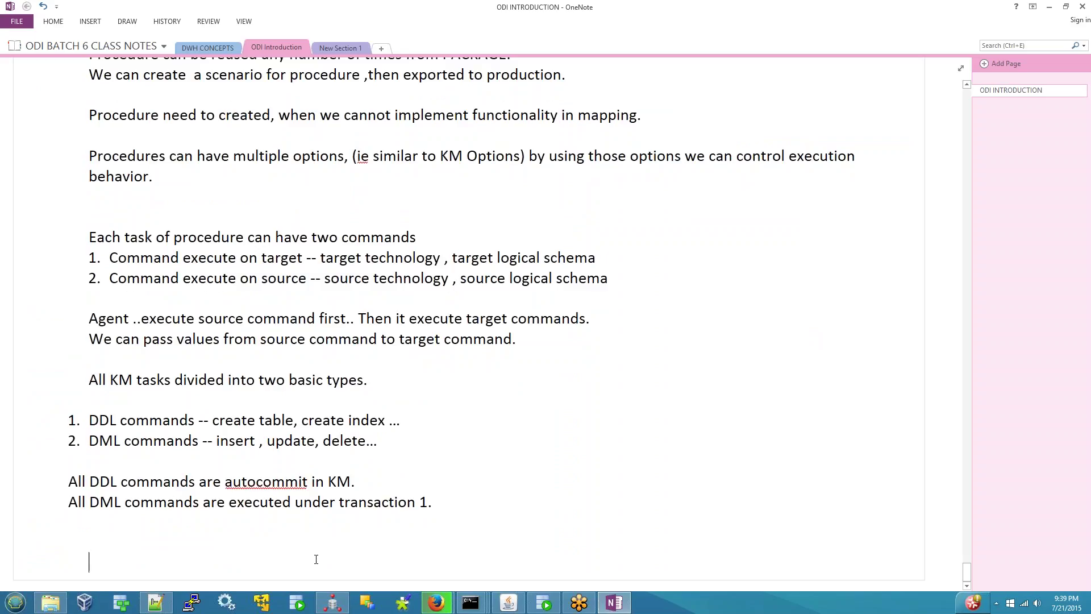
- Connect ODI Studio to the repository using the odi123_work_repository login
click(316, 559)
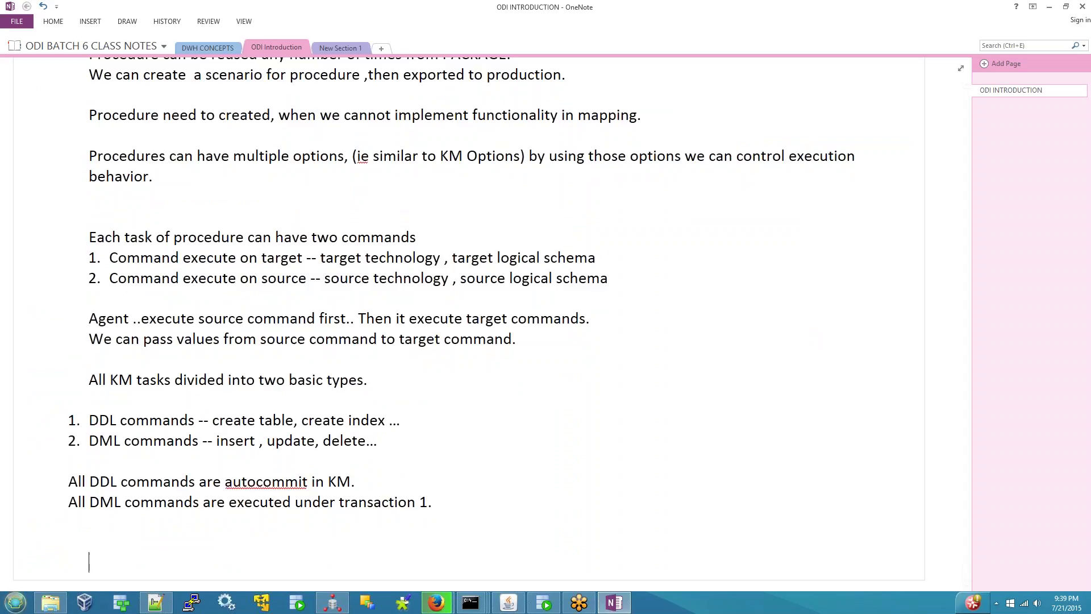
click(332, 603)
click(58, 88)
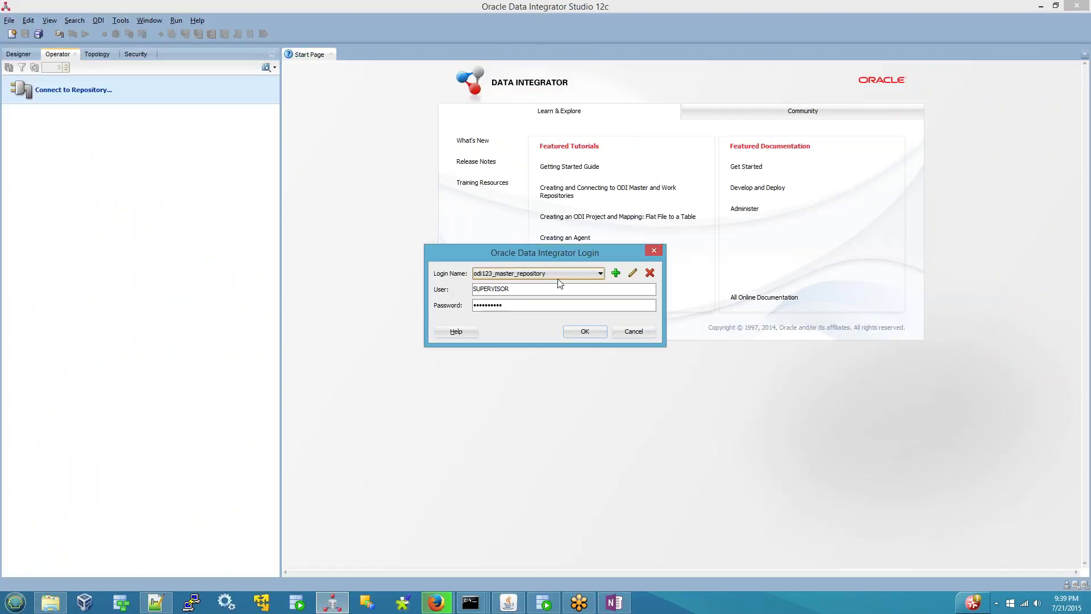
click(600, 274)
click(537, 292)
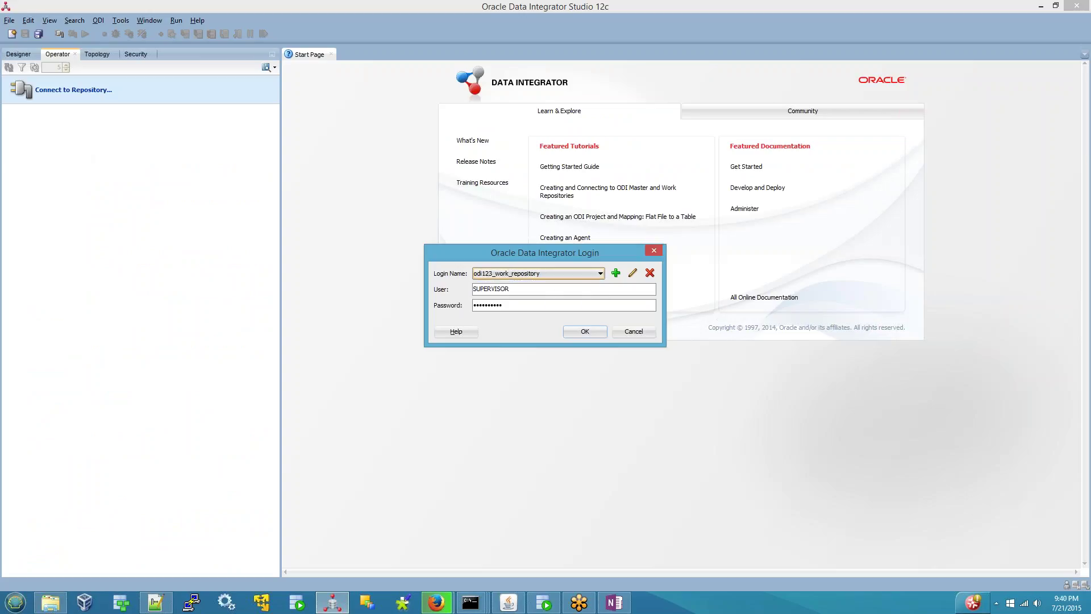
click(583, 333)
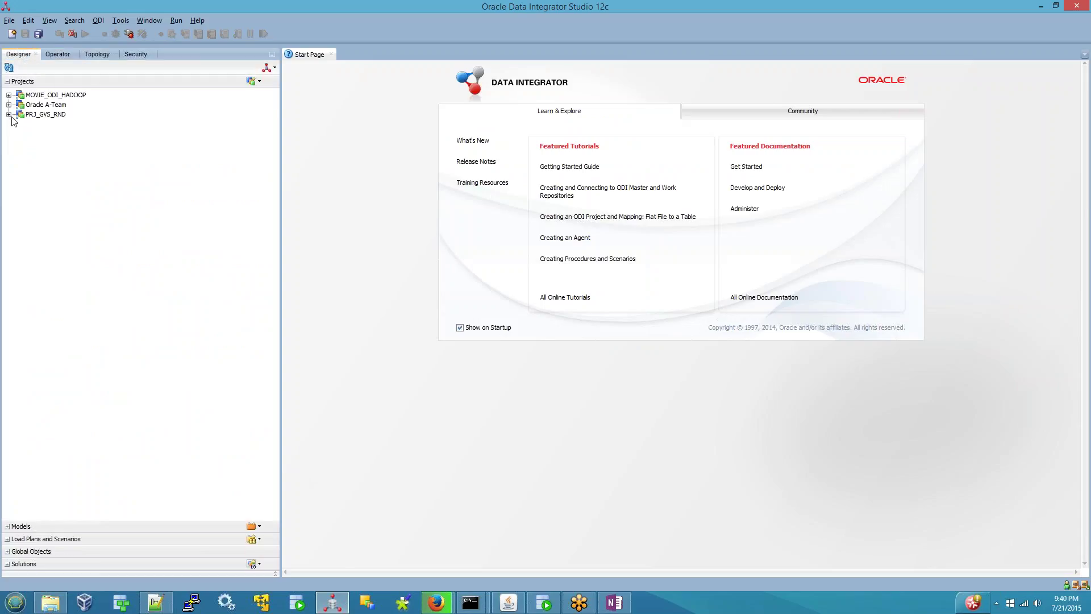
- Expand PRJ_GVS_RND > GVS RND > Procedures and open PRC_COMMIT_AFTER_ALL_MAPPINGS
click(8, 114)
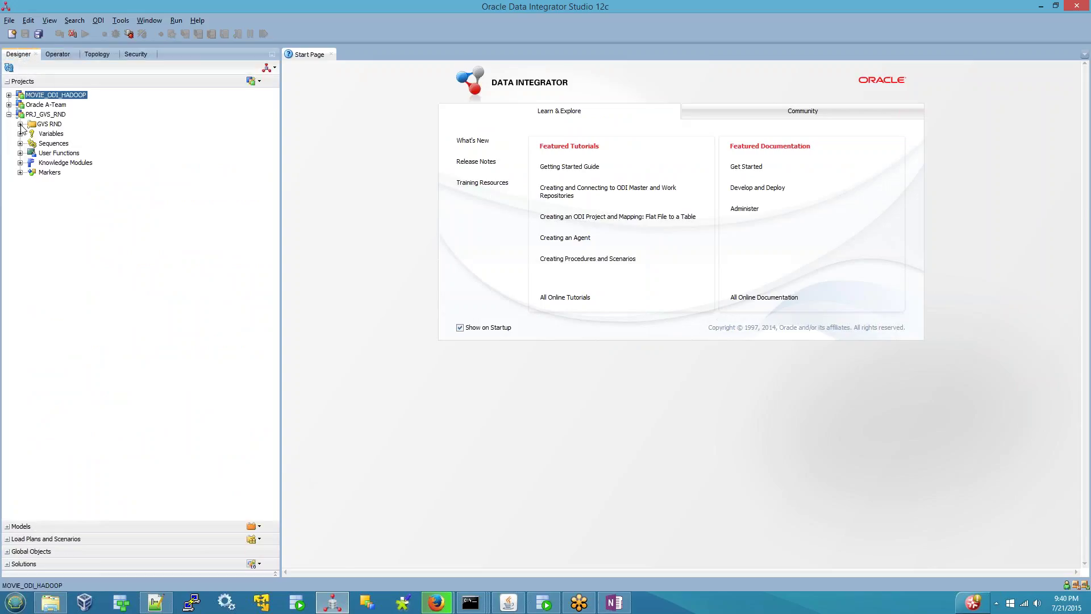
click(20, 124)
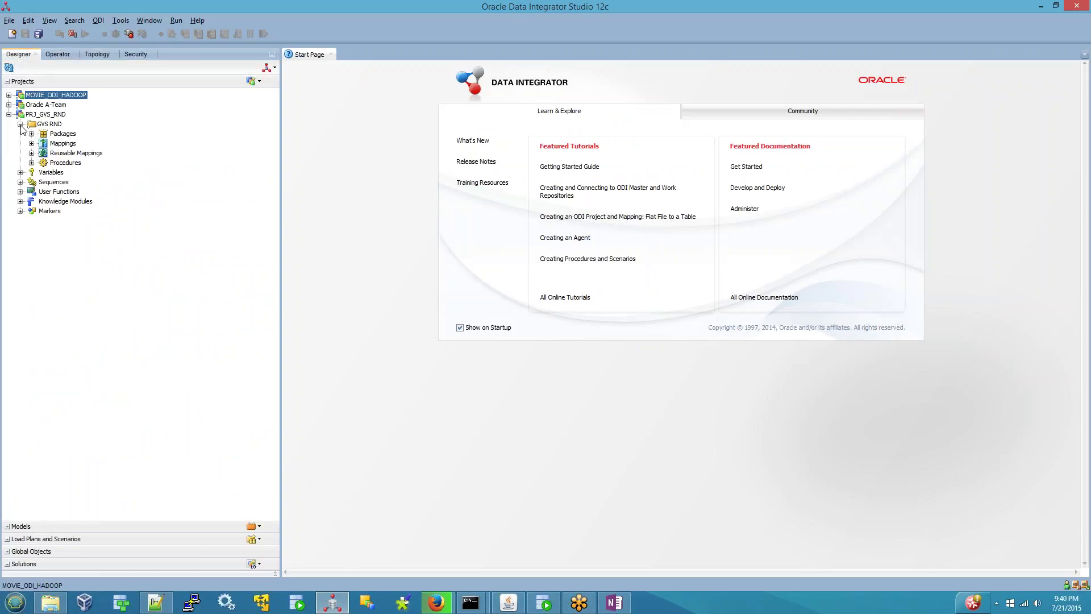
click(32, 163)
click(102, 173)
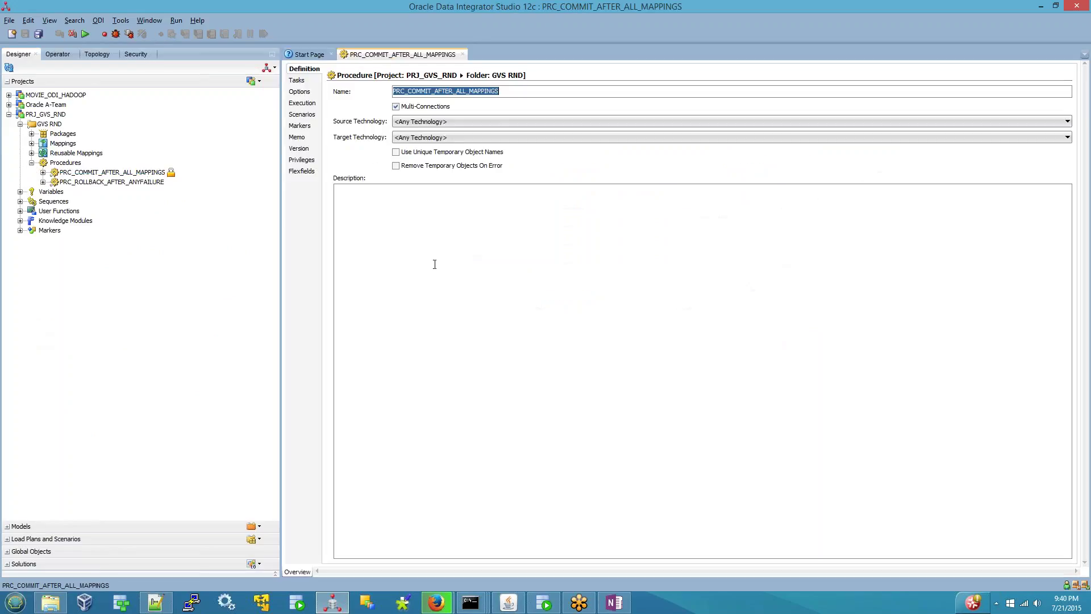
- List the procedure's tasks and inspect the commit task's Oracle target command, cancelling without changes
click(298, 81)
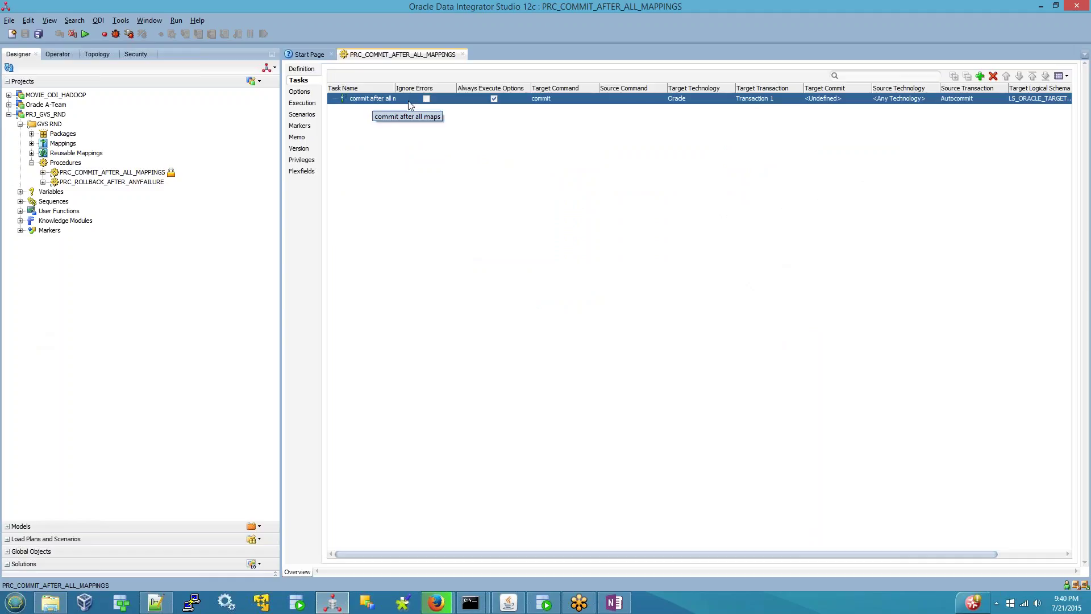
click(557, 99)
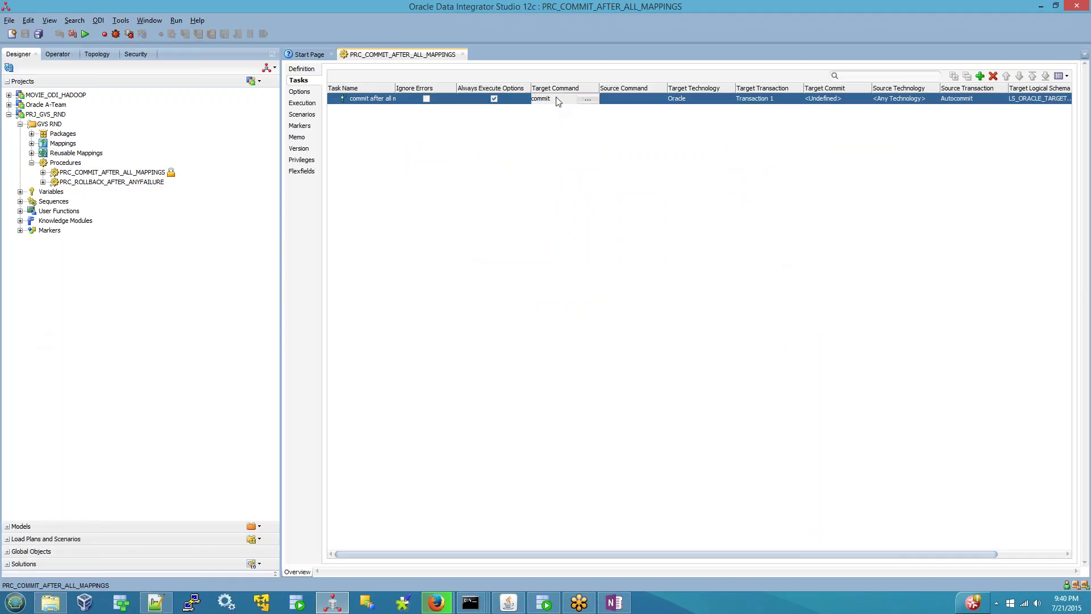
click(589, 100)
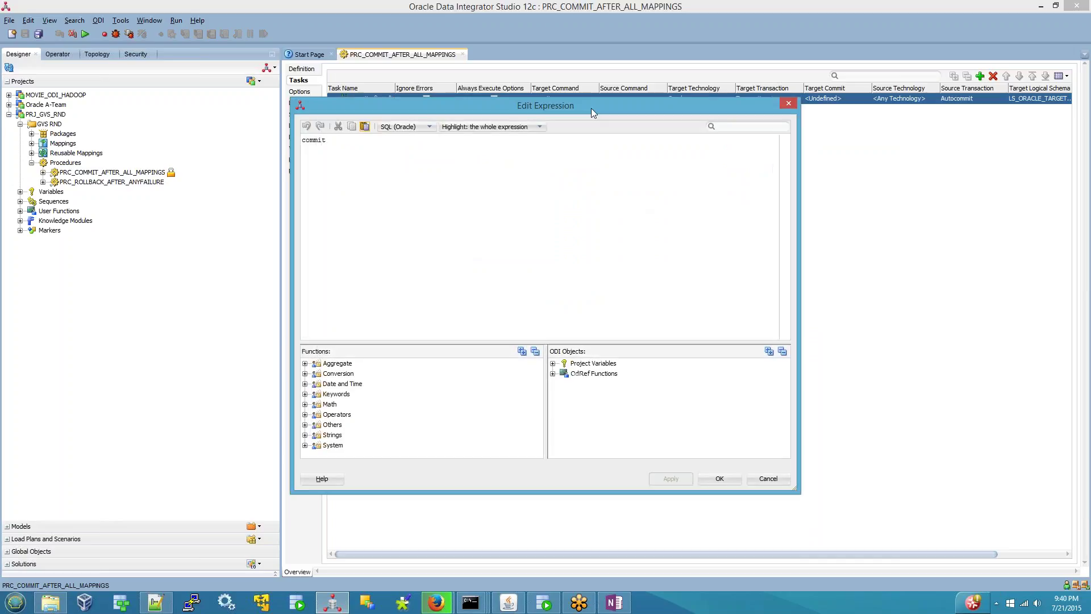
click(431, 127)
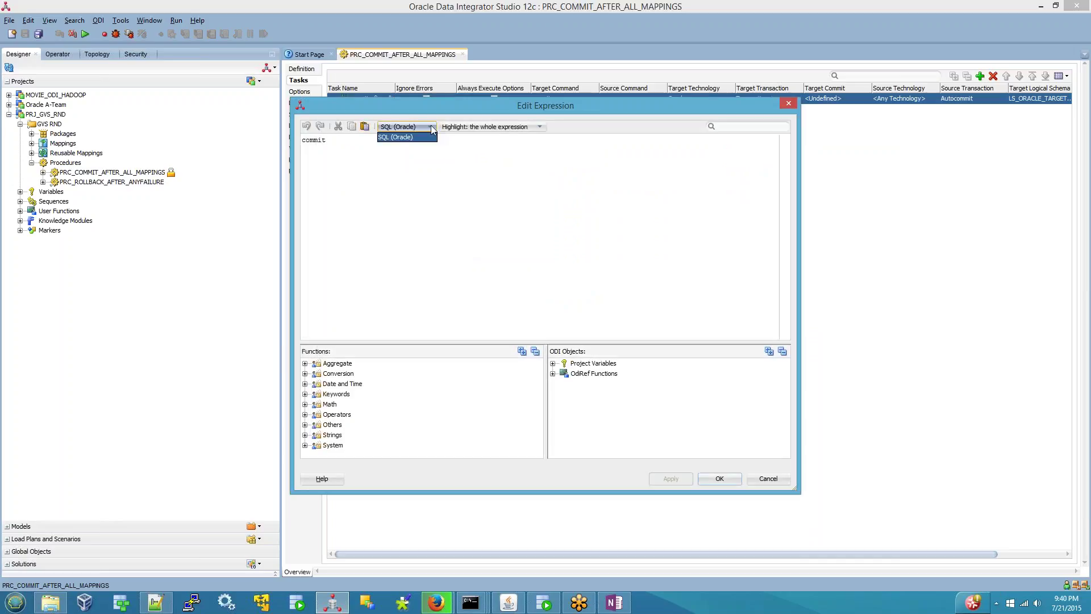
click(432, 129)
click(768, 487)
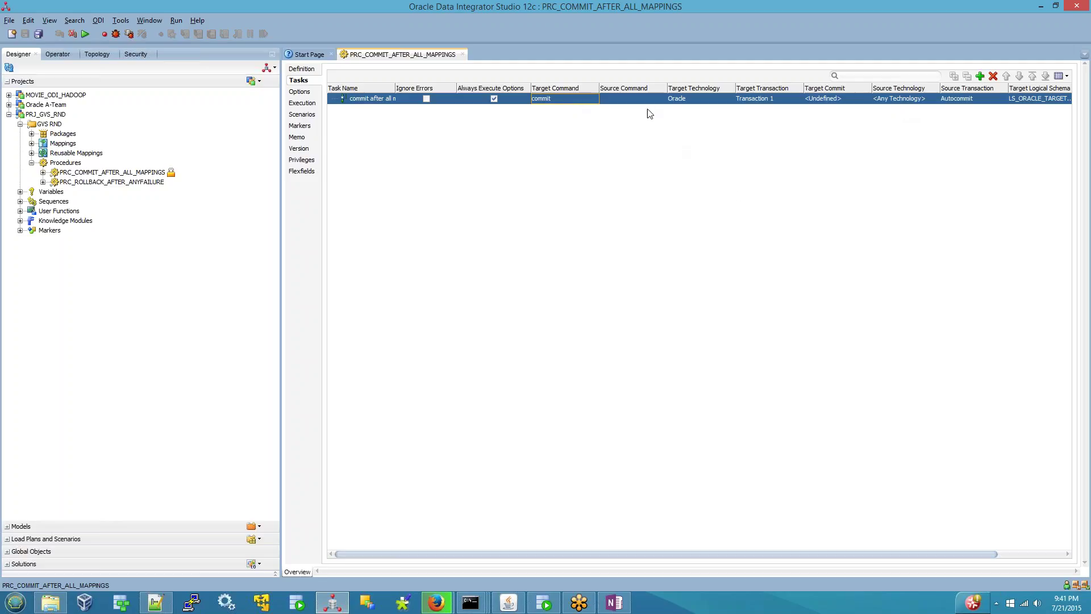
click(630, 102)
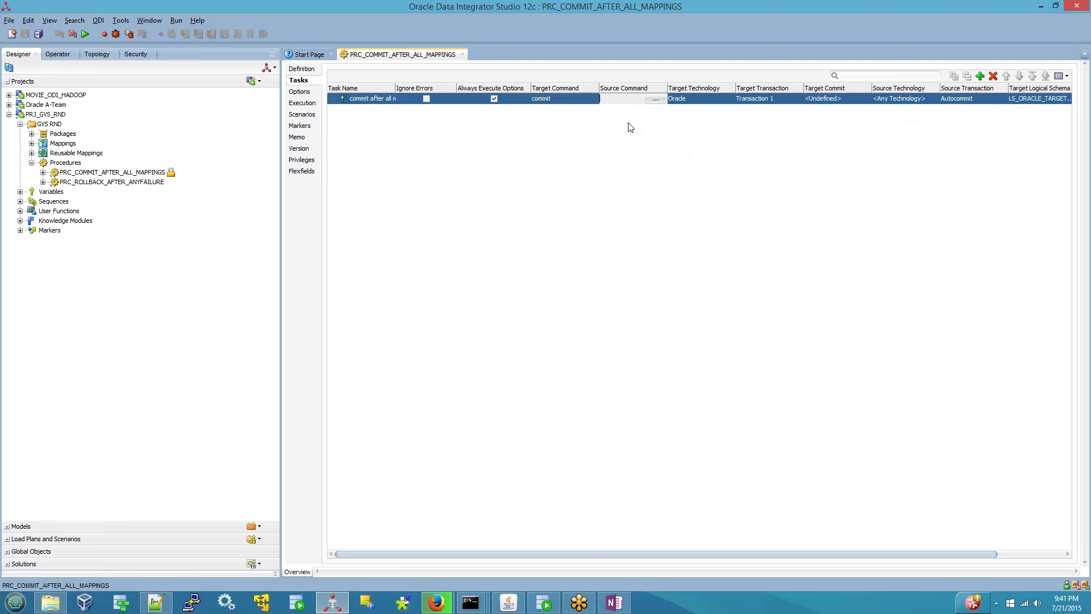
click(626, 90)
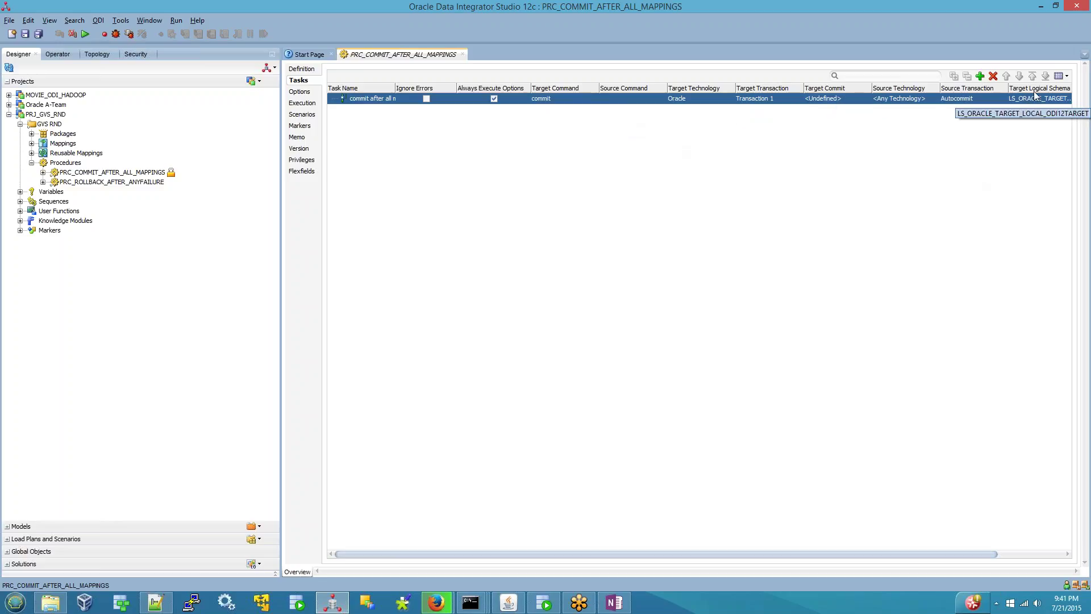
click(1068, 76)
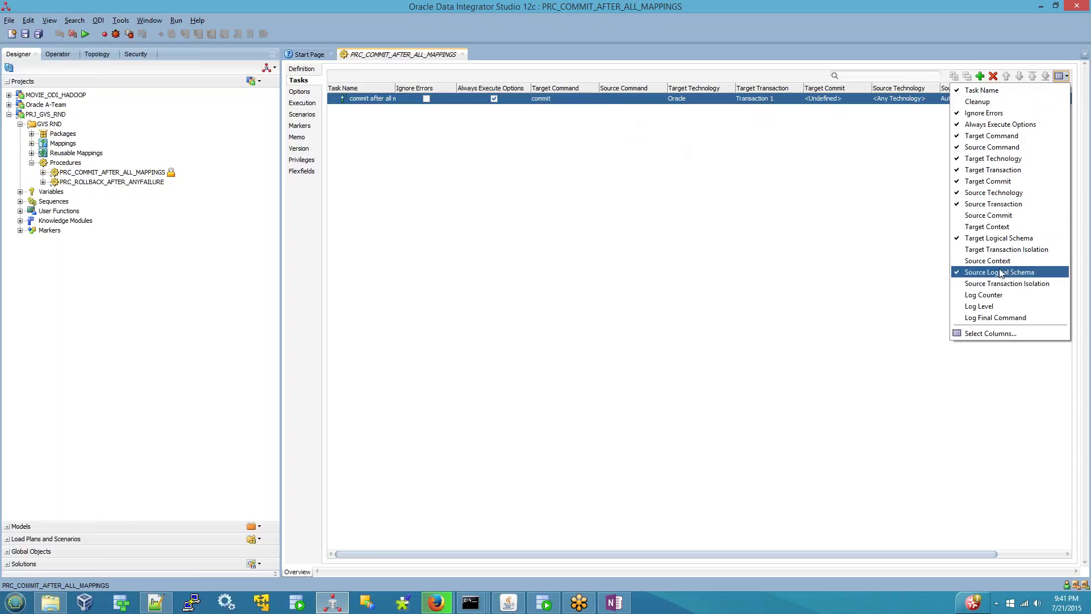
click(827, 222)
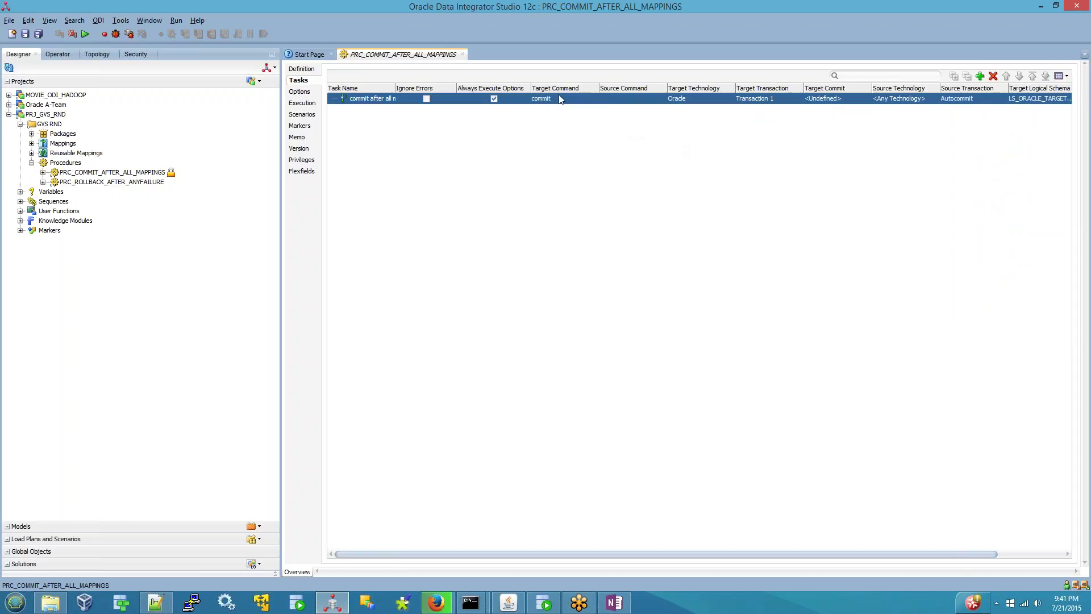
drag(864, 554, 929, 556)
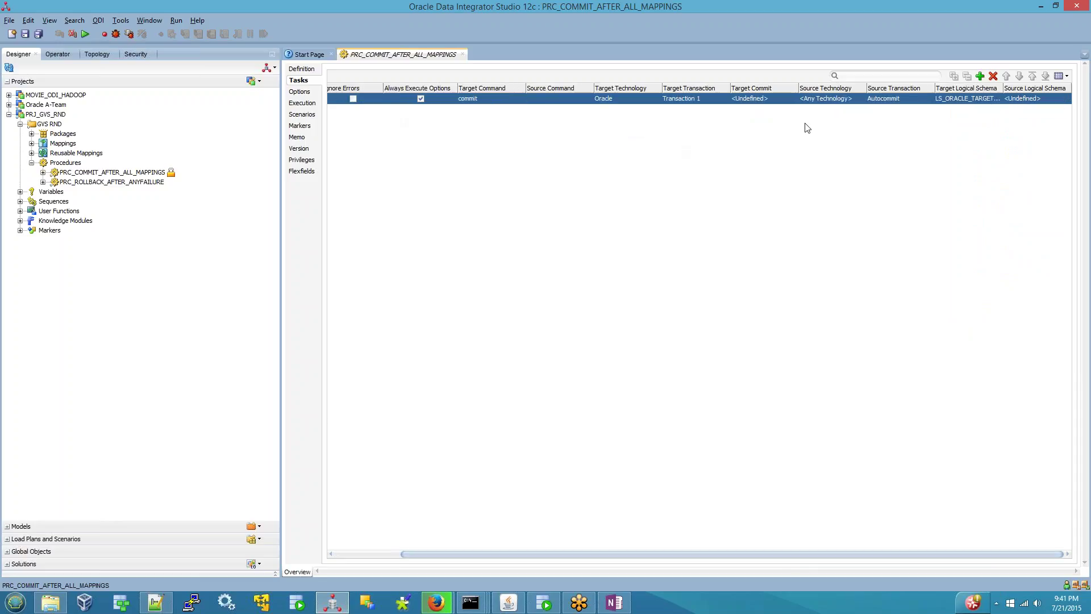
click(559, 106)
click(1017, 102)
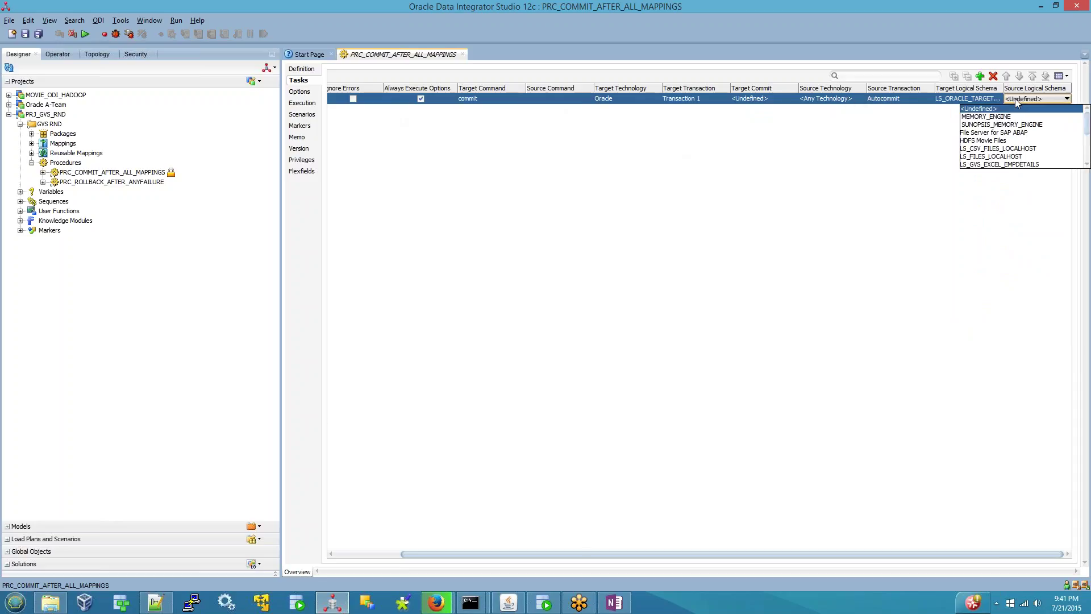
click(909, 172)
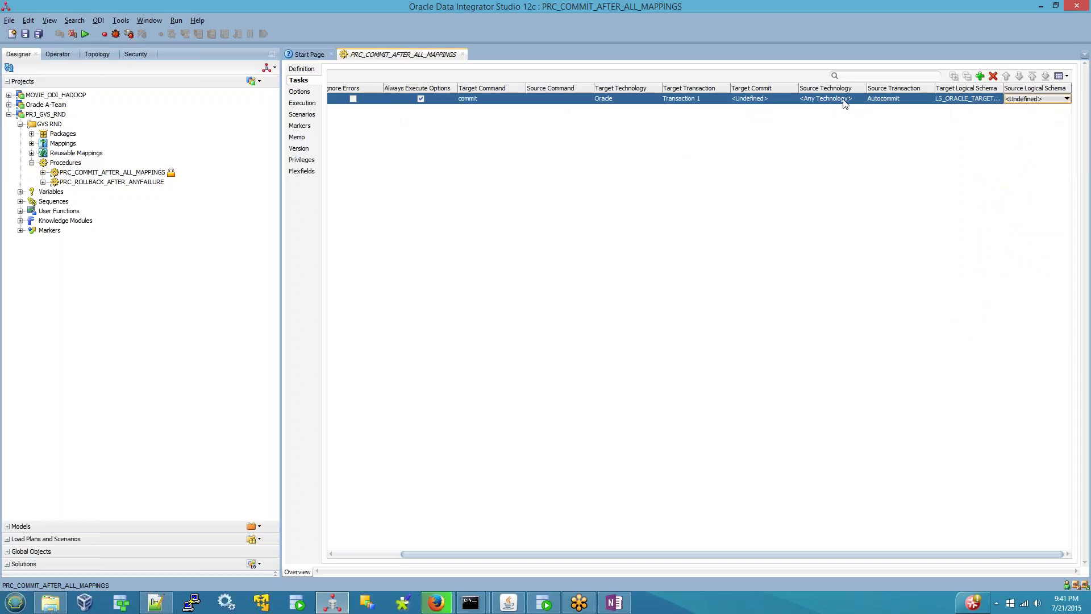
drag(704, 554, 456, 560)
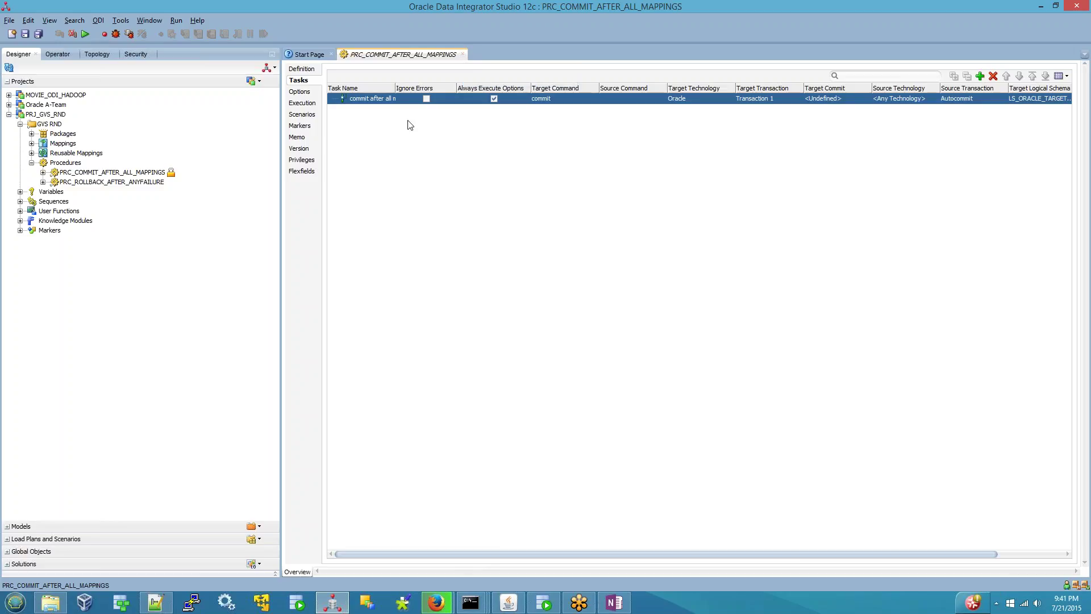
- Add a new Text-type option to the procedure with default value 'TE'
click(297, 94)
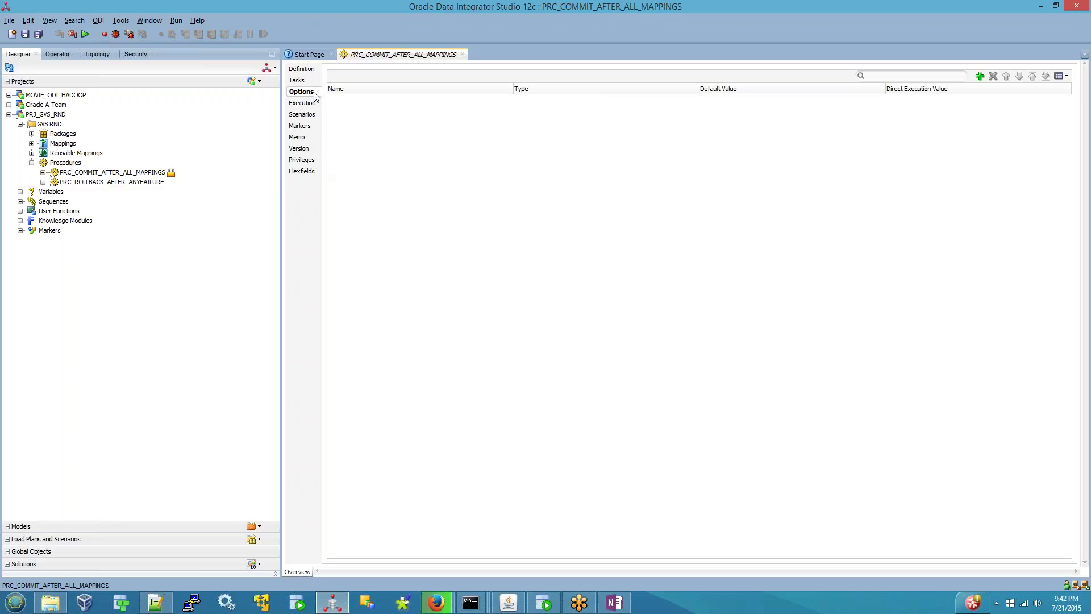
click(979, 76)
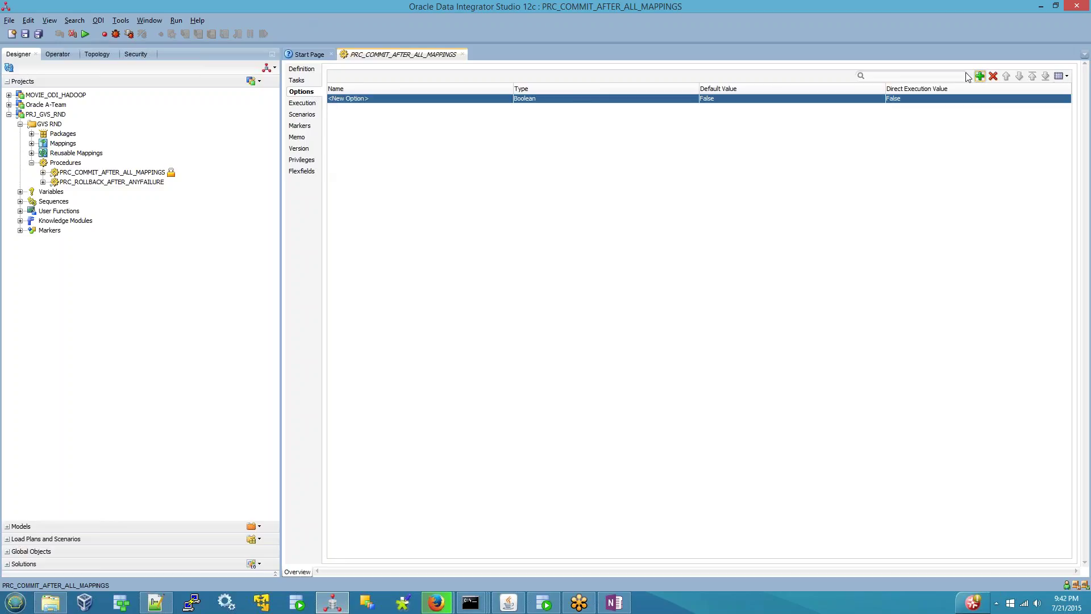
click(641, 99)
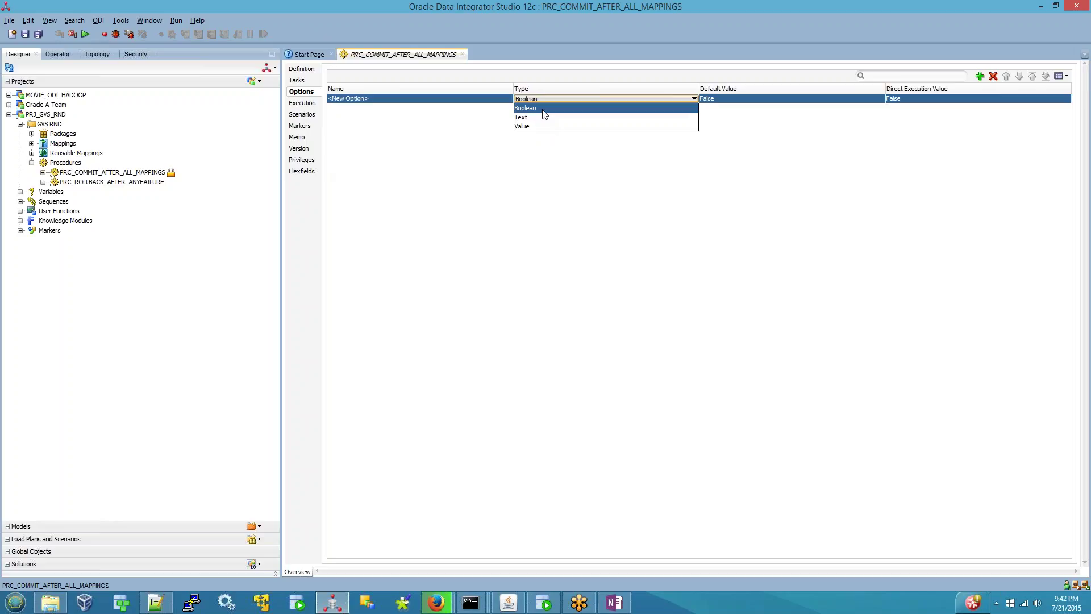
click(533, 126)
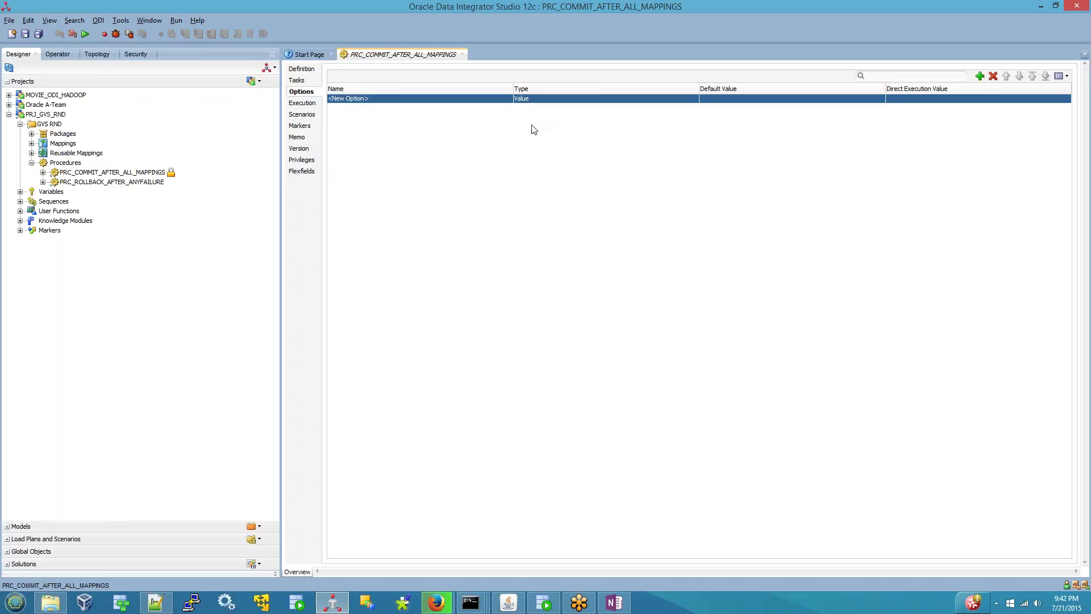
click(721, 100)
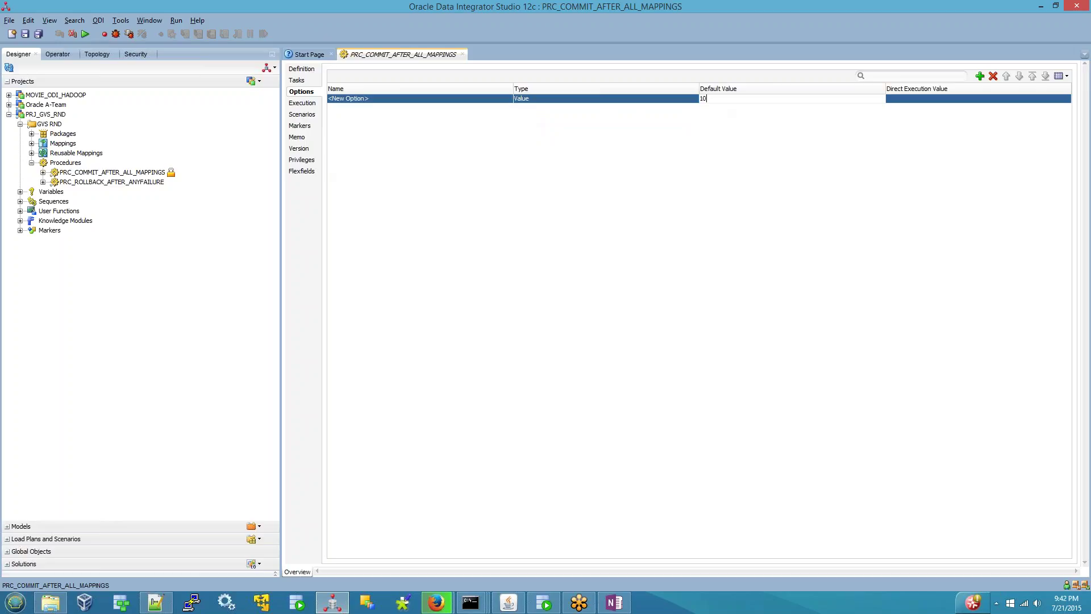
click(540, 98)
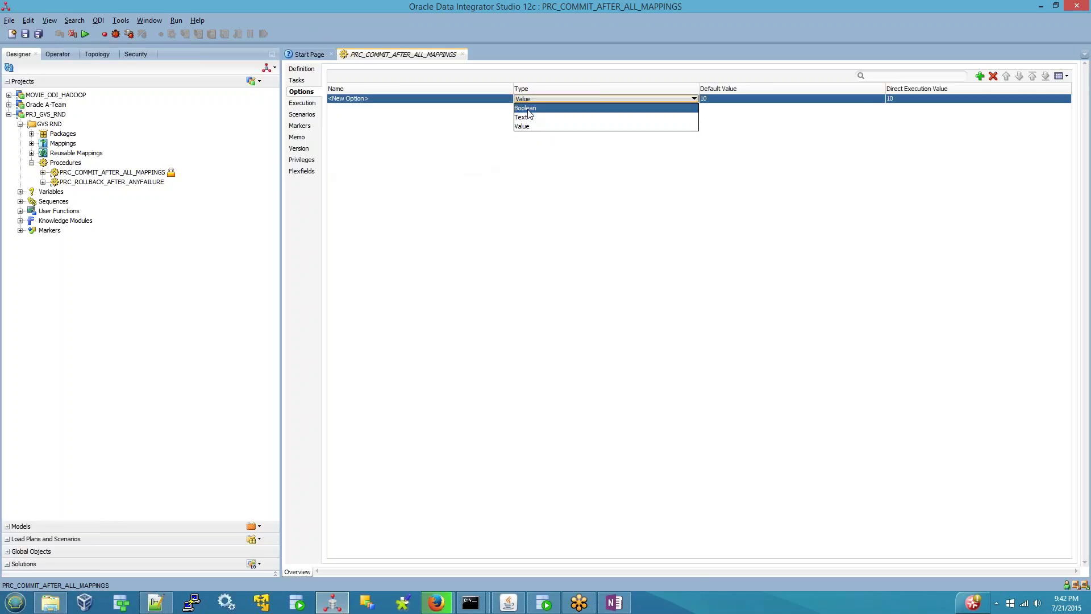
click(527, 119)
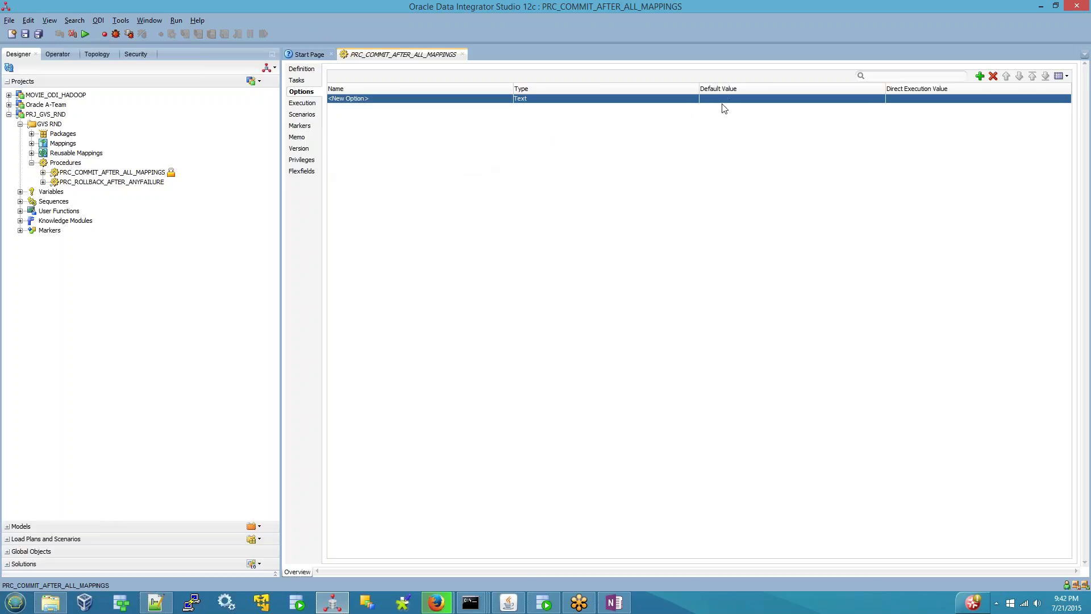
click(723, 102)
text(TE)
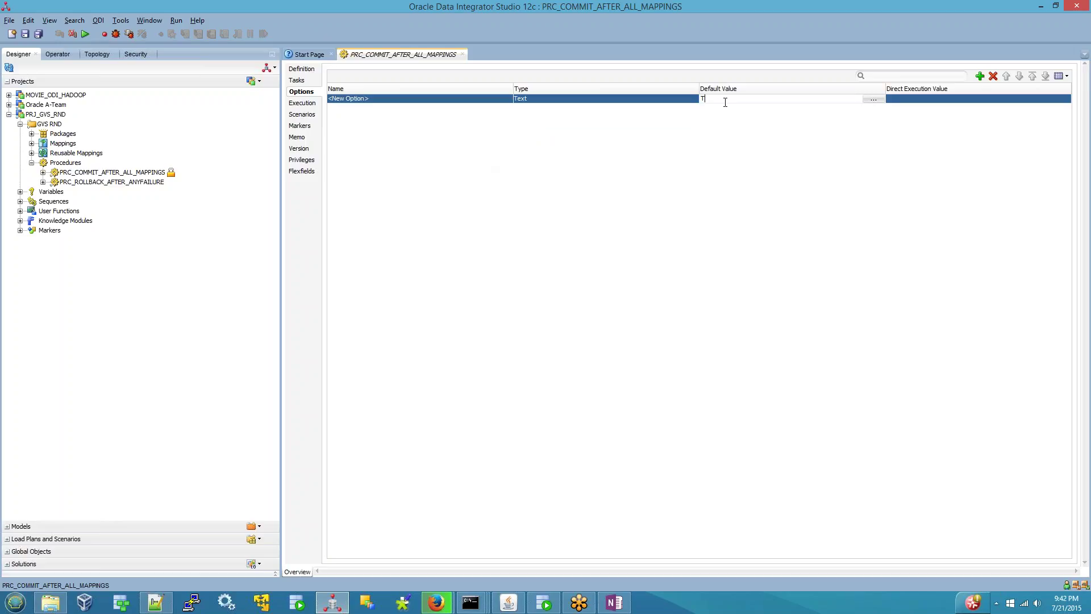
key(Return)
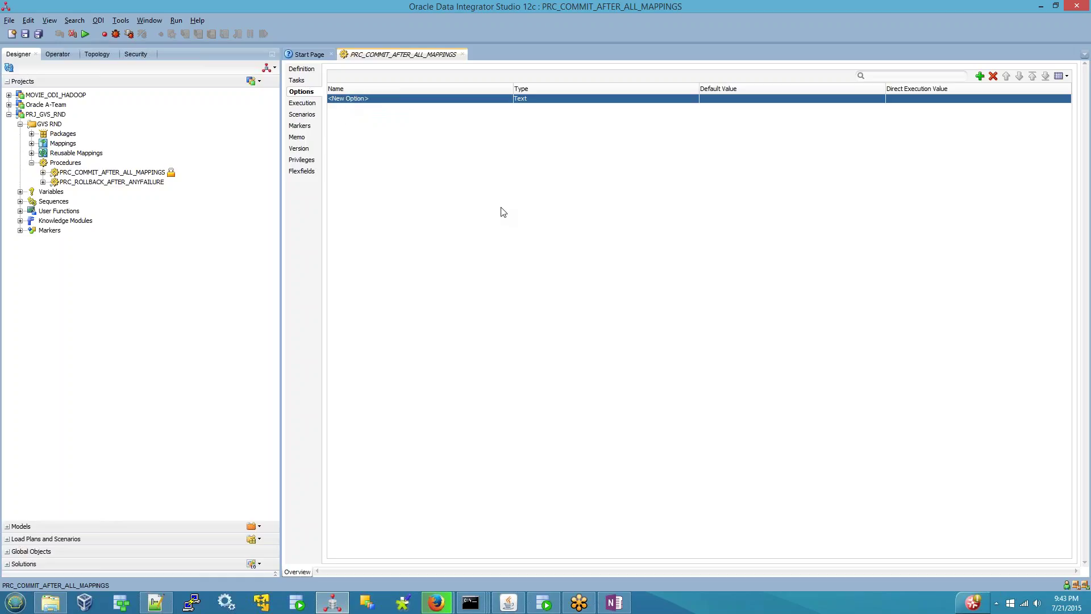
- Close the procedure editor, saving the changes, and return to the OneNote notes
click(462, 54)
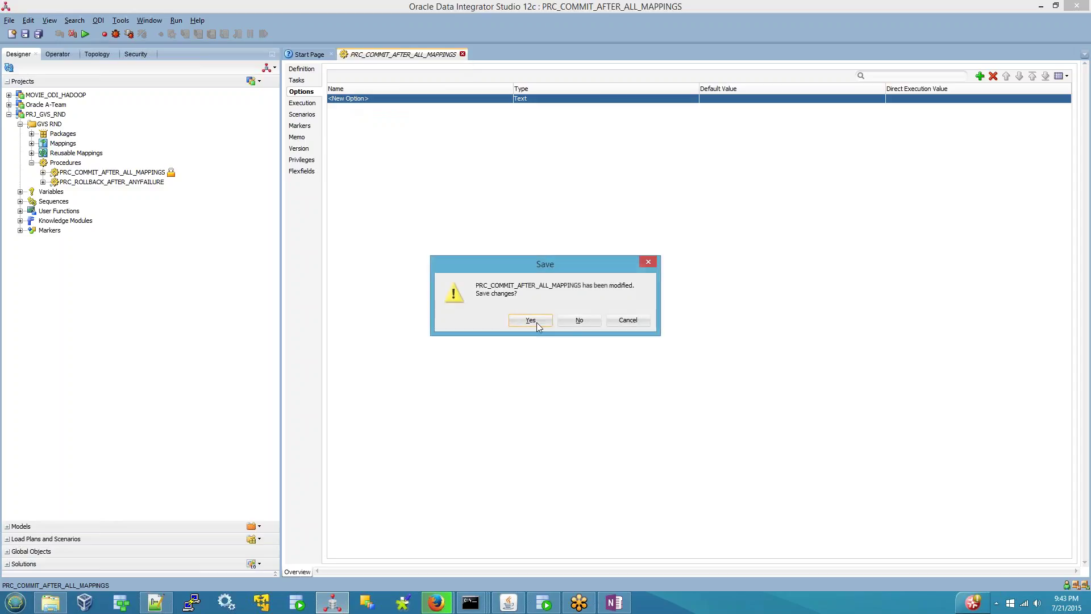
click(587, 322)
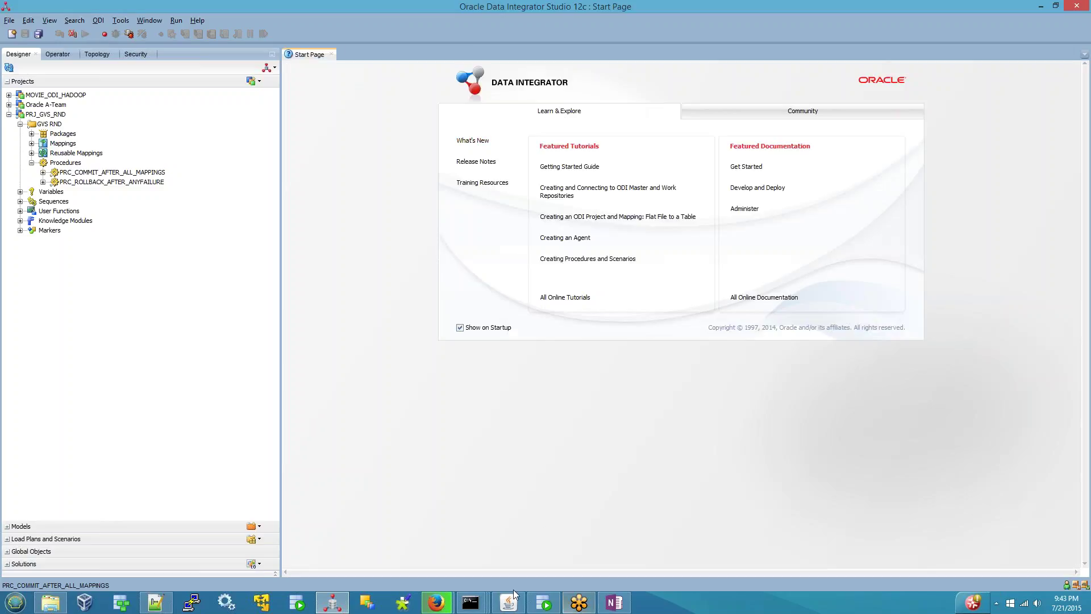
click(614, 602)
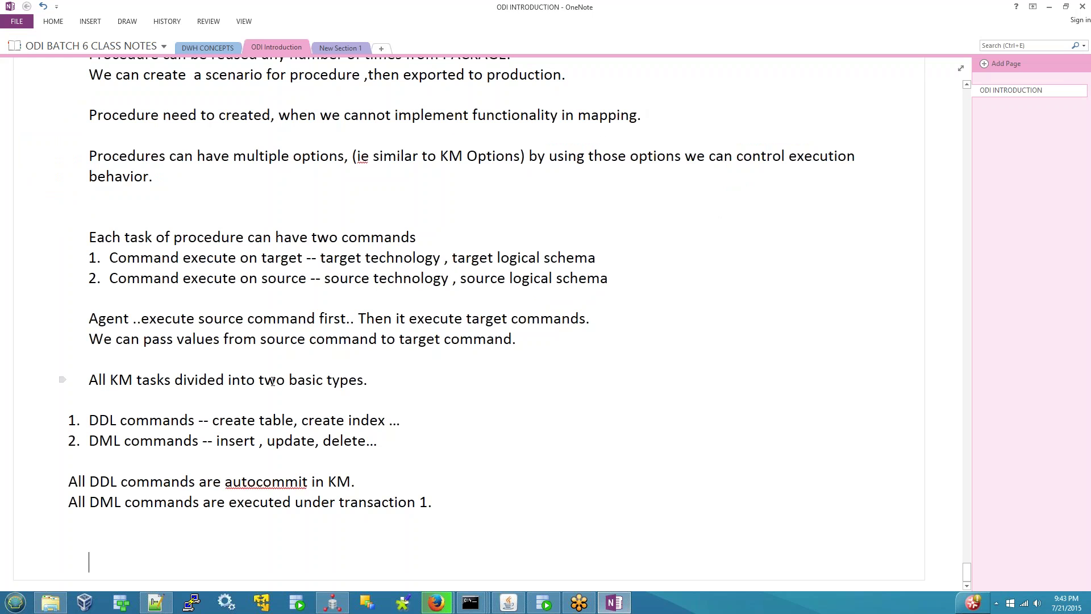
- Copy the 'ODI Console' line to the bottom of the notes as a new 'ODI Console:' heading
scroll(272, 381, up, 9)
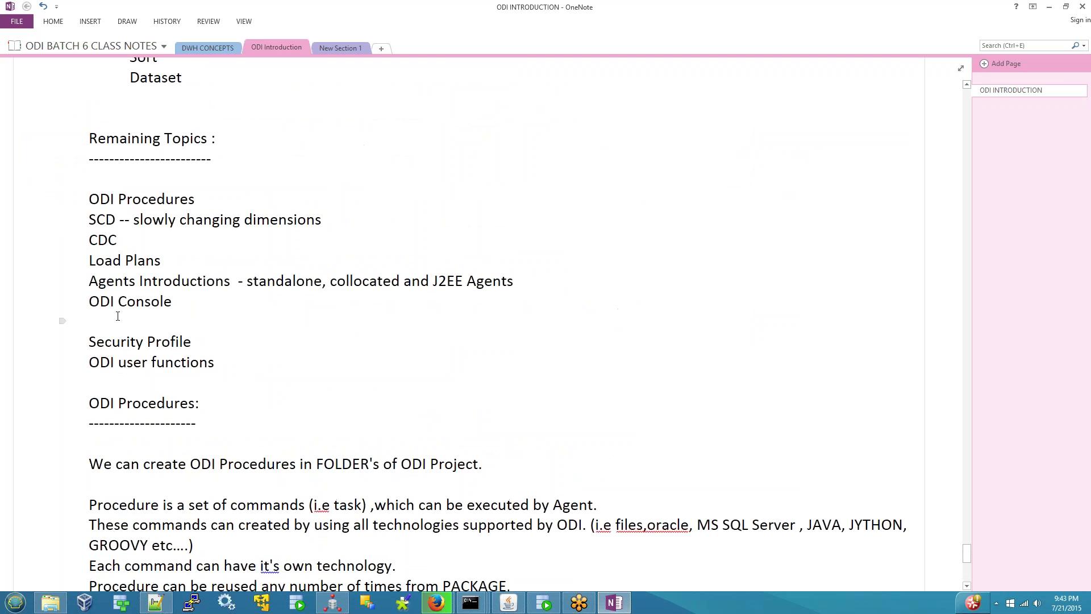
drag(89, 301, 173, 301)
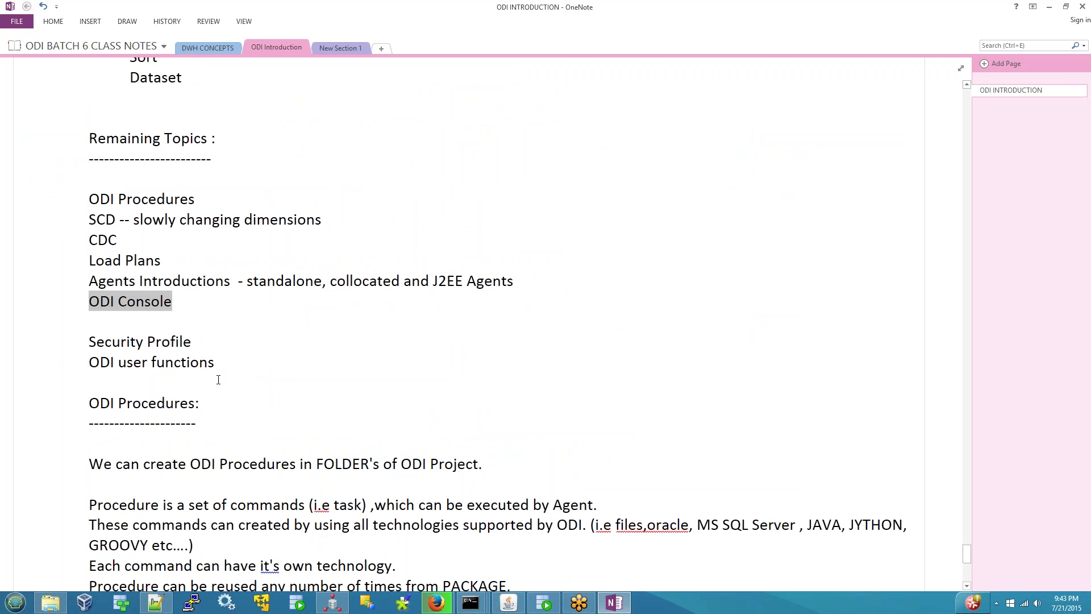
scroll(178, 455, down, 9)
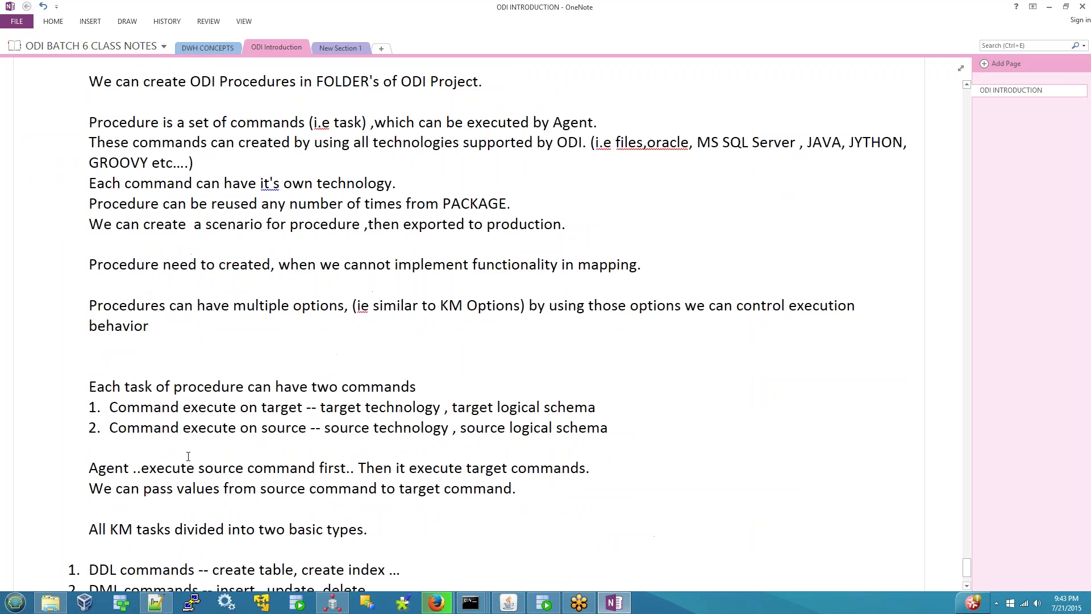
click(167, 563)
text(ODI Console)
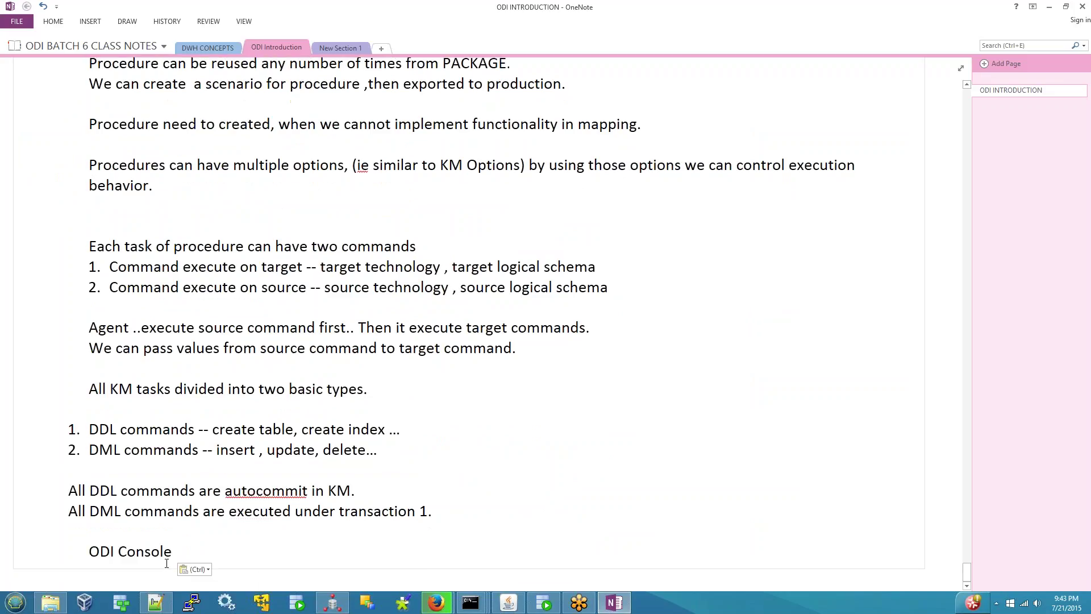
text(:)
key(Return)
key(Return)
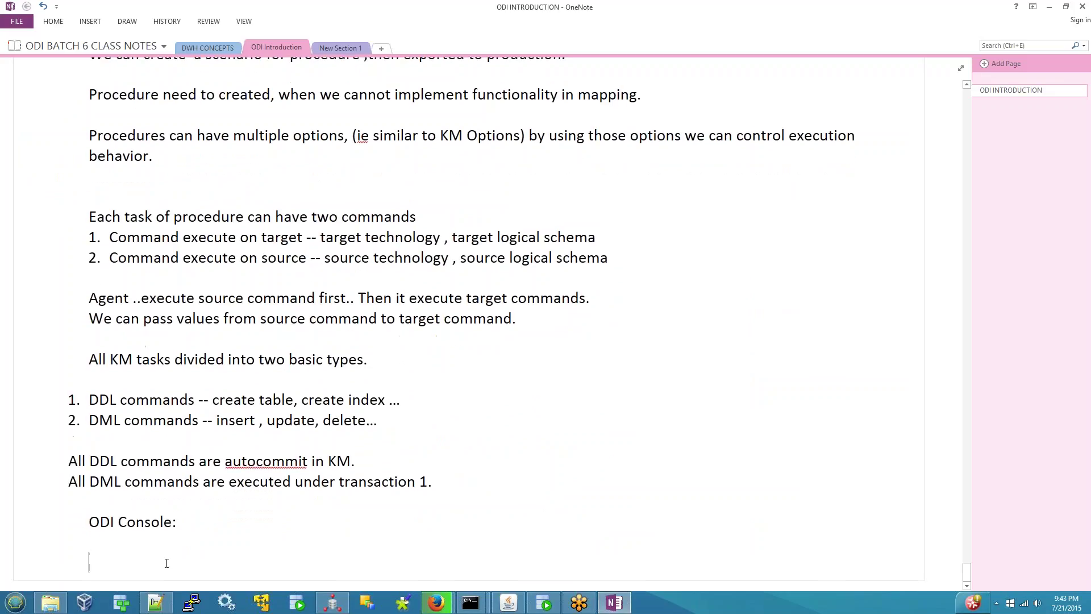
- Write that it is a web based application, mainly deployed into Weblogic server application
text(Its ia)
key(BackSpace)
key(BackSpace)
key(BackSpace)
key(BackSpace)
text(is a web bas)
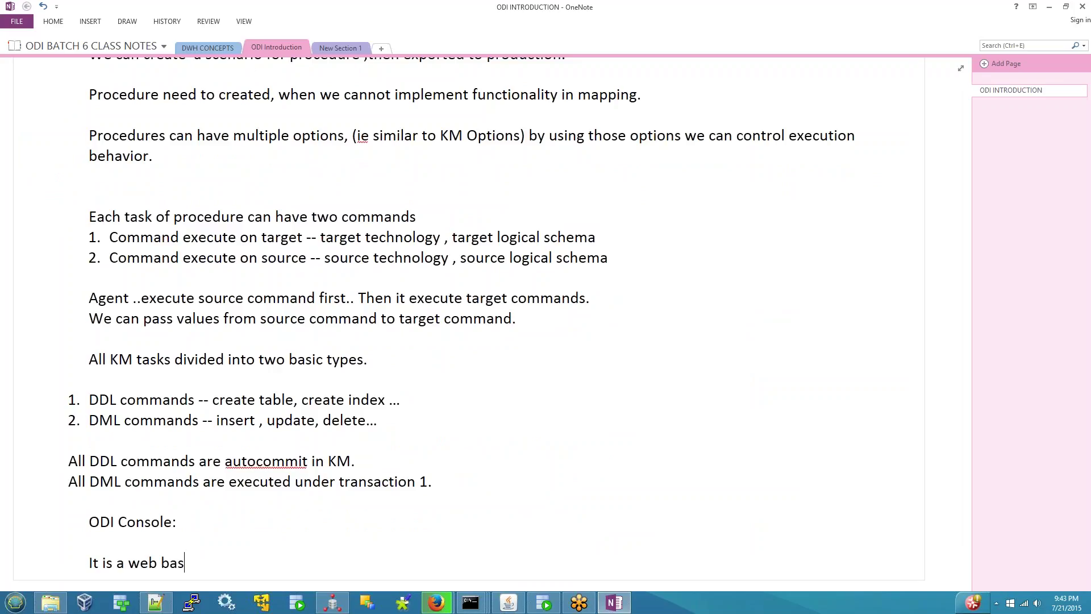
text(ed applicatio)
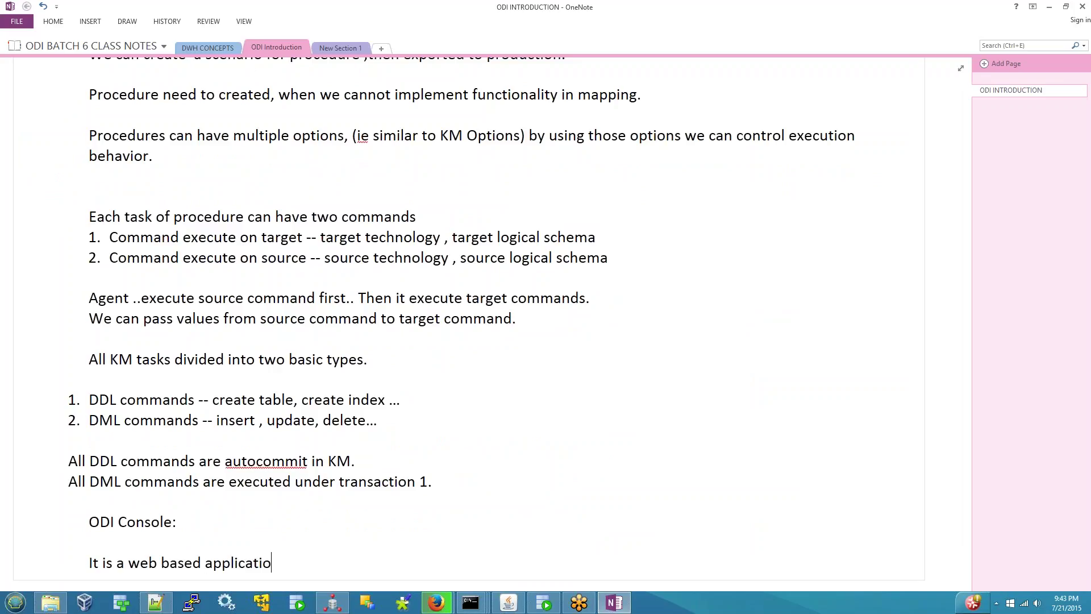
text(n.)
text(, a)
key(BackSpace)
text(mainly deplo)
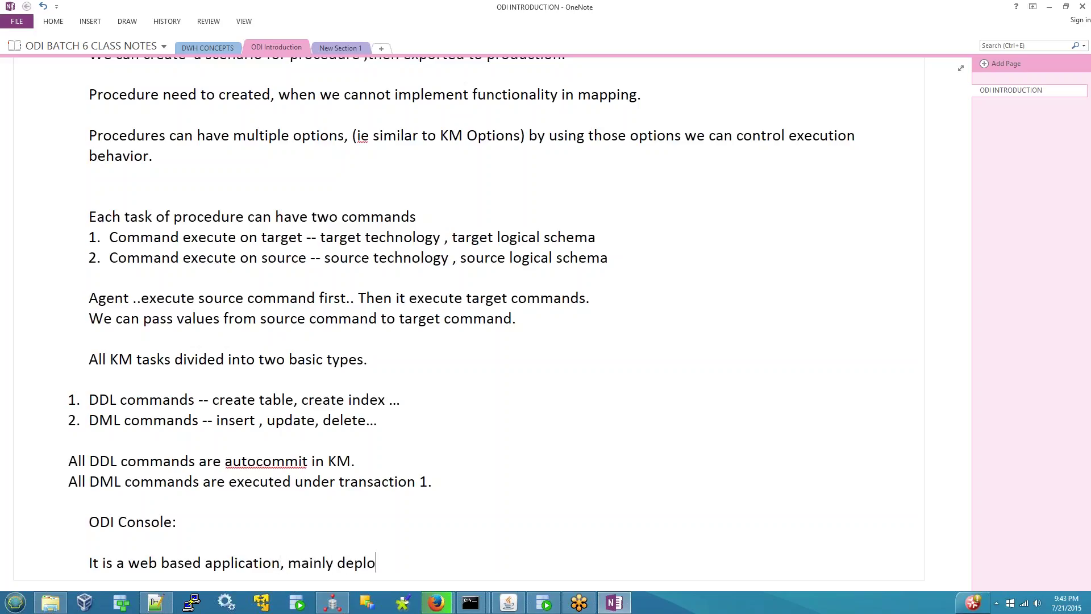
text(yes)
key(BackSpace)
key(BackSpace)
key(BackSpace)
text(s into Weblogic server.)
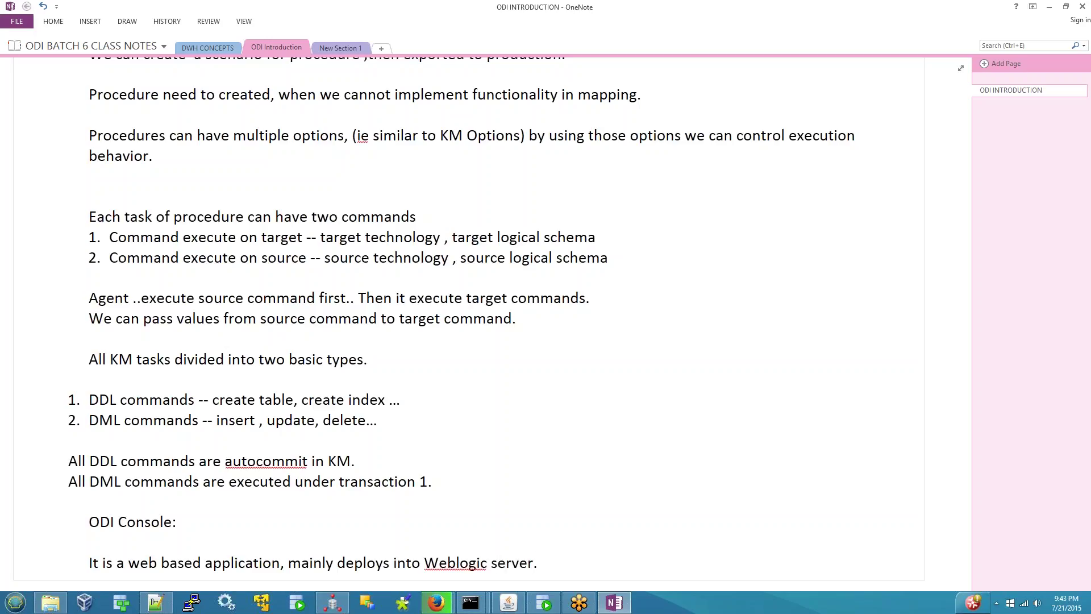
key(Left)
key(Left)
text(application)
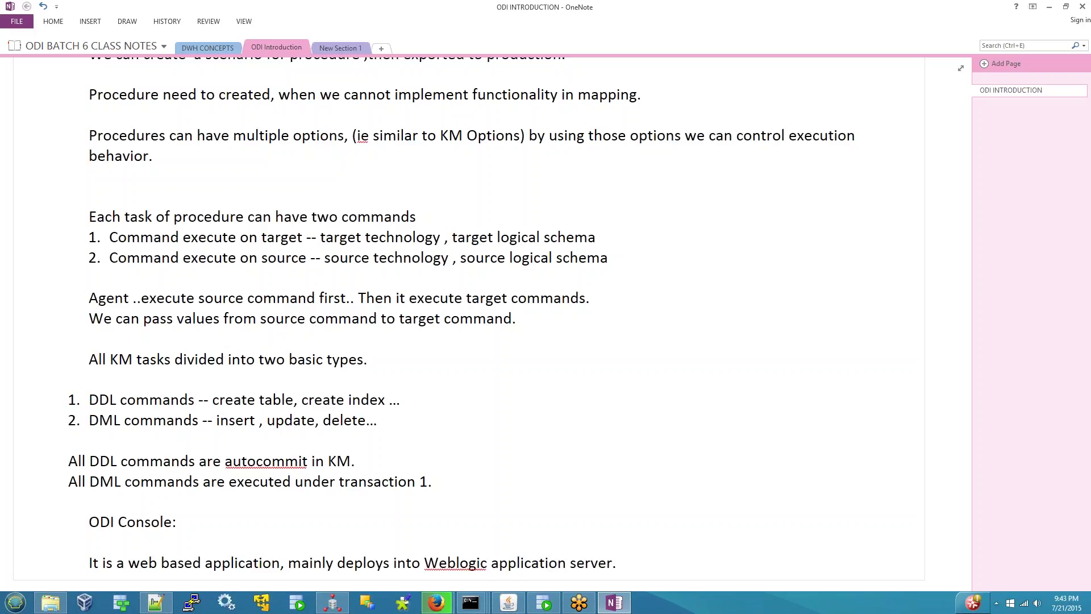
key(End)
key(Return)
key(Return)
key(Return)
key(Return)
key(Return)
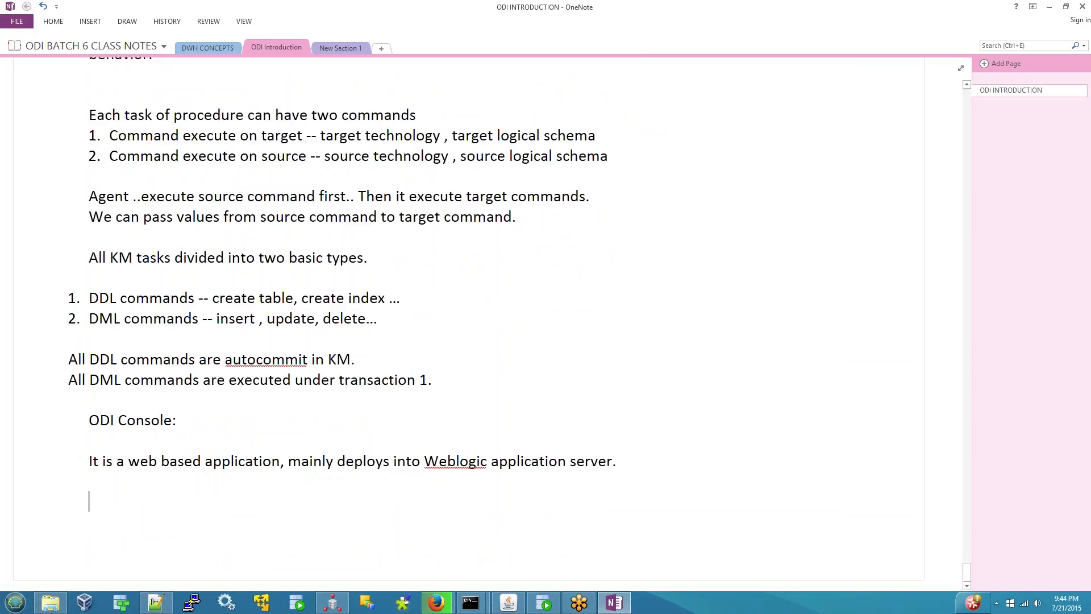
- Note it is accessible from any web browser (Chrome, Firefox, IE) and connects to:
text(We can access ths)
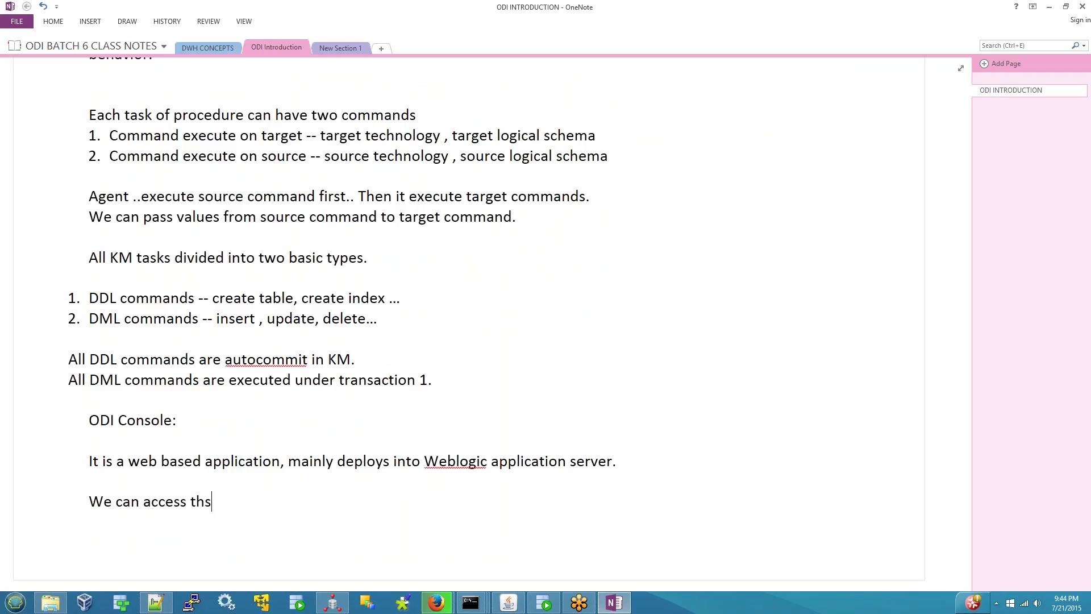
key(BackSpace)
text(is application from an)
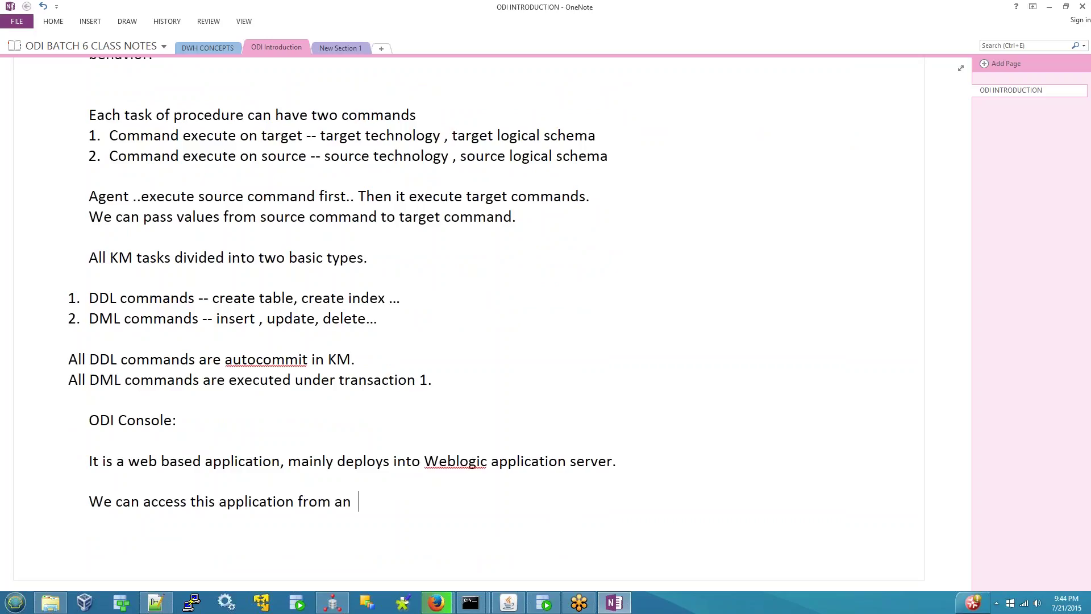
key(BackSpace)
text(y web browser )
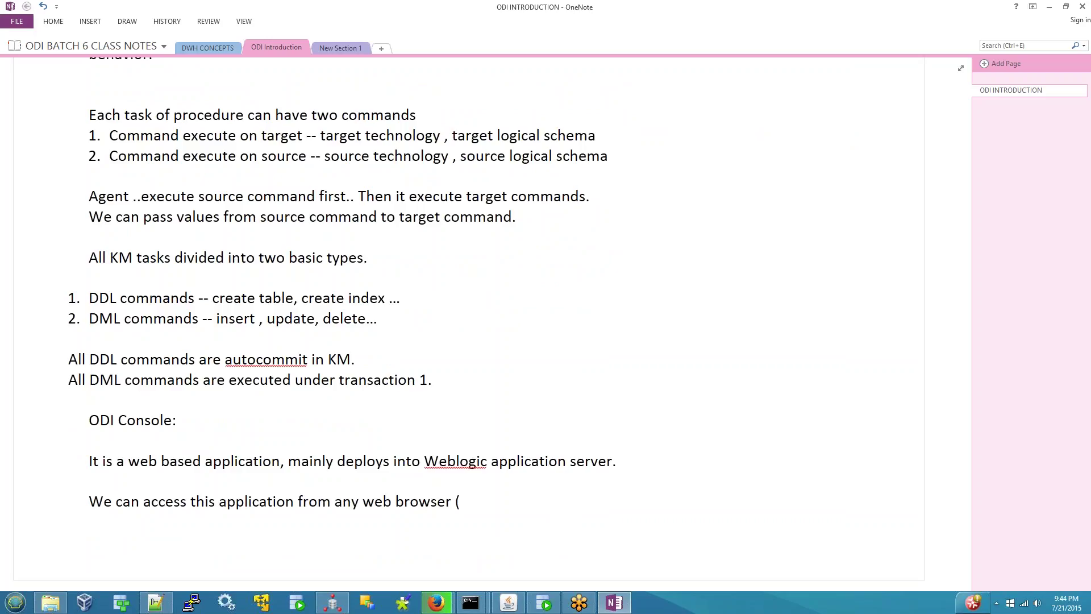
text((i.e Chrome, Firefox)
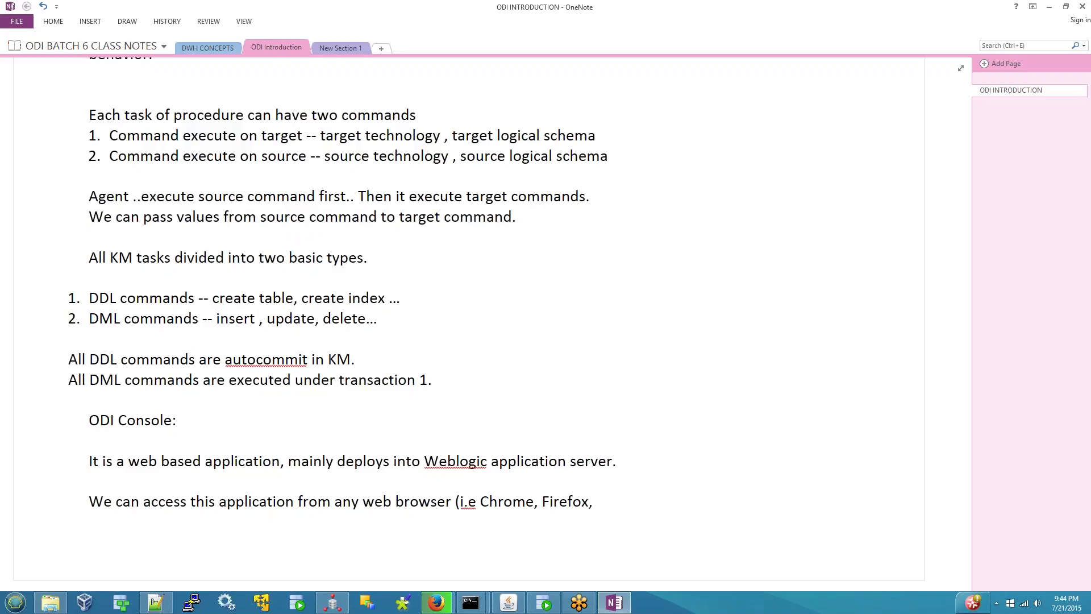
text(, IE ..))
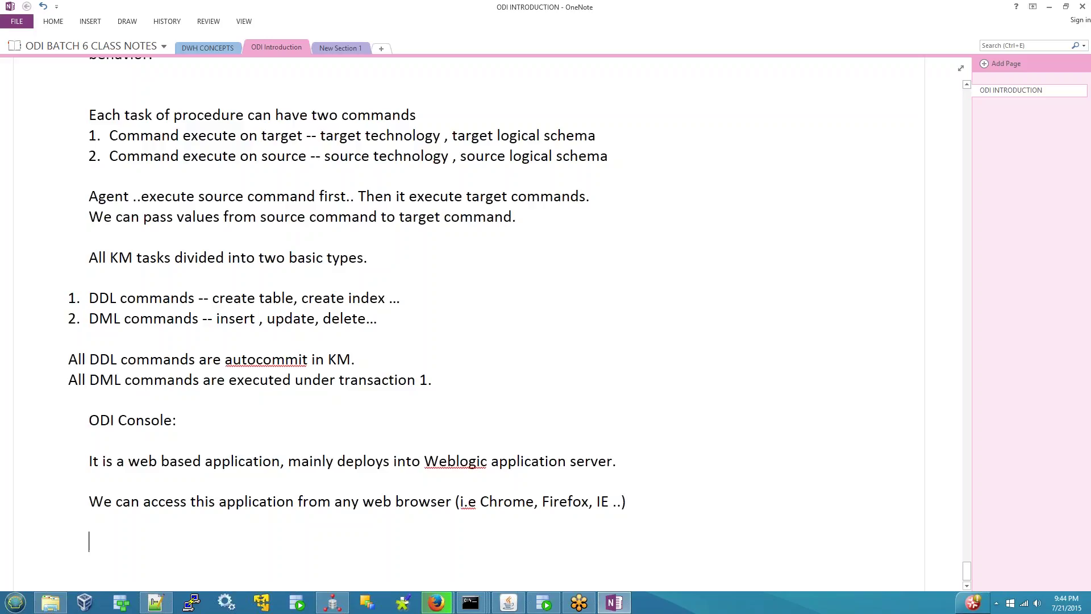
text(using this applia)
key(BackSpace)
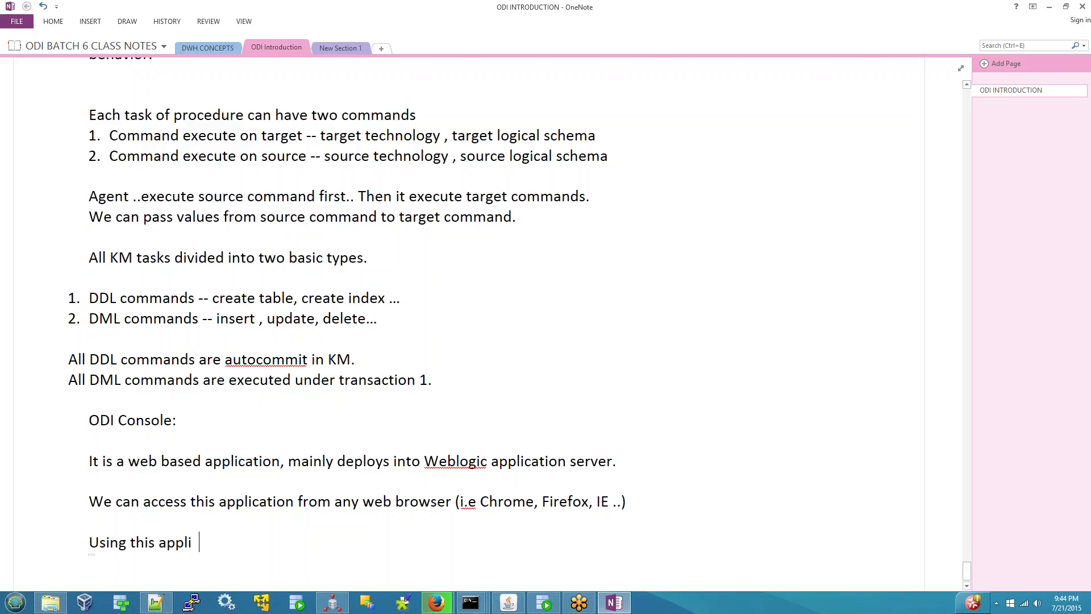
text(cation we can connect to)
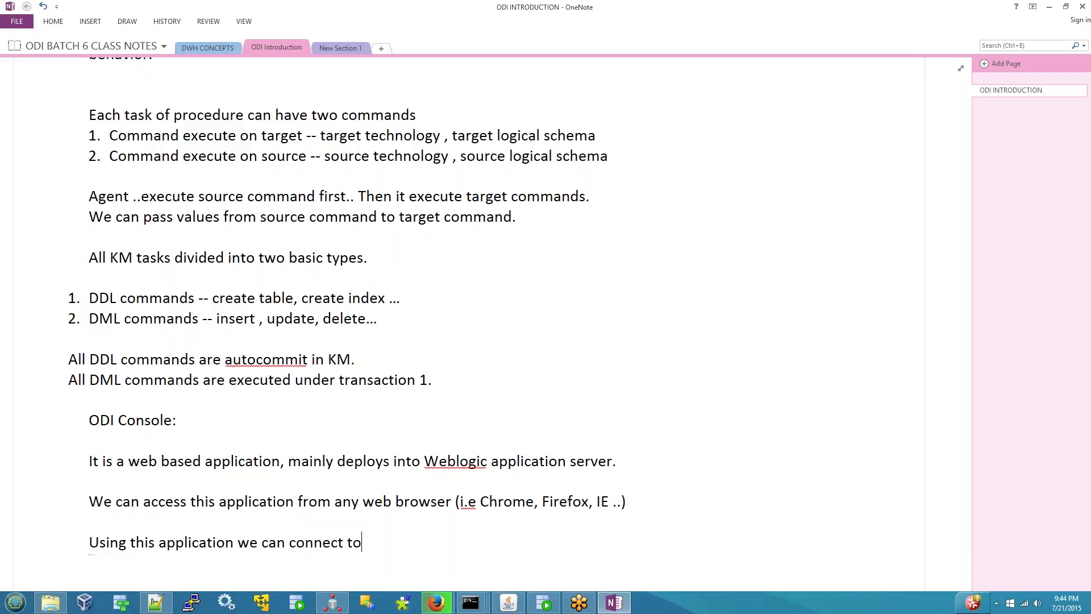
key(Return)
- Add a numbered list: 1. master repository, 2. work repository, fixing the spelling typos
key(Tab)
text(1.)
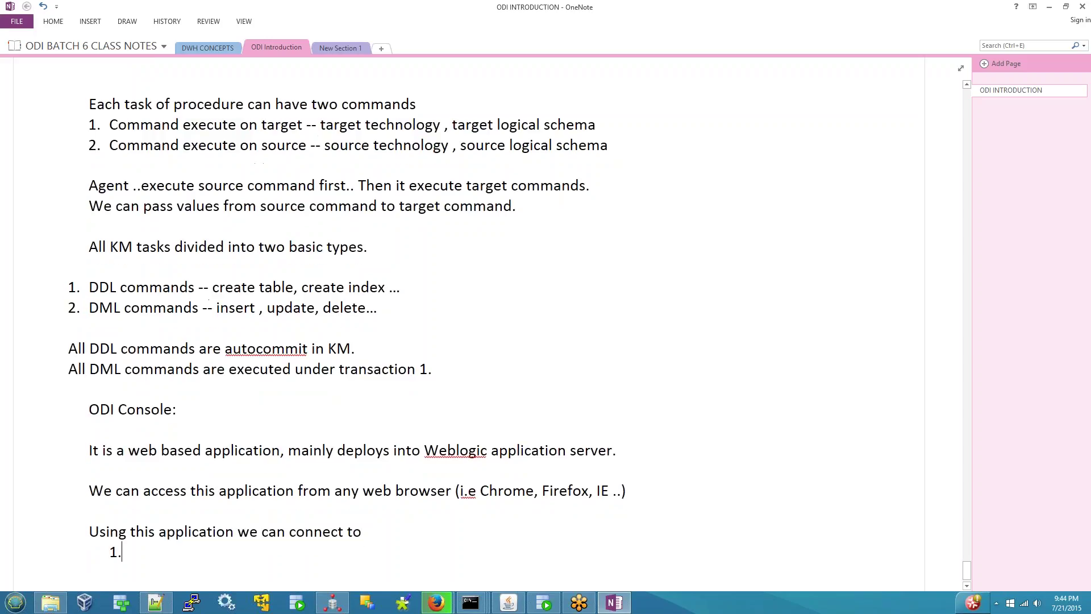
text( master repository)
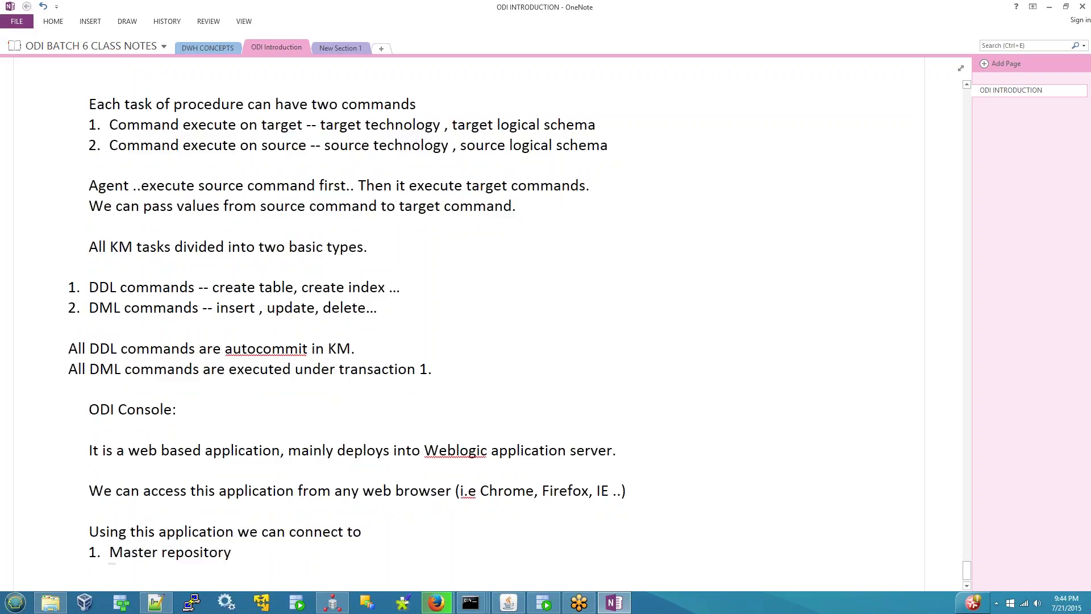
key(Return)
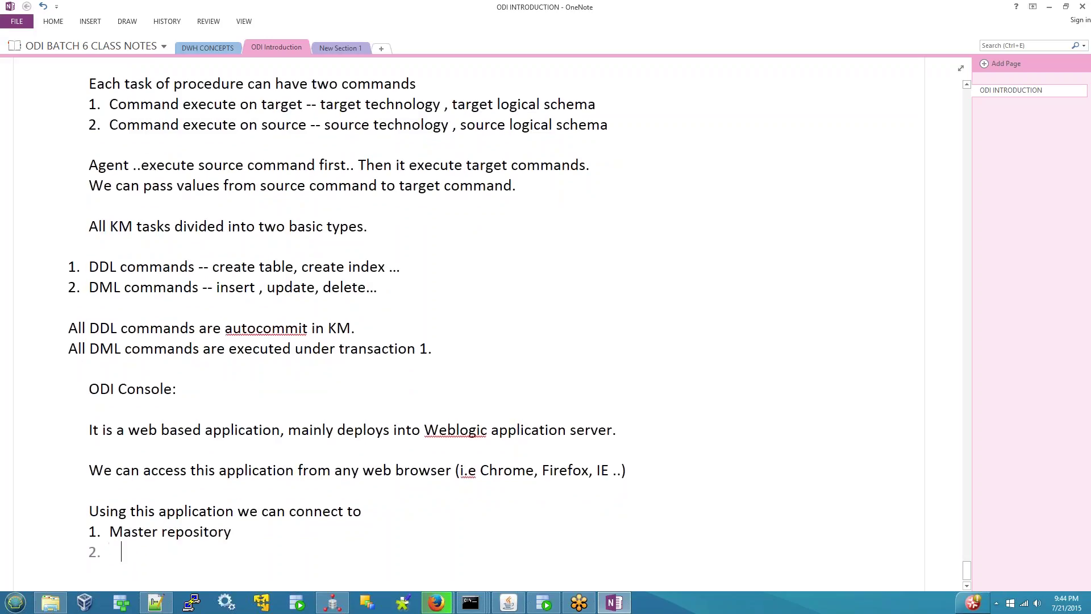
text(wrok)
key(BackSpace)
key(BackSpace)
key(BackSpace)
text(ork reposi)
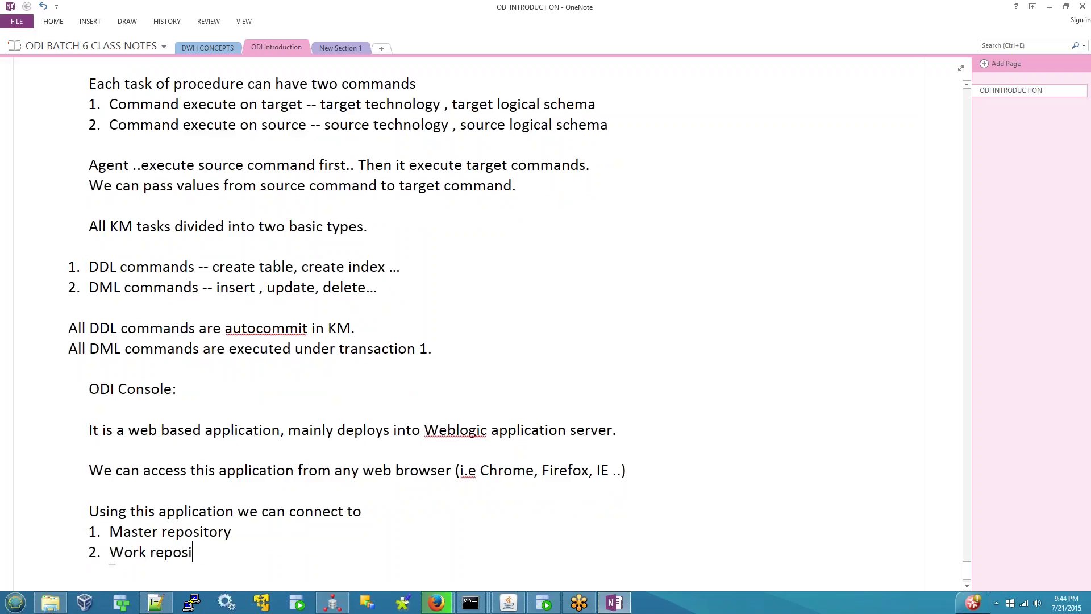
text(otry)
key(Return)
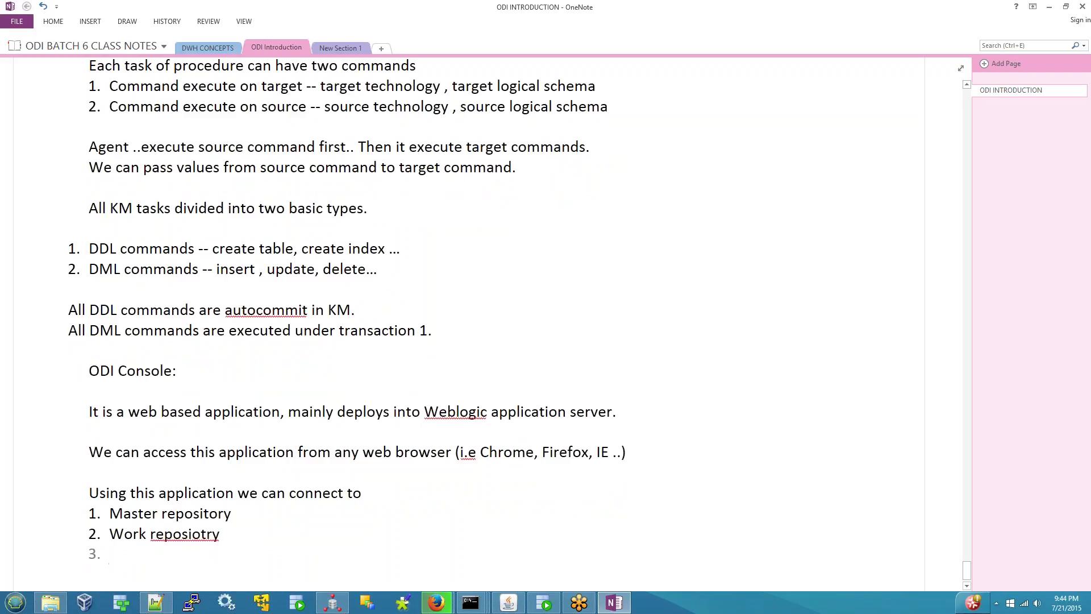
key(BackSpace)
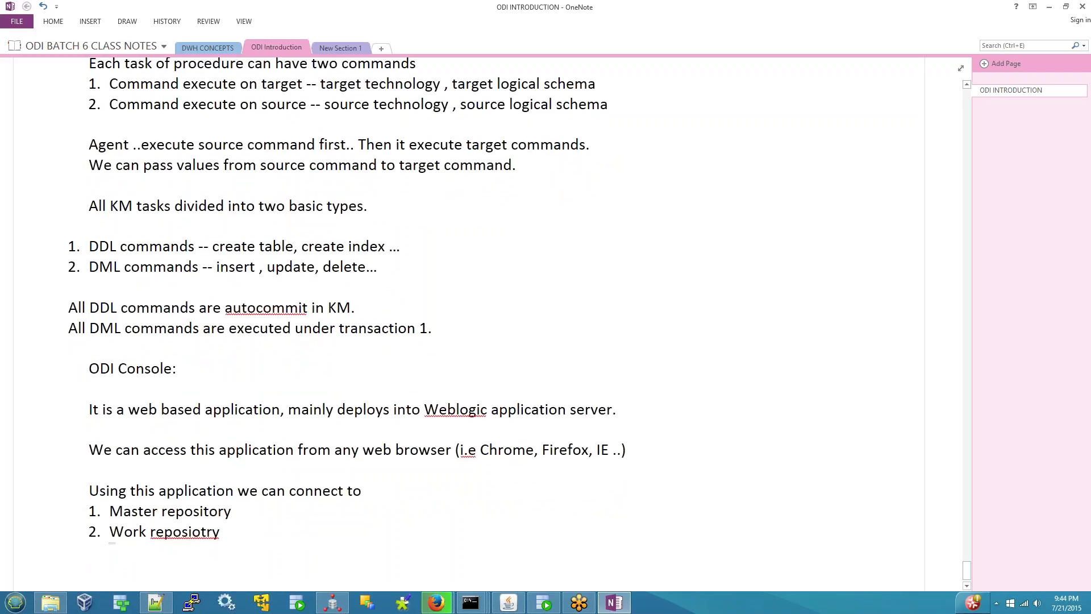
click(200, 511)
key(BackSpace)
key(Right)
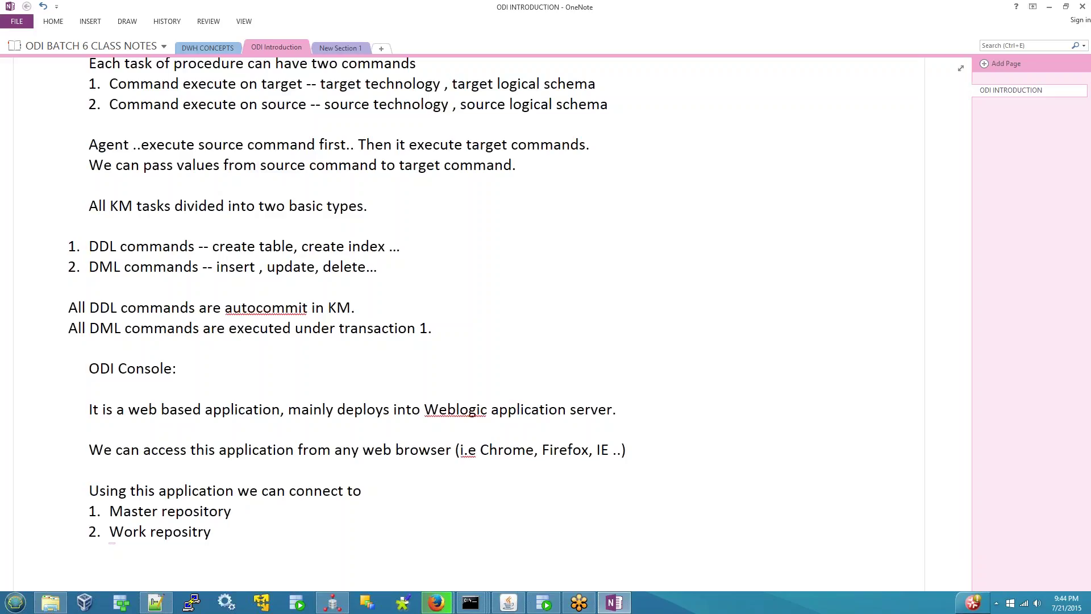
text(o)
key(End)
key(Return)
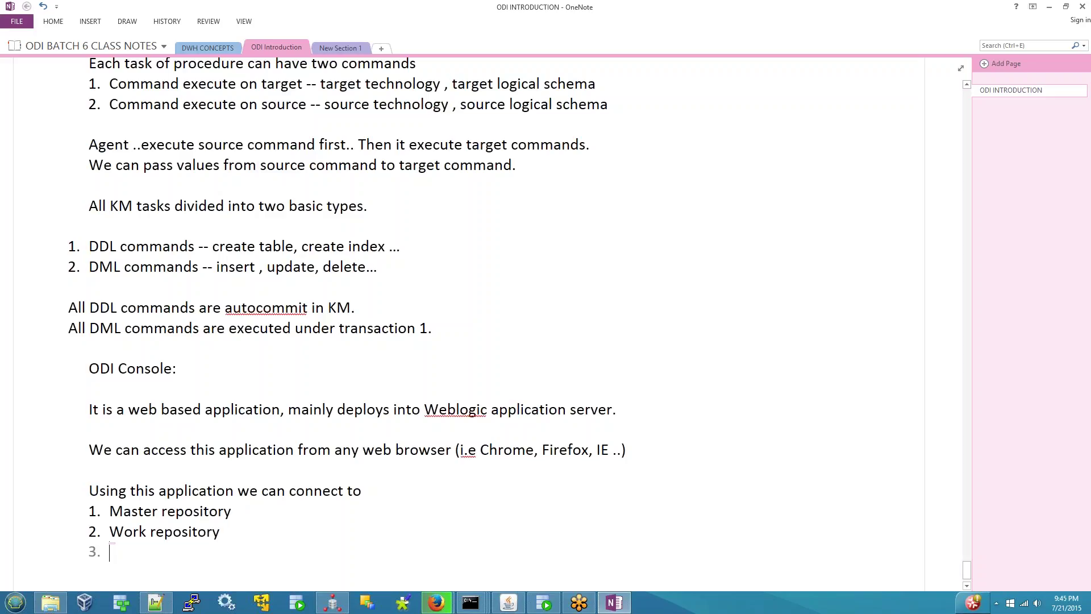
key(Return)
key(Return)
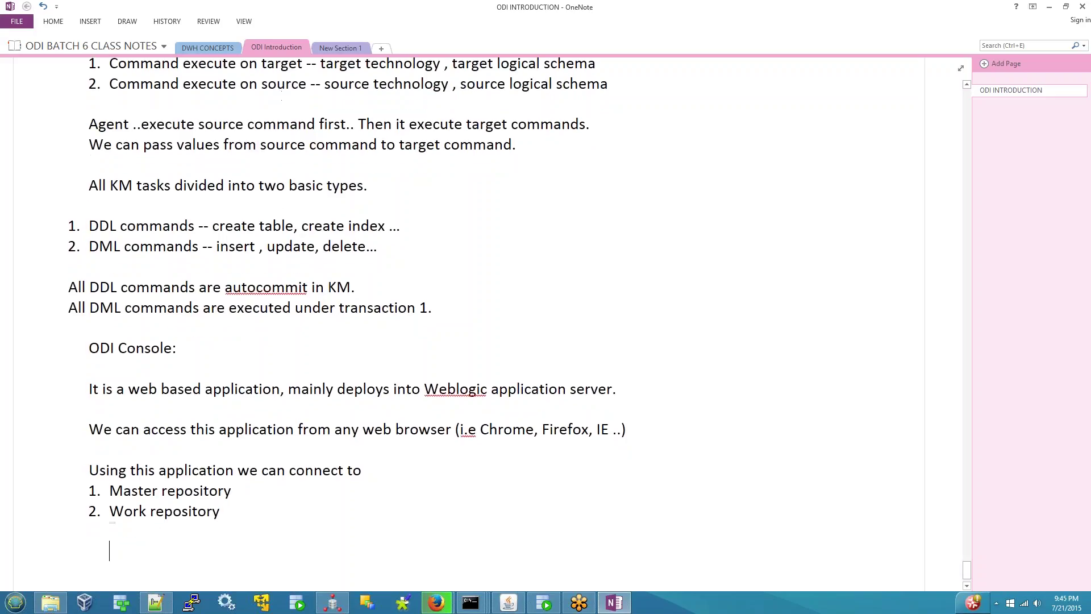
- Add 'Weblogic Admin/ ODI Admin grants access on this application to your ODI user account.'
text(Weblogic Admi)
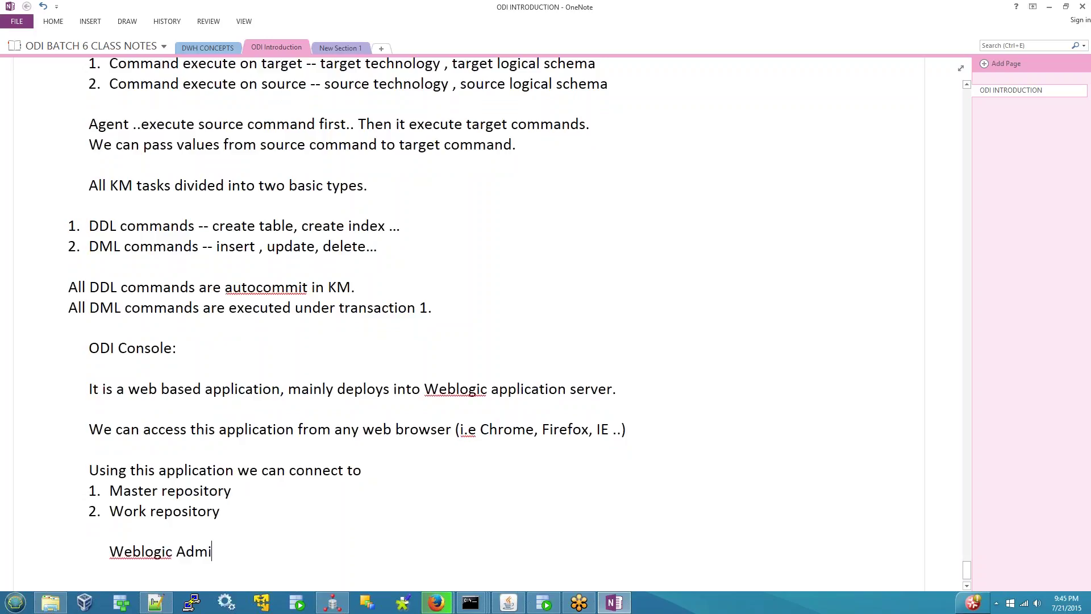
text(n/ OID)
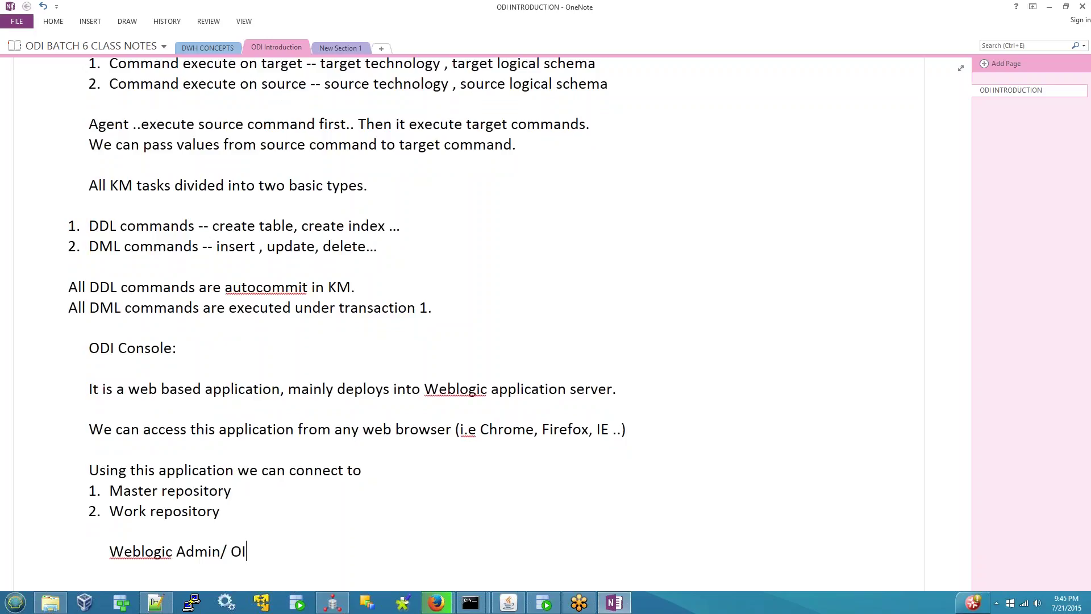
key(BackSpace)
key(BackSpace)
text(DI Admi )
text( a)
key(BackSpace)
text(grant)
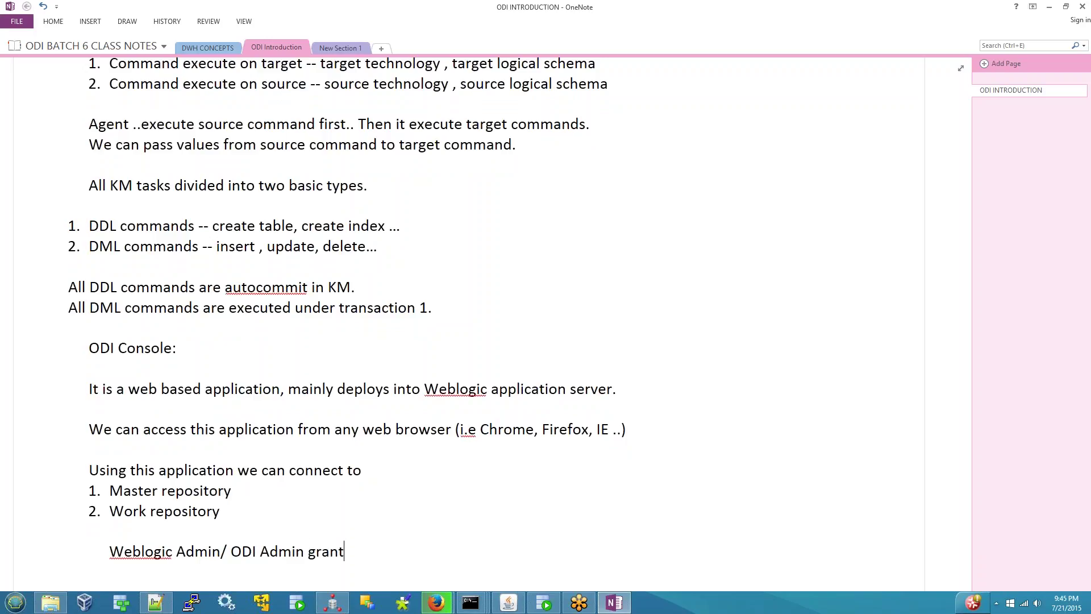
key(BackSpace)
text(/)
text(a)
key(BackSpace)
text(a)
key(BackSpace)
key(BackSpace)
text(s access on this a)
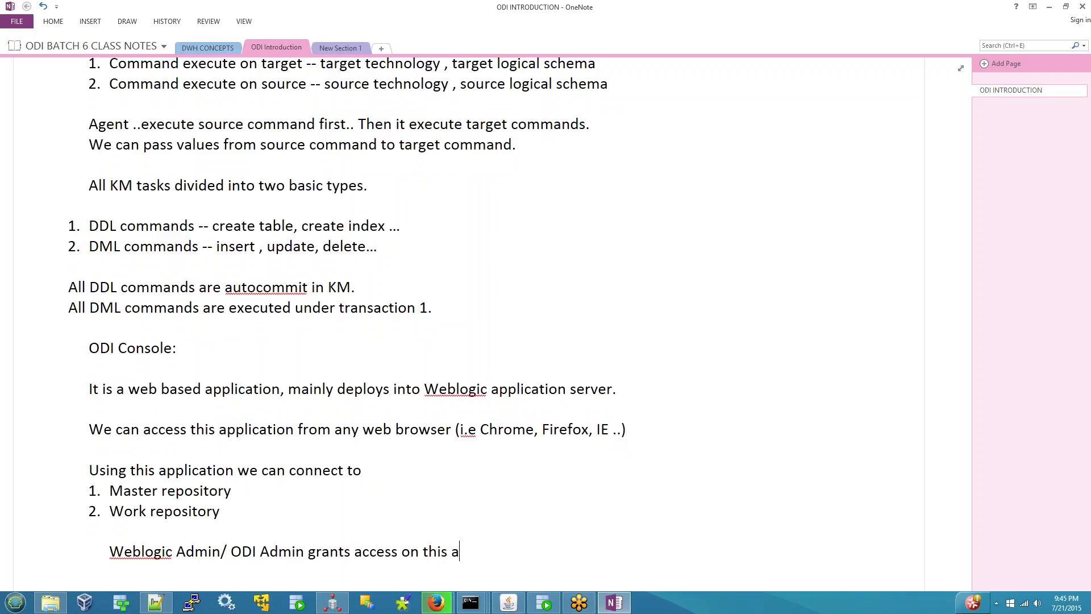
text(pplication to your )
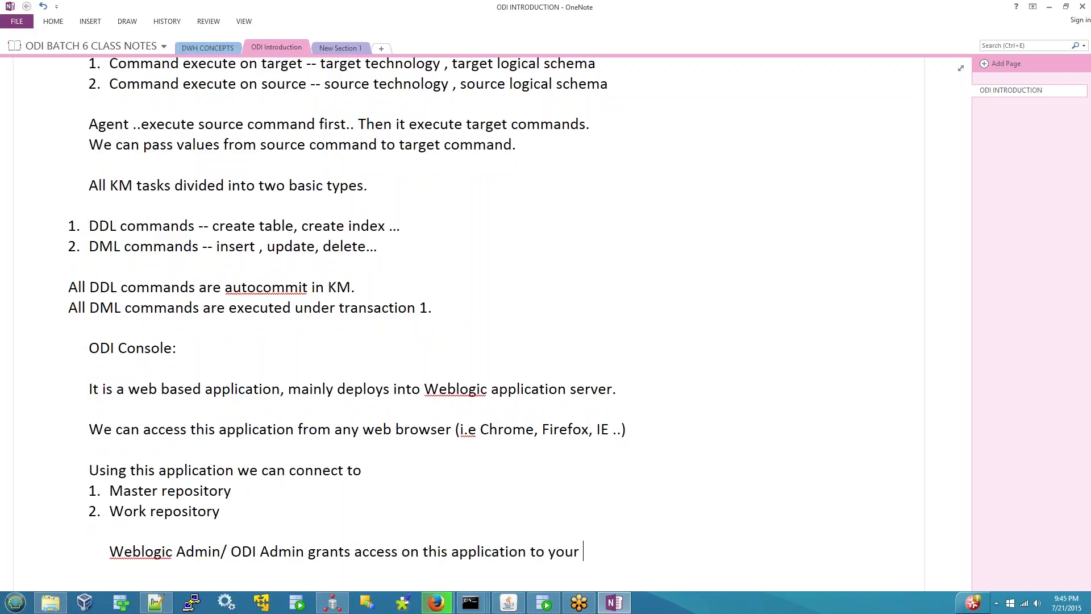
text(ODI user account.)
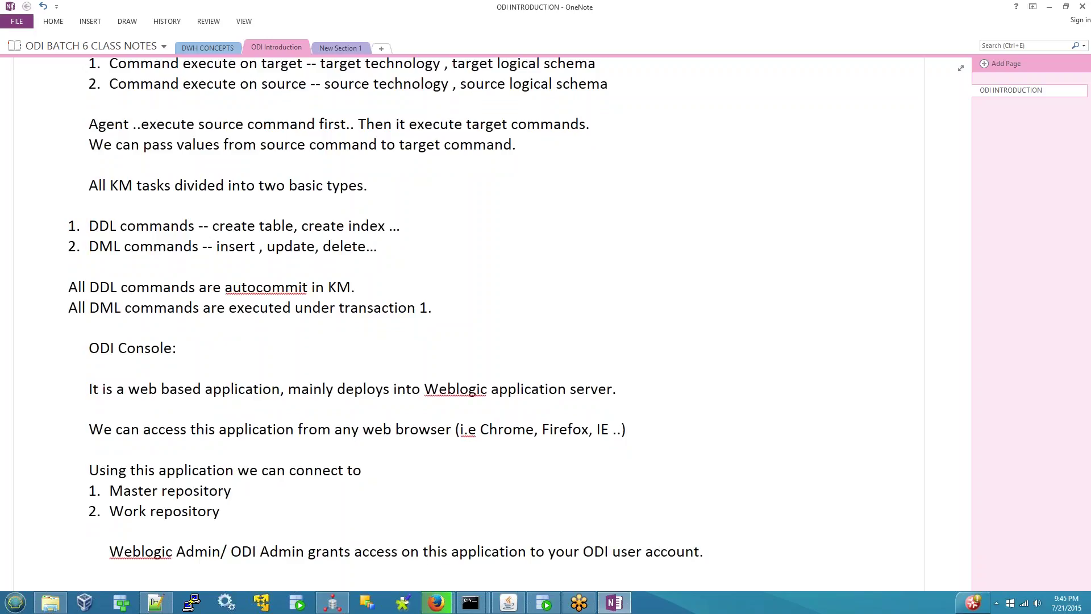
click(433, 604)
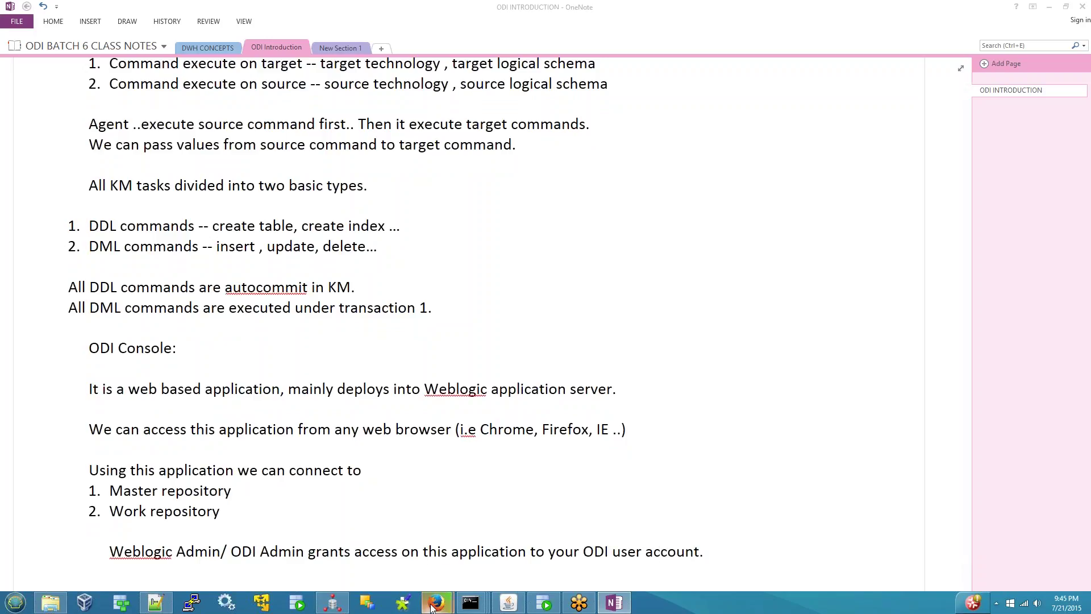
- Select the ODI Console URL in the ODI 12.1.3 Installation Details notes, then close Firefox's Enterprise Manager tab
click(371, 508)
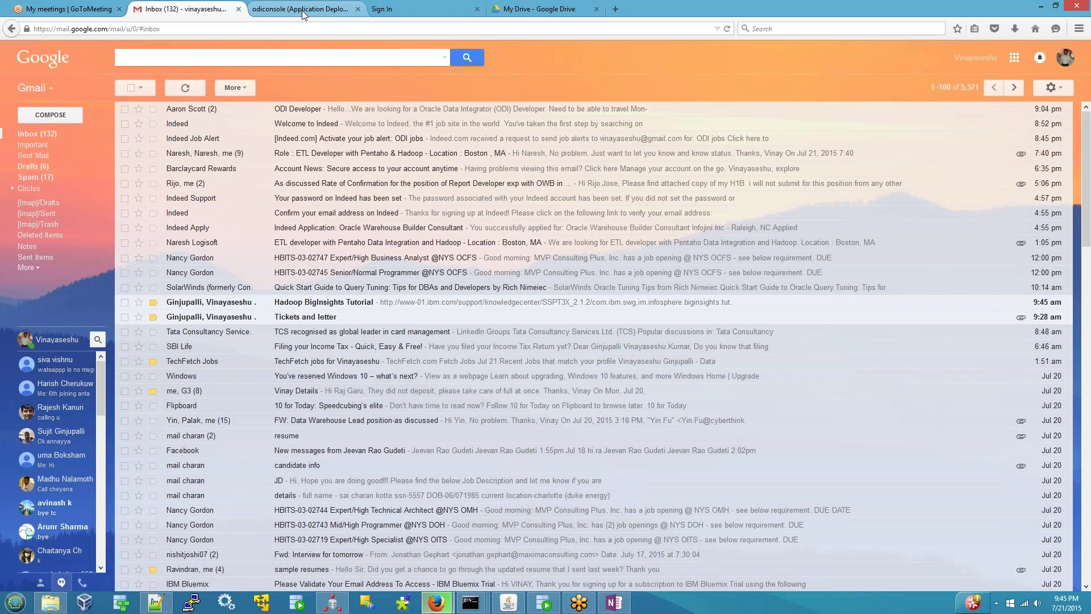
click(301, 10)
click(324, 32)
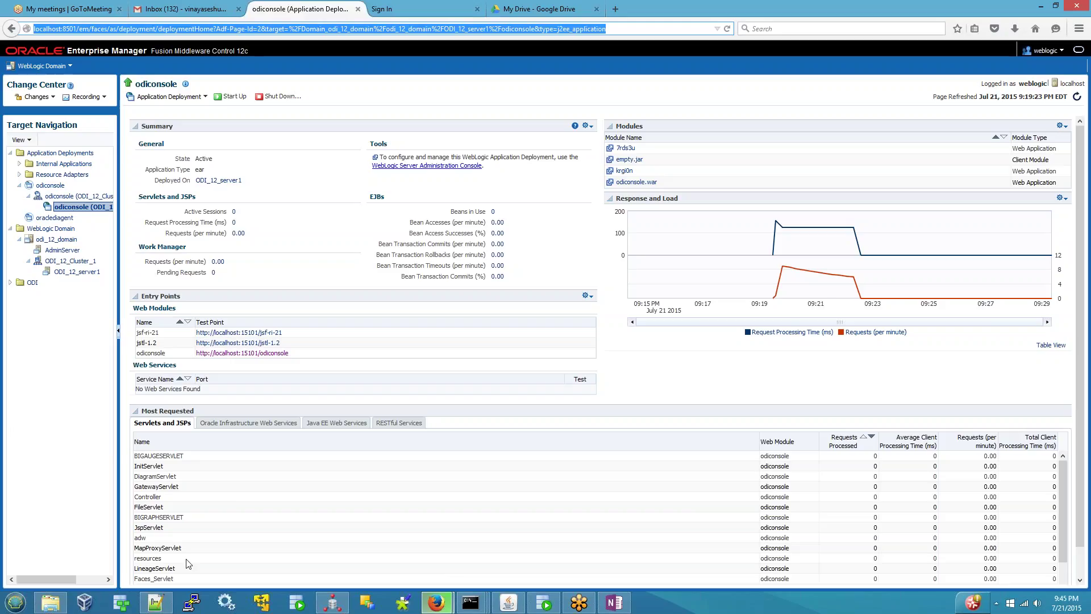
click(158, 604)
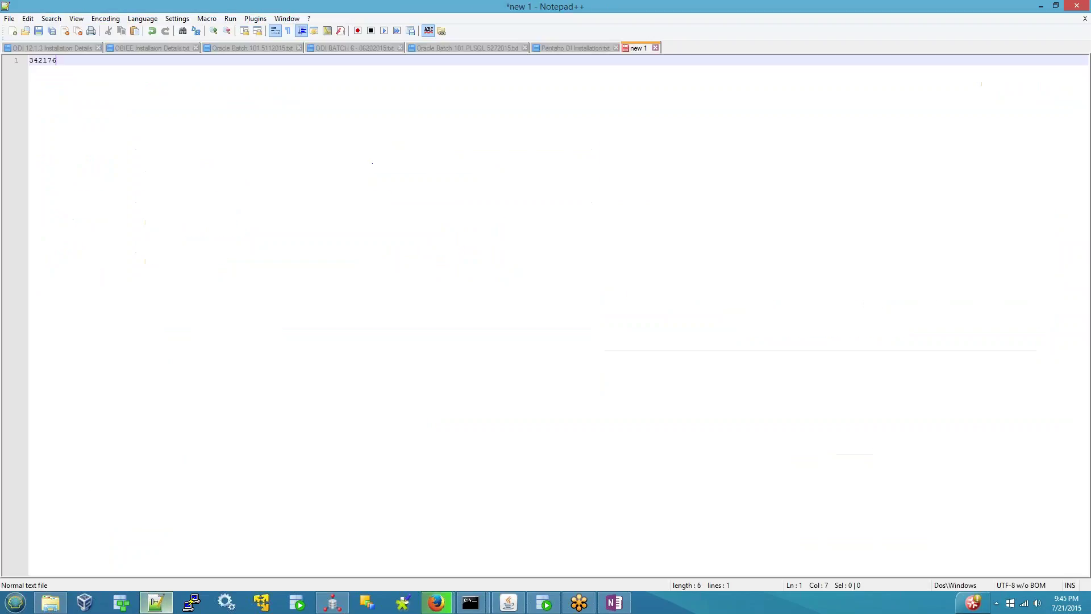
click(69, 46)
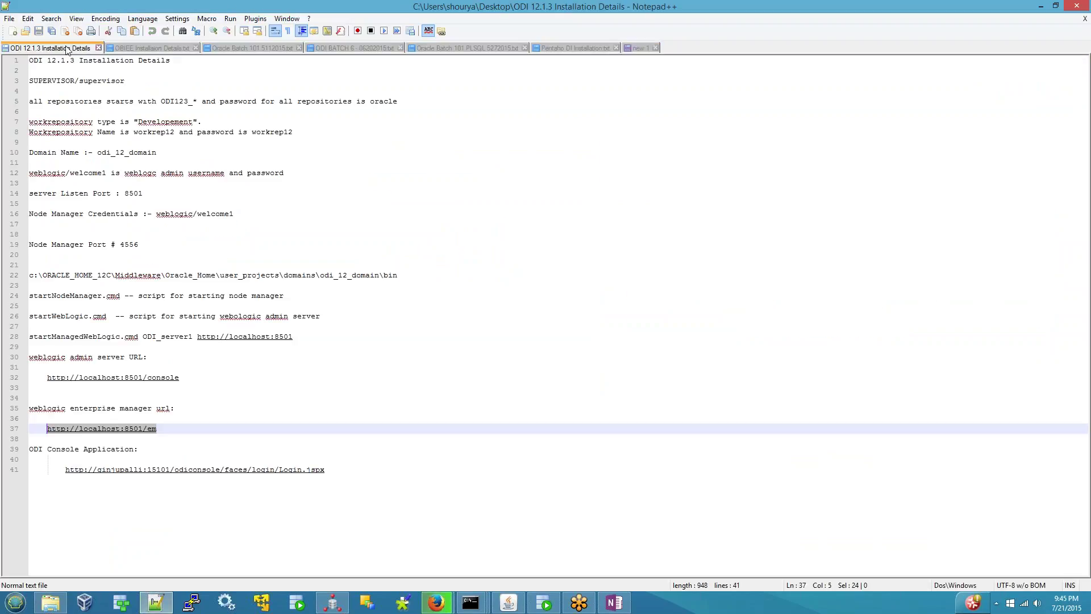
click(333, 472)
drag(333, 471, 66, 468)
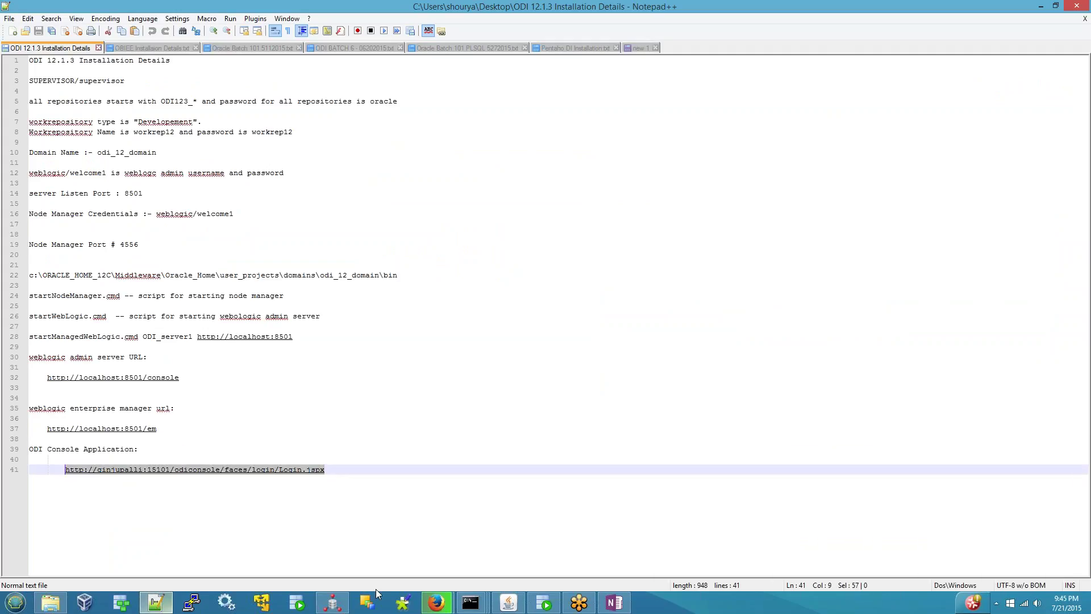
mouse_move(430, 606)
click(377, 540)
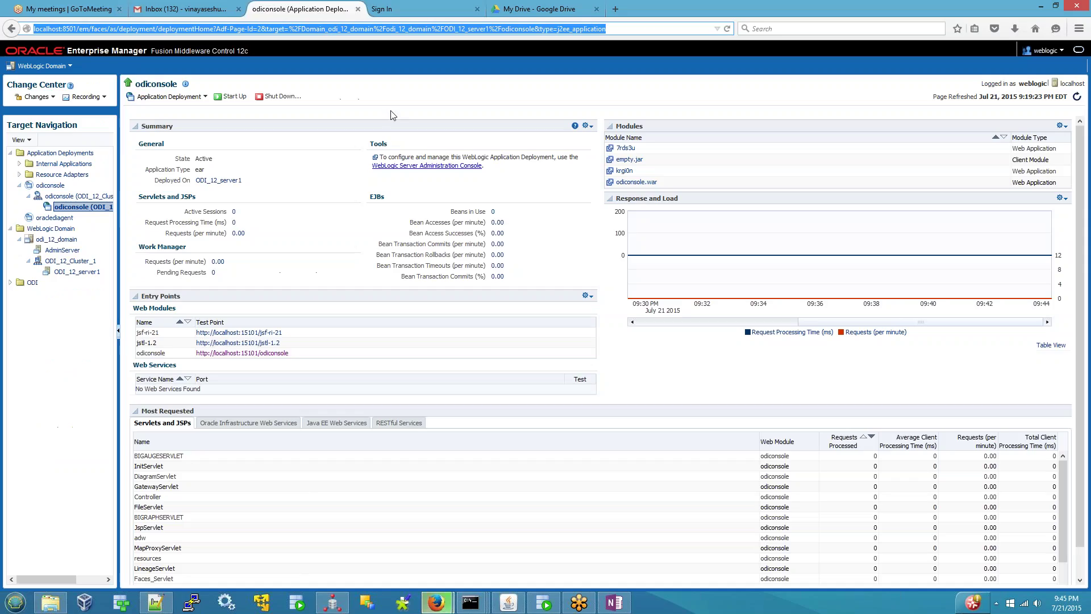
click(358, 9)
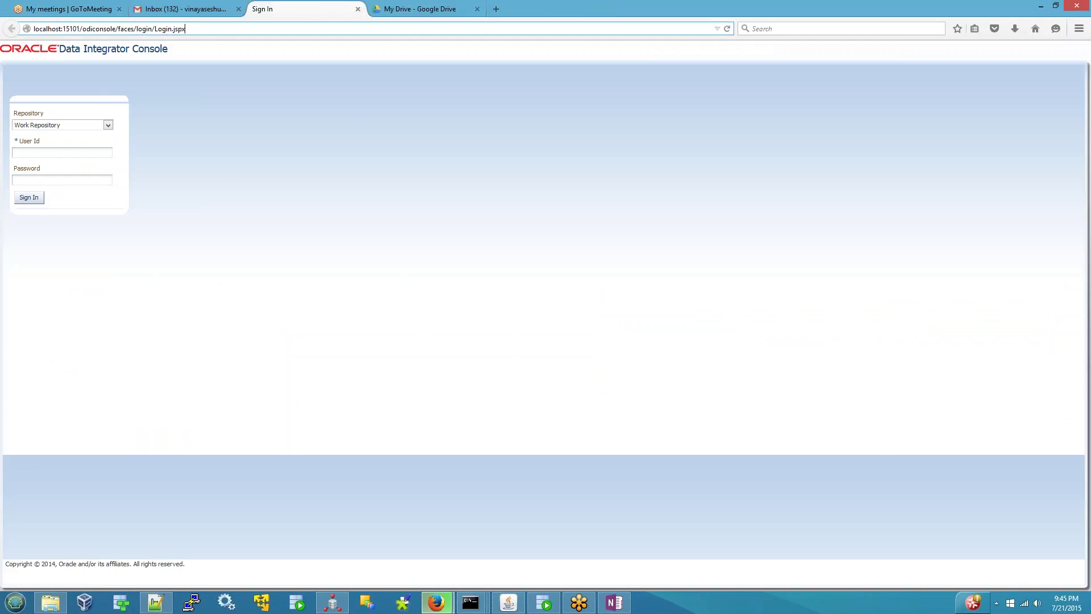
- Review the sign-in page address and choose Master Repository as the repository
click(216, 28)
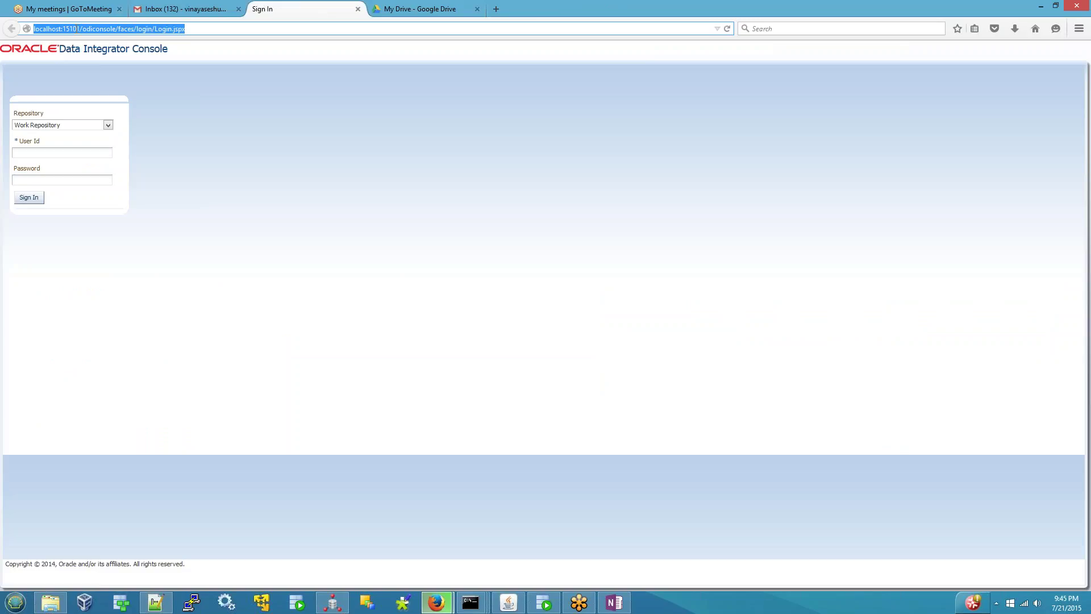
double_click(97, 29)
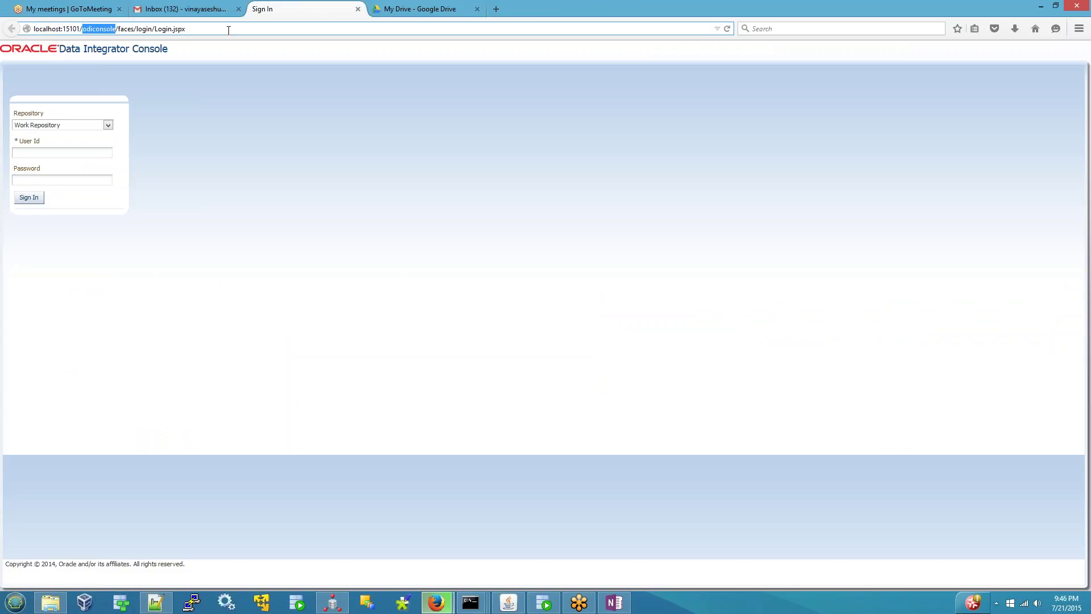
drag(229, 30, 29, 29)
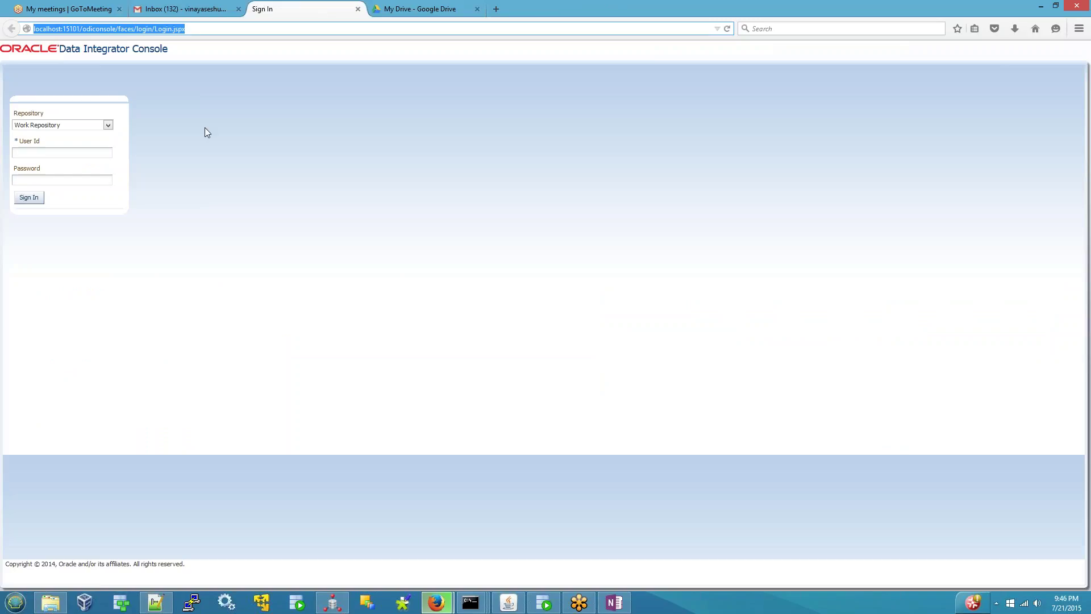
click(212, 187)
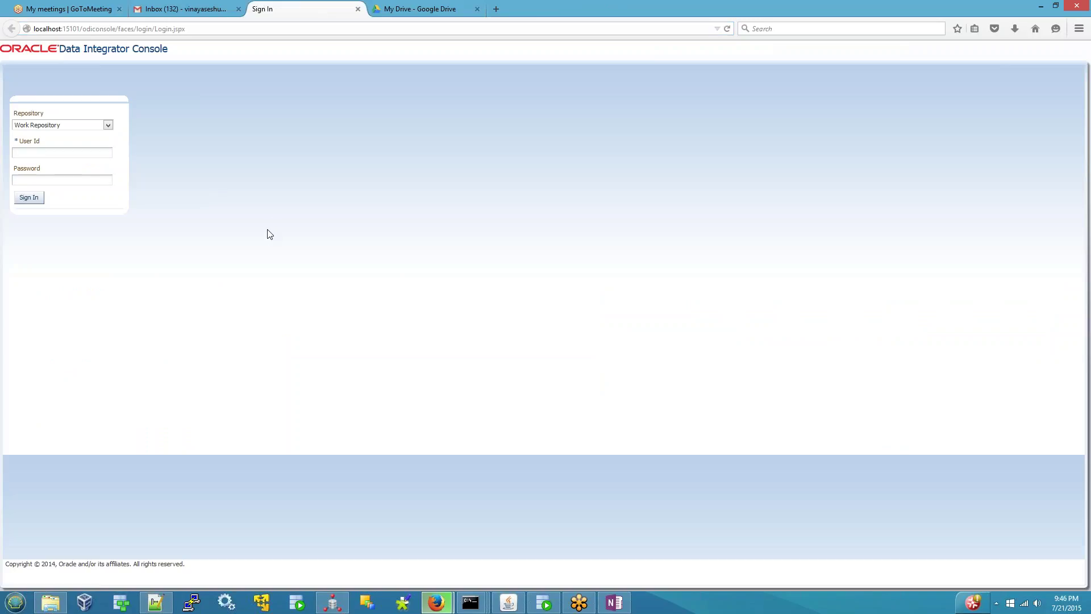
click(107, 125)
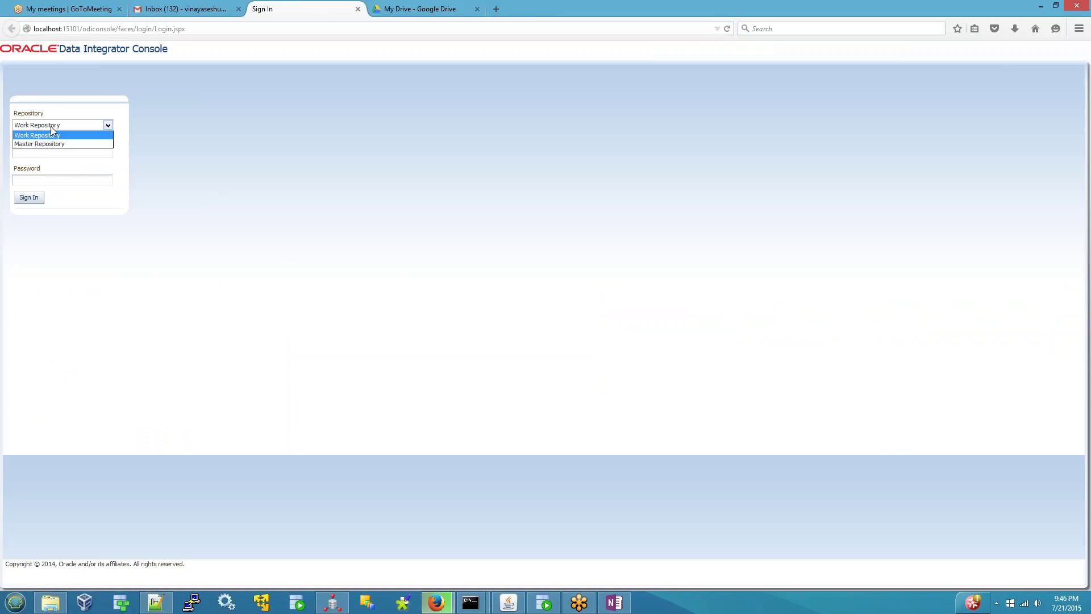
click(76, 138)
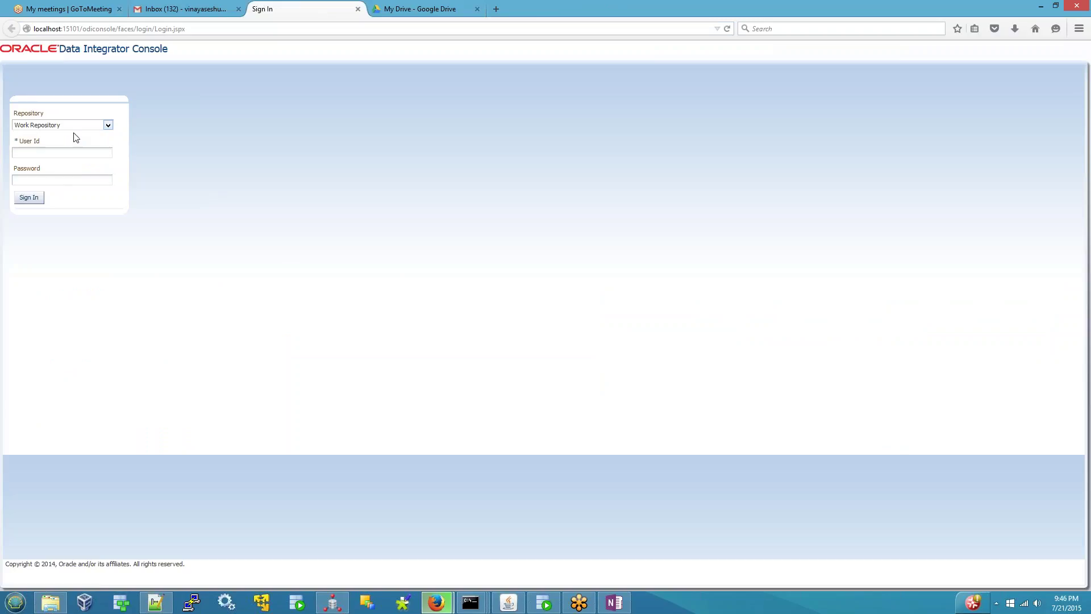
click(108, 125)
click(39, 145)
click(107, 125)
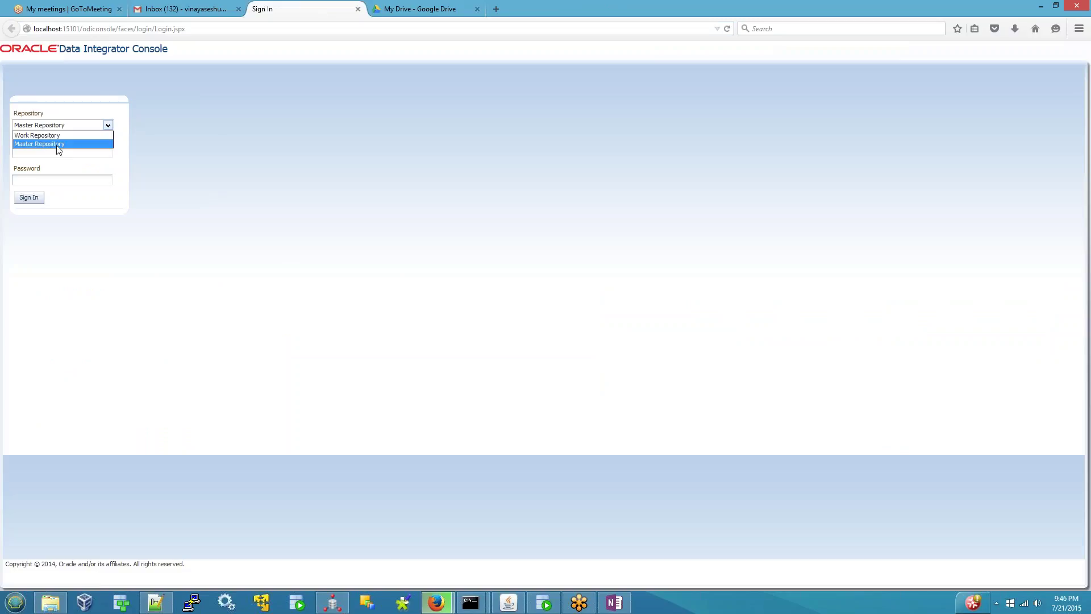
click(57, 145)
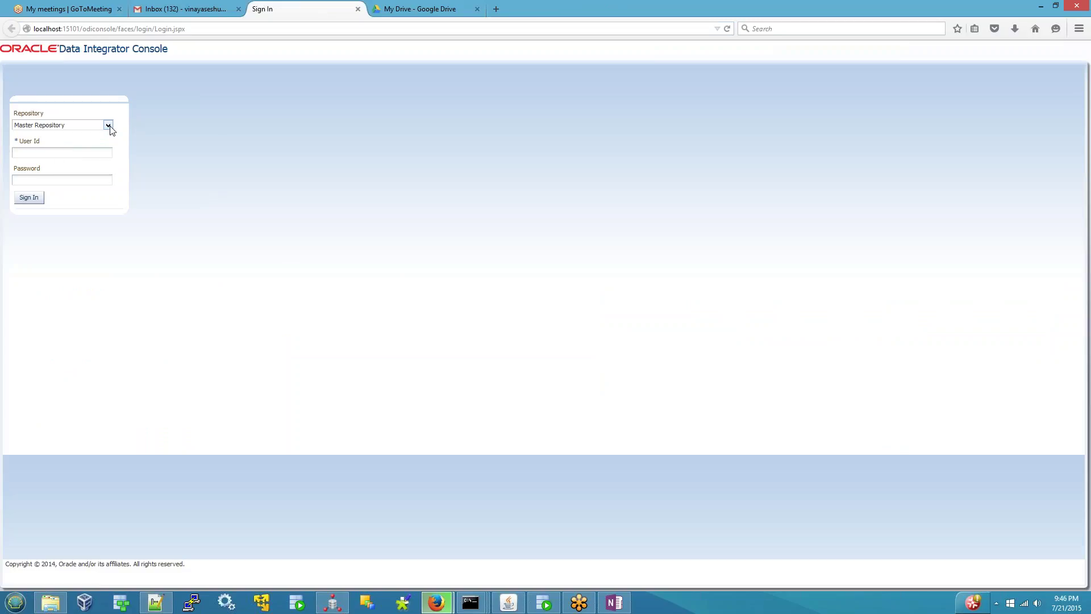
click(108, 125)
click(71, 148)
- Sign in as SUPERVISOR with the account password and answer Firefox's save-password prompt
click(66, 152)
text(SUPERVISOR)
key(shift+Tab)
key(Tab)
key(Tab)
text(welco)
click(32, 197)
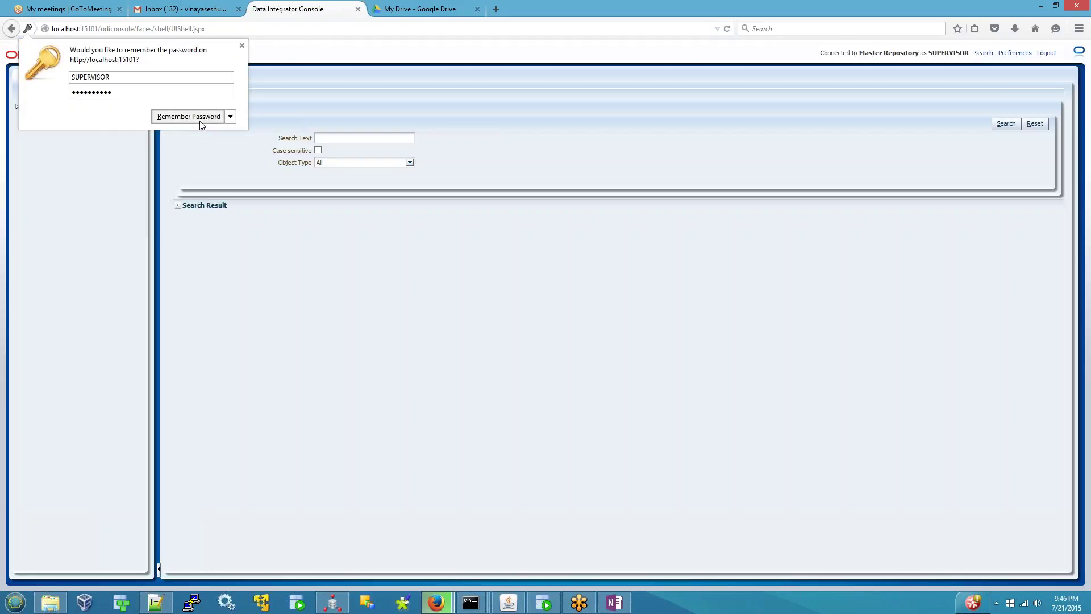
click(199, 120)
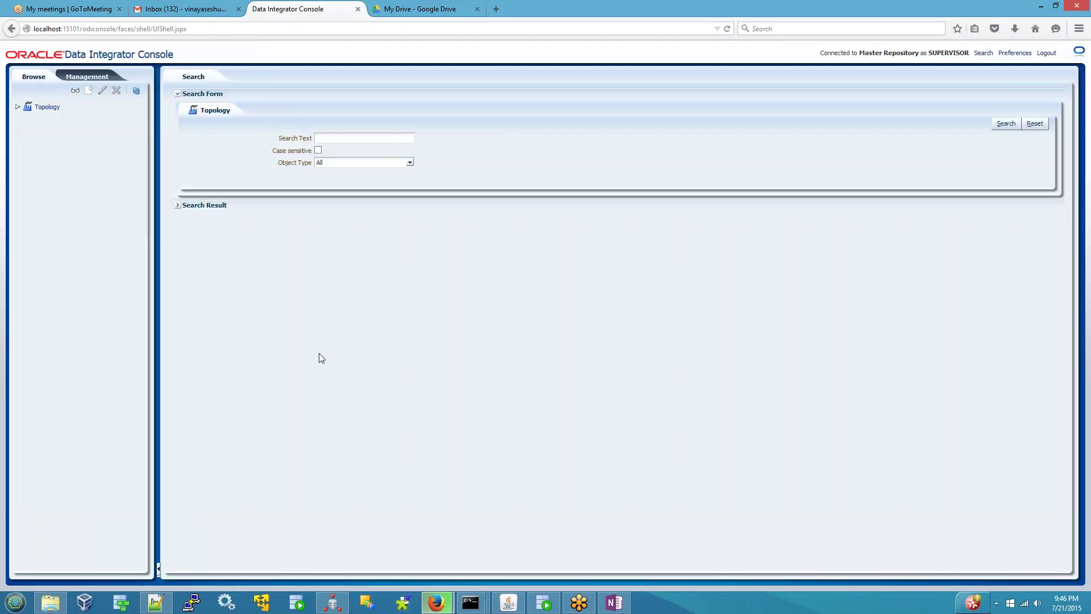
- Check the connected repository and user, then expand Topology > Technologies in the Browse tree
click(87, 76)
click(31, 76)
drag(862, 52, 960, 53)
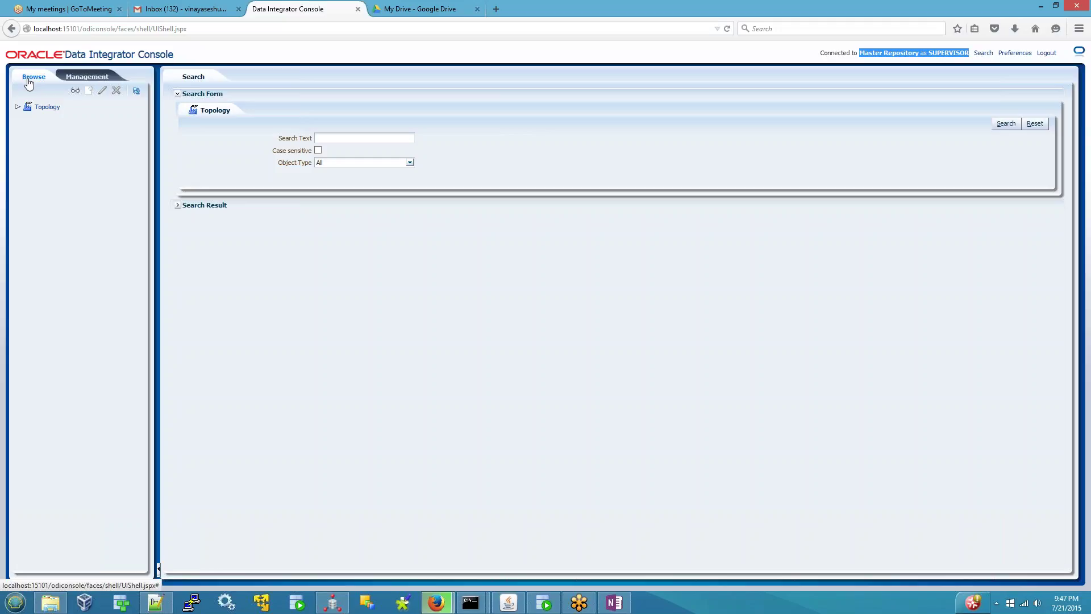
click(18, 107)
click(26, 118)
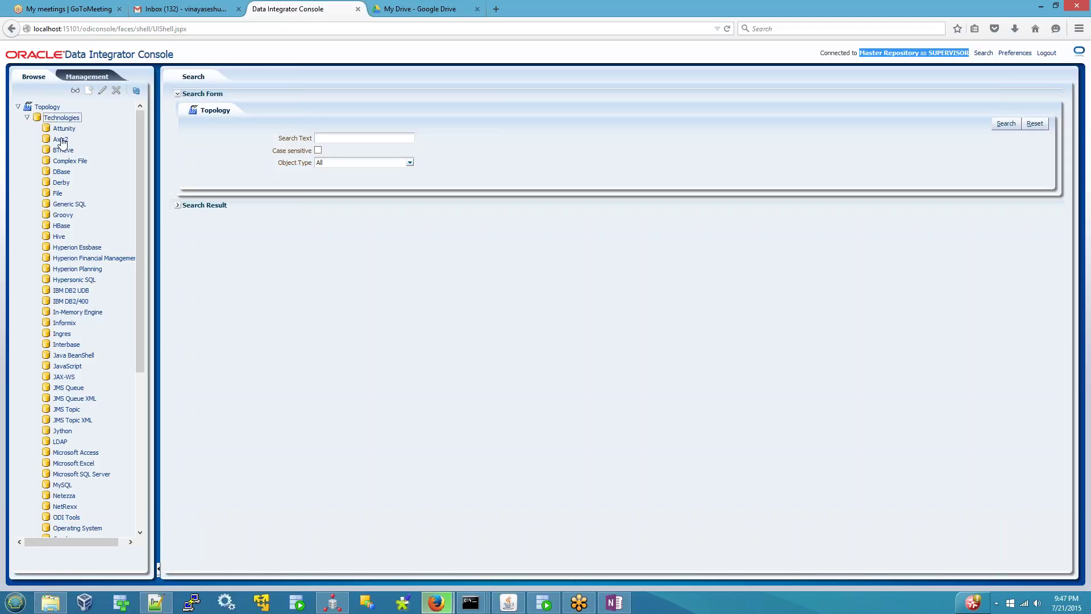
drag(141, 121, 139, 230)
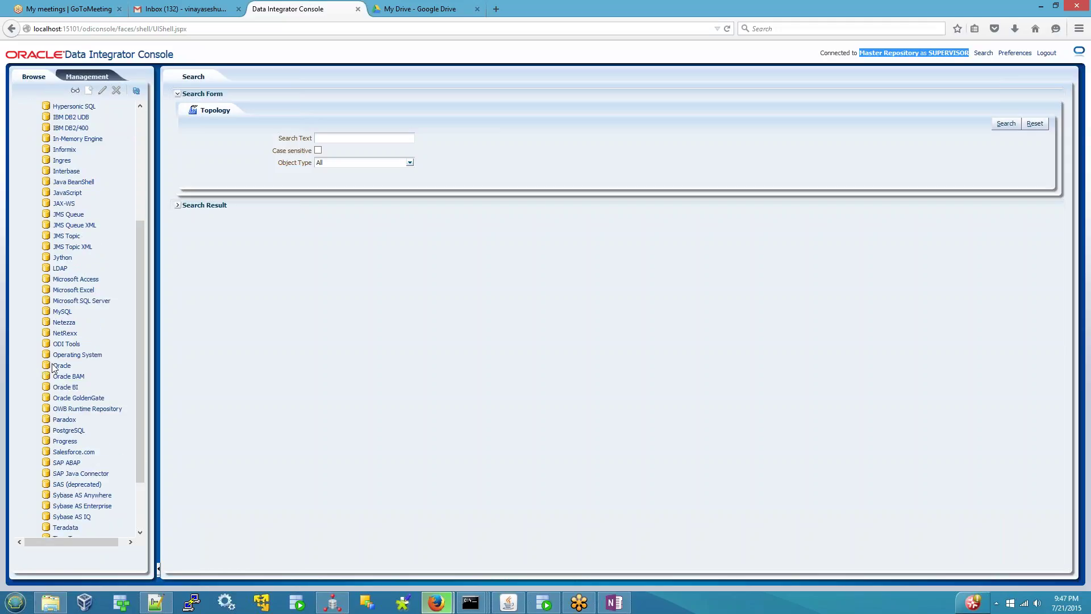
- View the Oracle technology's details and relationships, then show ODI Studio's Physical Architecture
click(54, 367)
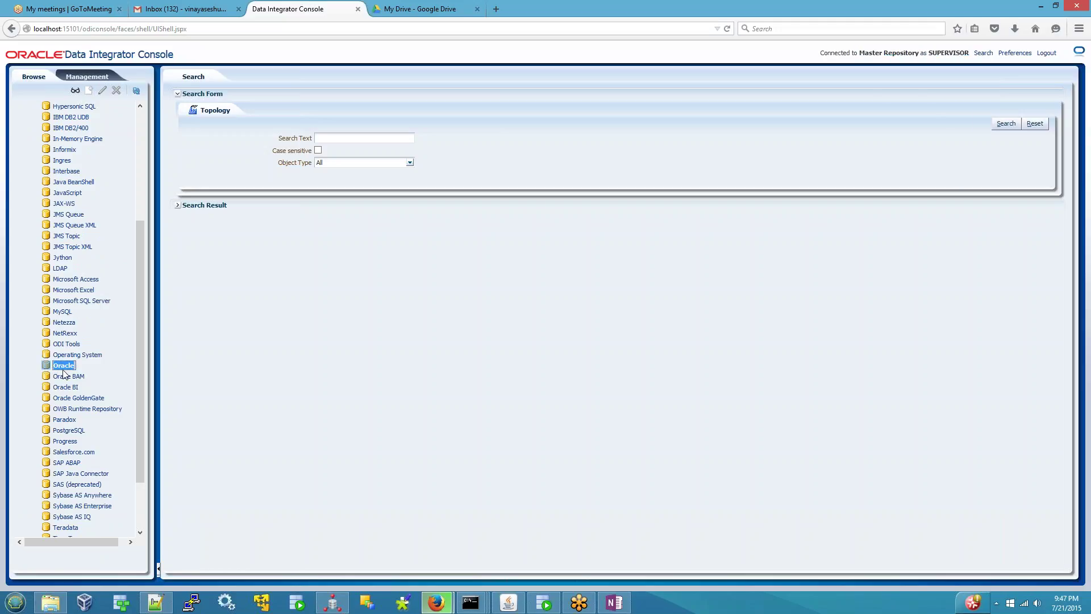
right_click(64, 369)
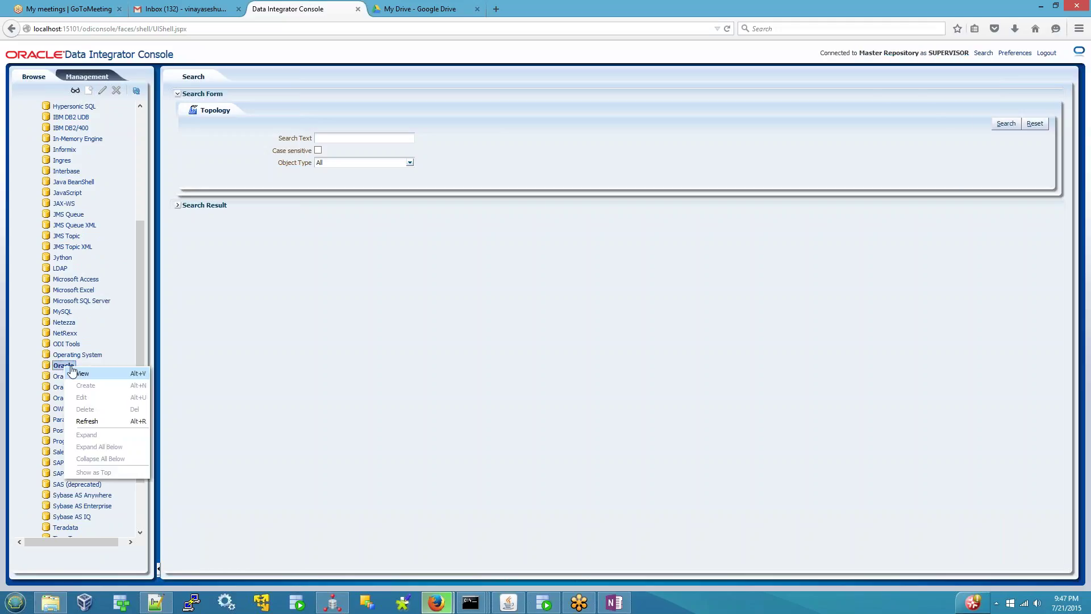
click(83, 373)
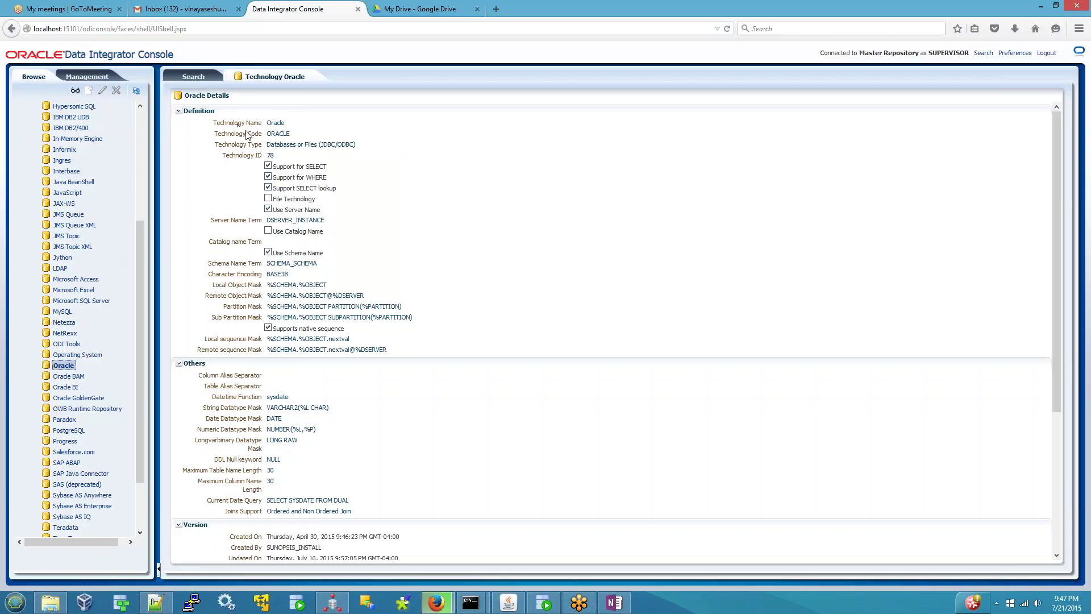
scroll(299, 259, down, 5)
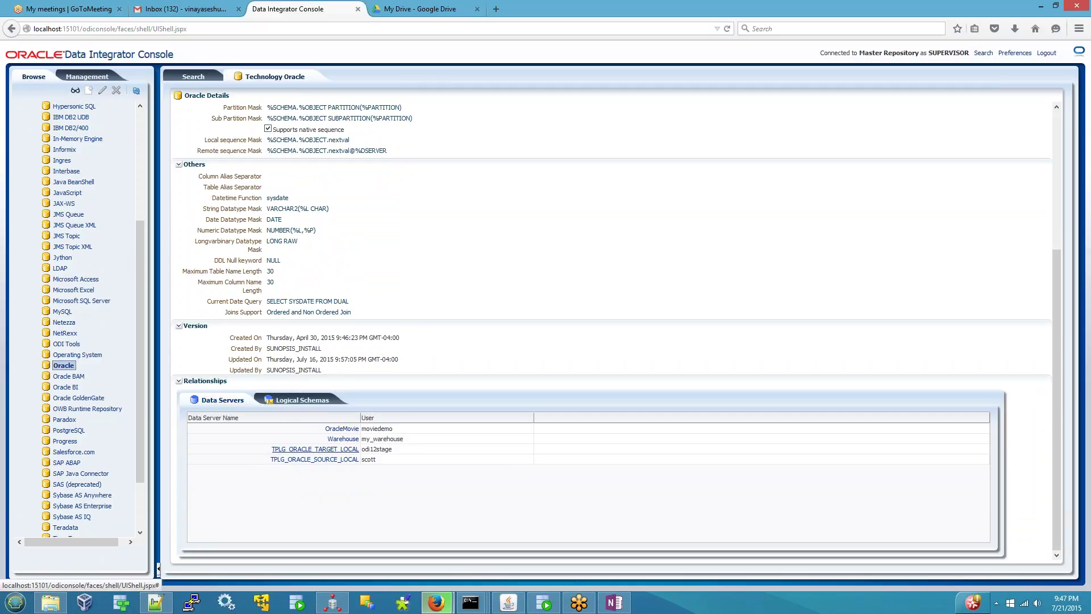
click(345, 607)
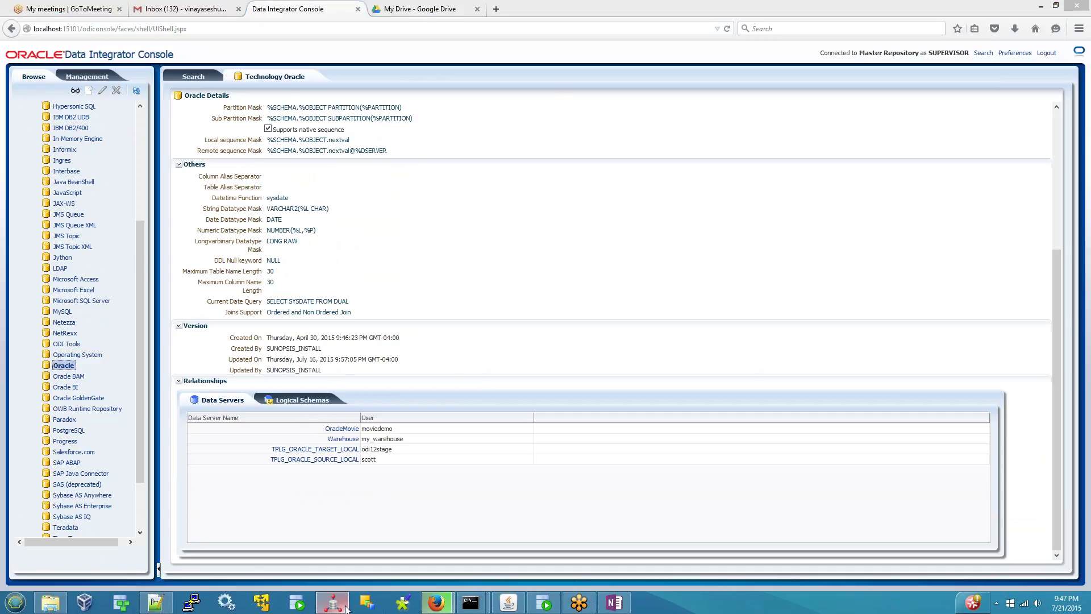
click(108, 56)
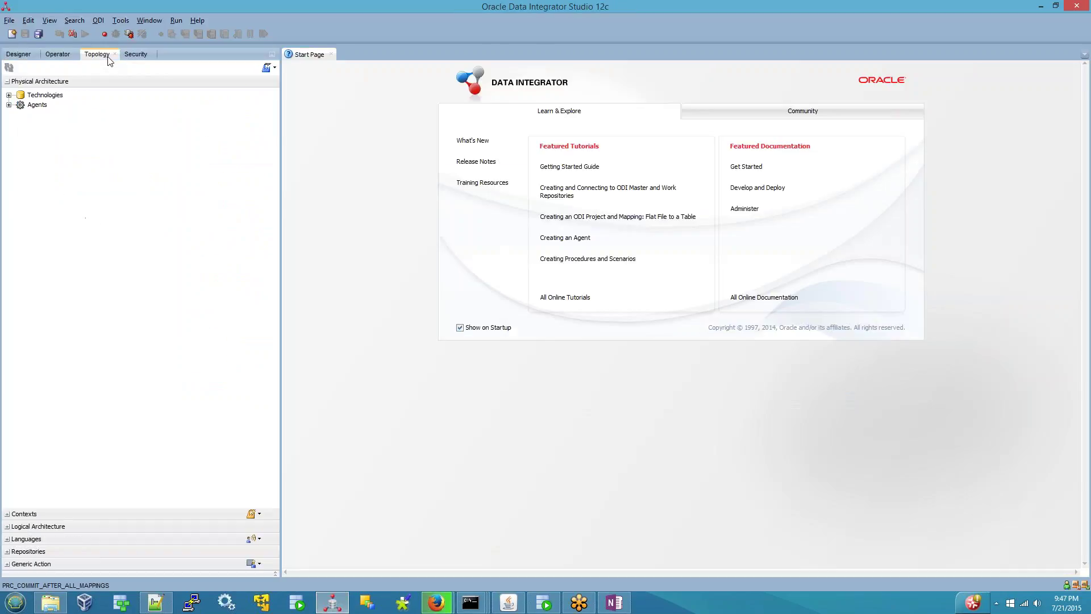
click(9, 95)
click(21, 143)
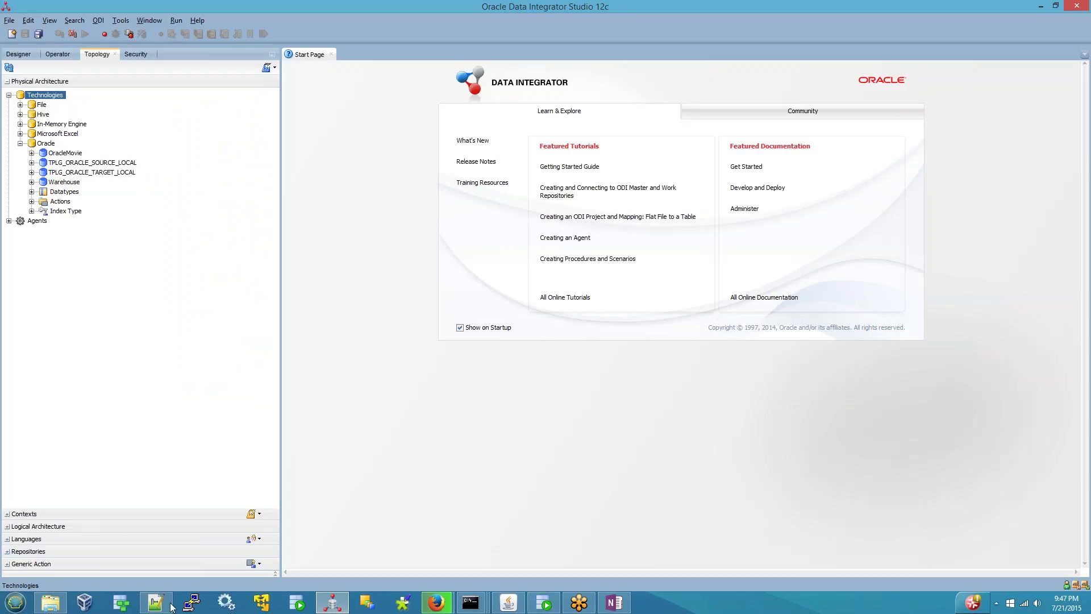
mouse_move(423, 600)
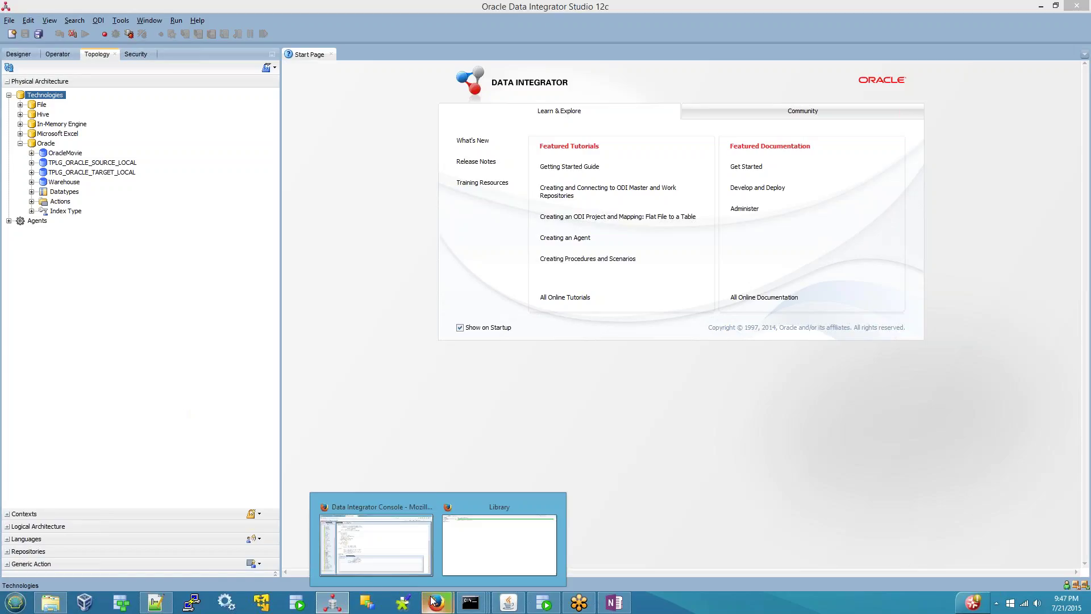
click(395, 500)
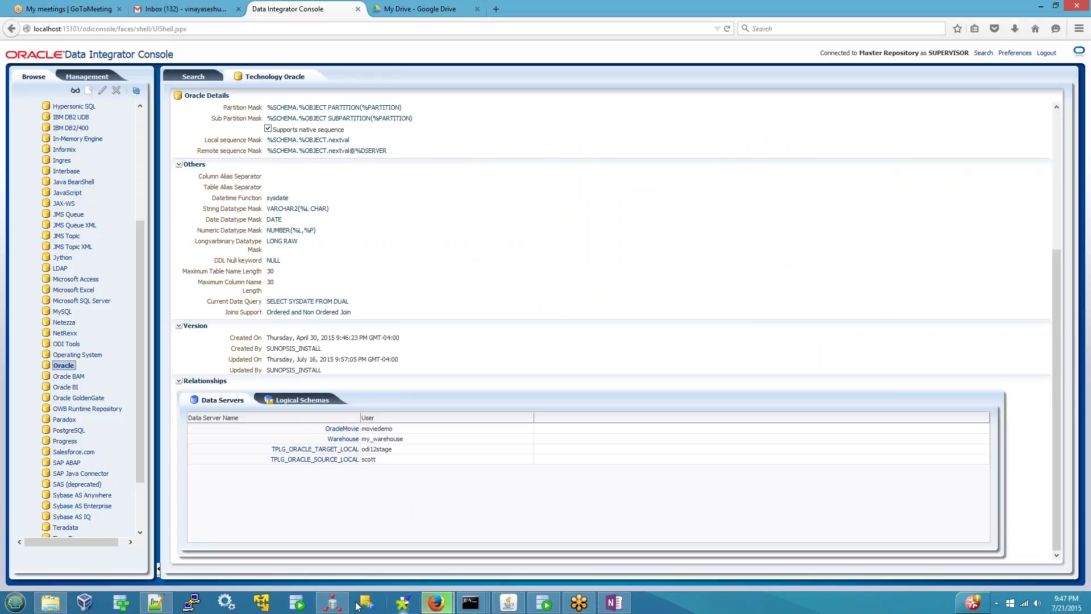
click(332, 602)
click(71, 185)
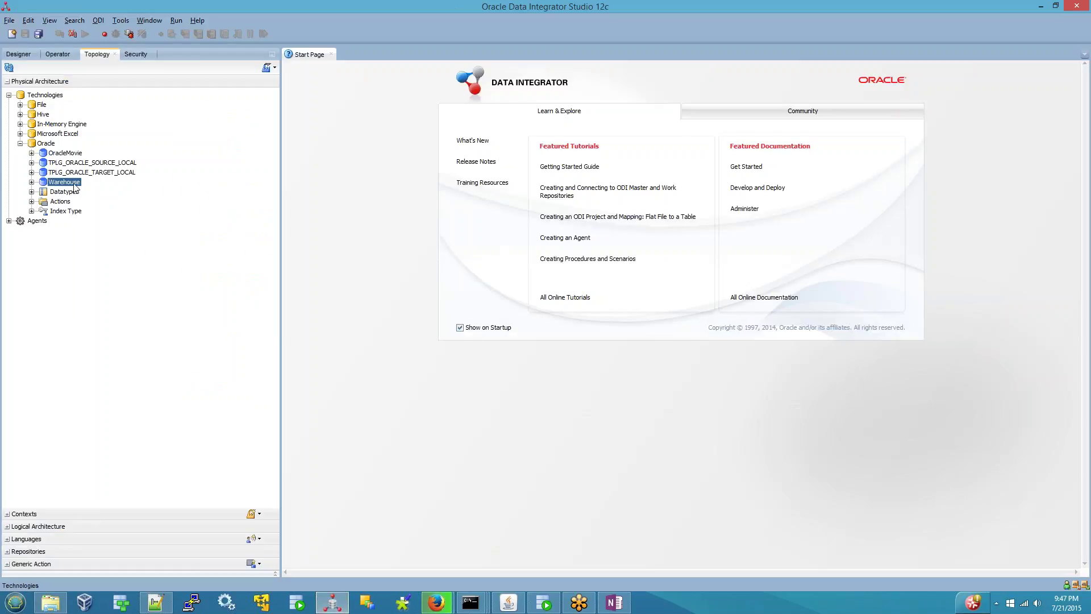
click(94, 173)
click(97, 164)
click(60, 153)
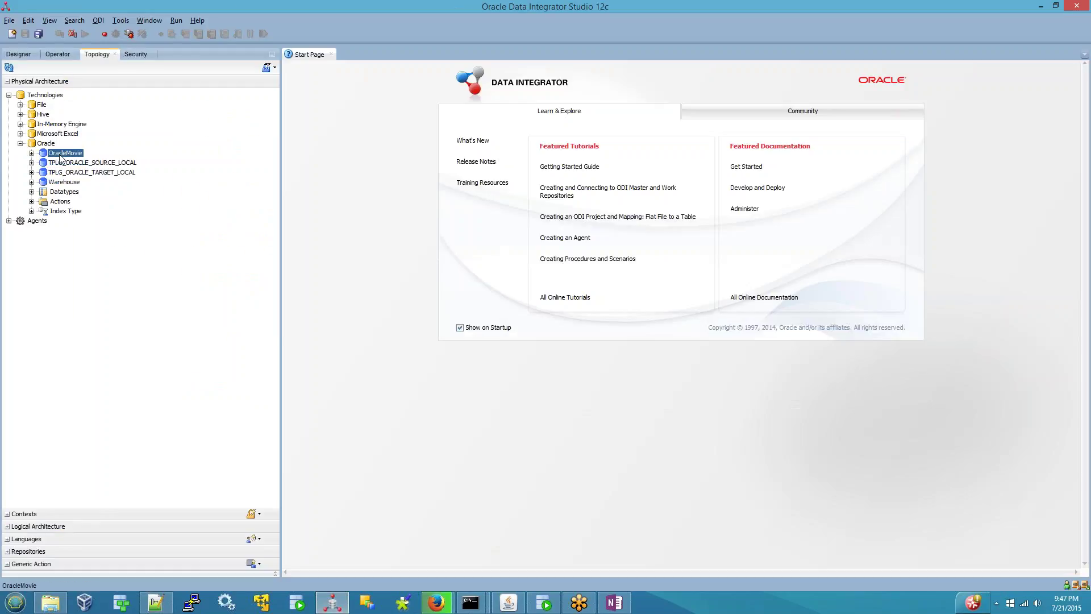
mouse_move(433, 607)
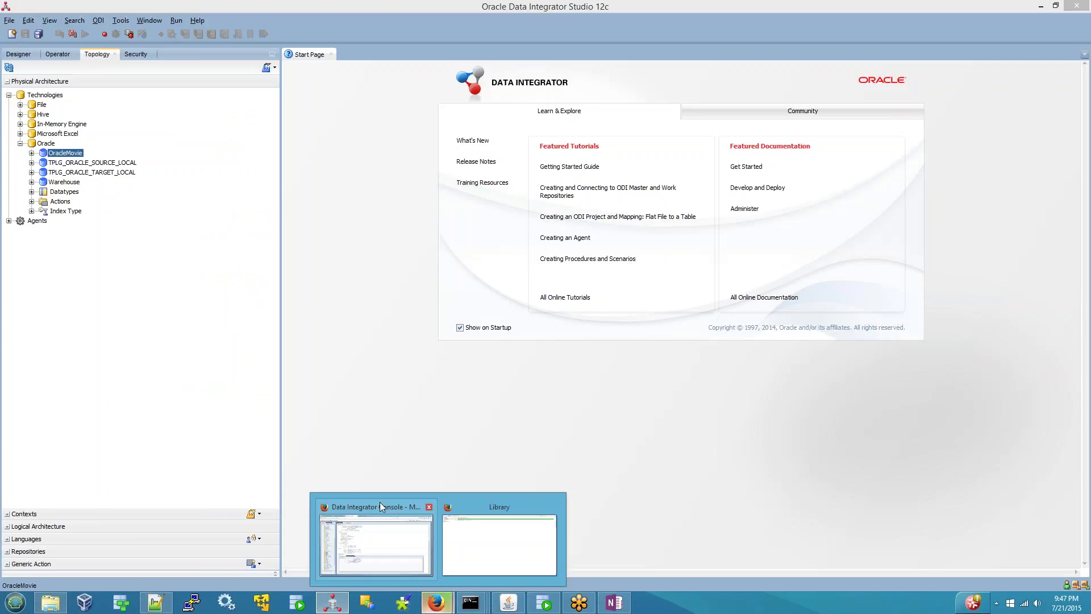
click(380, 503)
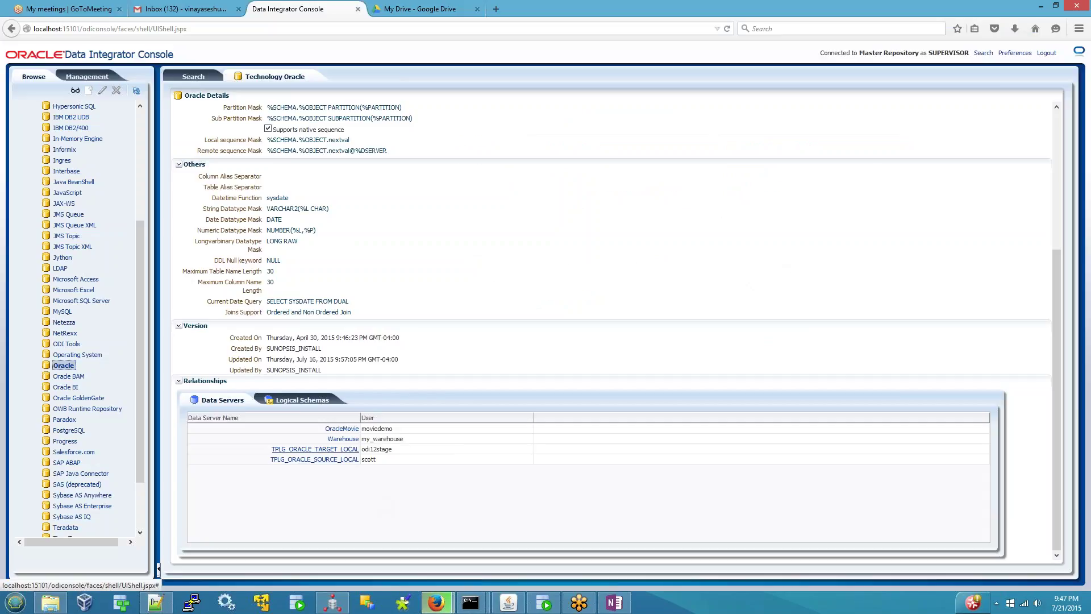
click(315, 449)
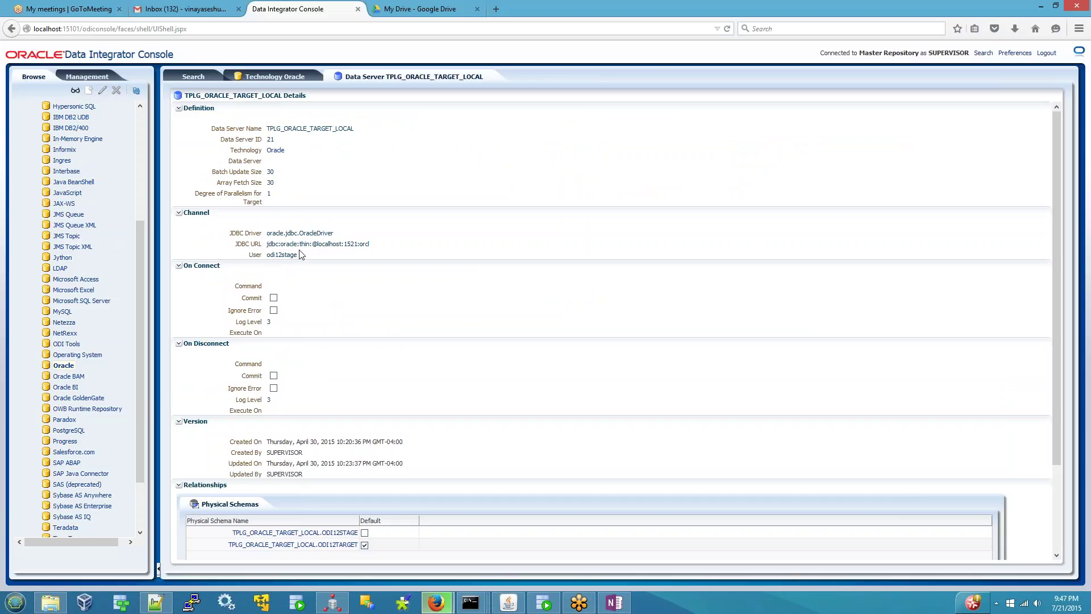
scroll(318, 391, down, 3)
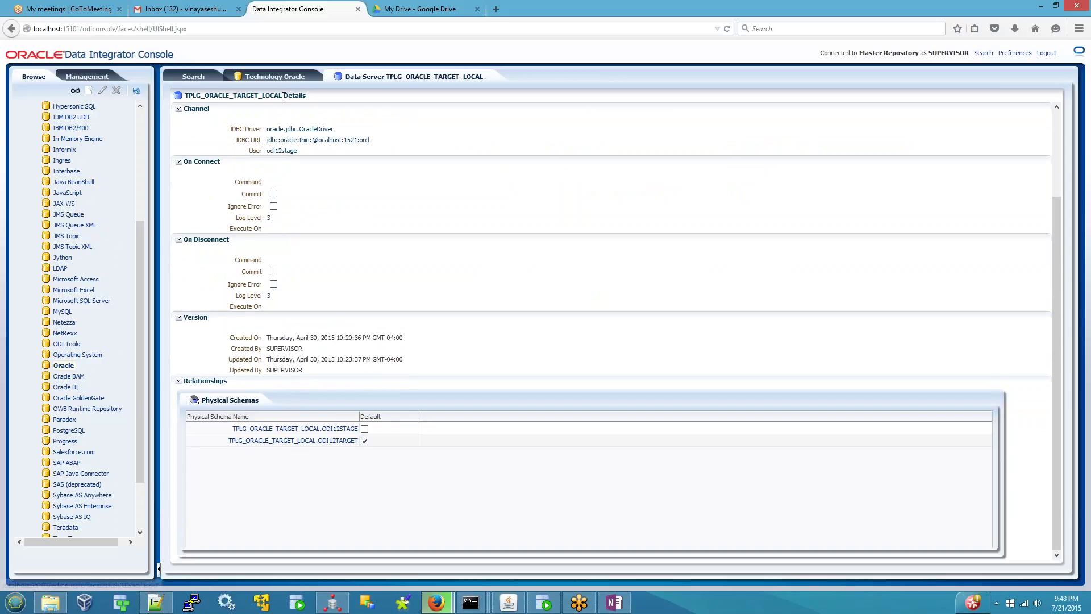
click(329, 605)
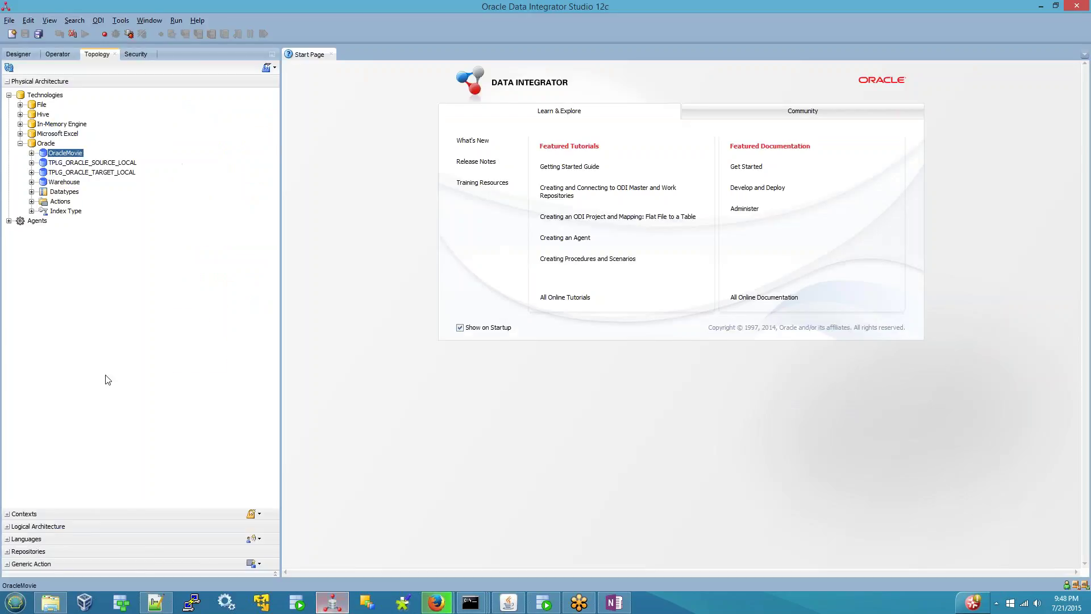
click(75, 173)
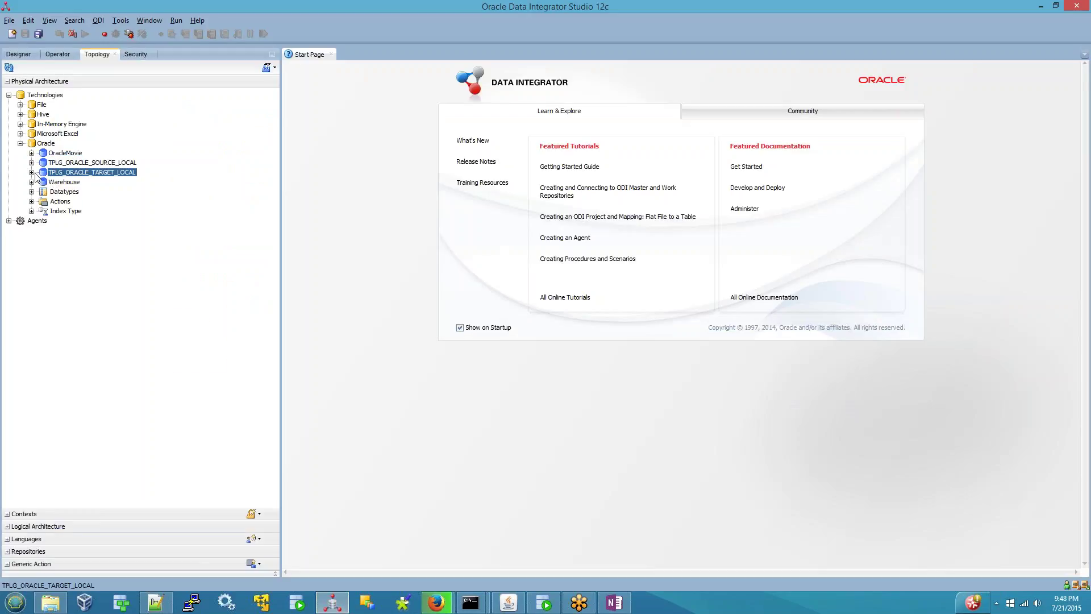
click(31, 173)
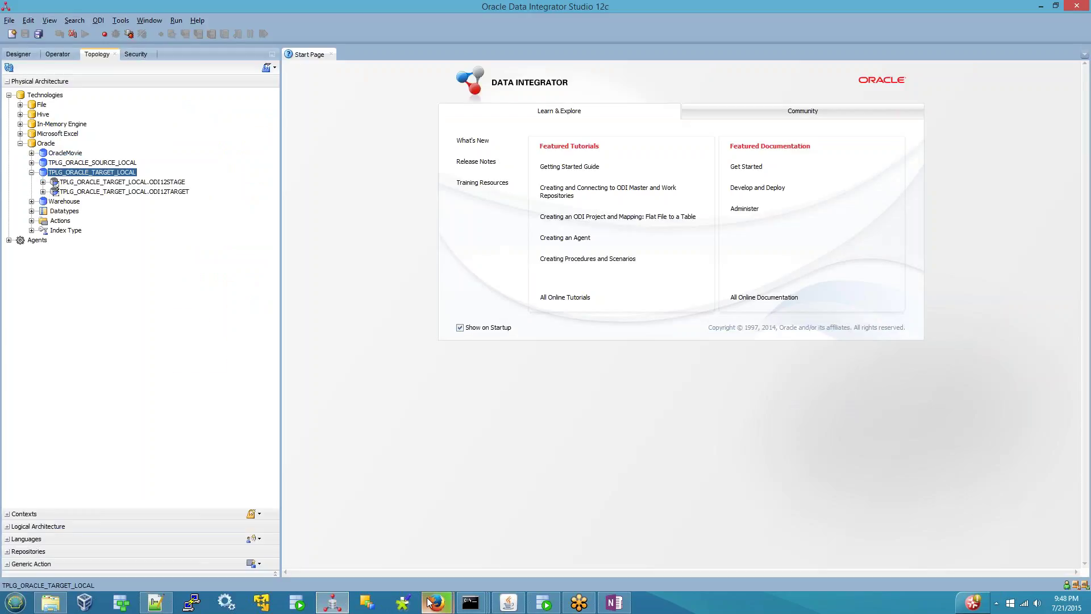
mouse_move(436, 602)
click(366, 505)
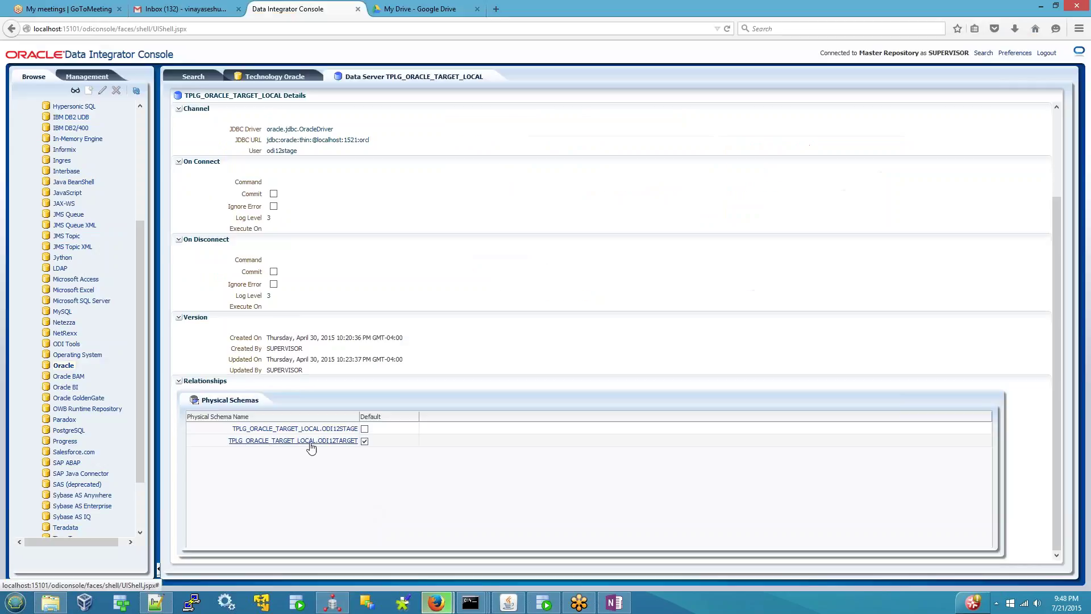
scroll(319, 449, up, 3)
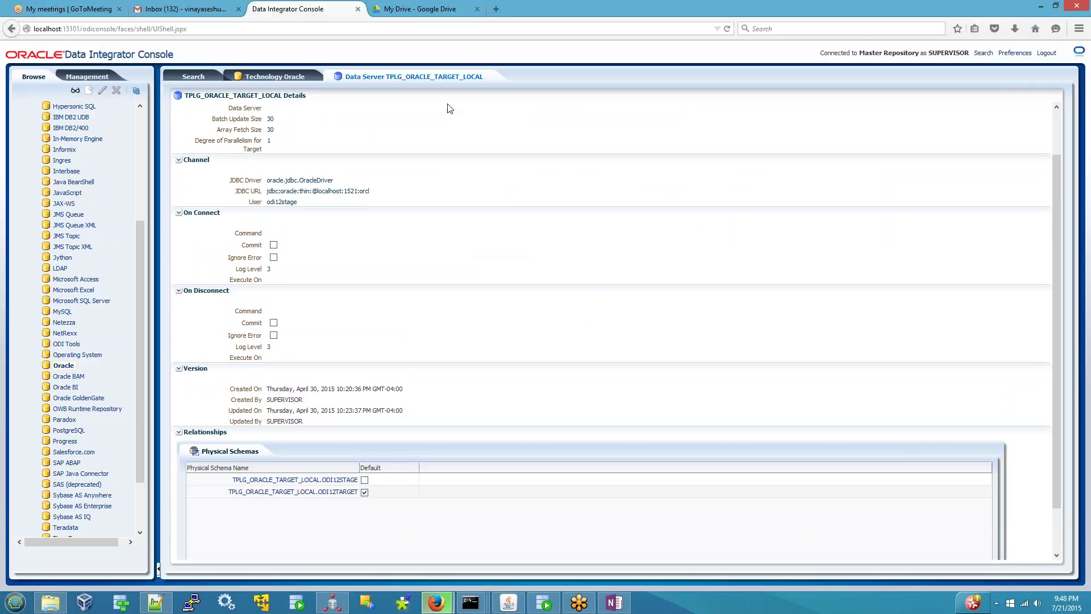
click(489, 77)
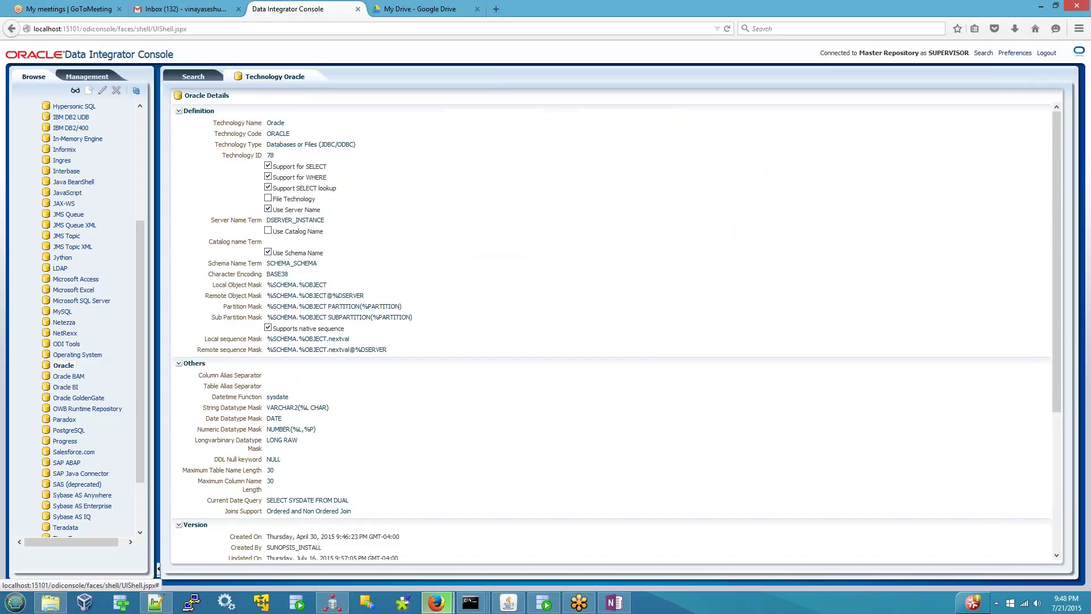
- Close the Technology Oracle tab and bring up the Oracle node's context menu in the Browse tree
click(311, 77)
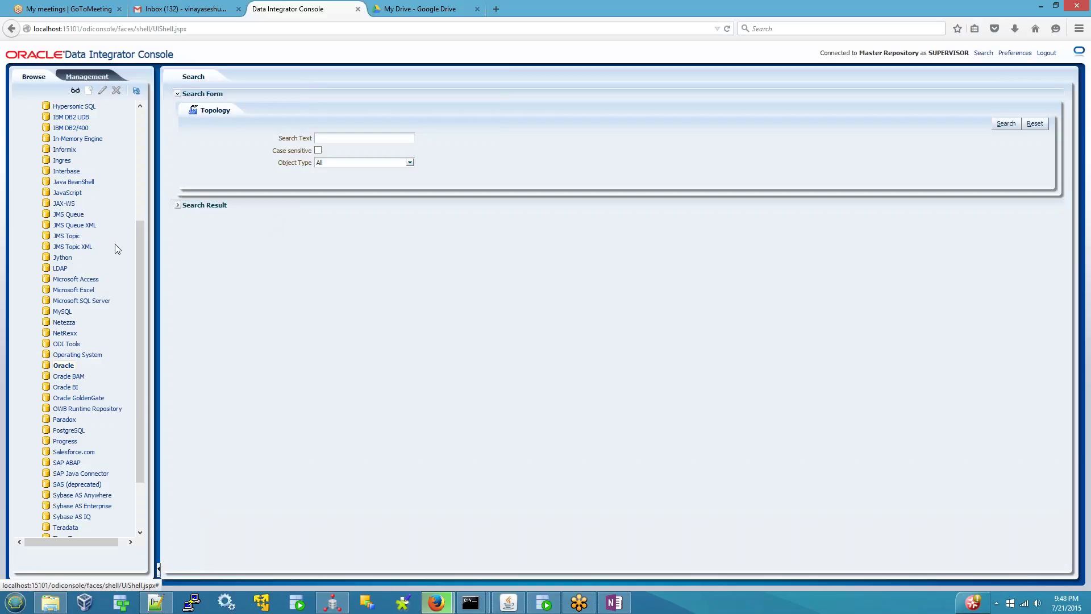
scroll(114, 247, up, 1)
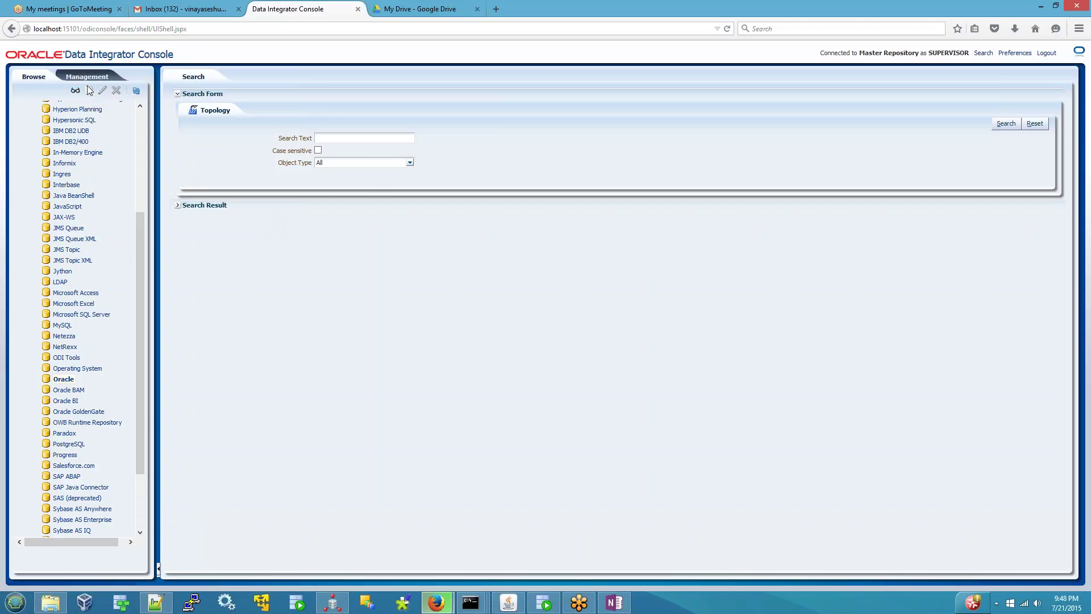
scroll(122, 324, down, 2)
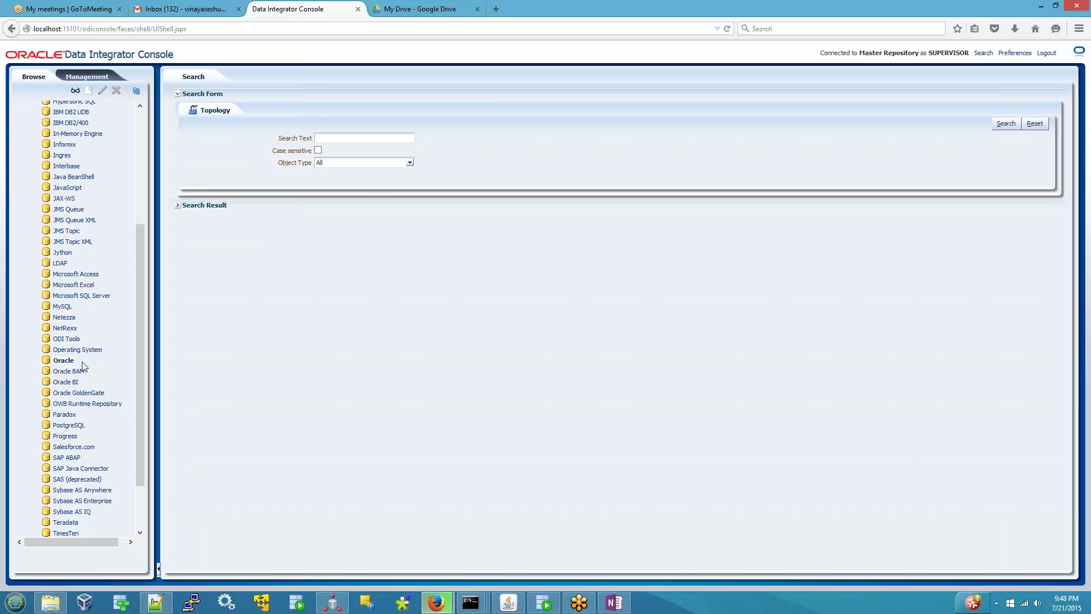
right_click(64, 360)
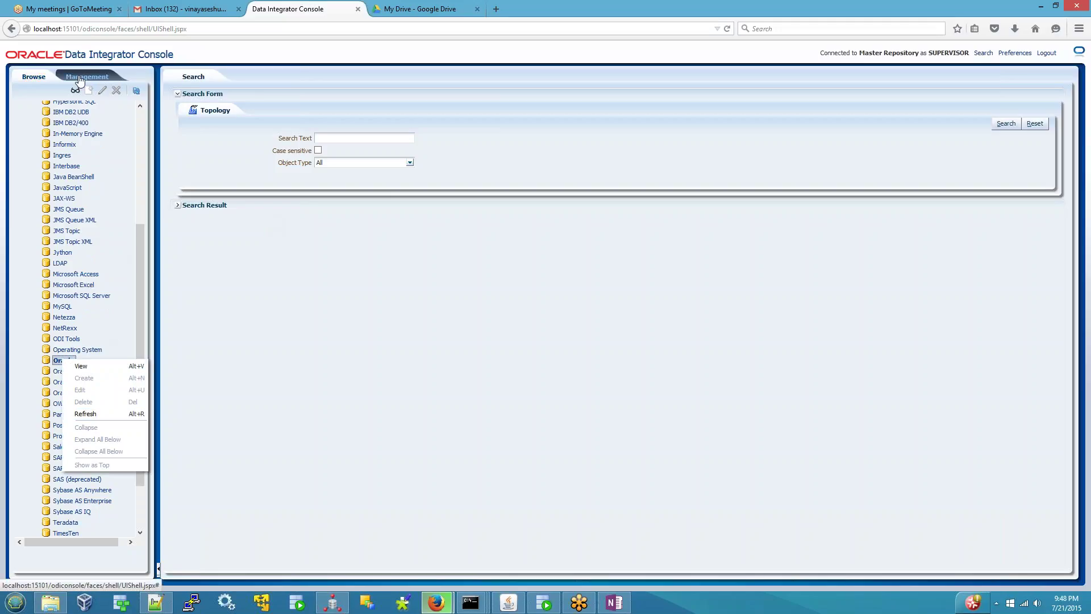
drag(140, 316, 63, 84)
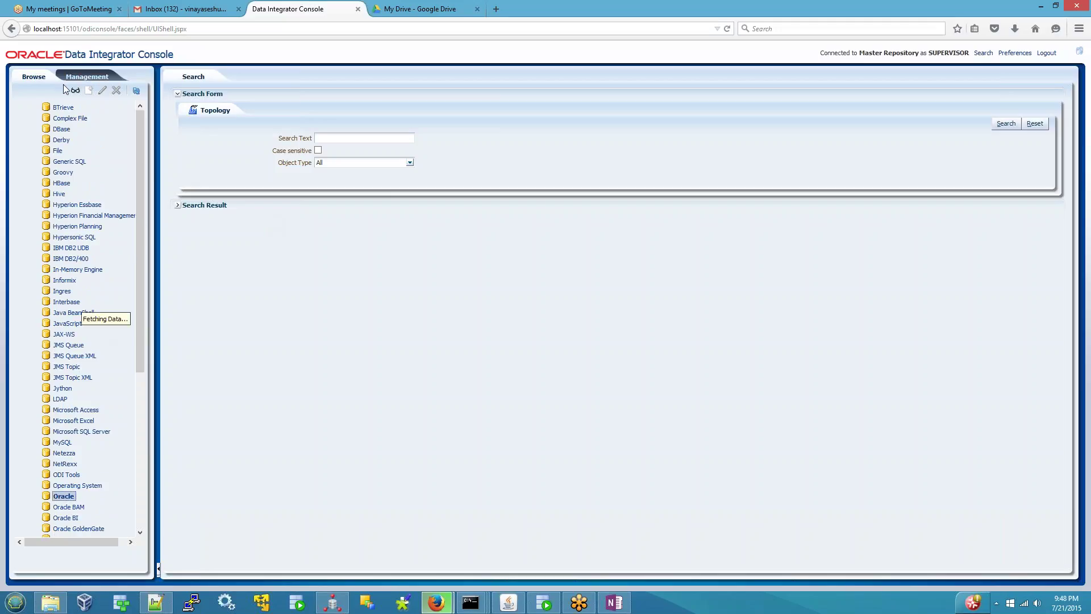
- Collapse Technologies and expand the Physical Schemas, Physical Agents and Contexts branches of the topology
double_click(39, 117)
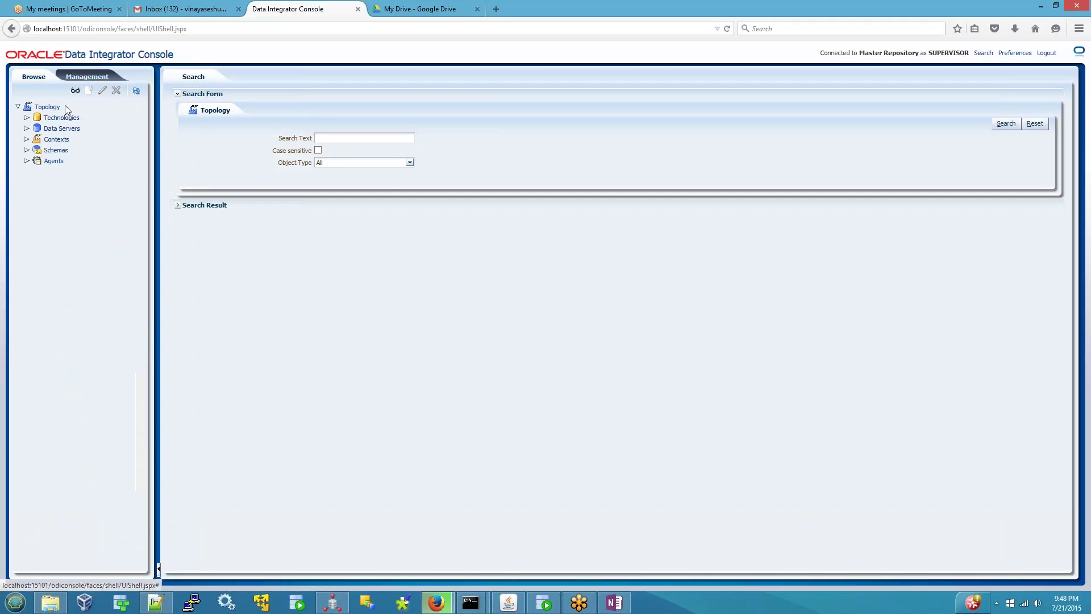
click(26, 150)
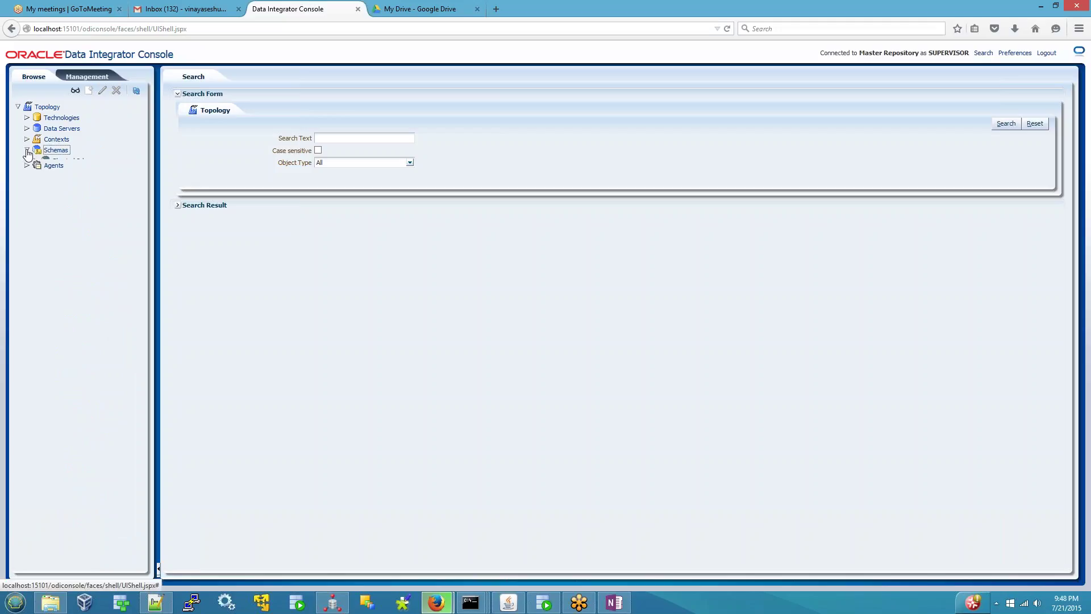
click(36, 161)
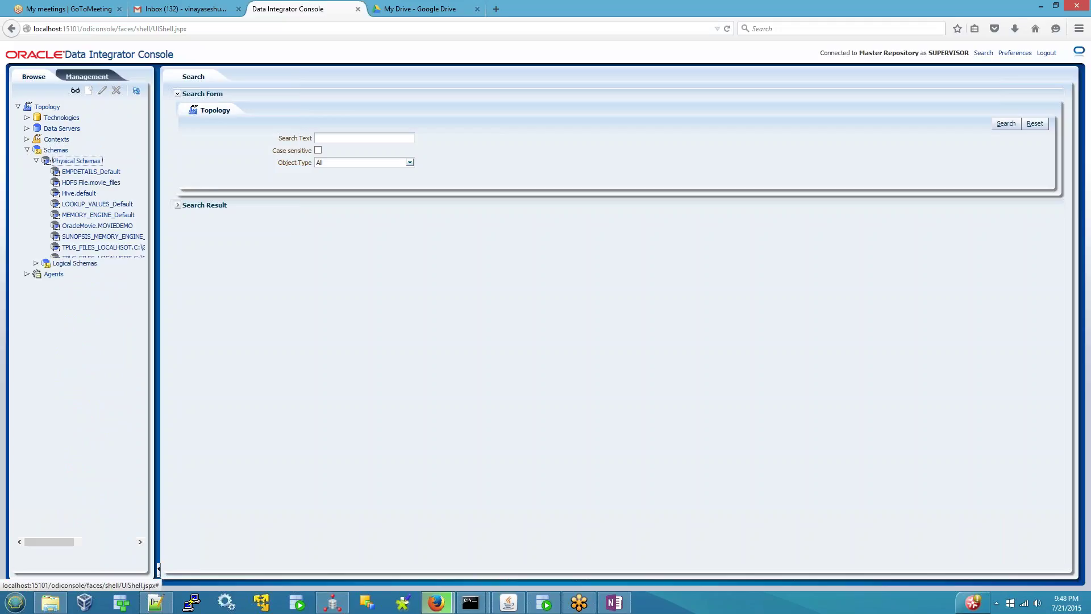
click(27, 344)
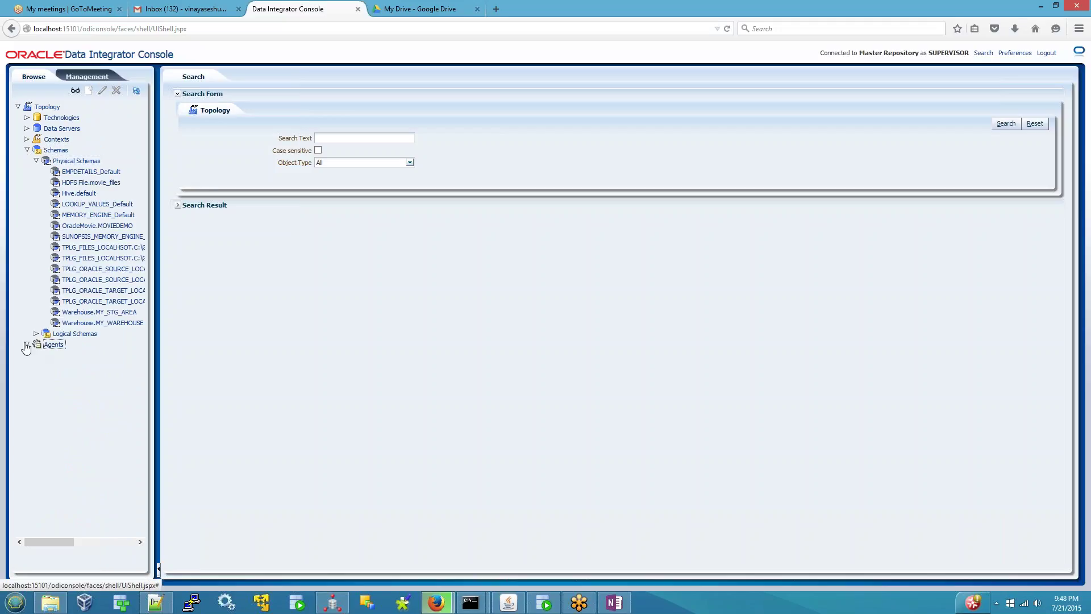
click(36, 355)
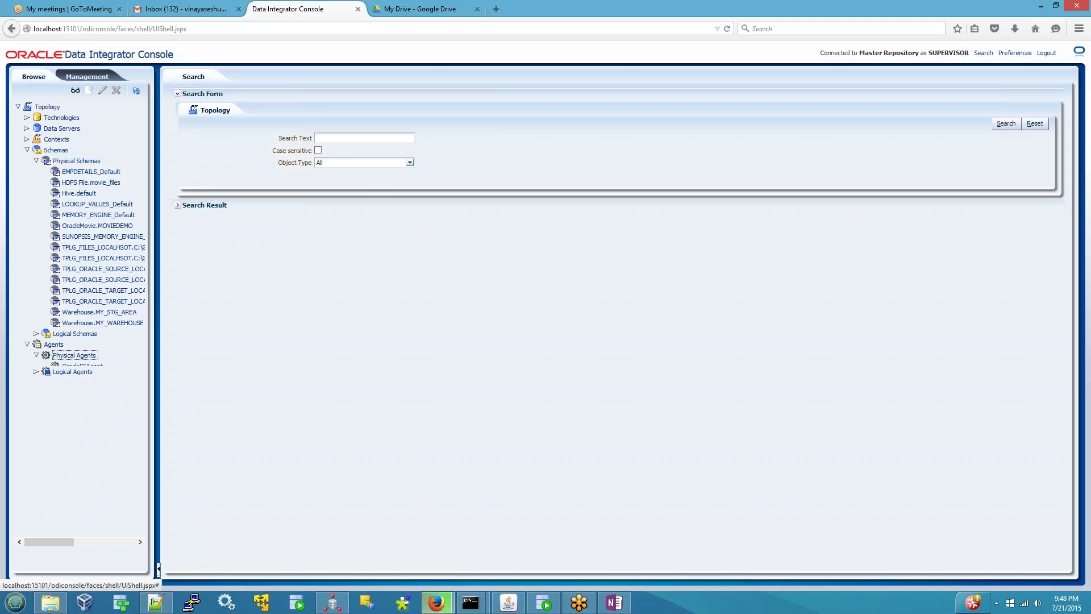
click(39, 378)
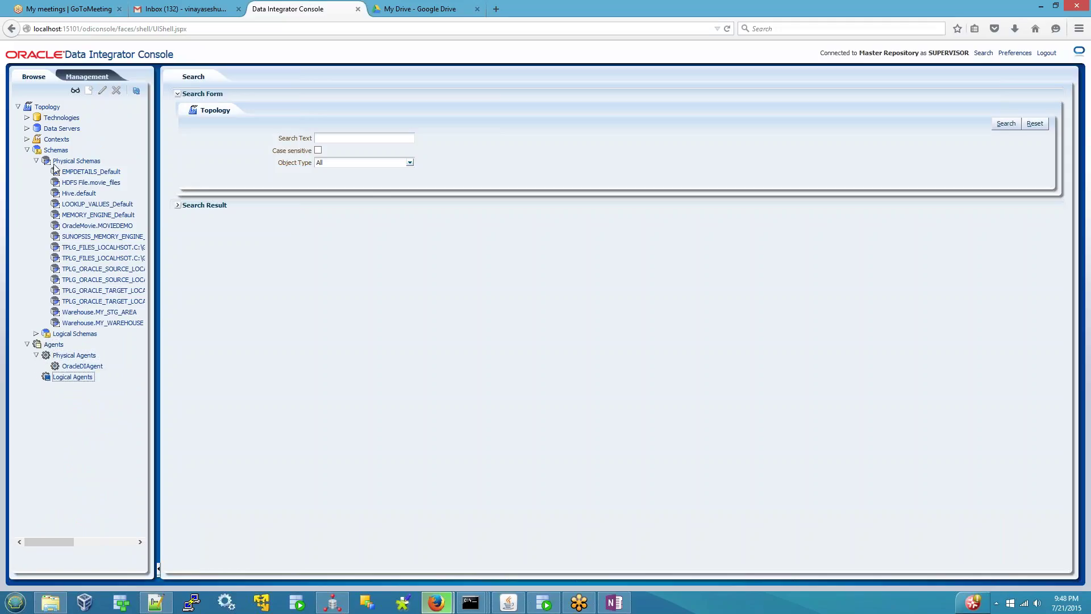
click(27, 139)
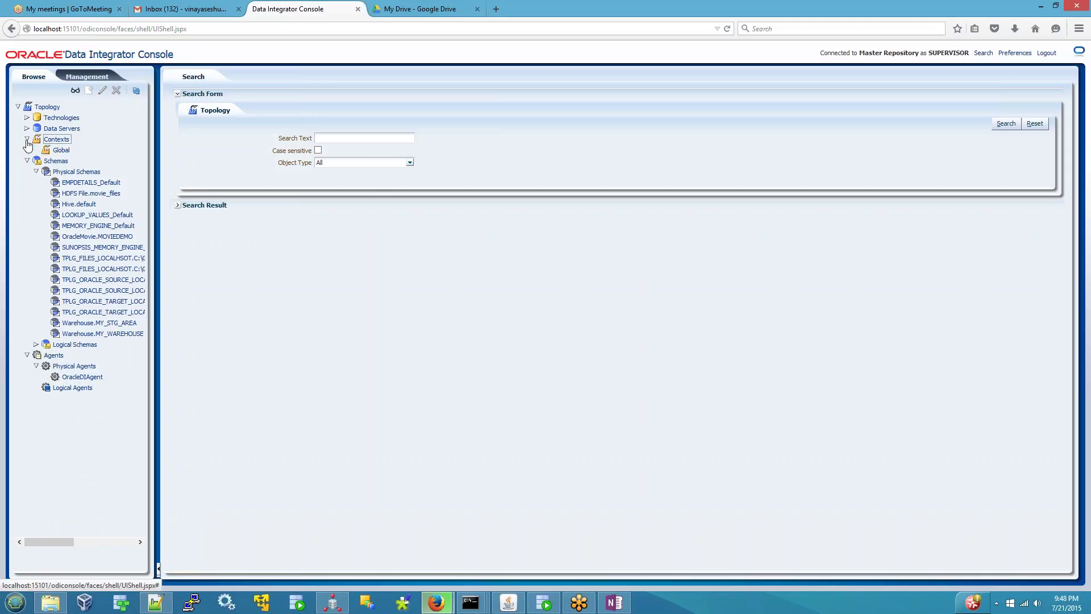
- List the data servers, select TPLG_ORACLE_TARGET_LOCAL, and widen the tree so full names show
click(27, 128)
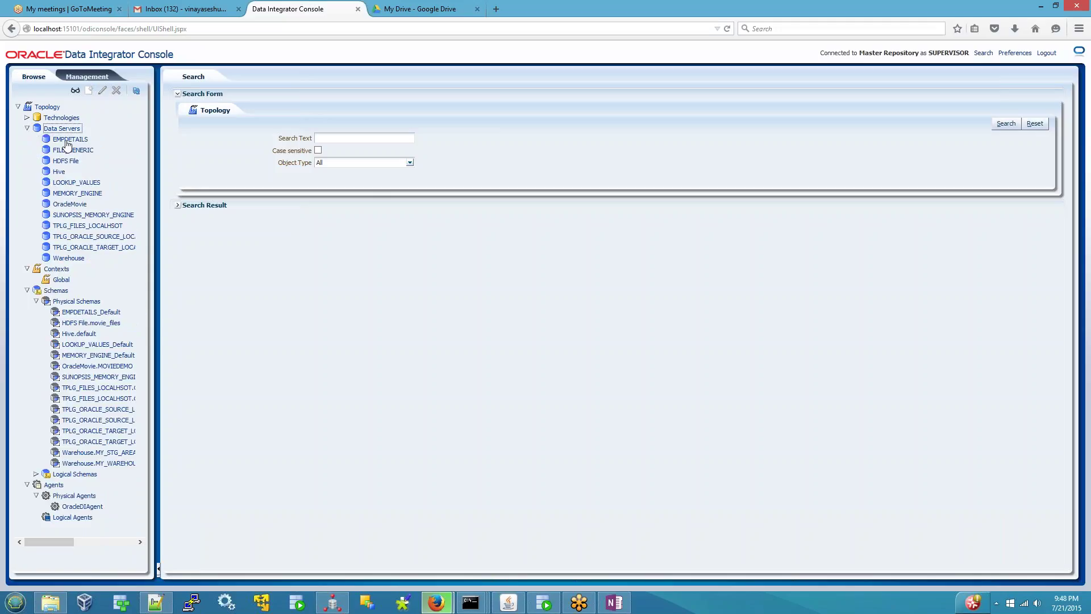
click(79, 247)
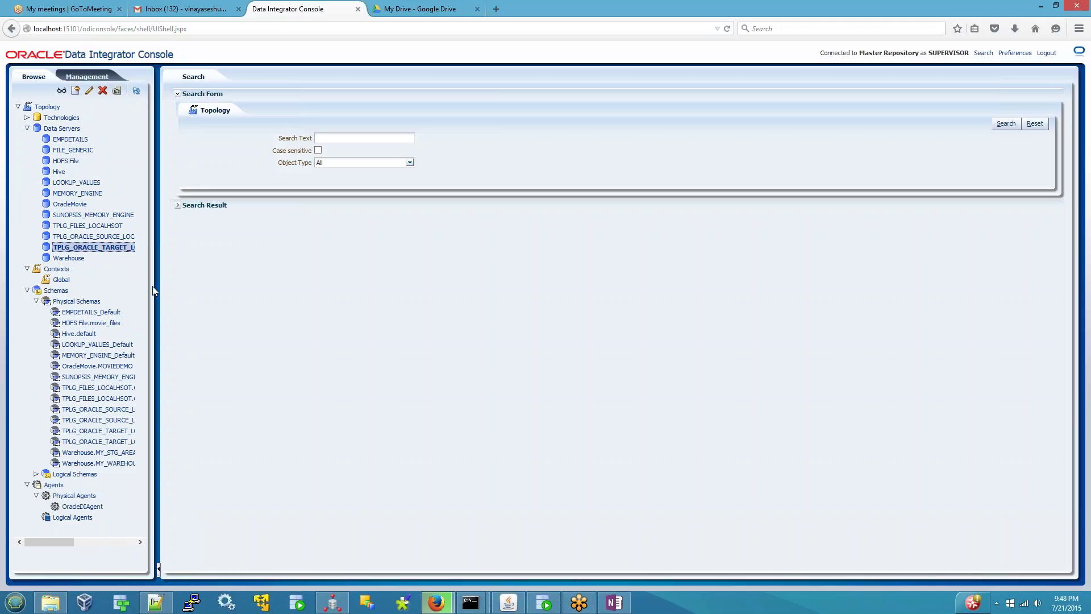
drag(152, 291, 323, 291)
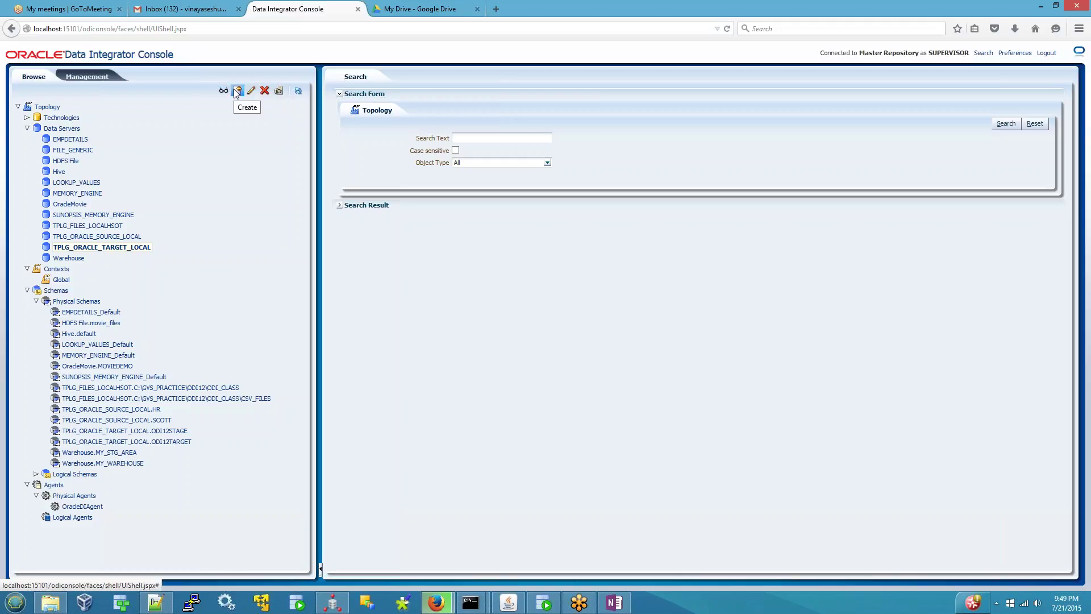
click(62, 128)
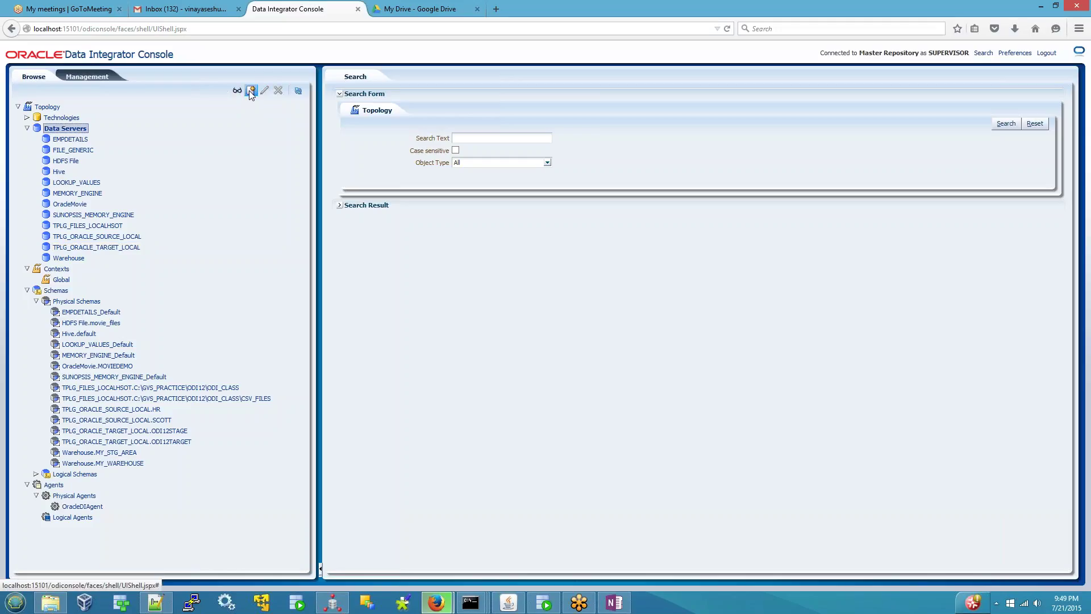
- Start an Add Data Server form with no technology chosen, then switch to ODI Studio
click(251, 90)
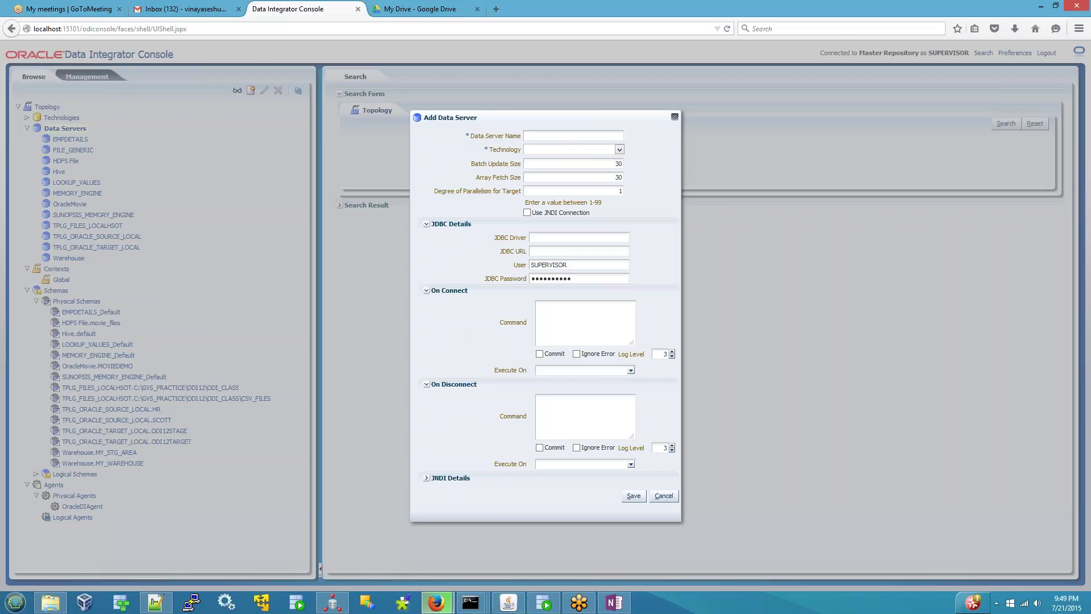
click(620, 150)
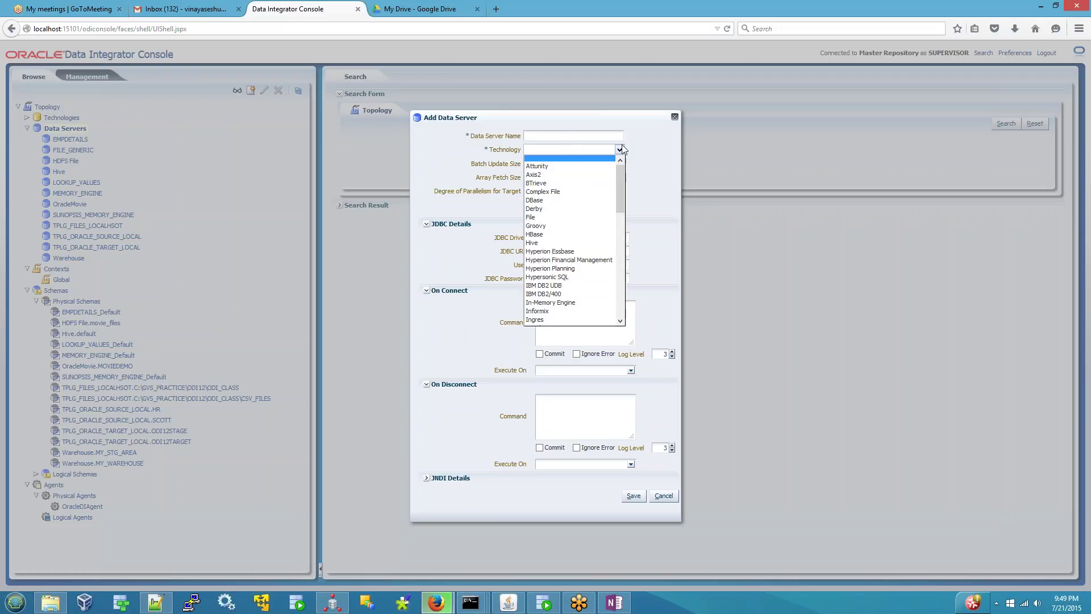
click(638, 149)
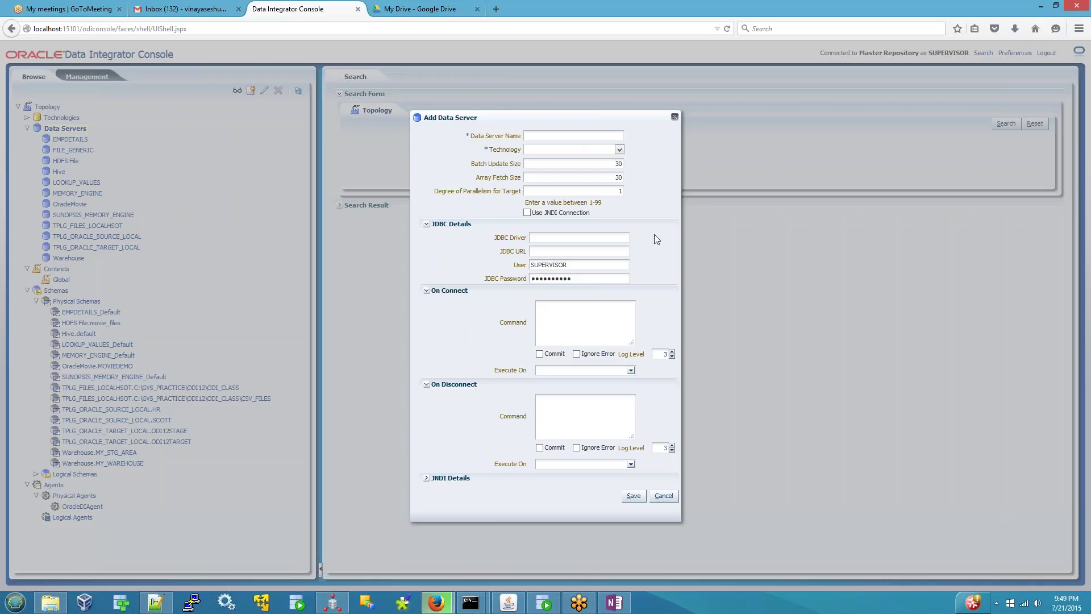
click(320, 603)
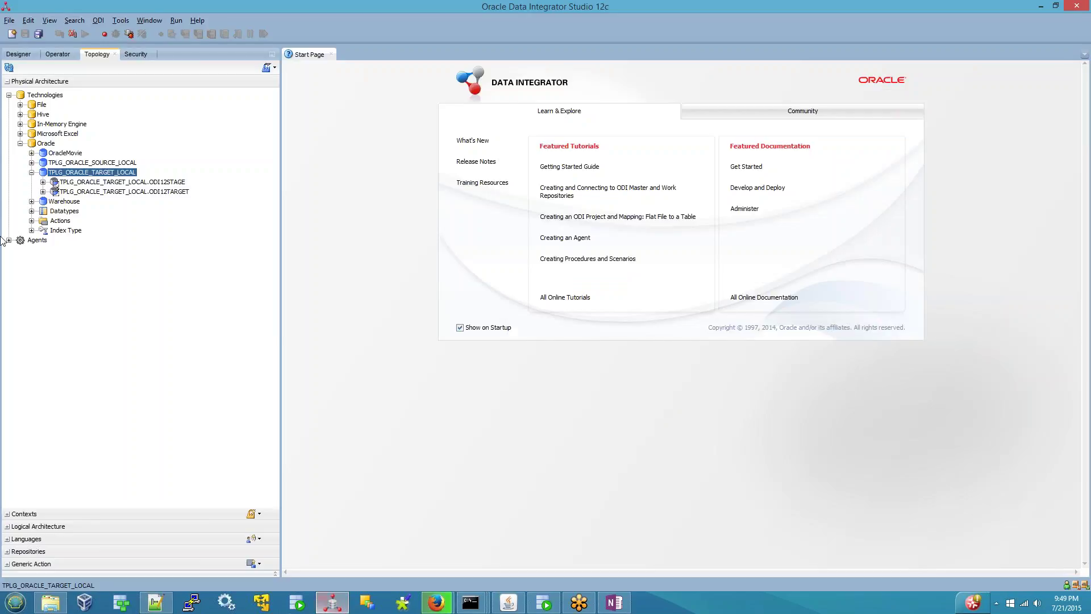
- Create a new data server under the Oracle technology in Studio, then return to the Console
right_click(48, 146)
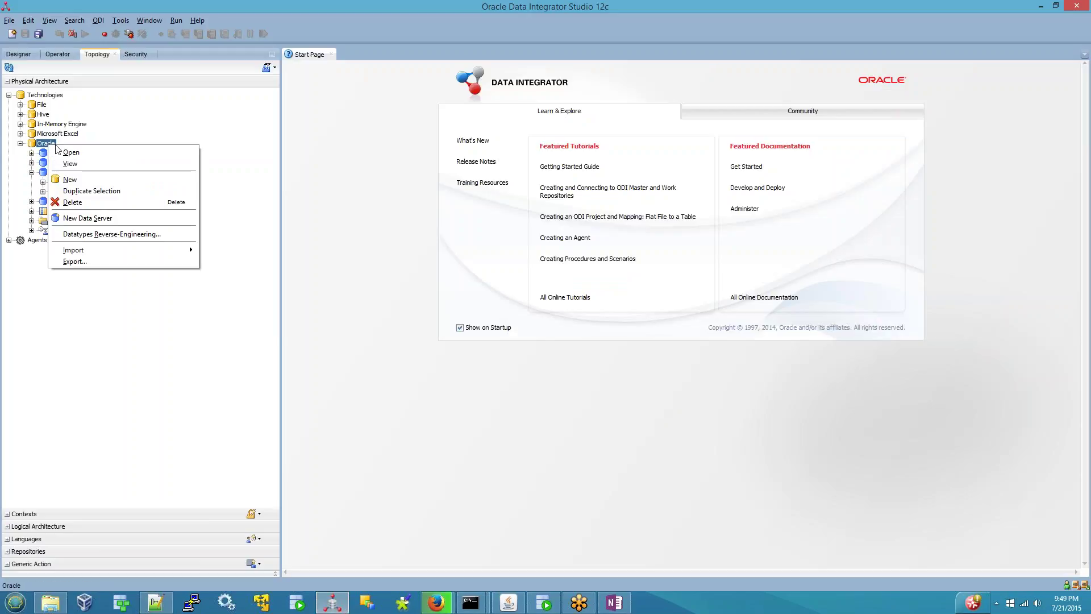
click(82, 218)
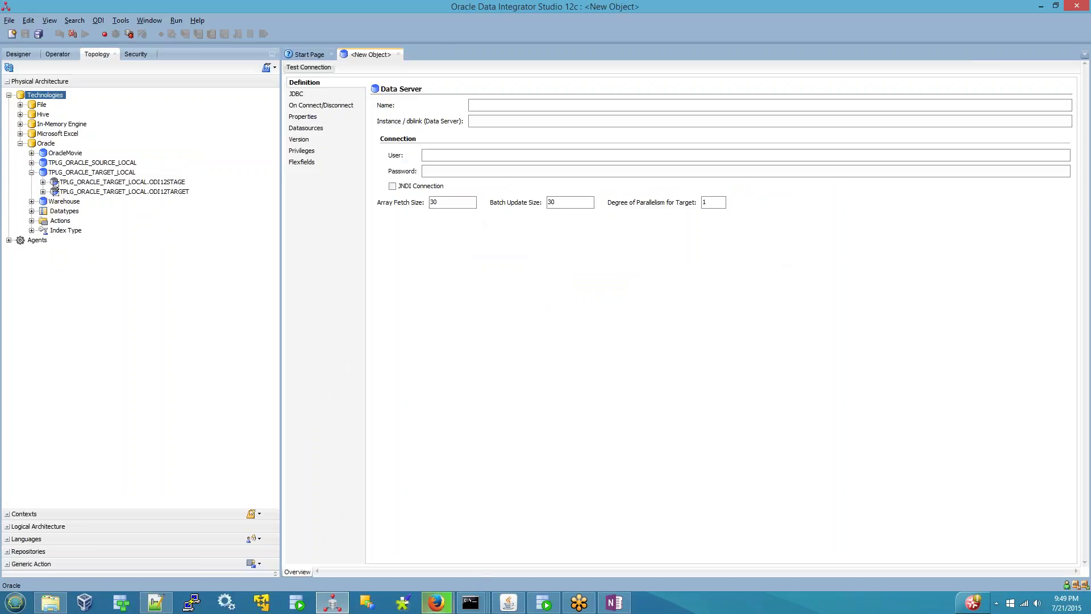
mouse_move(436, 607)
click(395, 502)
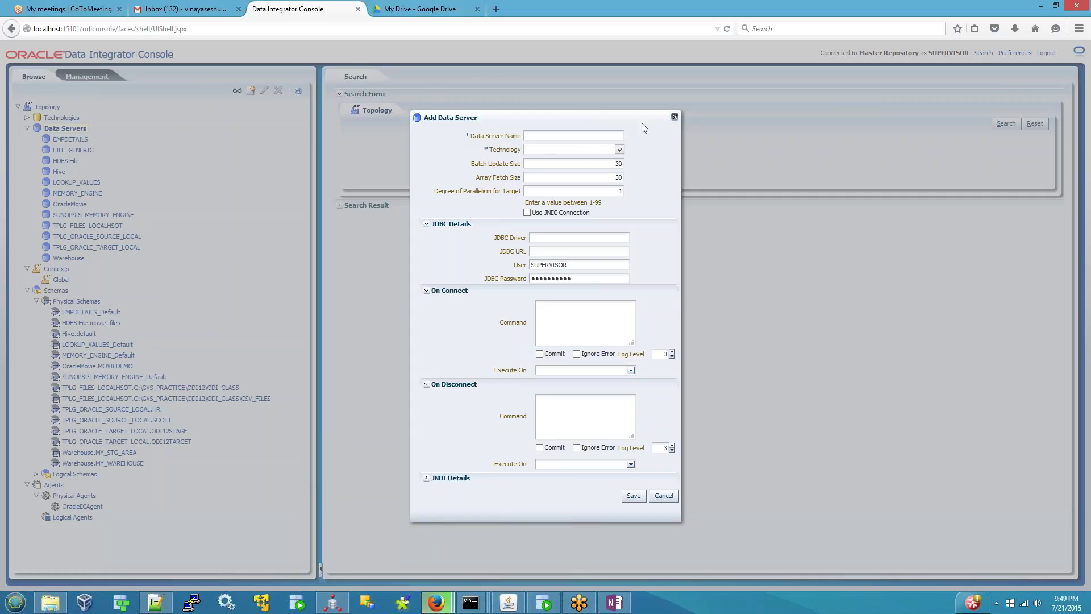
- Close the Add Data Server form, collapse Data Servers and Contexts, and expand Technologies
click(674, 117)
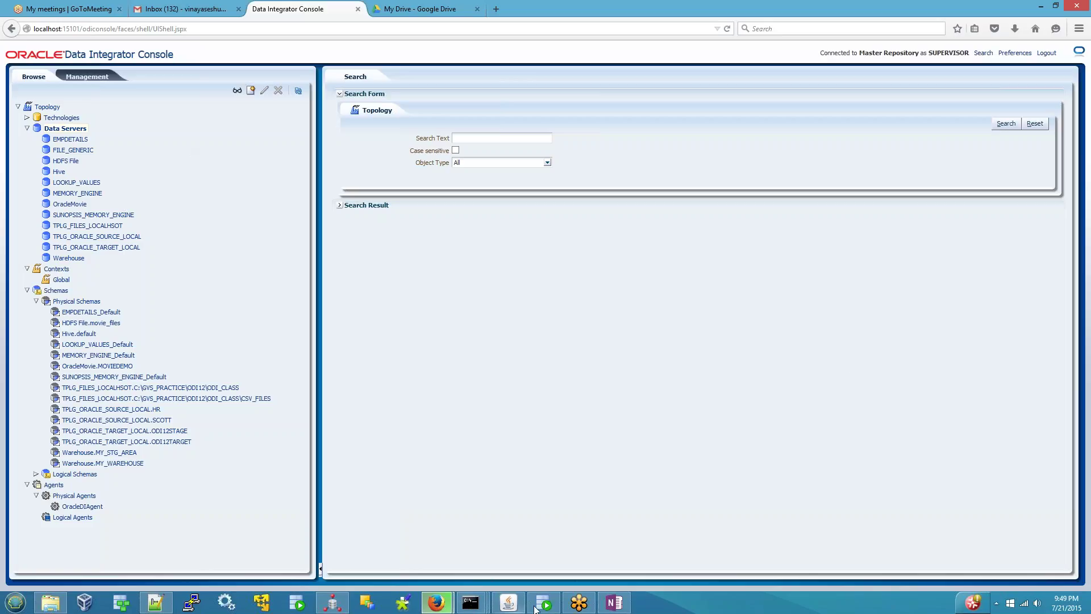
click(55, 120)
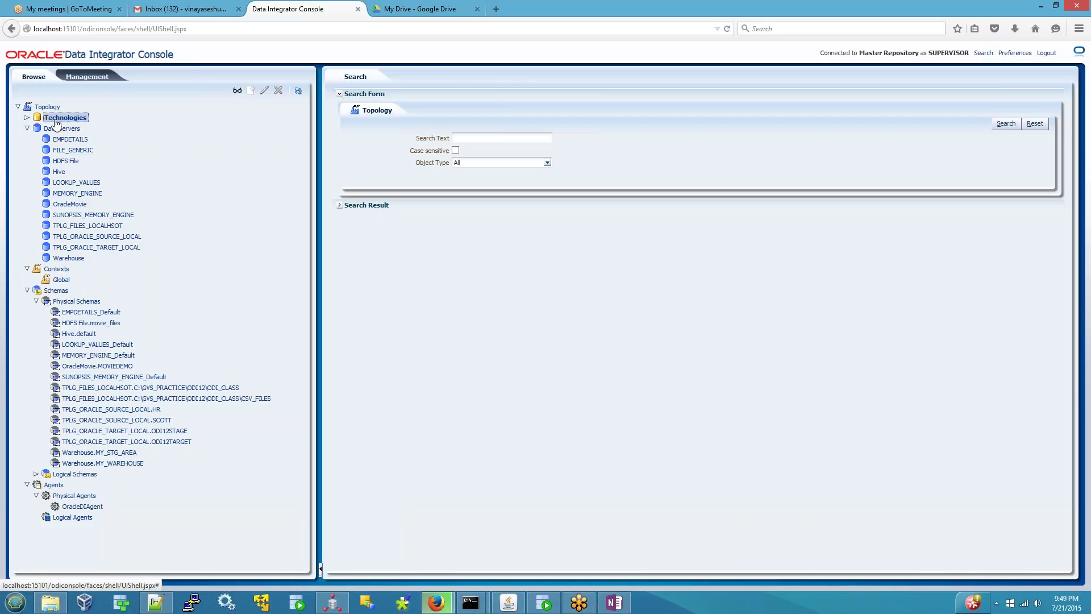
click(27, 129)
click(26, 140)
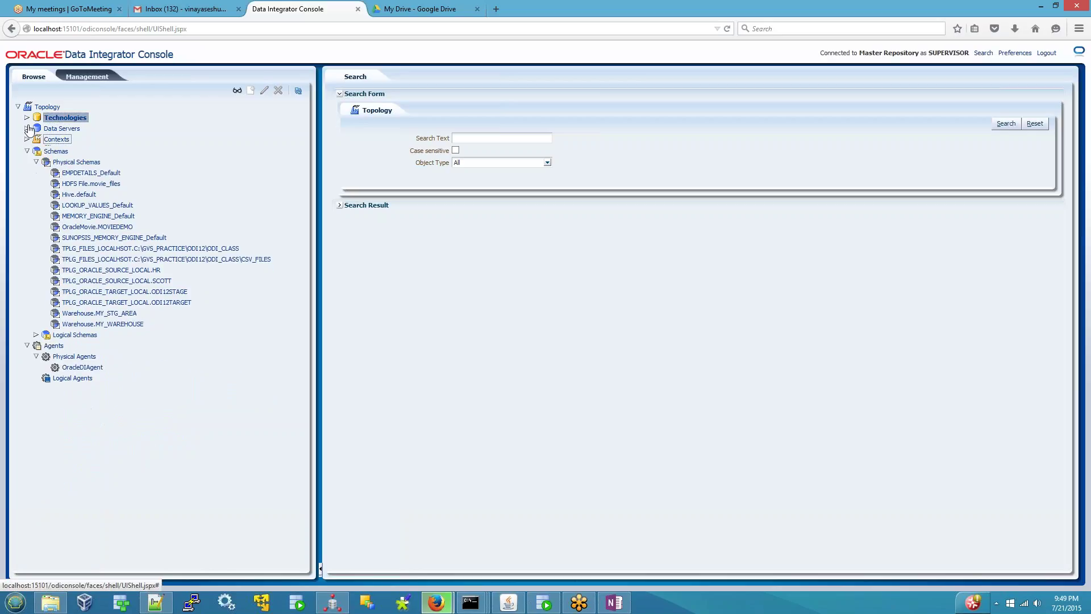
click(27, 118)
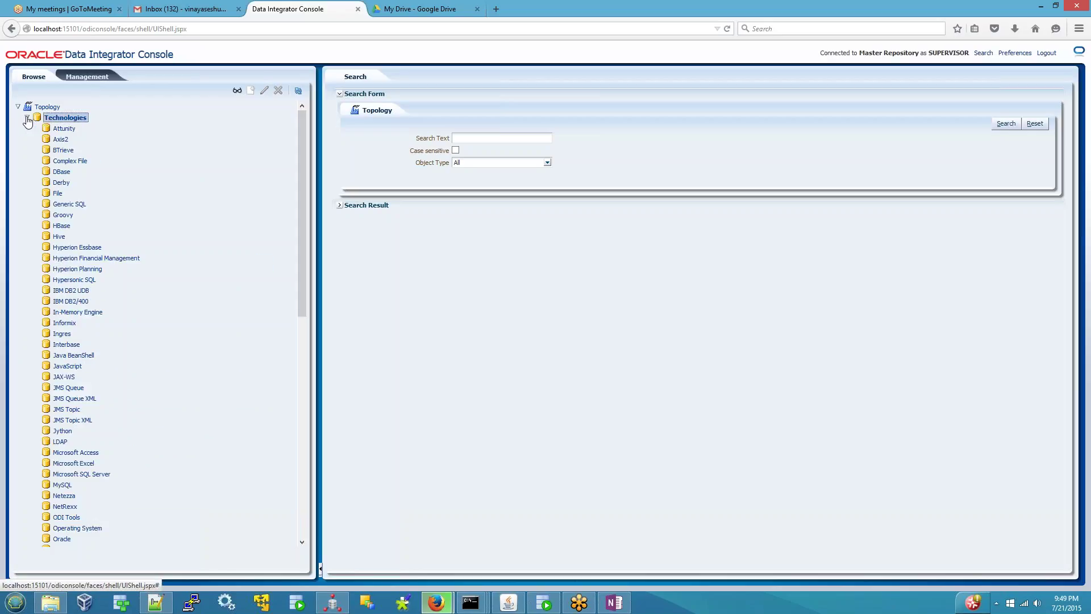
- Check the File technology's actions, collapse Technologies and Schemas, and show the Data Servers actions
right_click(58, 193)
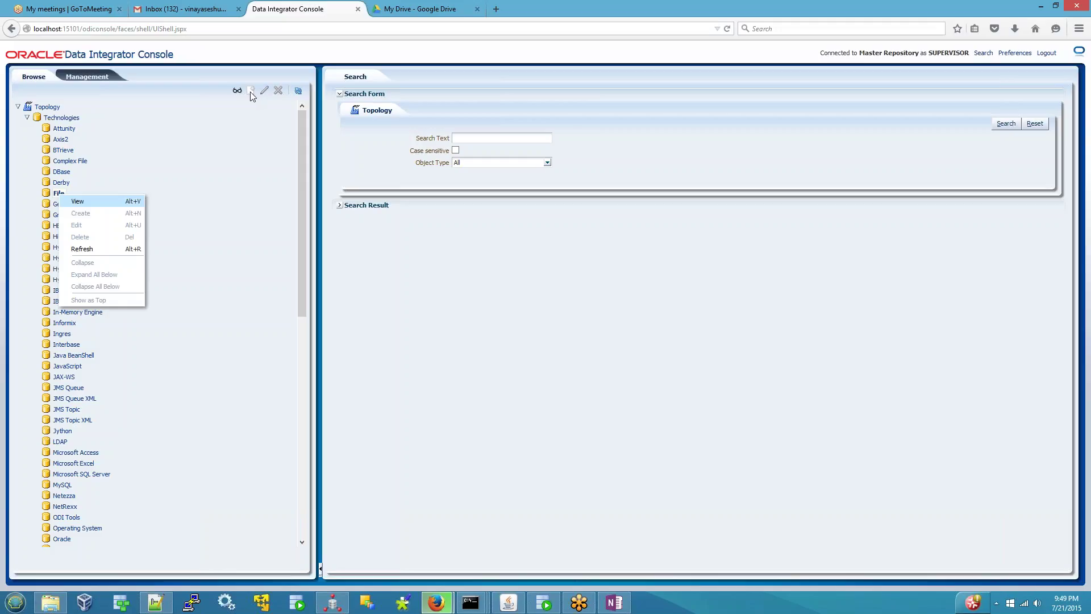
click(27, 117)
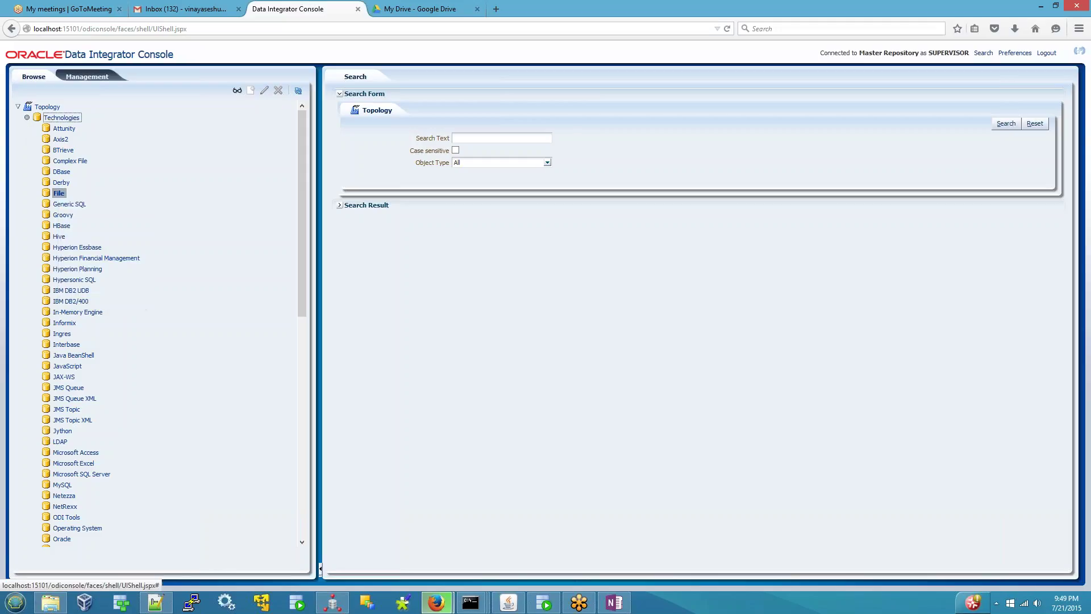
click(27, 150)
click(26, 150)
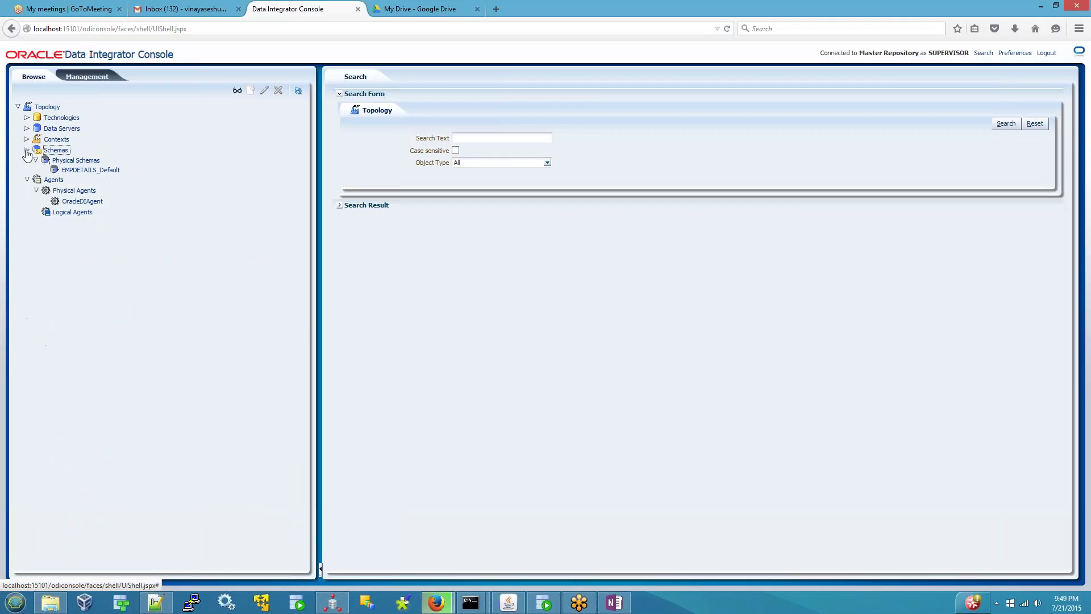
click(27, 129)
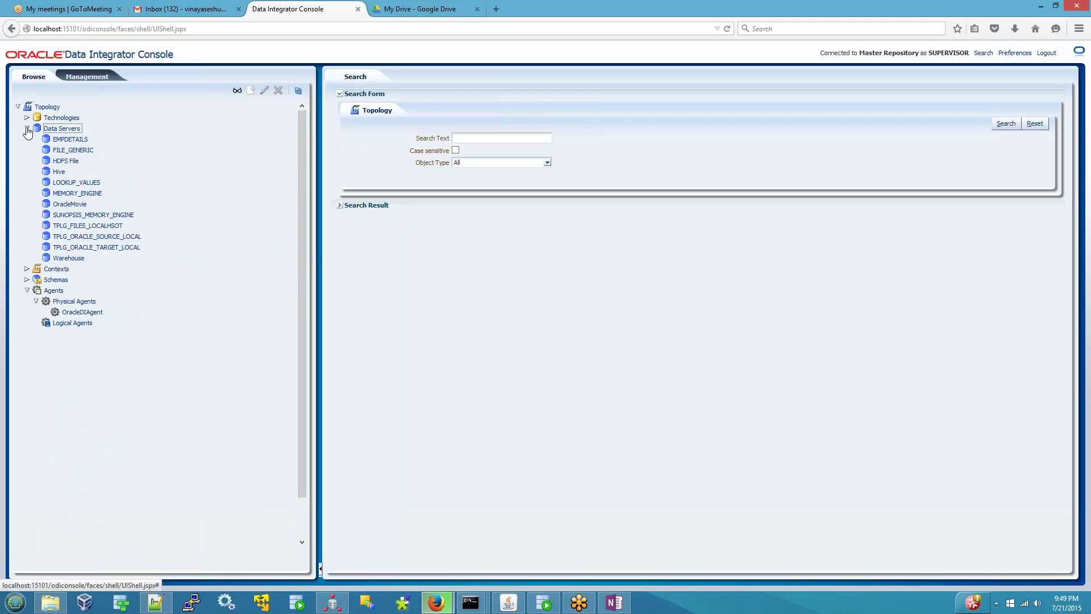
right_click(57, 131)
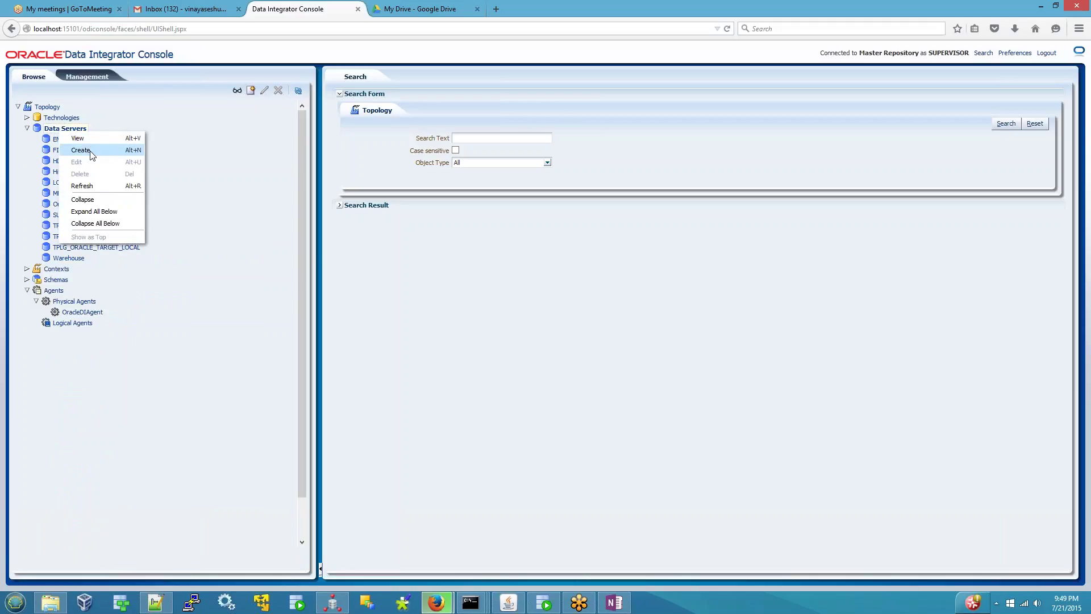
- Start creating a data server in the Console, try the Data Server Name field, then cancel
click(92, 151)
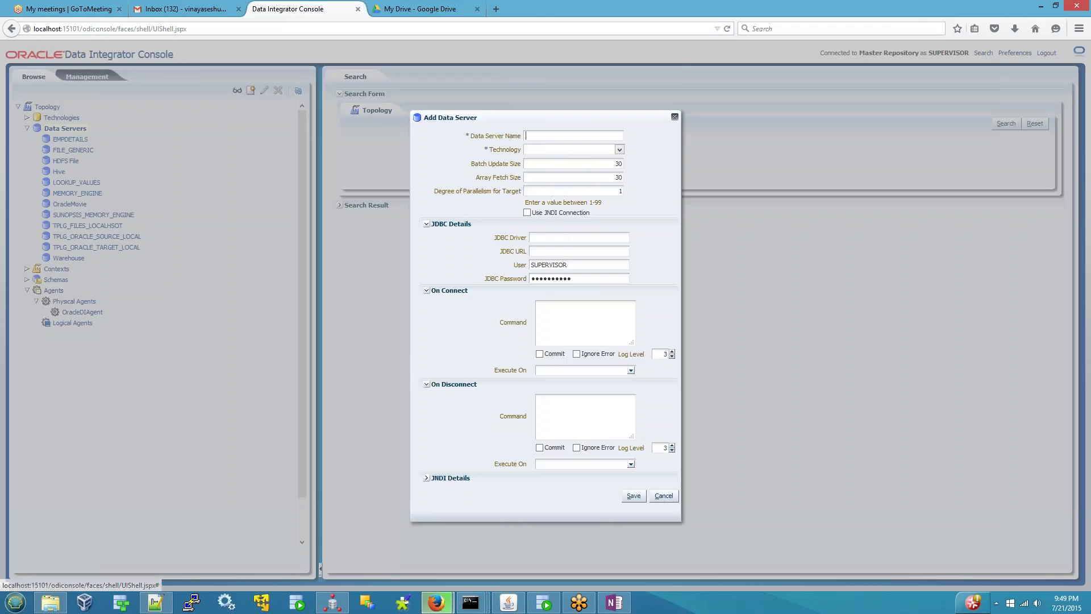
click(553, 135)
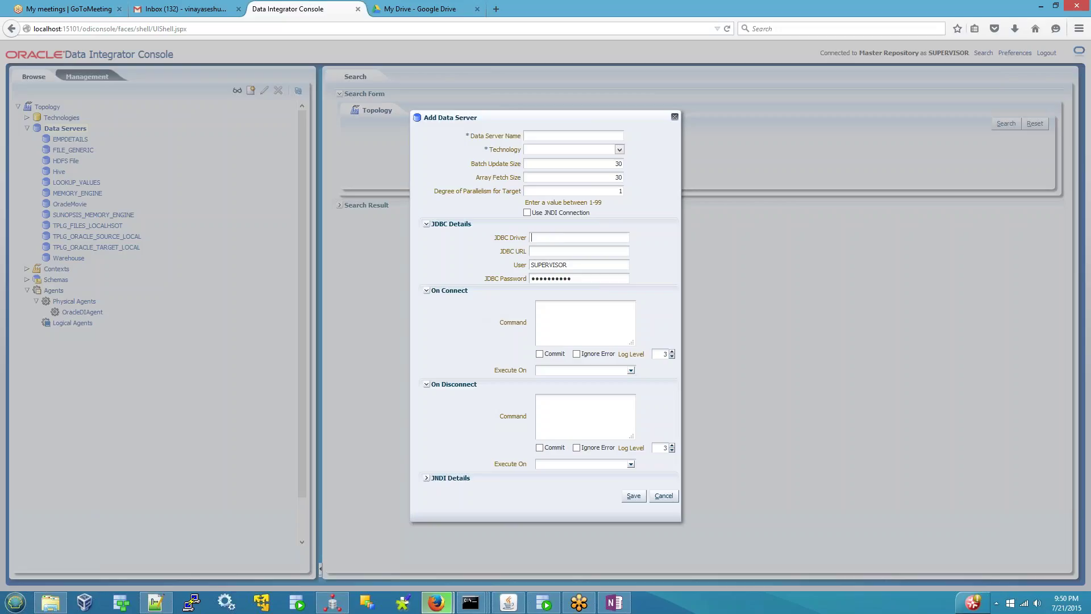
click(663, 496)
- Review the JDBC and Definition tabs of Studio's new data server, then return to the Console
click(345, 602)
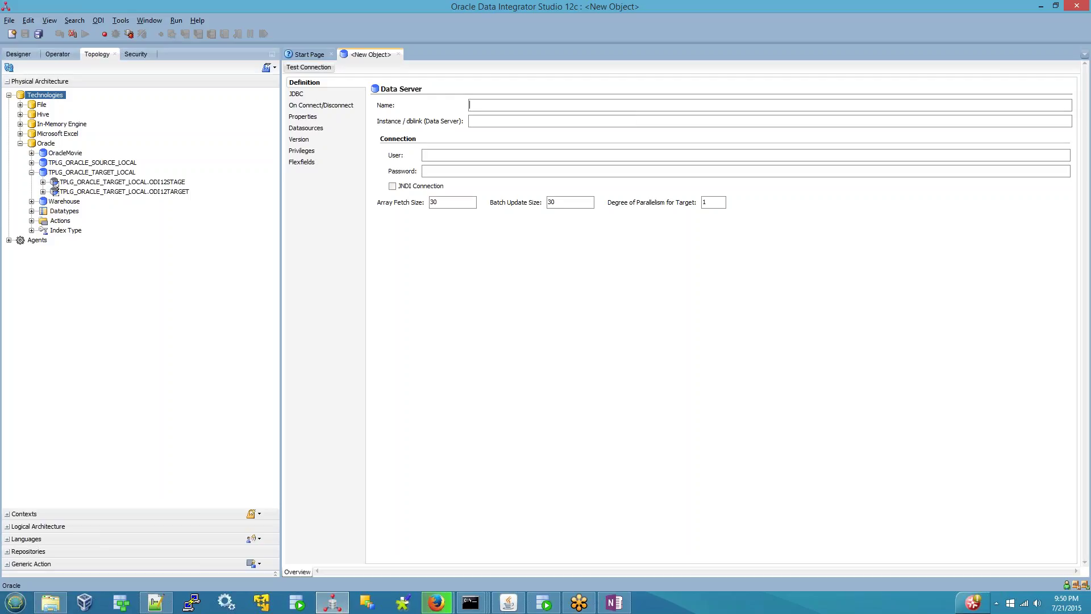
click(296, 94)
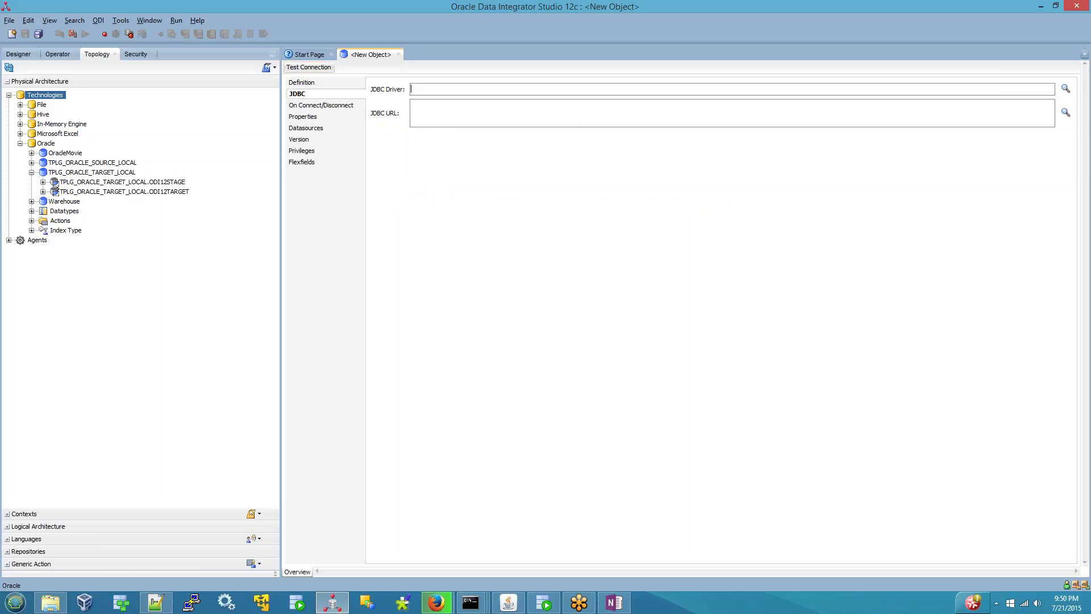
click(311, 84)
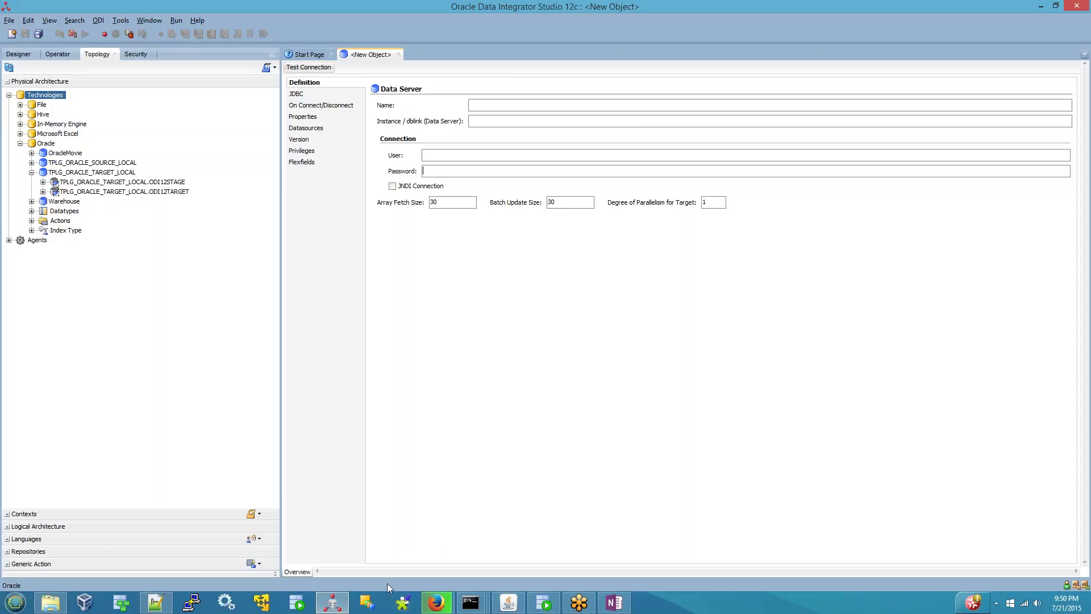
click(434, 604)
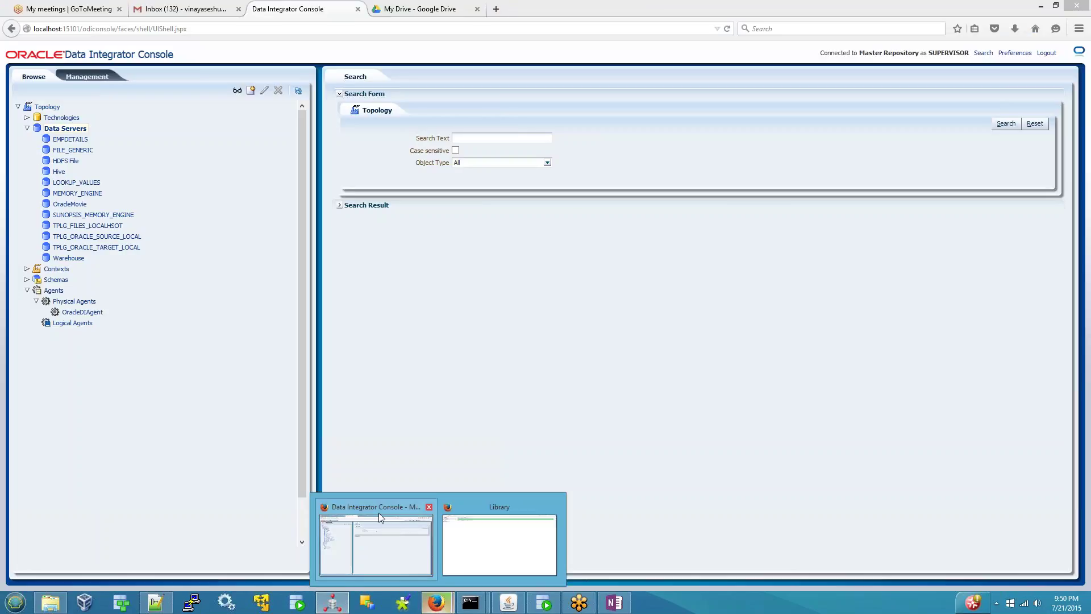
click(379, 513)
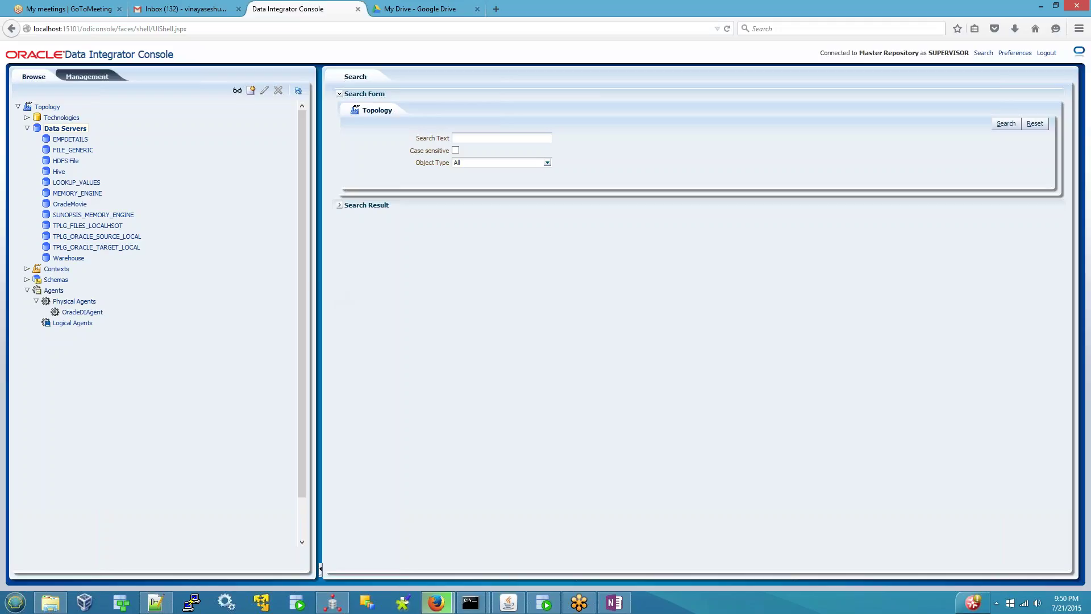
- Complete the note: 'after connecting to master repository .. From ODI console application'
click(626, 601)
scroll(661, 546, down, 2)
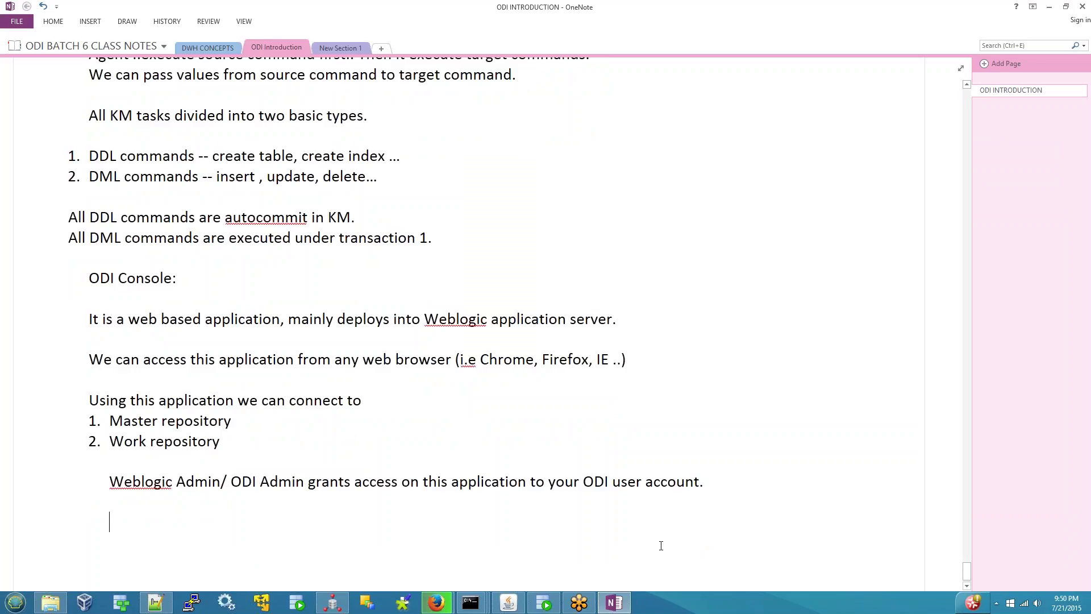
text(after connection)
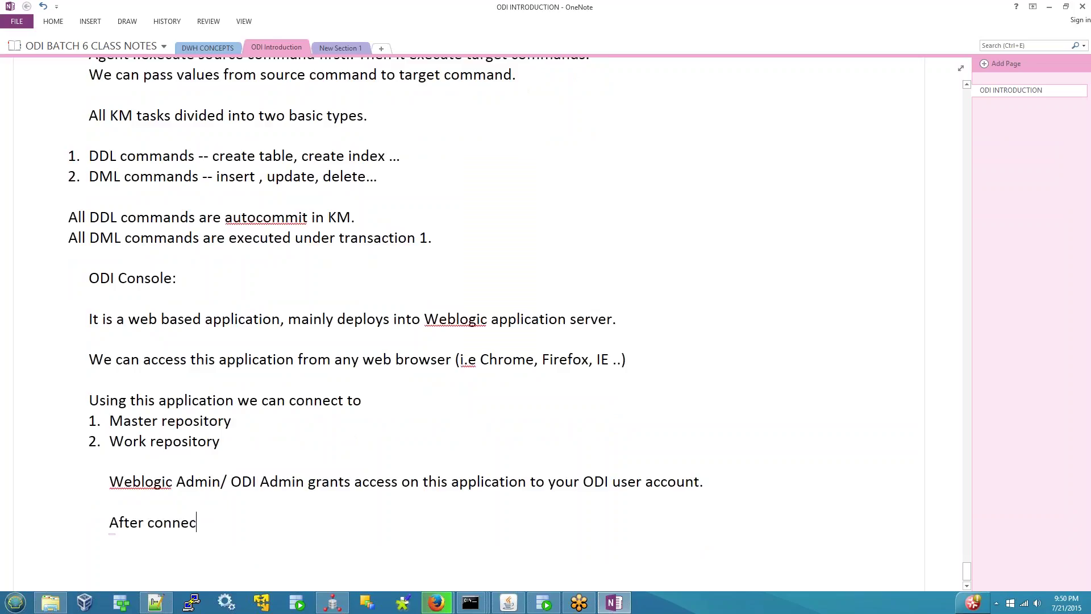
key(BackSpace)
key(BackSpace)
text(ng)
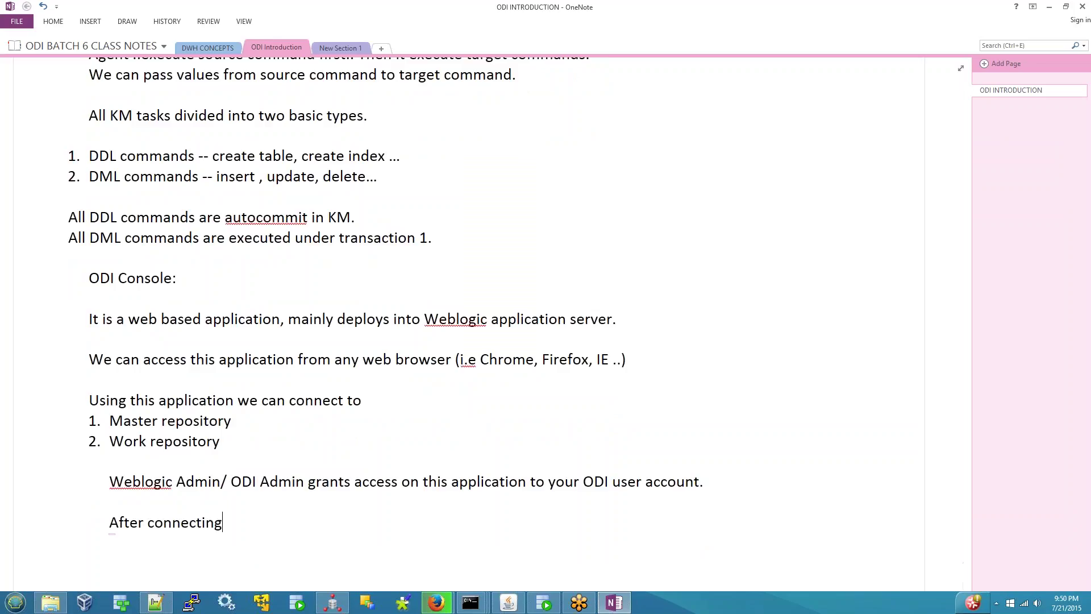
text( to master repo)
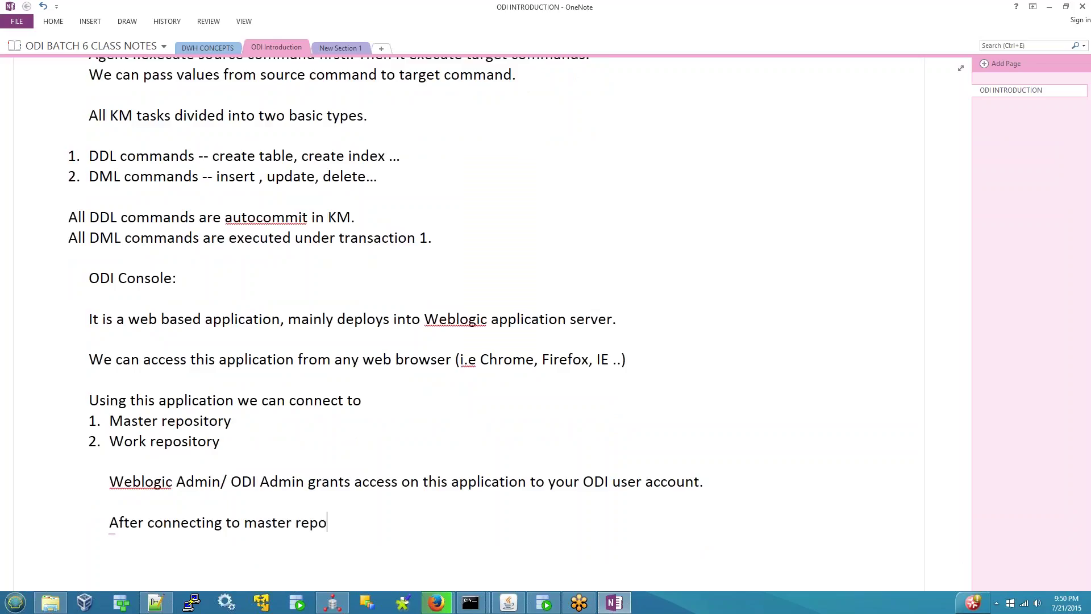
text(sitory .)
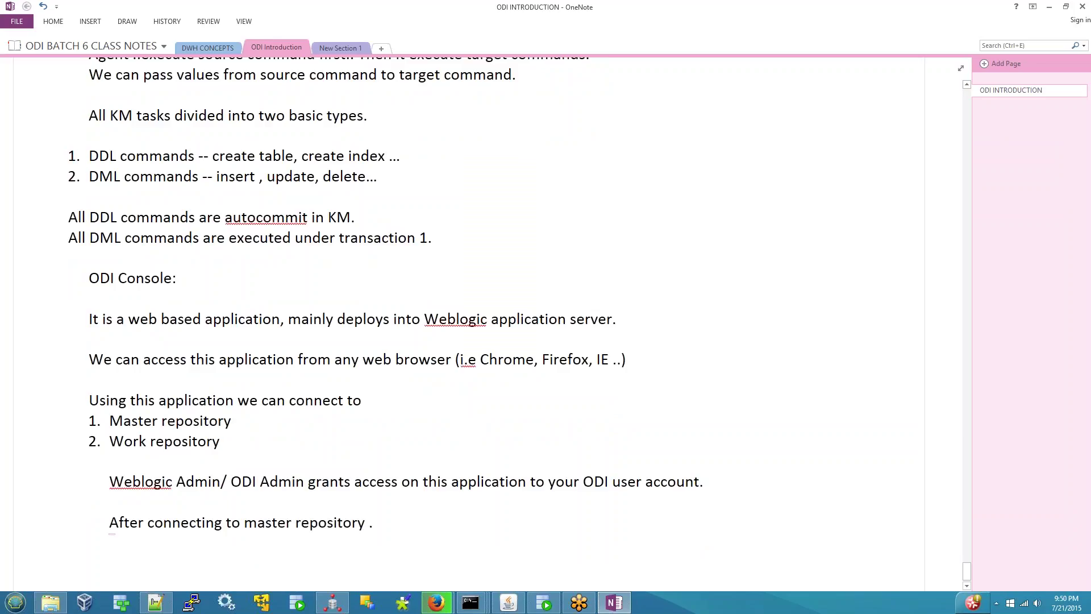
text(. From ODI consol)
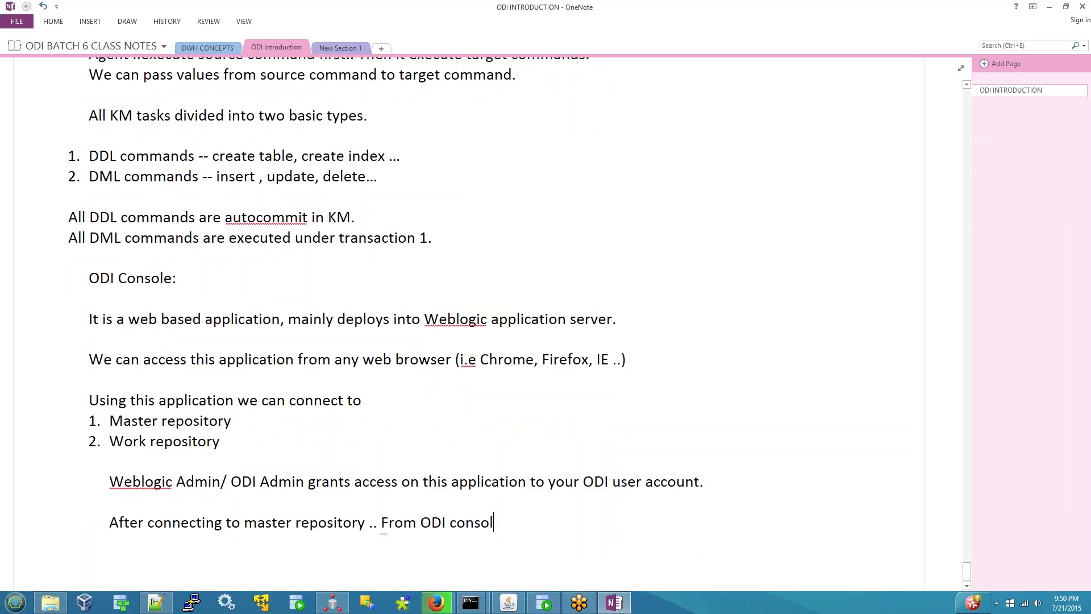
text(e appl ication)
- Add item 1: 'We can create/configure all topology related information'
key(Return)
text(1. We ca)
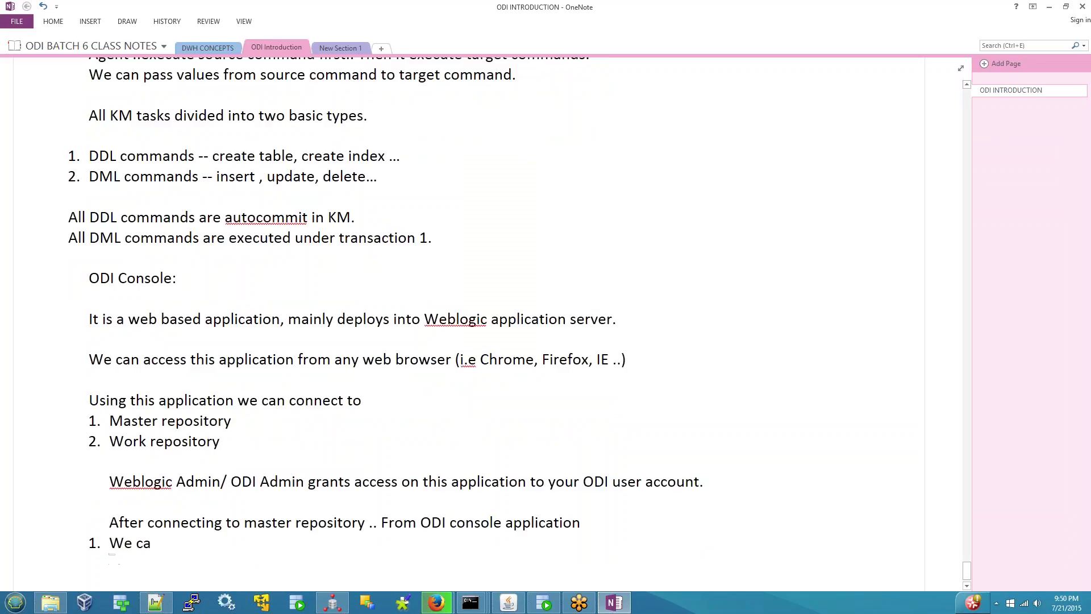
text(n create/configre)
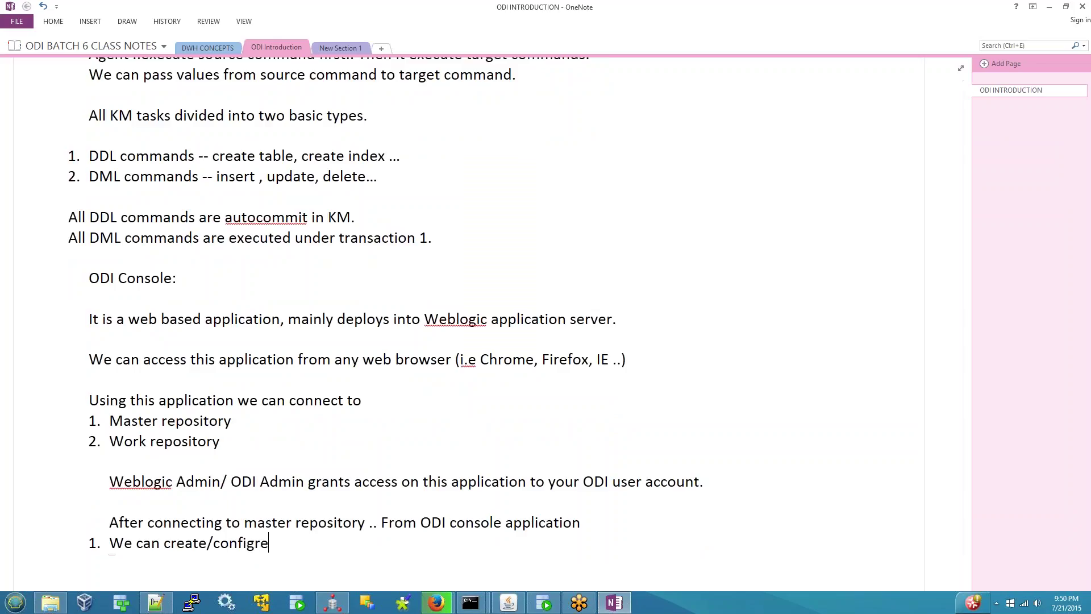
key(BackSpace)
key(BackSpace)
text(ure all topologu)
key(BackSpace)
text(y )
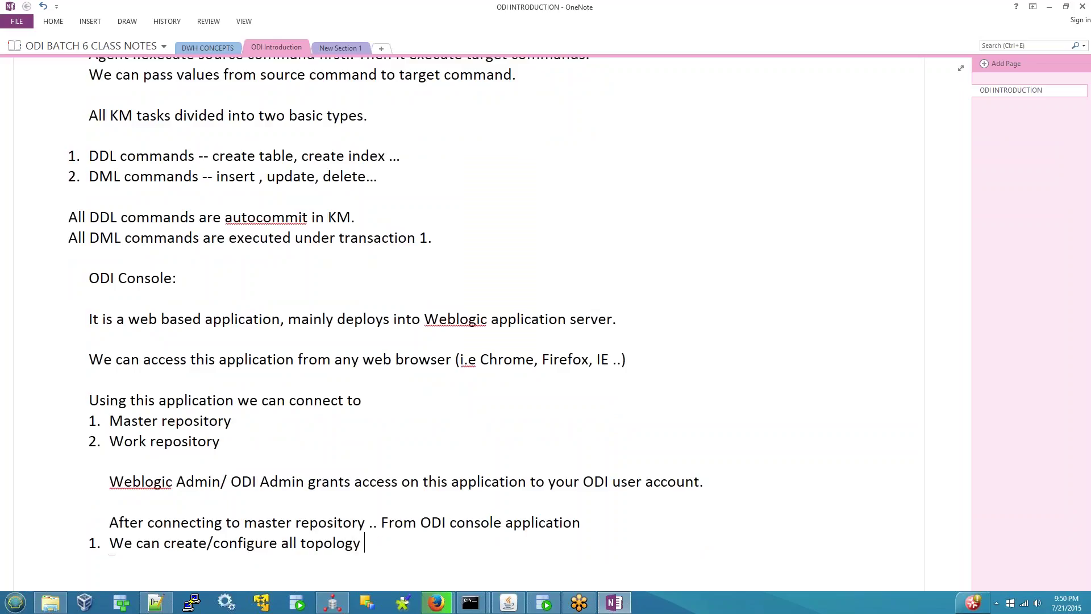
text(related information.)
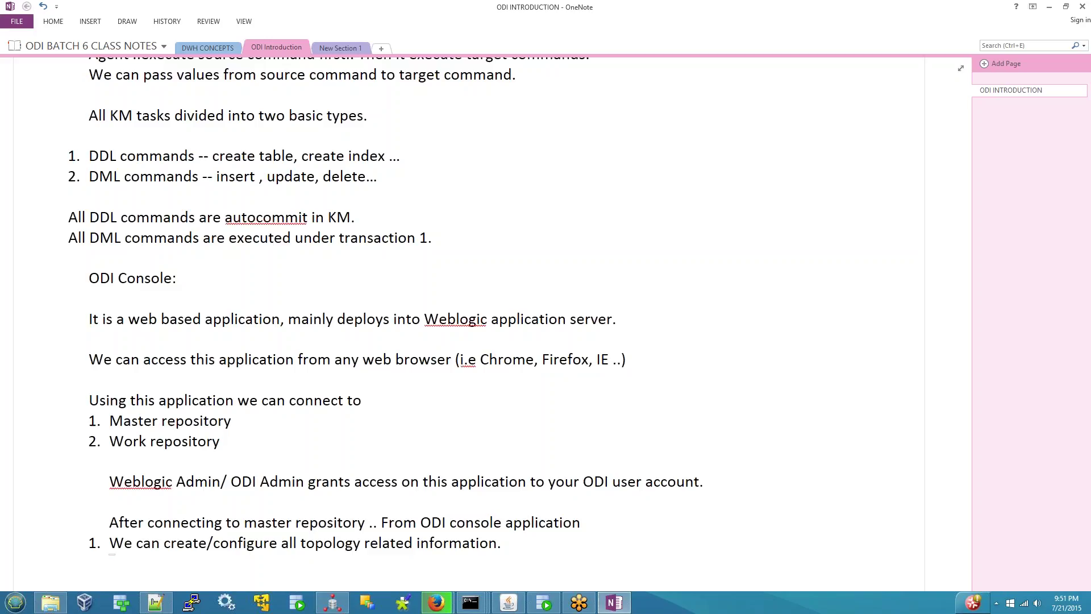
- Indent item 1 and add item 2: 'We can search/browse topology conifiguration.'
key(Tab)
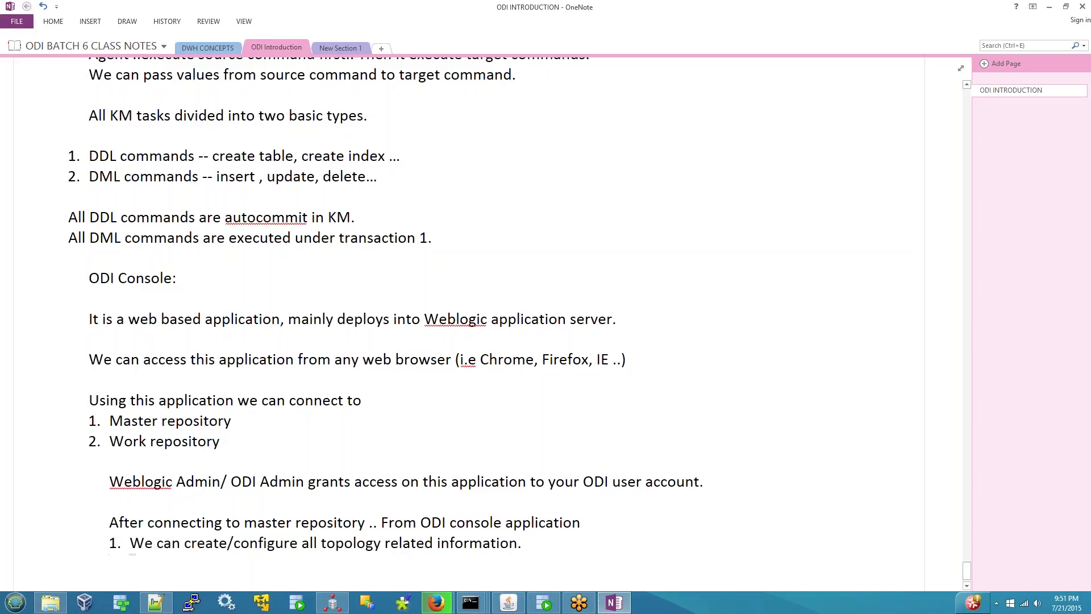
key(End)
key(Return)
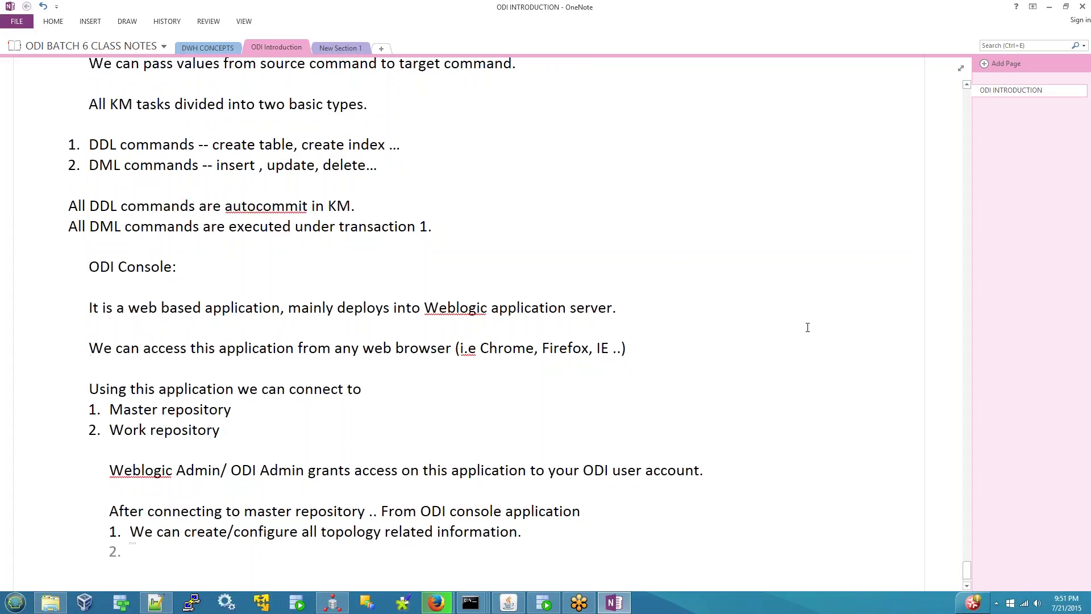
text(We can search)
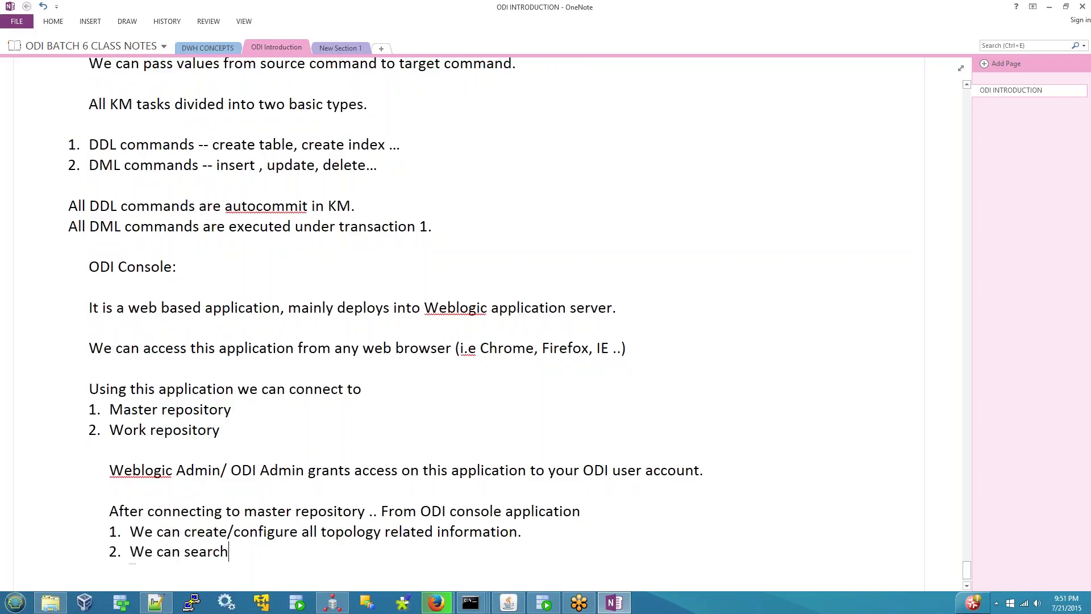
text(/browse )
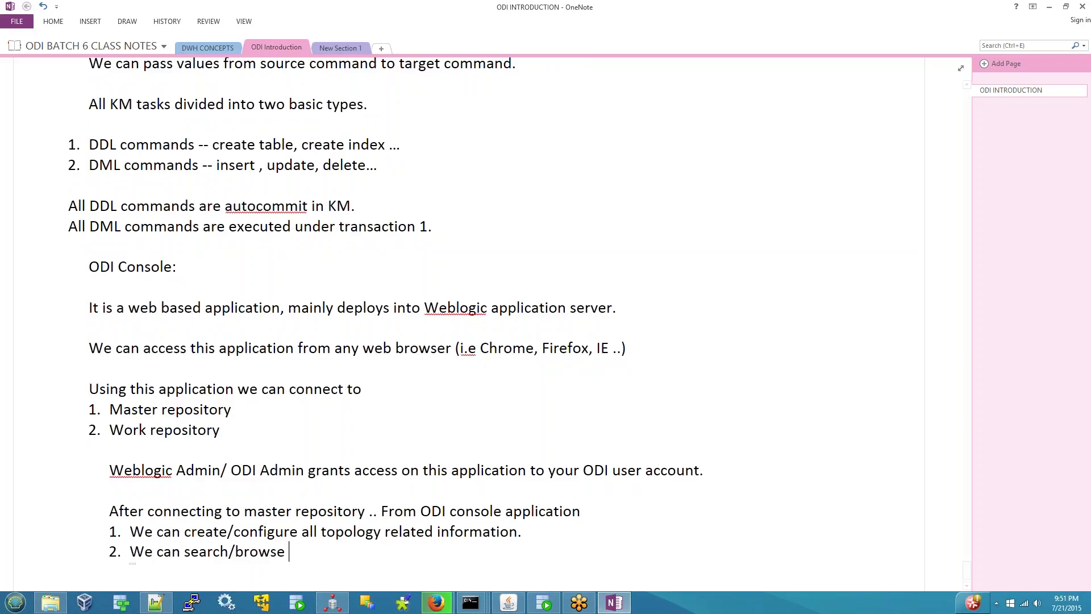
text(topology conifiguration)
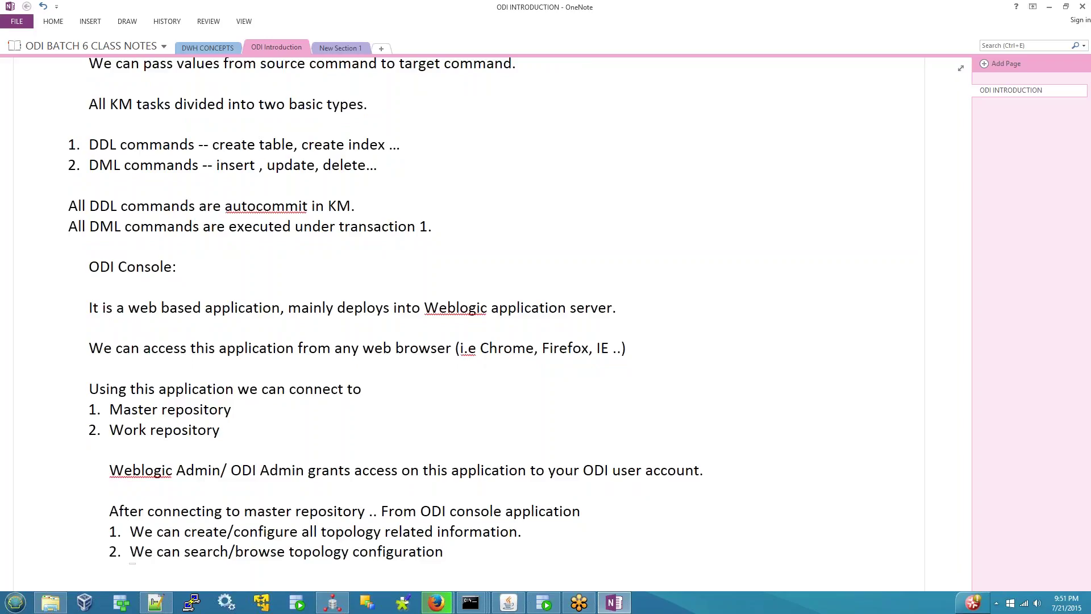
text(.)
- In the Console's Management view, expand Repository Connections and Repositories and select Master Repository
click(435, 604)
click(380, 509)
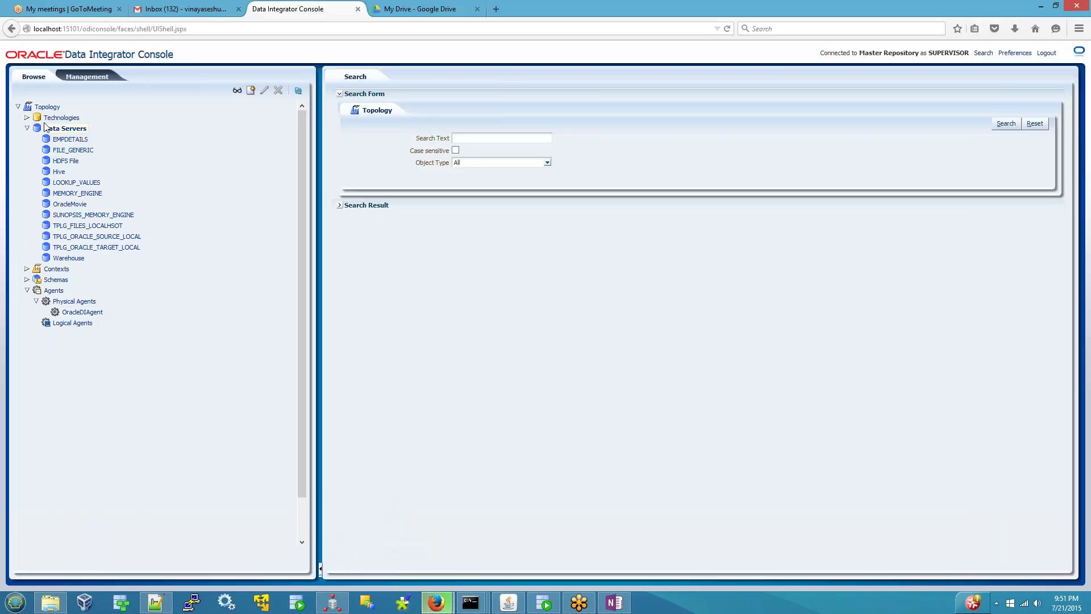
click(80, 76)
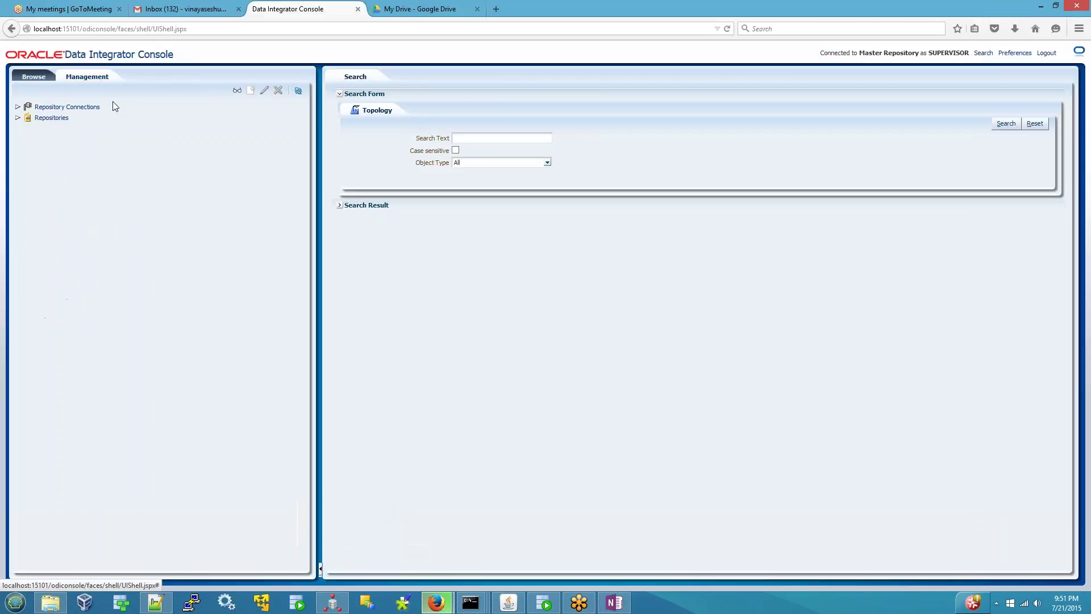
click(18, 107)
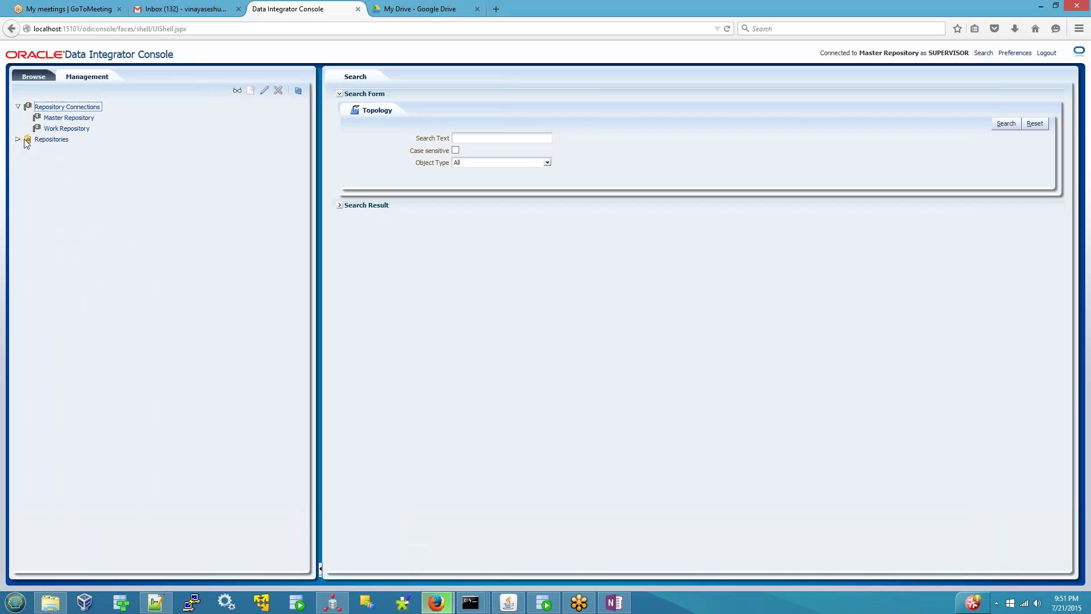
click(19, 140)
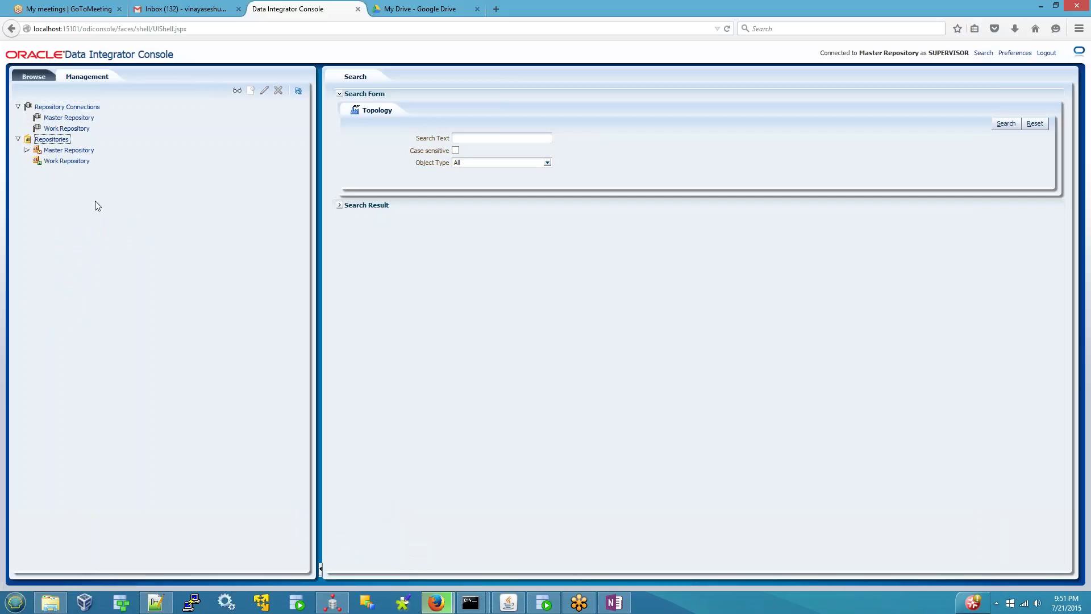
click(69, 150)
- Inspect the available actions for Master and Work Repository, refreshing Work Repository
right_click(72, 150)
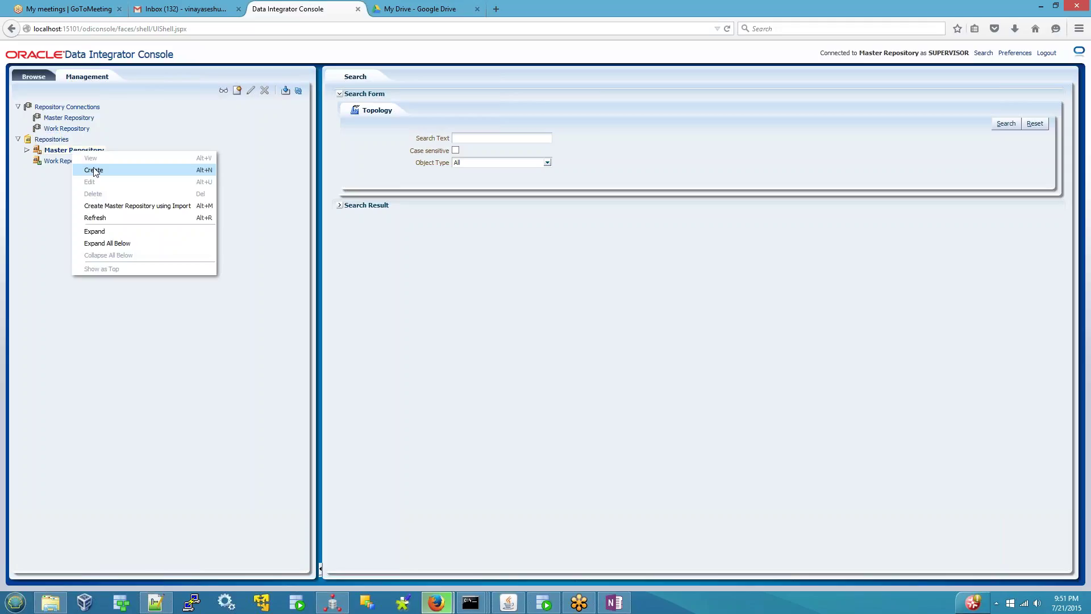
click(44, 164)
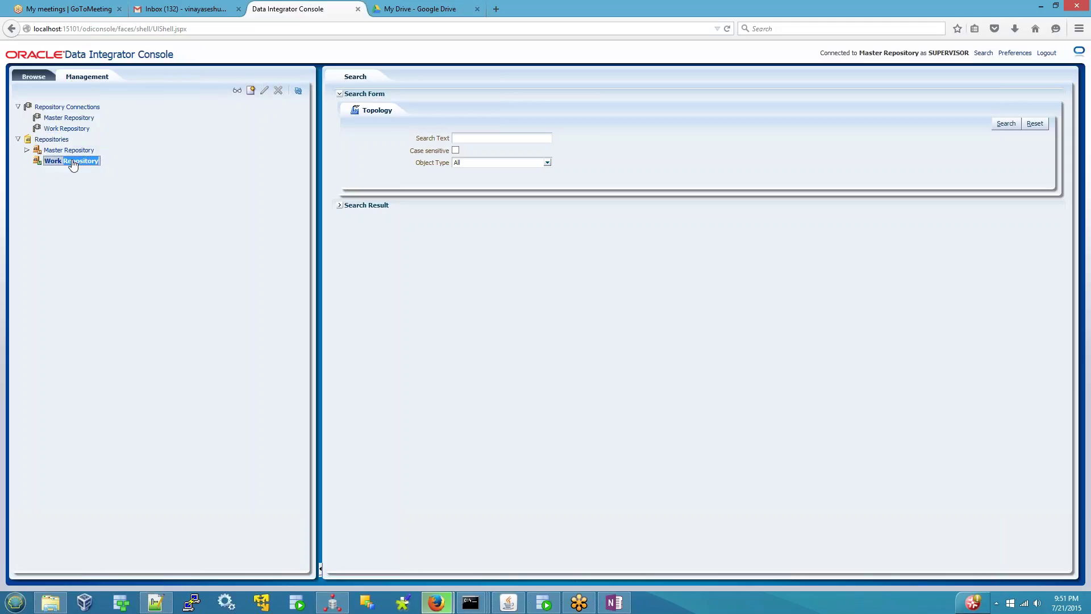
right_click(63, 165)
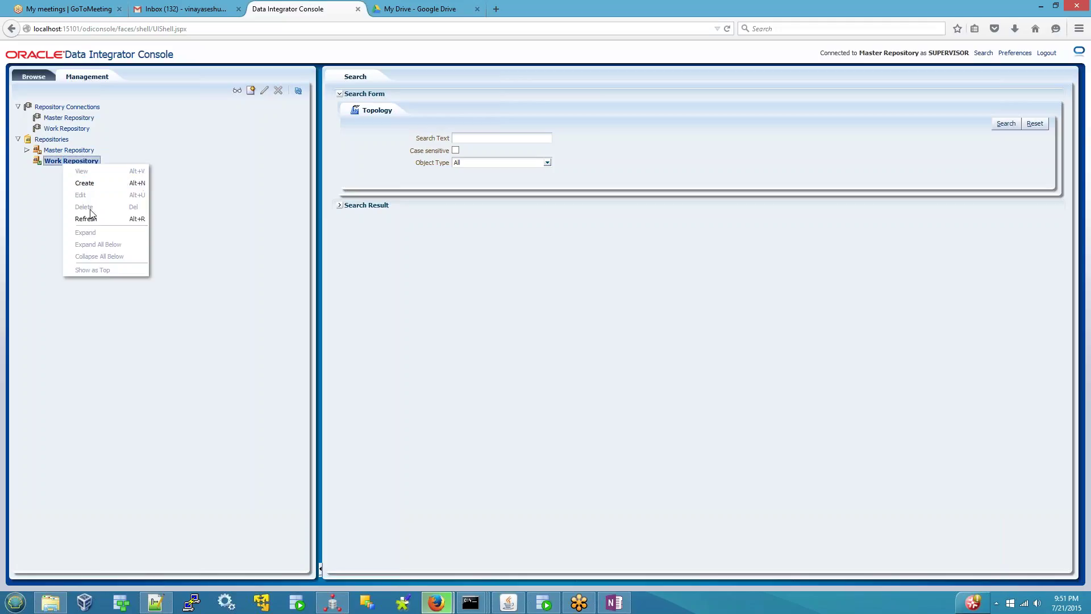
click(90, 223)
right_click(85, 165)
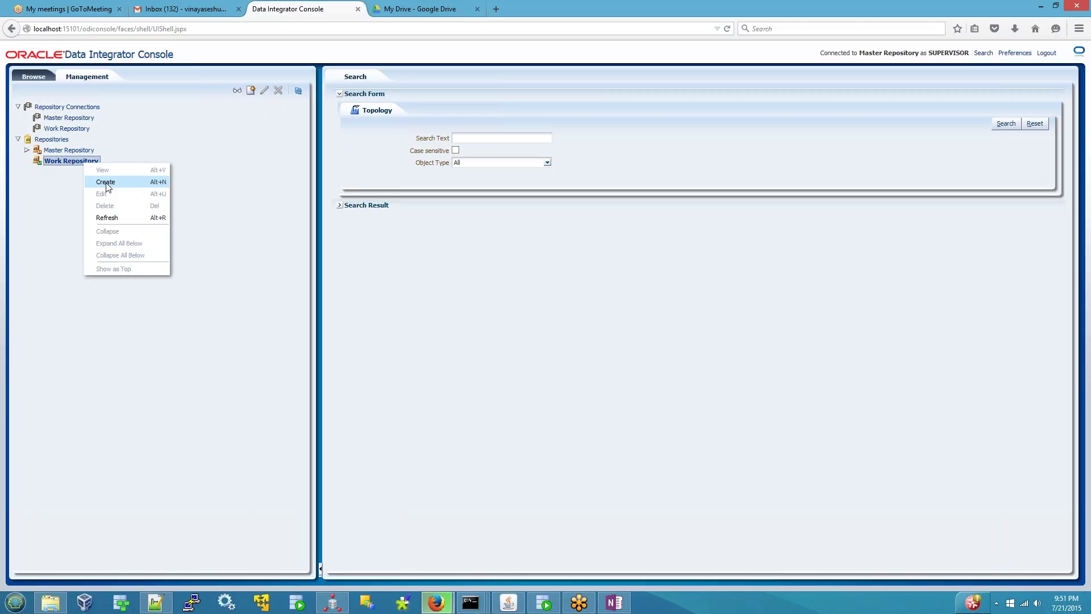
right_click(69, 157)
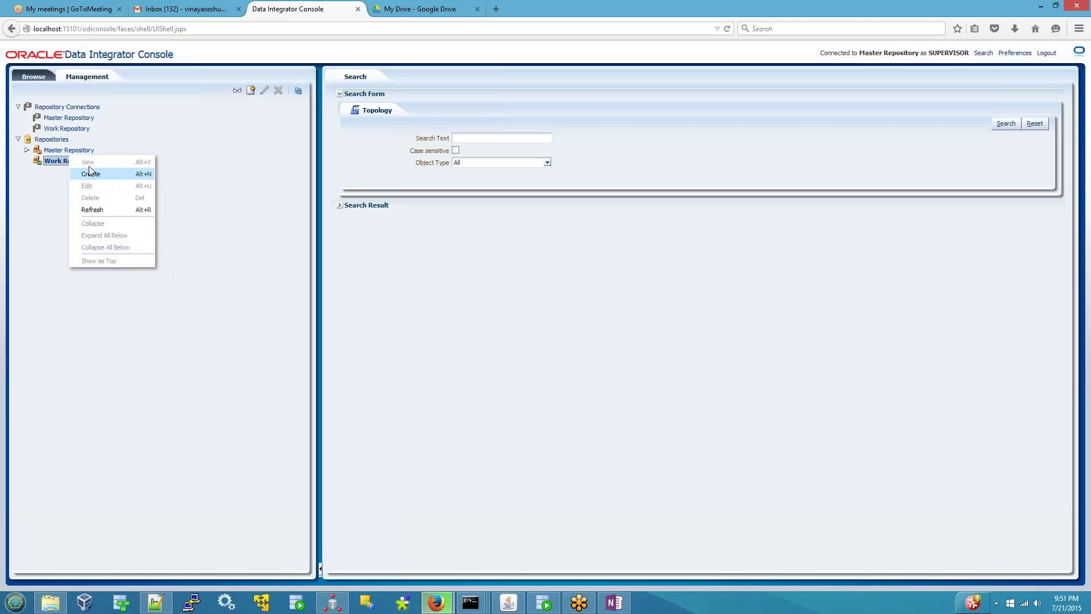
click(57, 150)
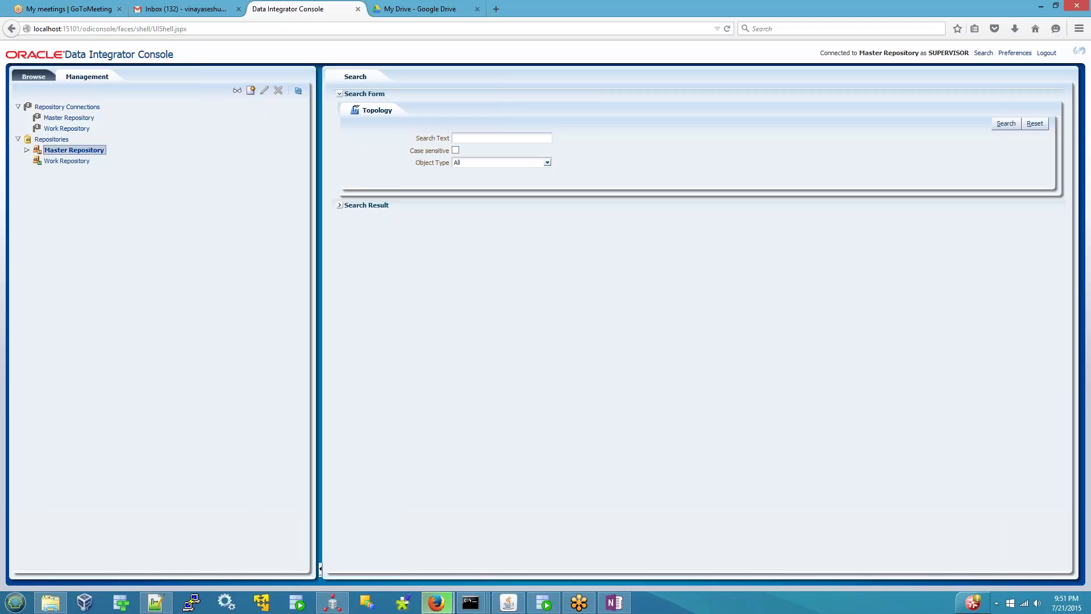
right_click(54, 151)
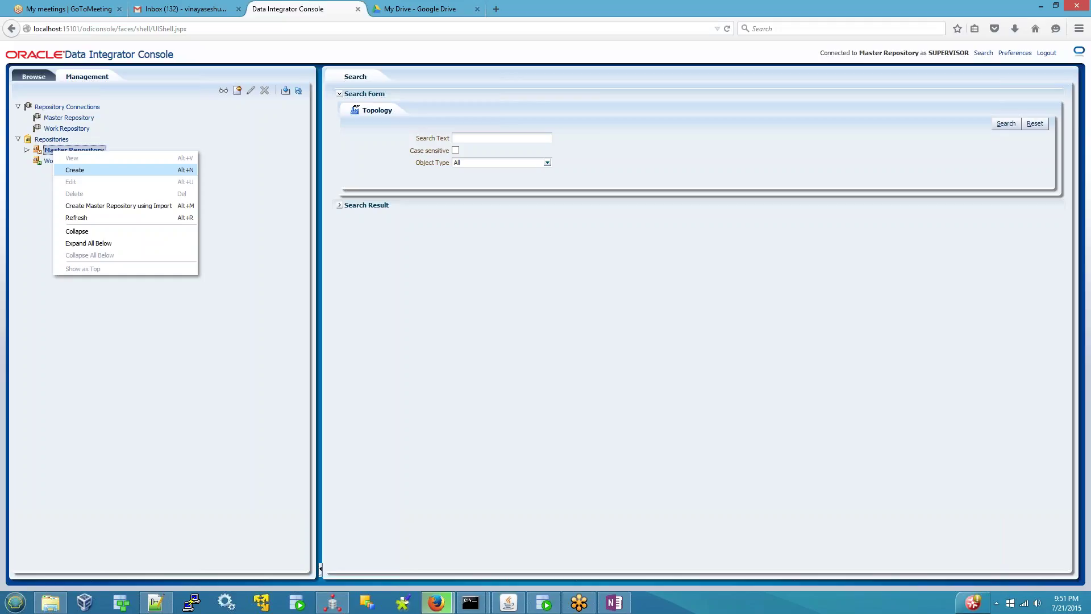
click(50, 174)
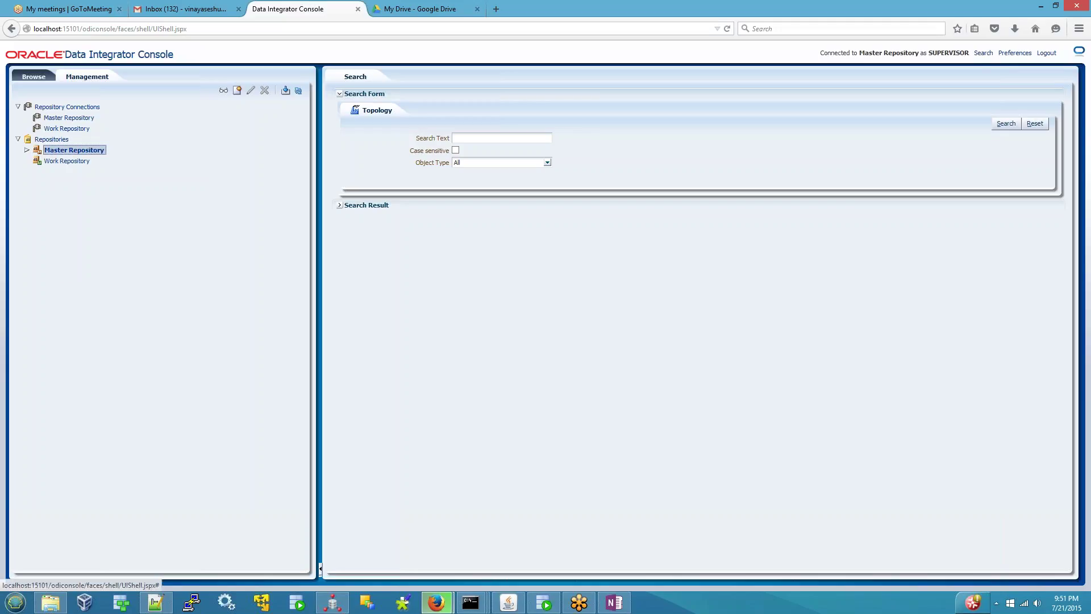
- Expand Master Repository, view and close the MASTER REPOSITORY details, then return to OneNote
click(27, 150)
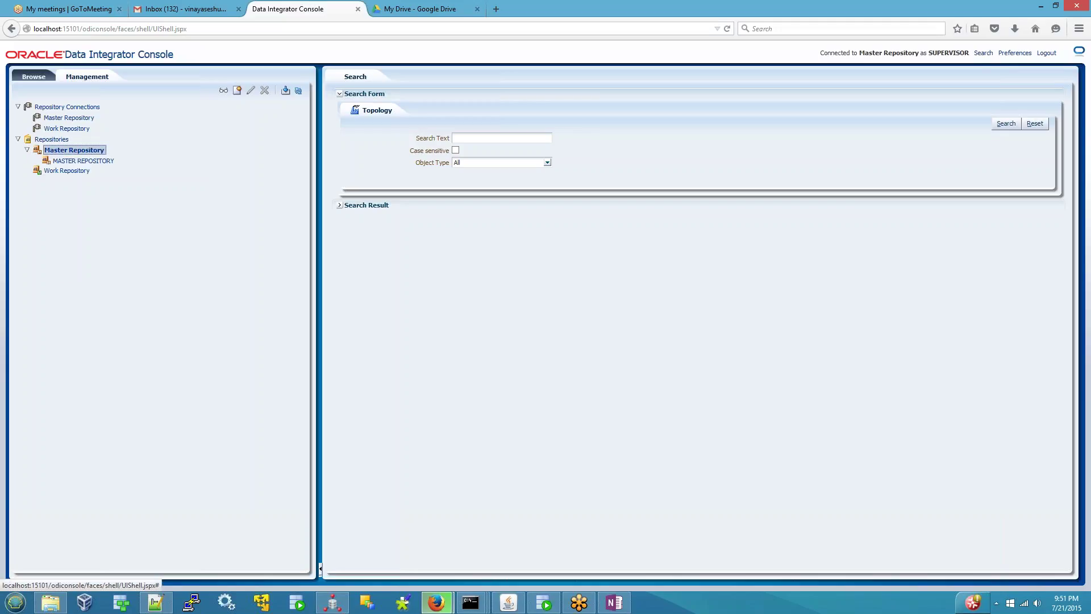
click(40, 173)
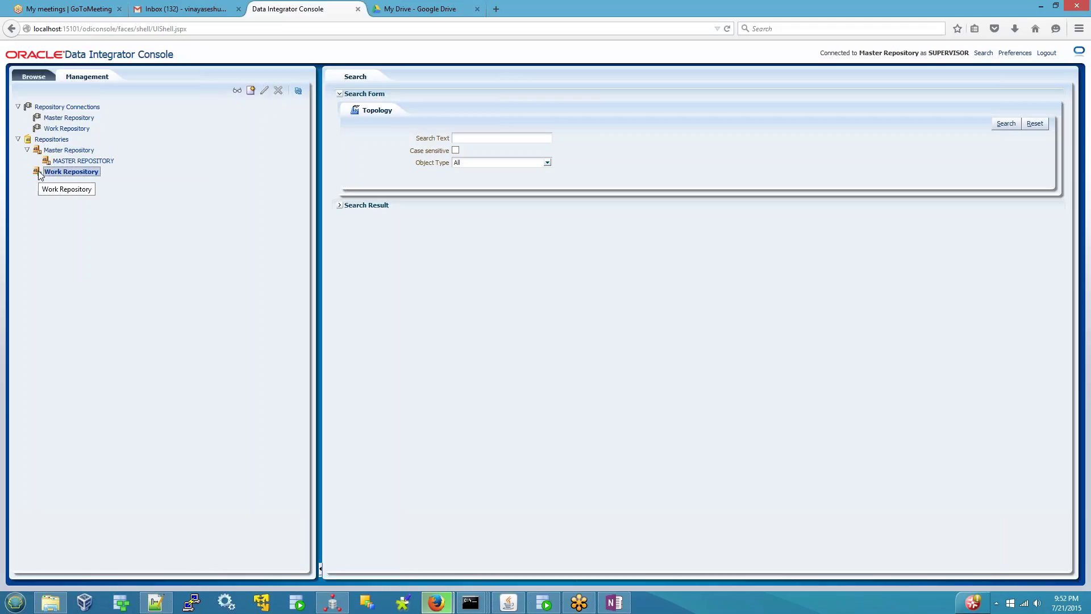
right_click(67, 161)
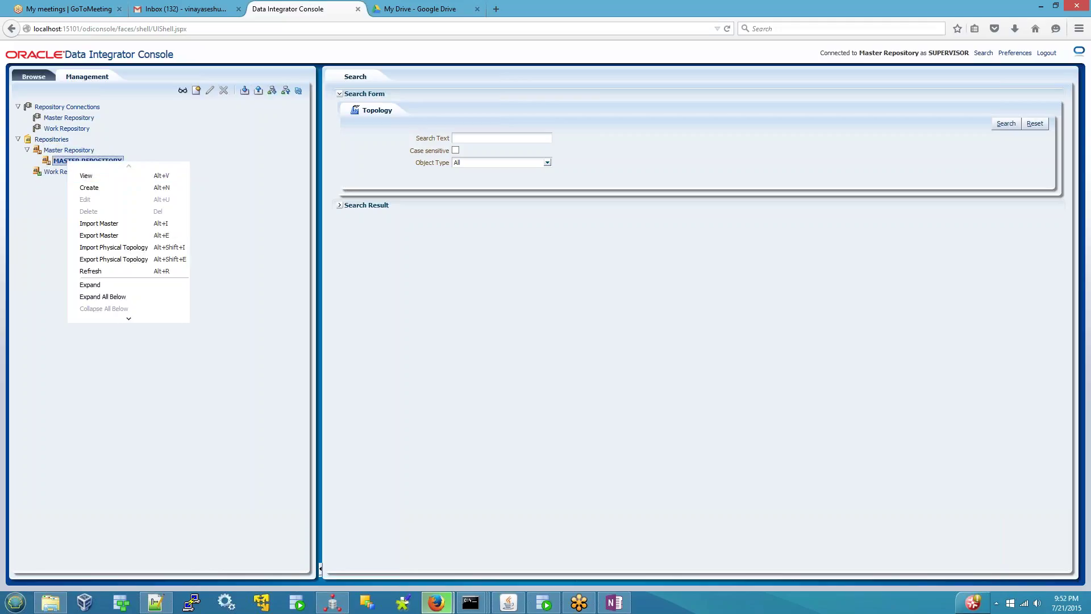
click(86, 176)
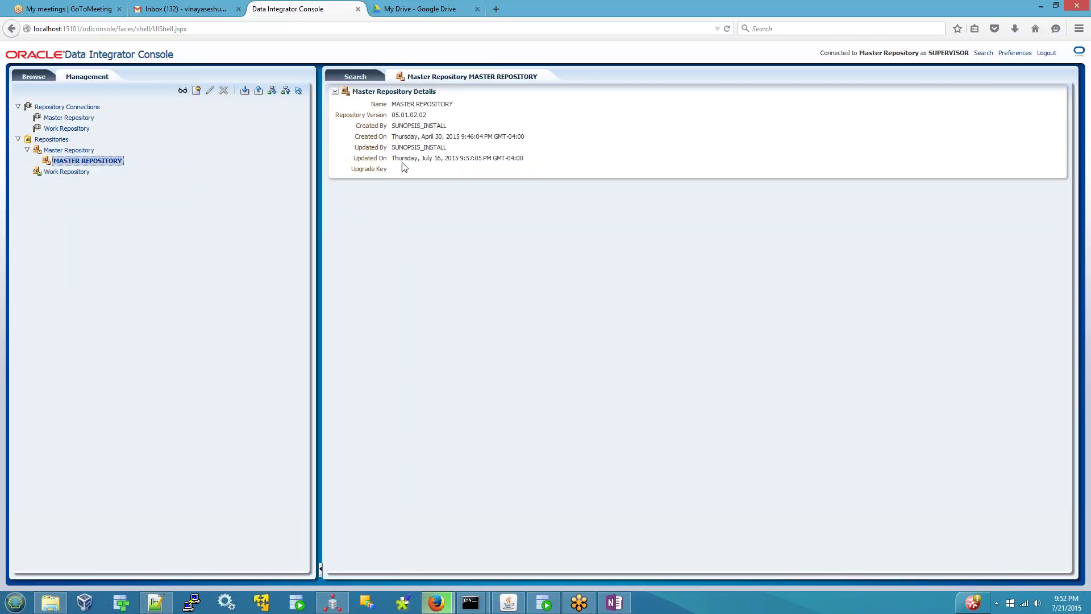
click(544, 80)
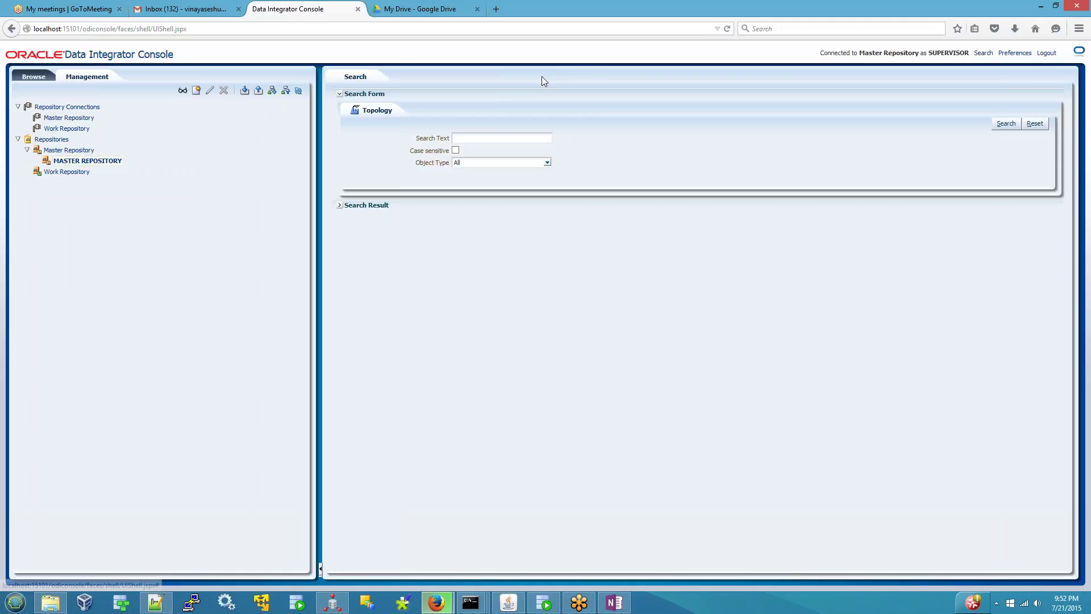
click(615, 604)
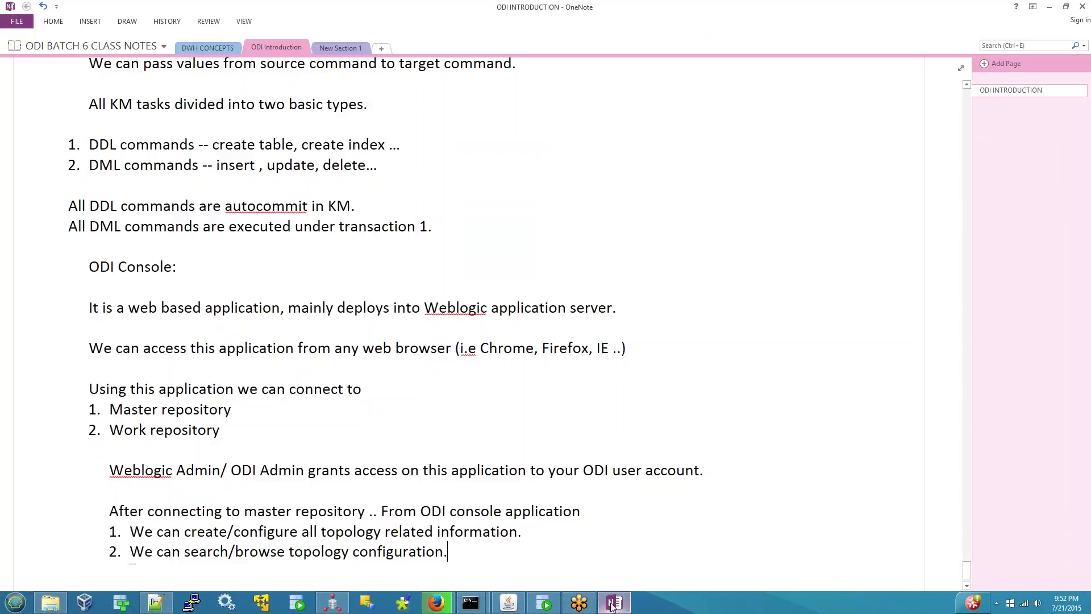
- Add item 3: 'We manage repositories as well both master and work repositories.'
key(Return)
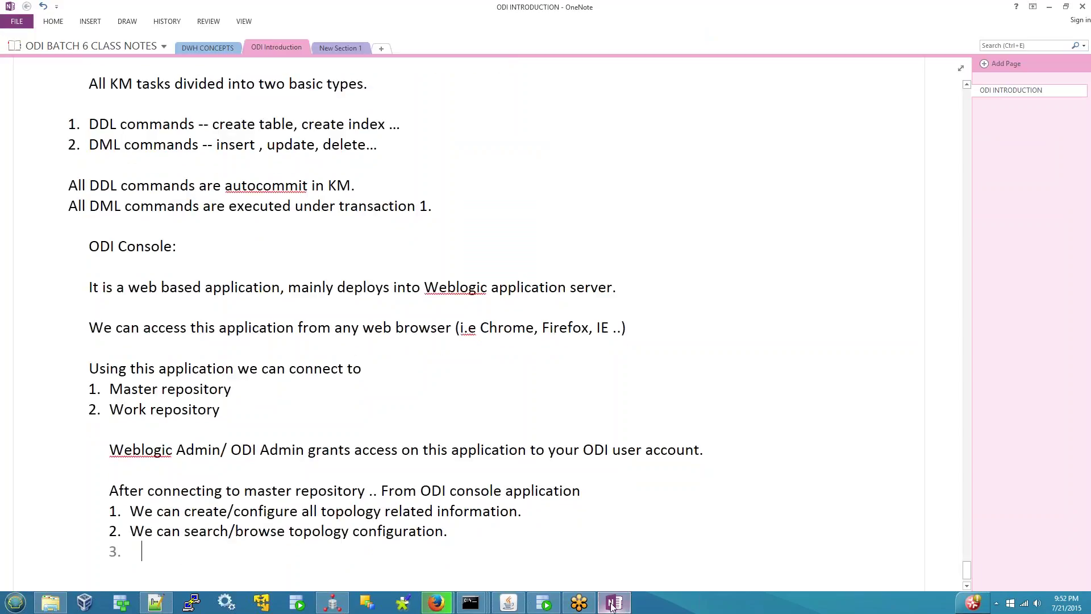
text(We manage repo)
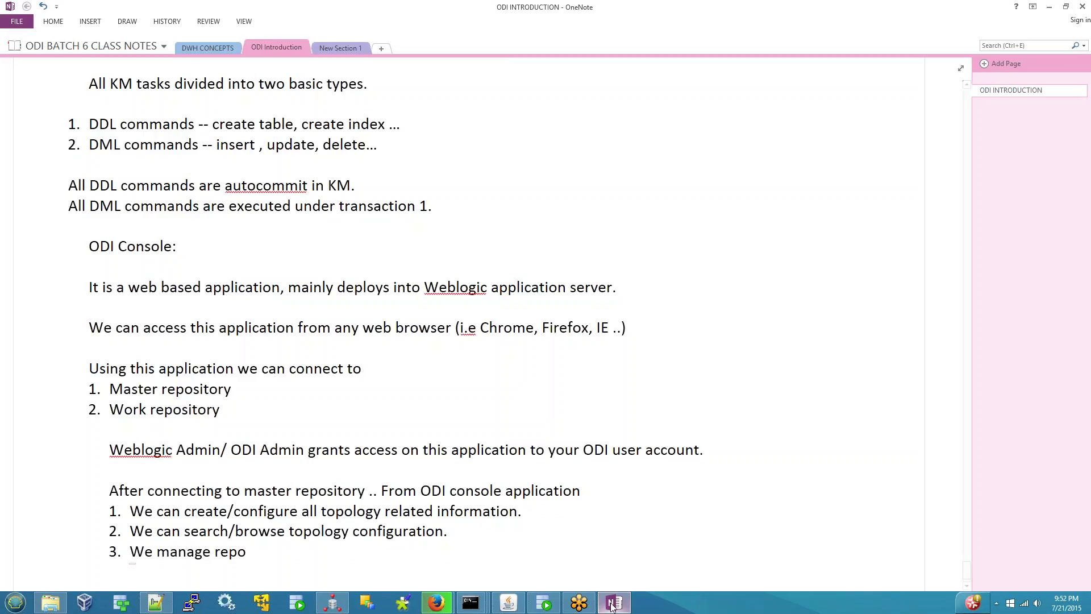
text(sitories as well both master)
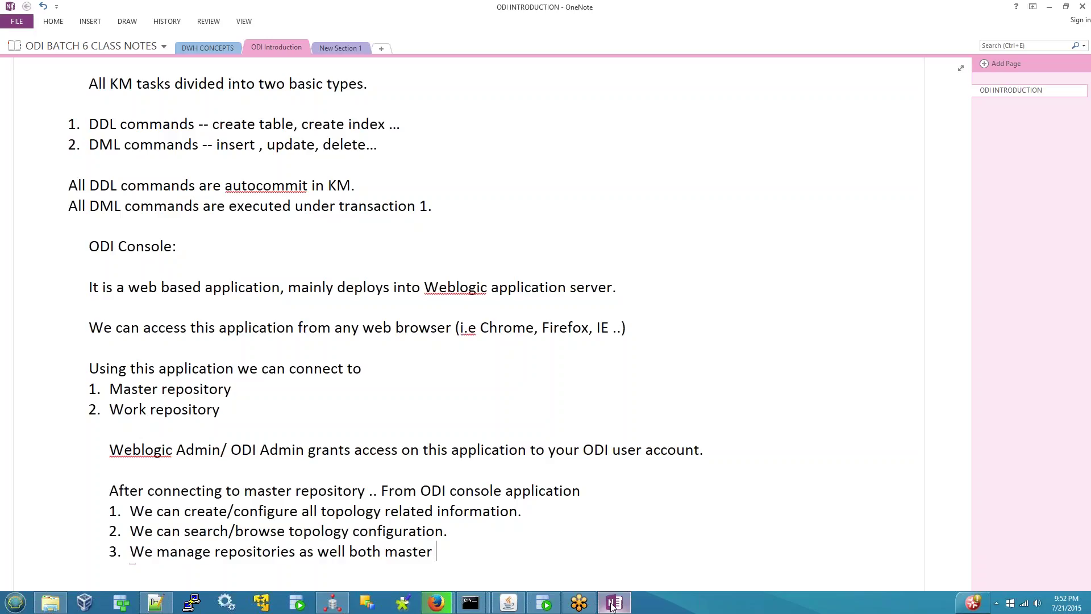
text( and work reposito)
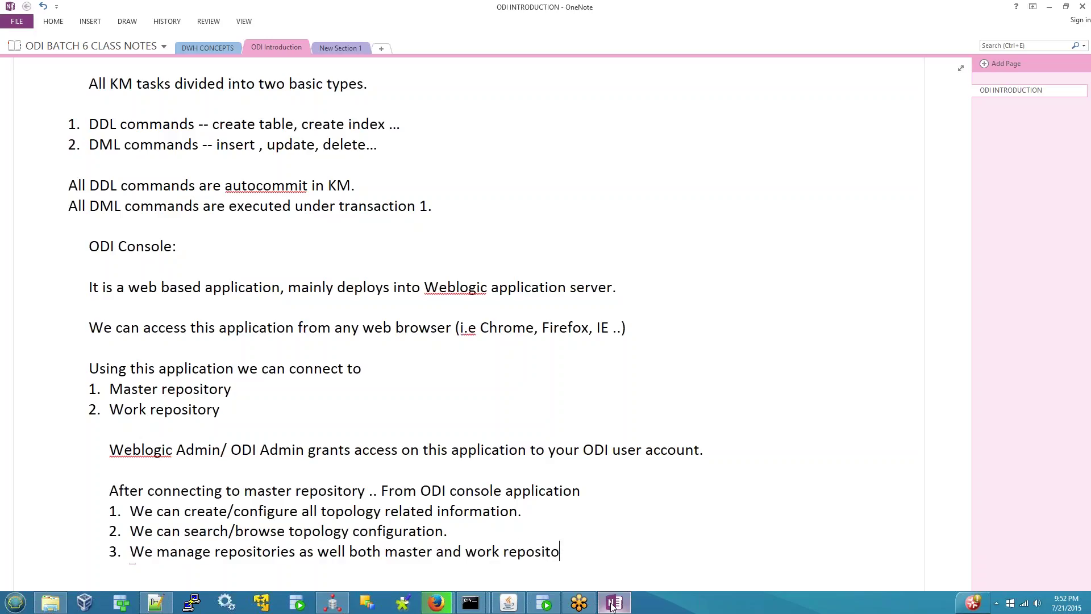
text(ries.)
- Highlight the three capability items, then select the whole introductory line above the list
key(Up)
key(Up)
key(Home)
key(shift+Left)
key(shift+Left)
key(shift+Down)
key(shift+Down)
key(shift+Down)
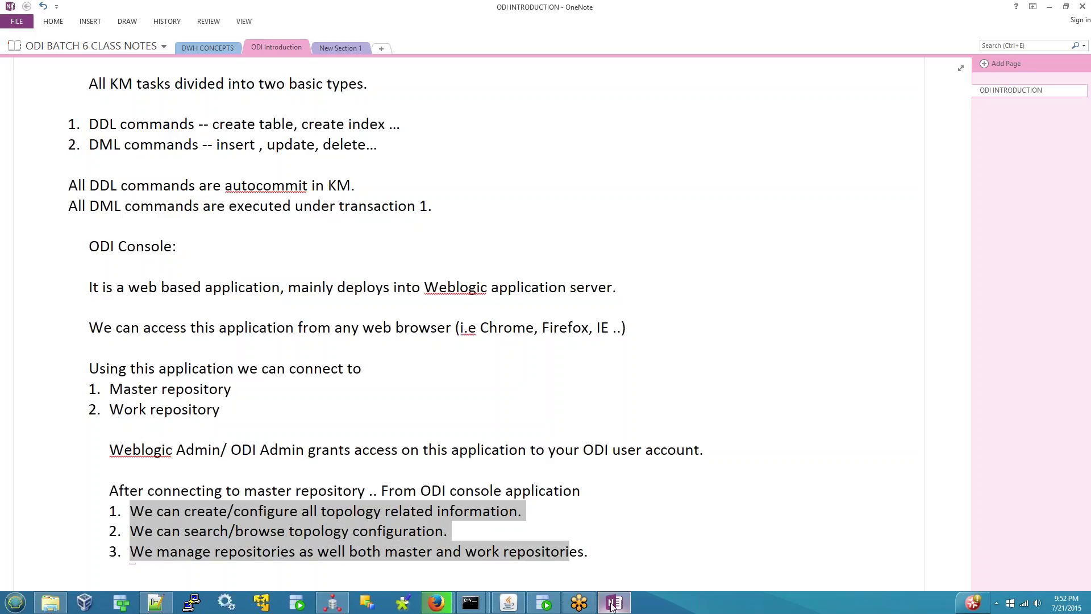
key(Right)
key(Down)
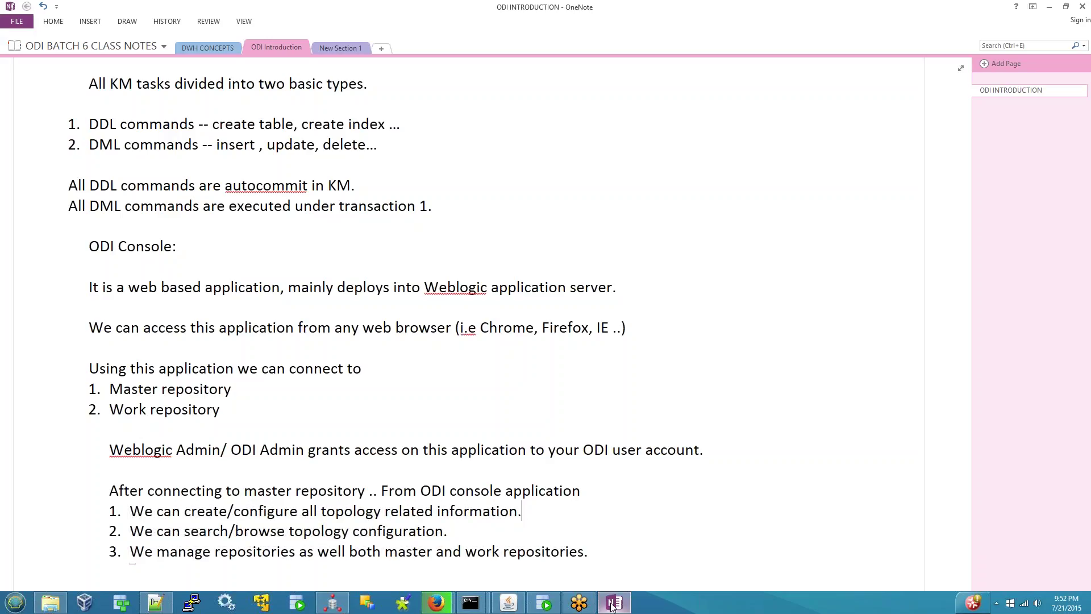
key(Up)
key(Home)
key(shift+End)
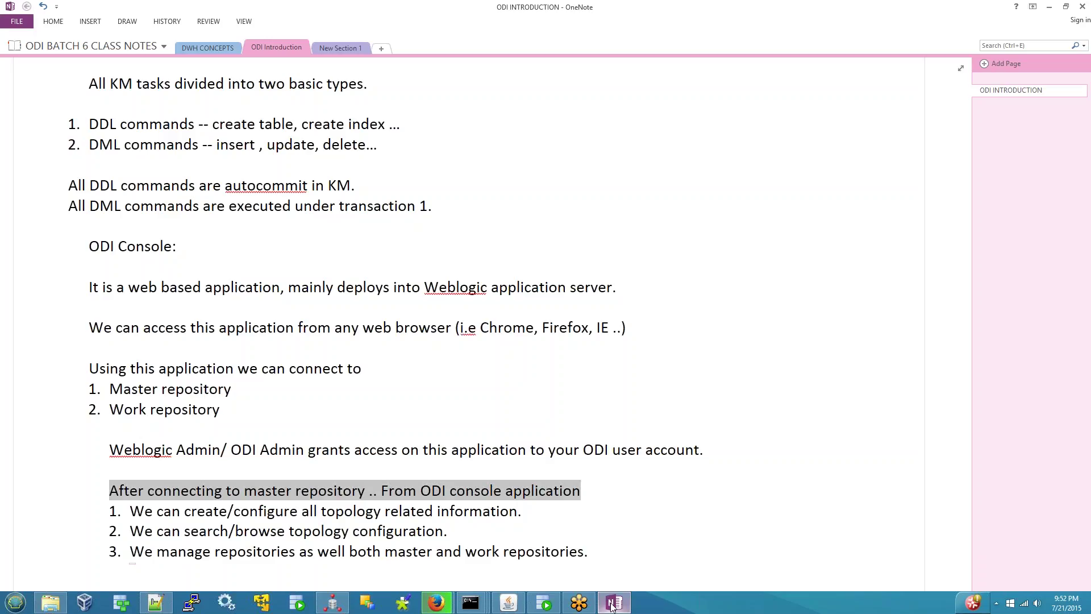
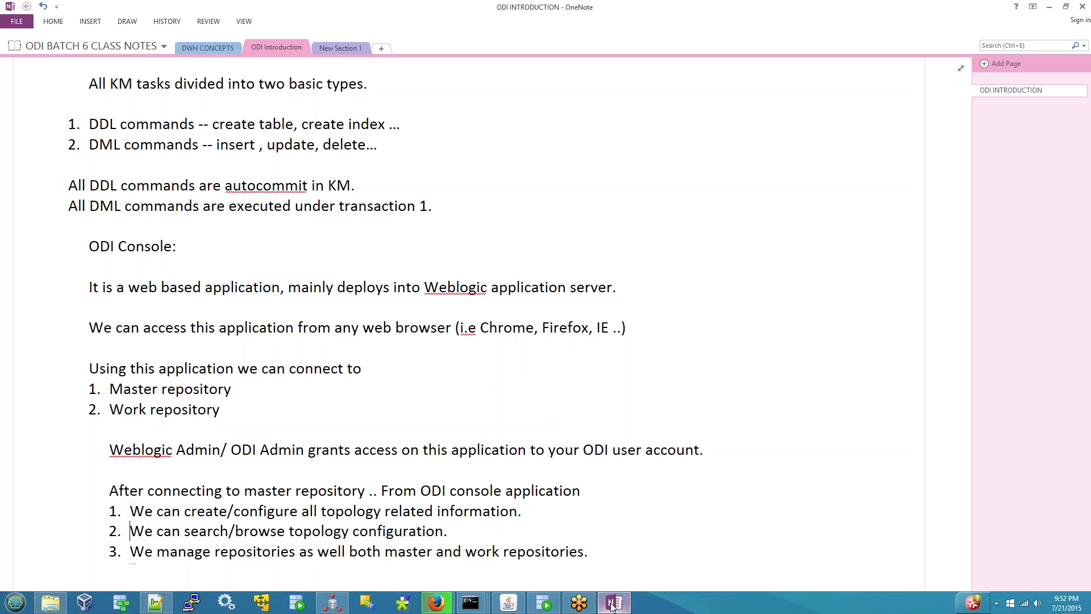
- Add indented sub-point i) 'Defining data server' under the first capability item
key(End)
key(Return)
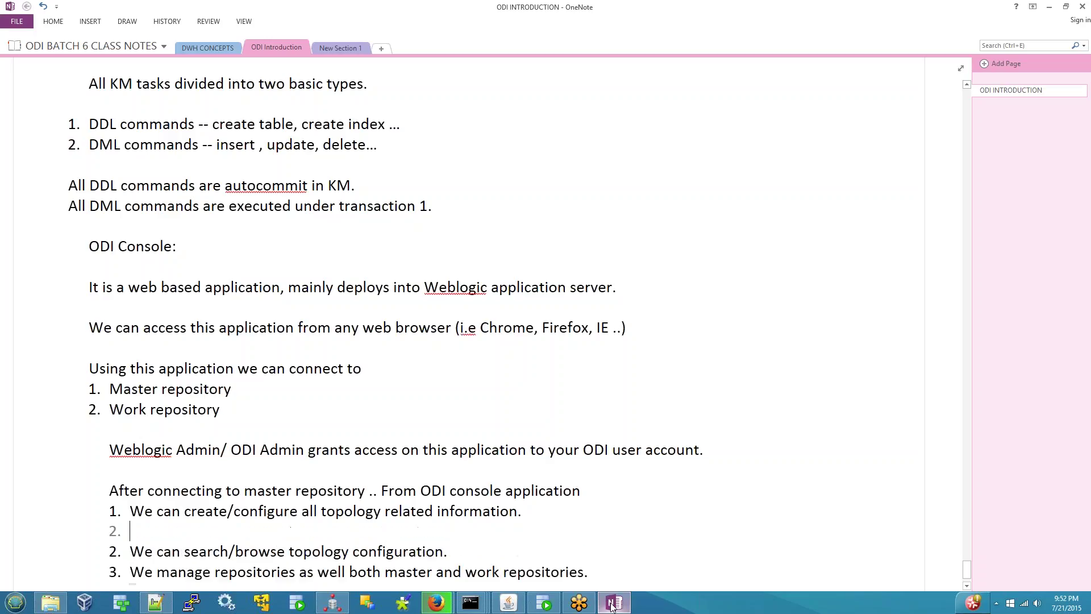
key(Tab)
text(defini)
text(ng)
key(BackSpace)
key(BackSpace)
key(BackSpace)
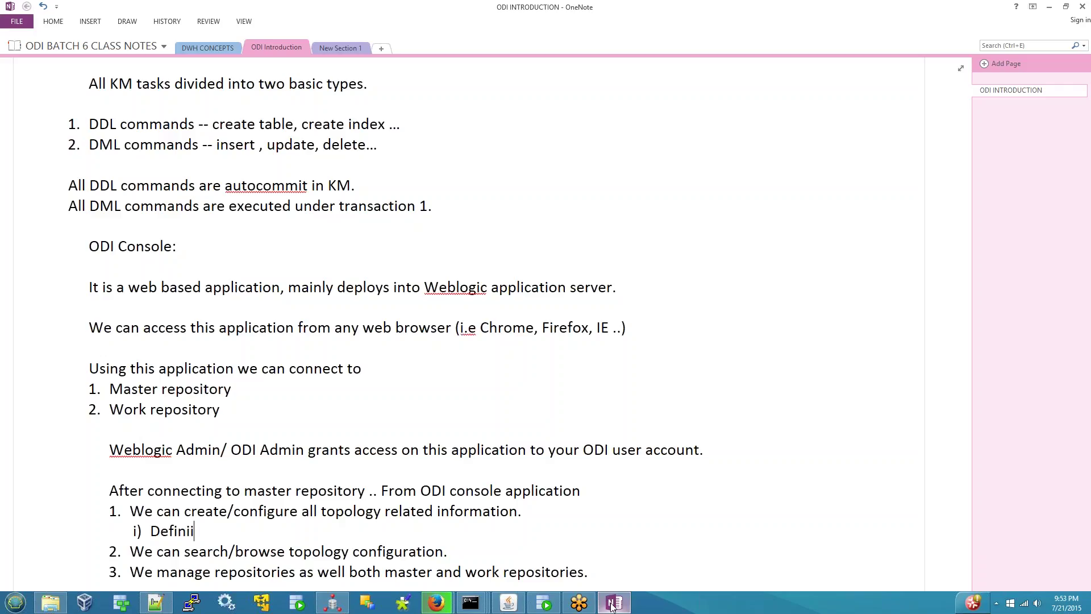
text(ng data server)
- Add sub-point ii) 'Configuring physical and logical schemas', fixing typos, and start a iii) line
key(Return)
text(confi)
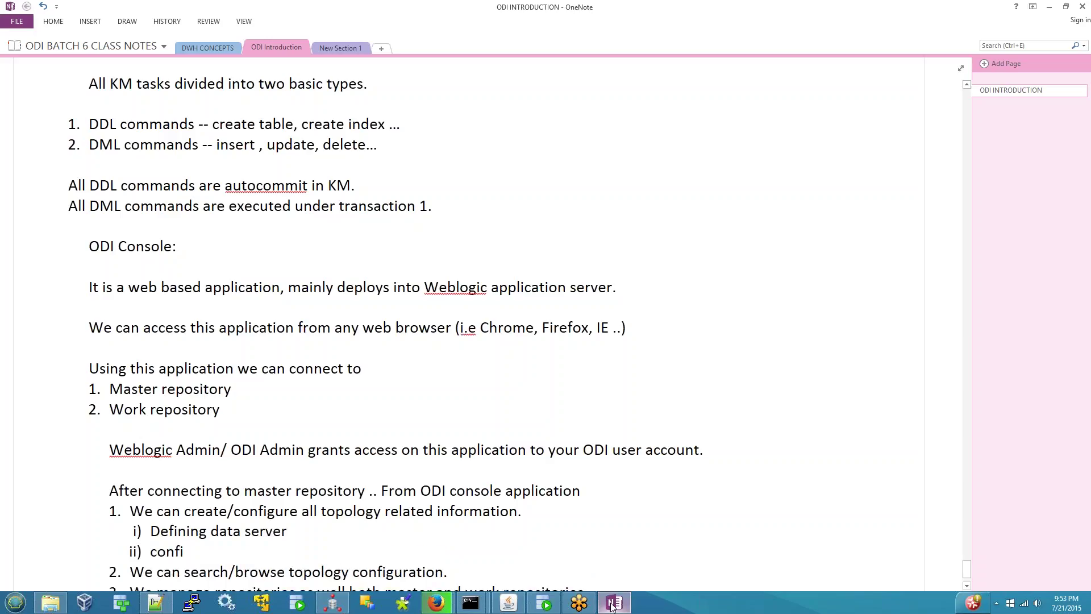
text(guring phy)
key(BackSpace)
text(ial and)
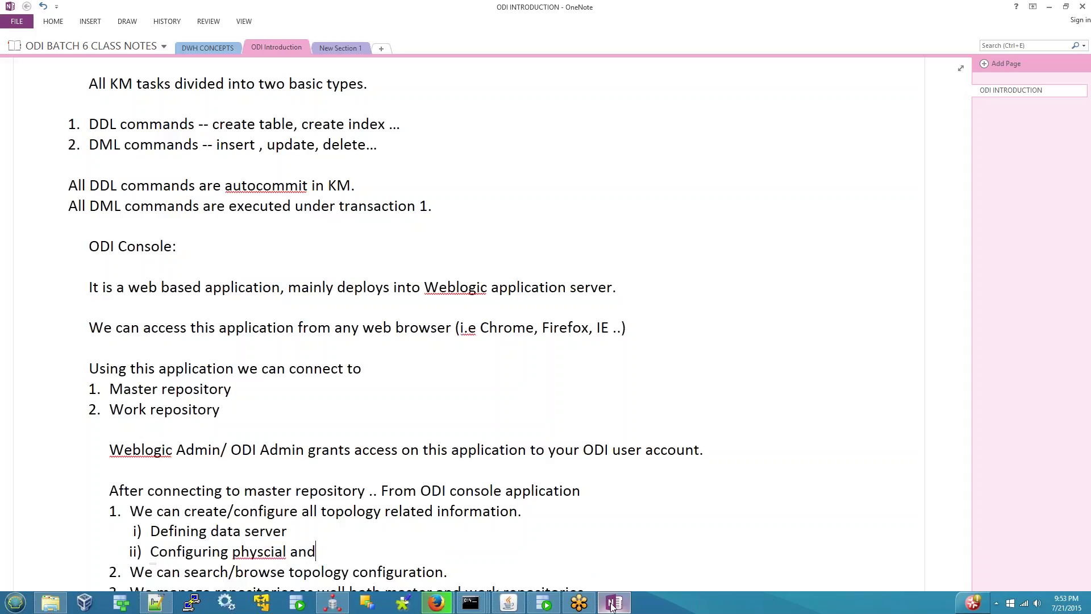
key(BackSpace)
key(Right)
text(cal and logical schema)
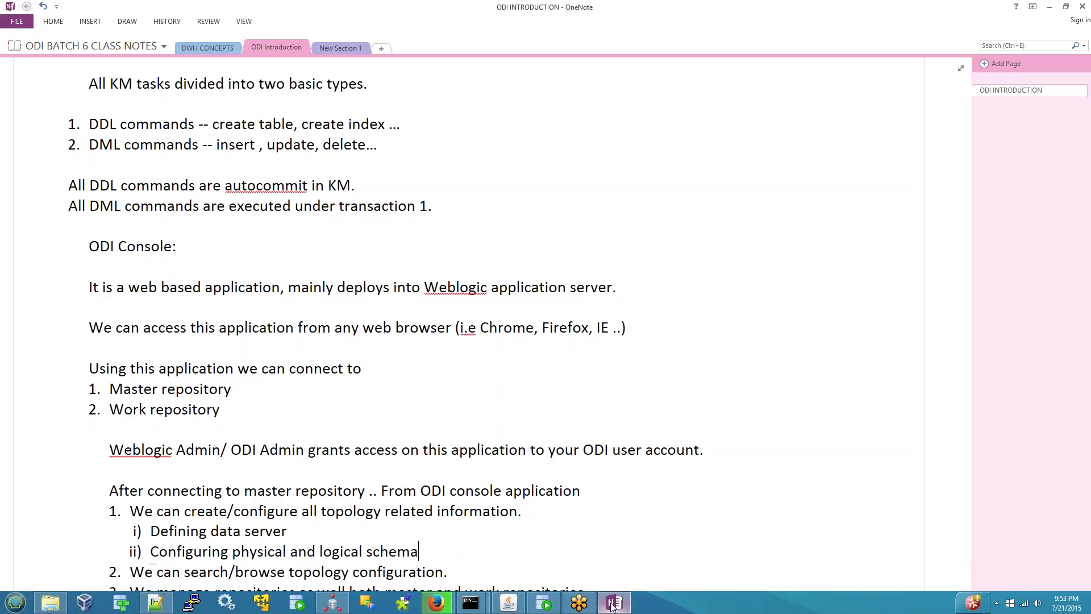
text(s)
key(Return)
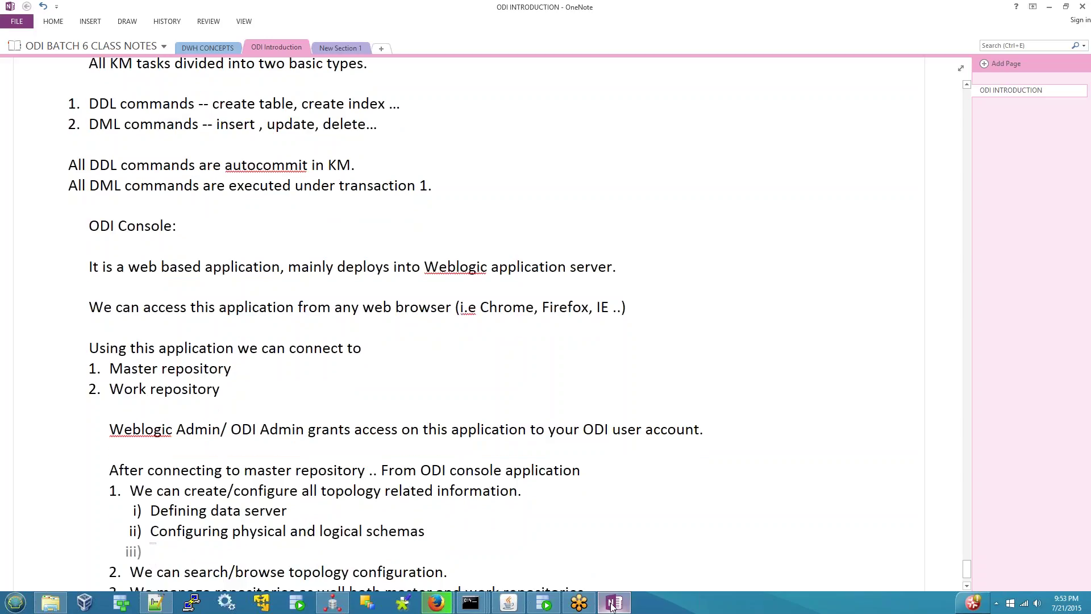
key(alt+Tab)
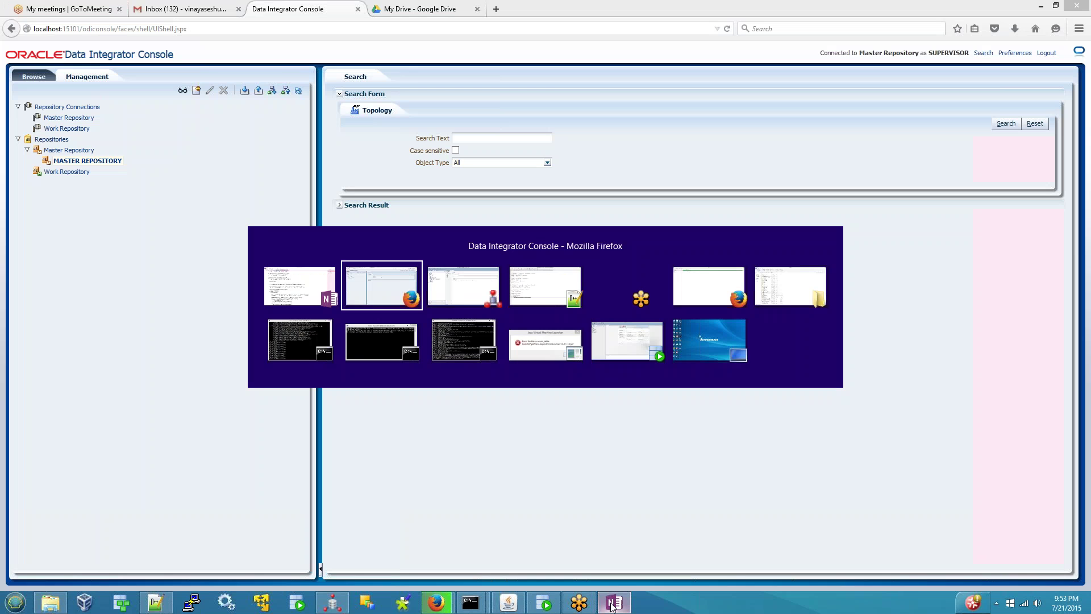
key(Tab)
key(Tab)
key(Tab)
key(Tab)
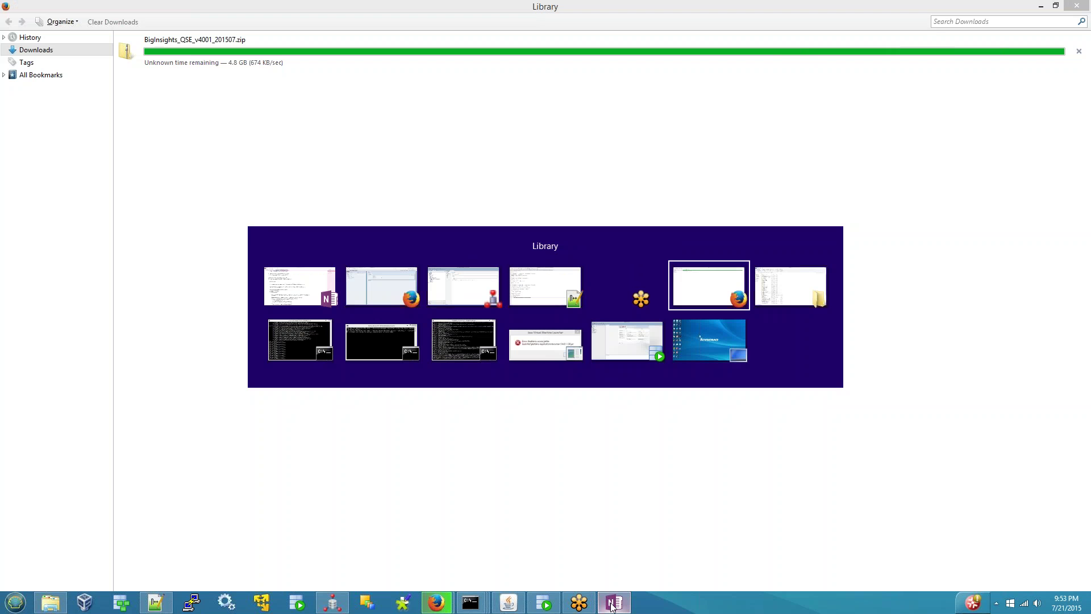
key(Tab)
key(Tab)
key(Tab)
key(Tab)
key(Tab)
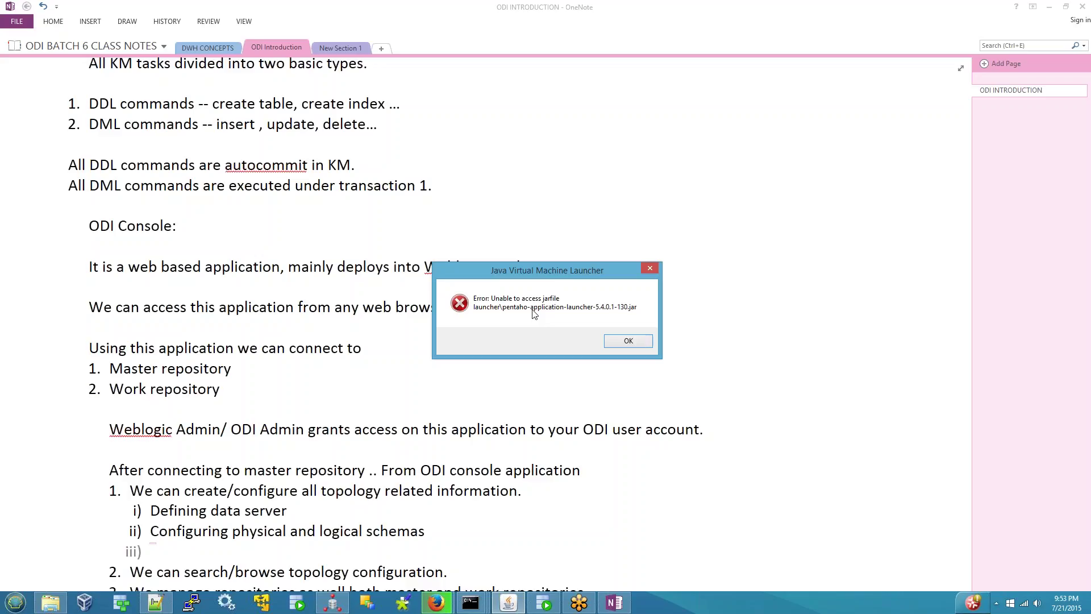
click(628, 341)
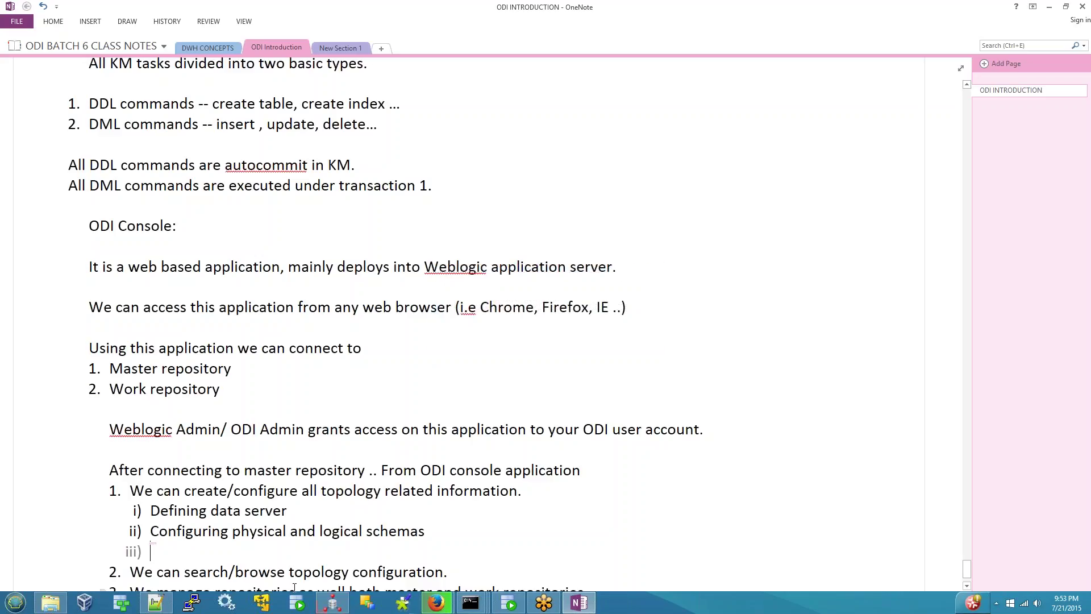
mouse_move(333, 603)
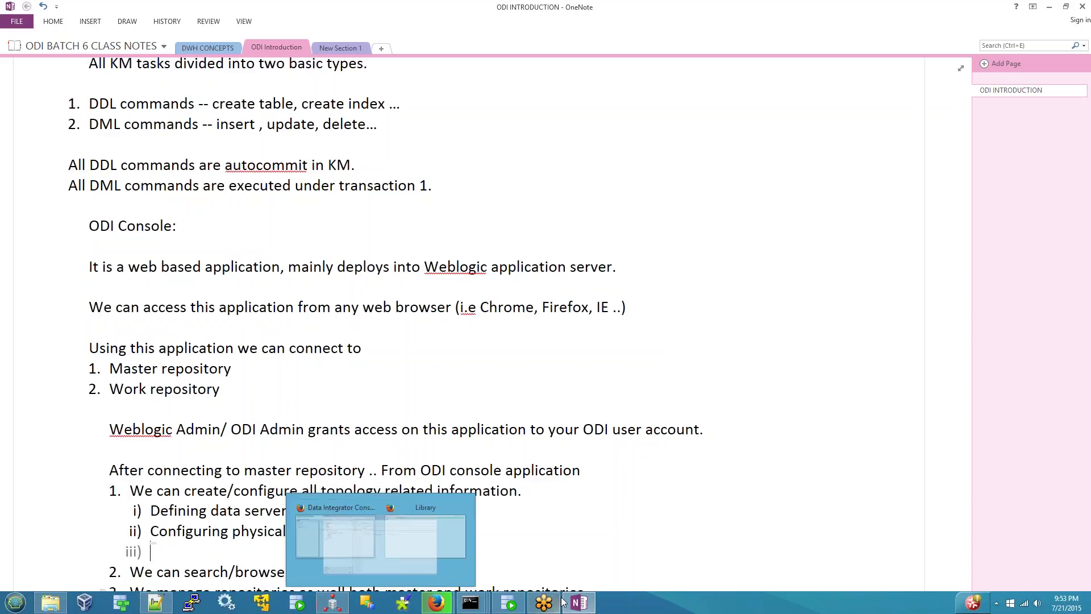
mouse_move(594, 604)
click(436, 602)
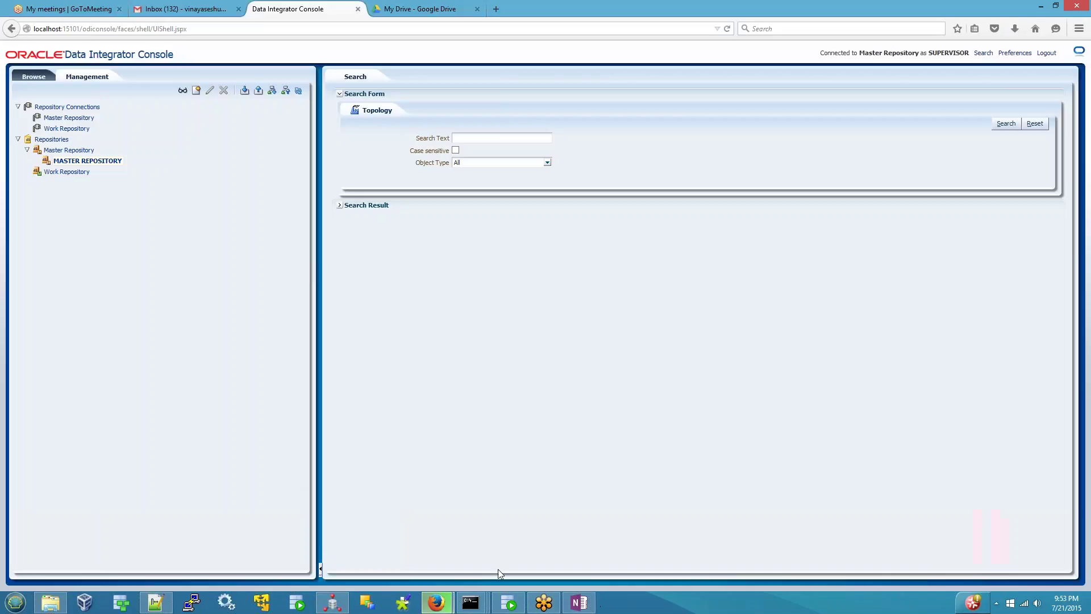
click(580, 602)
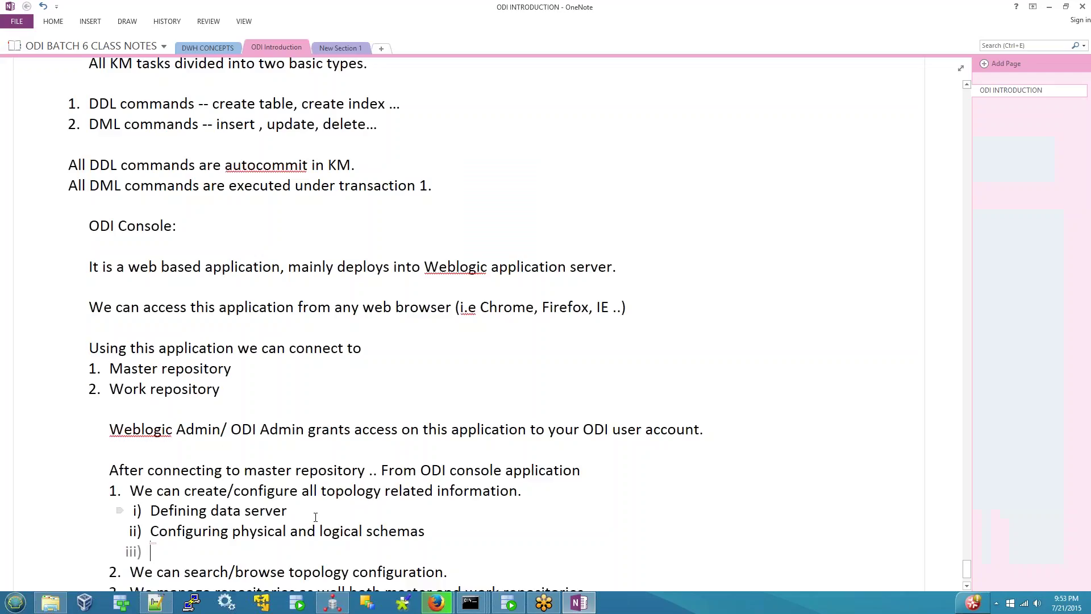
scroll(319, 511, down, 3)
key(BackSpace)
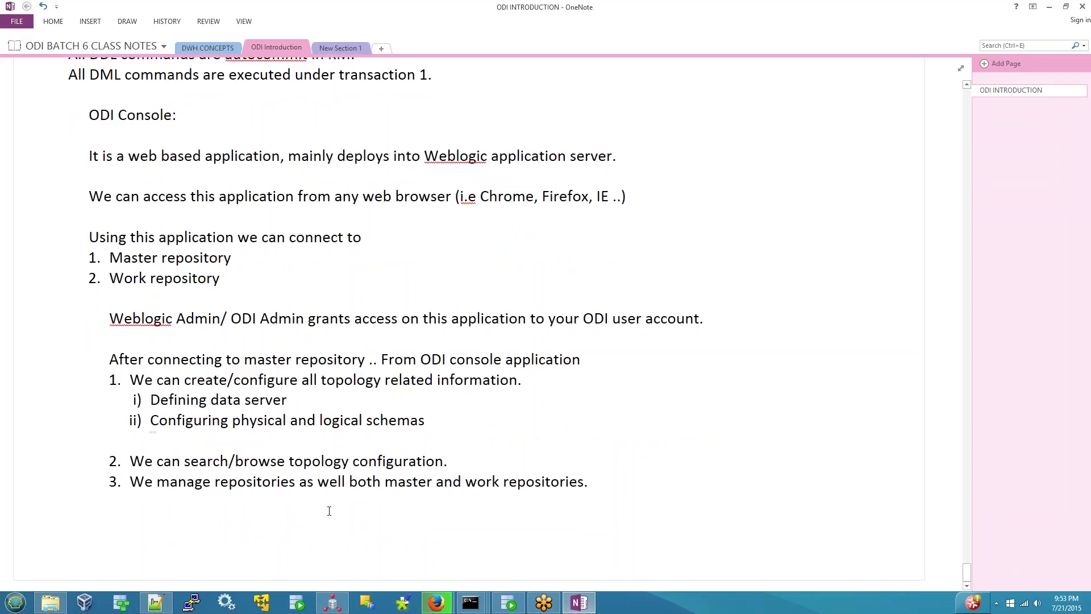
- Add sub-point iii) 'Configure agents etc...', correcting typos, then bring up the Data Integrator Console
key(shift+End)
key(ctrl+z)
text(comnfi)
key(BackSpace)
key(BackSpace)
text(ngifu)
key(BackSpace)
key(BackSpace)
key(BackSpace)
key(BackSpace)
text(figure a)
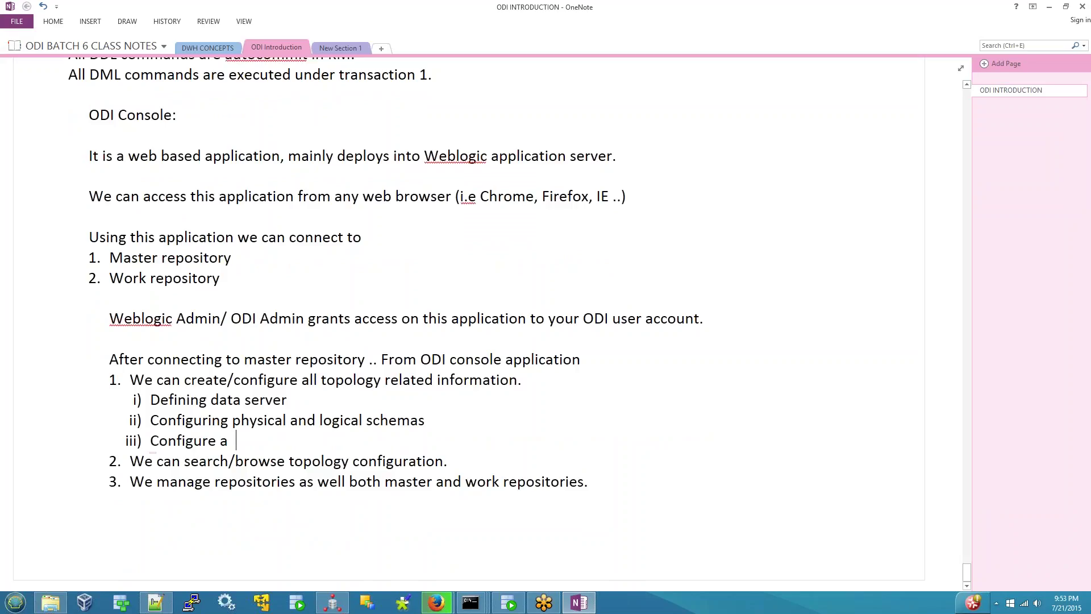
text(gents etc...)
key(alt+Tab)
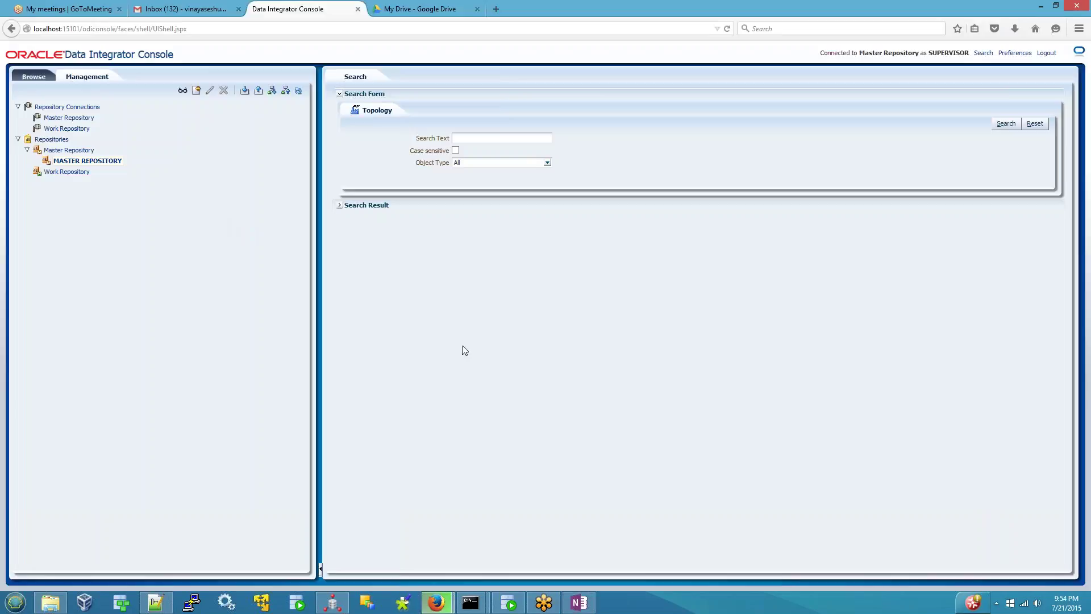
- Sign back in on the Work Repository and expand Management's Repositories down to the Master Repository actions
click(1047, 53)
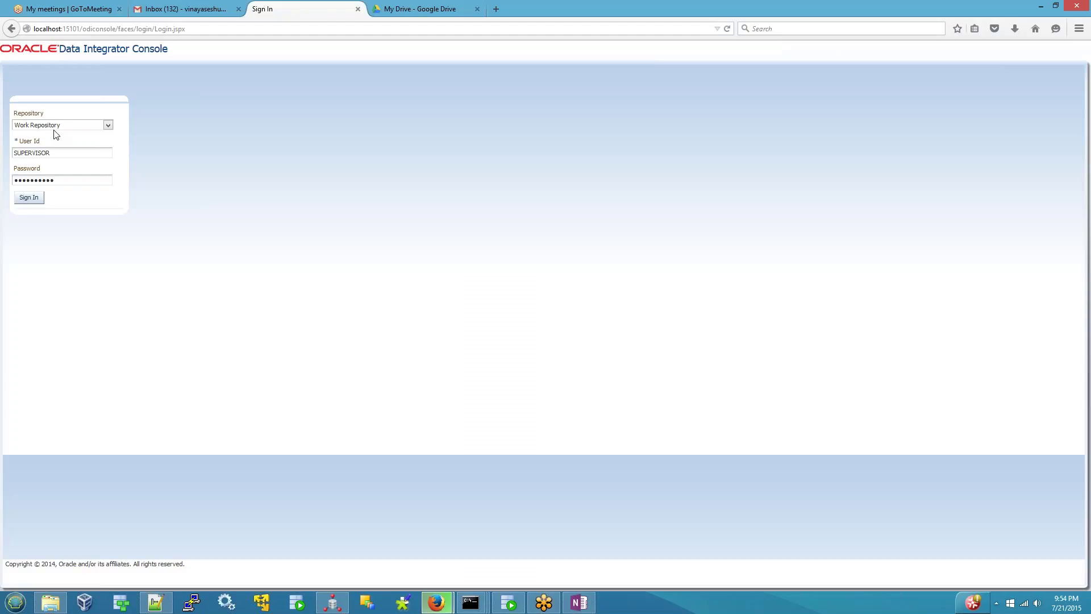
click(28, 197)
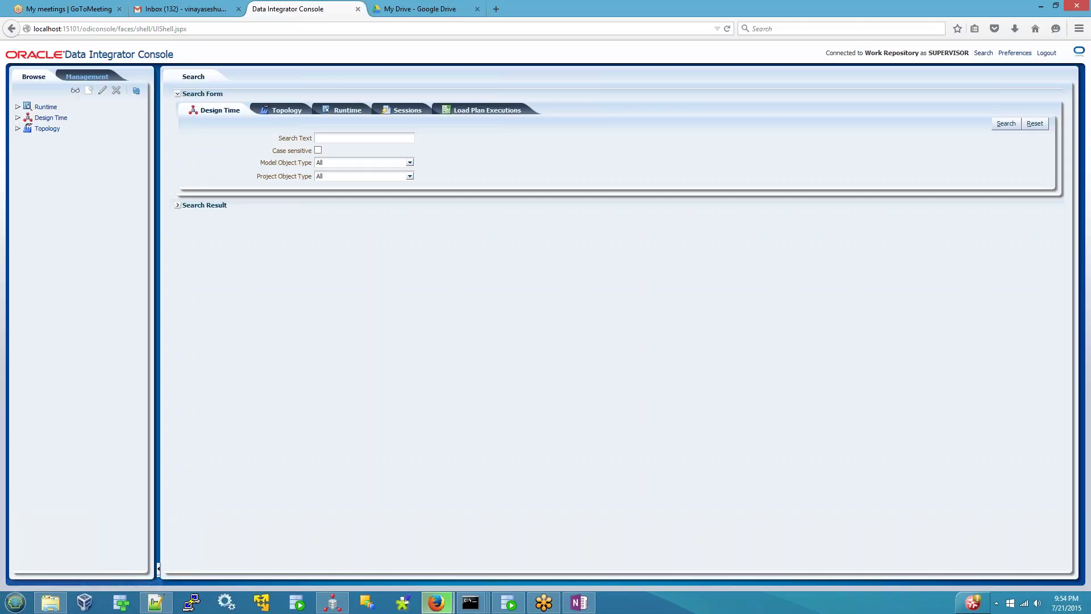
click(86, 76)
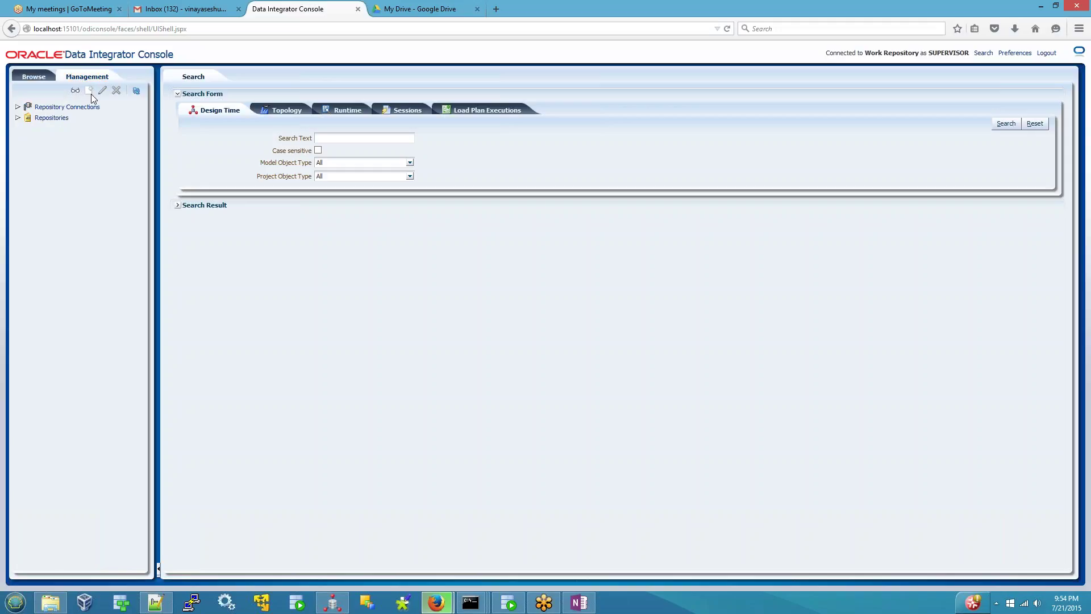
click(46, 120)
click(18, 118)
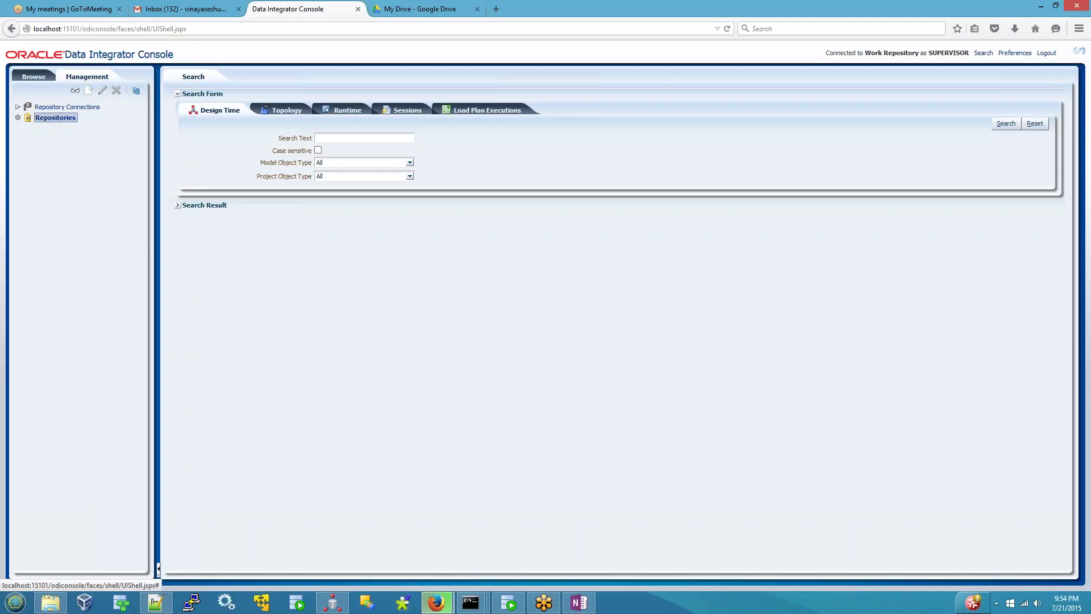
click(27, 128)
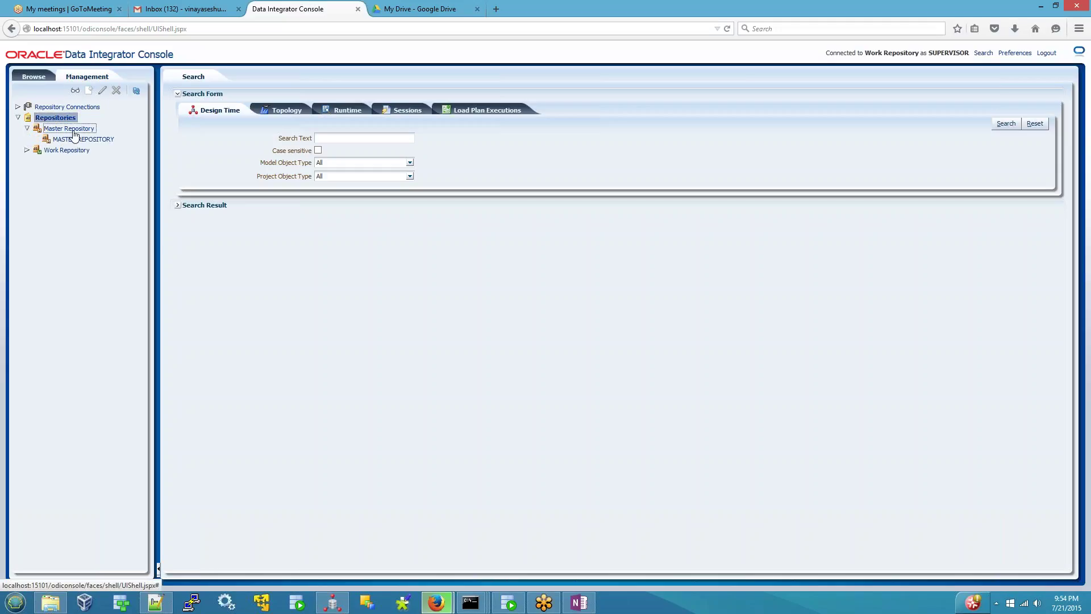
right_click(74, 129)
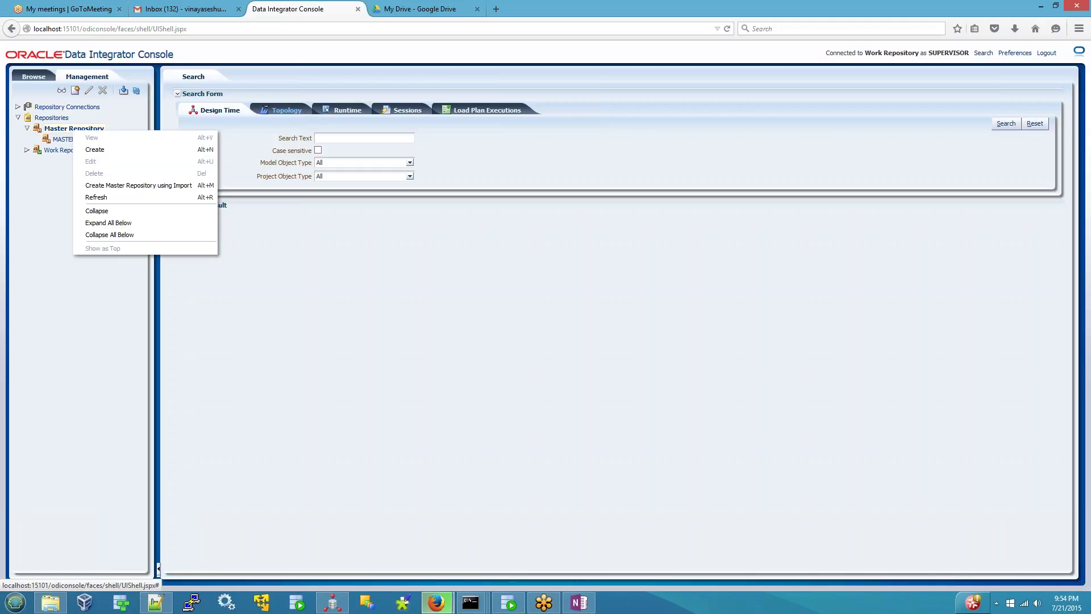
- View the Topology, Runtime, Sessions and Load Plan Executions search forms and the Browse tree
click(305, 110)
click(340, 110)
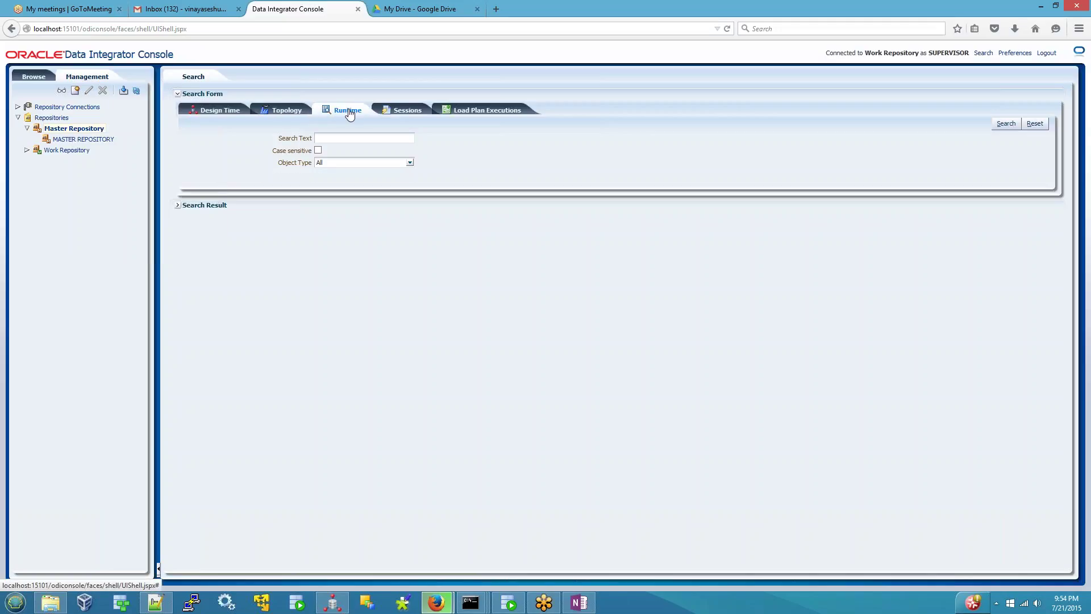
click(404, 110)
click(463, 113)
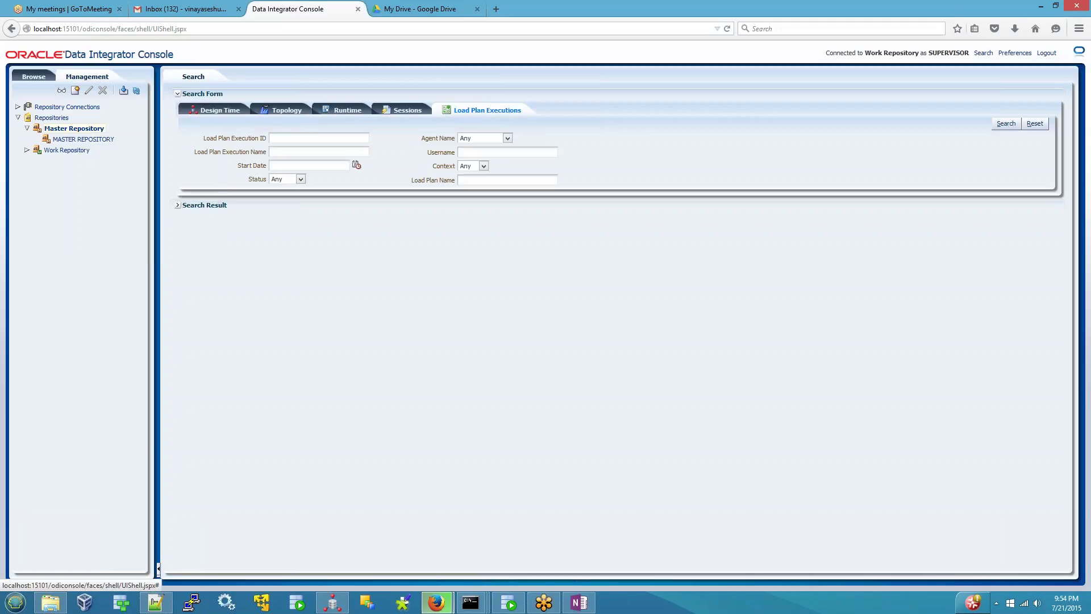
click(33, 80)
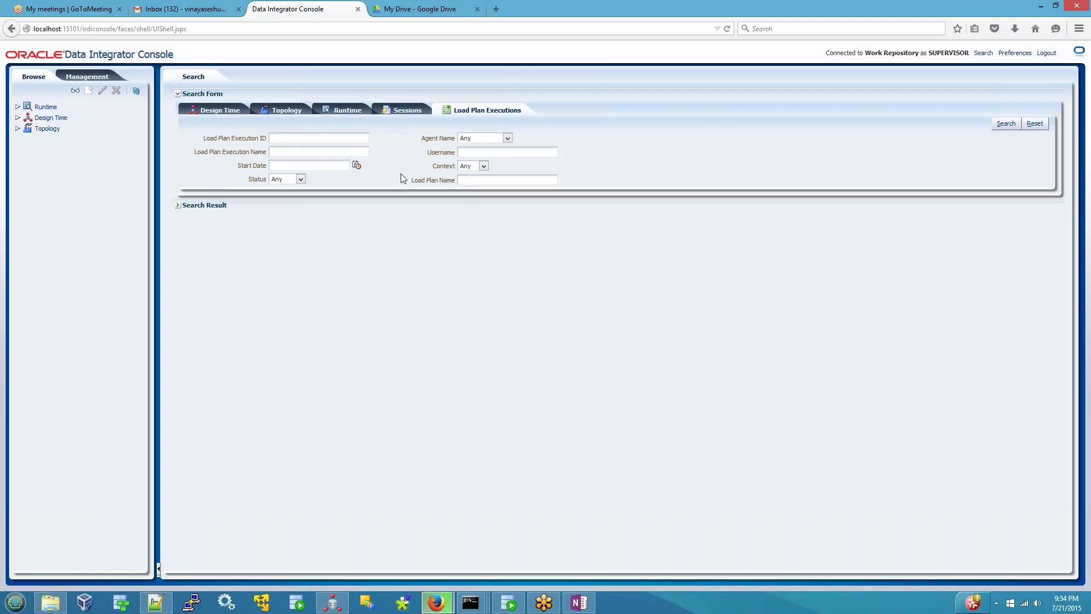
click(578, 602)
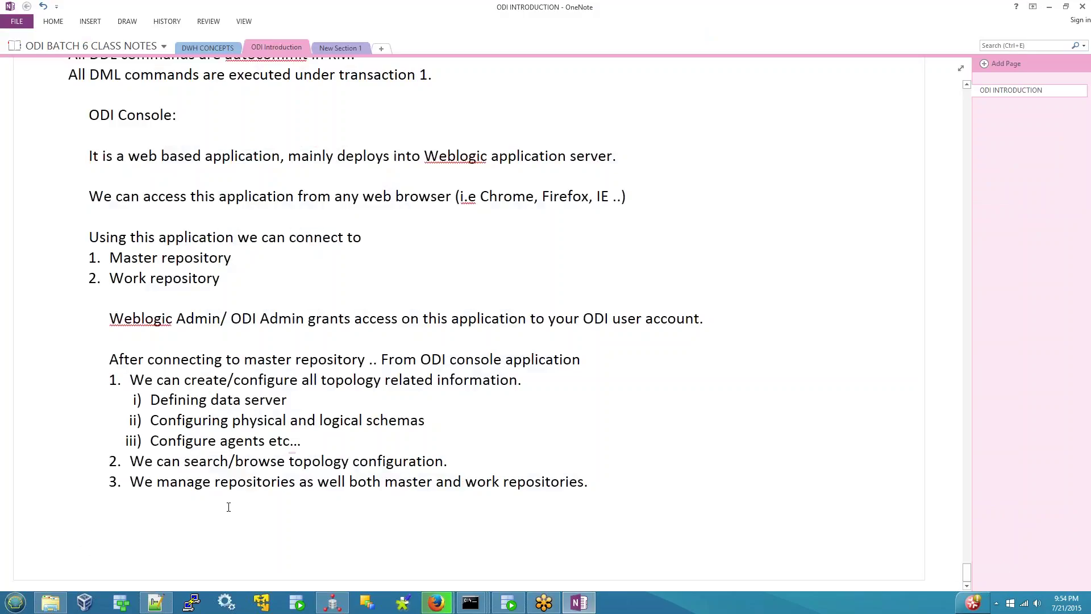
- Add the heading 'After connecting to work repository from odi console' with blank lines below
text(after connecting)
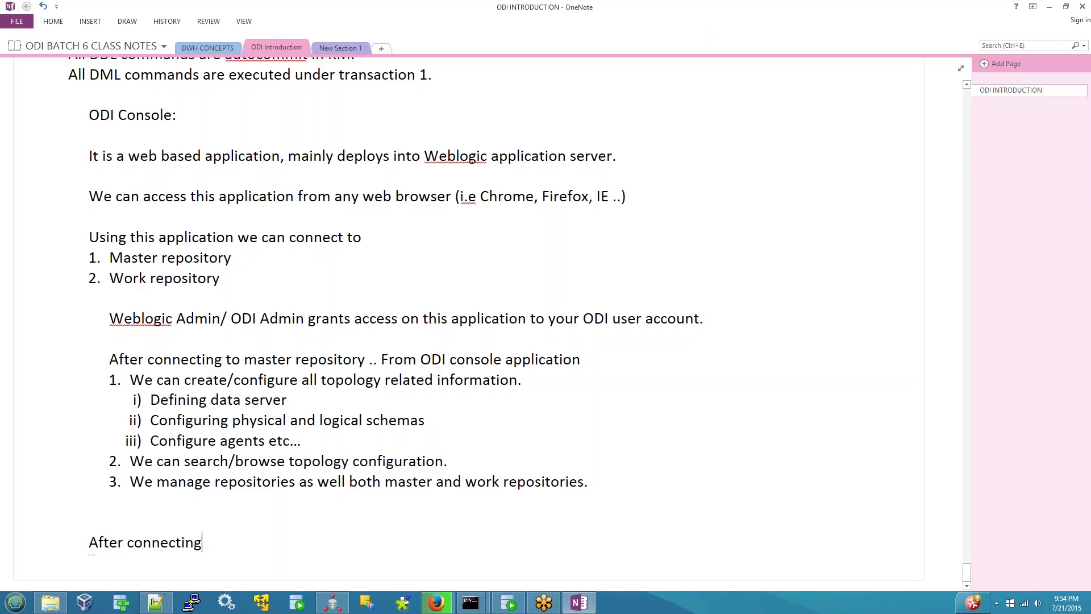
text( to work repository )
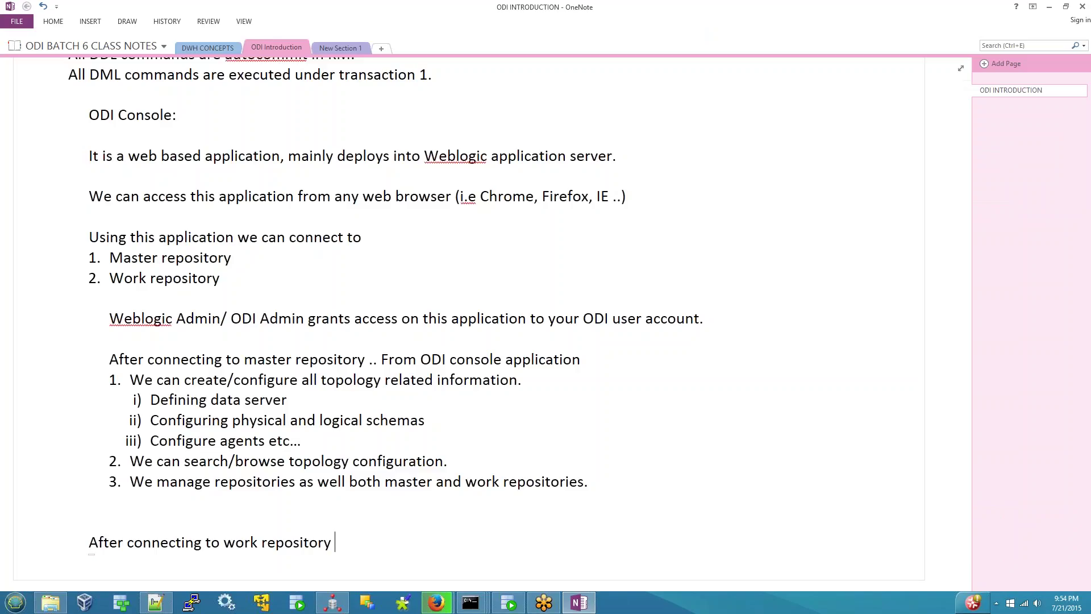
text(frm)
text(om odi co)
text(nsi)
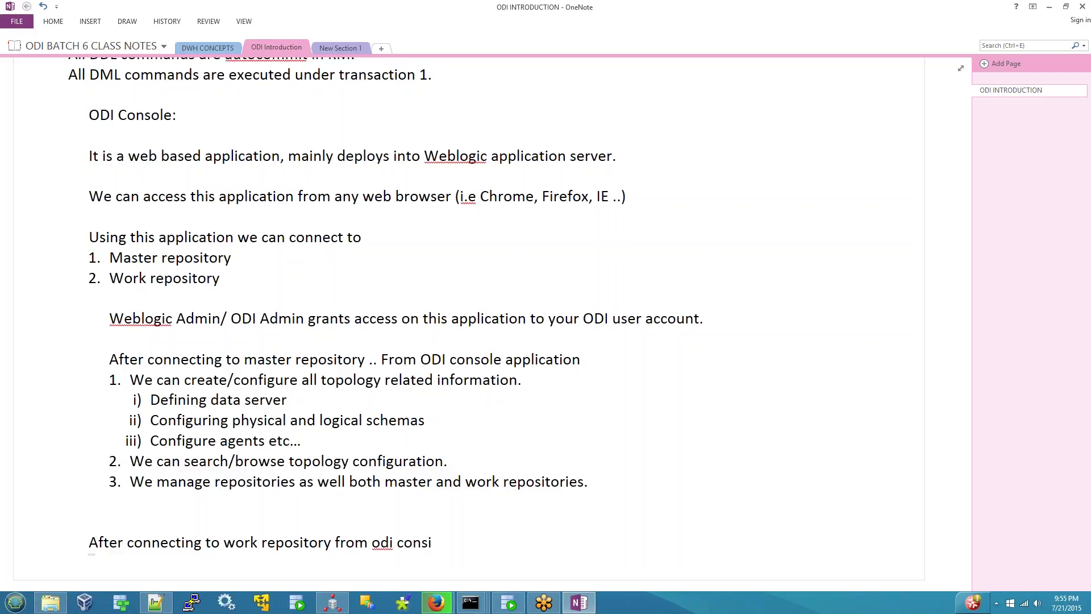
key(BackSpace)
text(ole)
key(Return)
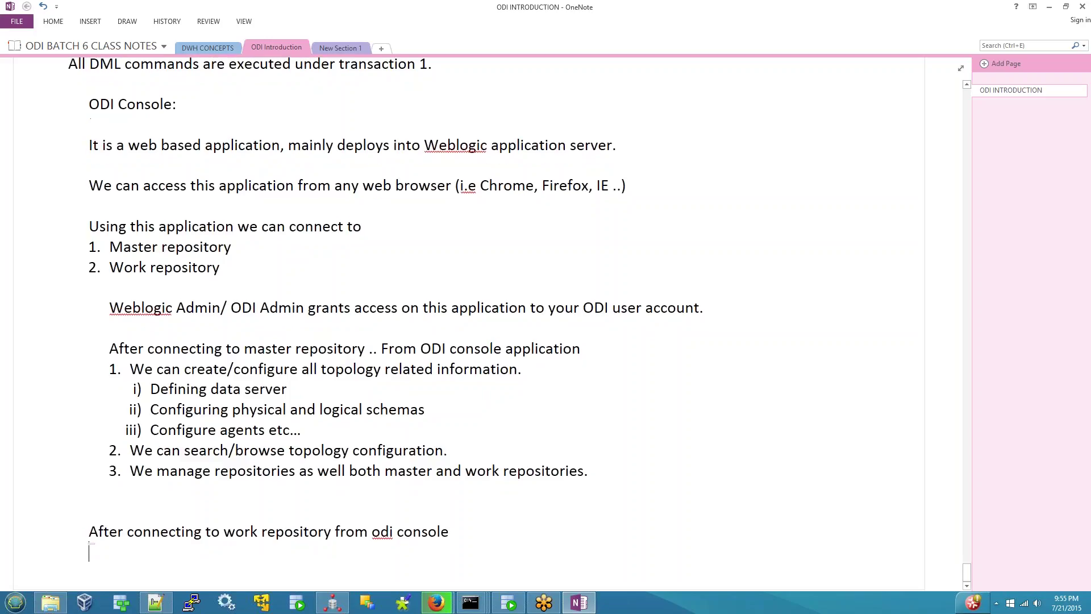
key(Return)
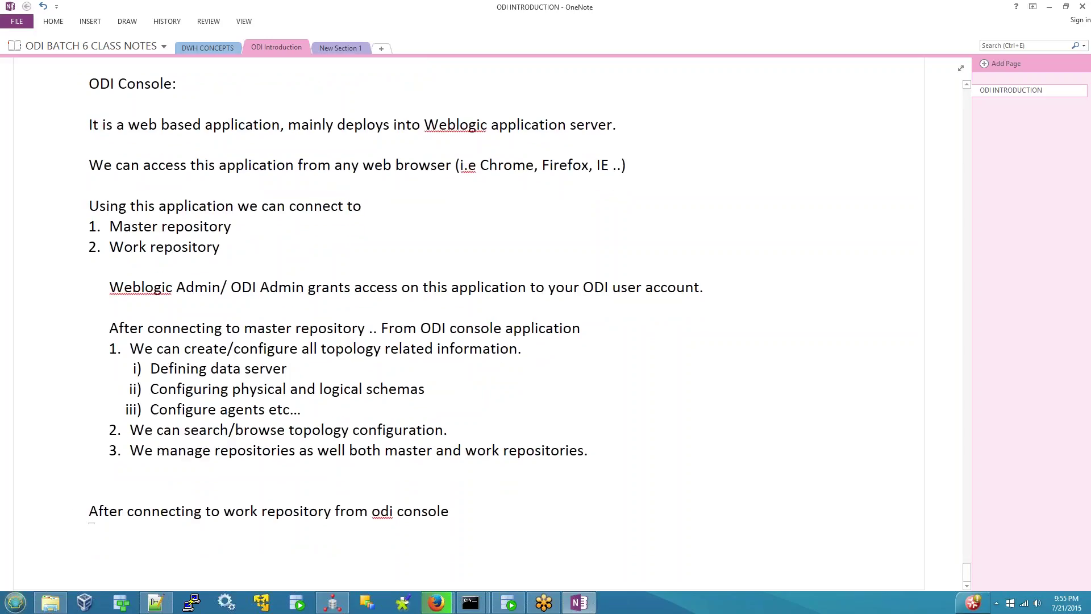
- Glance at the Data Integrator Console in Firefox and come back to the notes
click(436, 603)
click(364, 500)
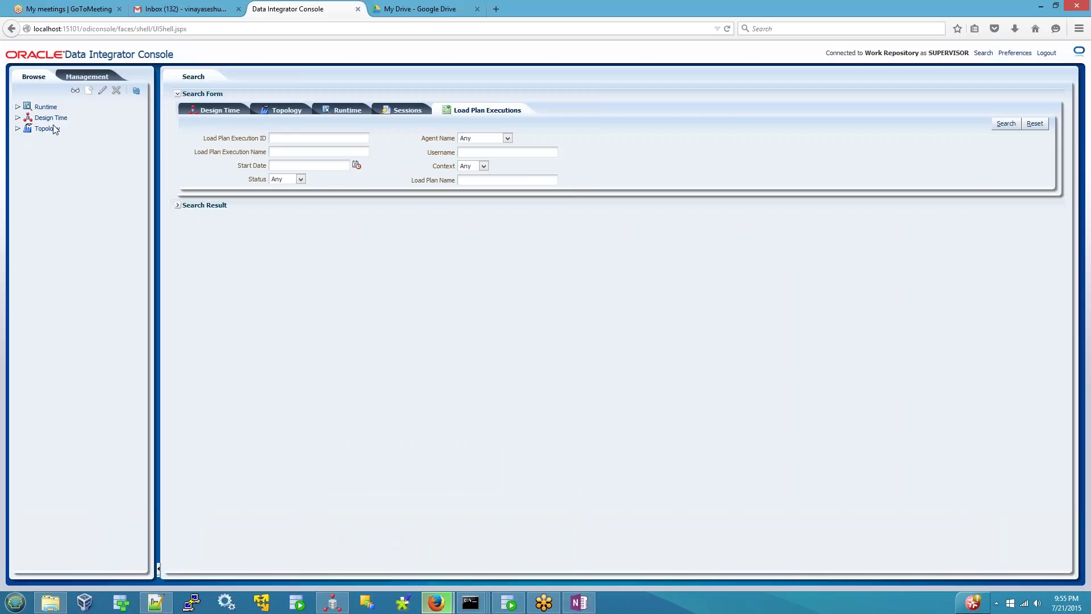
click(575, 605)
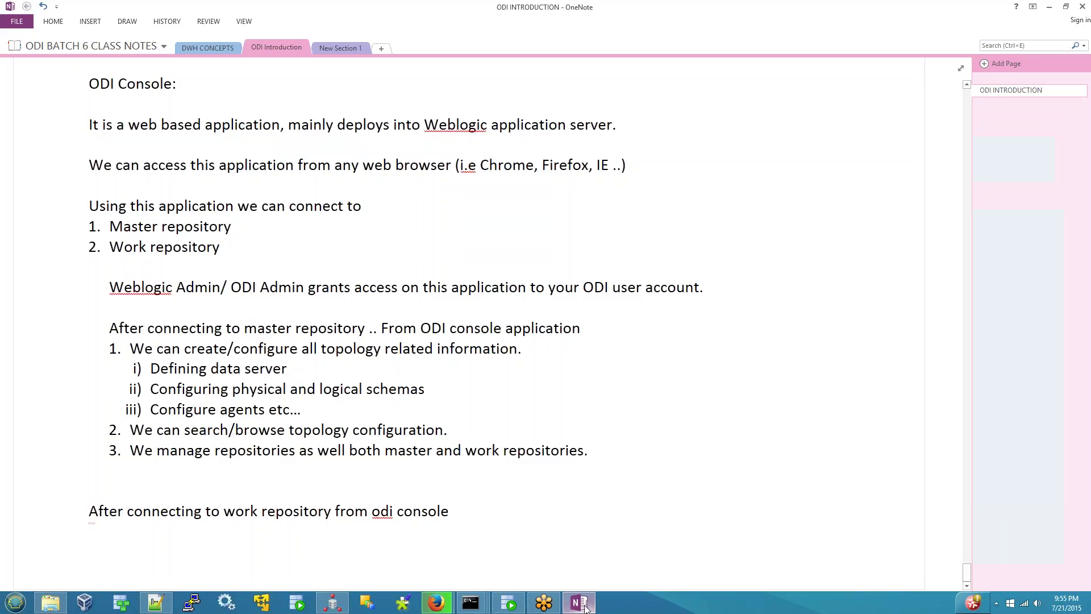
- List numbered items 'Runtime', 'Design time' and 'Topology' under the heading, fixing typos
text(1. runtime)
key(Return)
text(2.)
key(BackSpace)
key(BackSpace)
text(d)
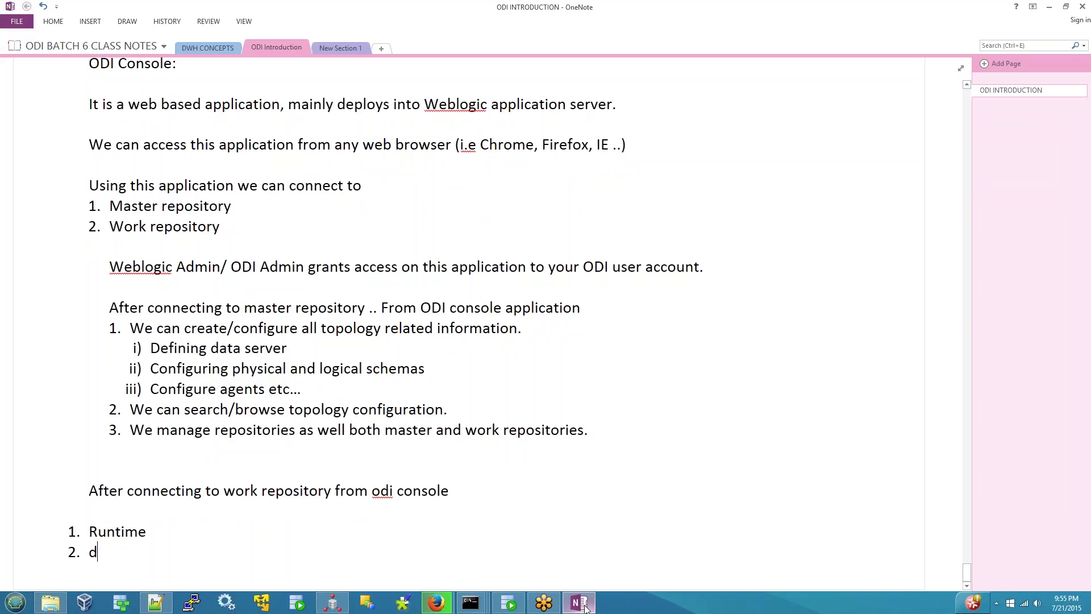
text(esignt ime)
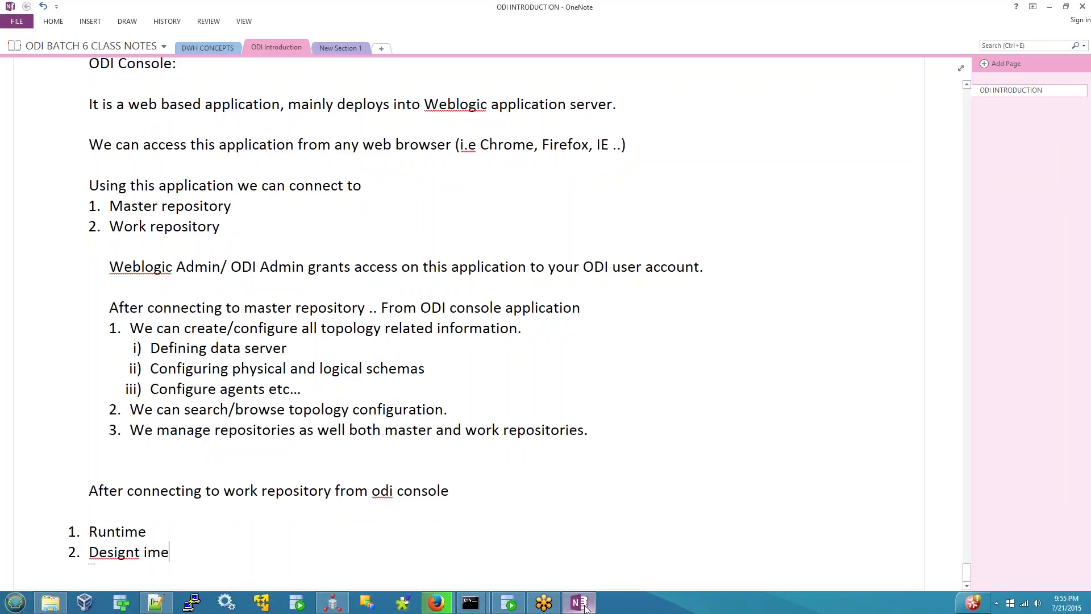
key(BackSpace)
key(BackSpace)
key(BackSpace)
key(BackSpace)
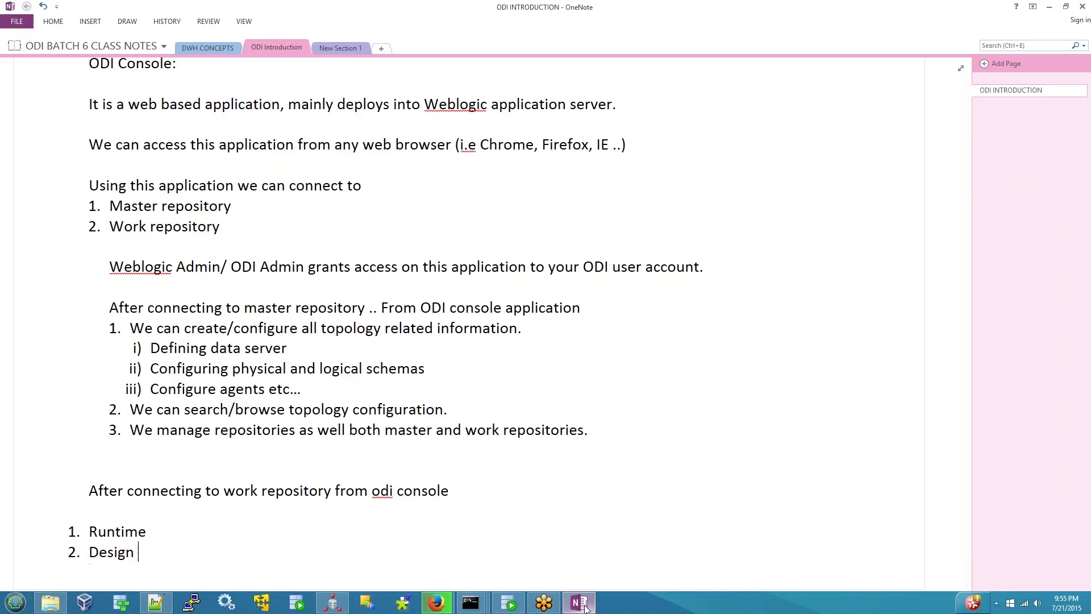
text(time)
key(Return)
text(top)
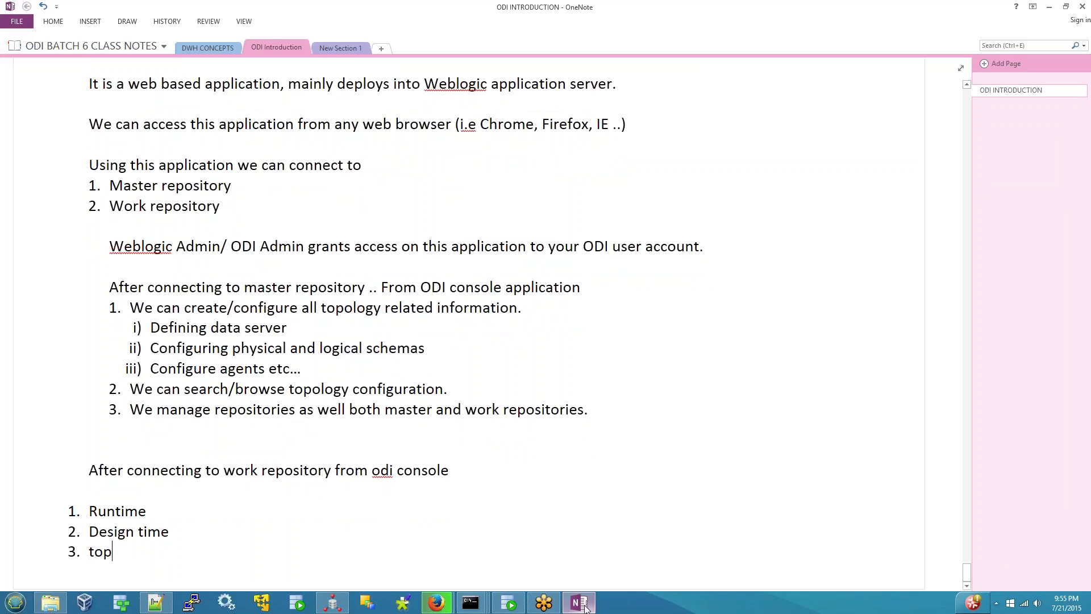
text(logy)
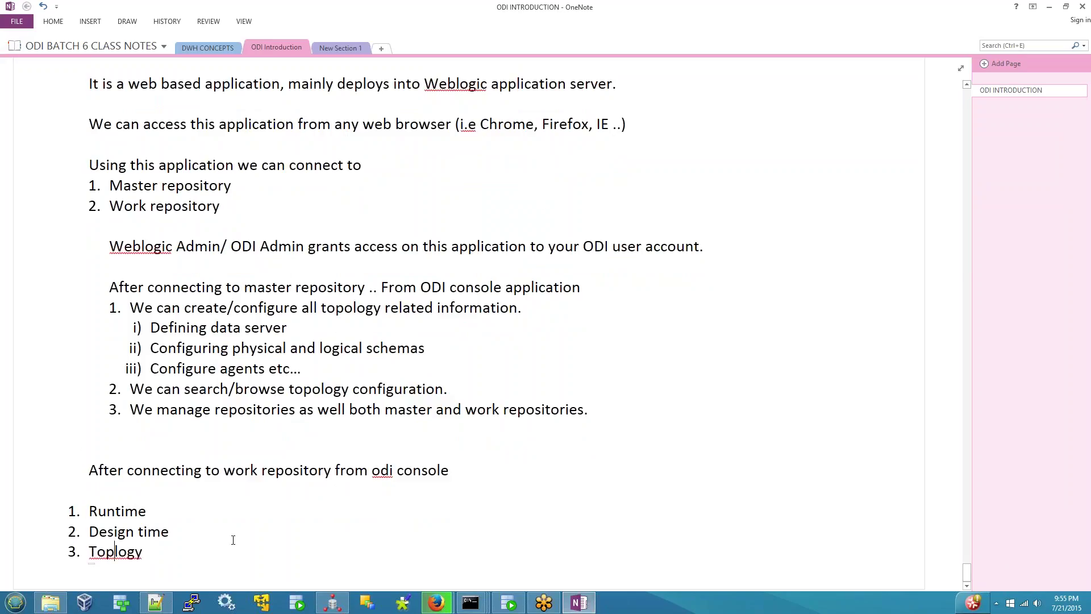
key(Left)
key(Left)
key(Left)
key(Left)
key(Left)
- Finish 'Topology', then expand Runtime > Scenarios/Load Plans > Scenarios and widen the browse panel
text(o)
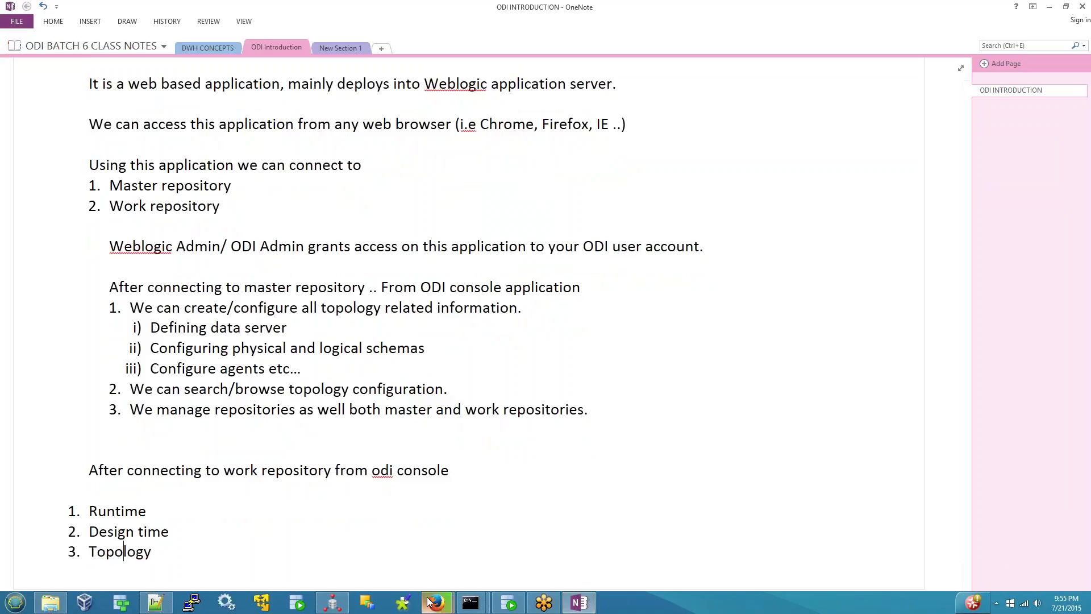
mouse_move(436, 601)
click(385, 502)
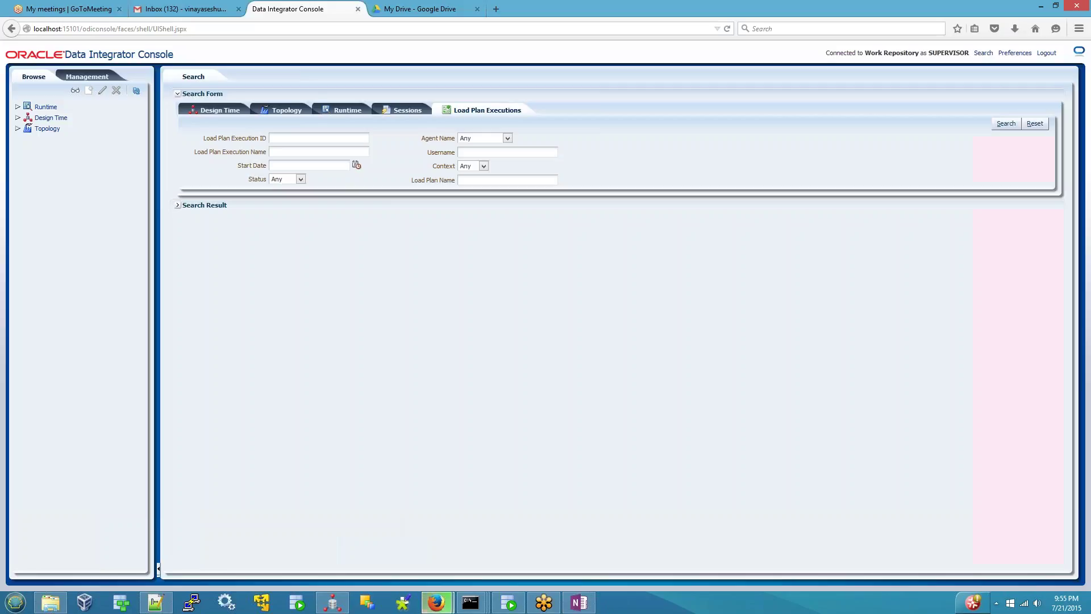
click(18, 107)
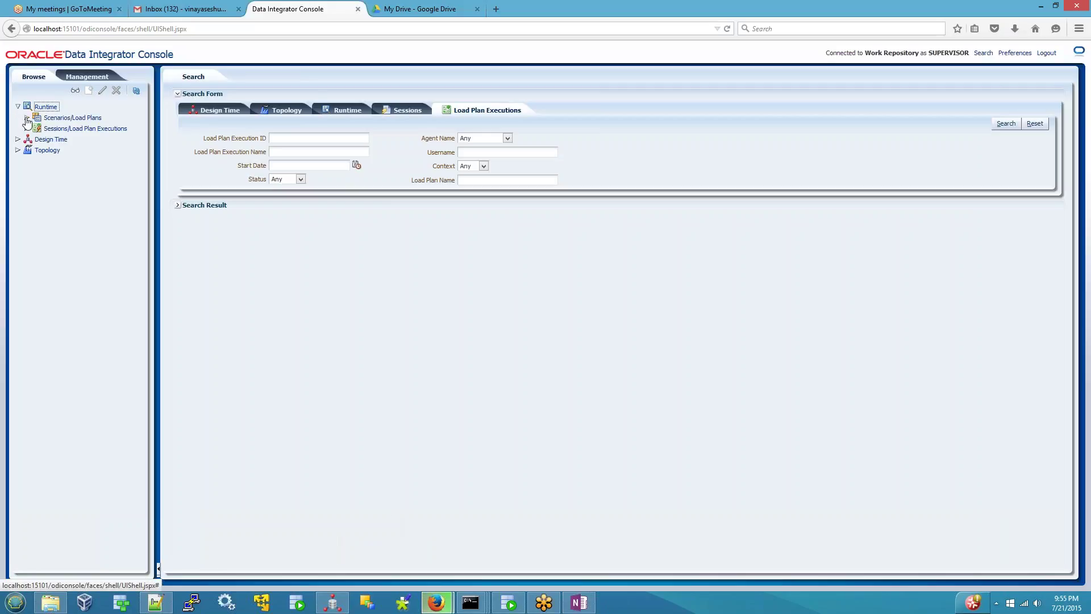
click(26, 117)
click(36, 128)
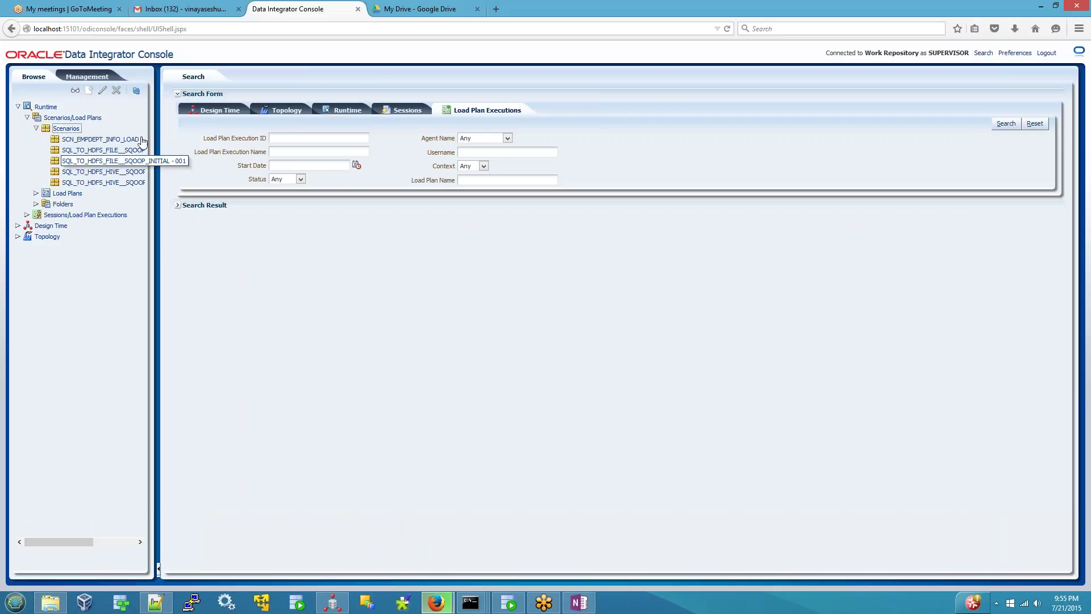
drag(160, 127, 260, 128)
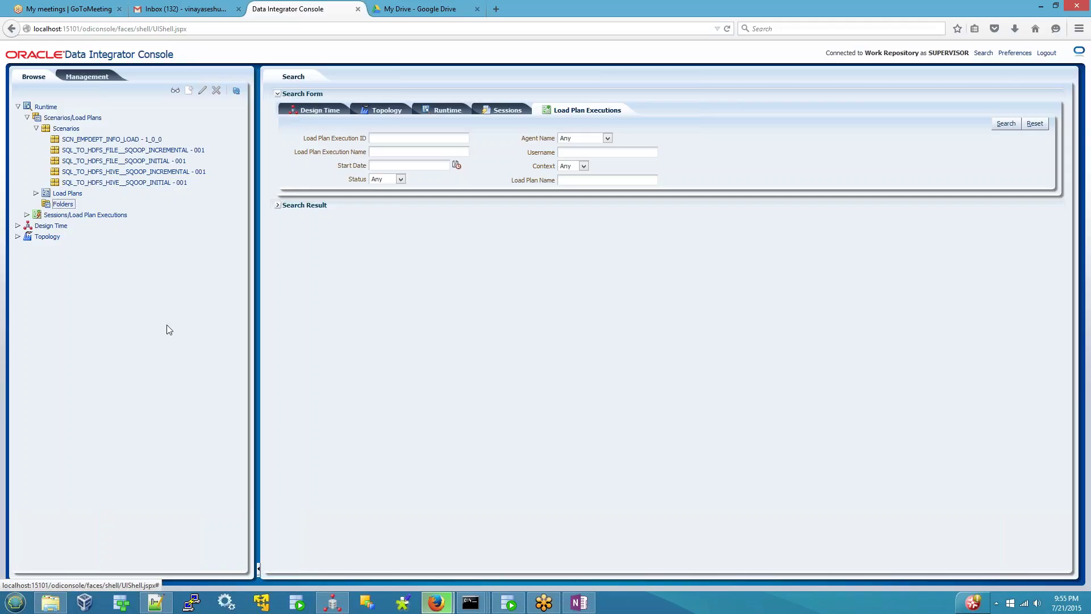
- Re-expand Scenarios and step through all five scenarios, starting with SCN_EMPDEPT_INFO_LOAD
click(42, 194)
click(37, 132)
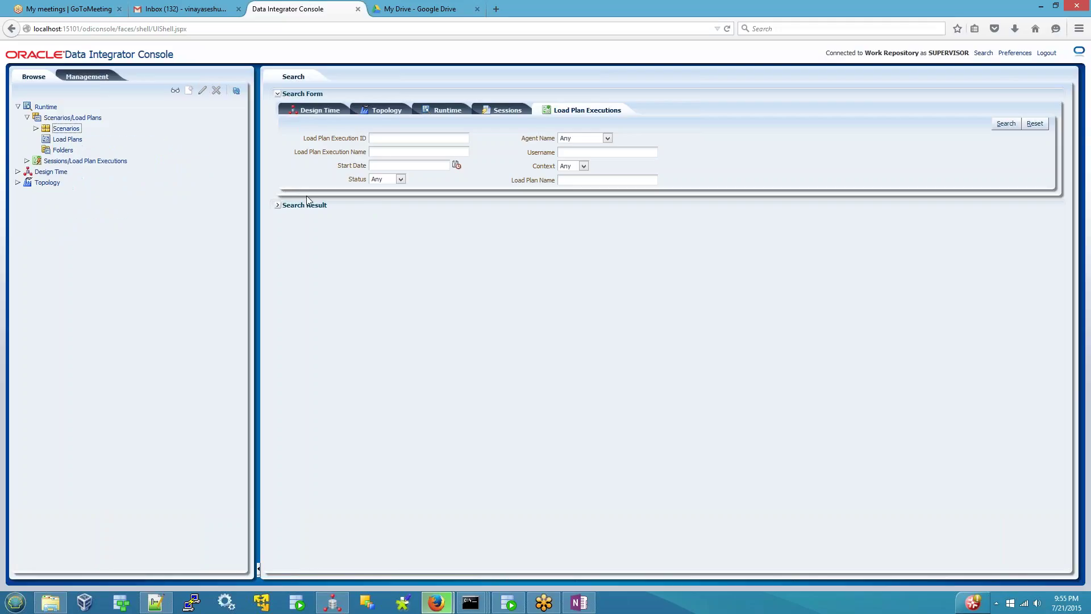
click(37, 131)
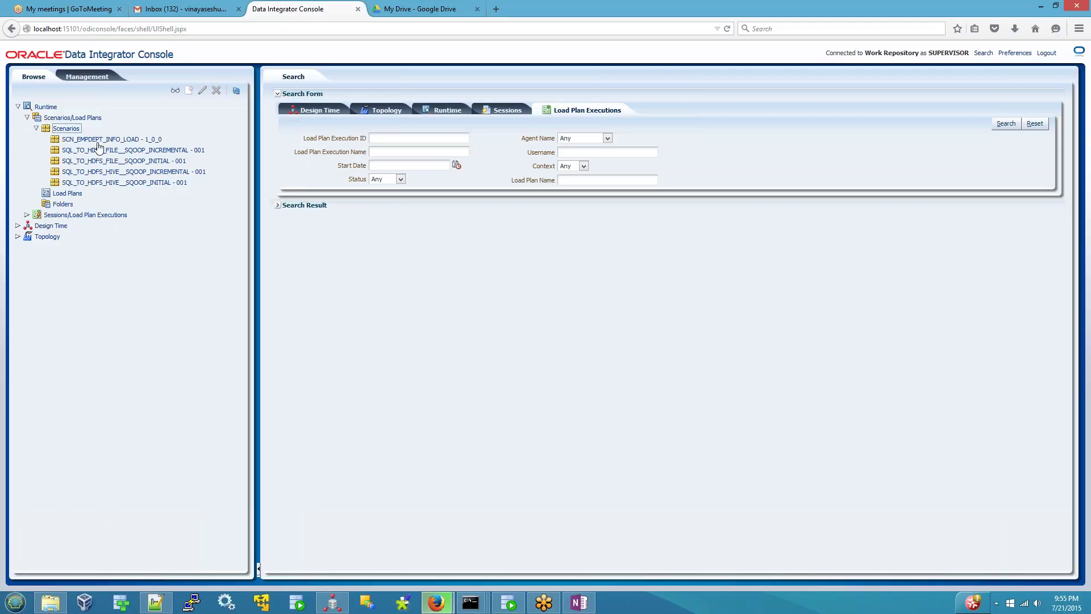
click(98, 139)
click(103, 150)
click(104, 163)
click(105, 172)
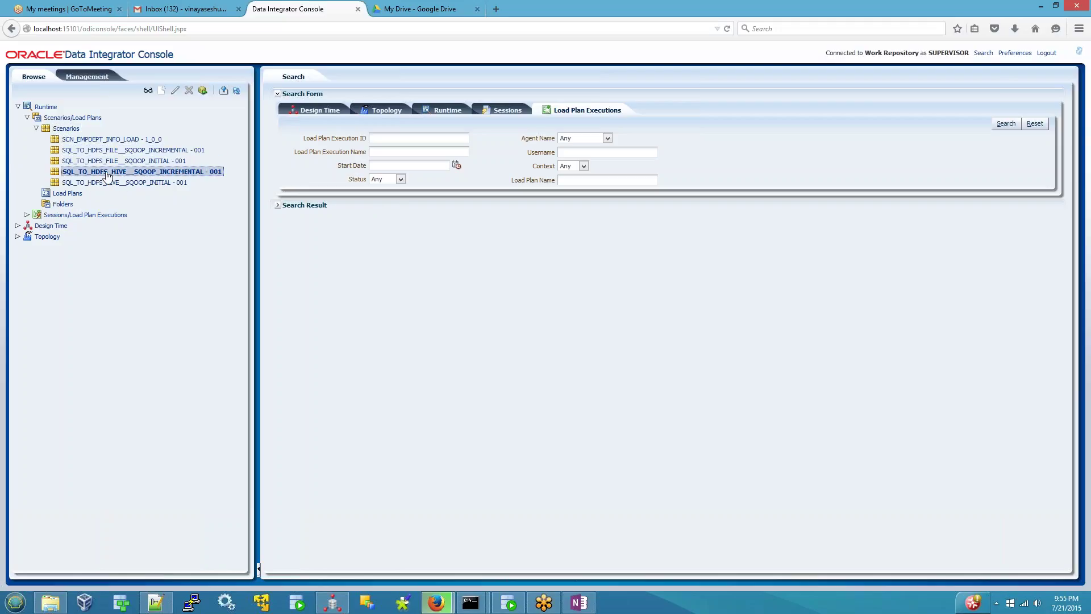
click(106, 183)
- In ODI Studio's Designer, expand PKG_EMPDEPT_INFO_LOAD to its SCN_EMPDEPT_INFO_LOAD Version 1_0_0 scenario
click(335, 604)
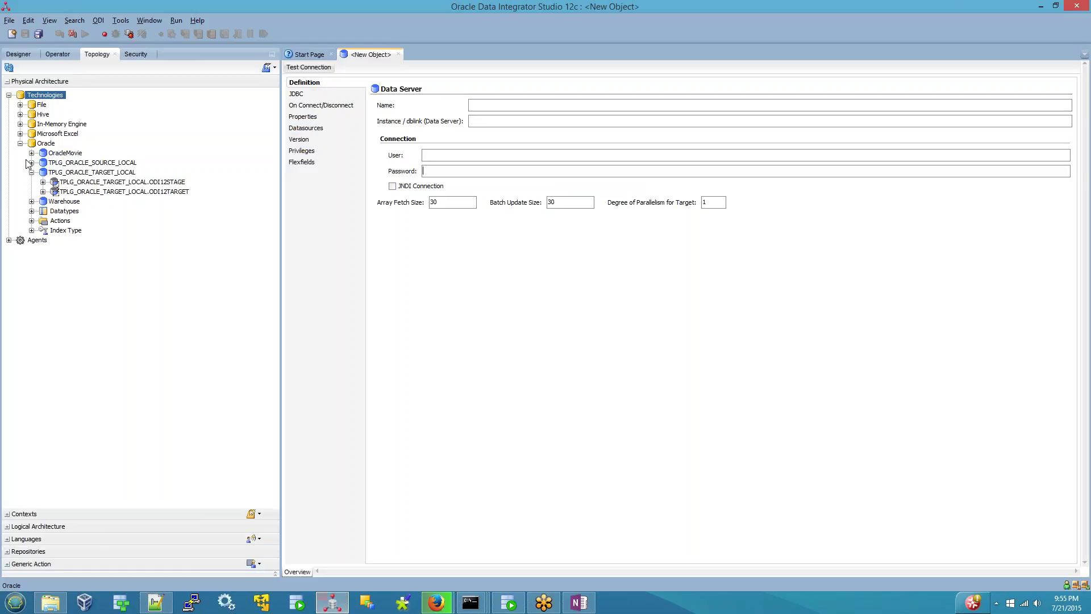
click(17, 54)
click(32, 153)
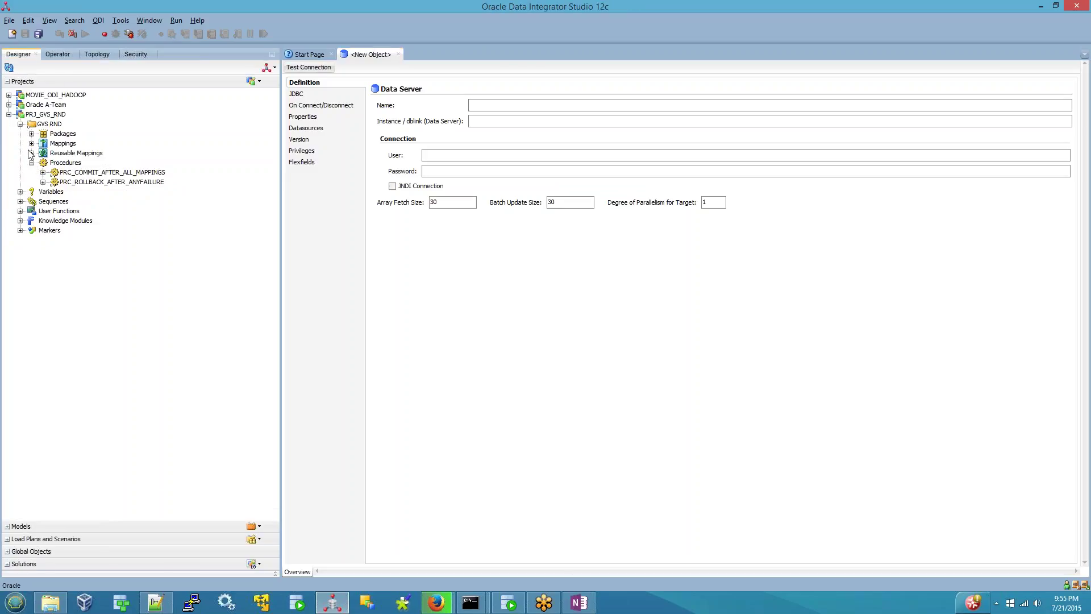
click(32, 134)
click(43, 143)
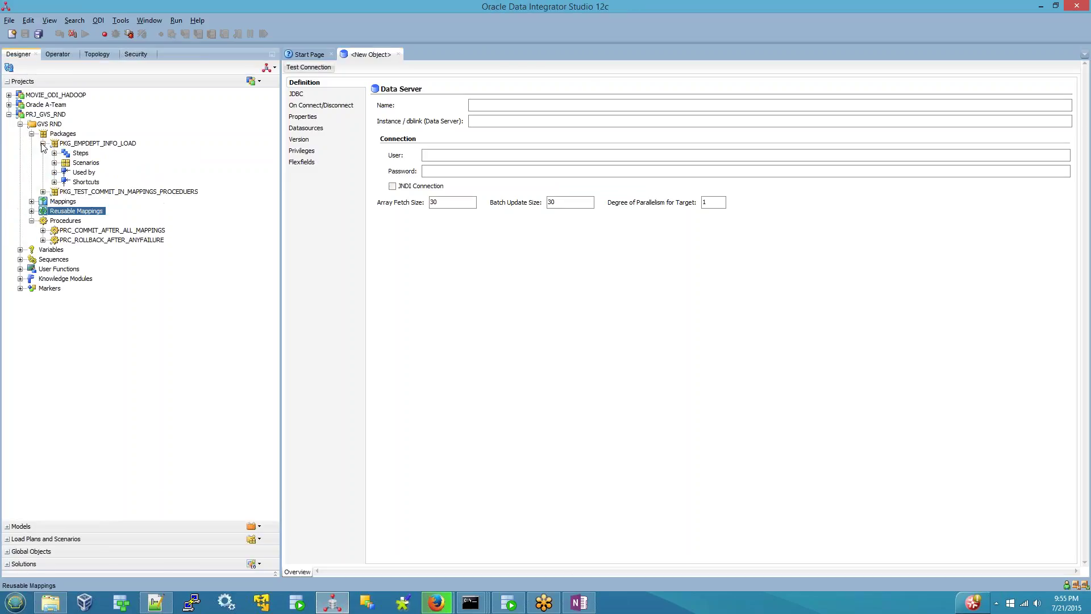
click(55, 163)
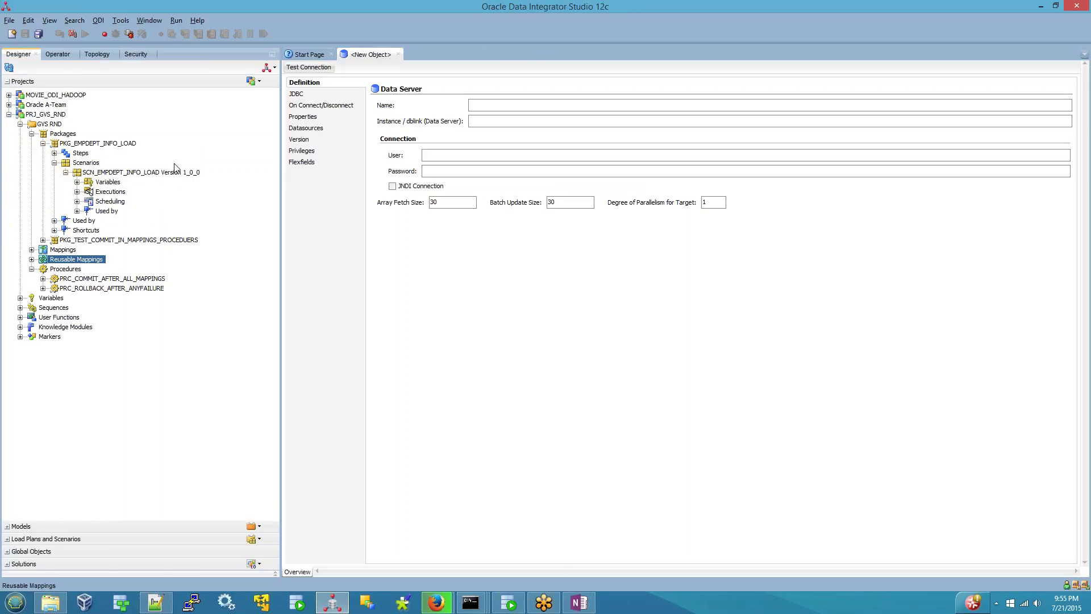
click(168, 175)
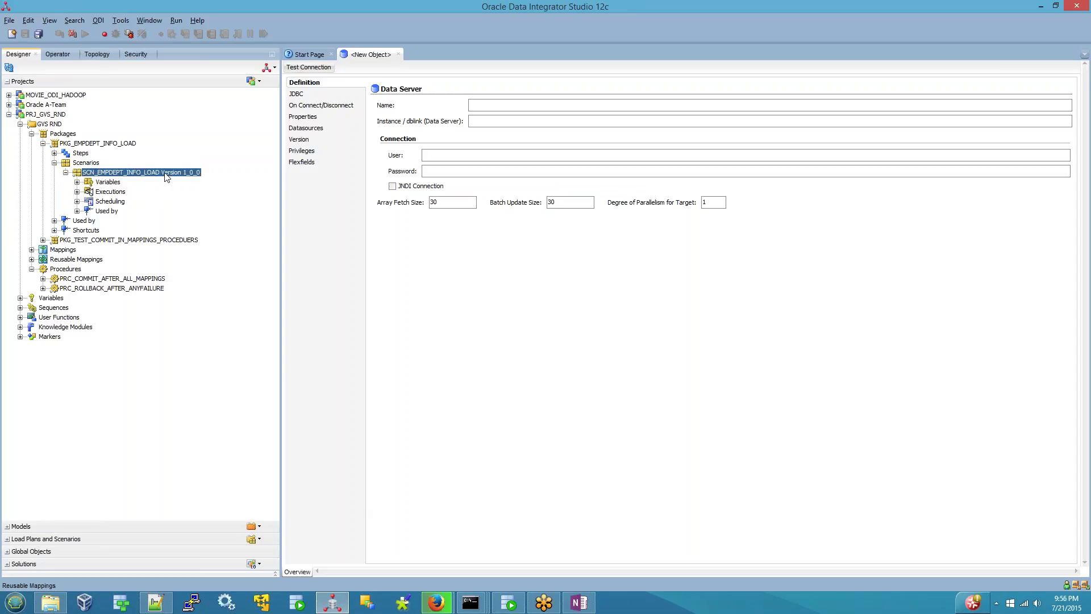
- Check PKG_TEST_COMMIT_IN_MAPPINGS_PROCEDURES scenarios and expand MOVIE_ODI_HADOOP > SQL to HDFS (Sqoop)
click(44, 240)
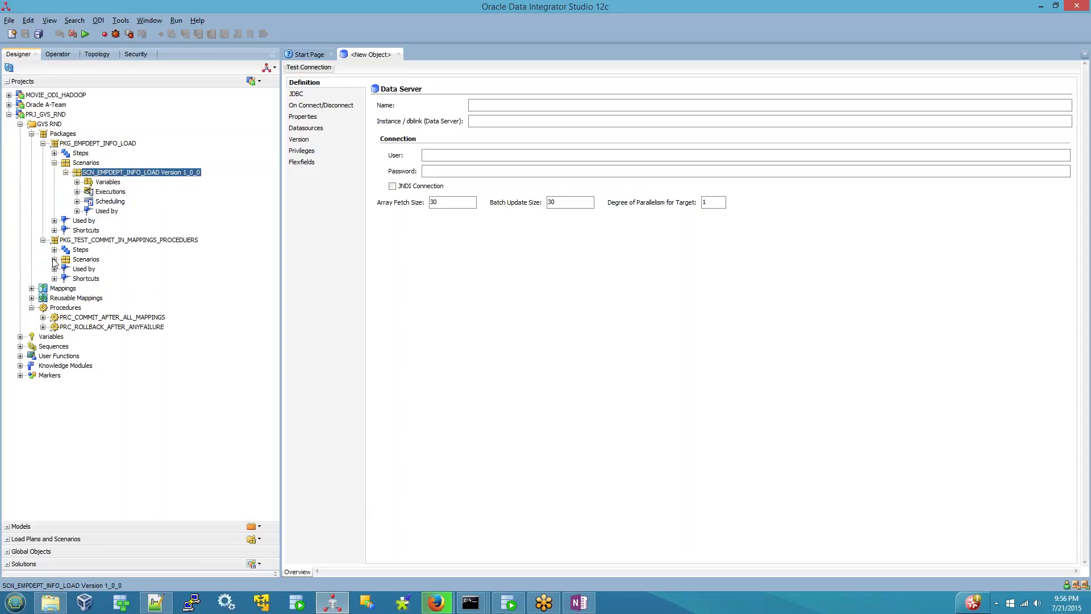
click(54, 259)
click(8, 95)
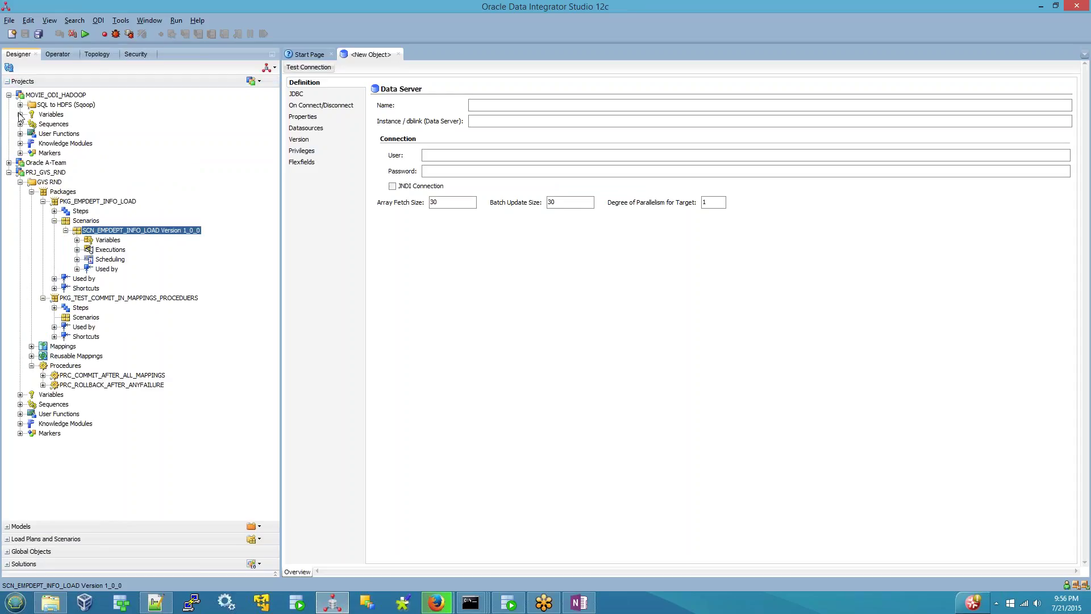
click(20, 104)
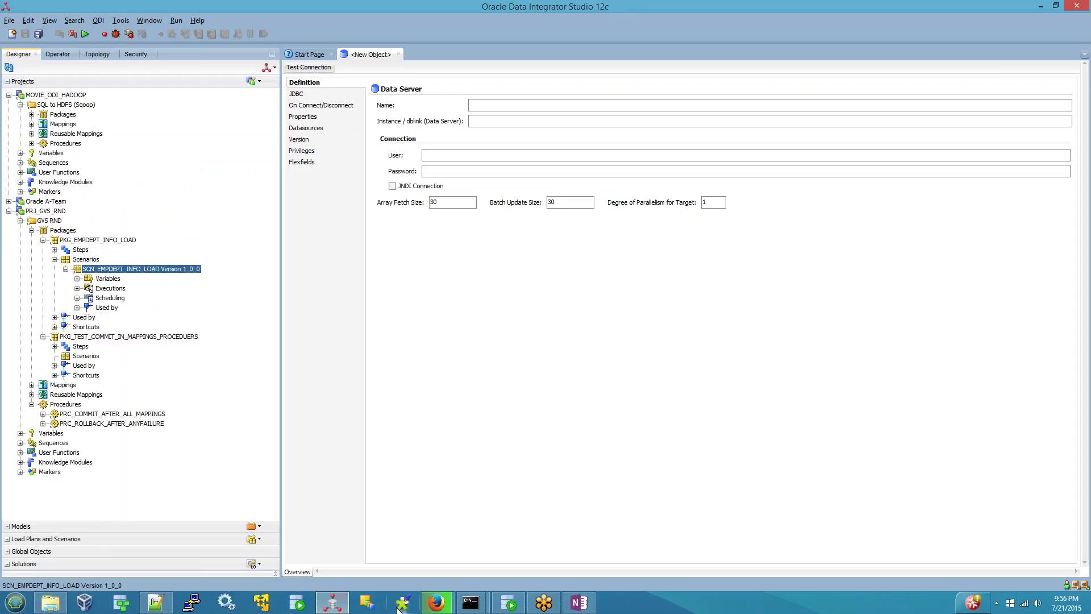
- Back in the web console, refresh the SCN_EMPDEPT_INFO_LOAD - 1_0_0 scenario
mouse_move(437, 601)
click(381, 512)
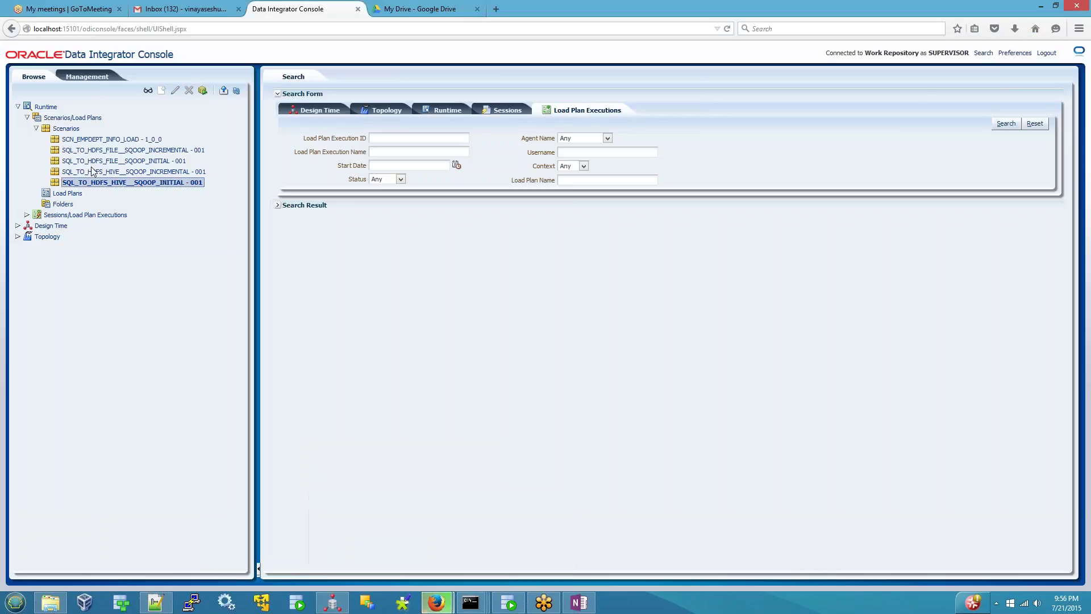
click(94, 142)
right_click(100, 140)
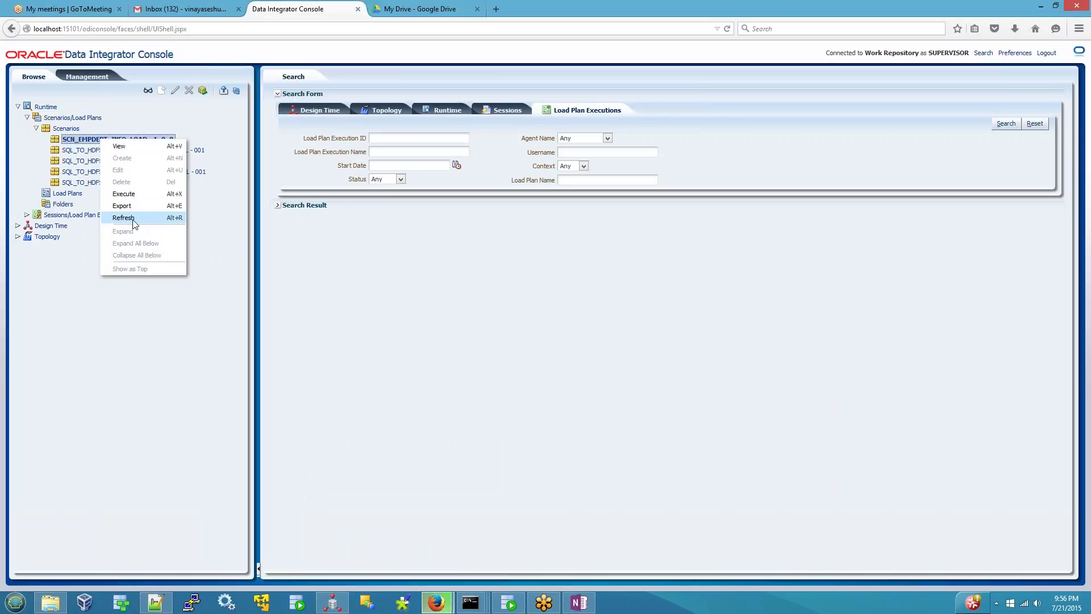
click(135, 223)
- Open the scenario's Execute settings and cancel without running it
right_click(139, 140)
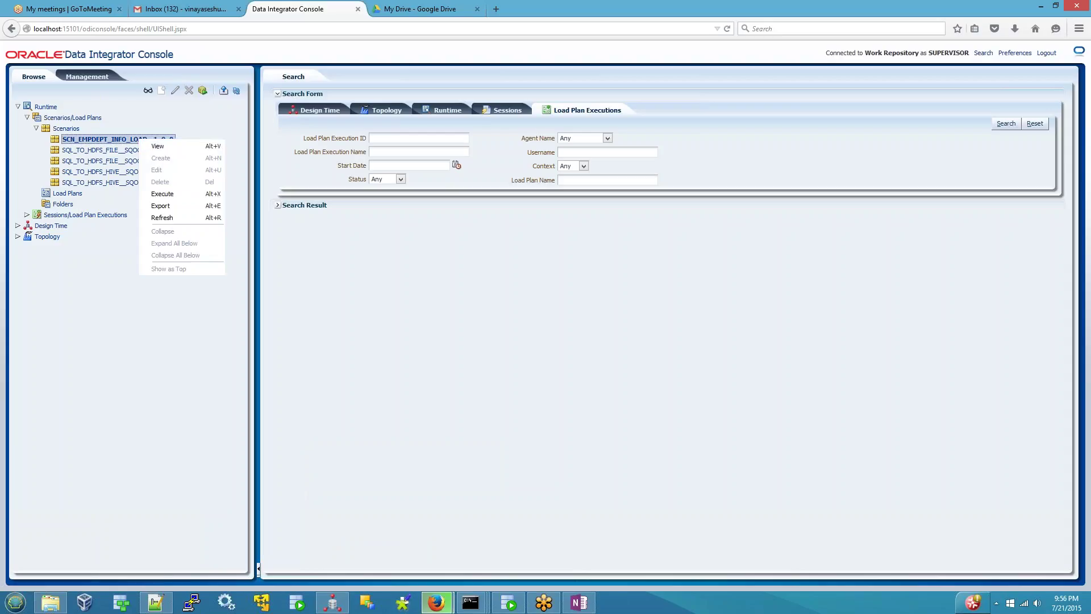
click(162, 197)
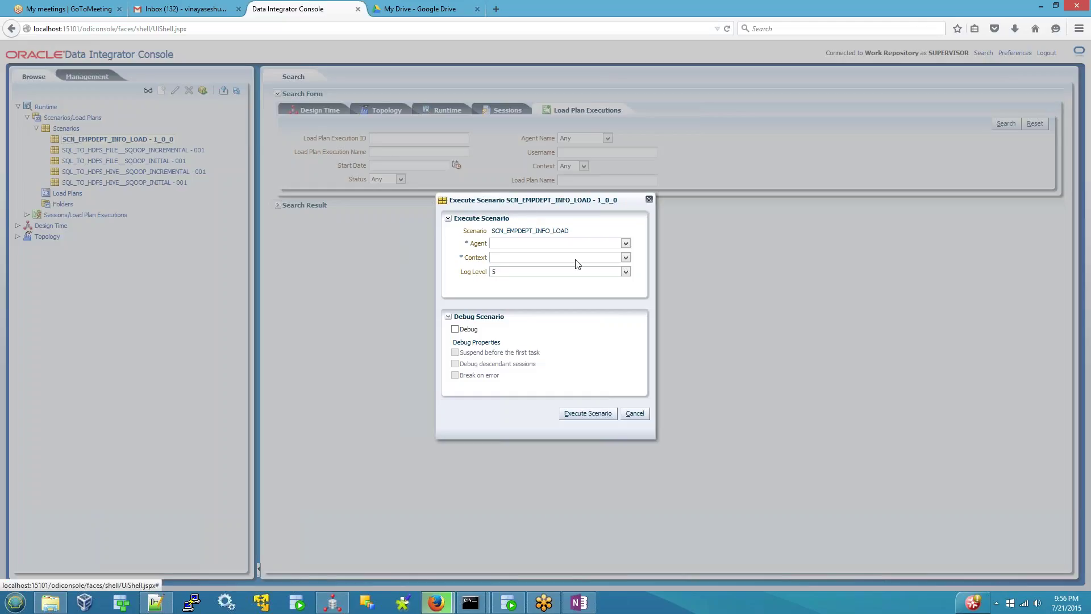
click(634, 413)
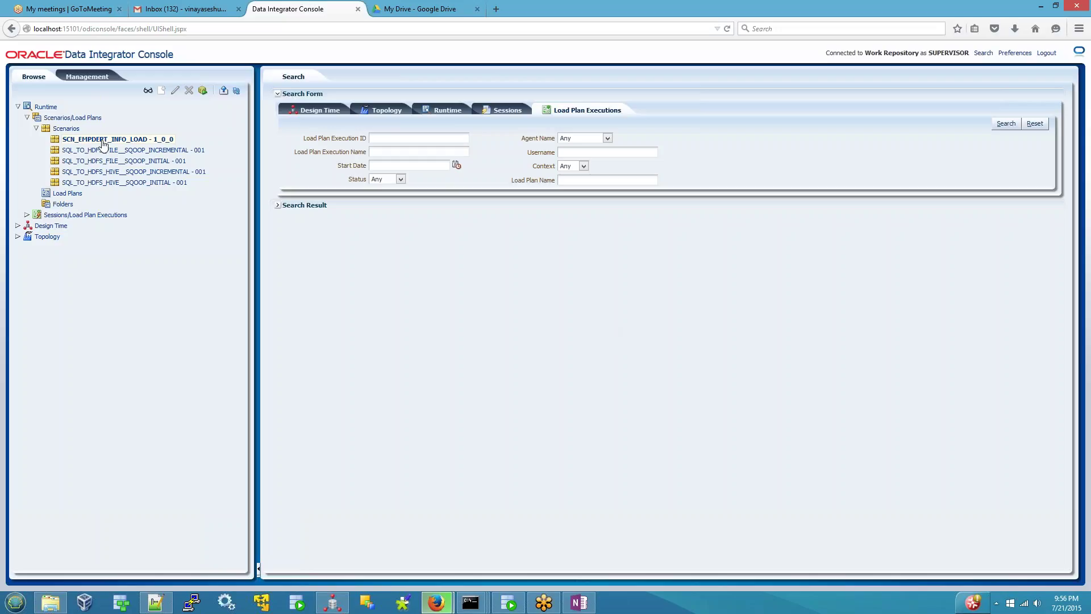
click(578, 603)
- Extend the Runtime item with 'secnarions , load plans and scenario folder', then return to the console
scroll(279, 512, down, 1)
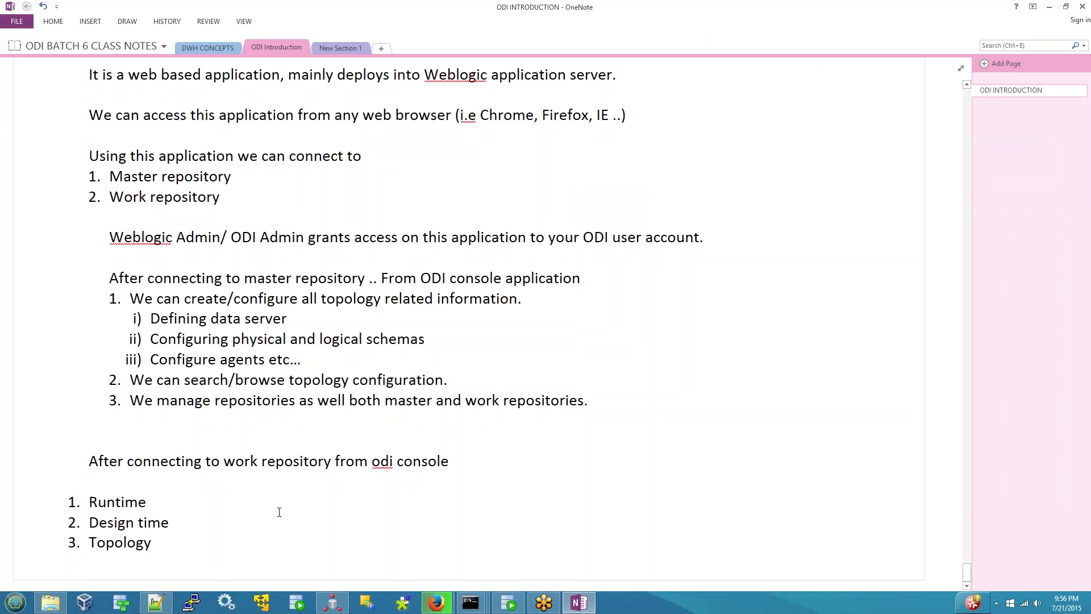
text(secnarions)
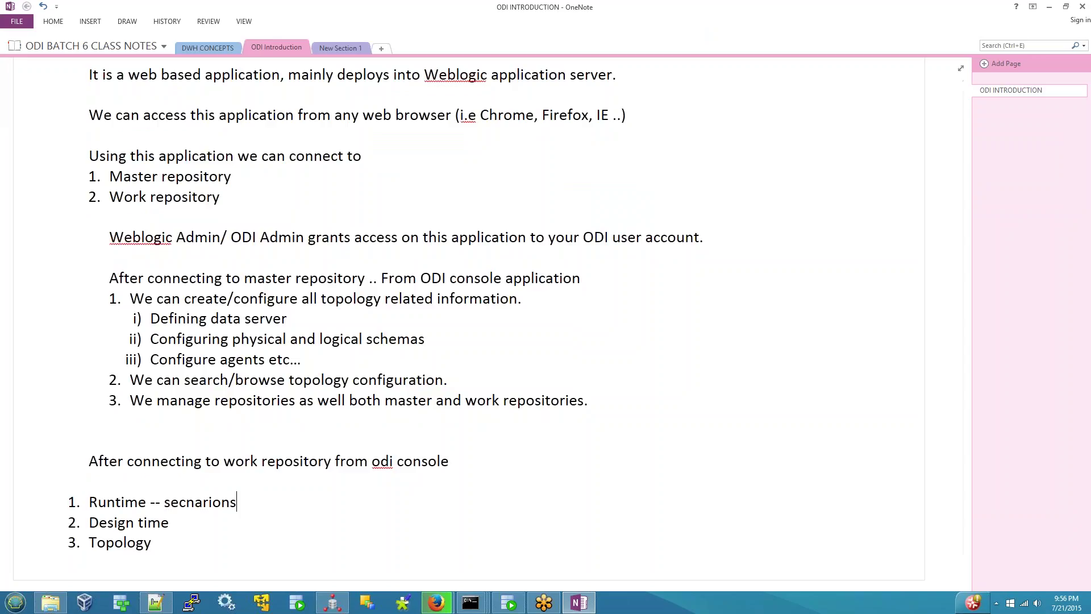
text( , load plans and sc)
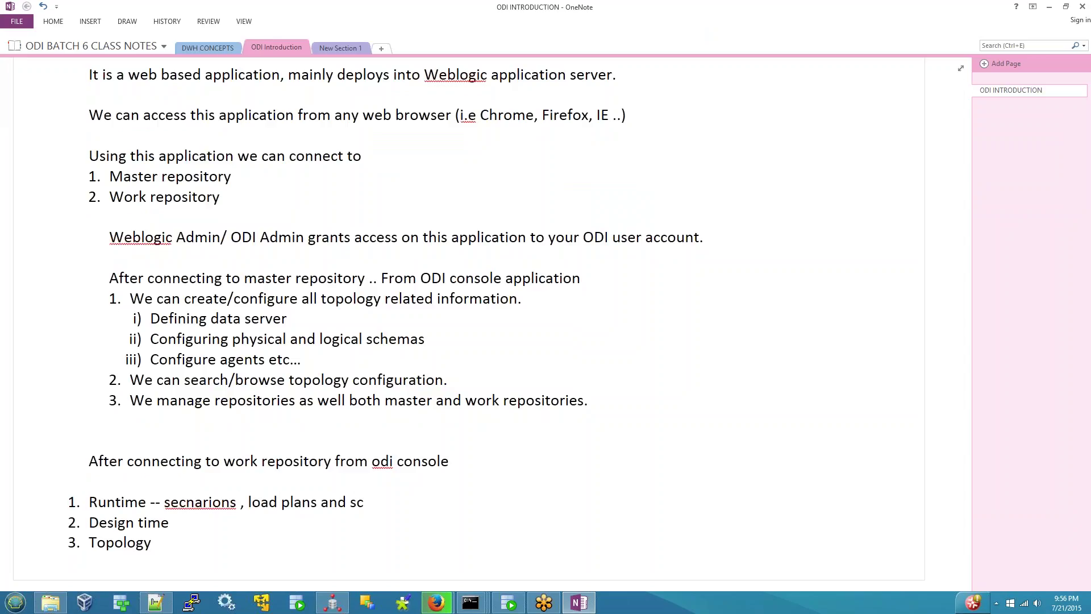
text(hen)
key(BackSpace)
key(BackSpace)
key(BackSpace)
text(enario folde)
mouse_move(436, 602)
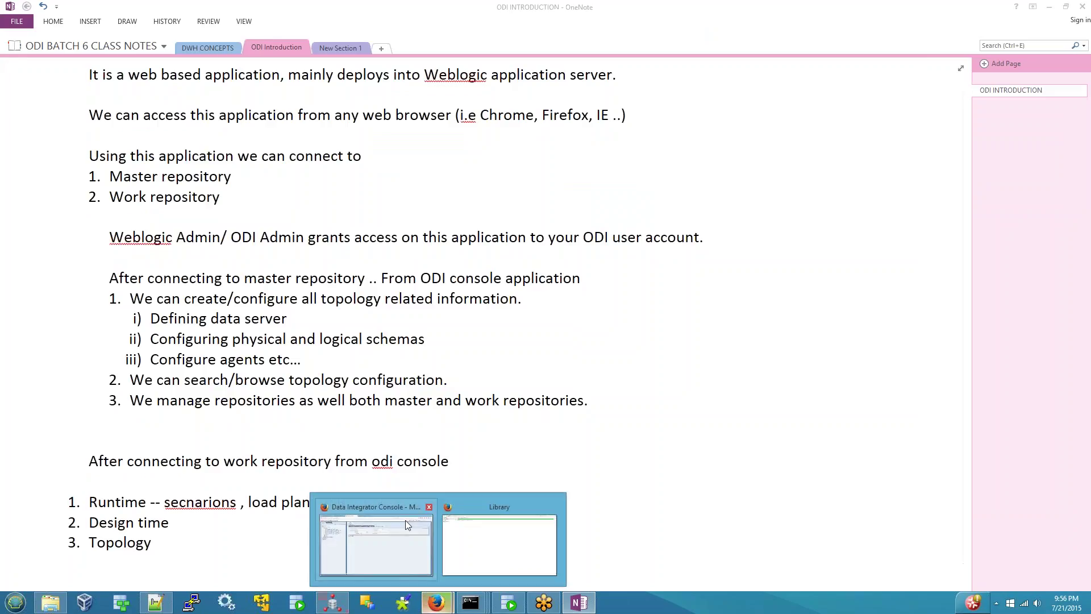
click(403, 509)
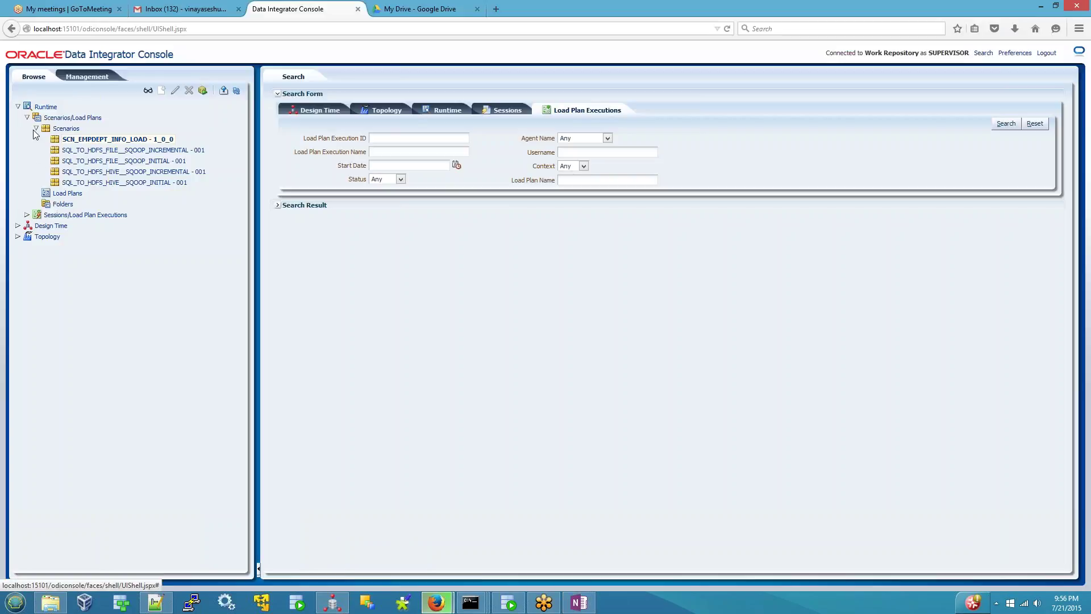
- Collapse the Scenarios list and expand Sessions/Load Plan Executions in the Runtime tree
click(66, 128)
click(26, 117)
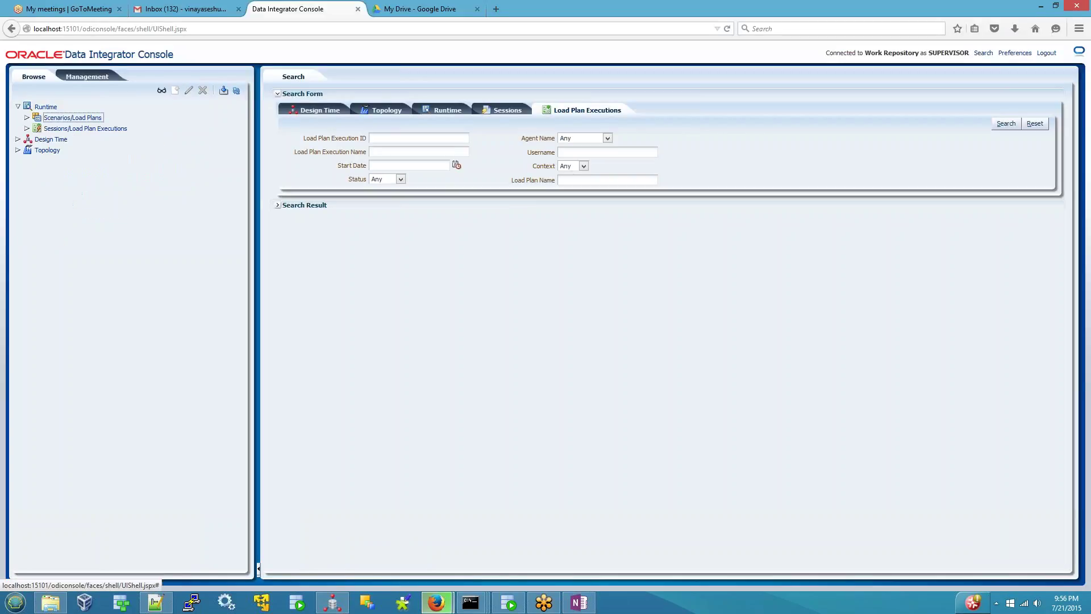
click(27, 117)
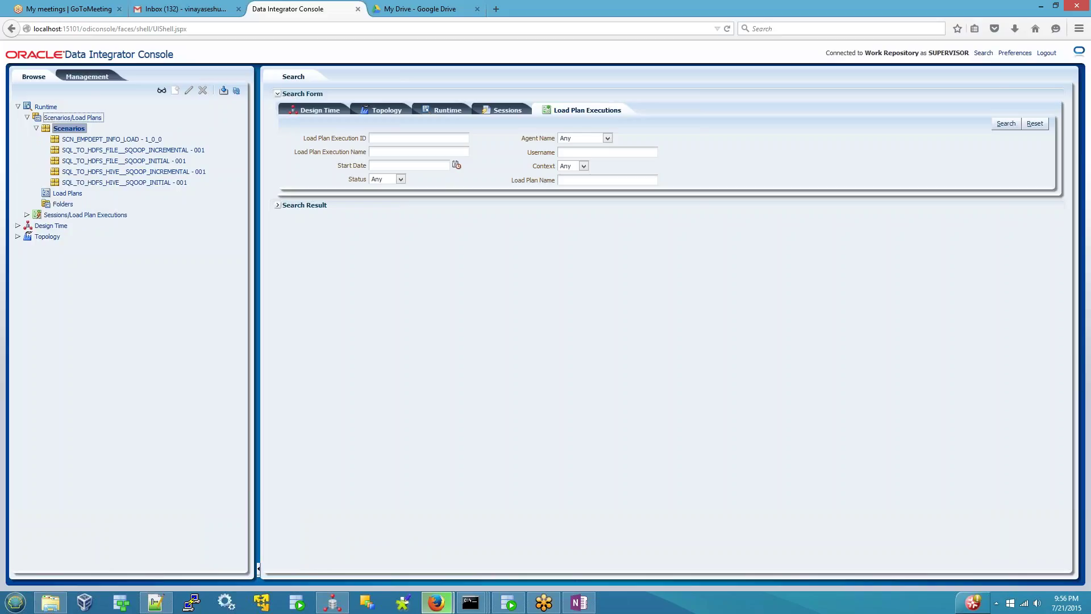
click(36, 129)
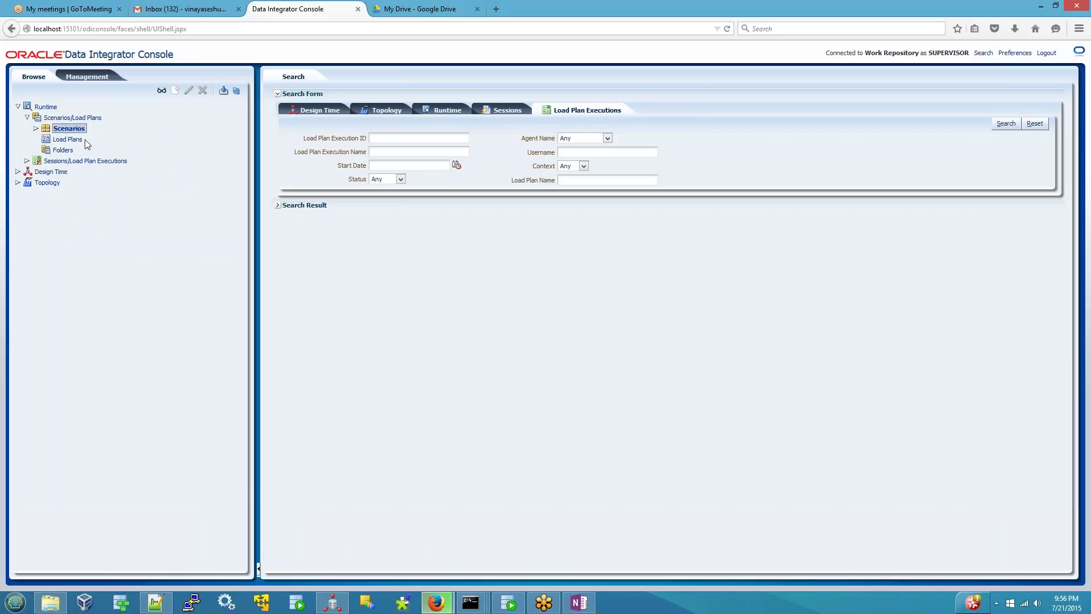
click(26, 161)
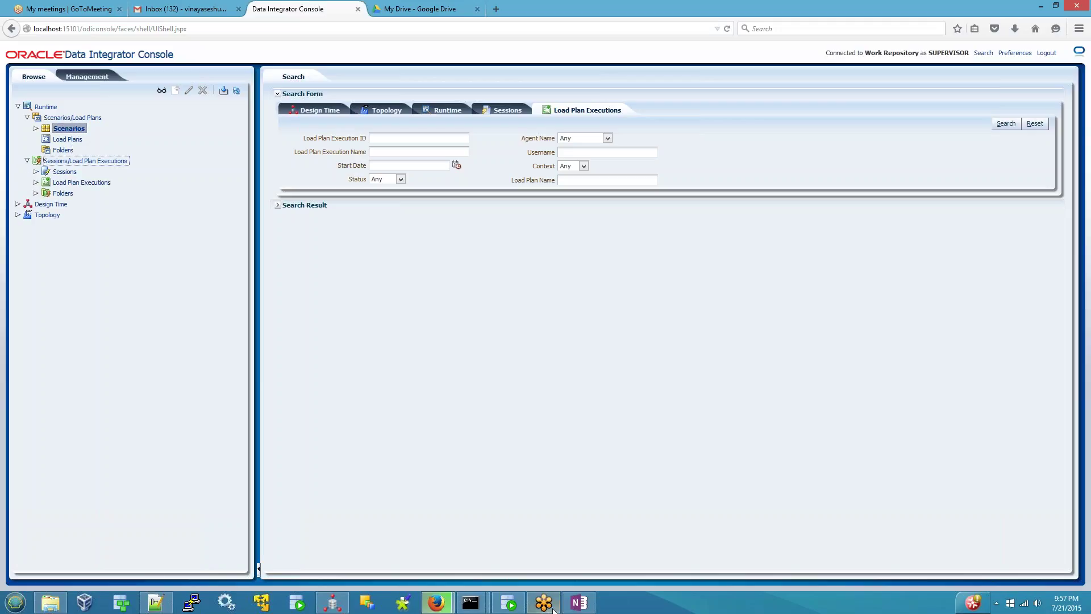
click(578, 602)
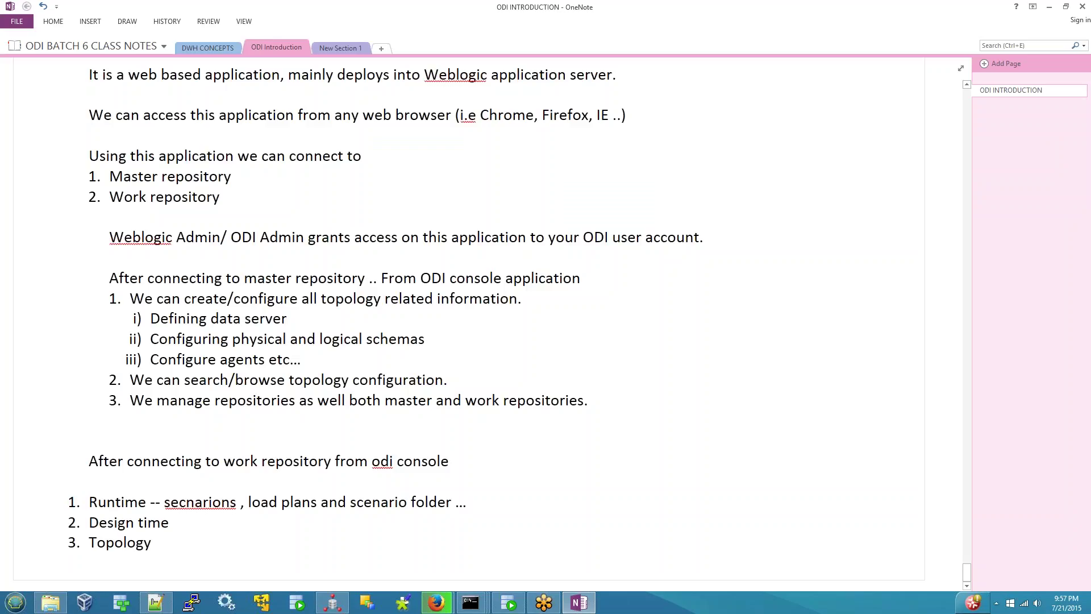
- Append 'execution details' to the Runtime item in the OneNote notes
text(execution detai)
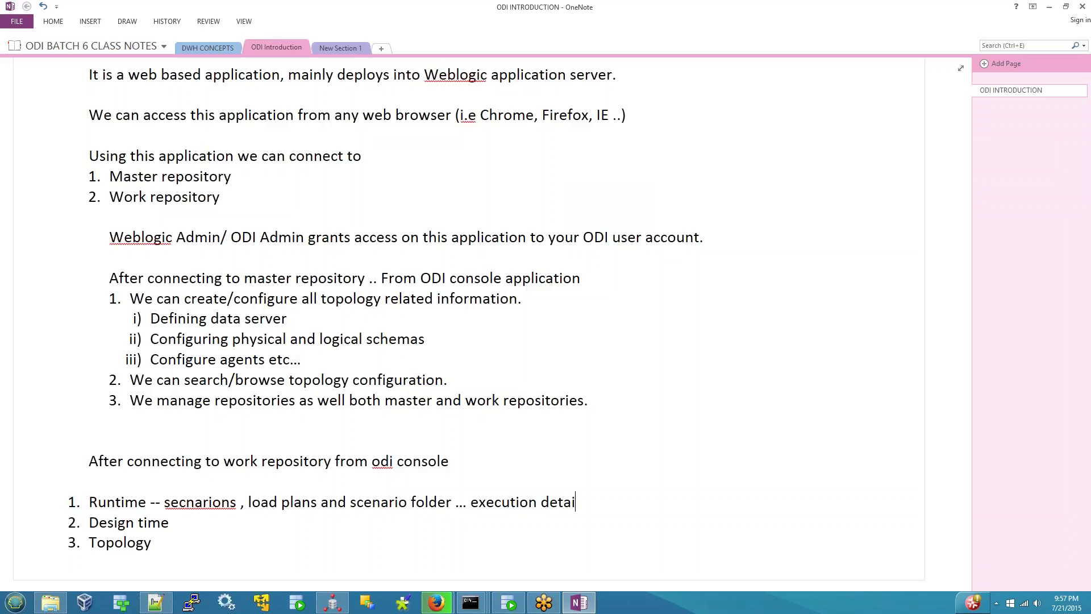
text(ls)
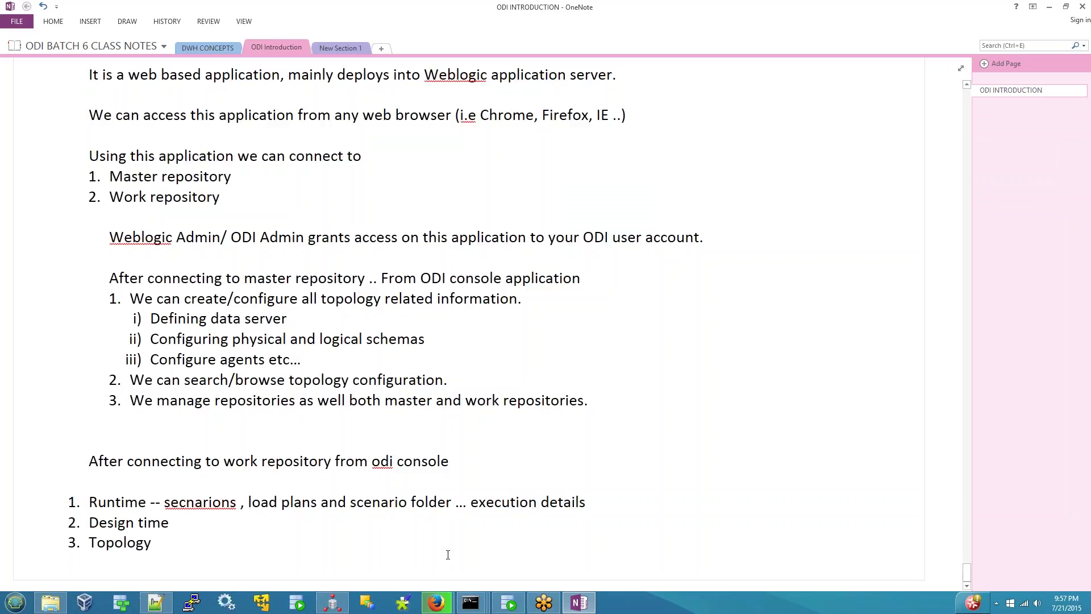
- Open the details view of failed session 92 from the Sessions list
click(377, 500)
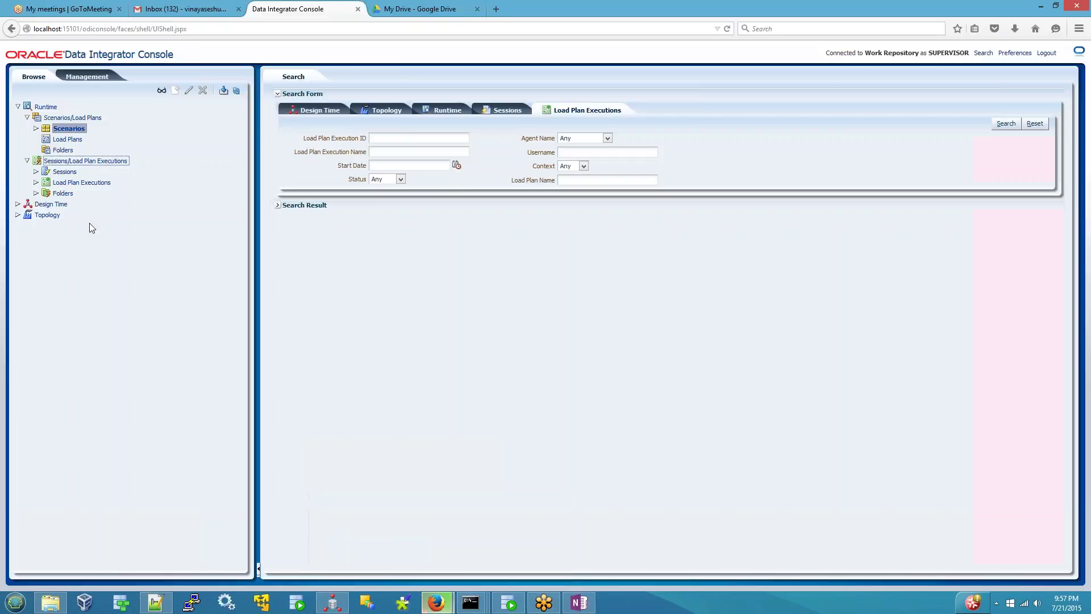
double_click(62, 171)
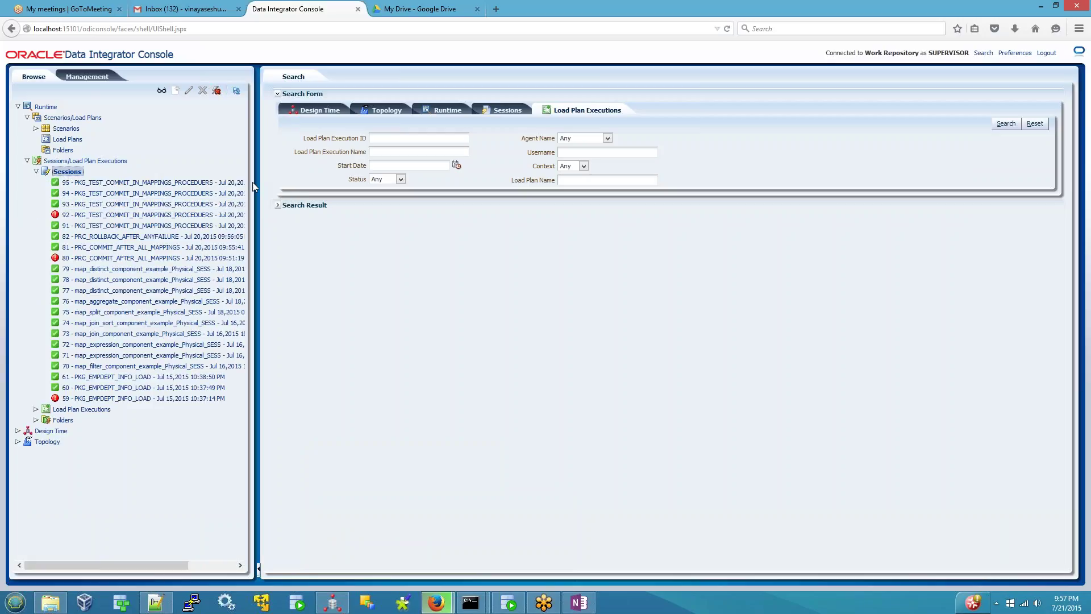
drag(254, 186, 322, 188)
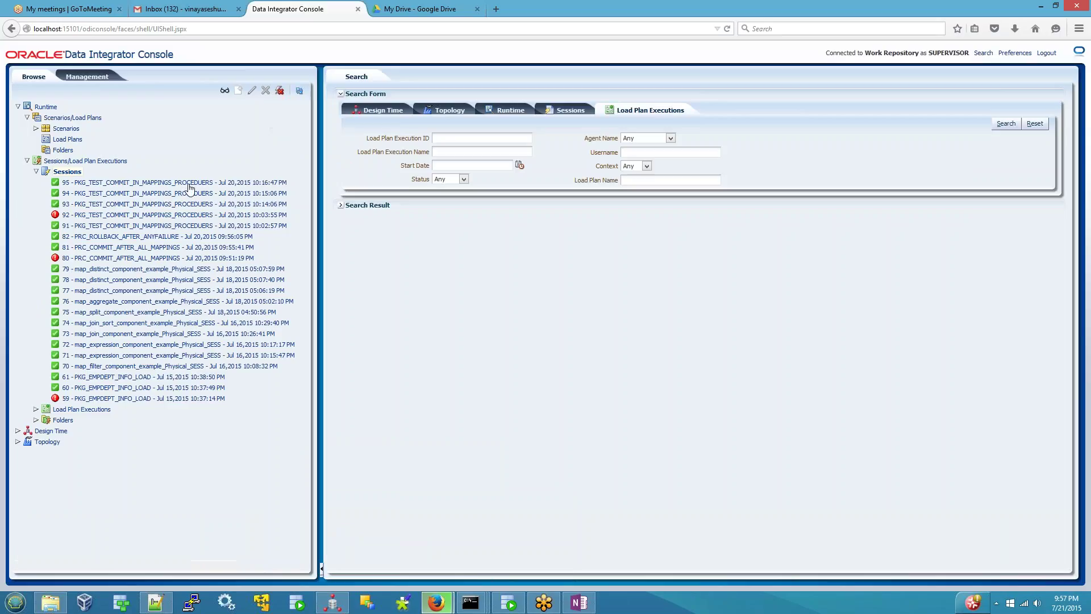
click(116, 216)
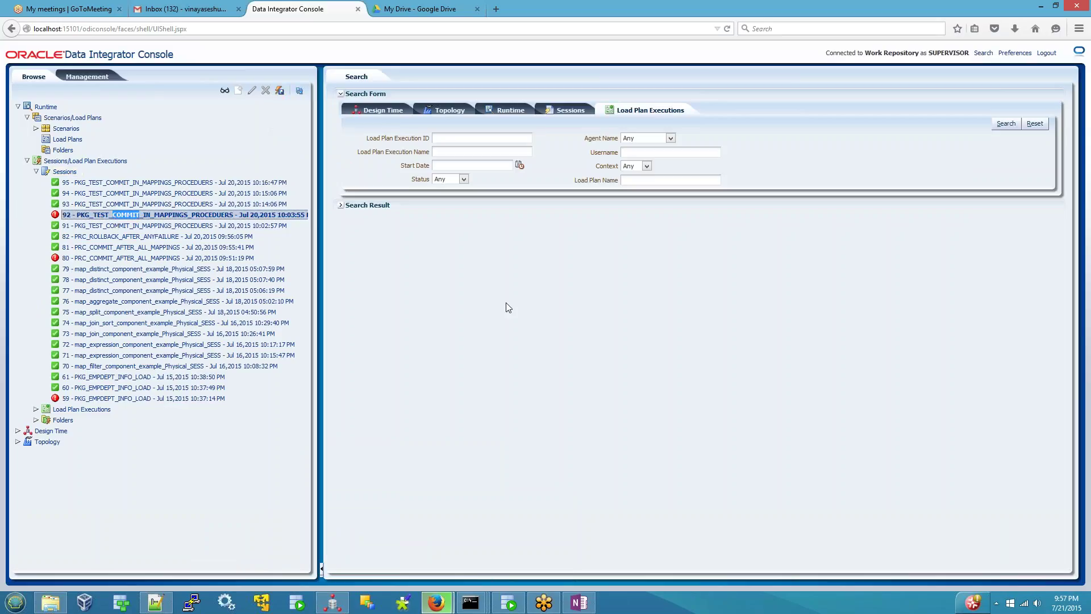
right_click(224, 221)
click(234, 224)
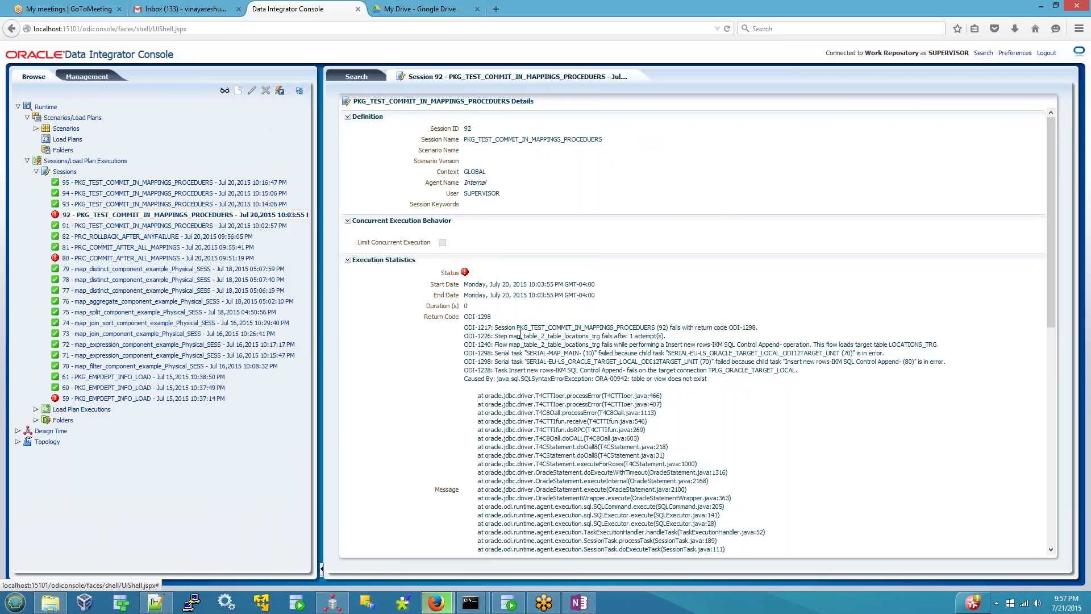
- Highlight the step failure message, ODI-1298 return code and ORA-00942 table-not-found cause
scroll(520, 334, down, 4)
scroll(570, 330, up, 4)
drag(495, 336, 666, 337)
drag(730, 328, 764, 330)
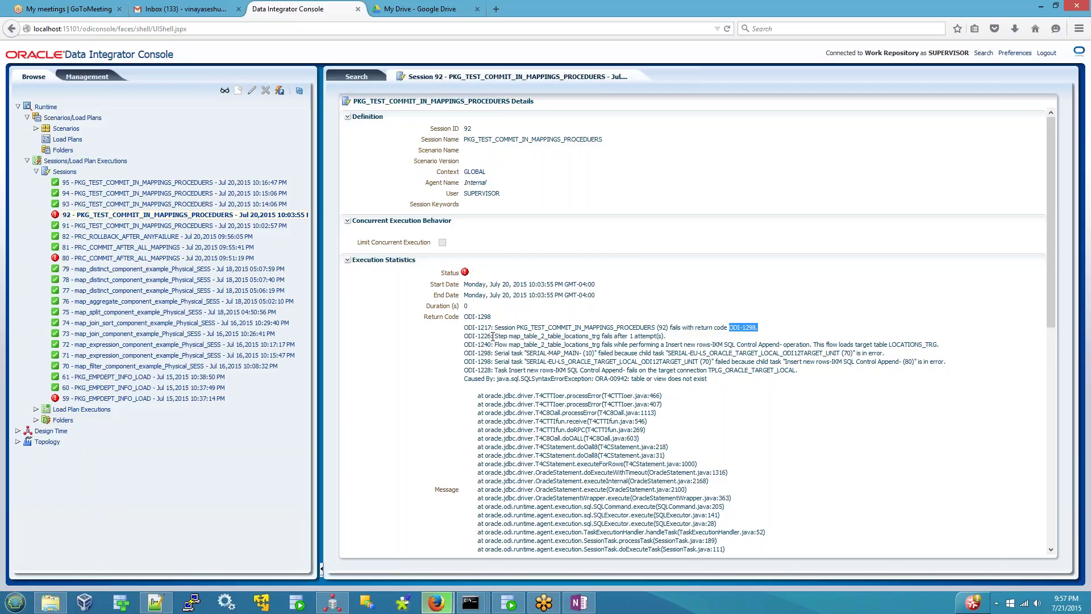
drag(495, 336, 666, 336)
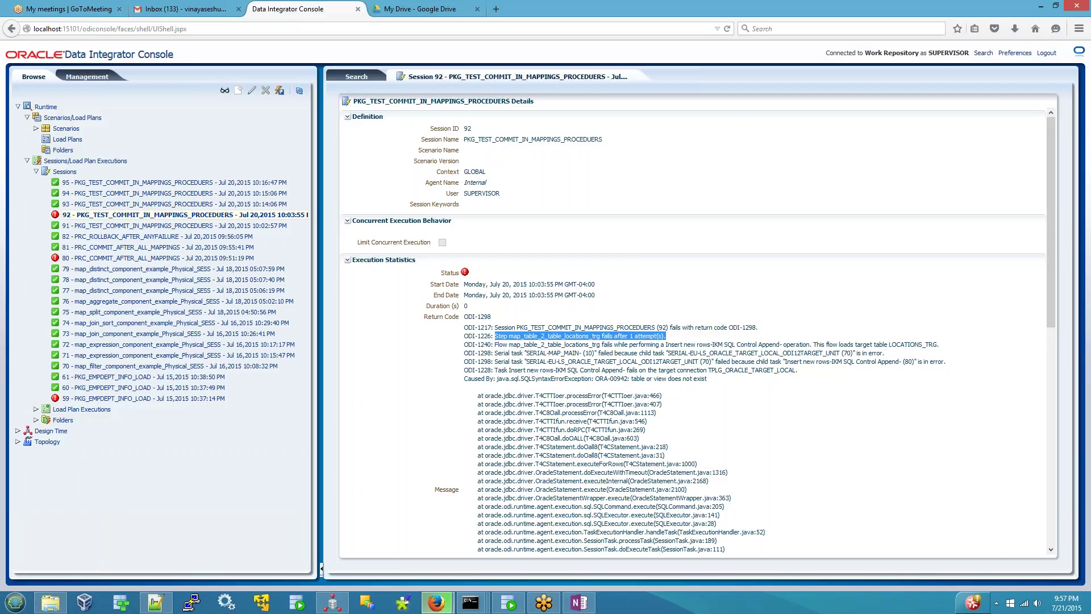
drag(595, 379, 707, 379)
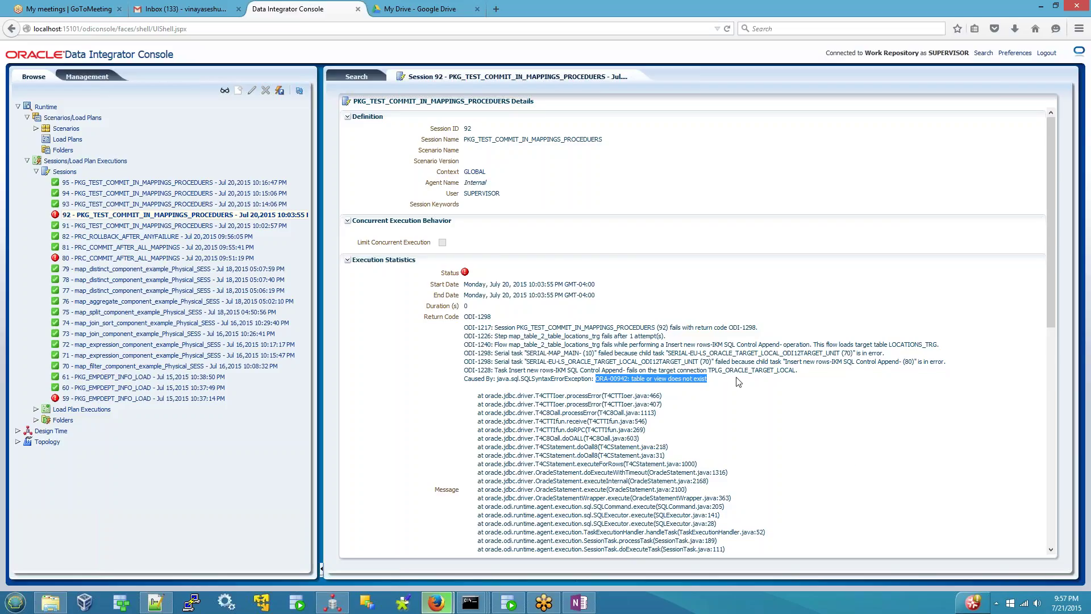
scroll(738, 382, down, 8)
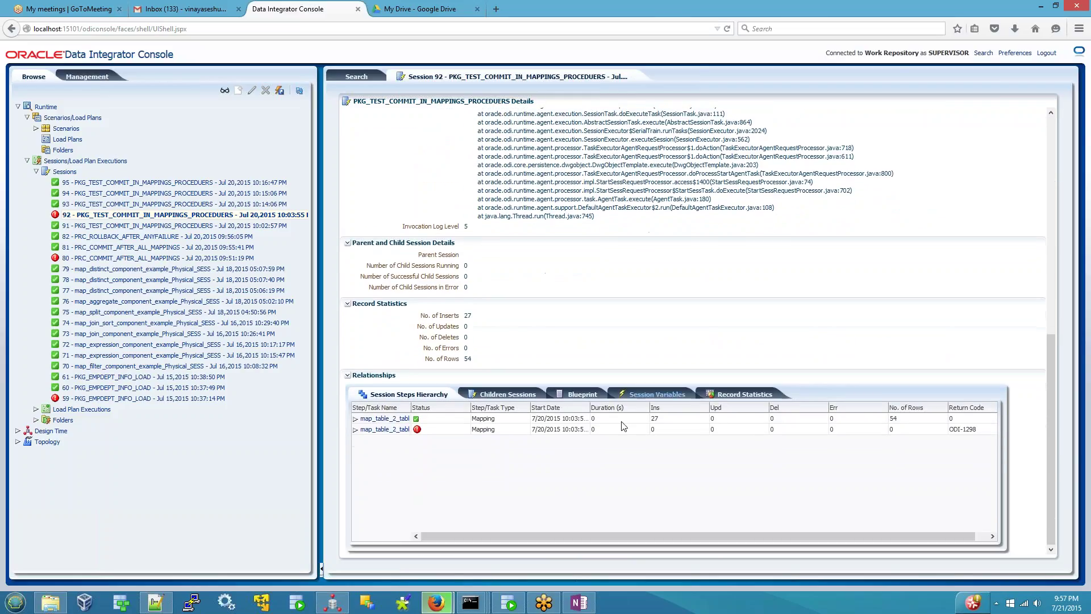
- Expand the failed mapping's SERIAL steps down to the failed 'Insert new rows' task
click(355, 430)
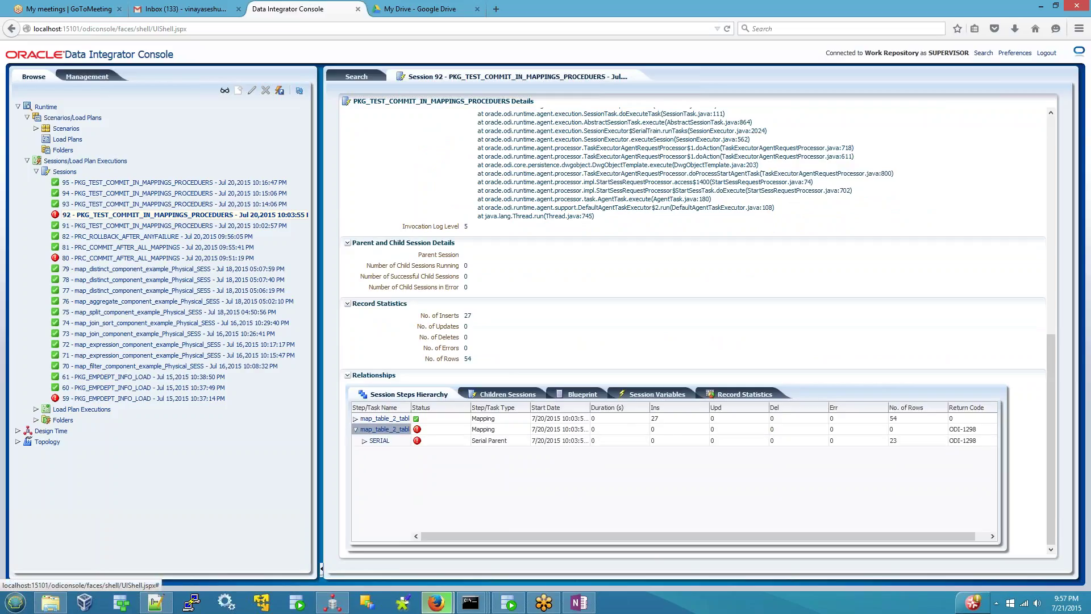
click(364, 441)
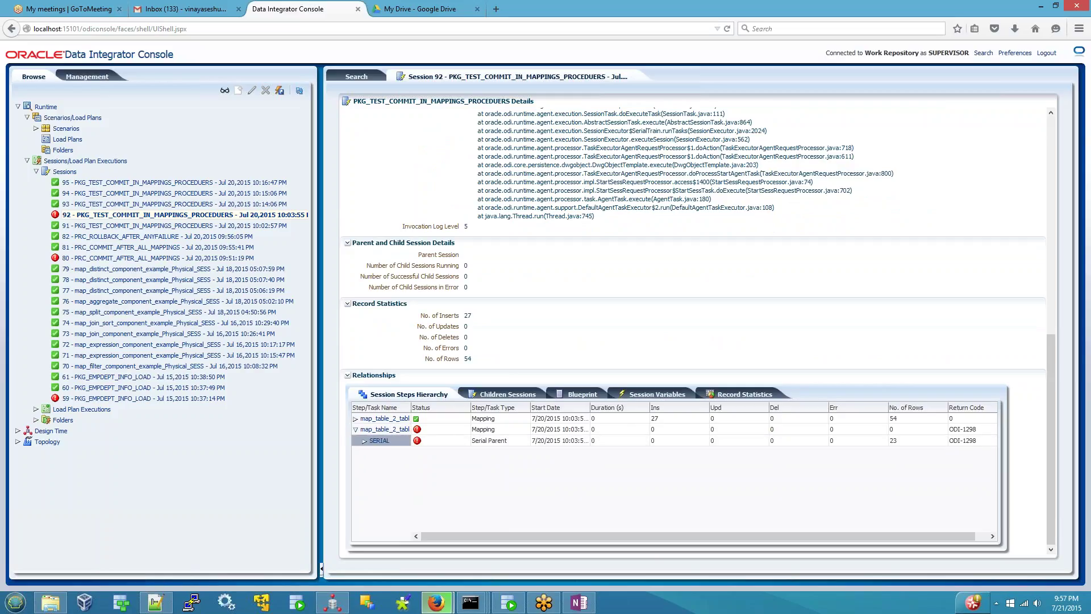
click(364, 441)
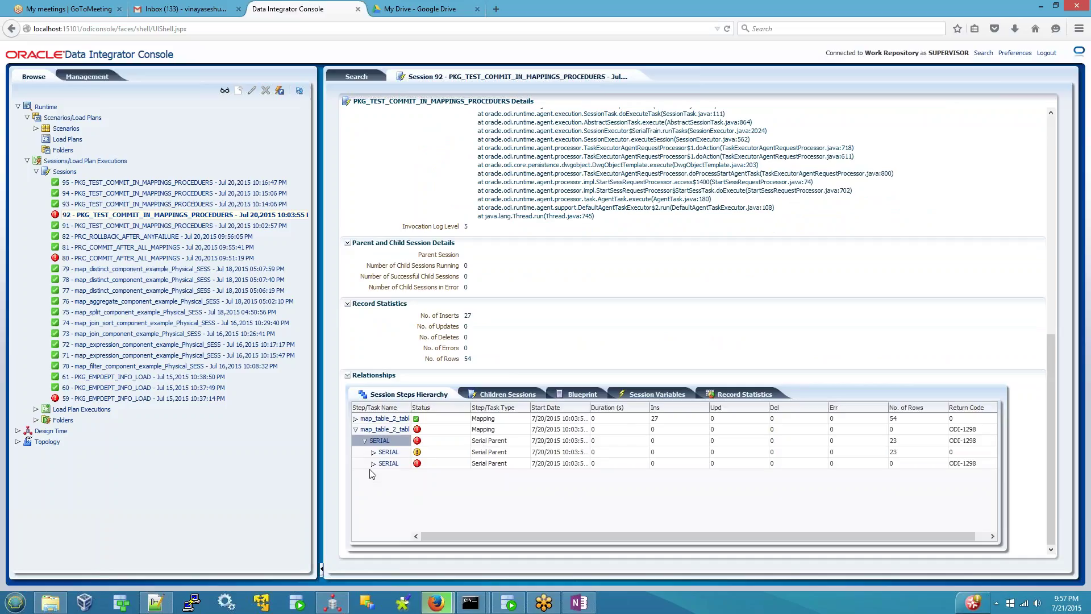
click(373, 463)
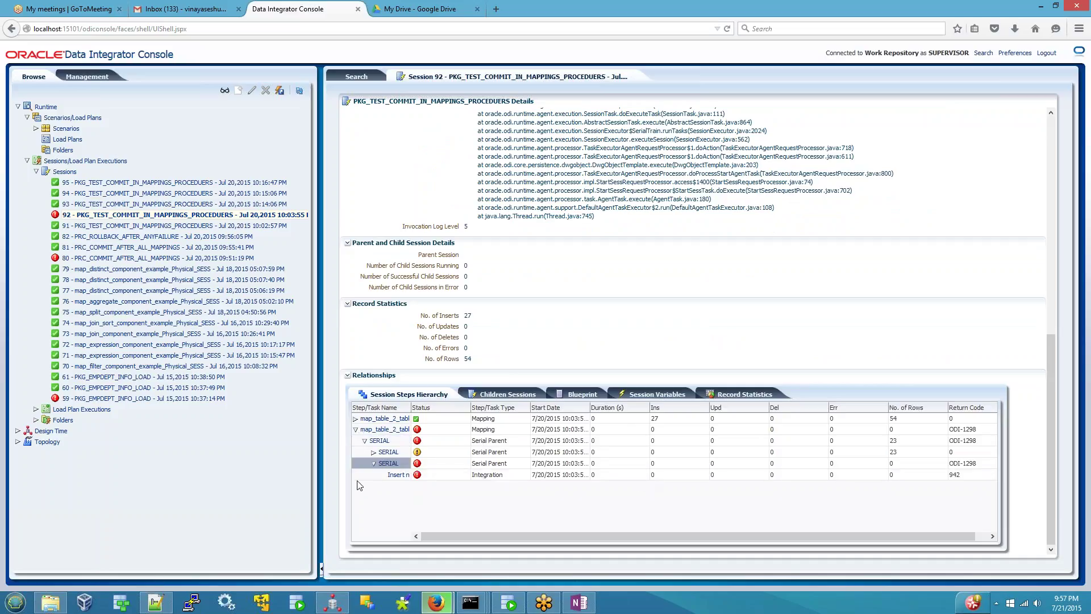
click(397, 475)
- Select and review the failed task's target command text
scroll(537, 463, down, 10)
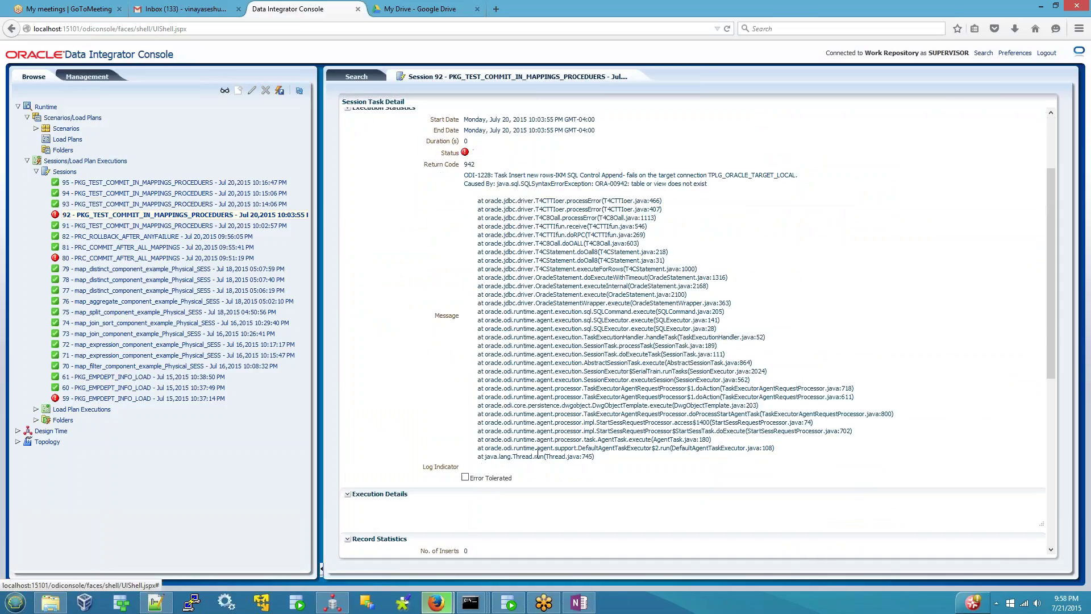
scroll(543, 460, up, 3)
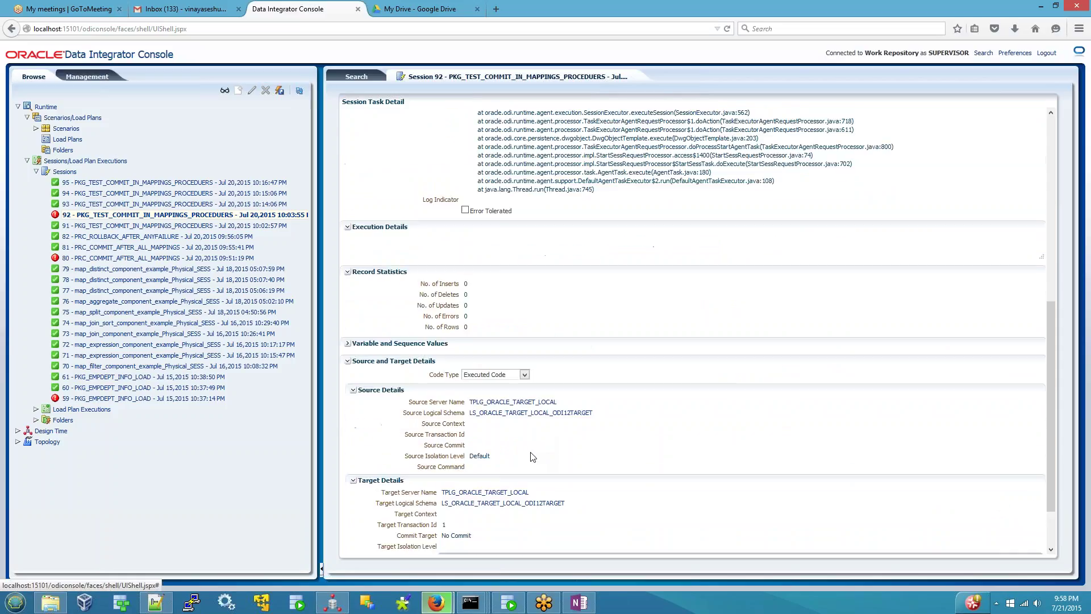
scroll(532, 472, down, 3)
drag(493, 523, 430, 504)
click(997, 522)
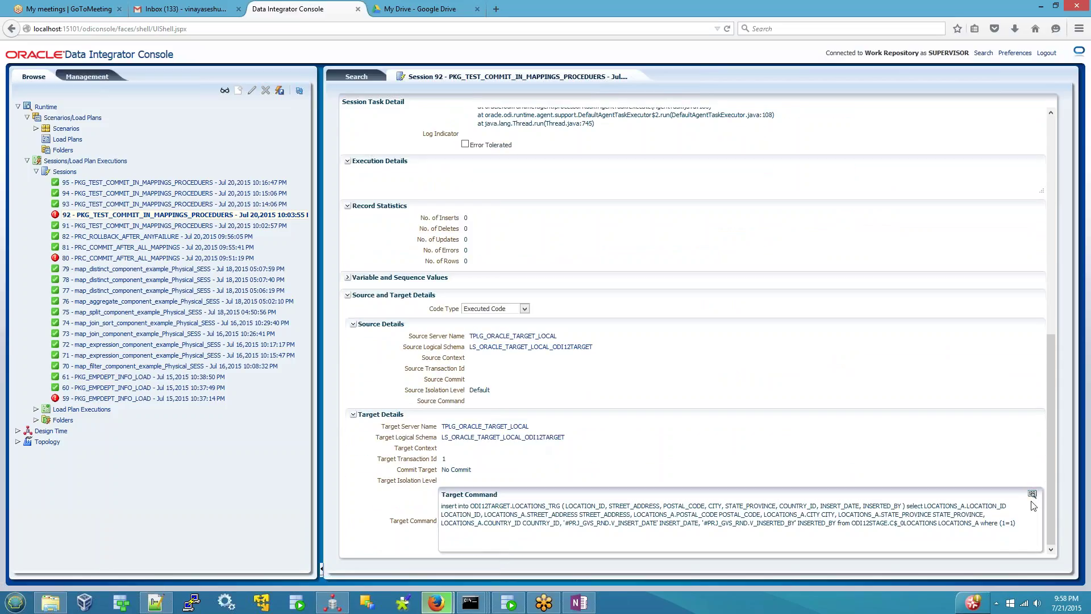
triple_click(1026, 525)
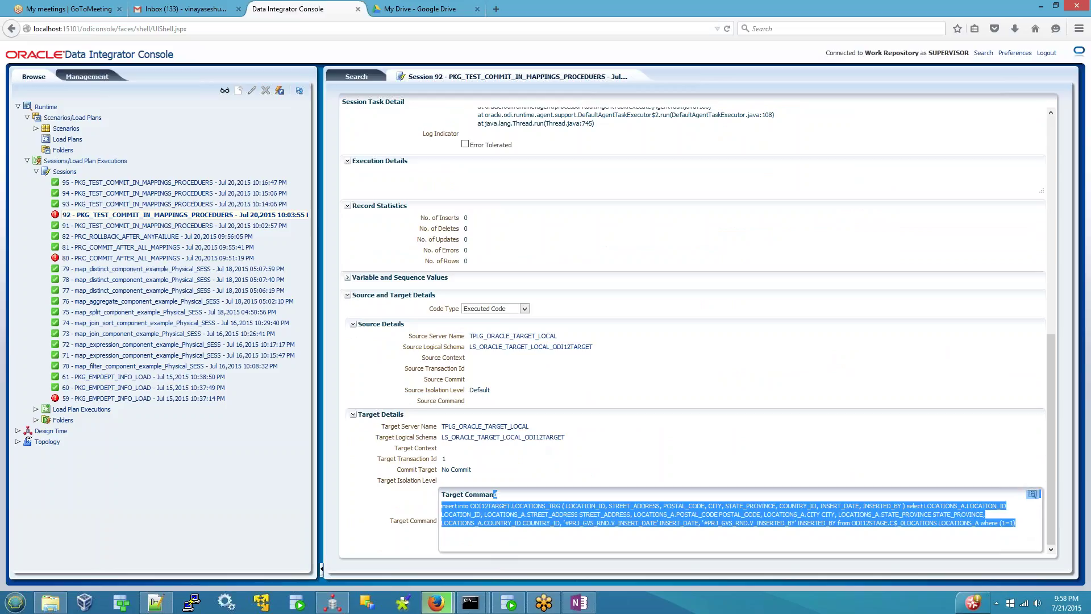
scroll(514, 380, up, 5)
scroll(505, 368, up, 3)
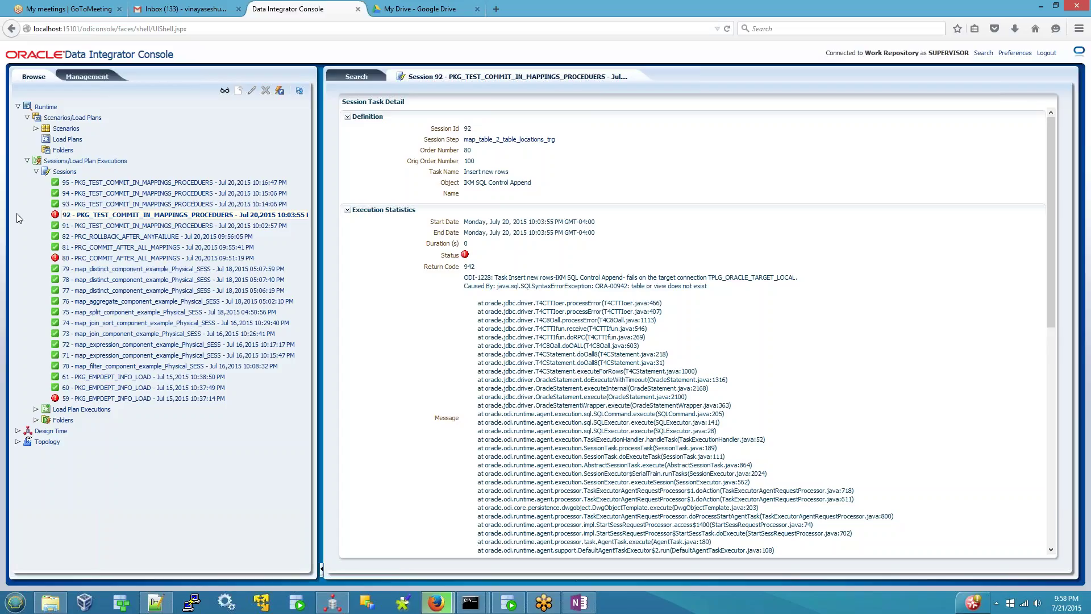
- Close the Session 92 details and view session 95's execution details
click(84, 183)
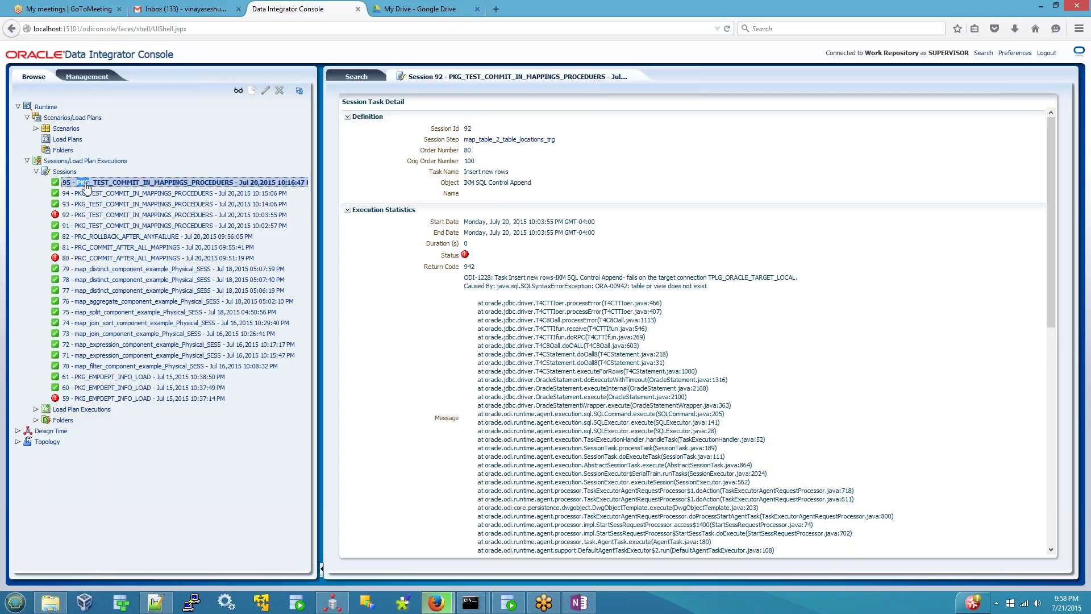
click(635, 77)
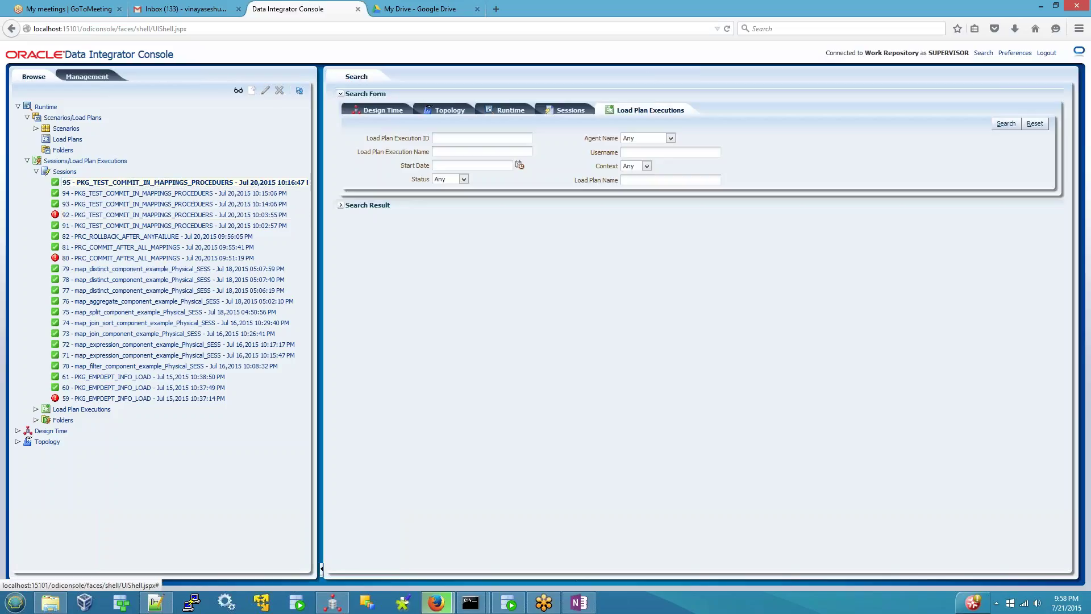
right_click(109, 185)
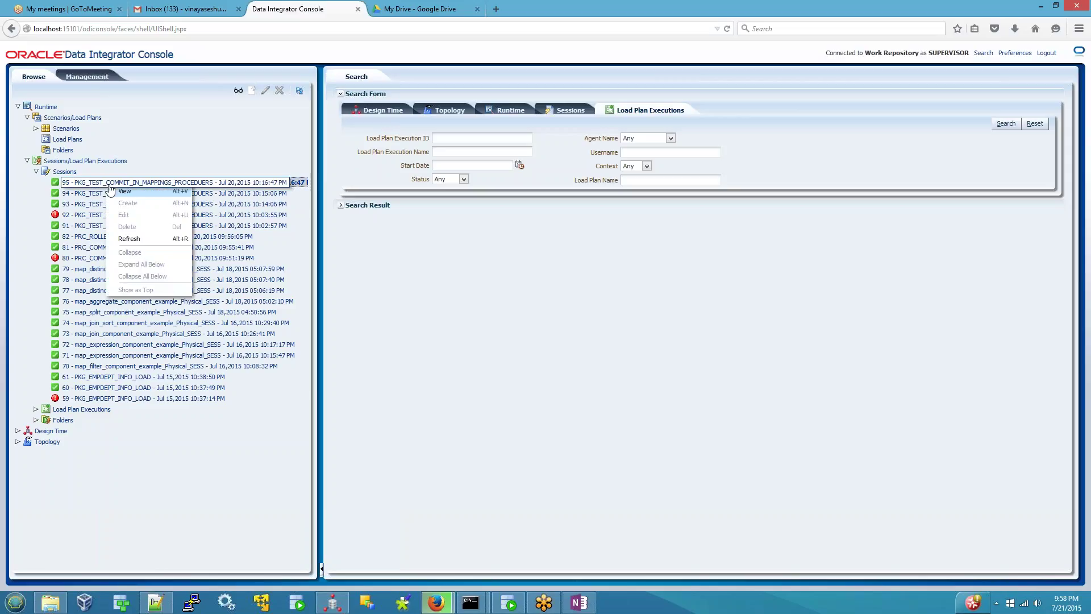
click(111, 191)
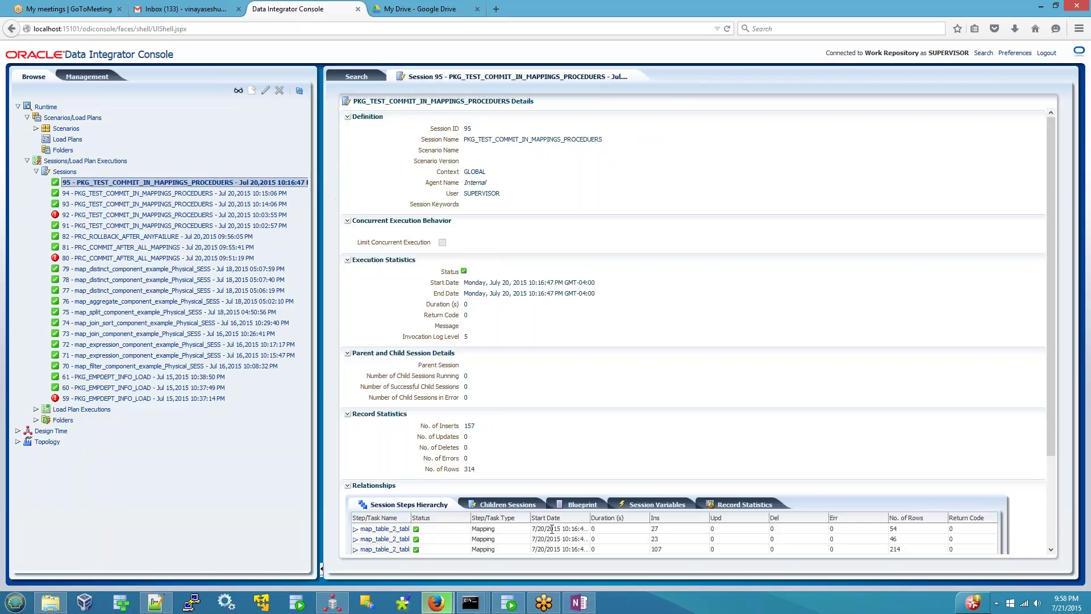
scroll(552, 529, down, 3)
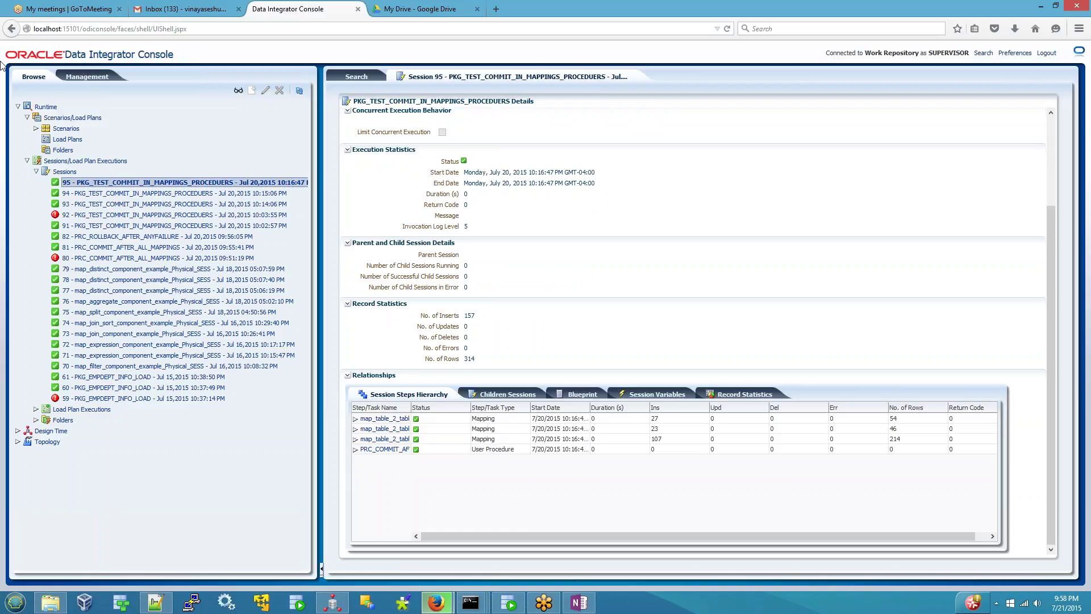
- Collapse Runtime, expand Design Time > Projects and refresh the project list
click(18, 107)
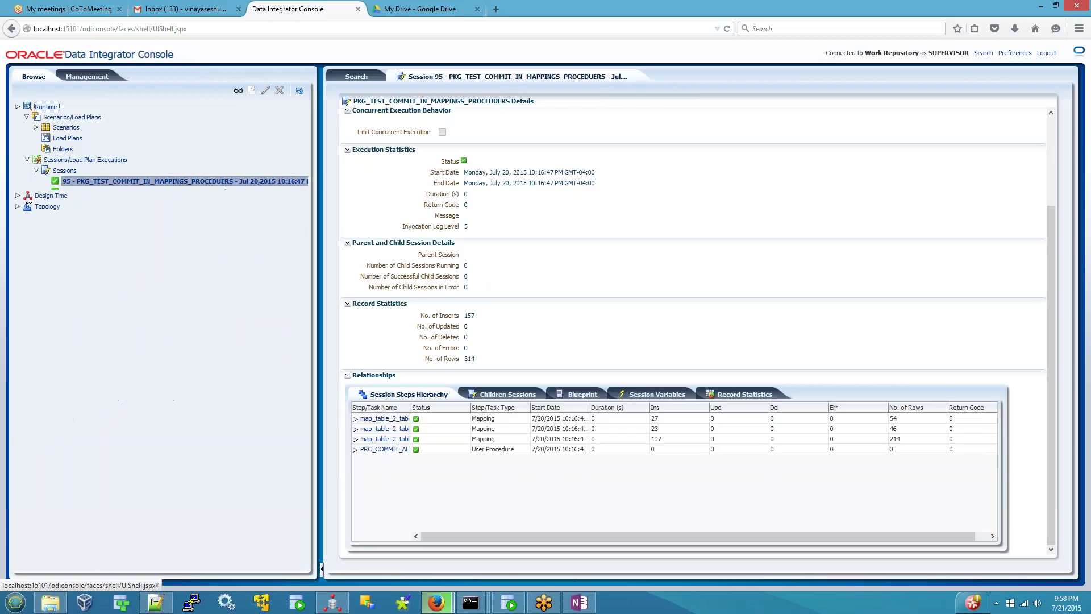
click(18, 118)
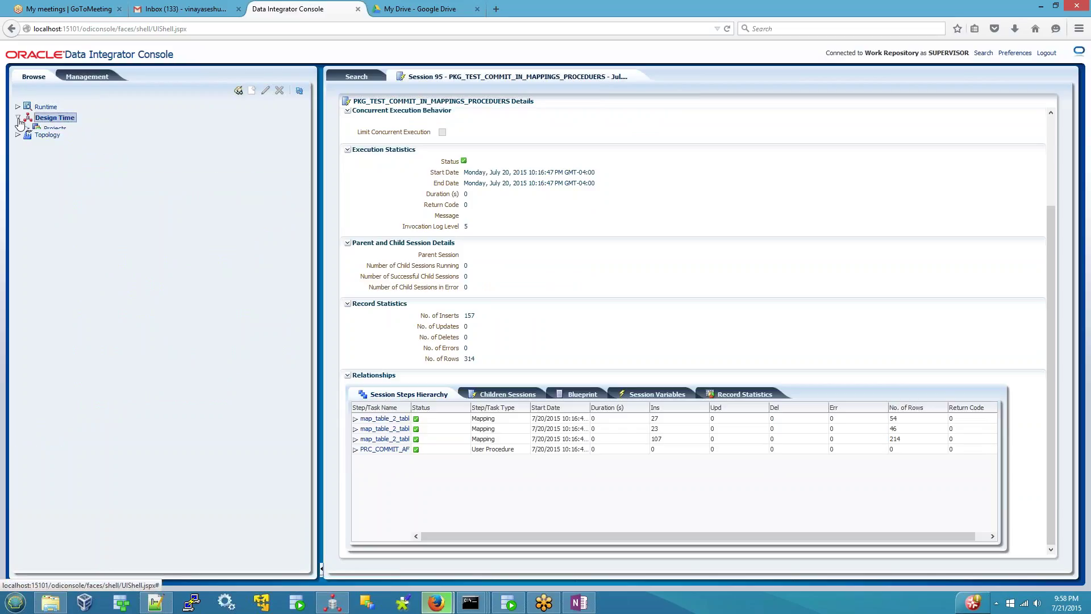
click(26, 128)
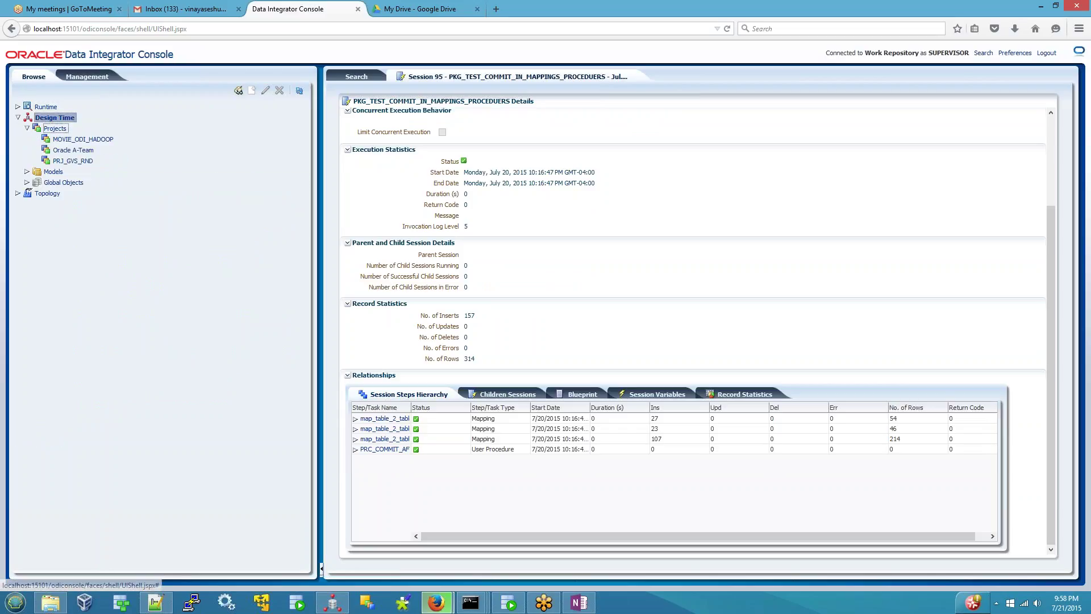
right_click(63, 129)
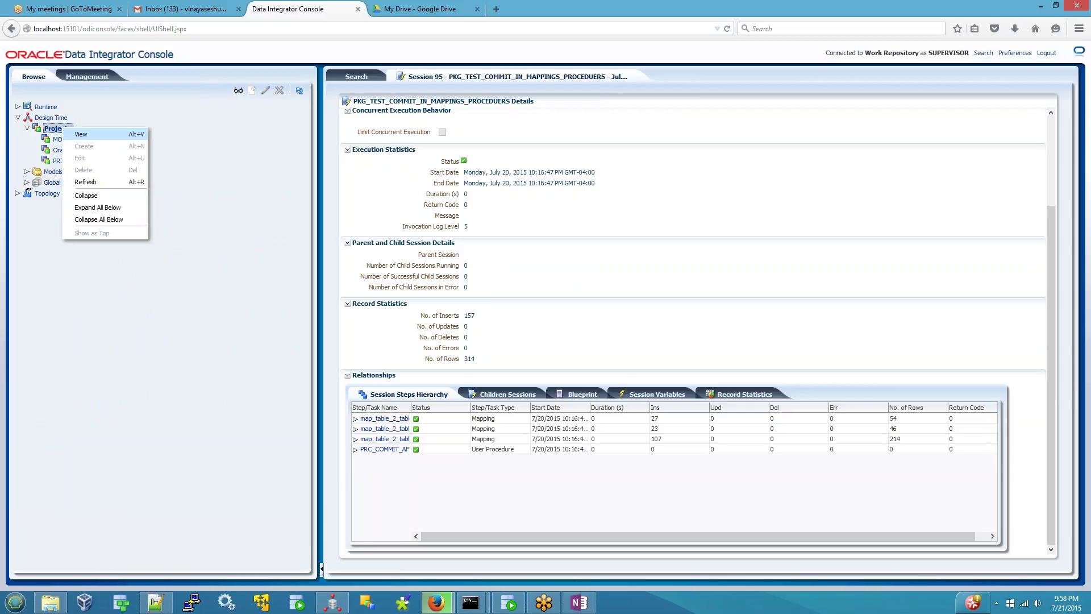
click(84, 182)
- Refresh PRJ_GVS_RND, view its details and open the GVS RND folder
click(77, 161)
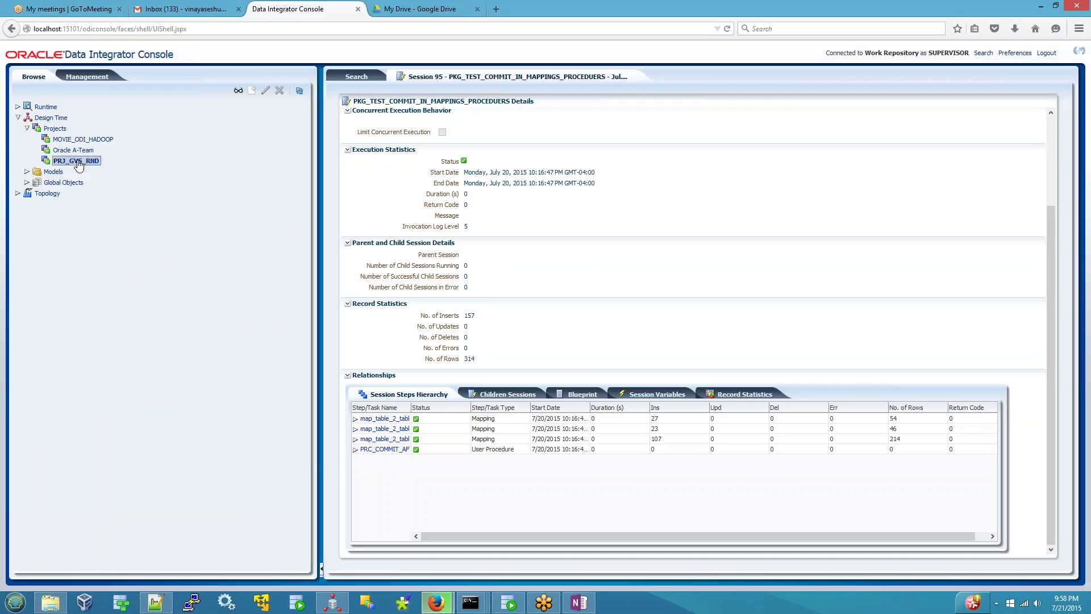
right_click(80, 163)
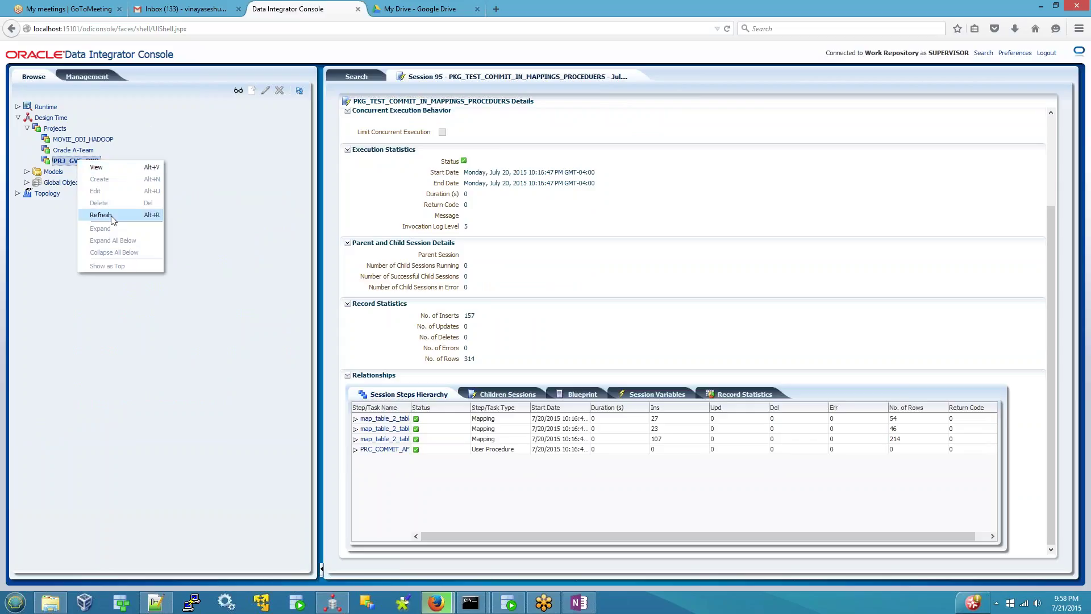
click(110, 215)
right_click(71, 165)
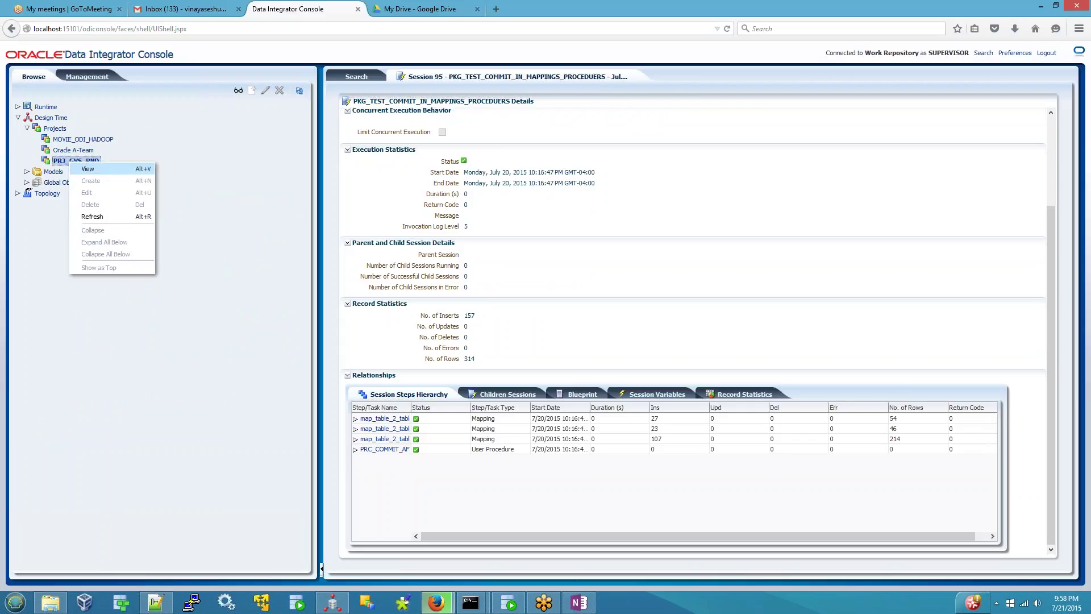
click(86, 169)
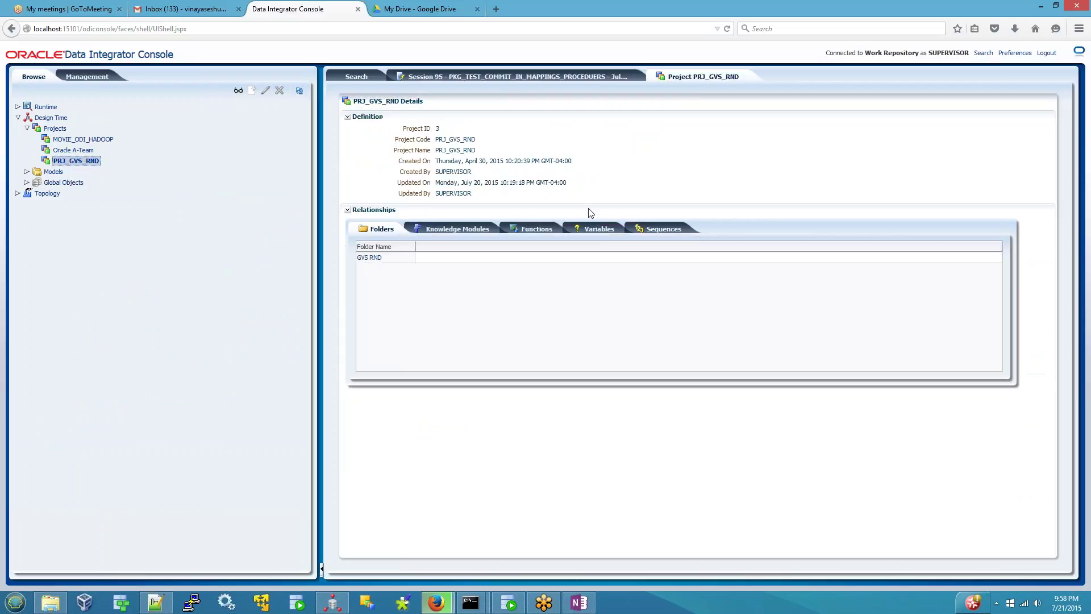
double_click(370, 257)
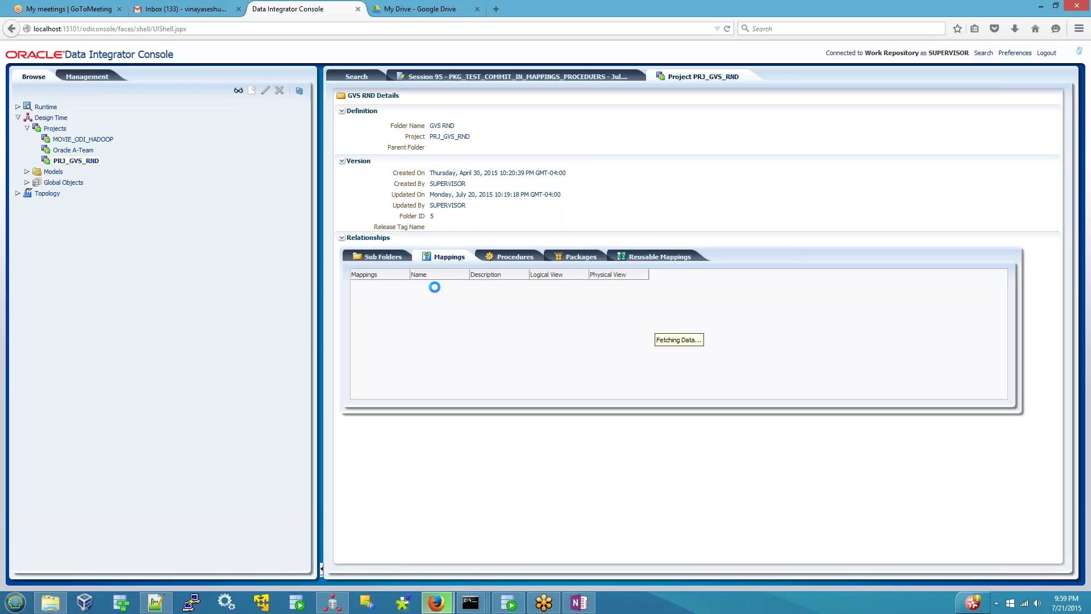
- Check the folder's Procedures, Packages and Reusable Mappings lists, then close Session 95
click(514, 256)
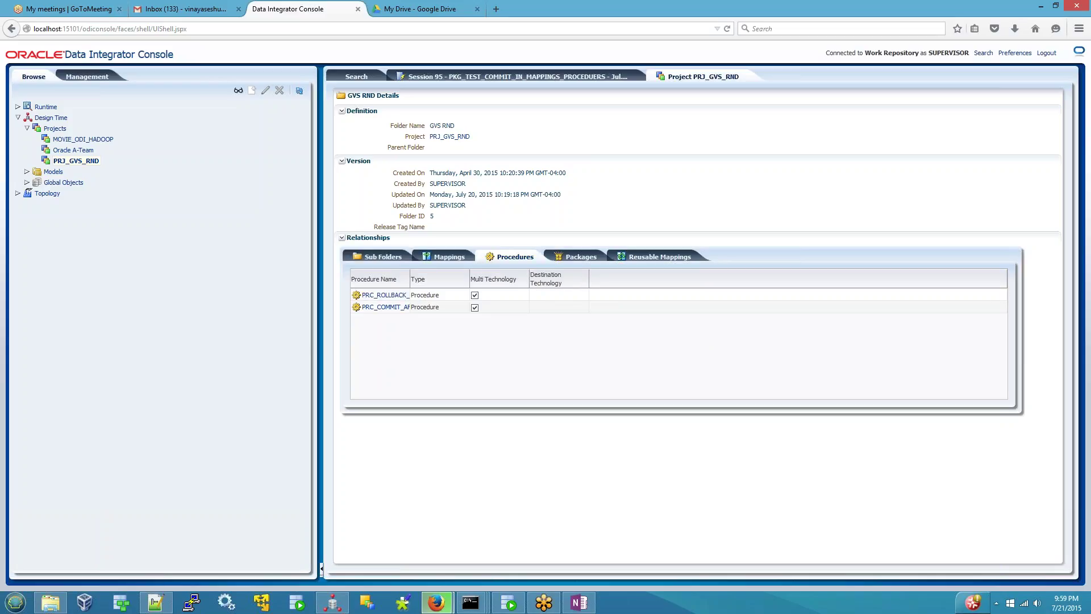
click(582, 258)
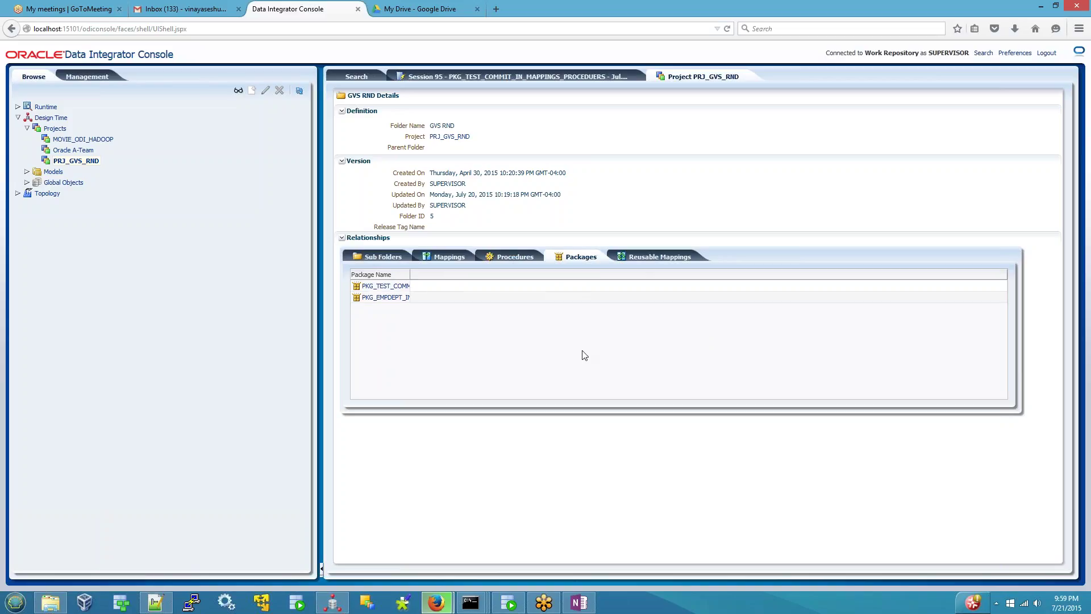
click(652, 258)
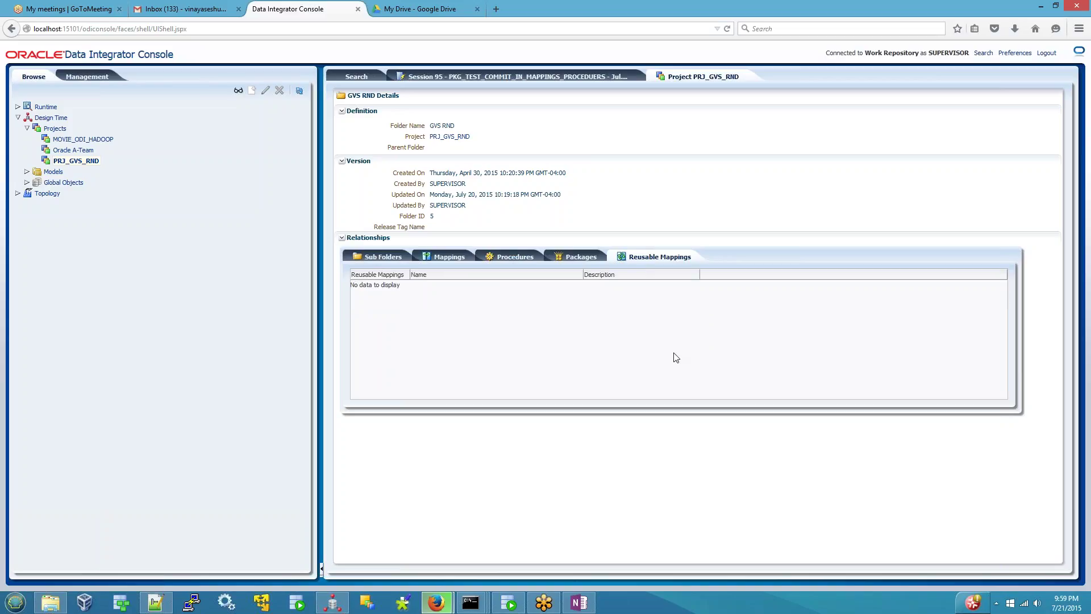
click(631, 77)
- Refresh the MOVIE_ODI_HADOOP project and go back to the OneNote notes
click(62, 140)
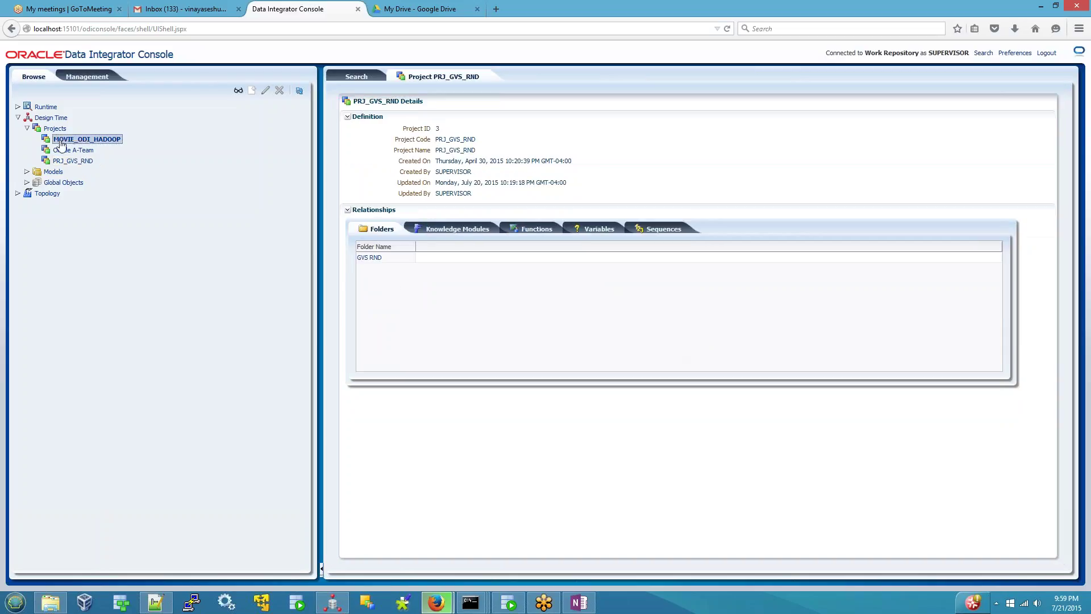
right_click(61, 142)
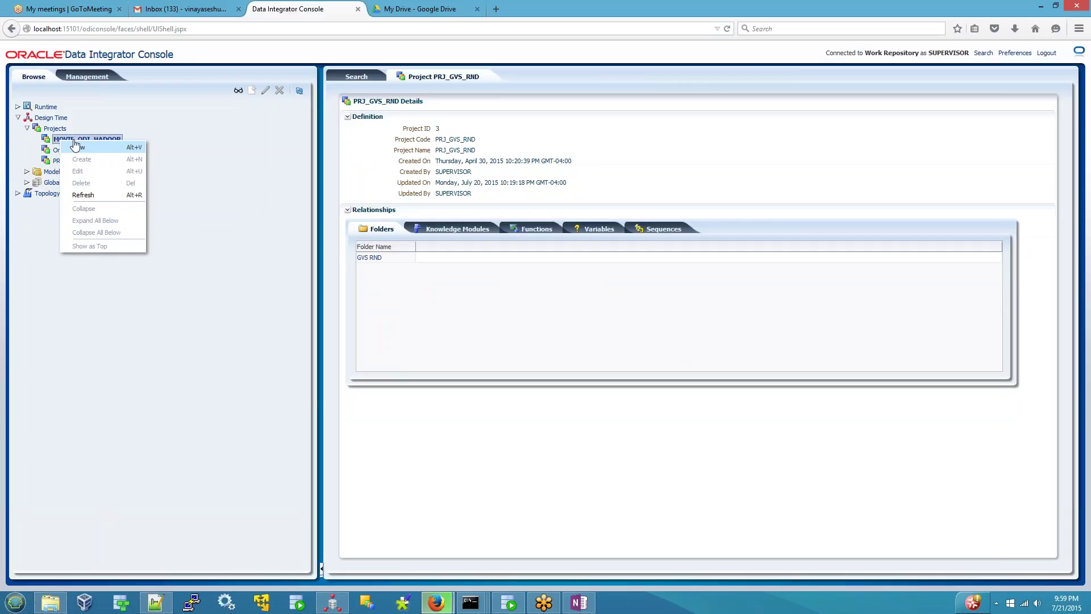
click(88, 194)
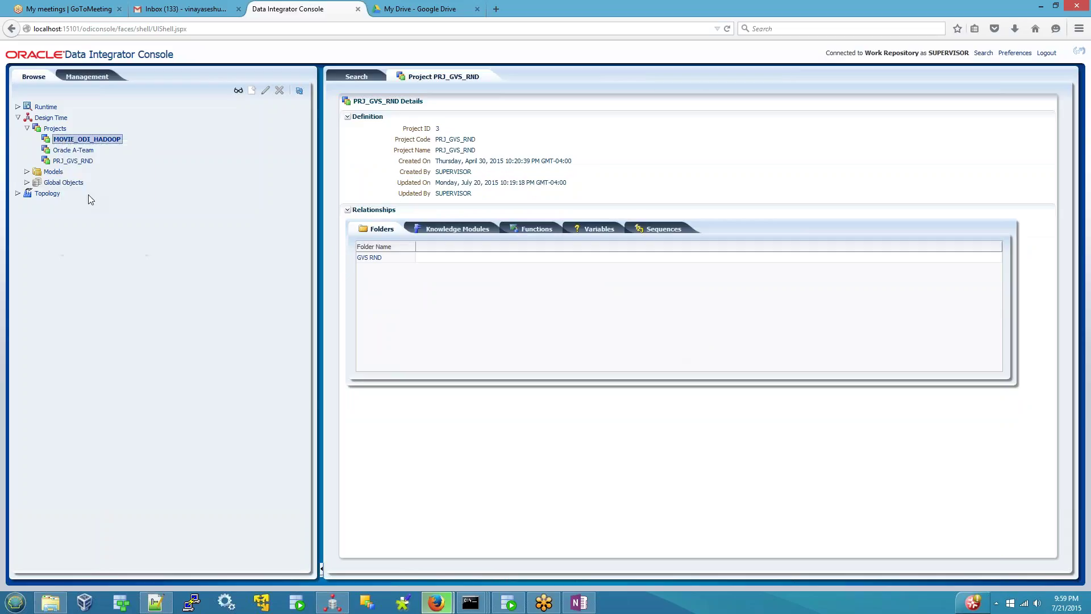
click(578, 603)
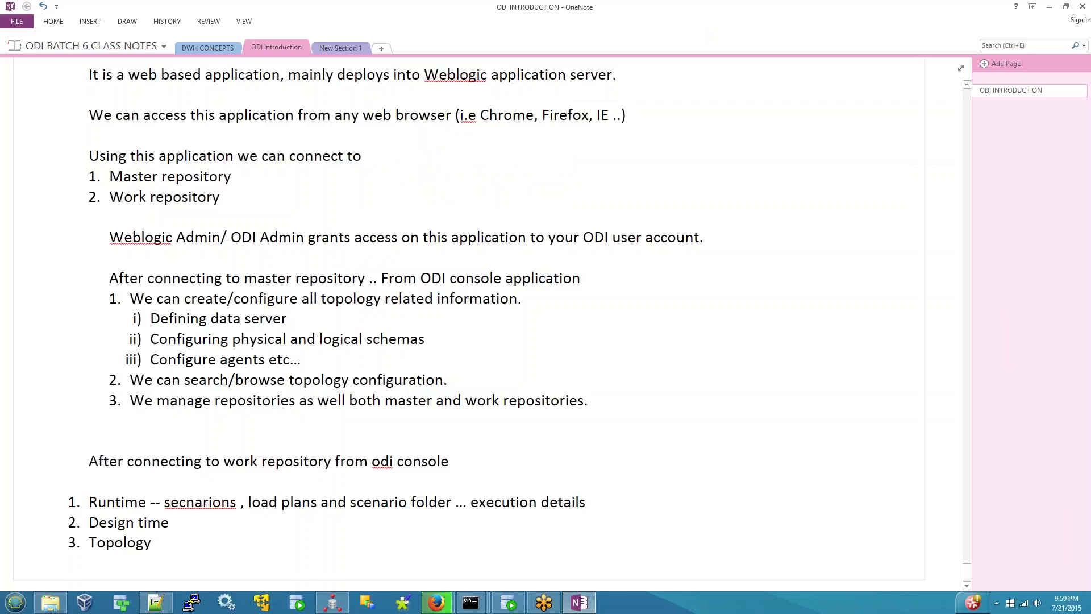
- Write 'we can browse all projects related information' after Design time, then return to the console
text(we can browse a)
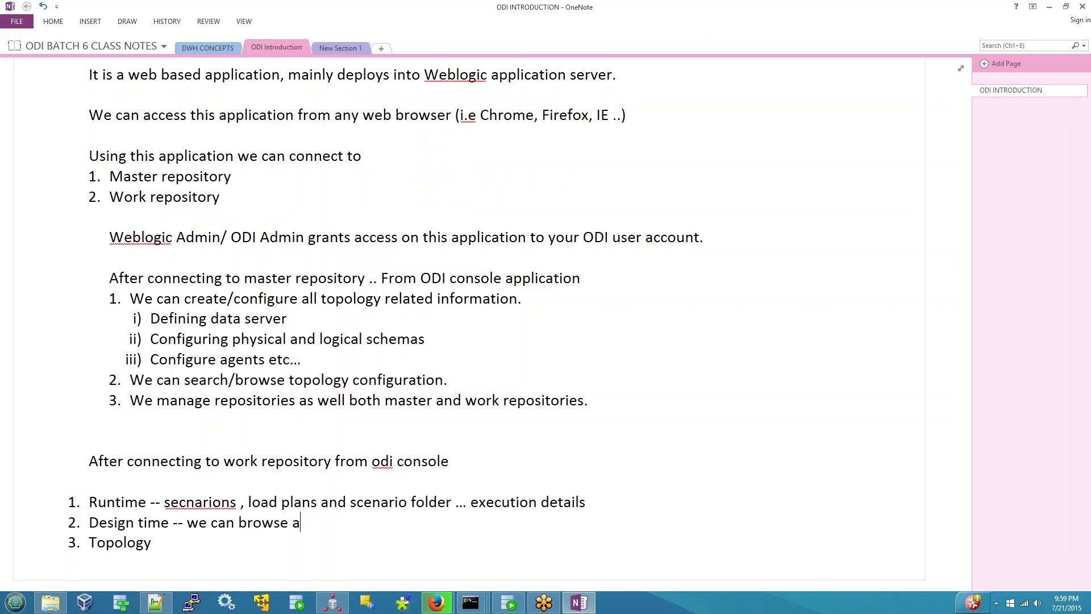
text(ll projects d)
key(BackSpace)
text(related informato )
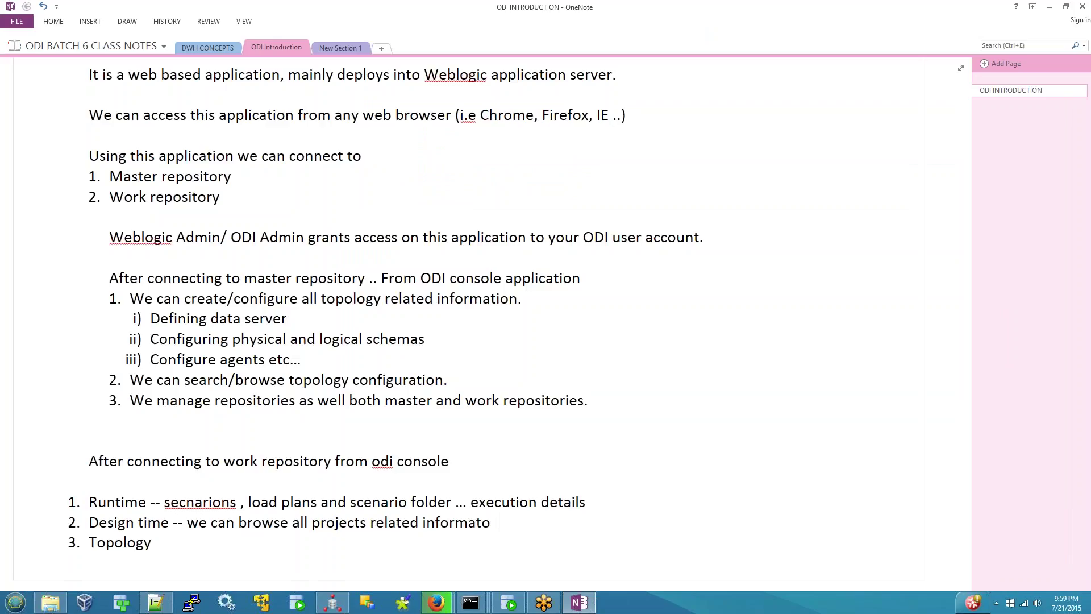
key(BackSpace)
key(BackSpace)
text(ion.)
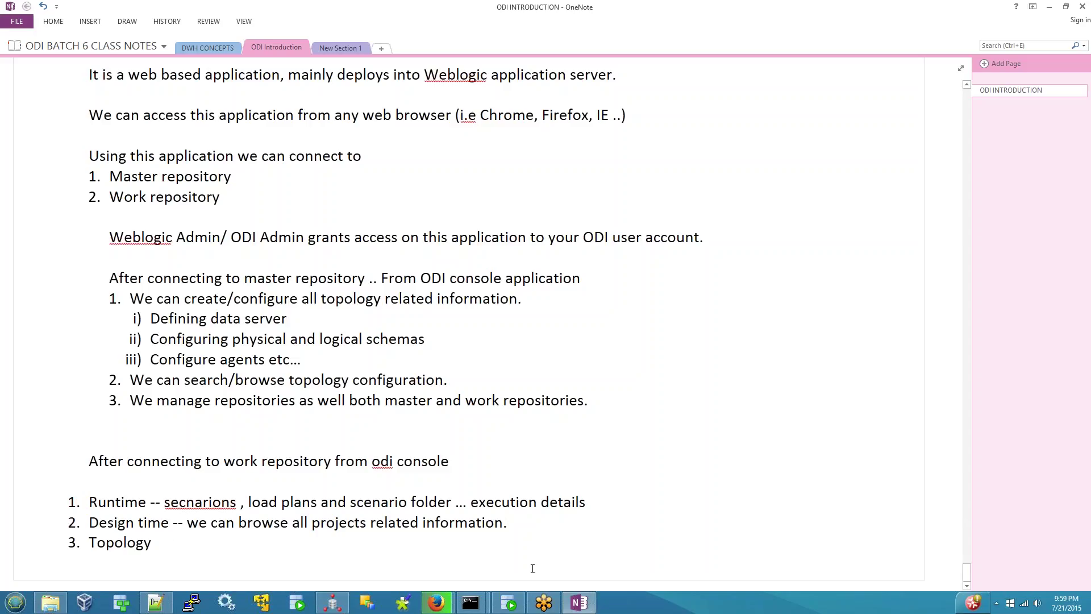
mouse_move(437, 603)
click(357, 510)
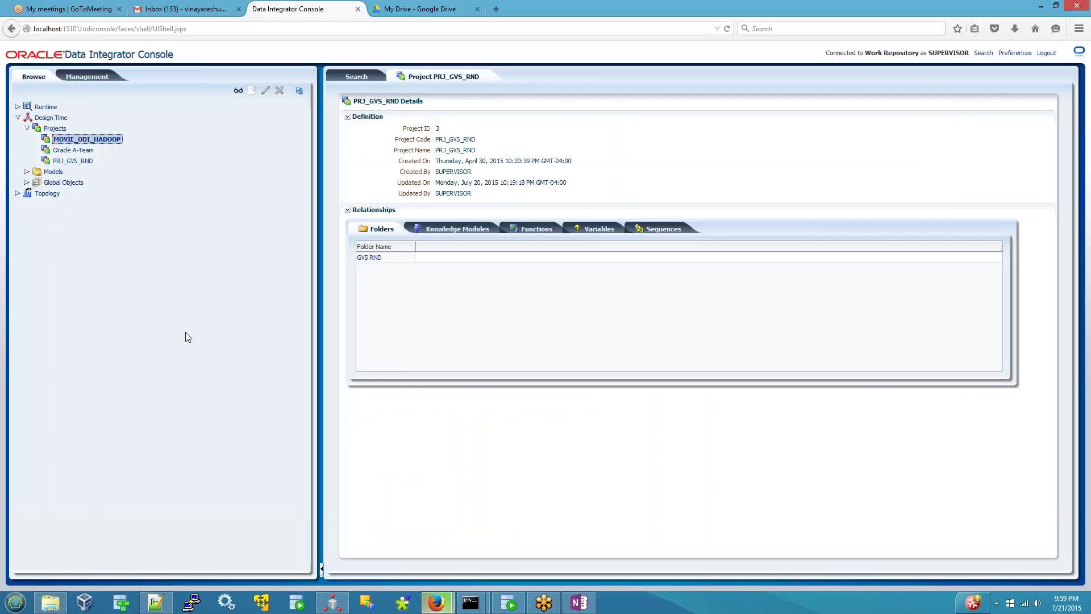
- Expand Topology to show Technologies, Data Servers and the Global context, then return to OneNote
click(50, 193)
click(18, 193)
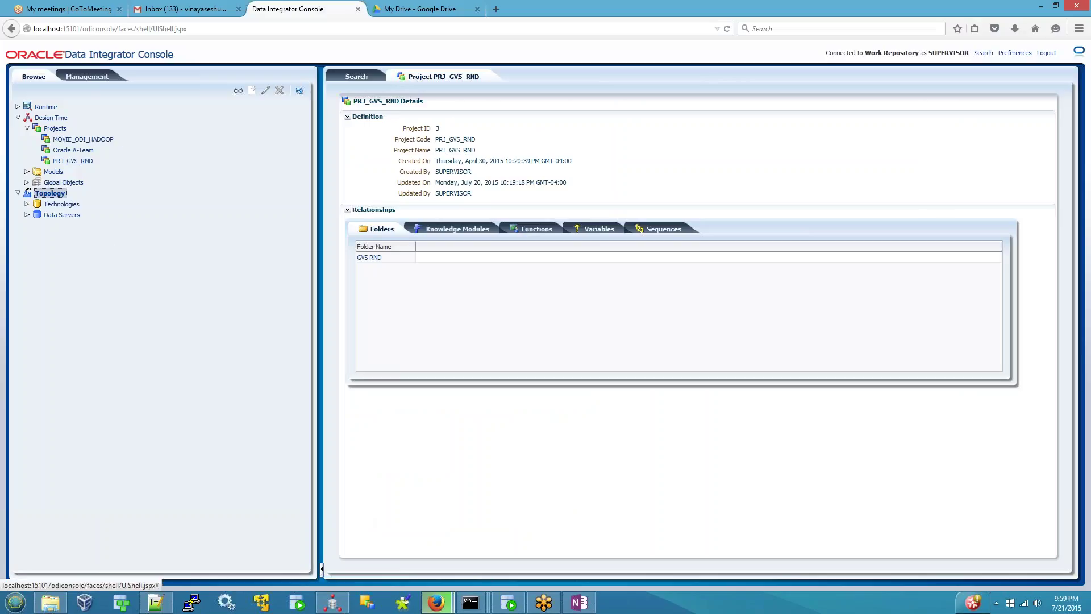
click(27, 204)
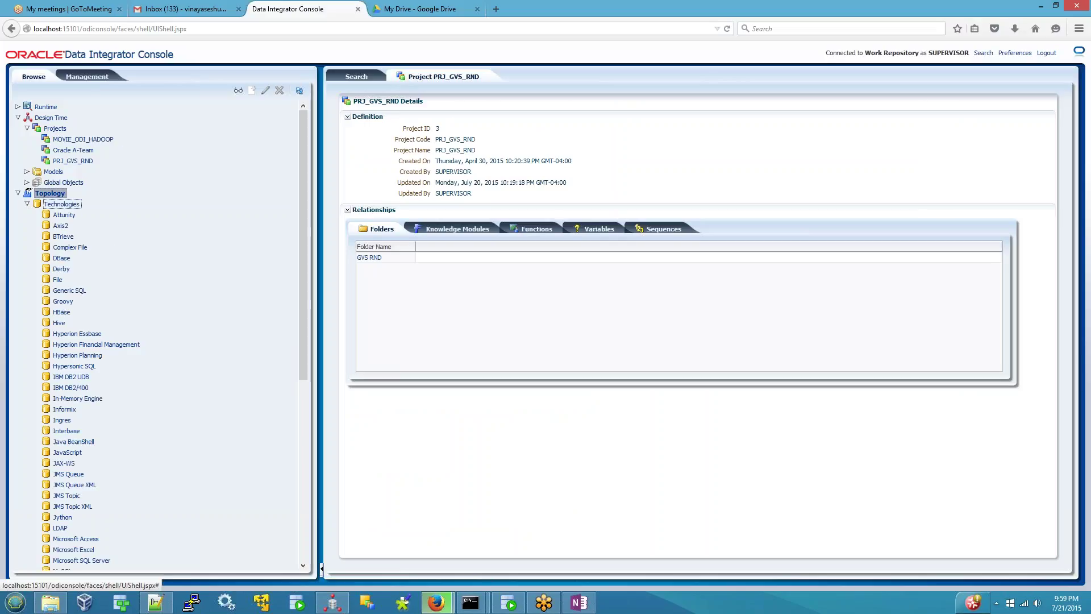
click(26, 204)
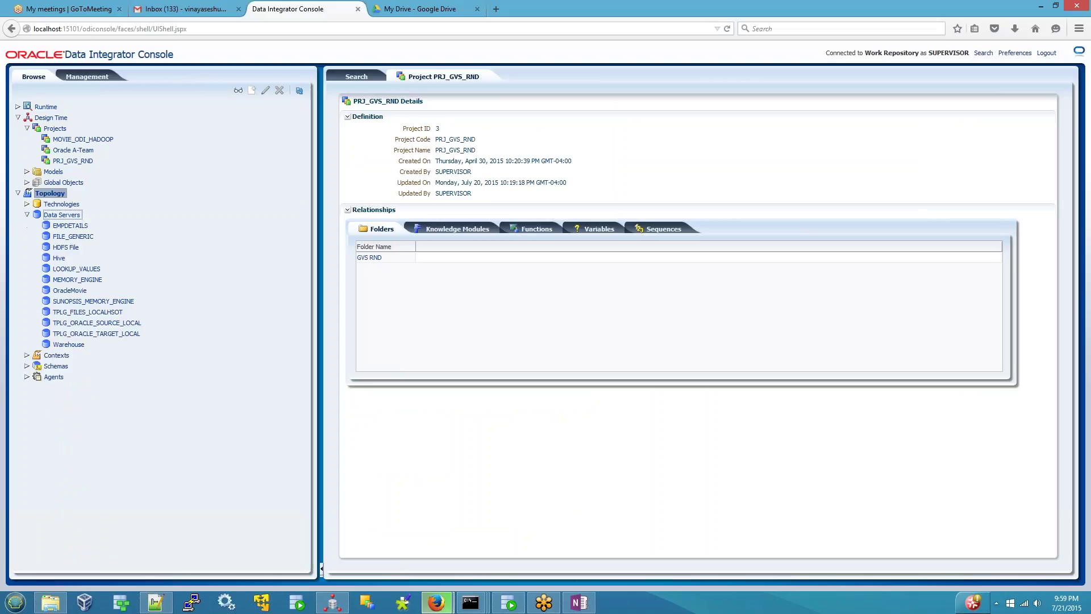
click(26, 367)
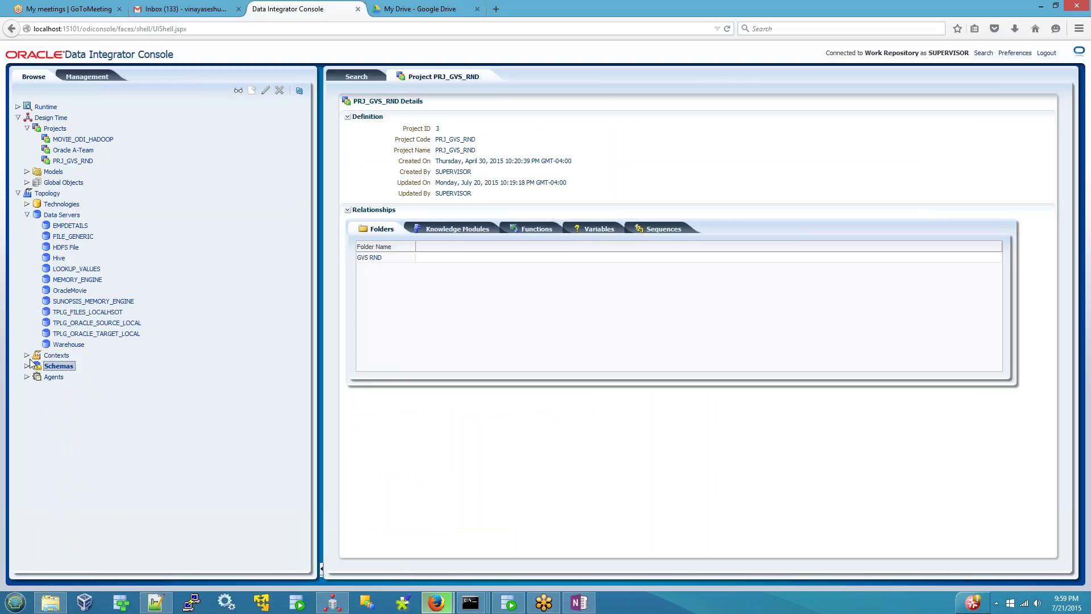
click(27, 355)
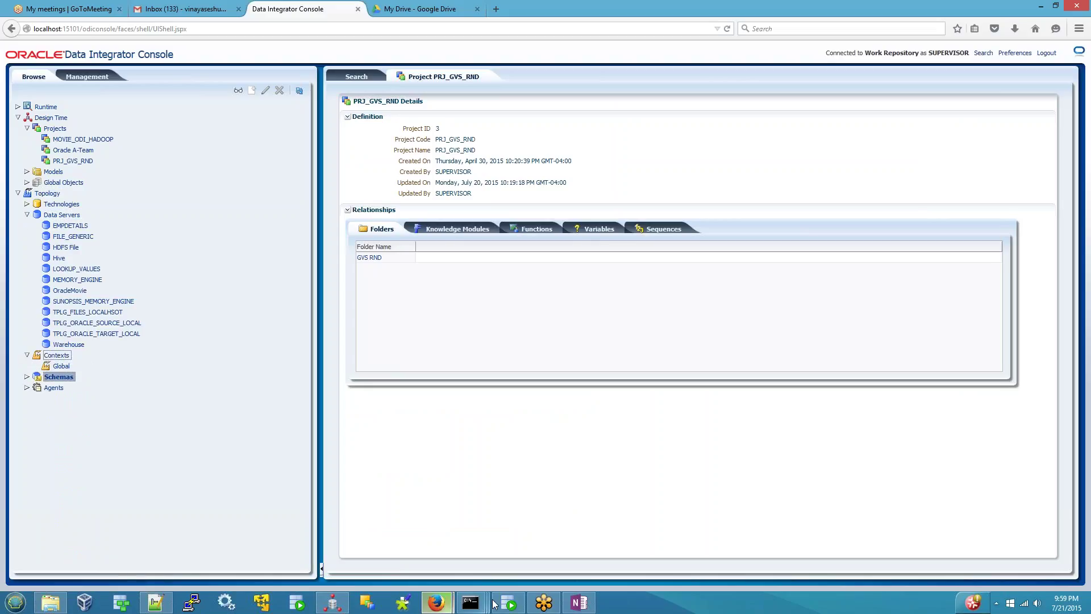
click(584, 602)
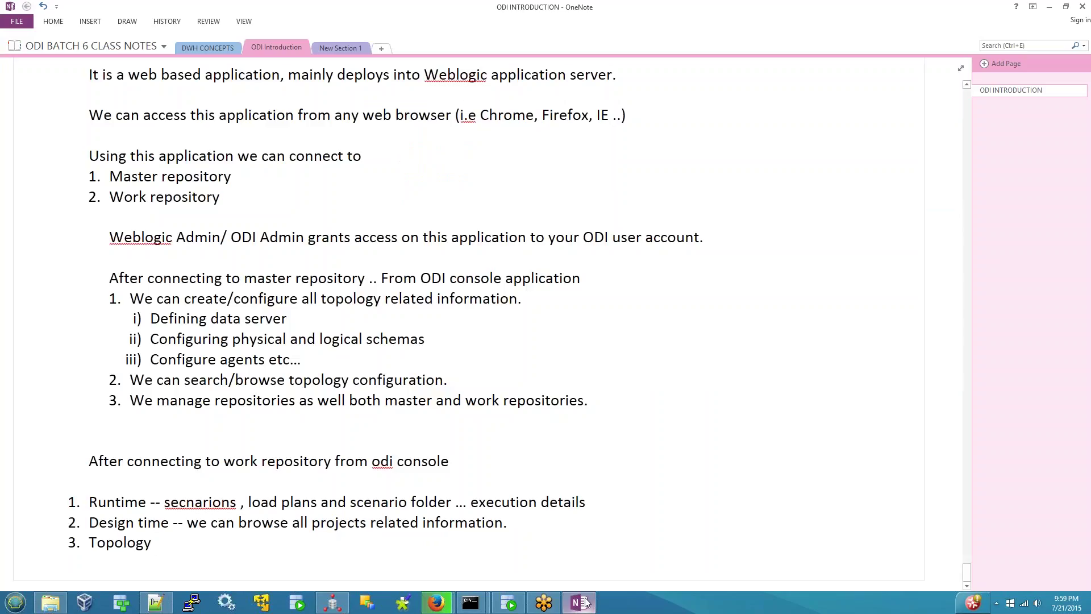
- Finish item 3 with 'we can browse all topology related information' and start a new line
text(we can browse all to)
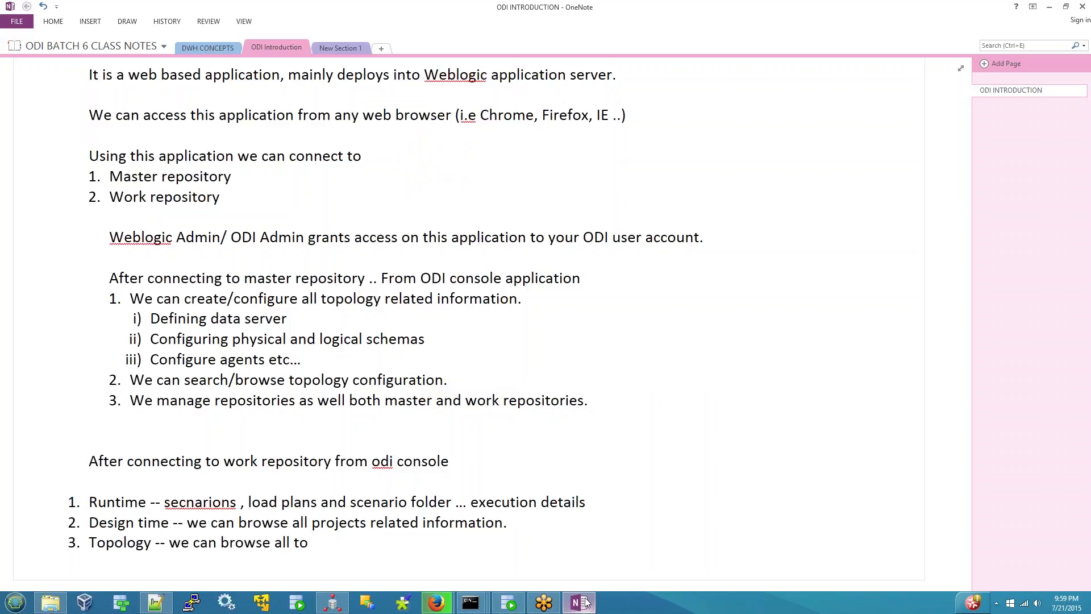
text(pology related information.)
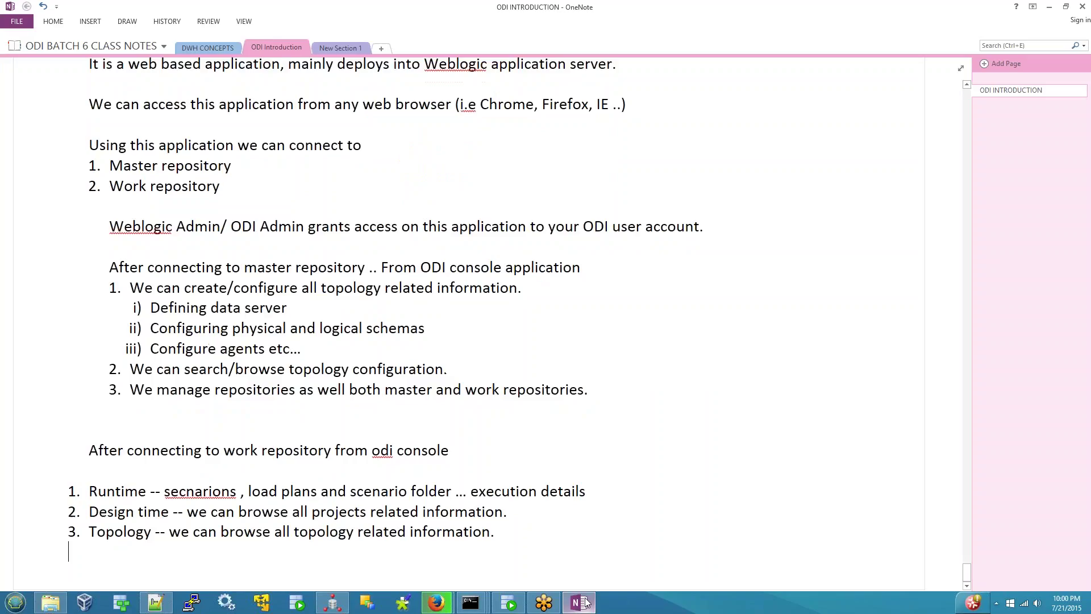
key(Return)
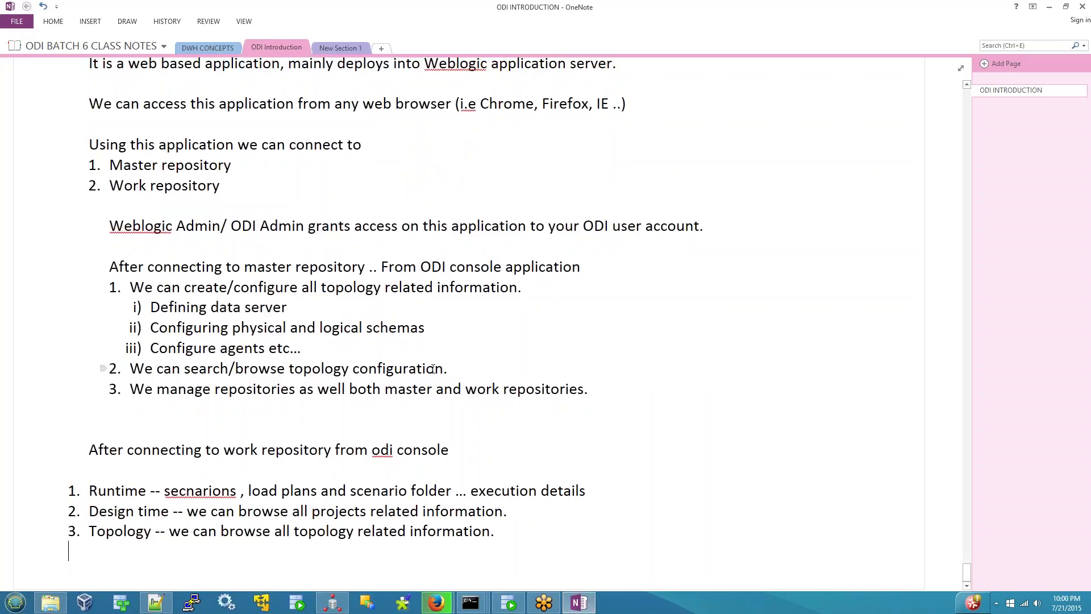
scroll(102, 369, up, 2)
- Open the console's Management view and inspect the Master Repository's actions
mouse_move(436, 603)
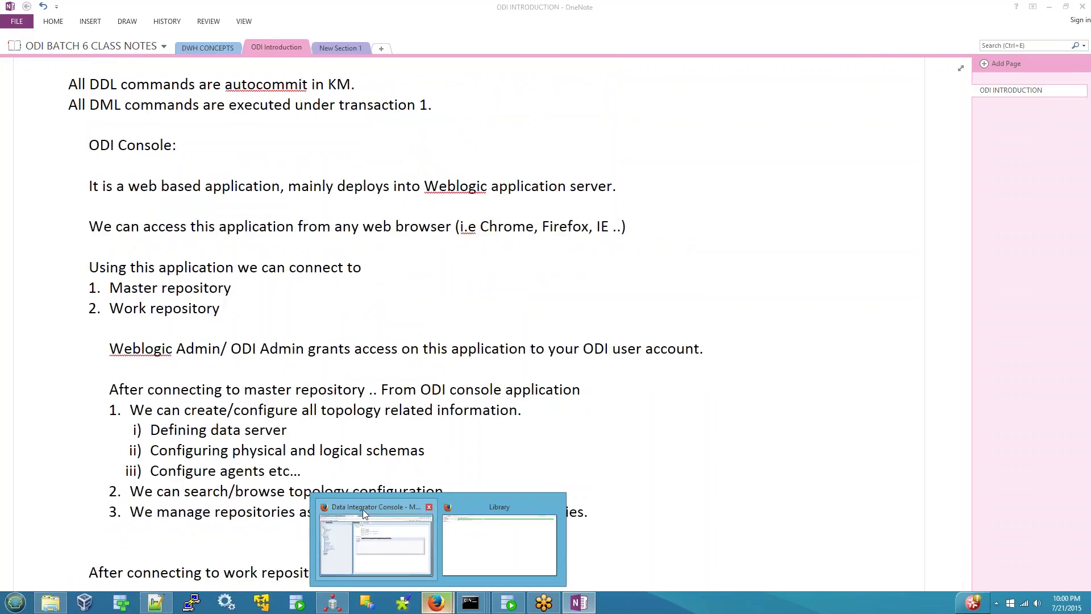
click(363, 509)
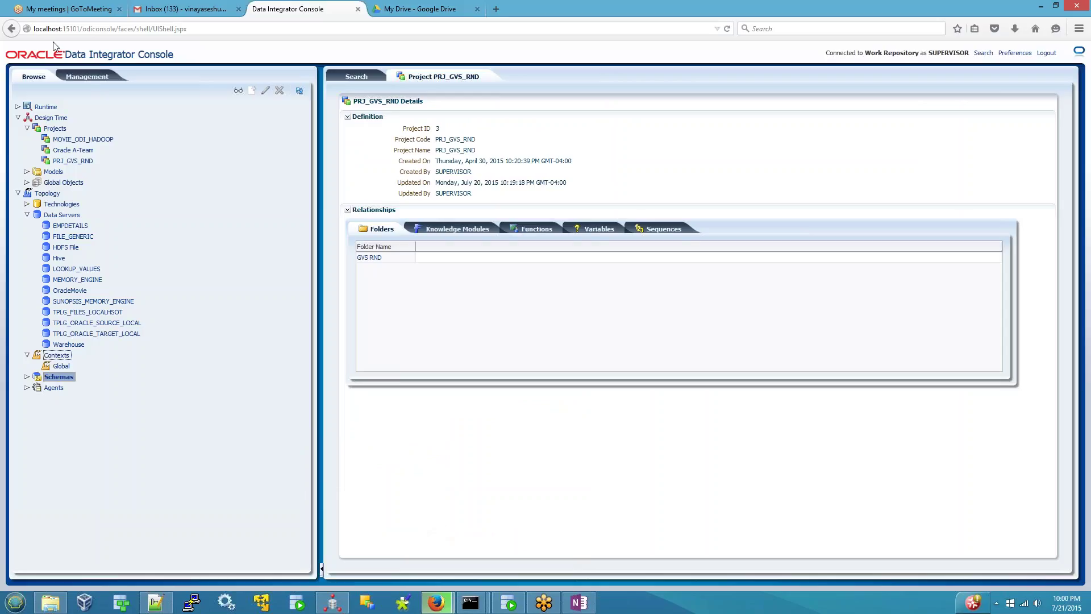
click(94, 81)
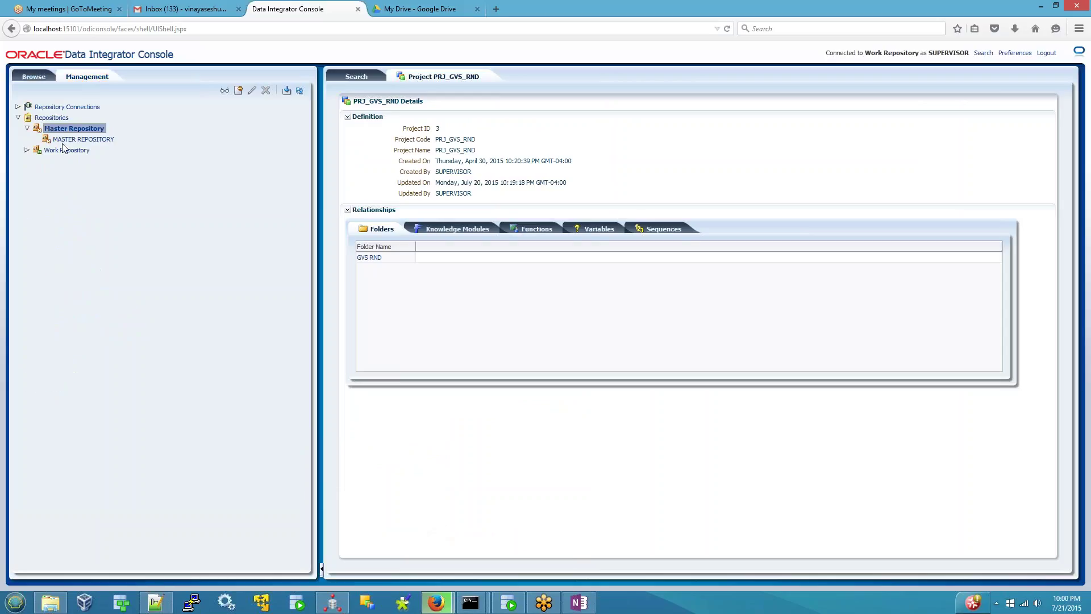
right_click(64, 140)
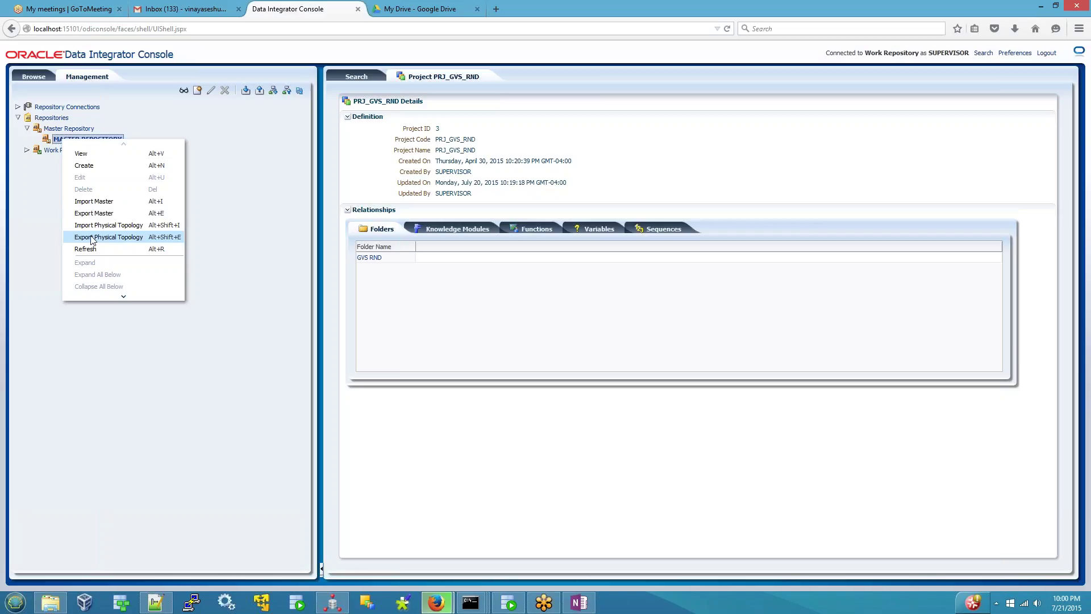
click(51, 150)
- Expand Work Repository to reveal workrep12 and its import/export actions, then return to OneNote
right_click(52, 152)
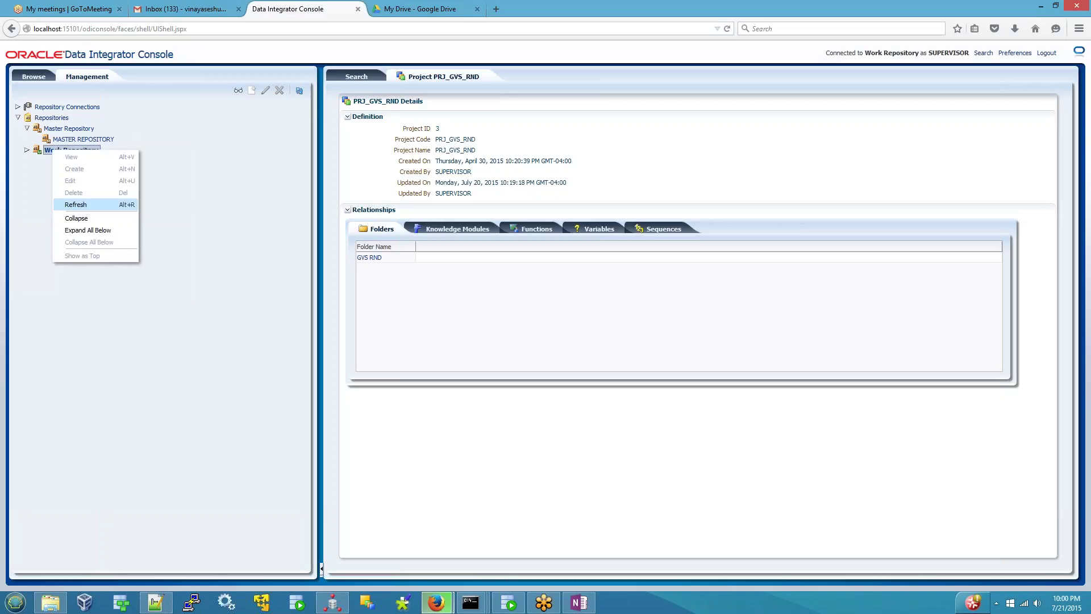
click(71, 205)
click(27, 150)
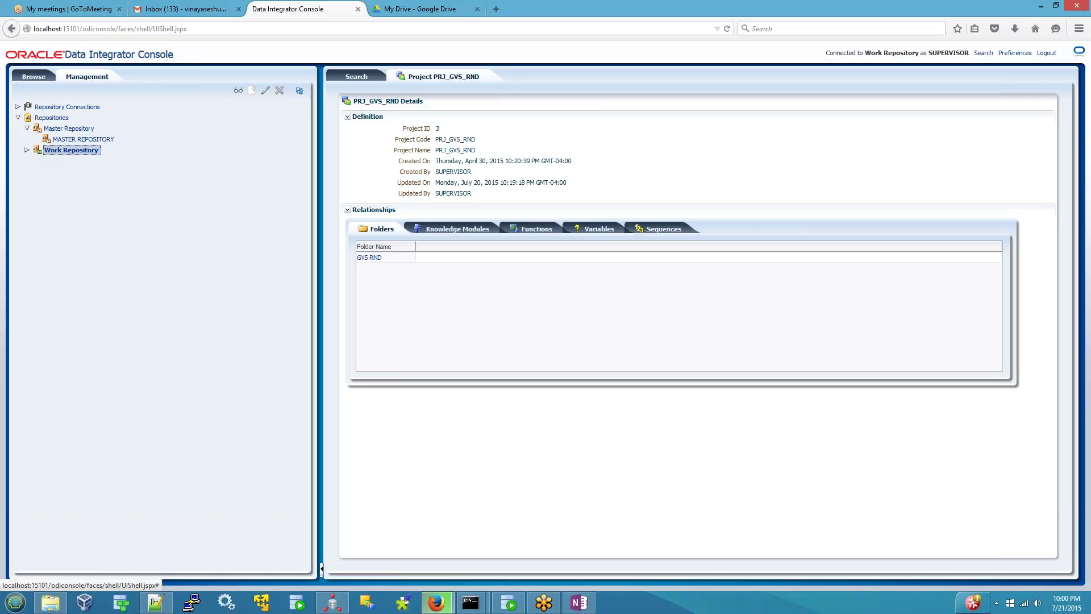
click(66, 162)
right_click(62, 163)
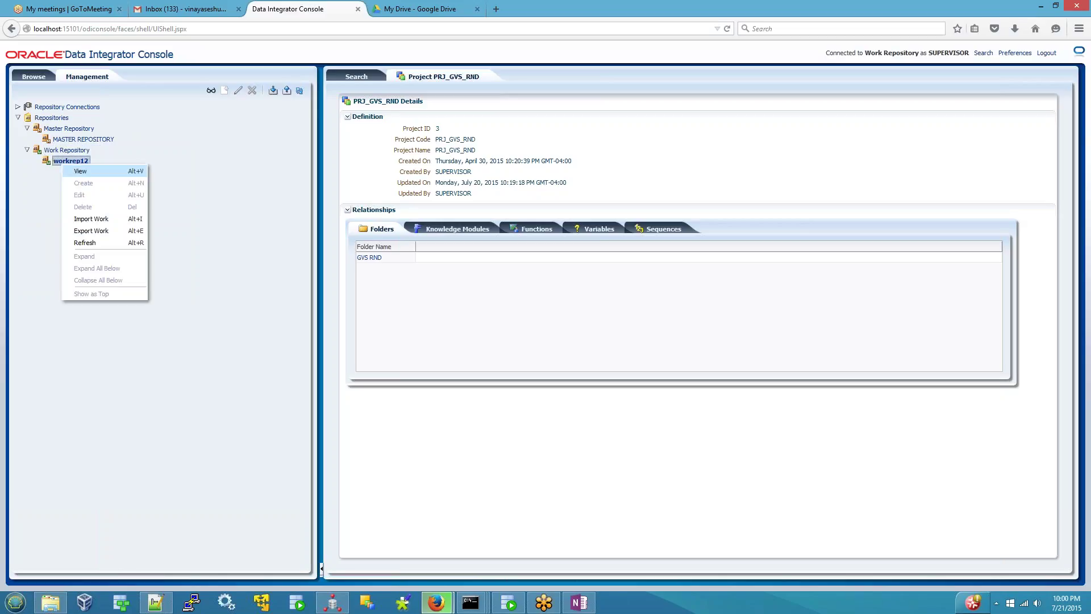
click(579, 603)
scroll(410, 526, down, 4)
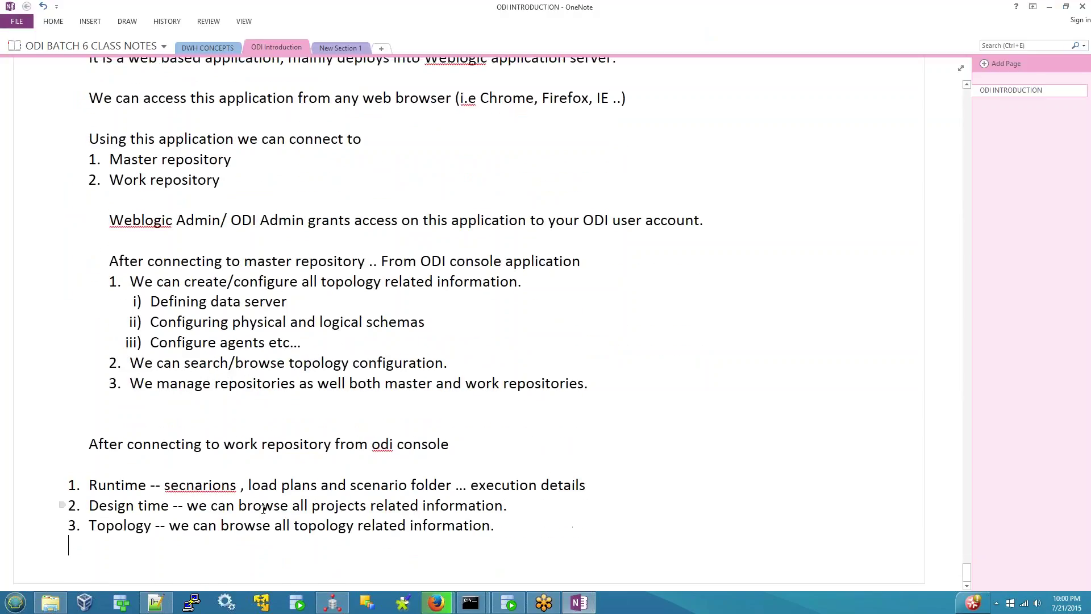
- Add a sub-item under Topology: 'From management tab of odi console from work repository connection'
click(329, 556)
key(Return)
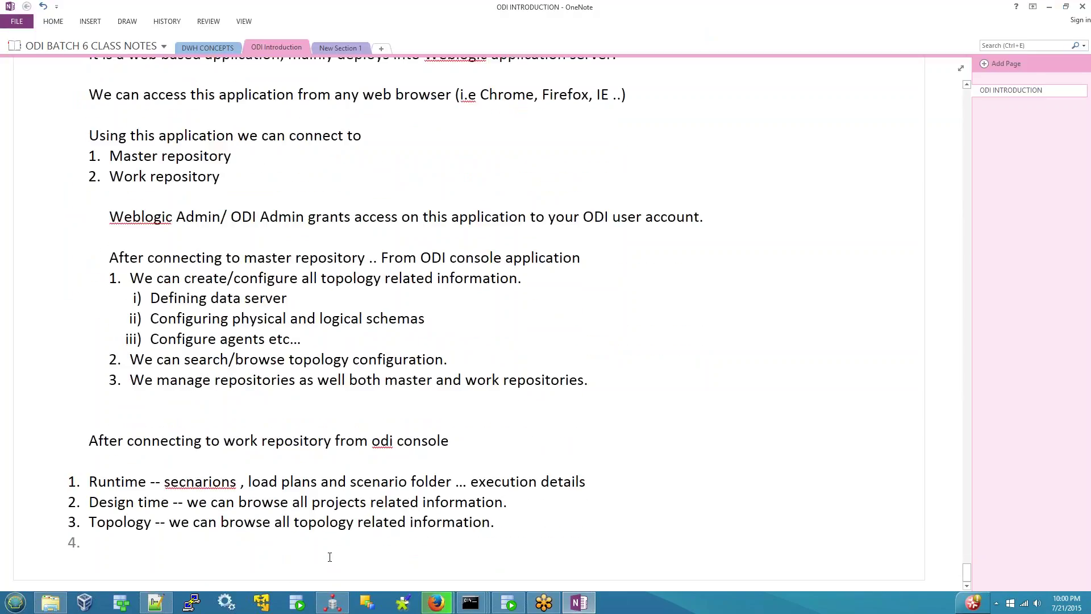
key(Tab)
key(shift+Tab)
key(BackSpace)
key(Return)
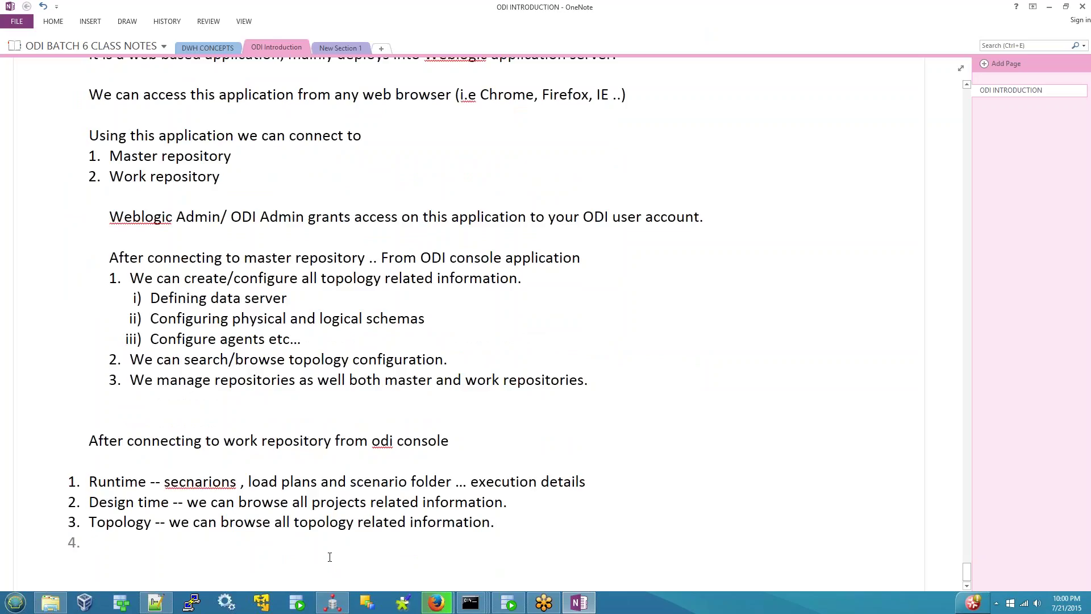
key(Tab)
text(From management tab)
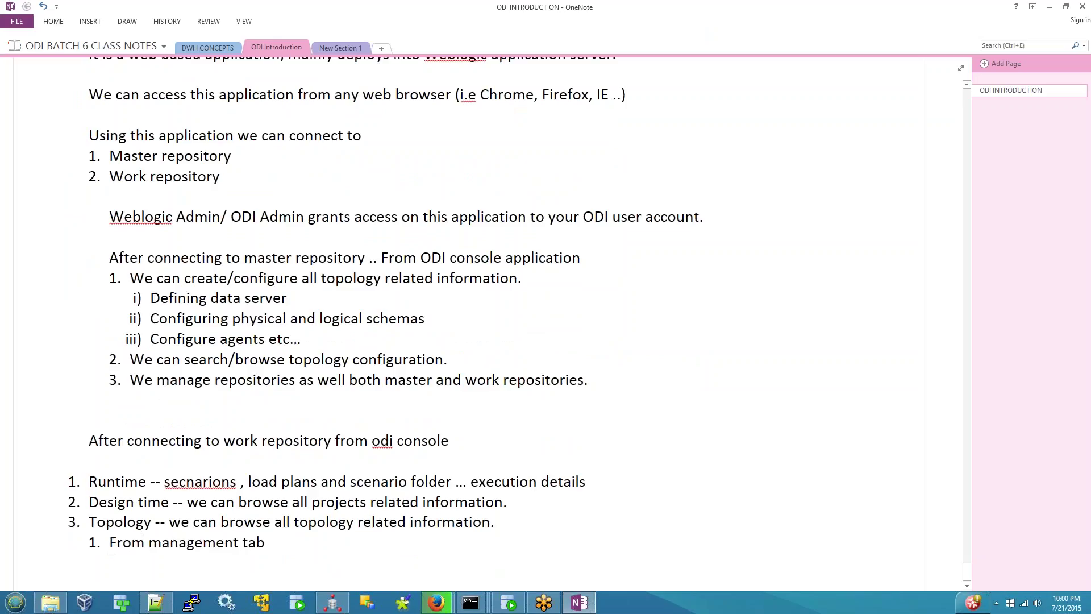
text( of odi co)
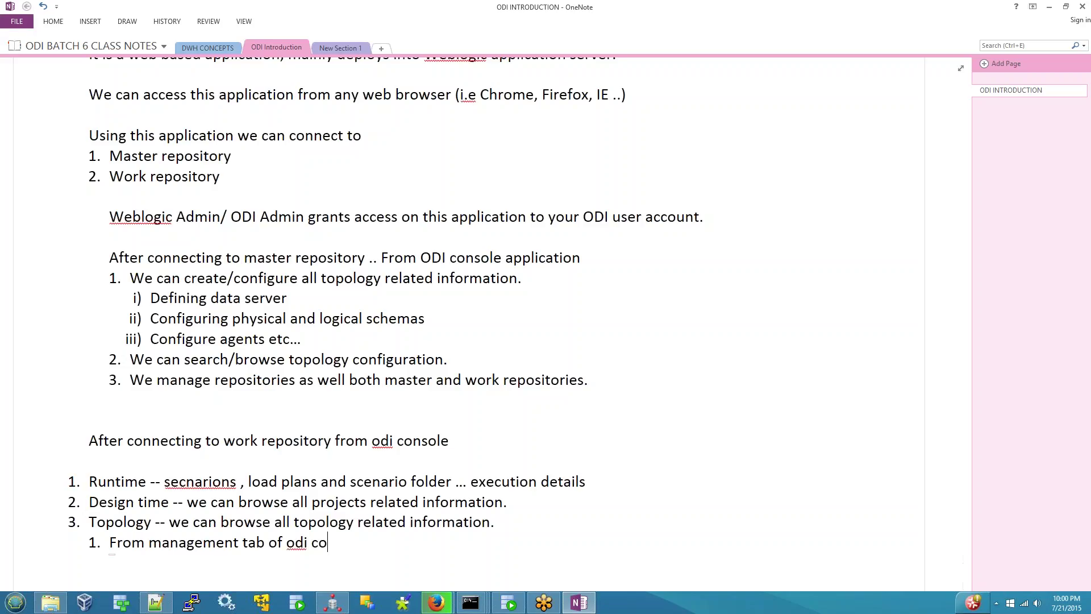
text(nsole from work repos)
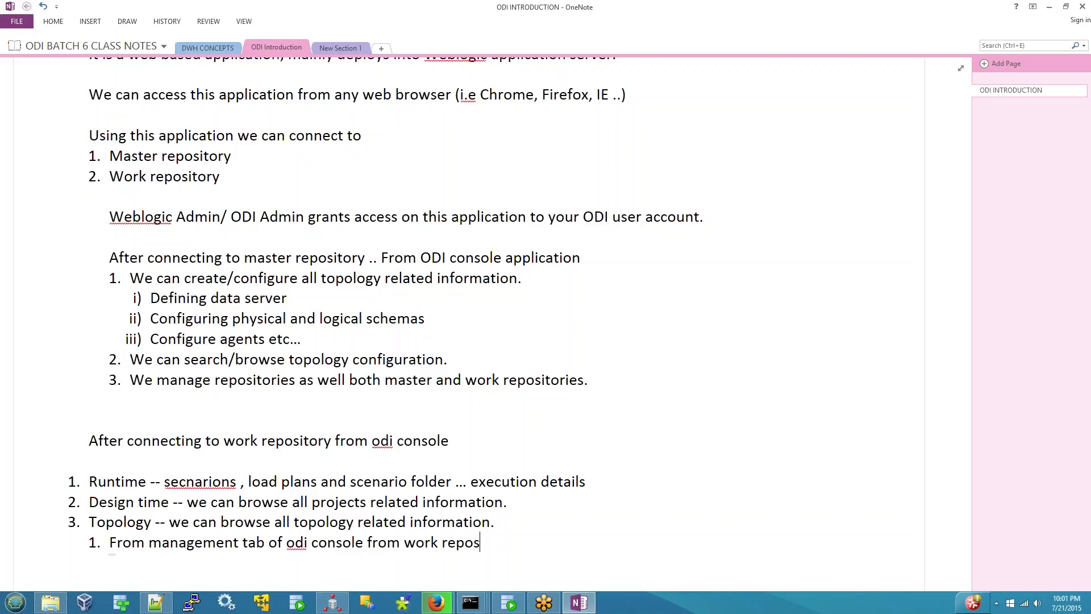
text(itory connection)
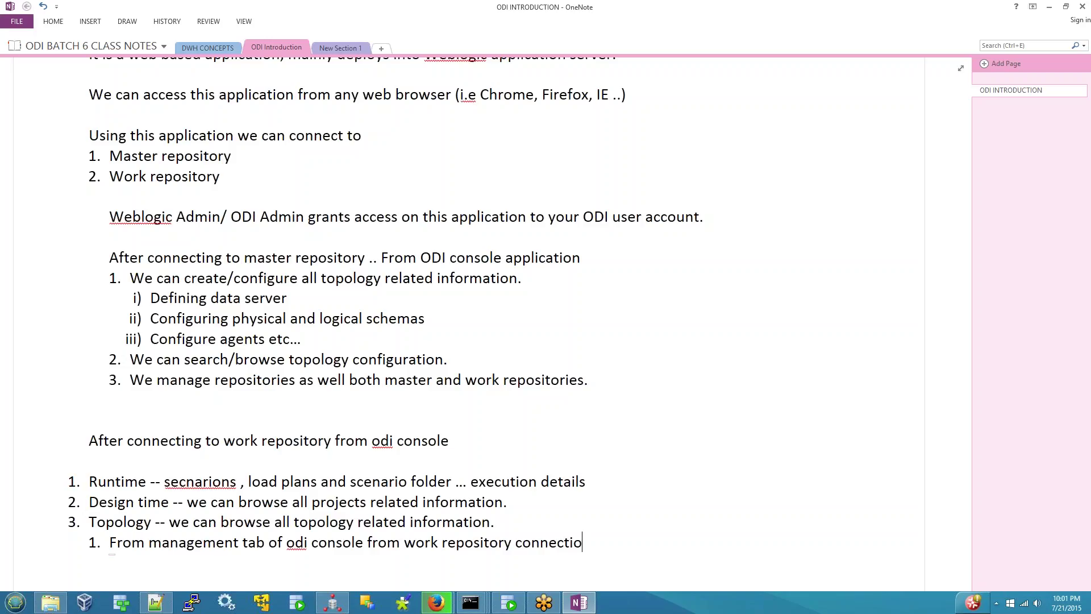
- Add indented points 'We can export/import master/work repositories' and 'We can export/import topology information'
key(Return)
key(Tab)
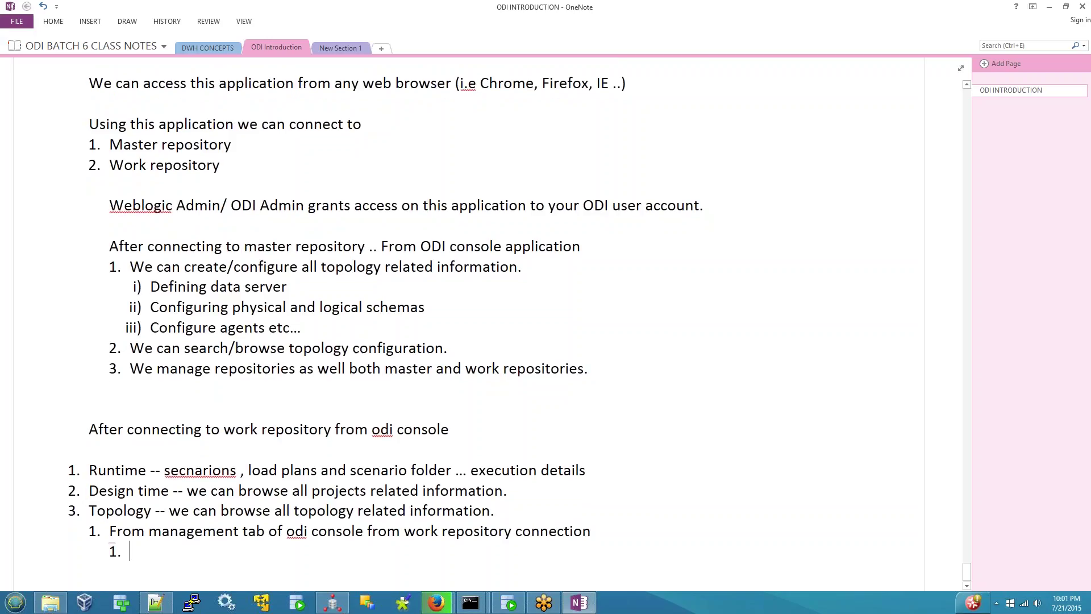
text(We can export/import master)
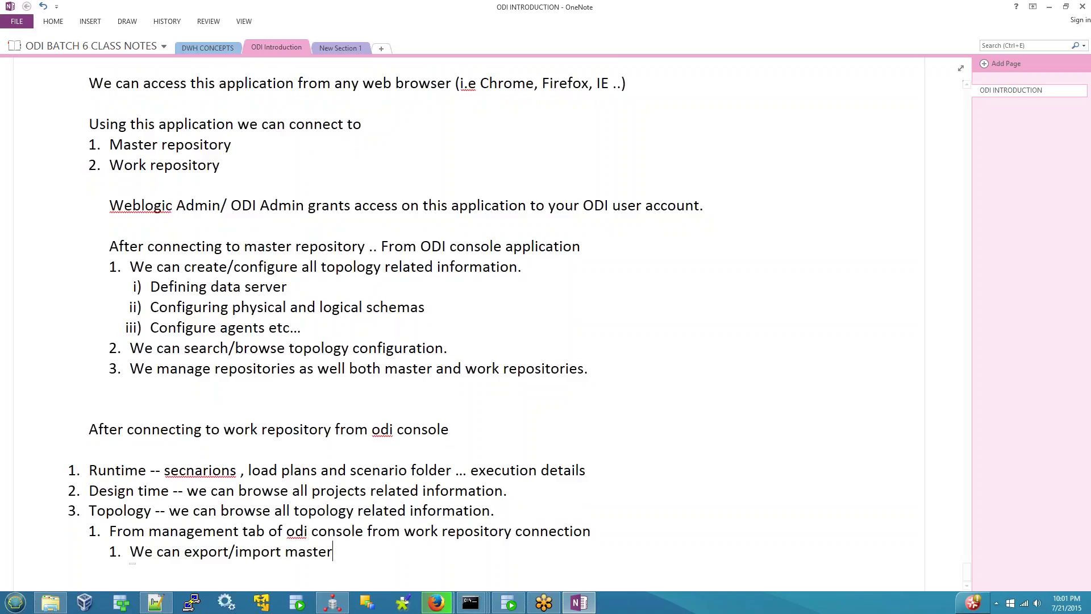
text(/wor)
key(BackSpace)
text(k report)
key(BackSpace)
key(BackSpace)
key(BackSpace)
text(sitorie)
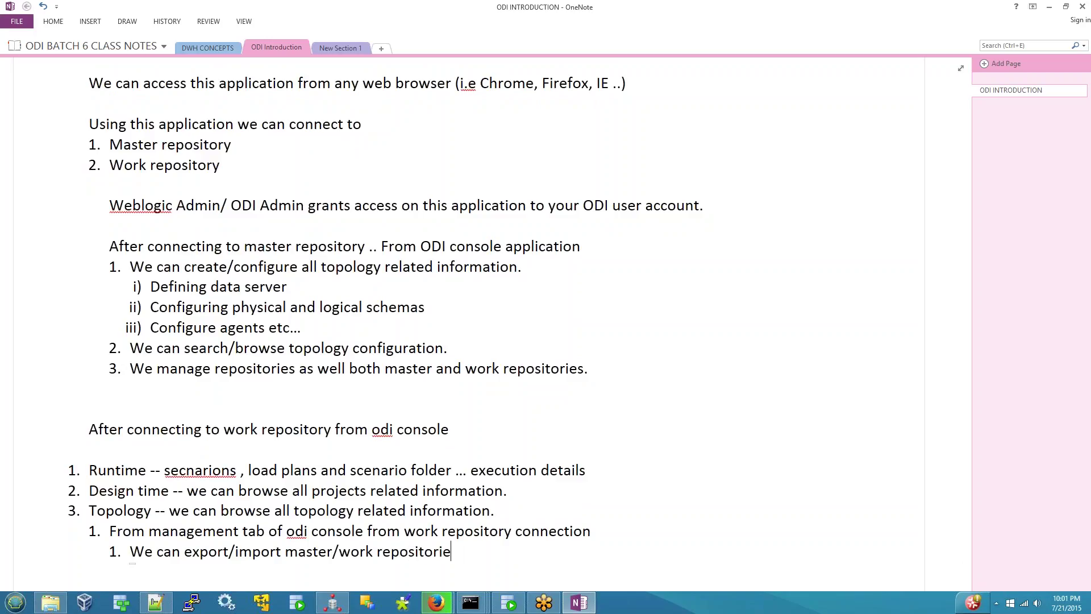
text(s)
key(Return)
text(We)
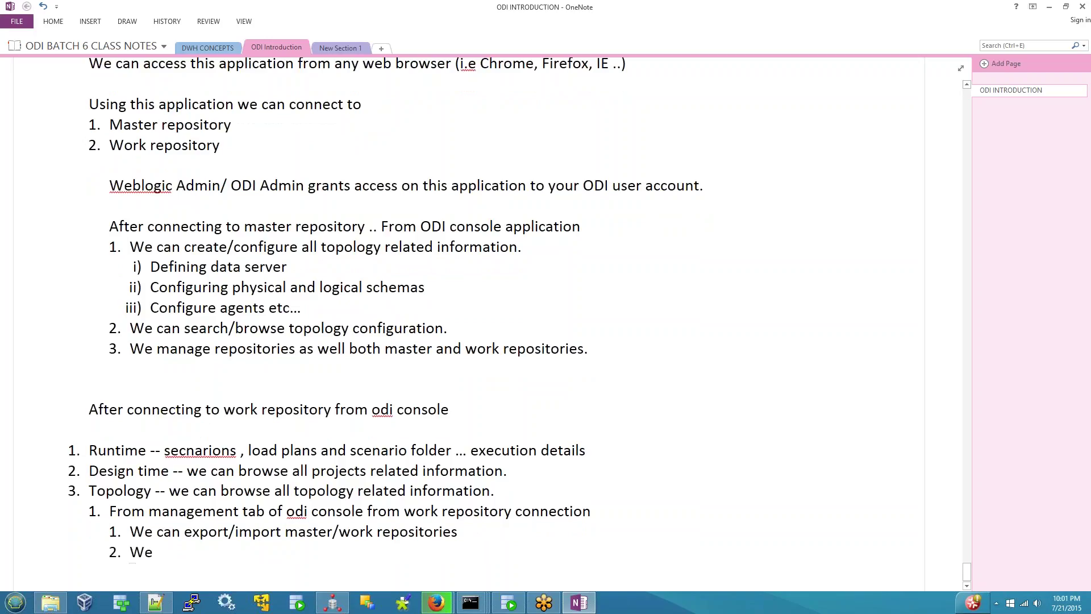
text( can export/import)
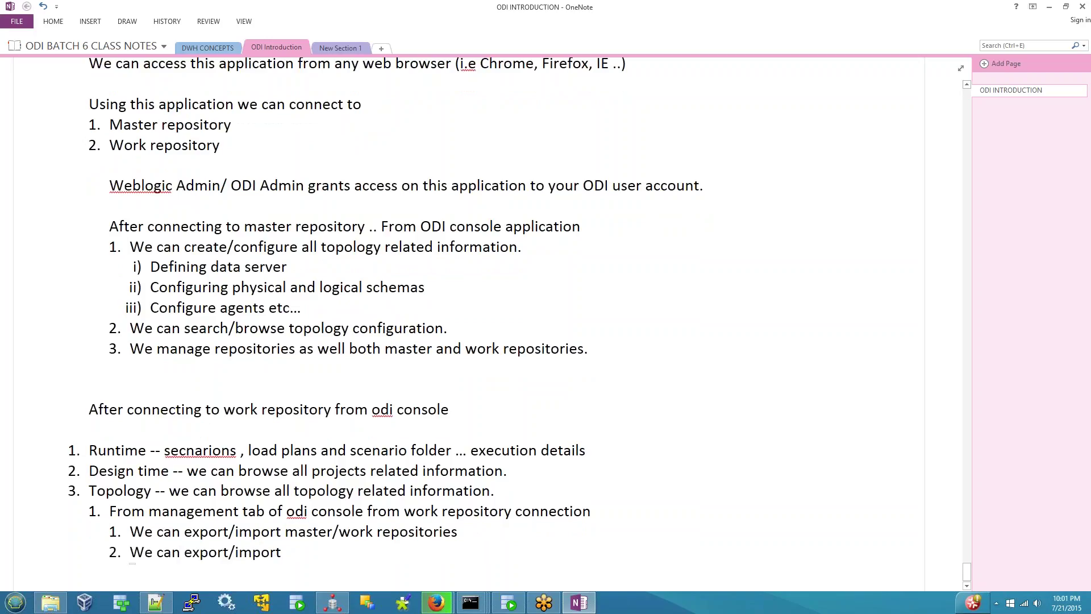
text( toplogy in)
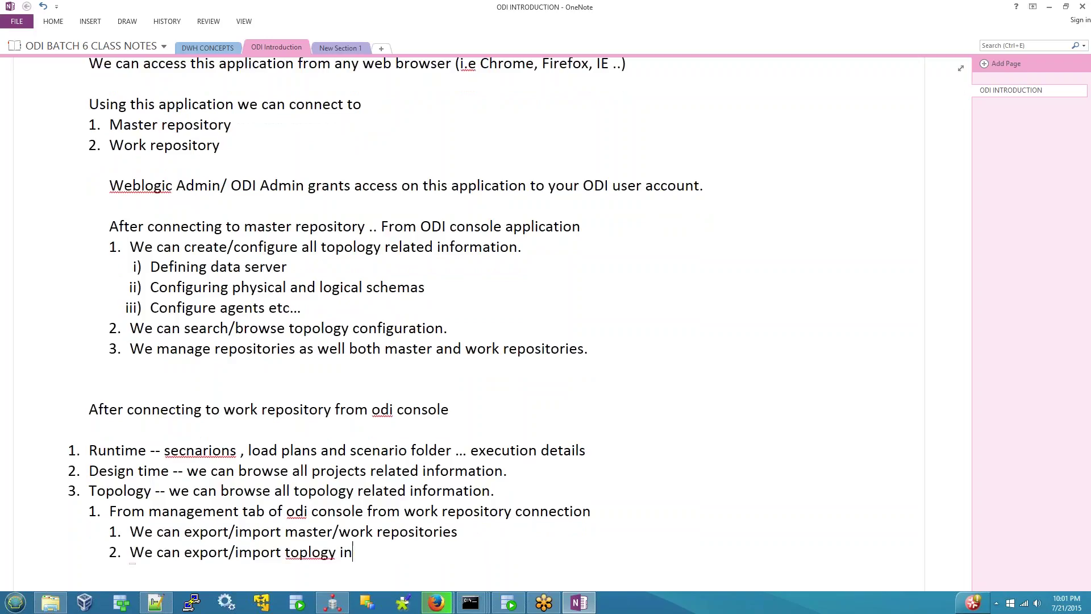
text(formatio)
text(o)
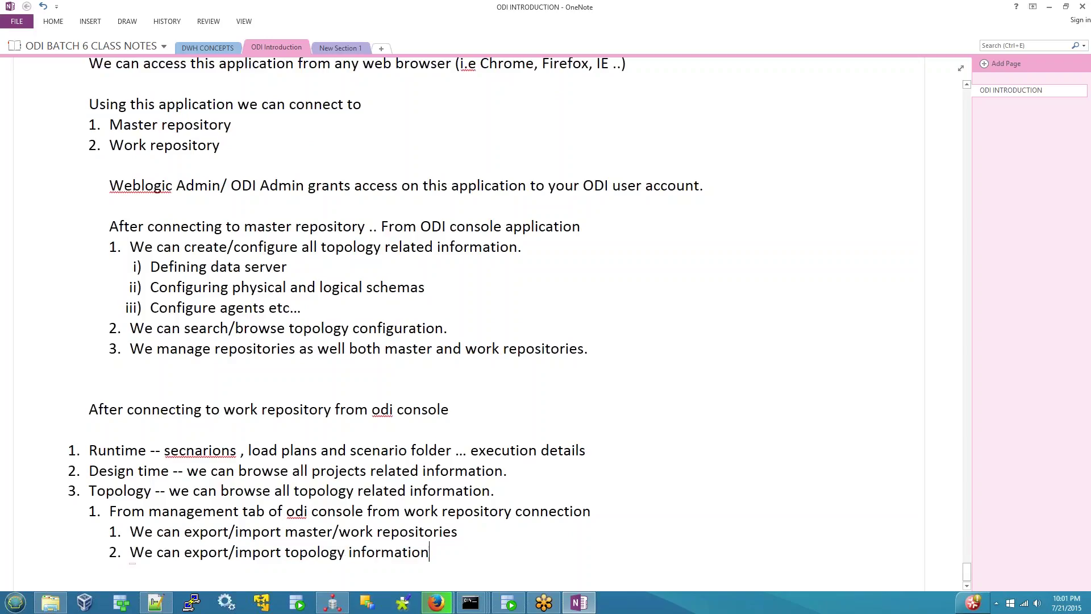
- Run a Sessions search on the Search page to list session runs with dates and statuses
mouse_move(437, 602)
click(359, 497)
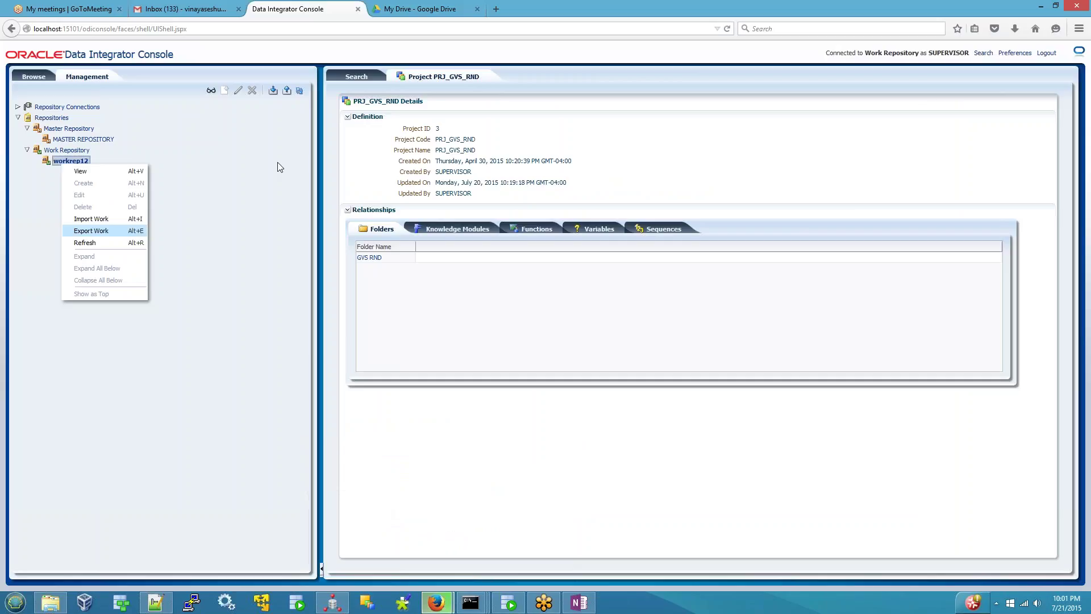
click(222, 316)
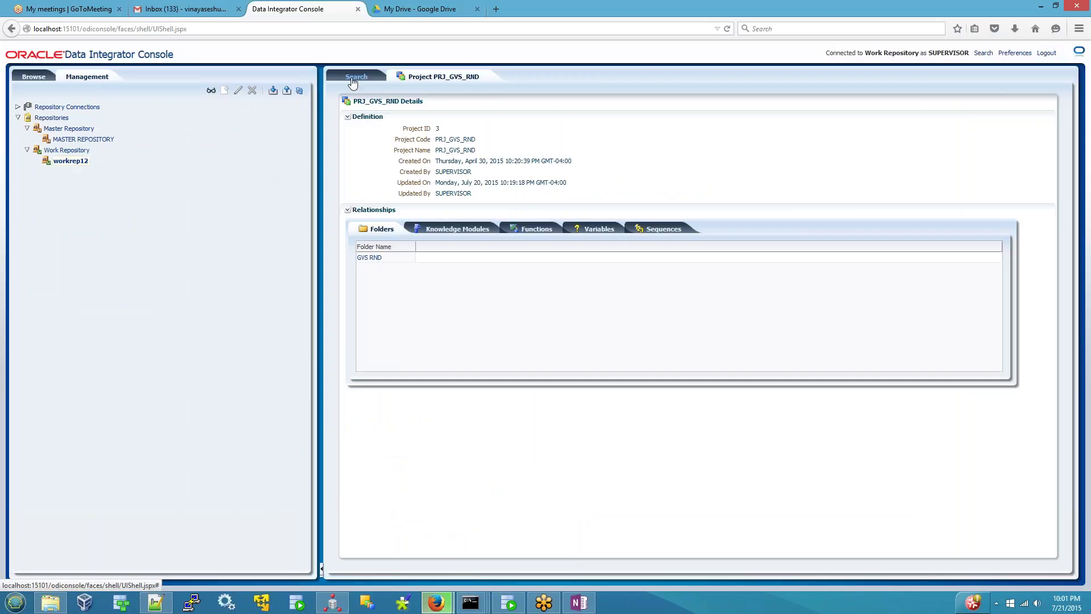
click(357, 76)
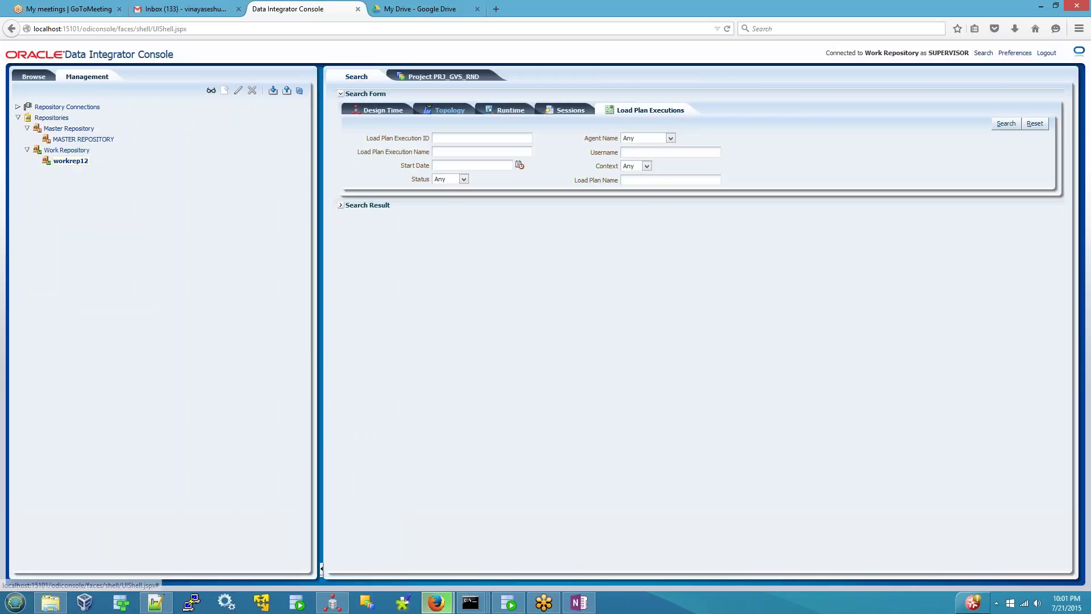
click(389, 114)
click(450, 110)
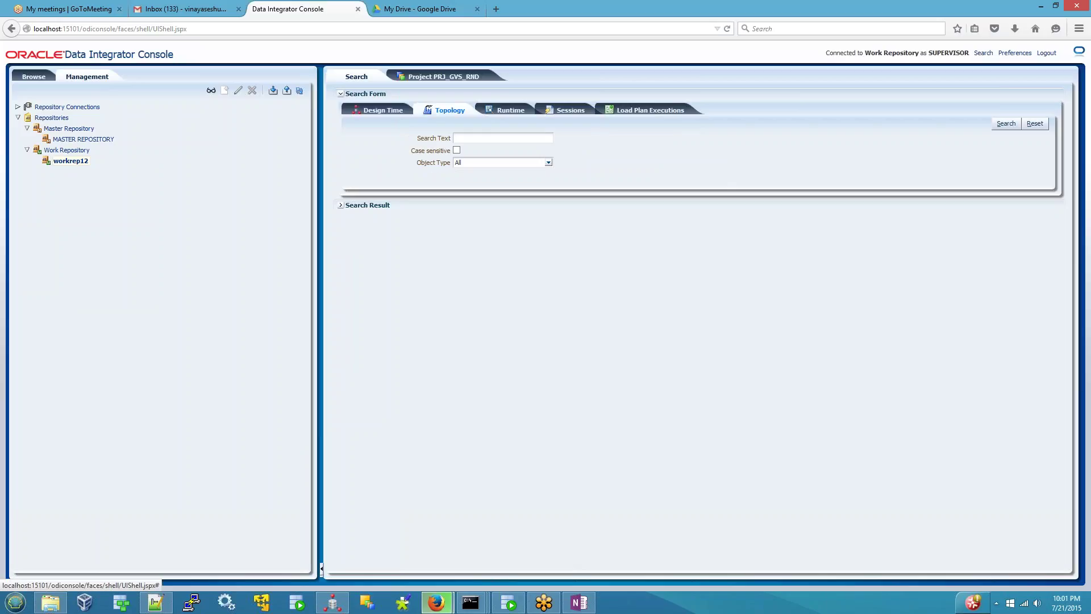
click(507, 110)
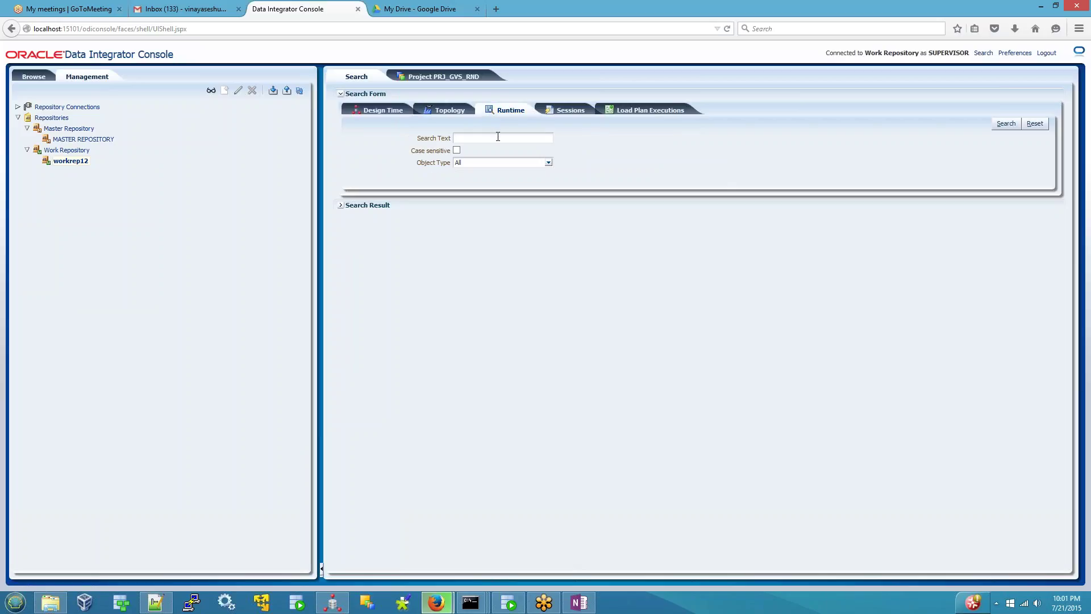
click(574, 110)
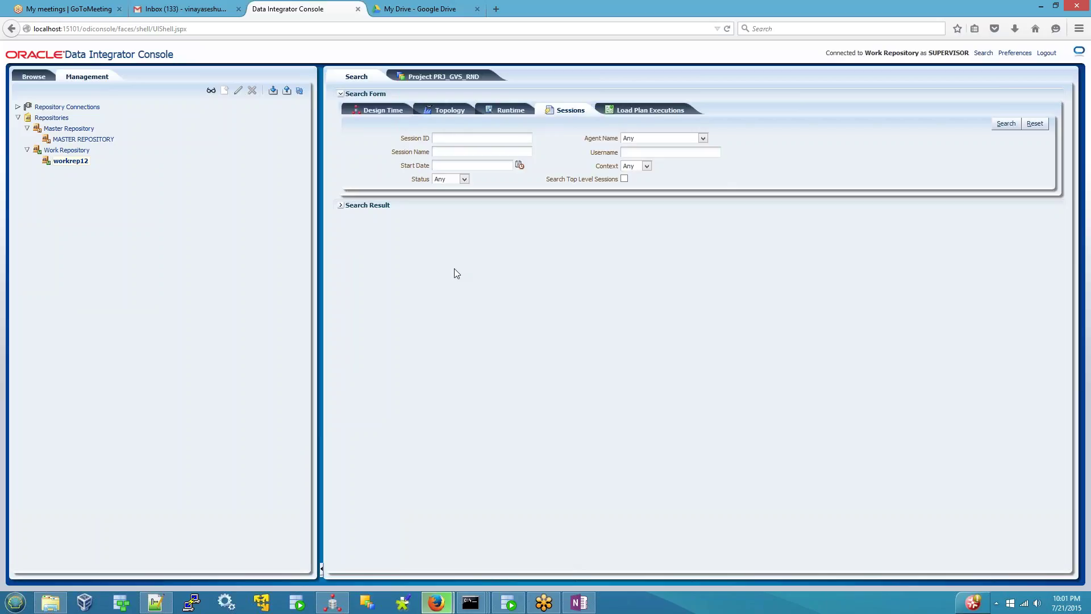
click(1019, 125)
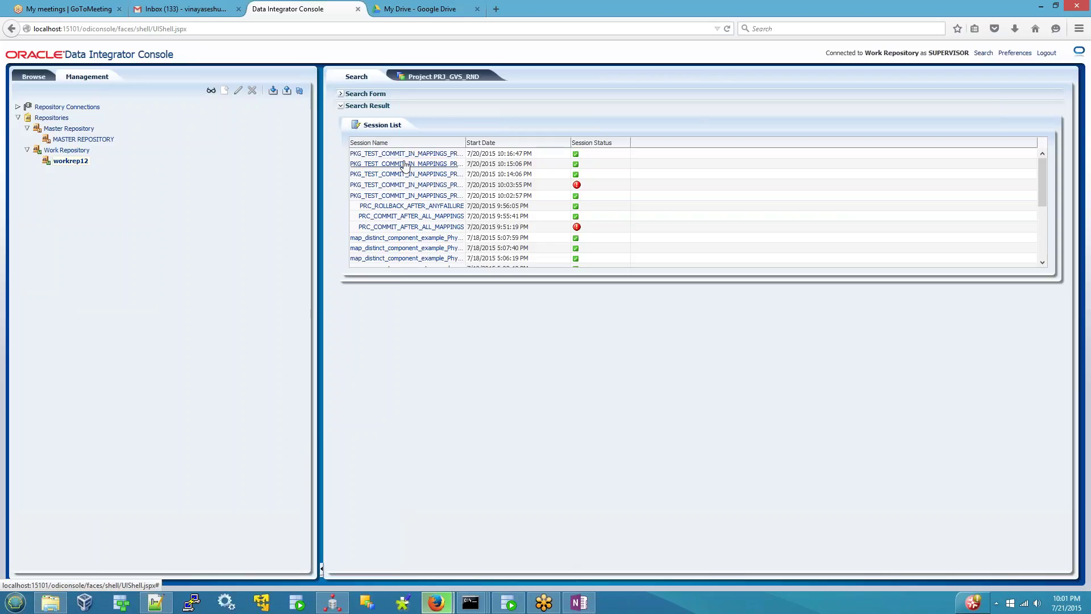
click(434, 10)
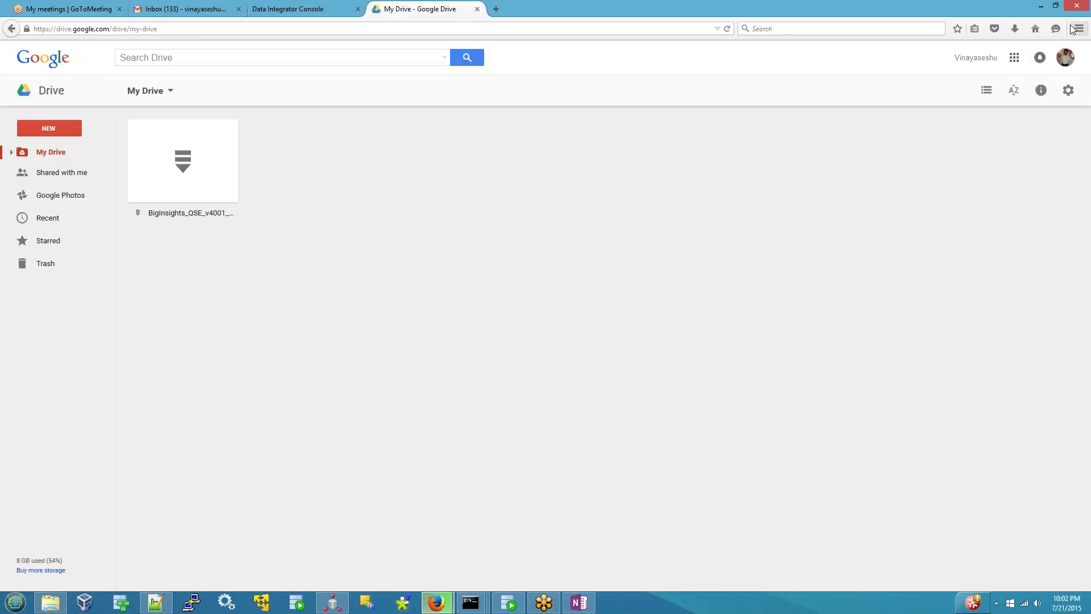
- Check the current downloads in the Firefox Library window, then minimize it
click(1015, 27)
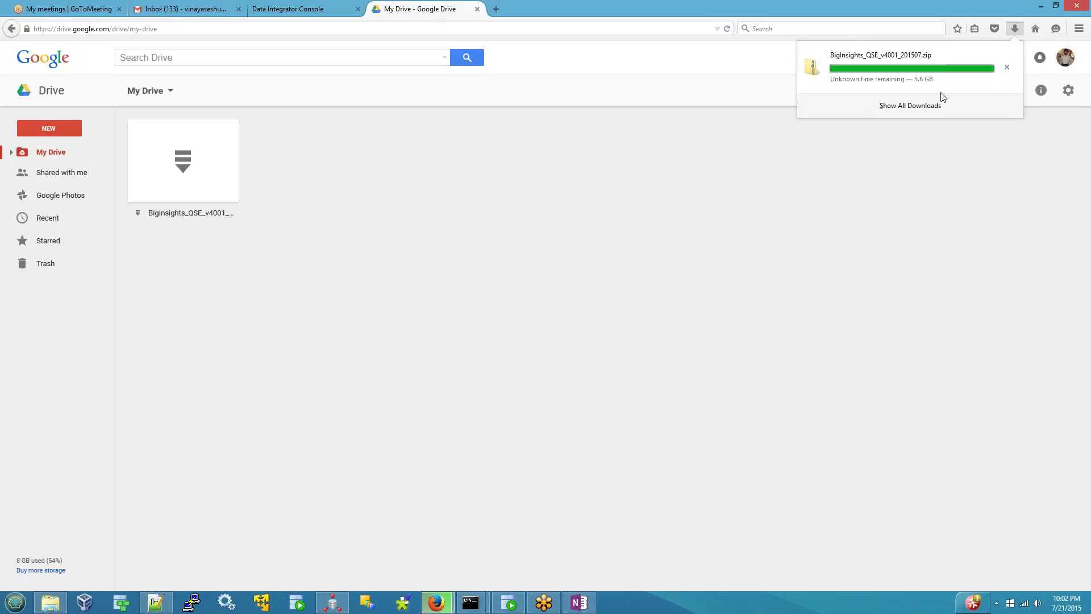
click(922, 108)
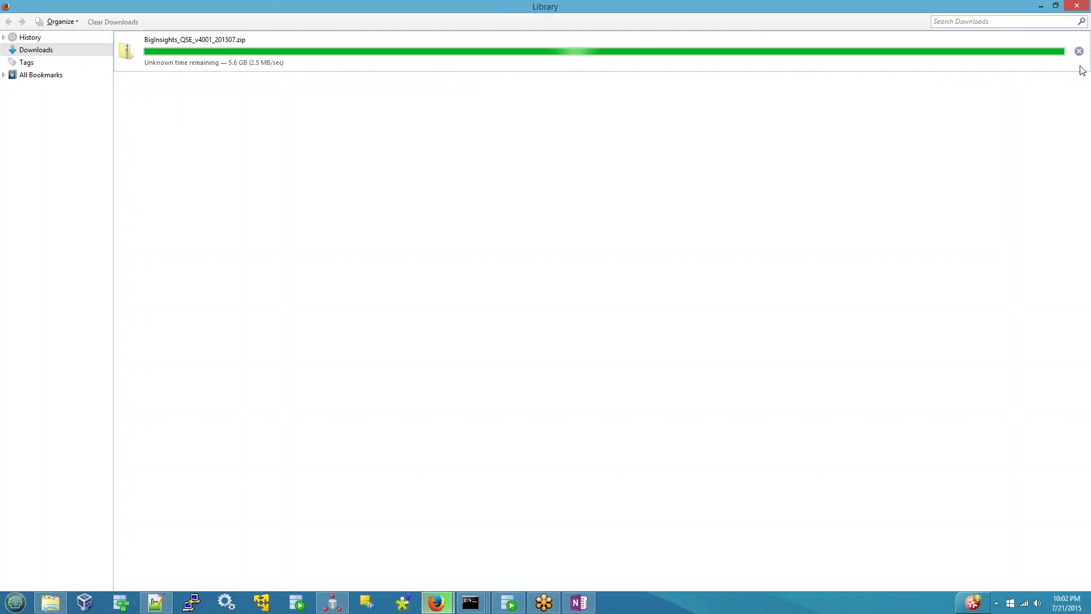
click(1042, 7)
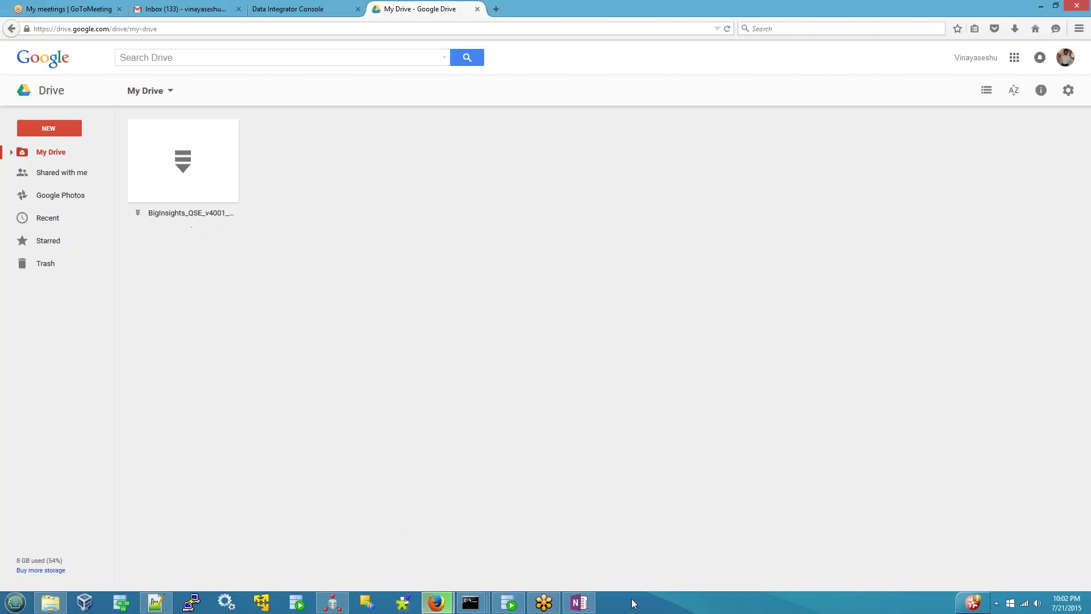
- Glance at the OneNote notes, then return to the Google Drive window's Data Integrator Console tab
click(579, 602)
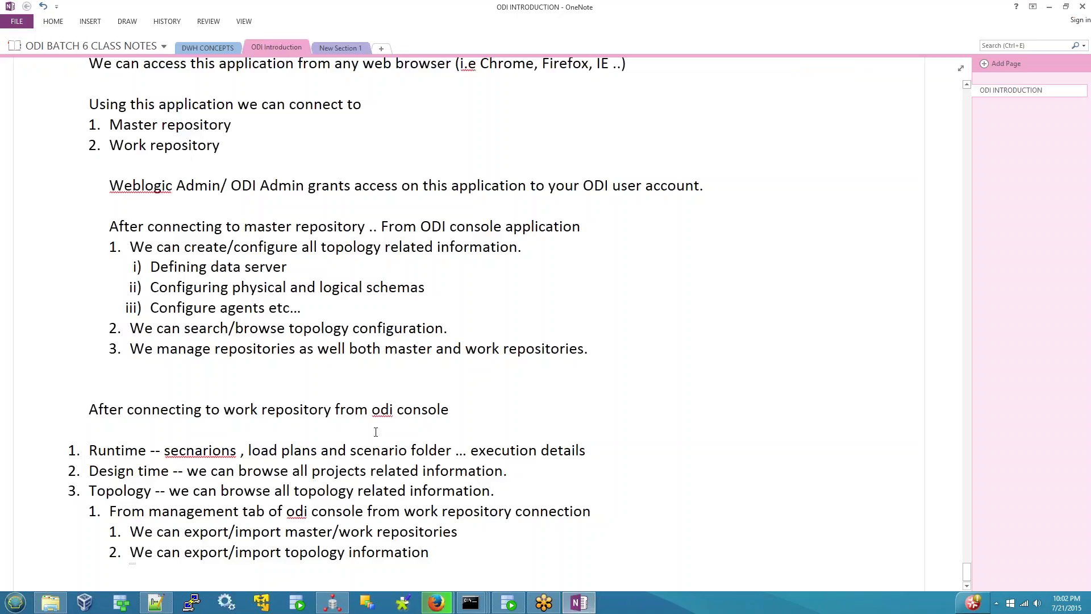
click(437, 602)
click(374, 520)
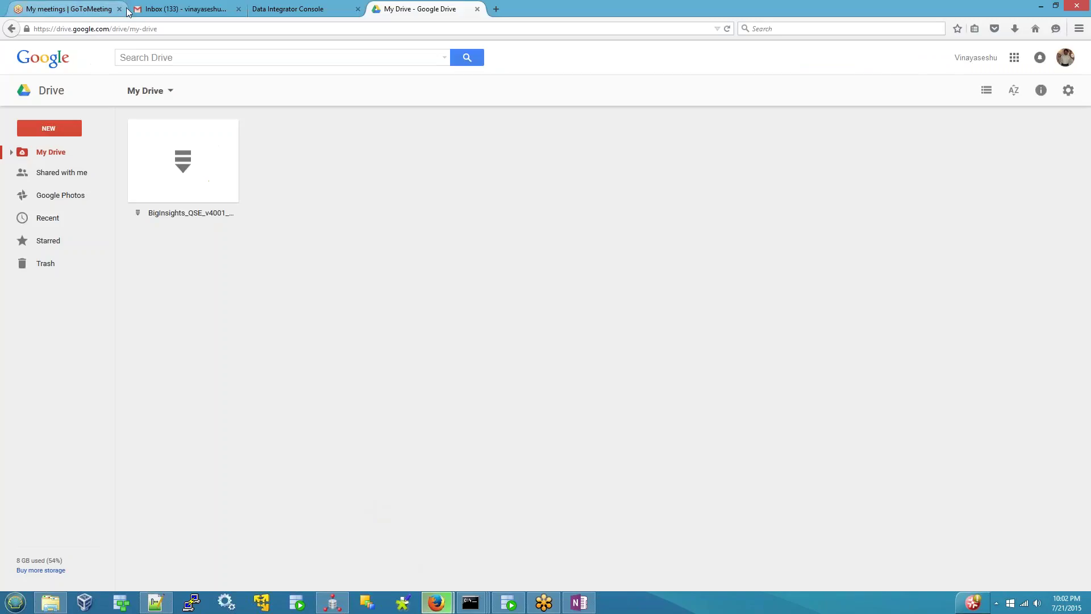
click(176, 8)
click(299, 10)
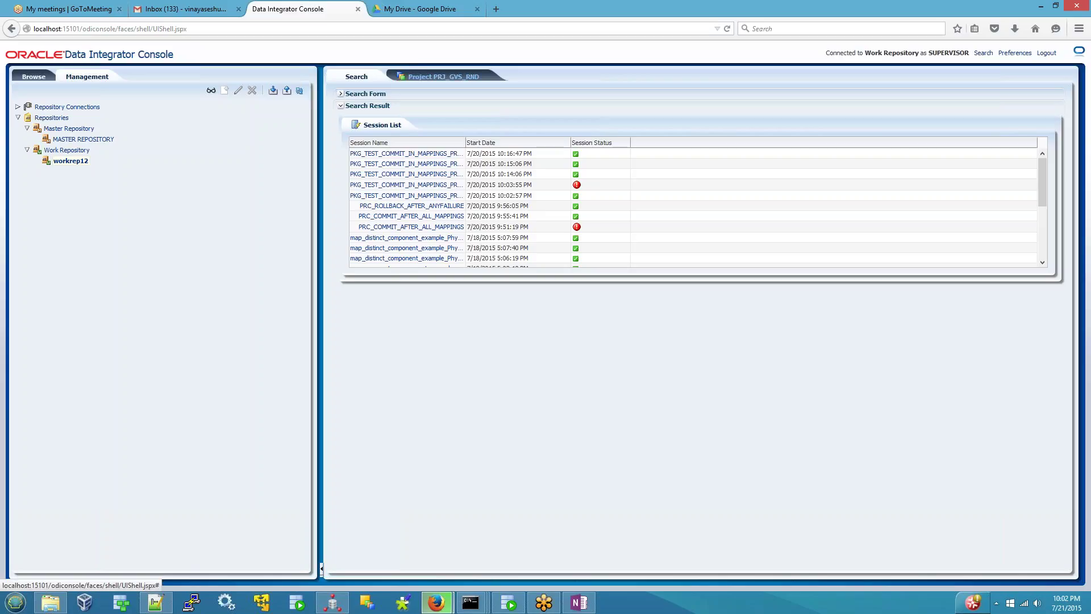
- Show the repository Browse tree, collapse Design Time and Topology, then expand Design Time's projects
click(443, 76)
click(34, 76)
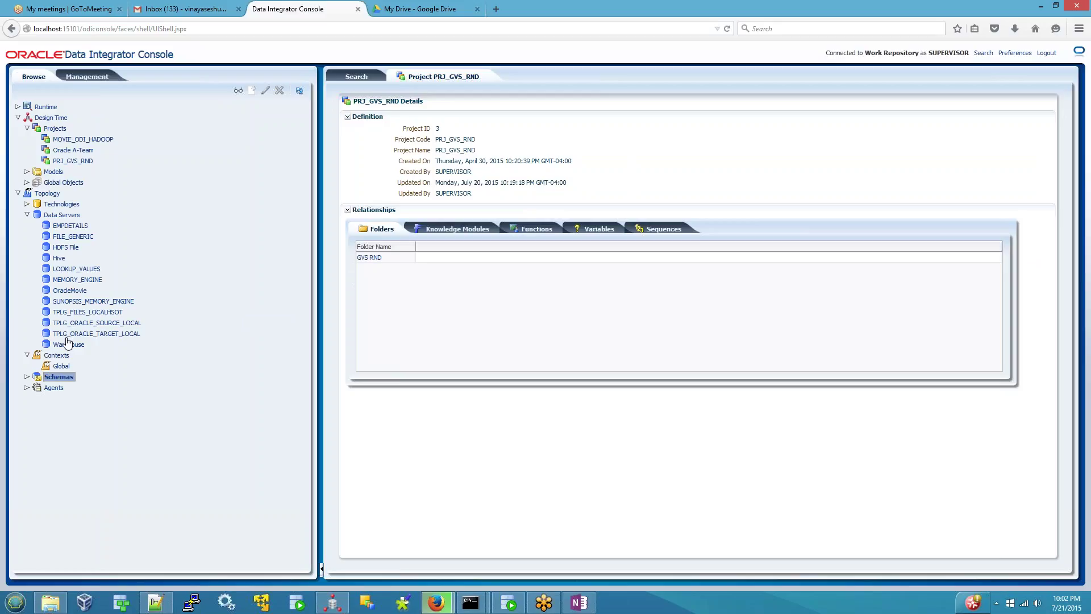
click(18, 117)
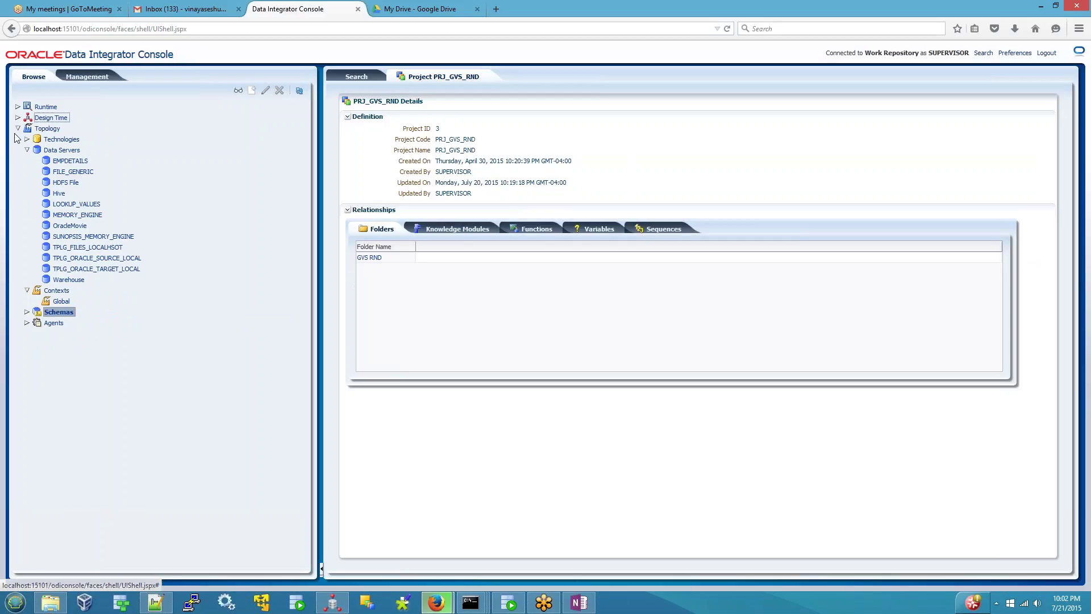
click(18, 129)
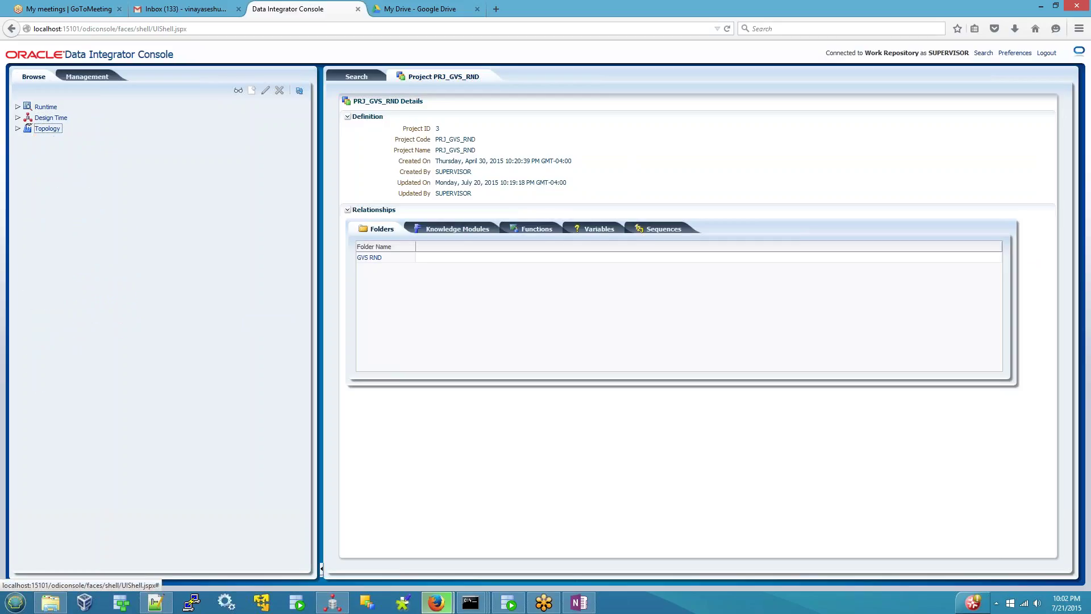
click(50, 107)
click(45, 119)
click(17, 117)
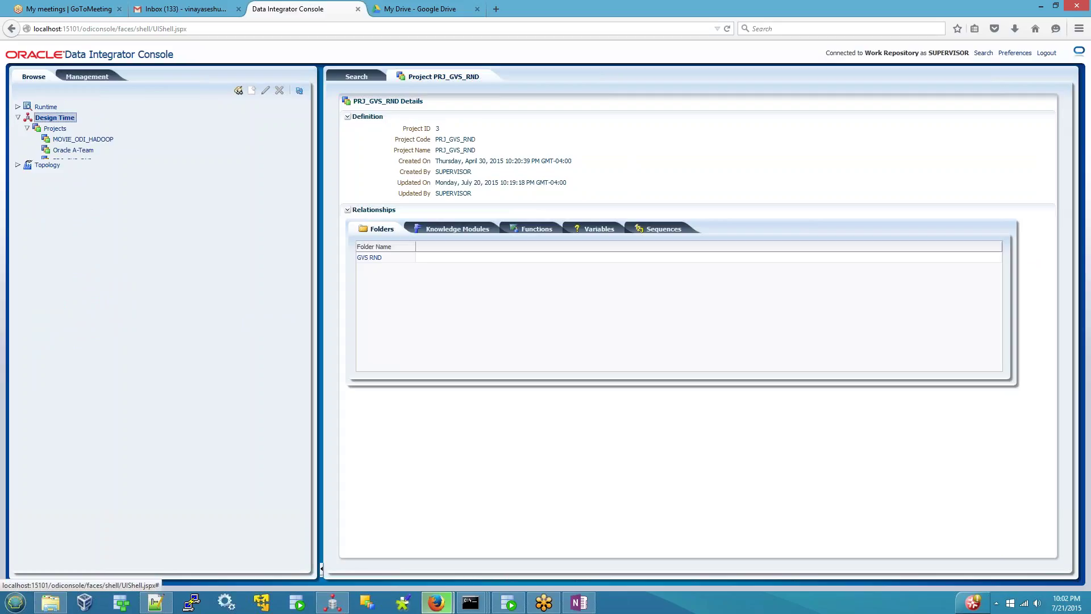
click(55, 183)
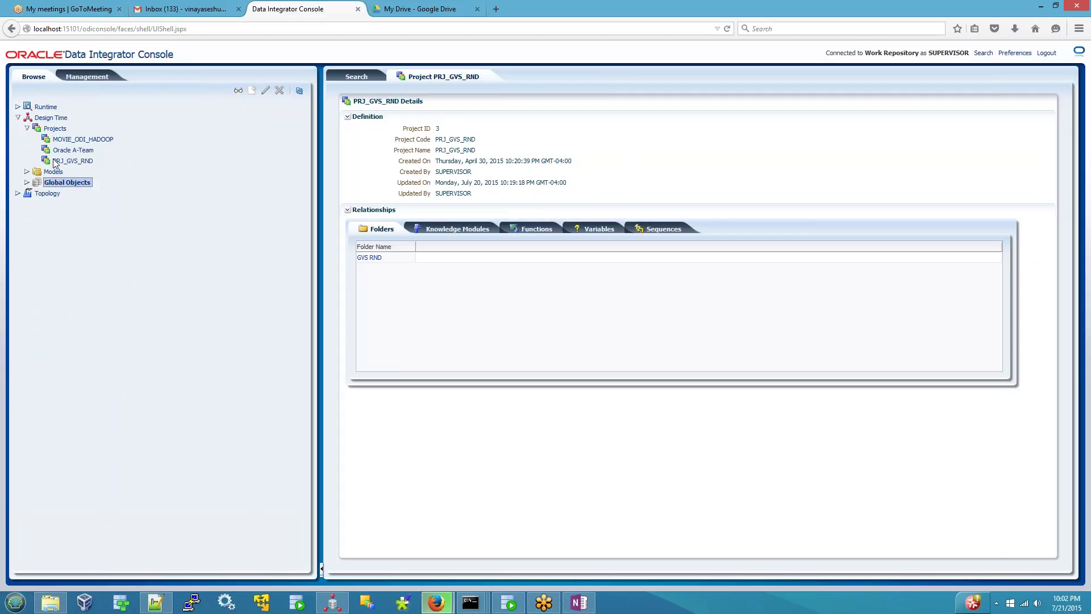
- View PRJ_GVS_RND's functions, knowledge modules, variables, sequences and folders, then open GVS RND and expand Topology
click(61, 163)
right_click(64, 164)
key(Escape)
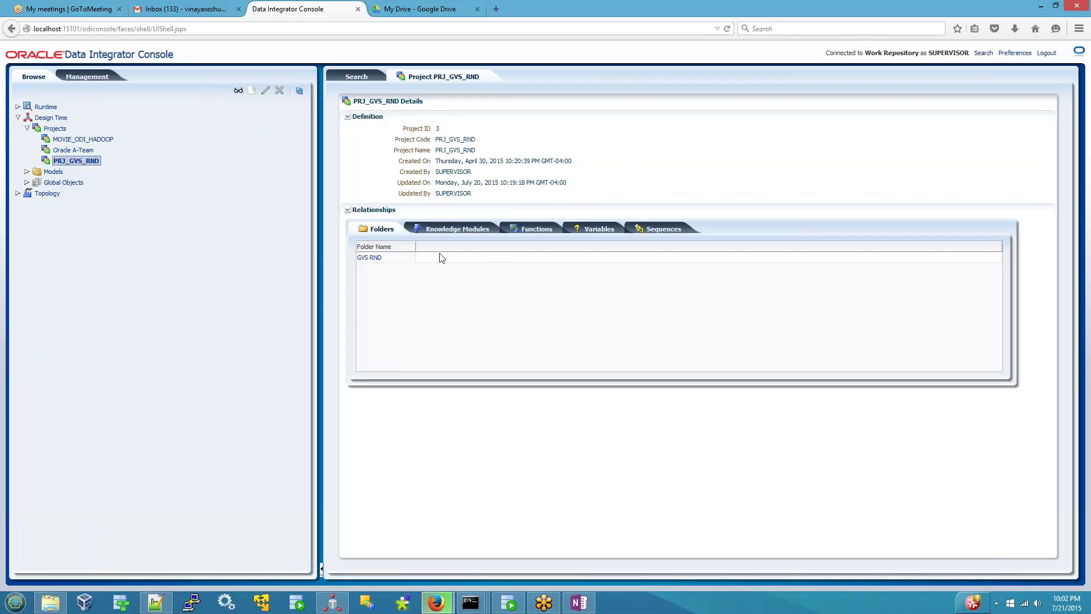
click(537, 228)
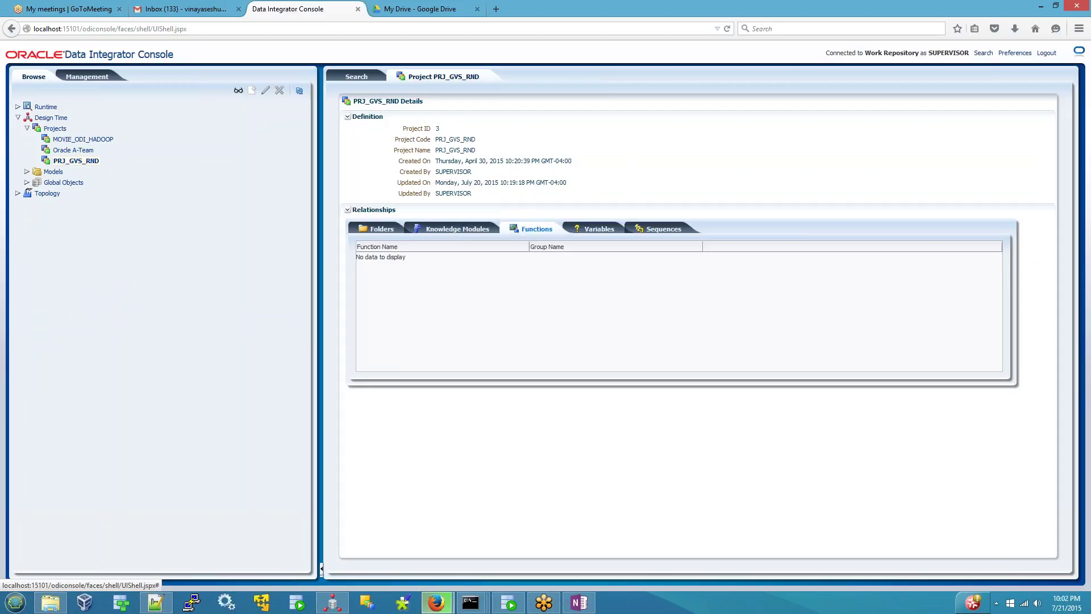
click(457, 229)
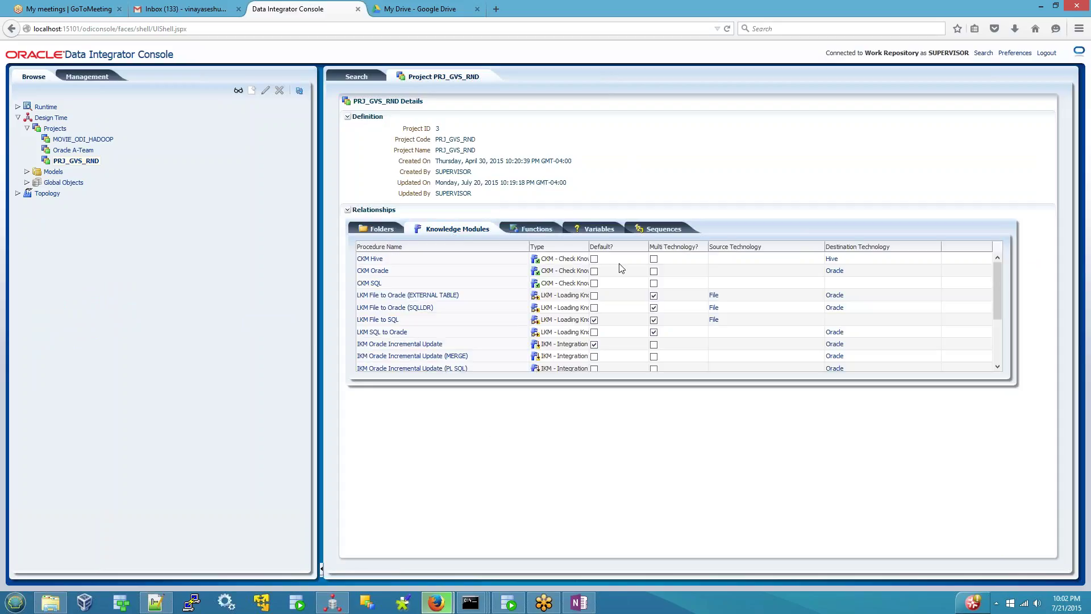
click(599, 228)
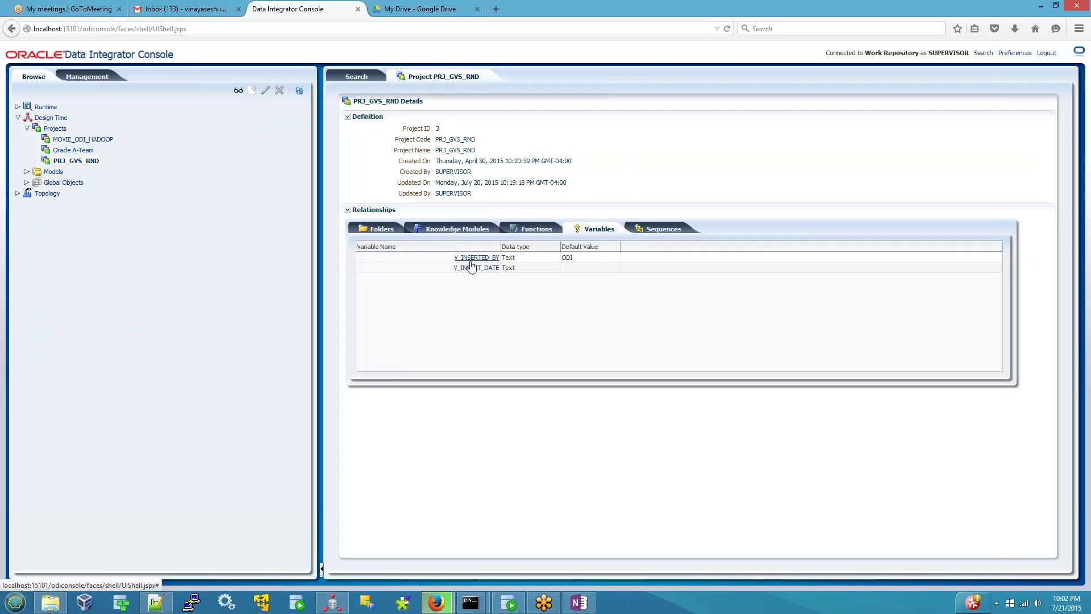
click(668, 227)
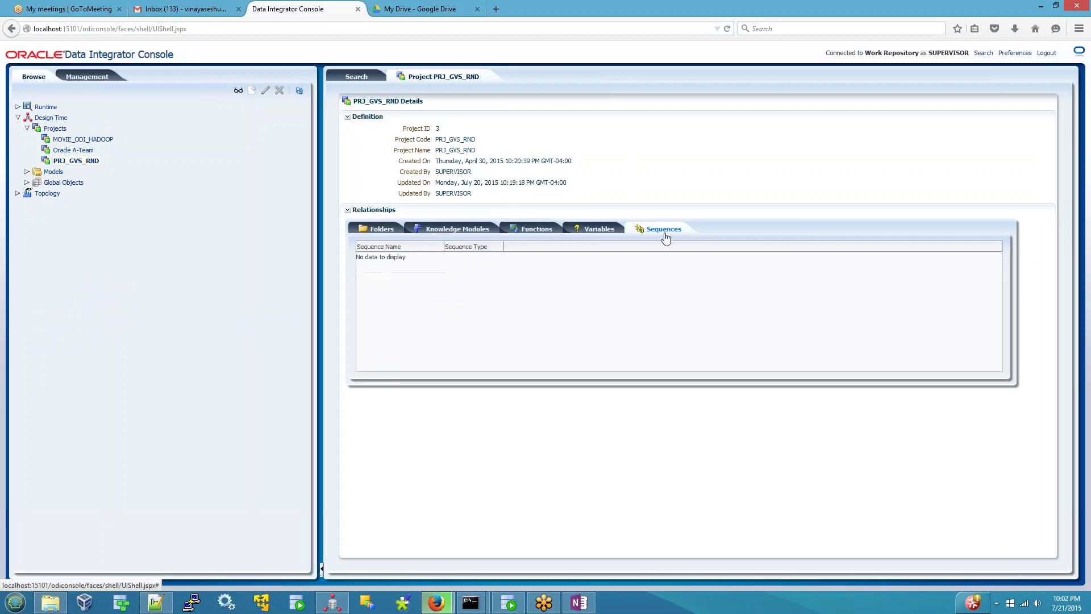
click(361, 227)
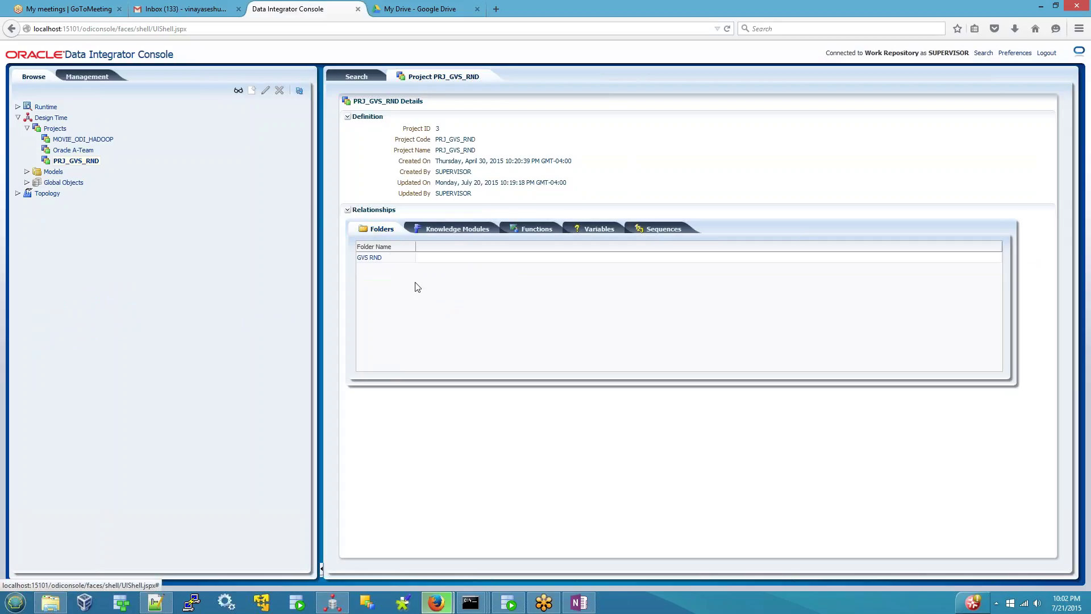
click(369, 257)
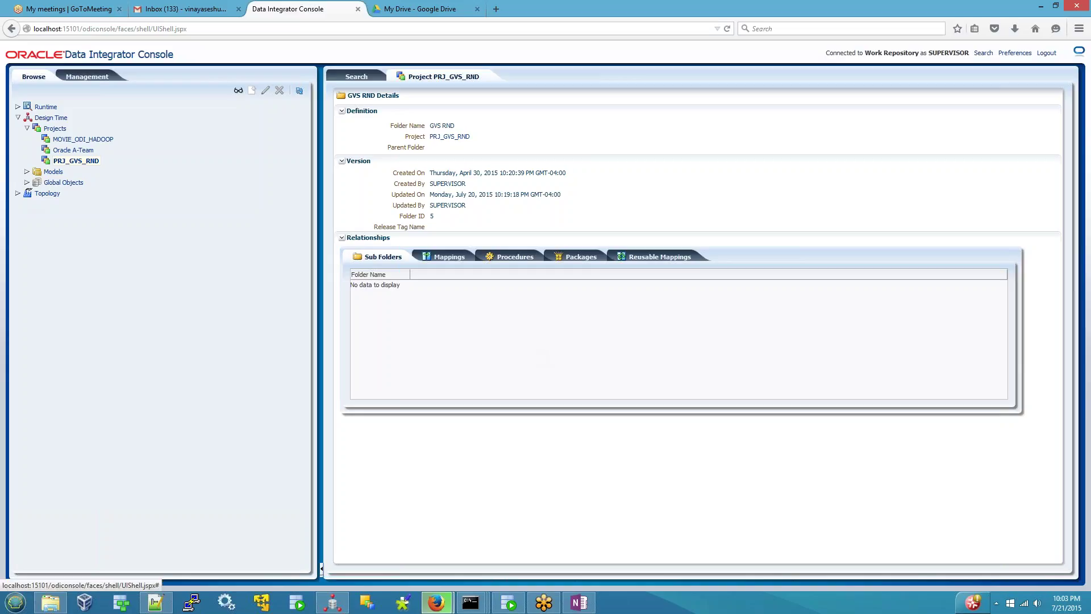
click(29, 194)
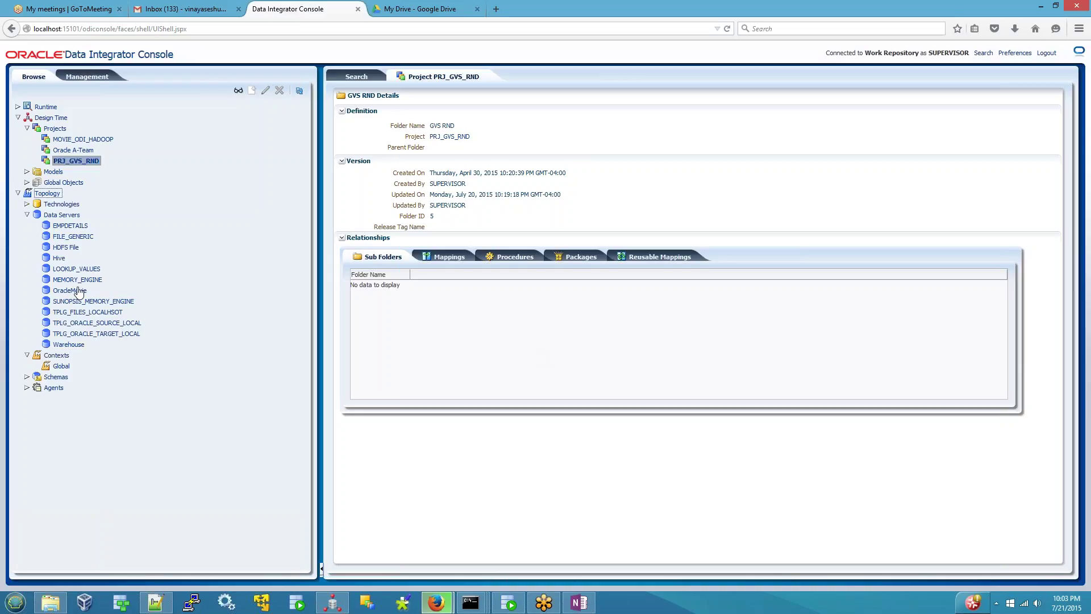
right_click(76, 290)
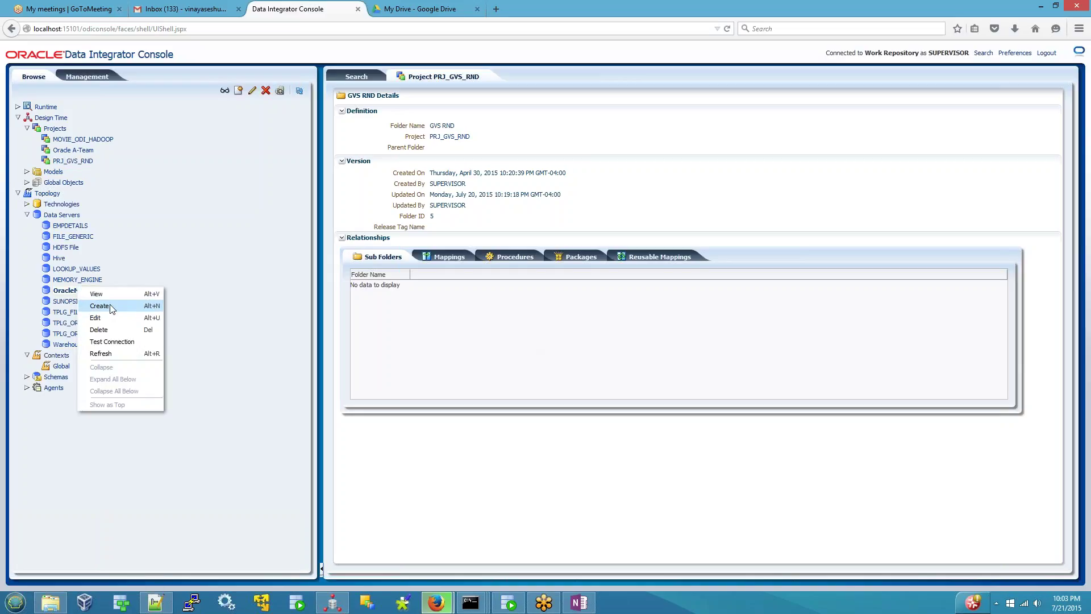
click(149, 478)
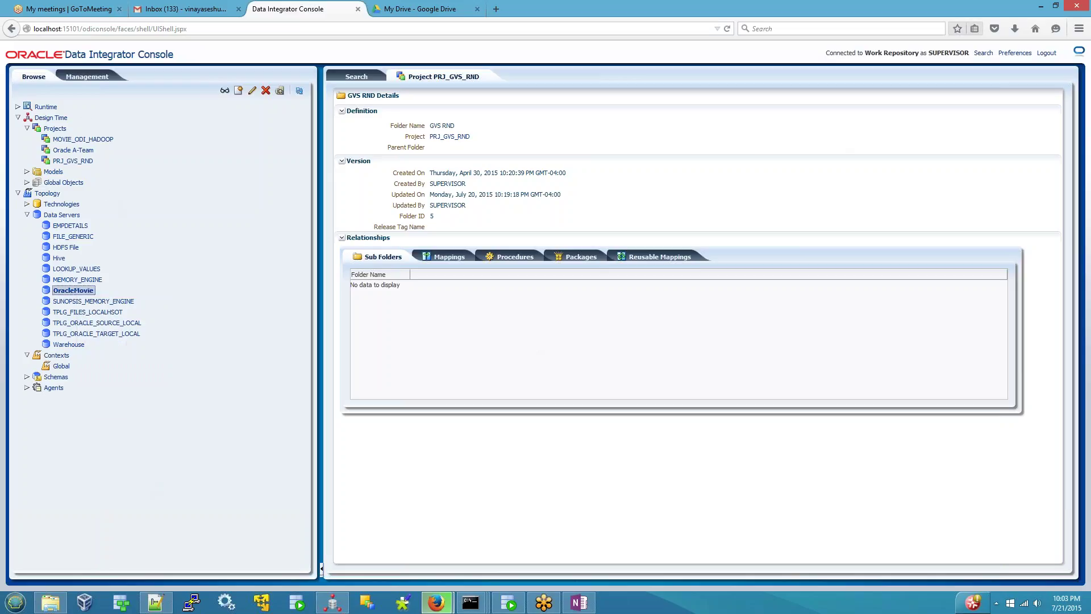
double_click(948, 53)
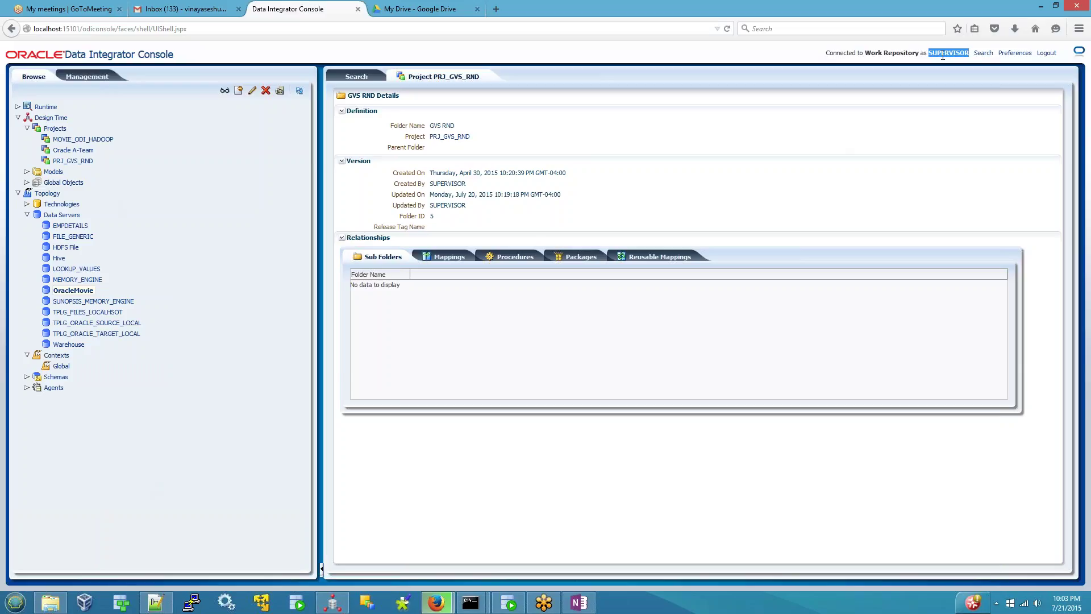
- Log out of the console and select the user ID on the sign-in form
click(1047, 53)
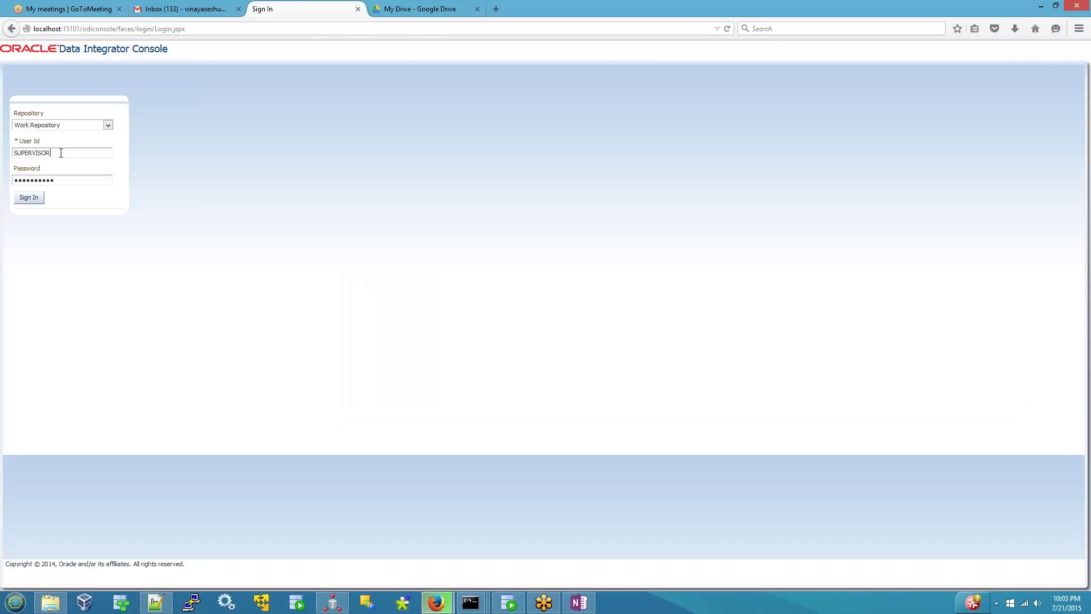
double_click(61, 153)
- Bring ODI Studio to the front and show the Security profiles list
mouse_move(593, 609)
click(333, 602)
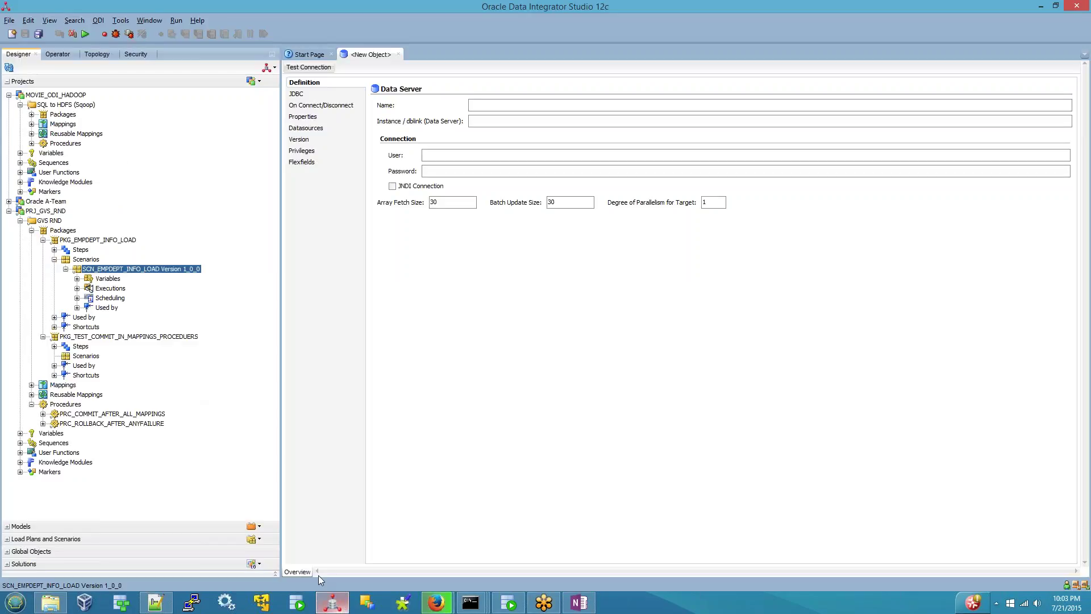
click(142, 54)
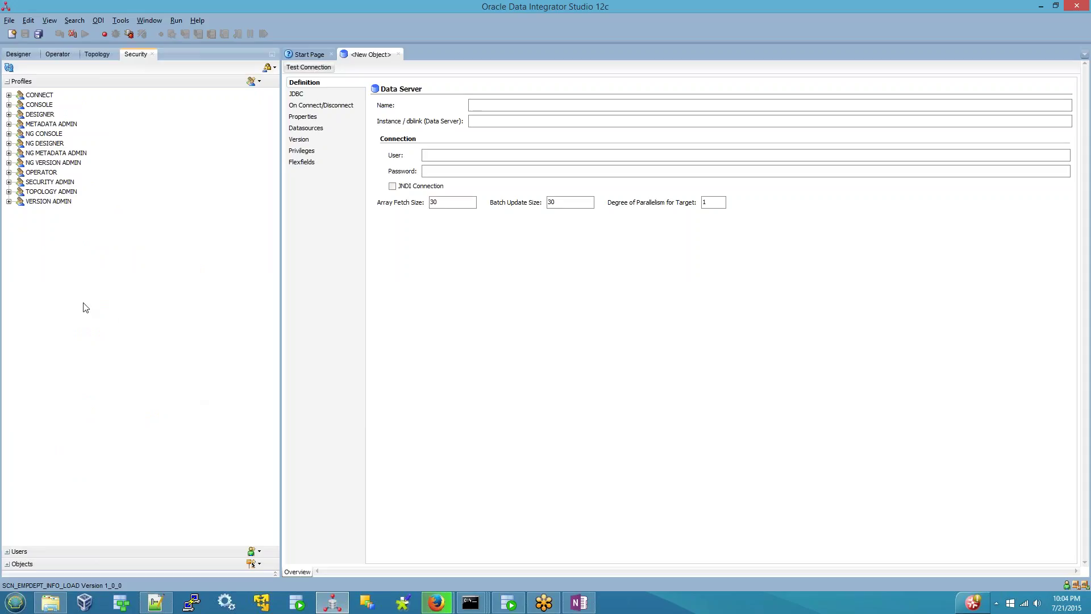
- Glance at the OneNote notes, then close the unsaved <New Object> Data Server tab
click(579, 604)
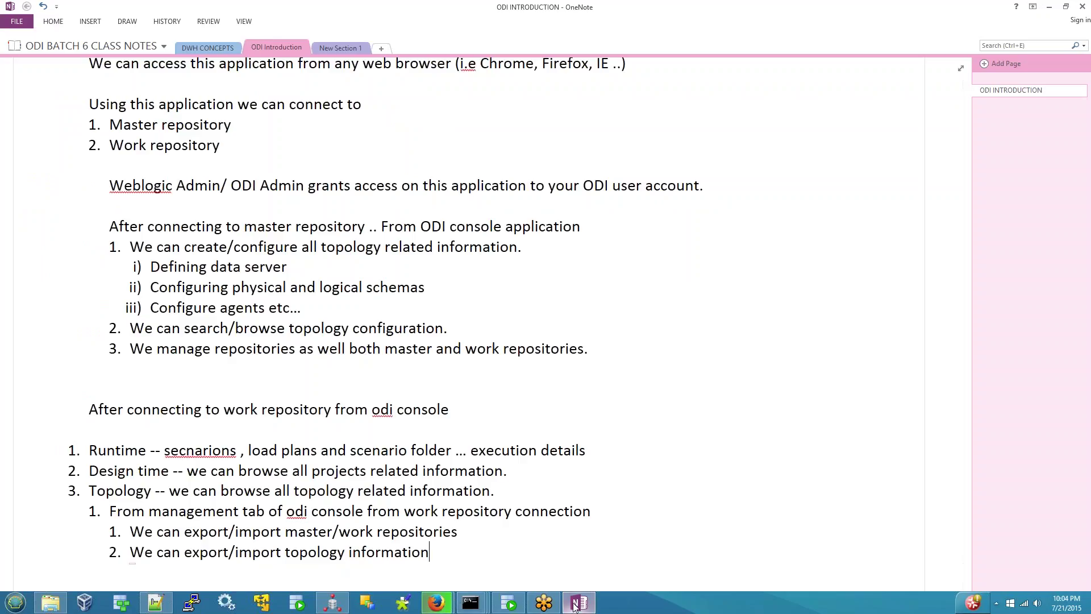
click(578, 603)
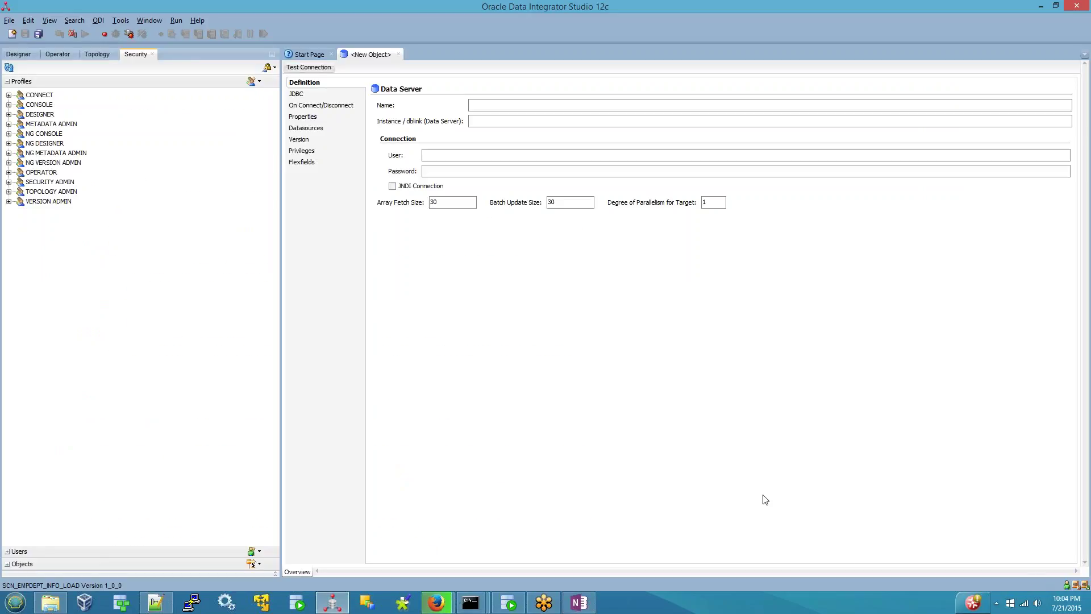
click(398, 53)
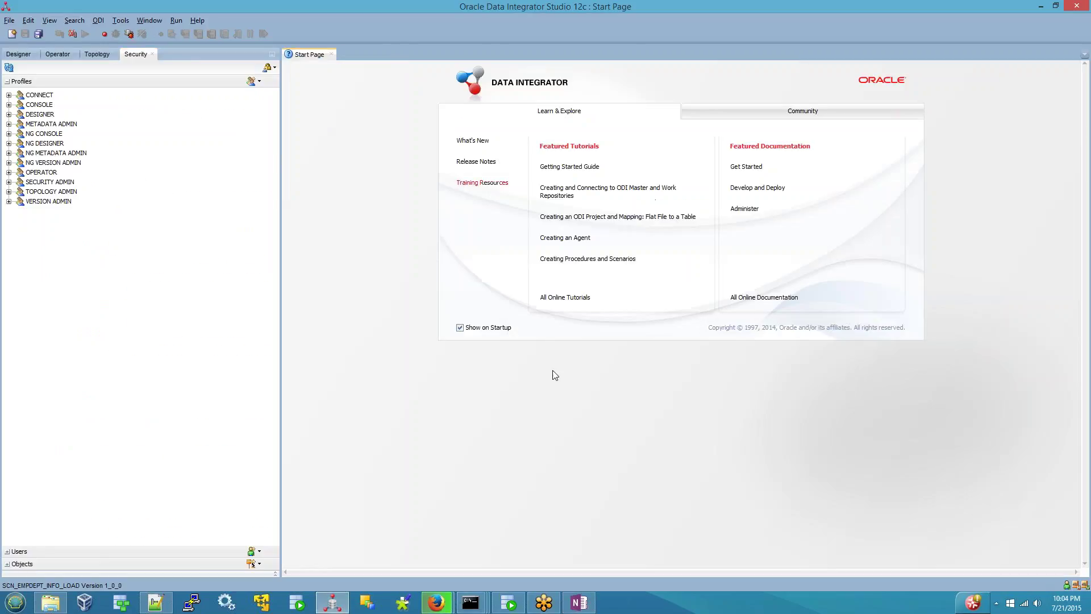
- Return to the Firefox console sign-in page and select its full URL in the address bar
mouse_move(437, 602)
click(357, 504)
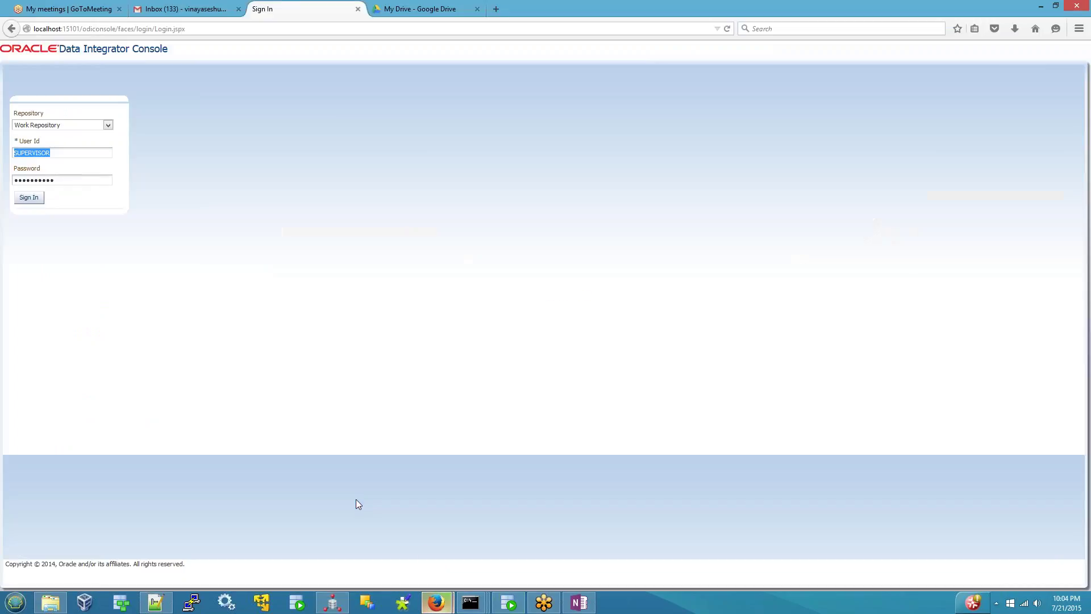
click(240, 28)
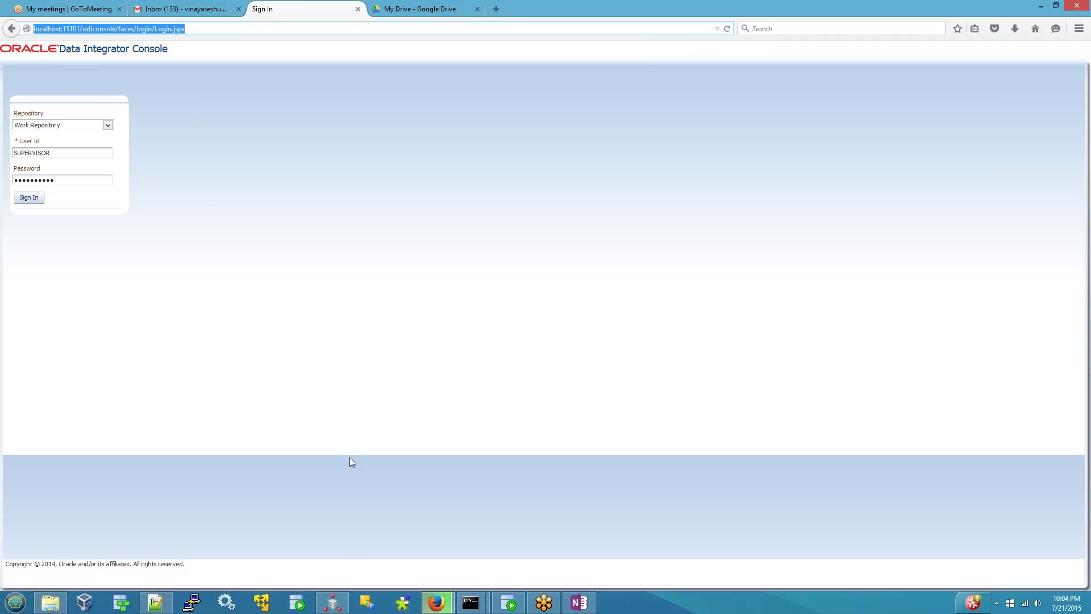
- Cycle through ODI Studio's Operator sessions and the Firefox, WebLogic and node manager console windows
click(332, 602)
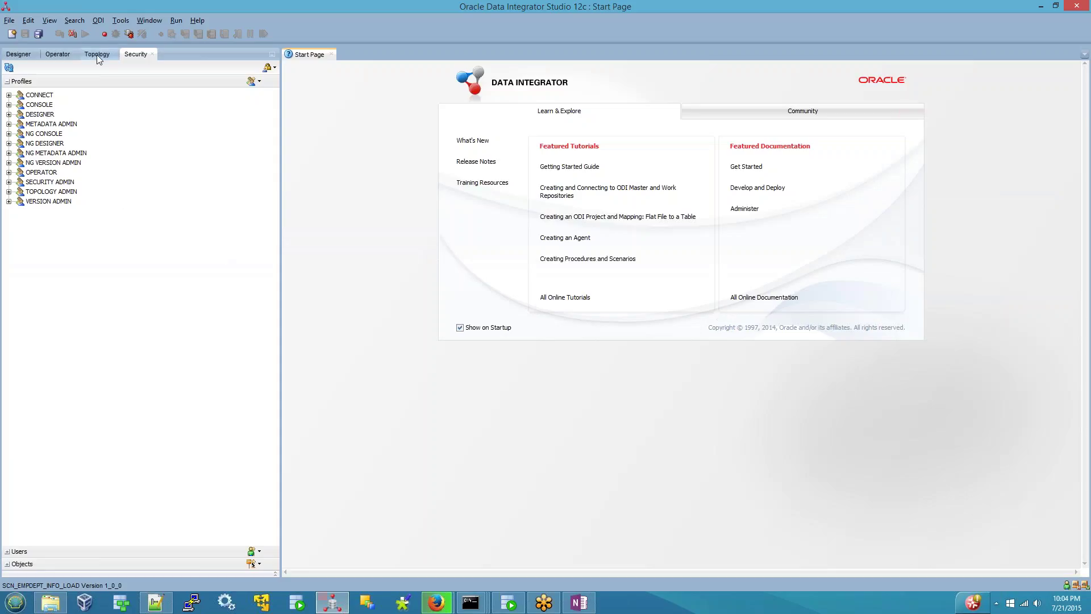
click(57, 54)
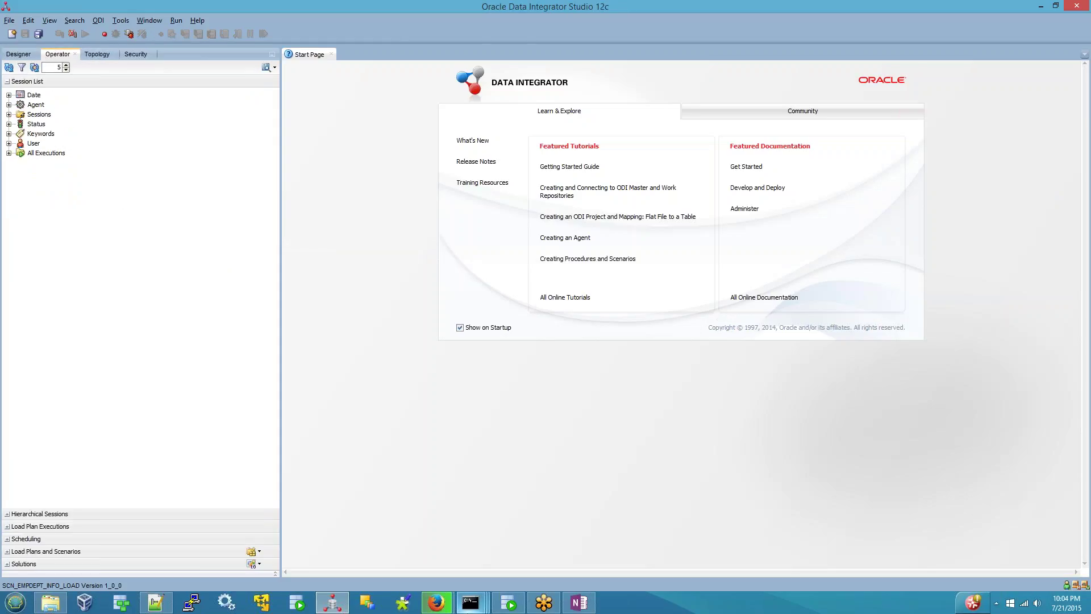
mouse_move(432, 604)
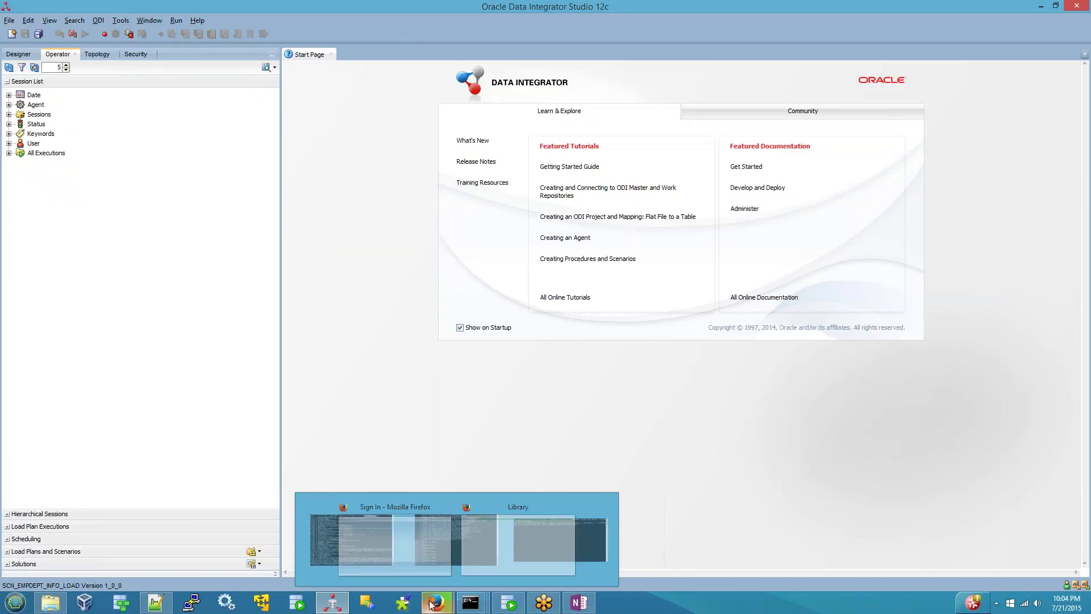
click(364, 503)
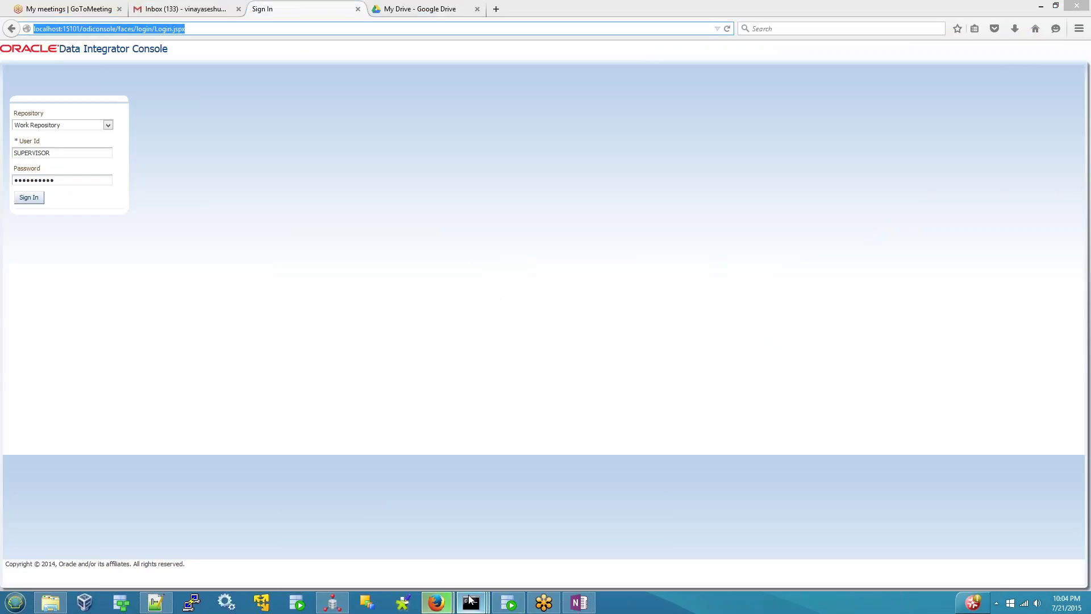
mouse_move(470, 602)
click(448, 510)
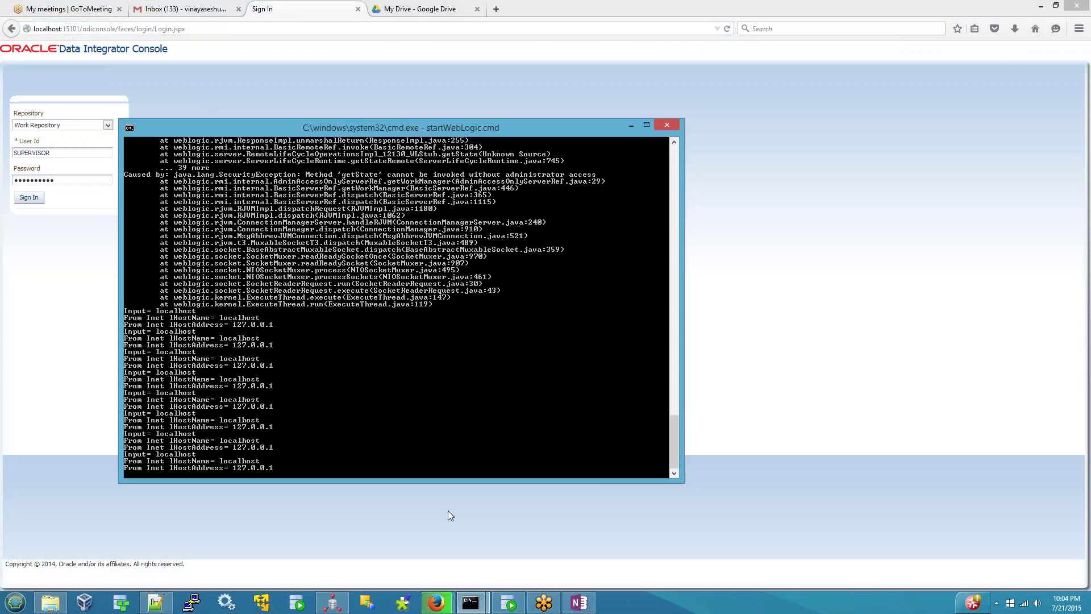
mouse_move(471, 601)
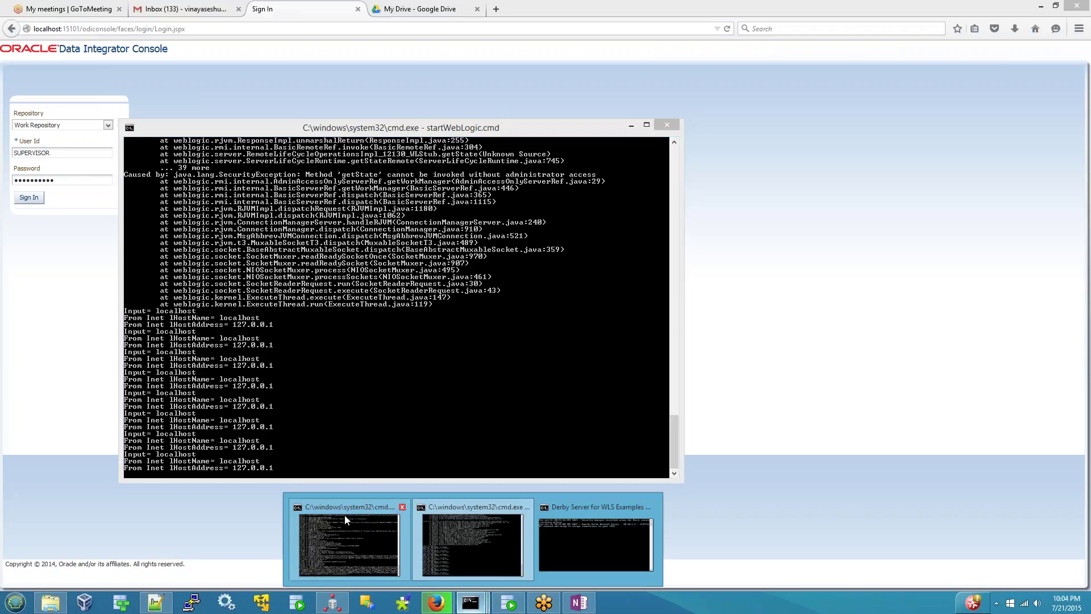
click(344, 510)
click(437, 603)
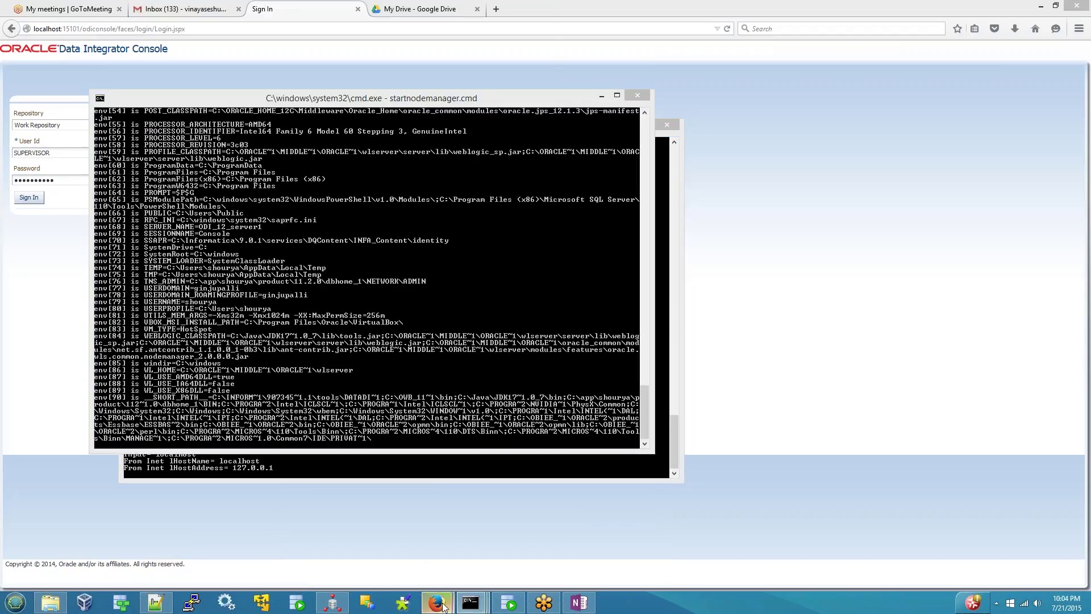
click(376, 506)
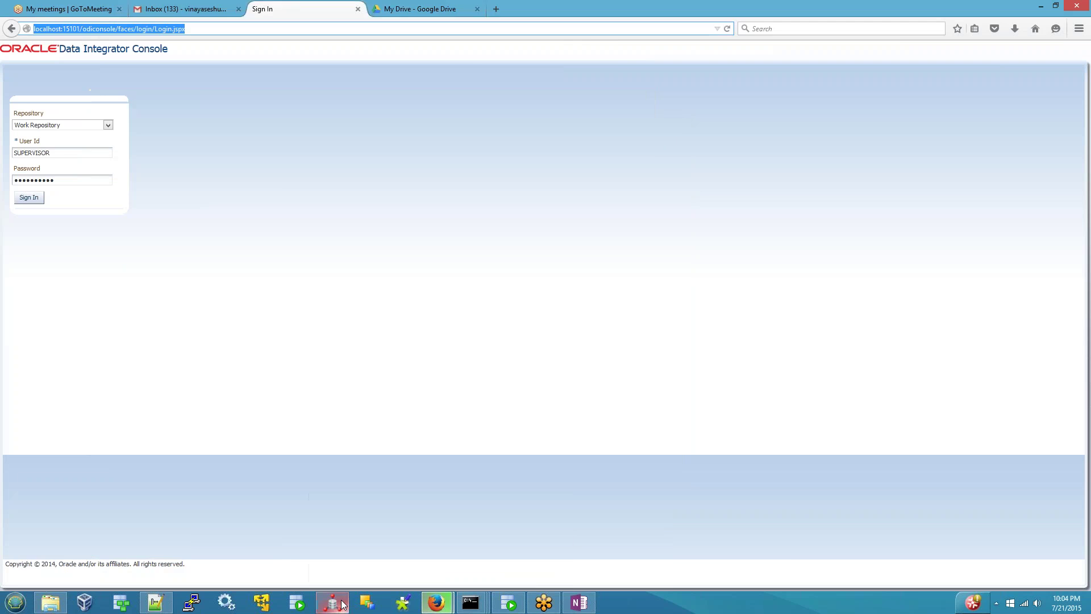
click(333, 602)
- Strip the numbering from the empty fourth list item in the OneNote class notes, then return to ODI Studio
click(577, 602)
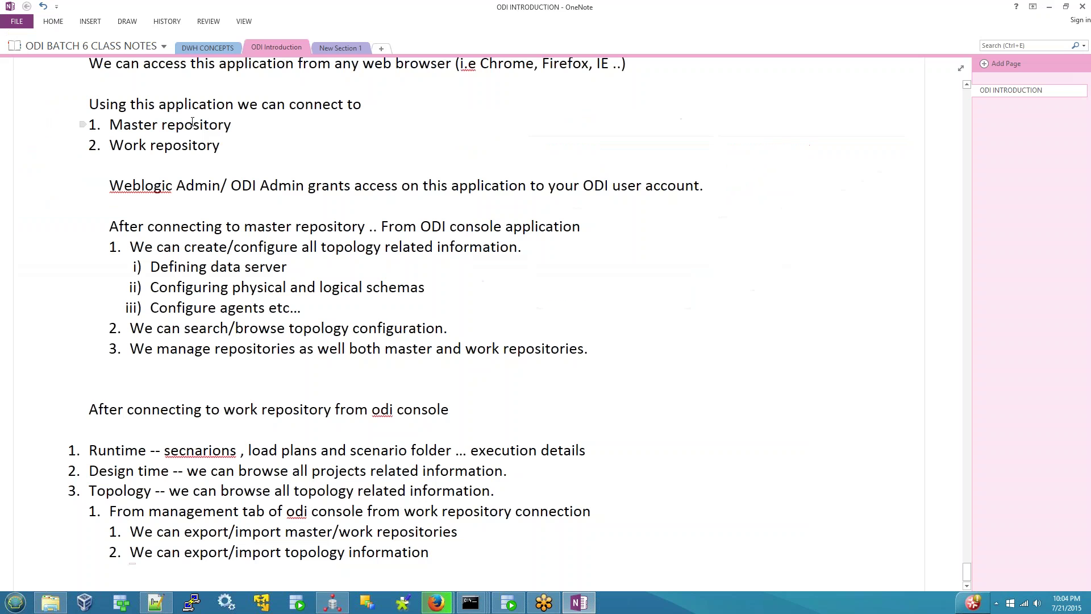
scroll(140, 526, down, 1)
scroll(140, 525, up, 6)
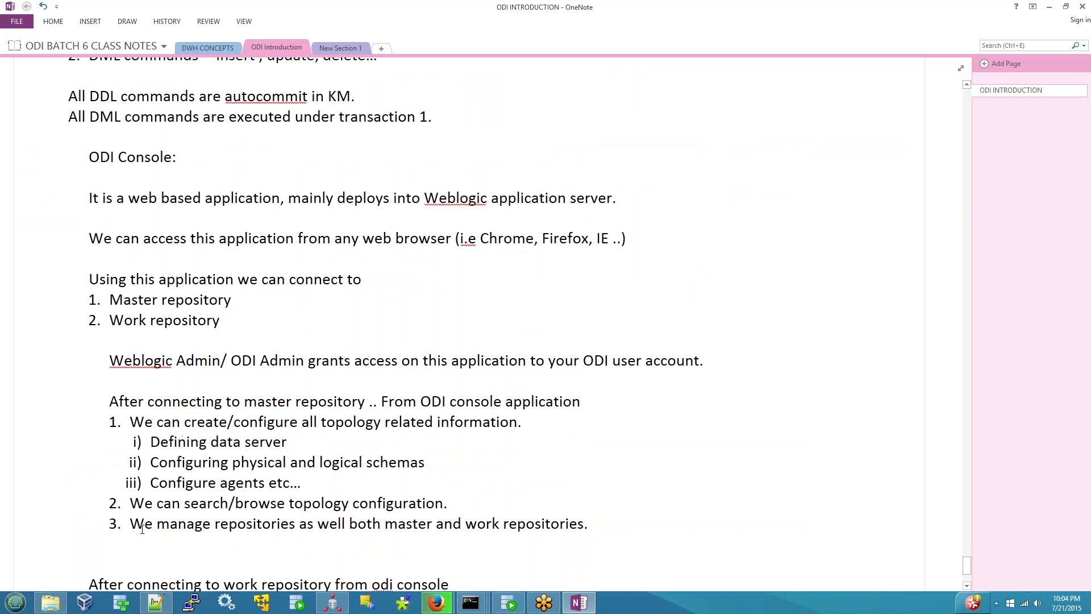
scroll(194, 466, up, 7)
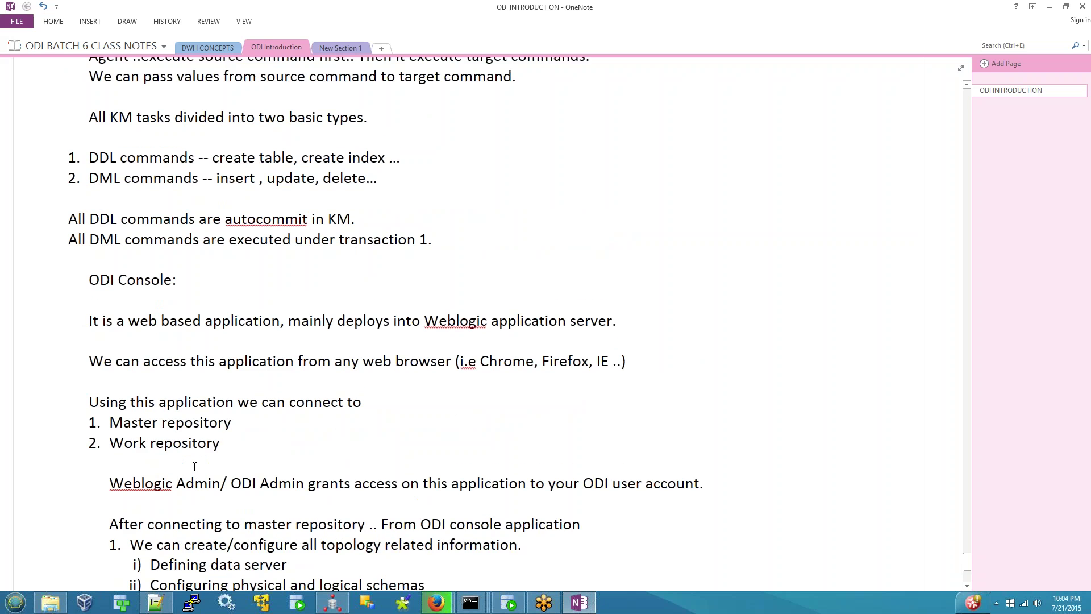
scroll(195, 466, down, 13)
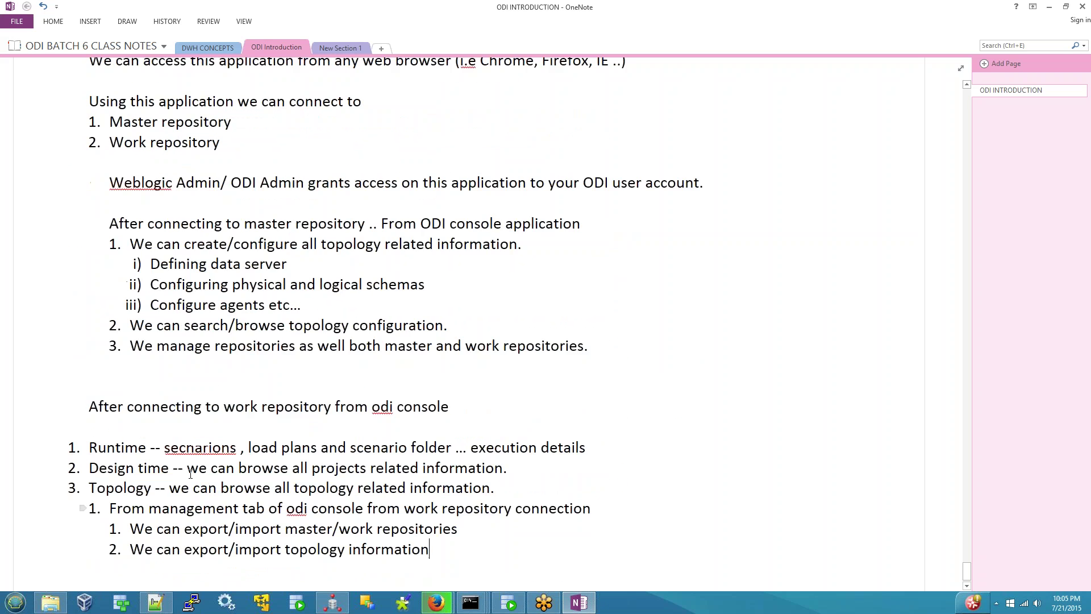
click(129, 541)
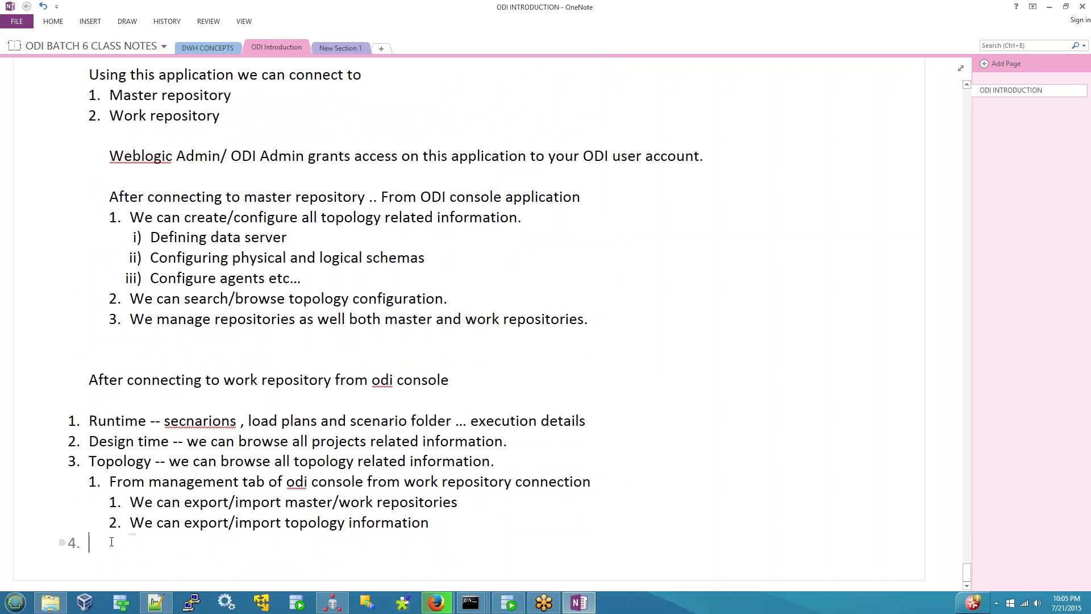
key(BackSpace)
click(332, 602)
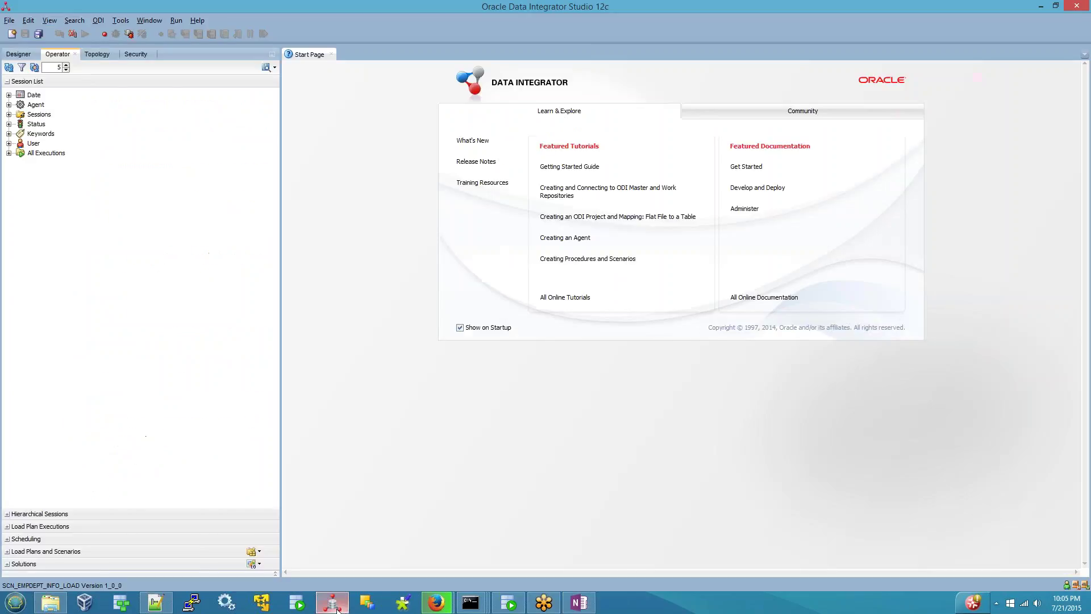
- In Designer, collapse MOVIE_ODI_HADOOP and PKG_EMPDEPT_INFO_LOAD, then open the map_table_2_table_department_trg mapping
click(18, 54)
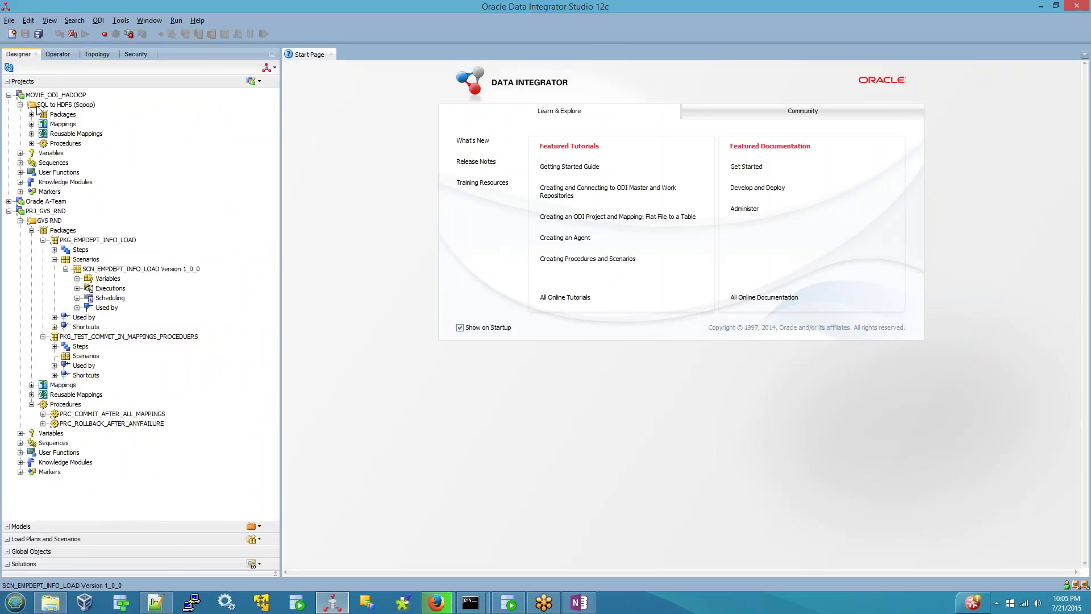
click(9, 95)
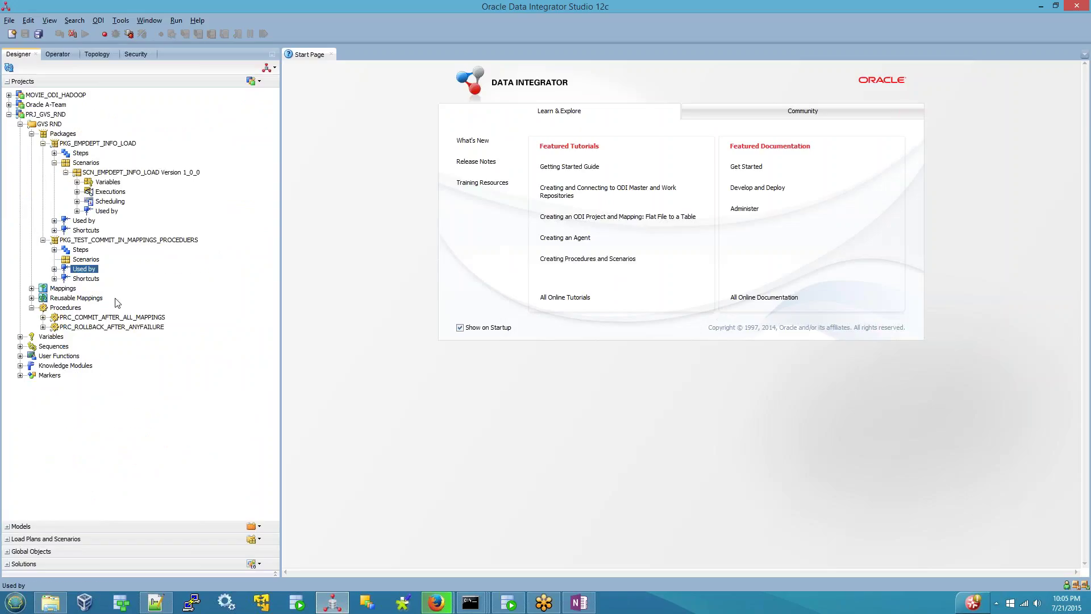
click(43, 143)
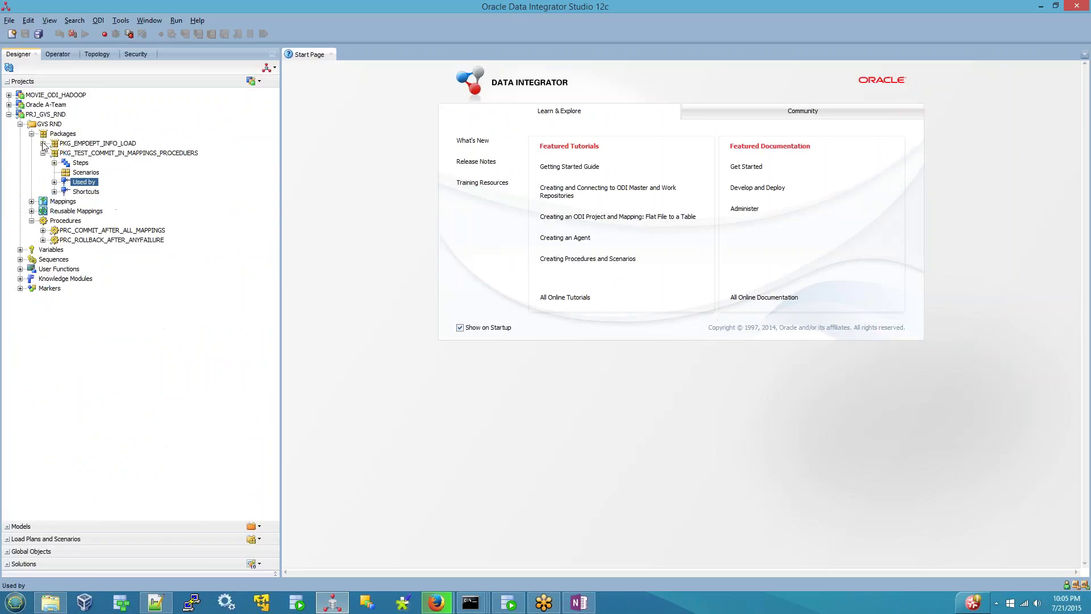
click(31, 201)
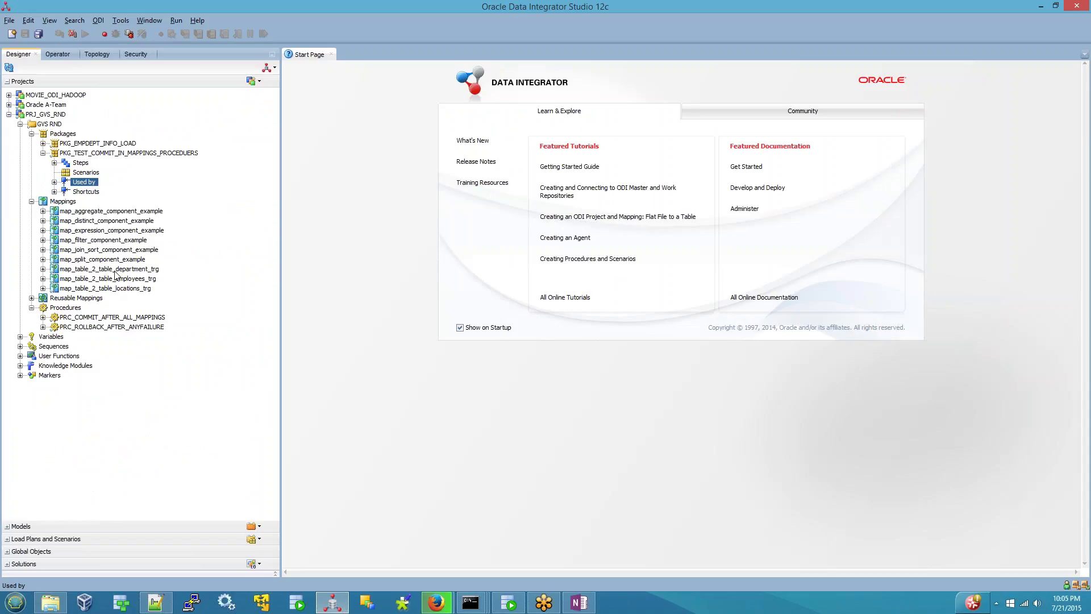
double_click(115, 270)
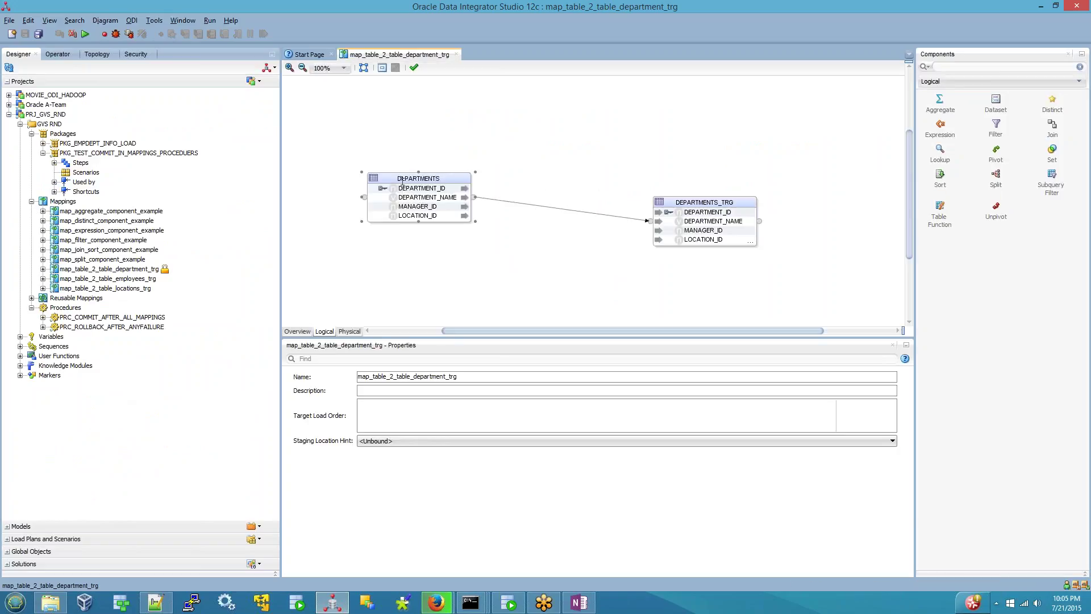
- Compare the DEPARTMENTS source attributes with the DEPARTMENTS_TRG attributes, including its audit columns
click(403, 181)
click(691, 202)
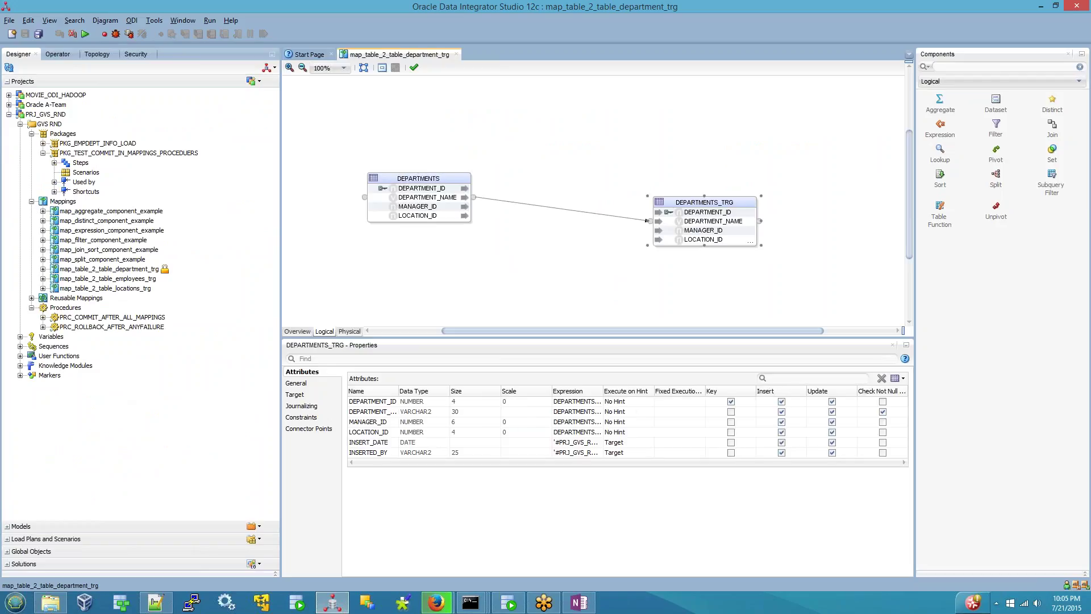
click(450, 185)
click(680, 203)
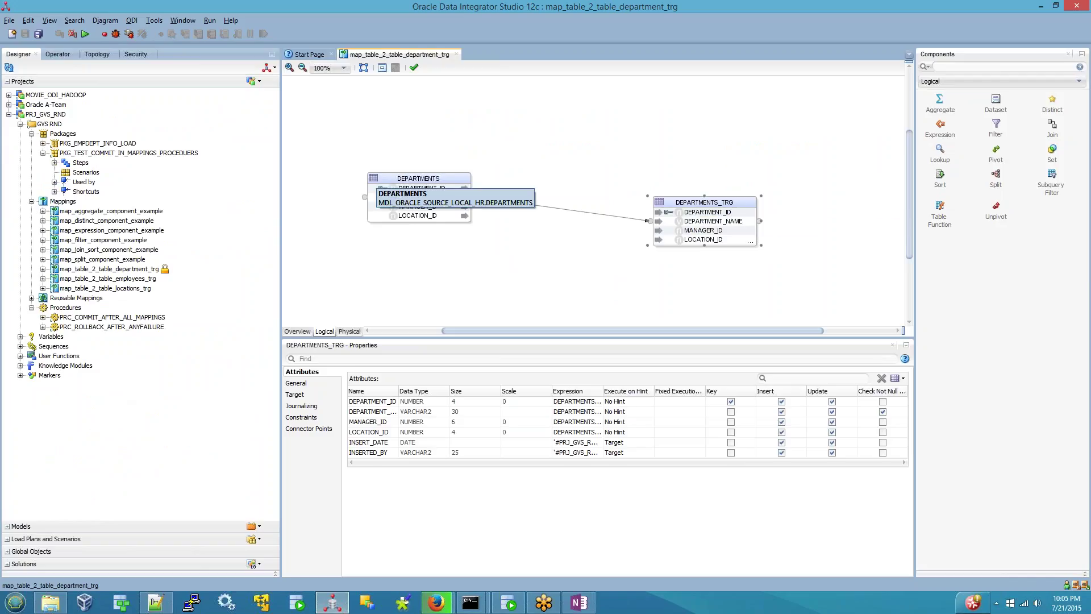
click(418, 178)
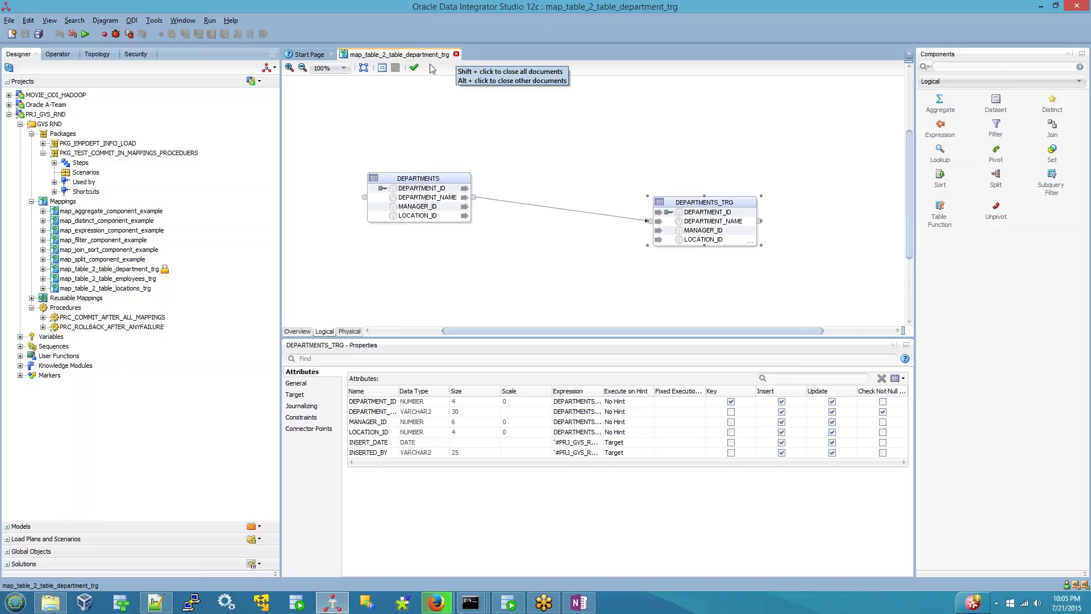
drag(339, 143, 554, 256)
drag(575, 131, 833, 311)
click(834, 310)
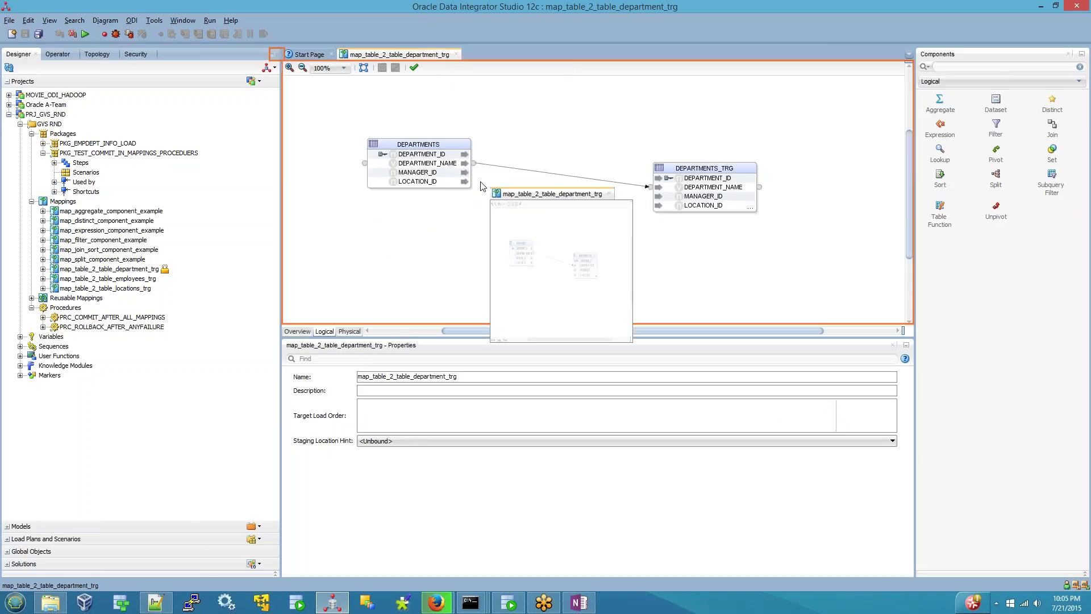
- Check the source and target datastore and schema details, then bring up the Procedures folder menu
click(438, 146)
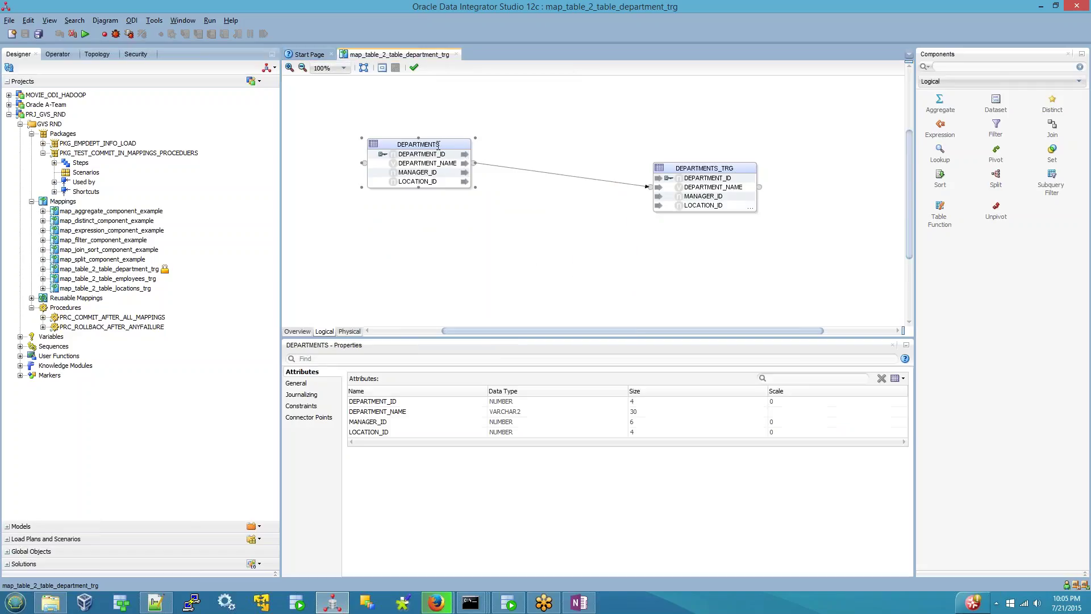
click(295, 383)
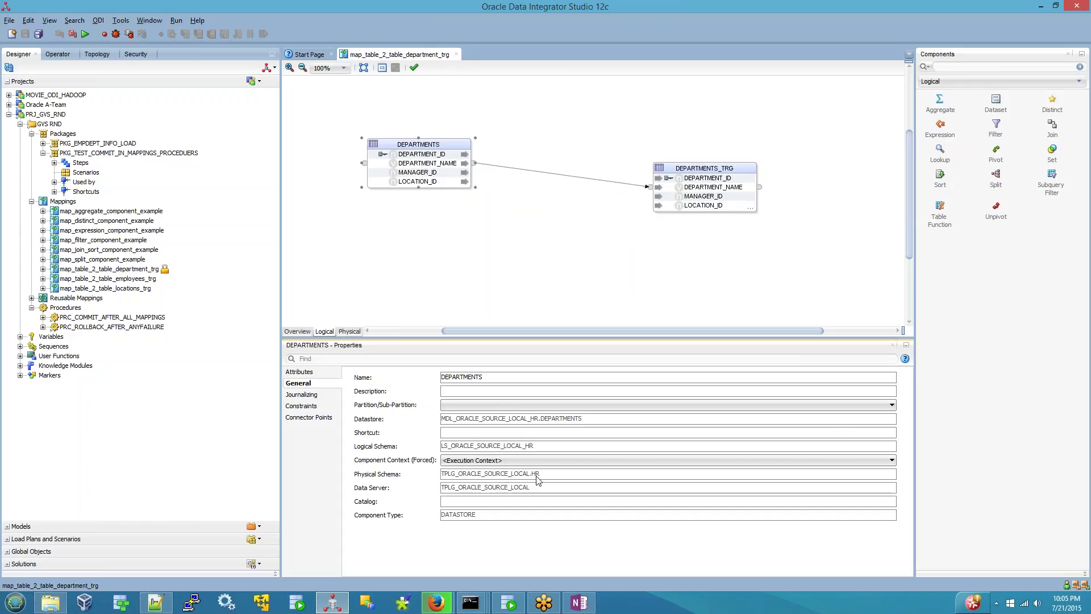
click(697, 179)
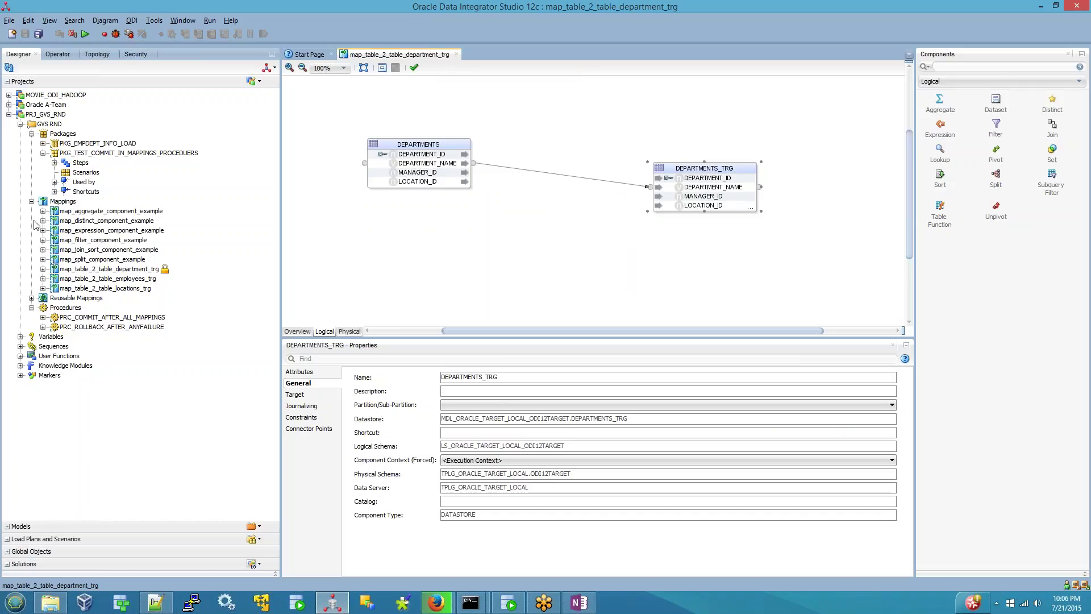
right_click(72, 308)
- Create a new procedure named PRC_LOAD_DATA_INTO_DEPARTMENTS_TARGET and add its first task
click(111, 316)
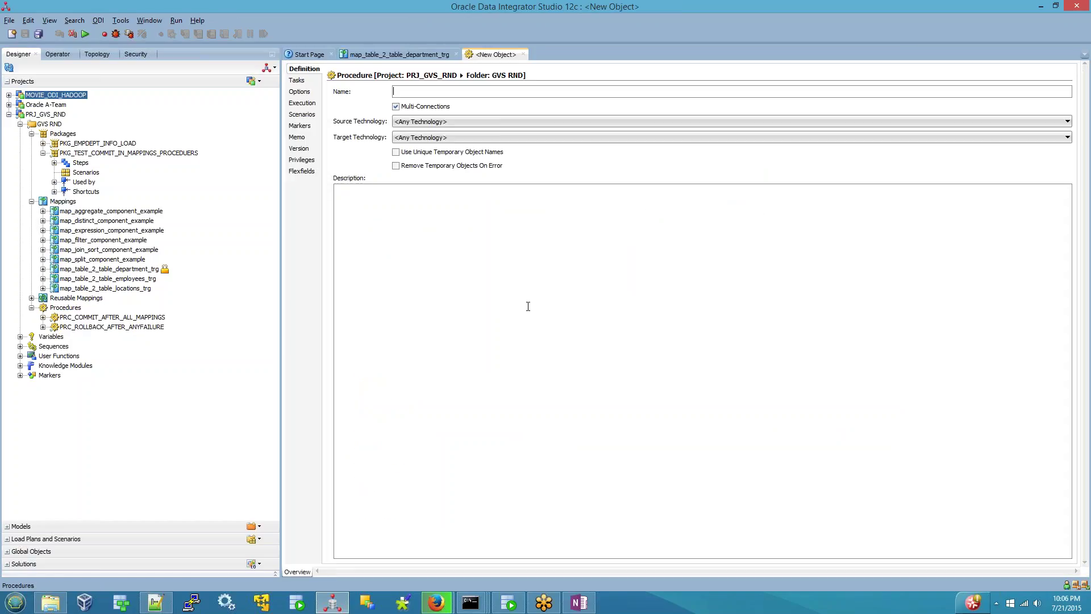
text(PRC_LOAD_DATA_N)
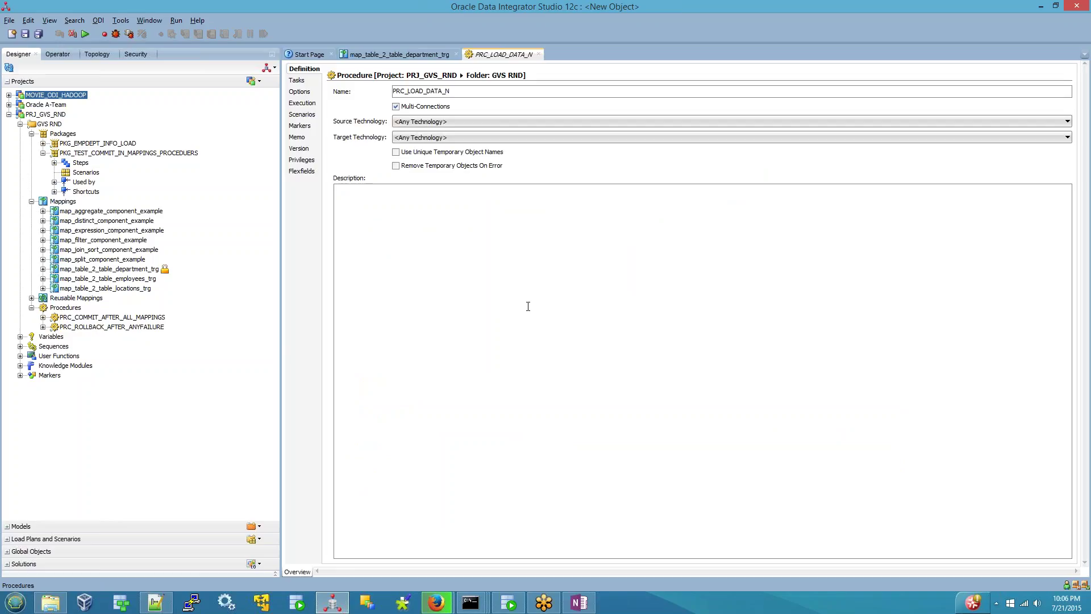
key(BackSpace)
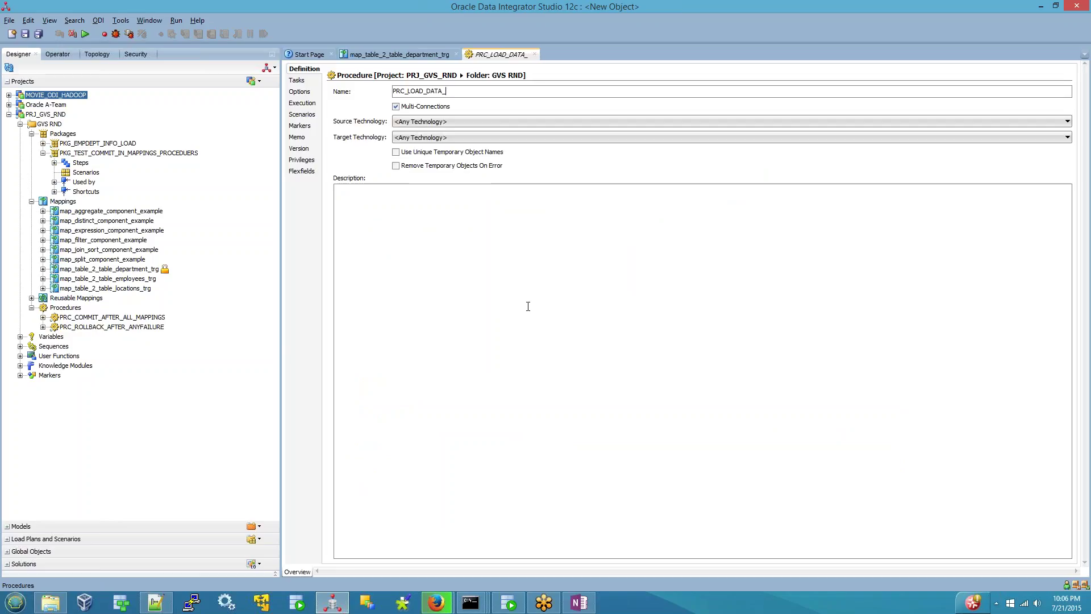
text(INTO_DEPARTMENTS_)
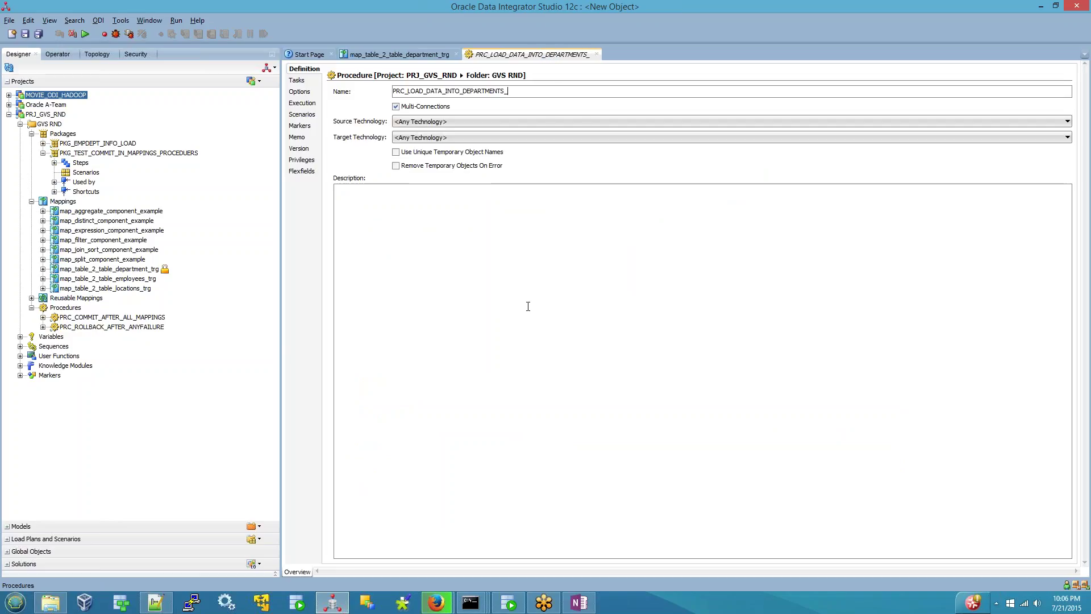
text(TARGET)
click(299, 80)
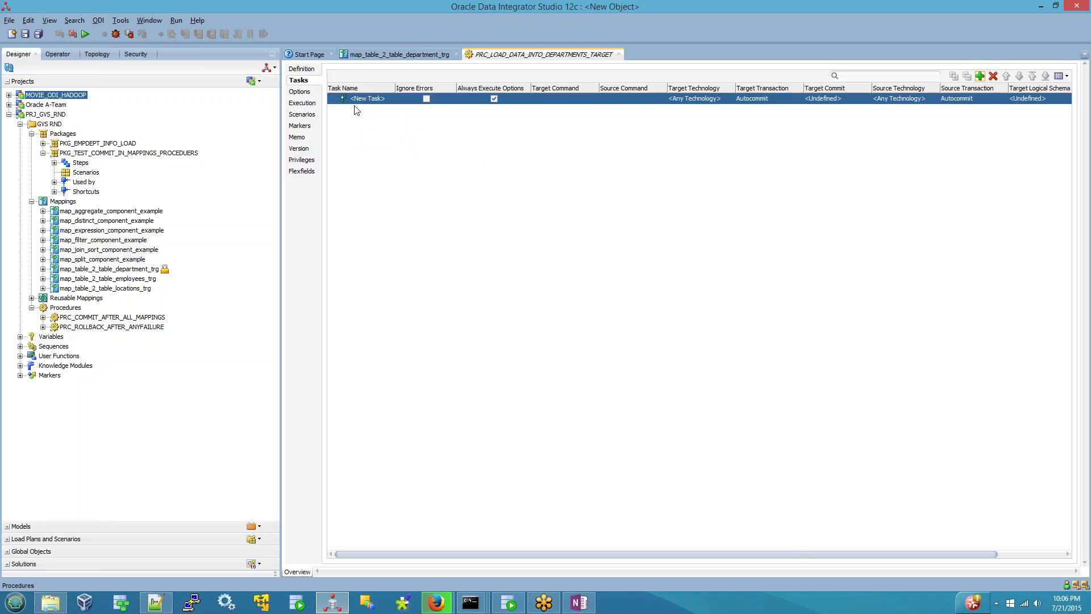
- Rename the new task to 'load departments'
click(358, 98)
key(ctrl+a)
key(BackSpace)
text(load )
text(departments)
click(568, 100)
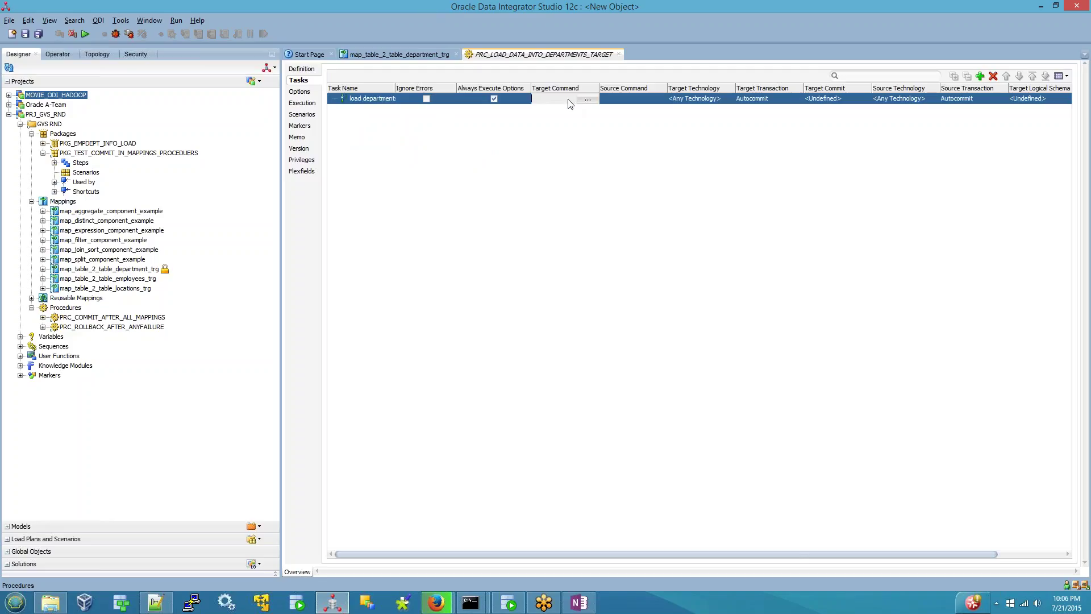
click(607, 101)
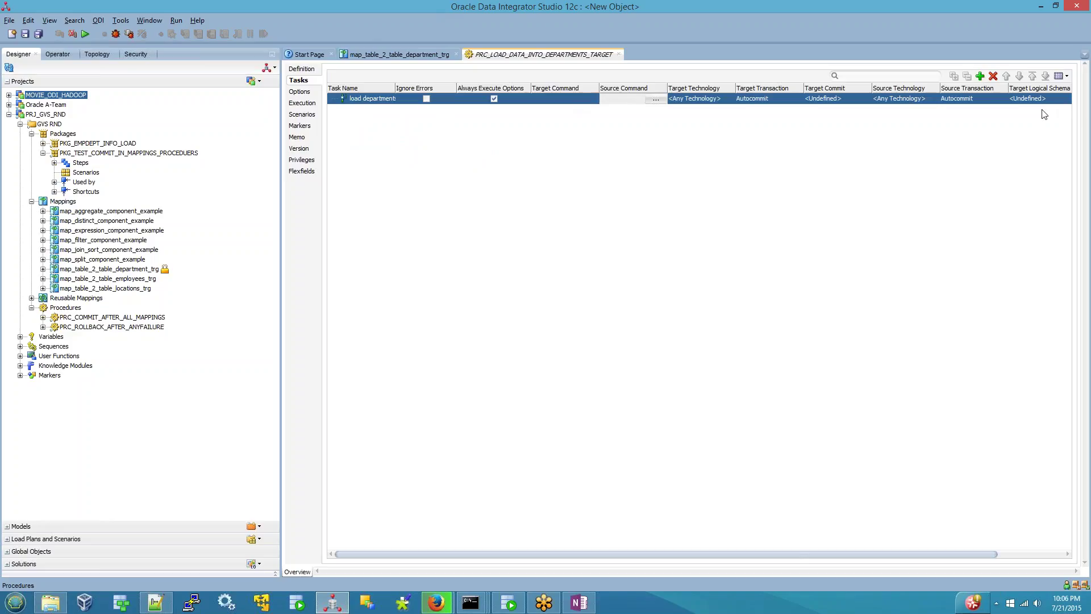
- Set both the source and target technology of the task to Oracle
click(912, 99)
scroll(933, 149, down, 3)
scroll(933, 149, down, 3)
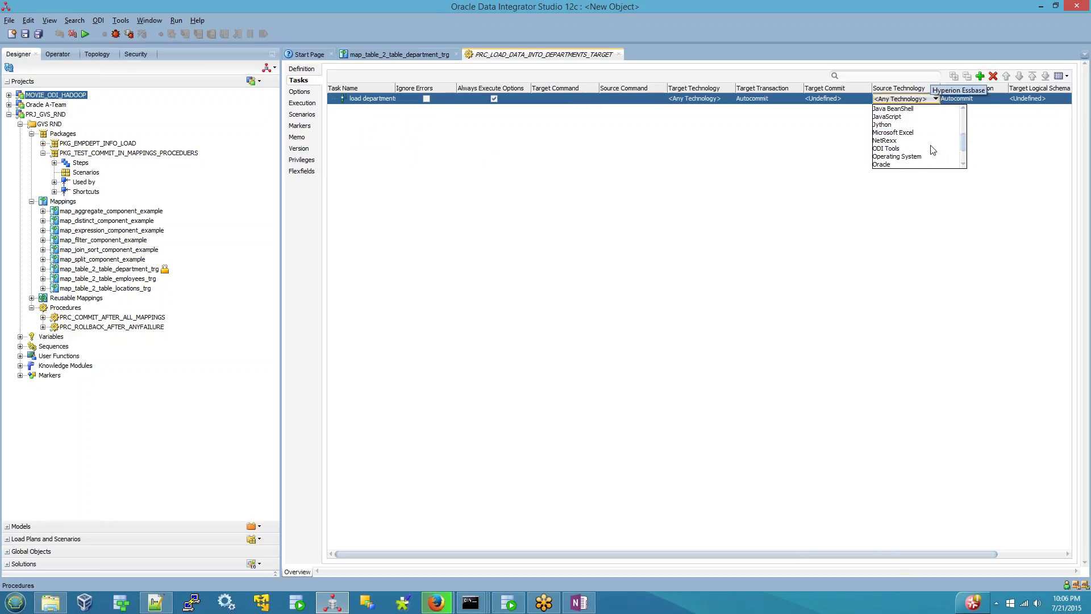
click(897, 163)
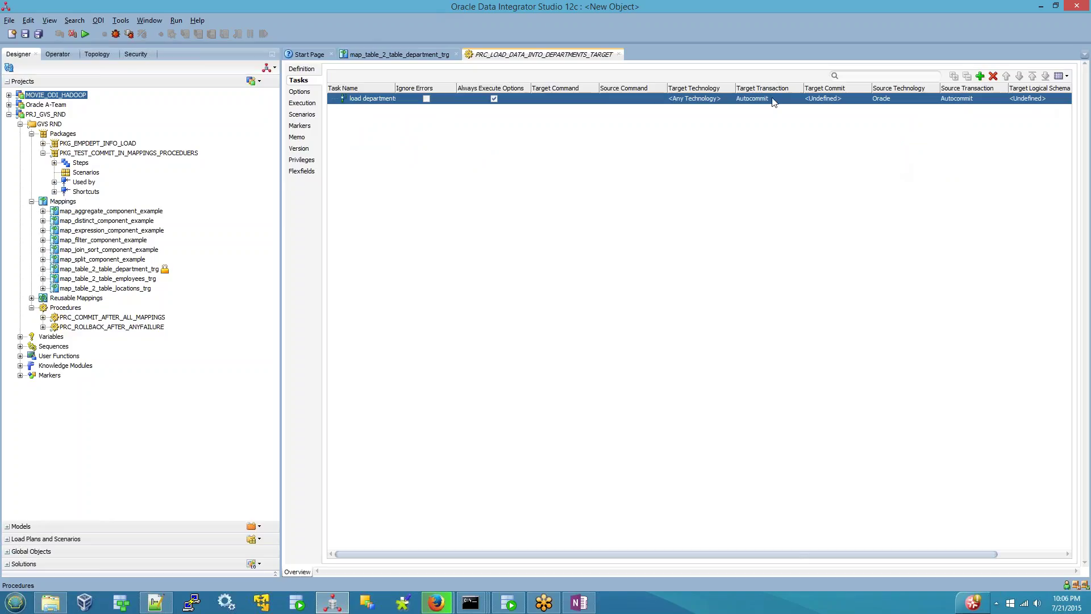
click(709, 98)
scroll(718, 149, down, 3)
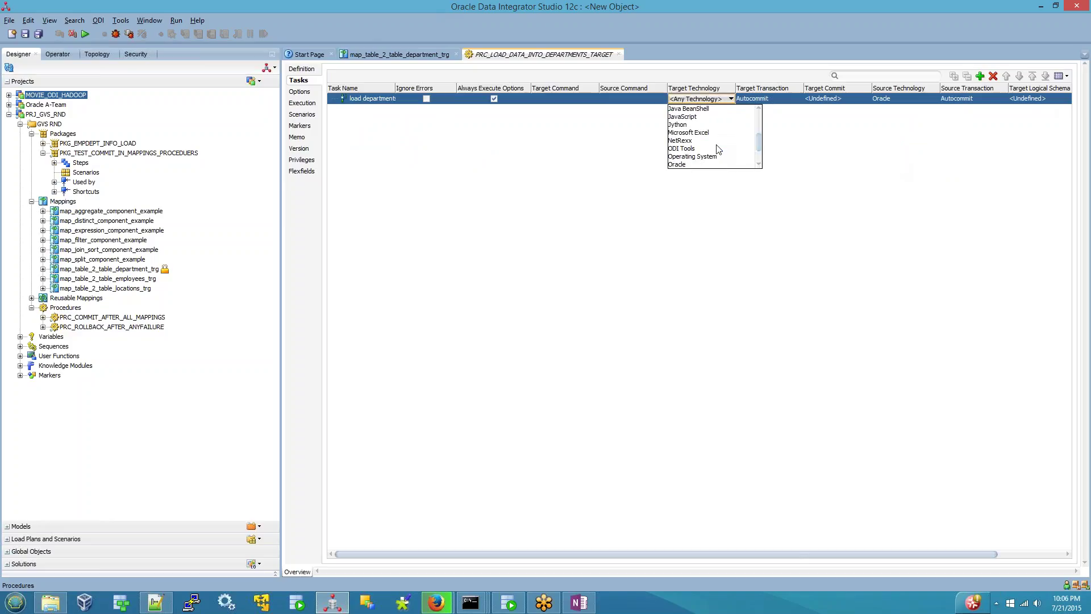
click(689, 142)
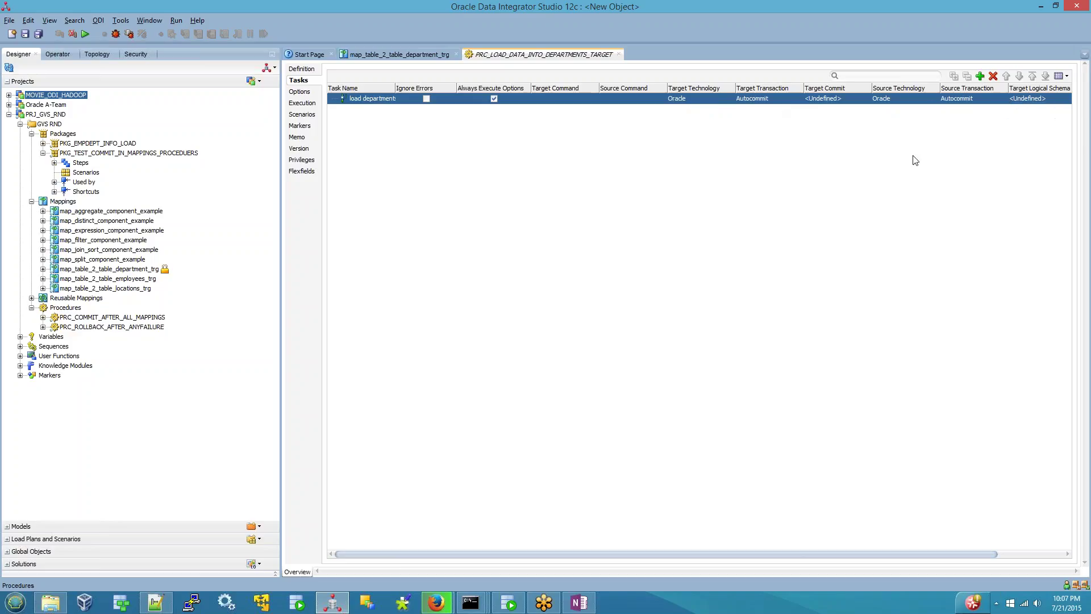
- Choose LS_ORACLE_SOURCE_LOCAL_HR as source and LS_ORACLE_TARGET_LOCAL_ODI12TARGET as target logical schema
click(1003, 554)
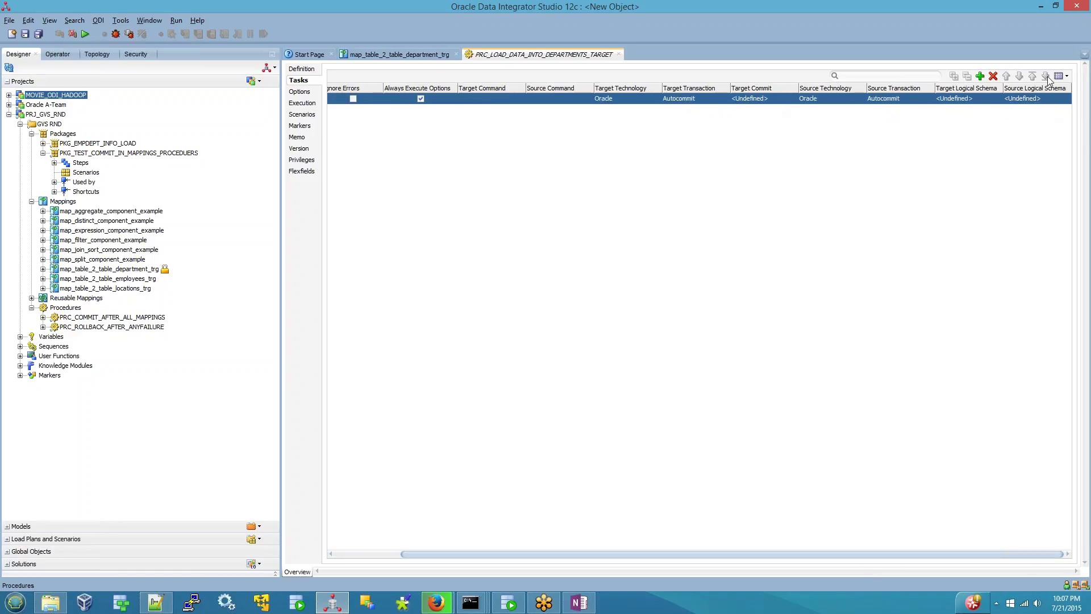
click(1036, 100)
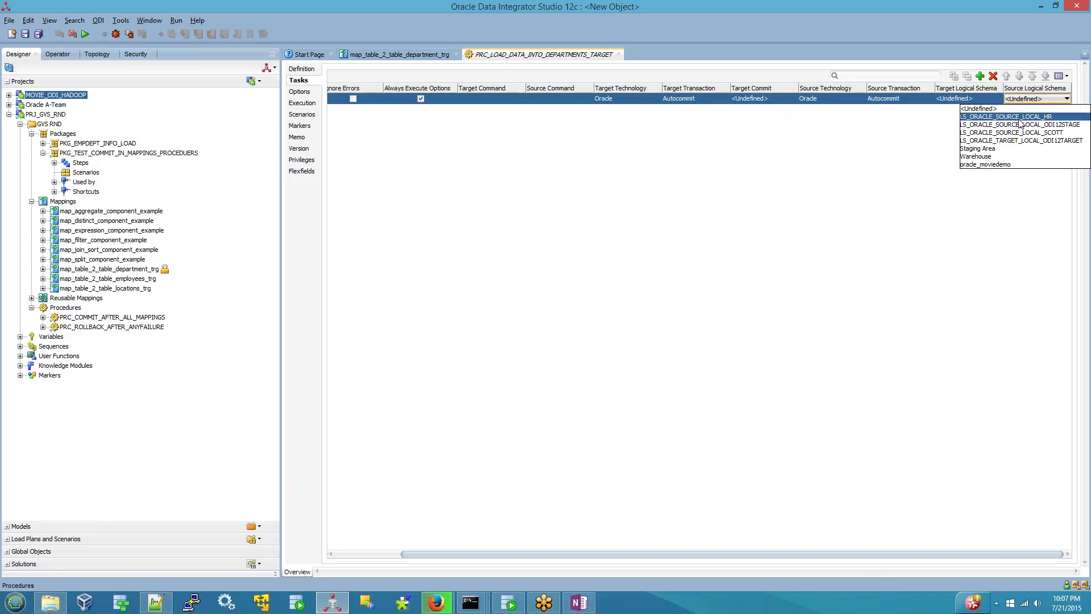
click(1020, 118)
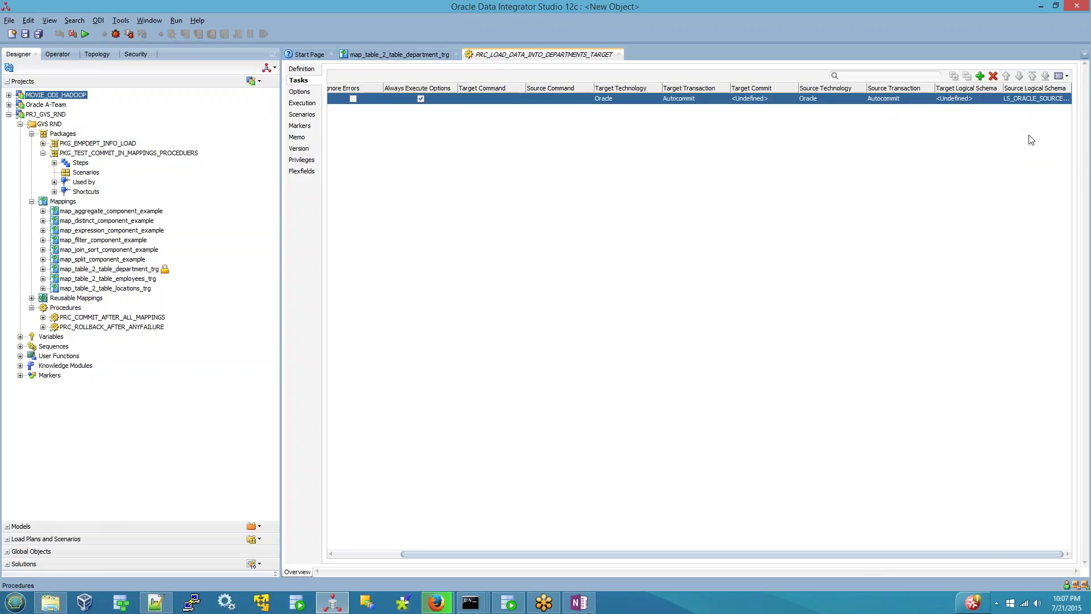
click(956, 100)
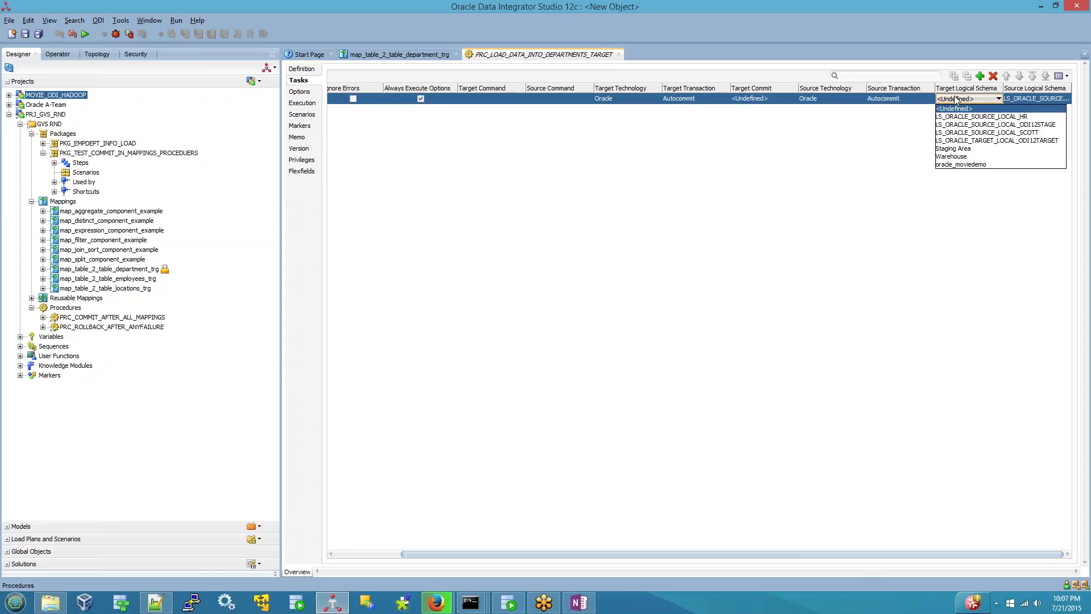
click(983, 142)
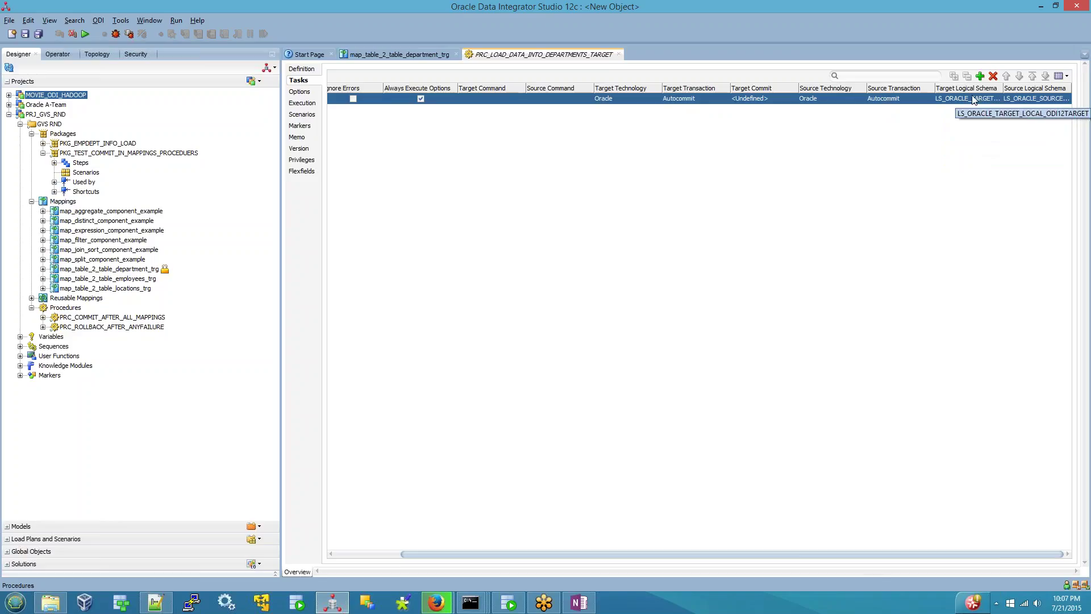
- Verify the Oracle source technology and HR source schema, then open the source command editor
drag(821, 556, 755, 558)
click(629, 98)
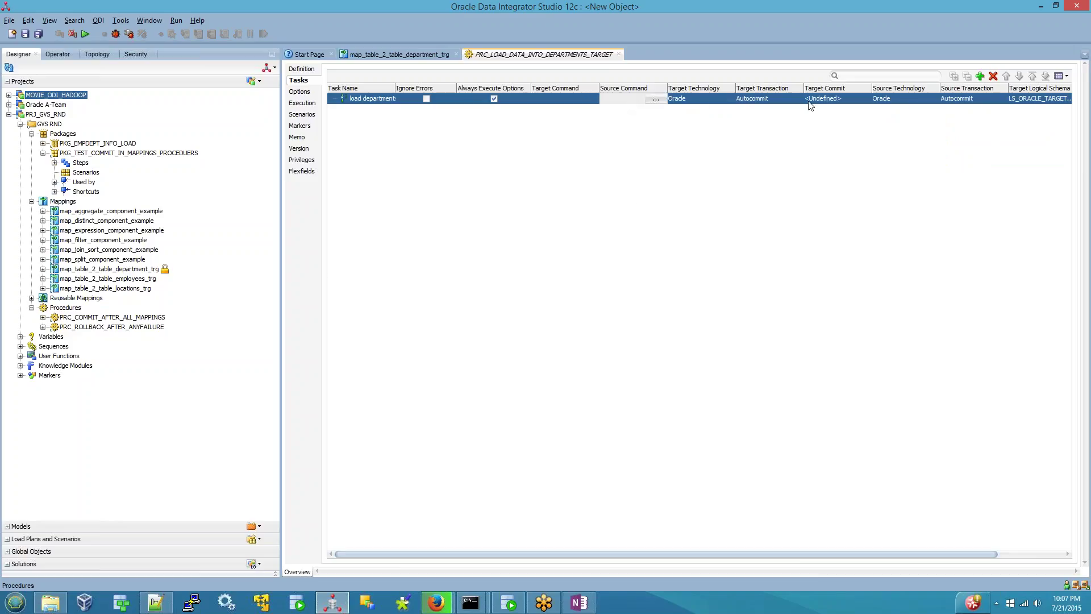
click(910, 102)
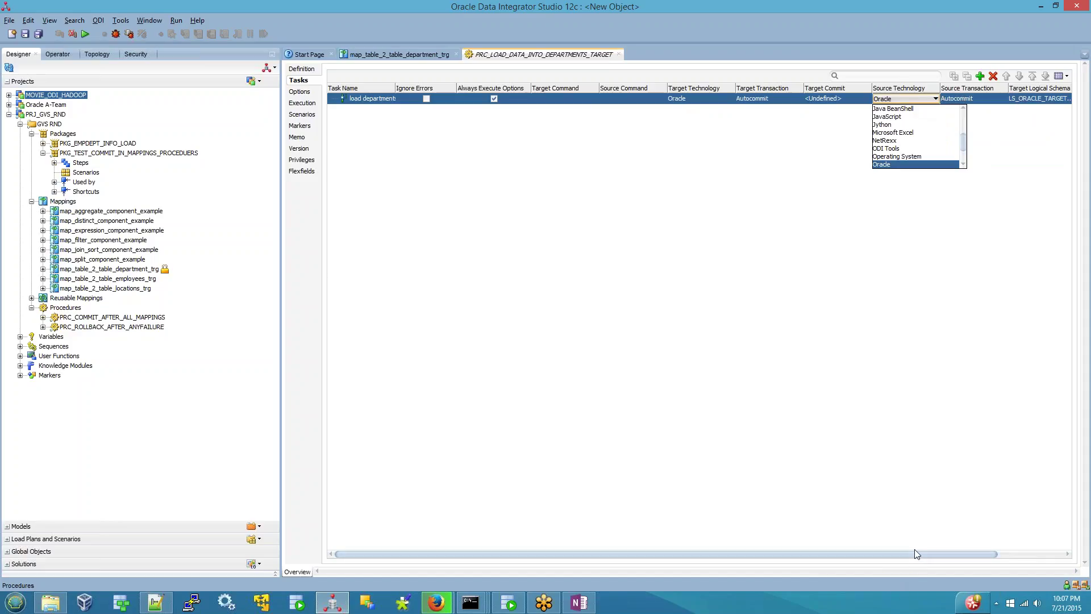
drag(917, 554, 983, 555)
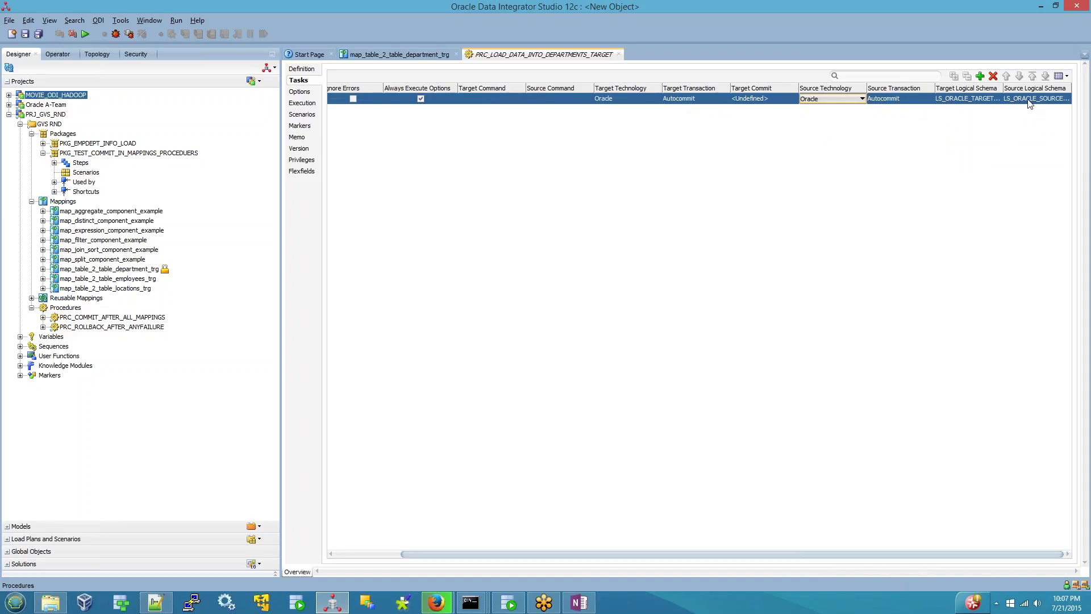
click(561, 102)
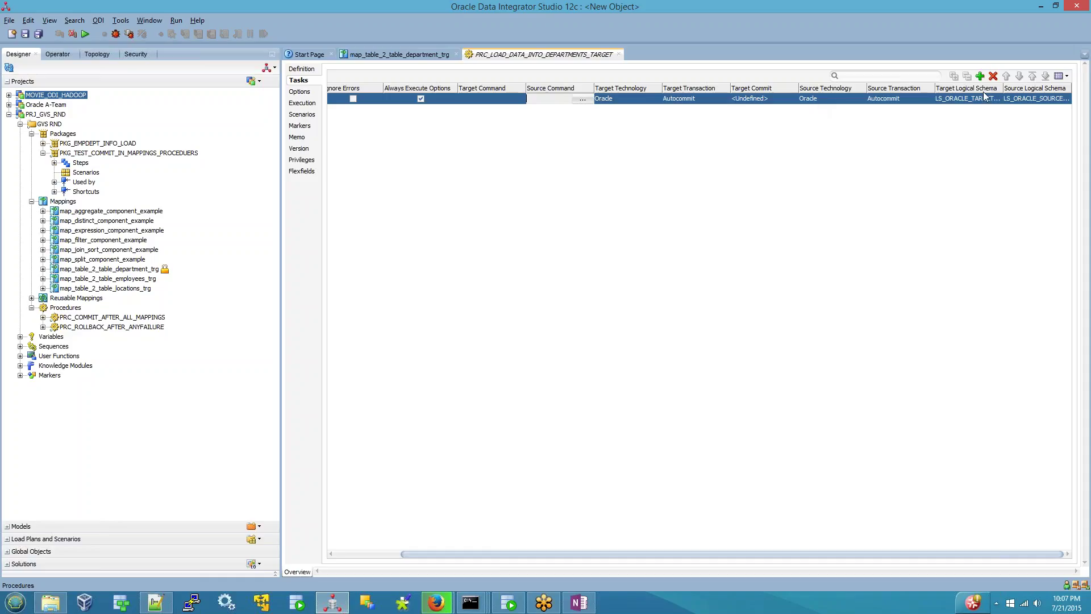
click(1015, 100)
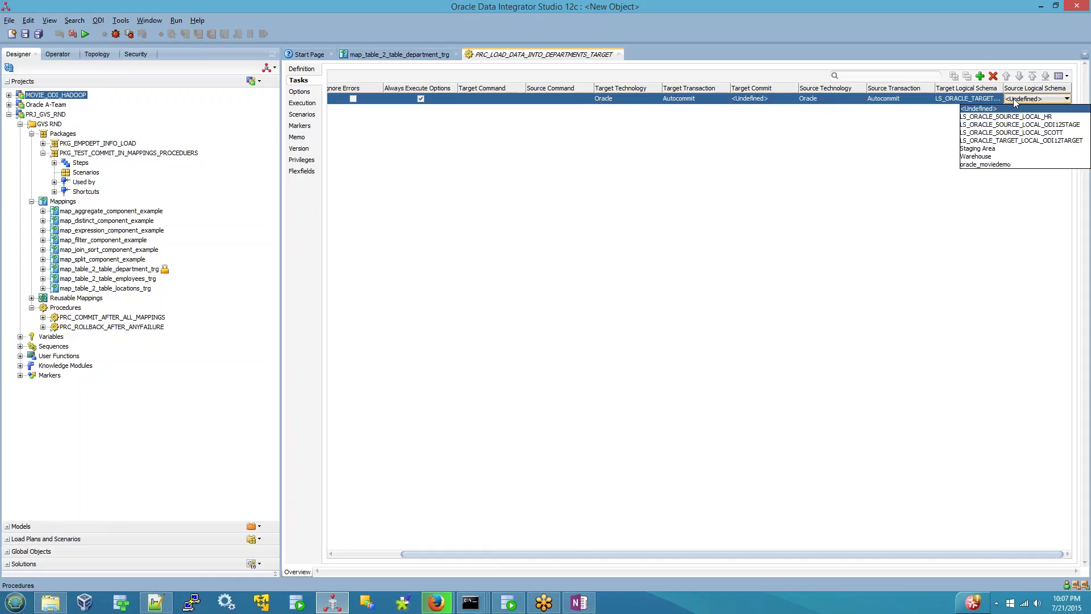
click(1010, 137)
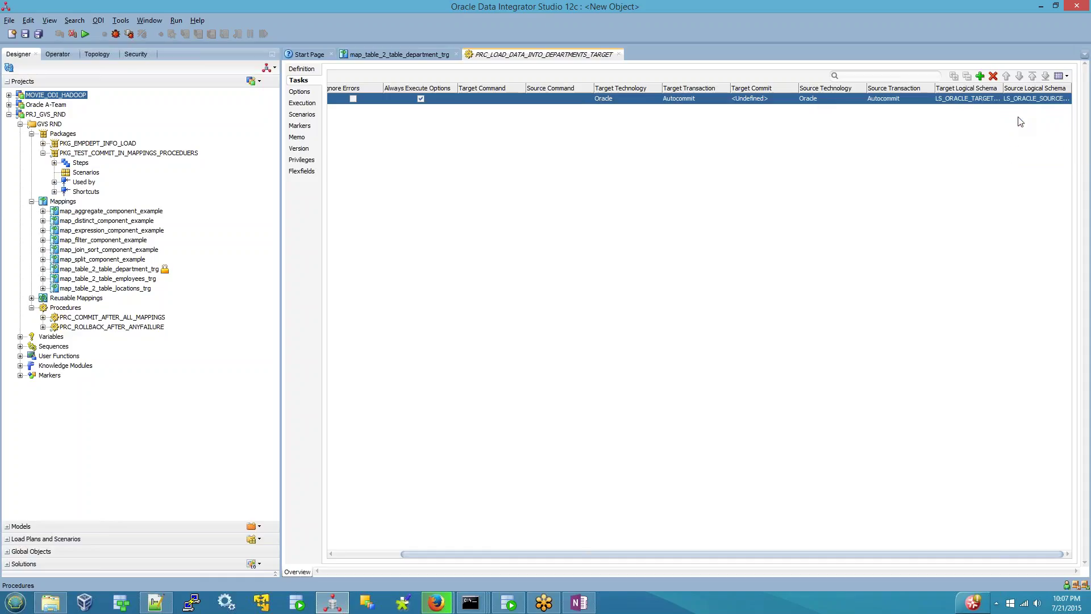
click(561, 100)
click(582, 100)
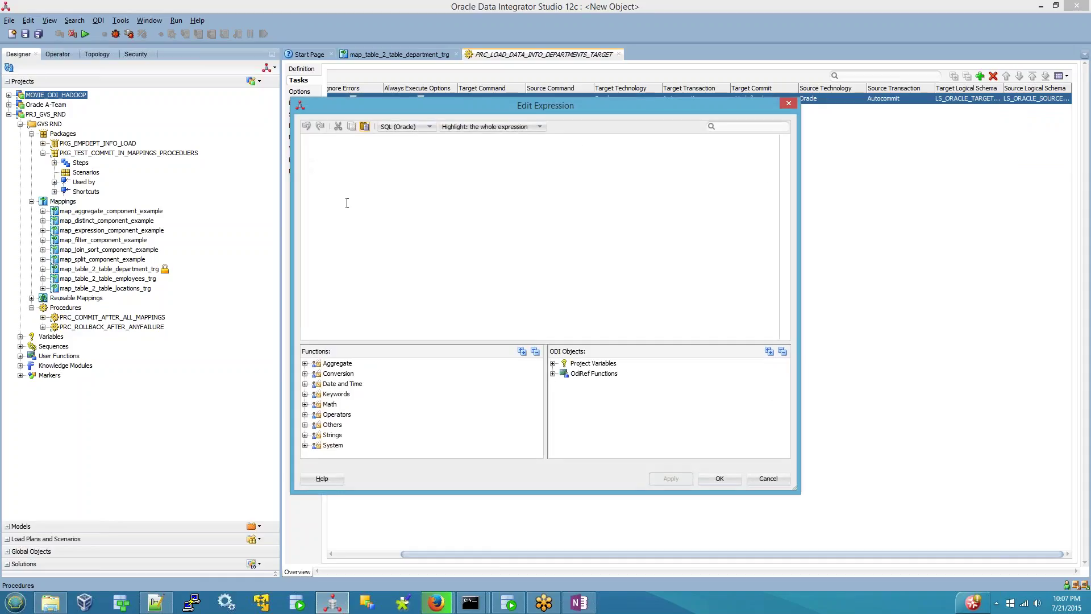
- Begin the source command with 'select' and switch over to Oracle SQL Developer
click(346, 203)
text(select)
click(329, 605)
click(500, 606)
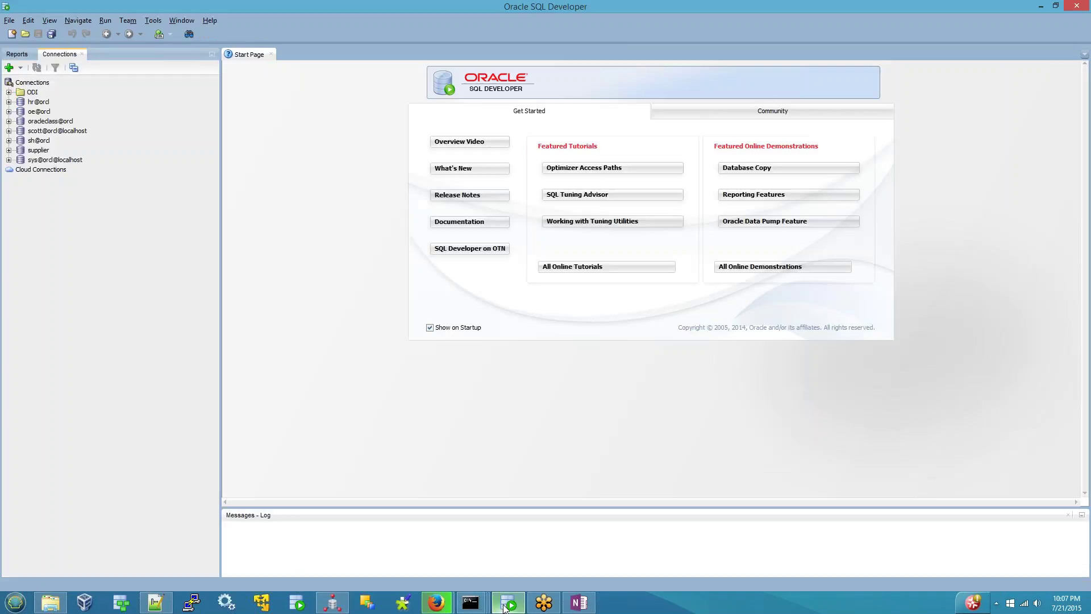
- Copy HR DEPARTMENTS' column names DEPARTMENT_ID to LOCATION_ID and paste them after 'select' in ODI
click(9, 102)
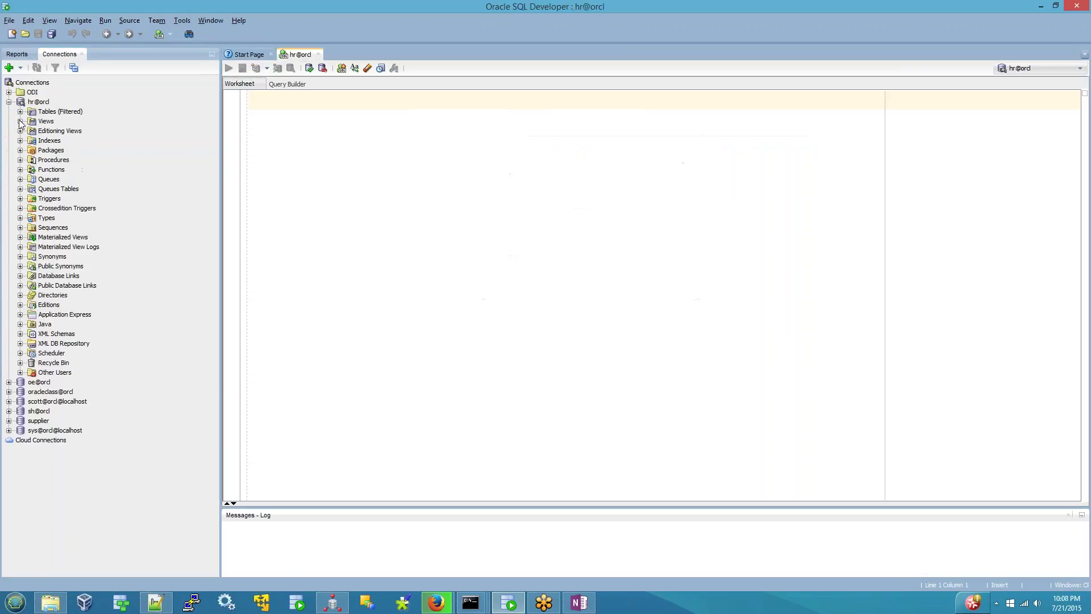
click(20, 111)
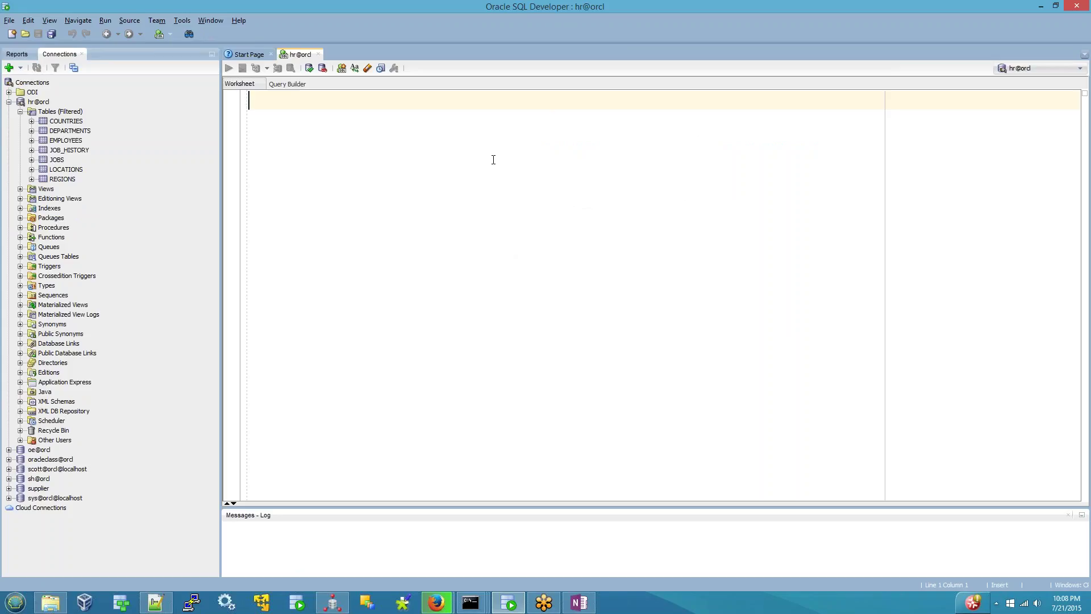
click(74, 131)
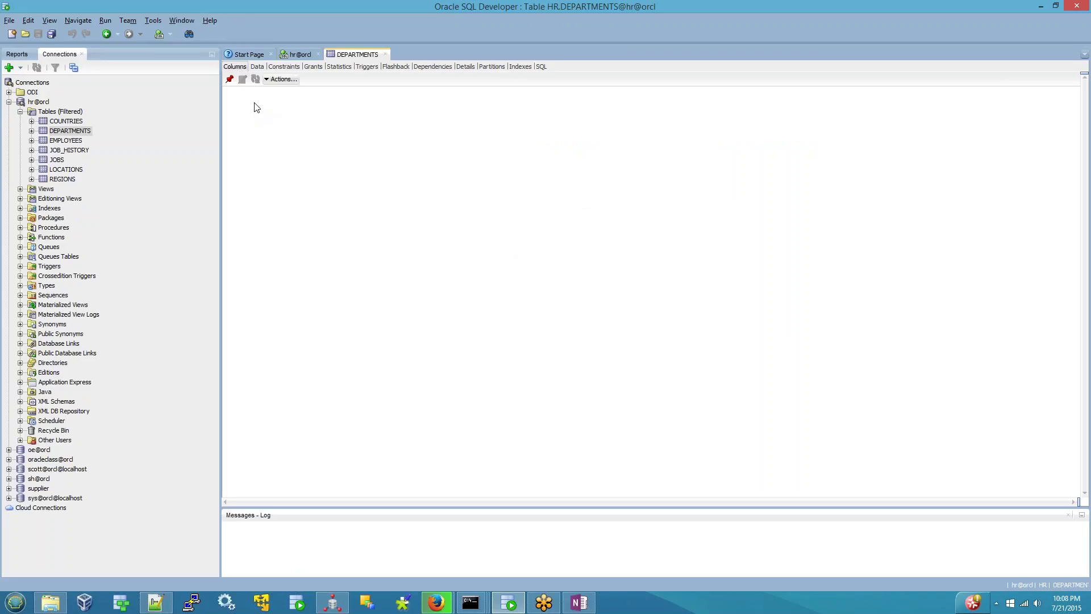
drag(265, 107, 339, 147)
key(ctrl+c)
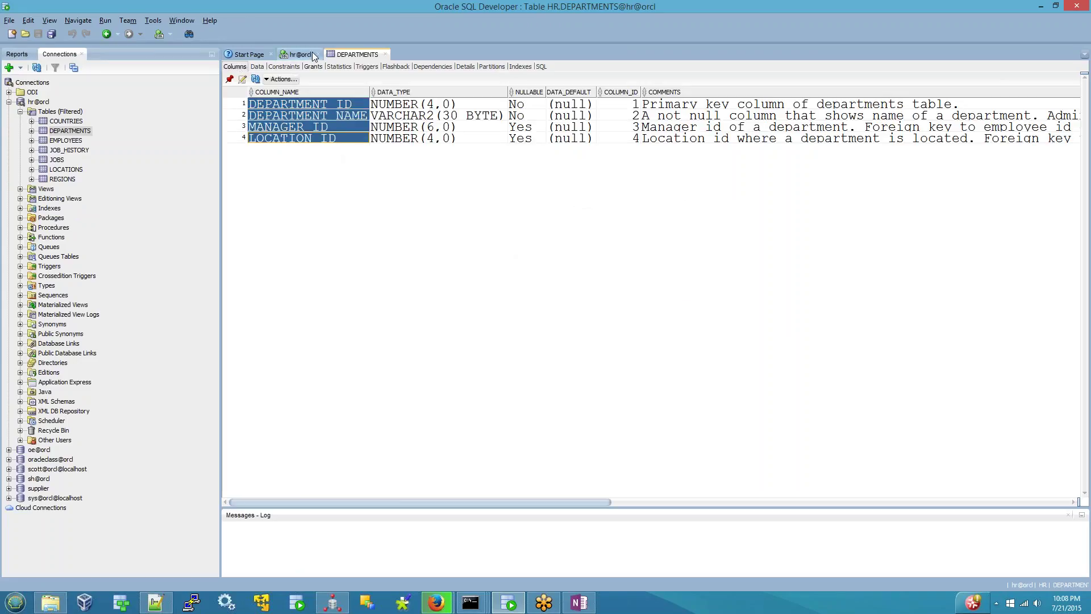
click(332, 604)
key(ctrl+v)
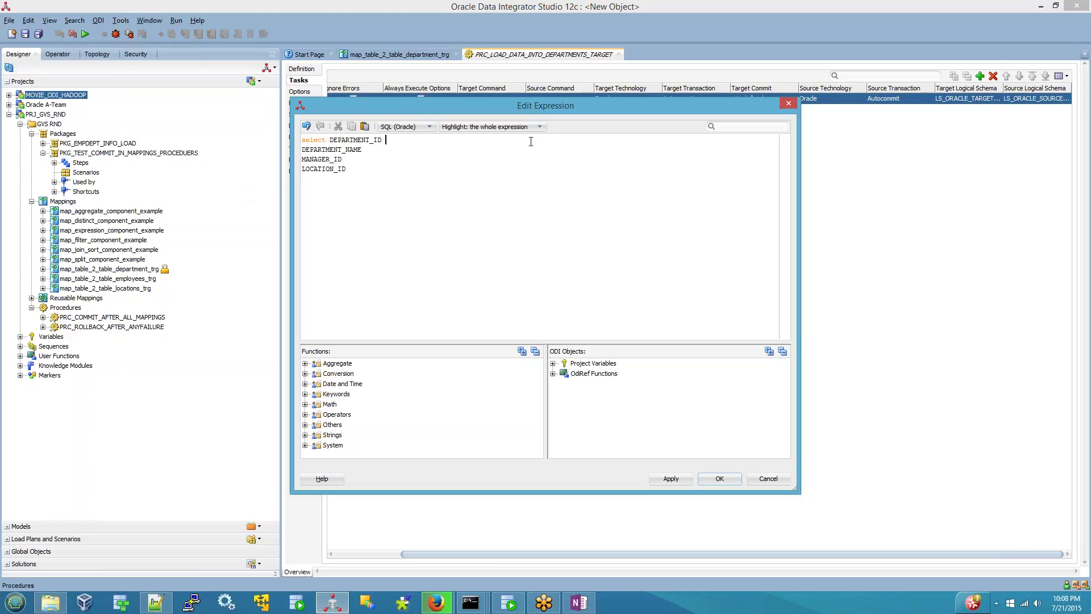
- Alias the columns C1 to C4, add 'from department', and apply the source query
text(C!1)
key(BackSpace)
text(1)
text(C2,)
key(Return)
text(C)
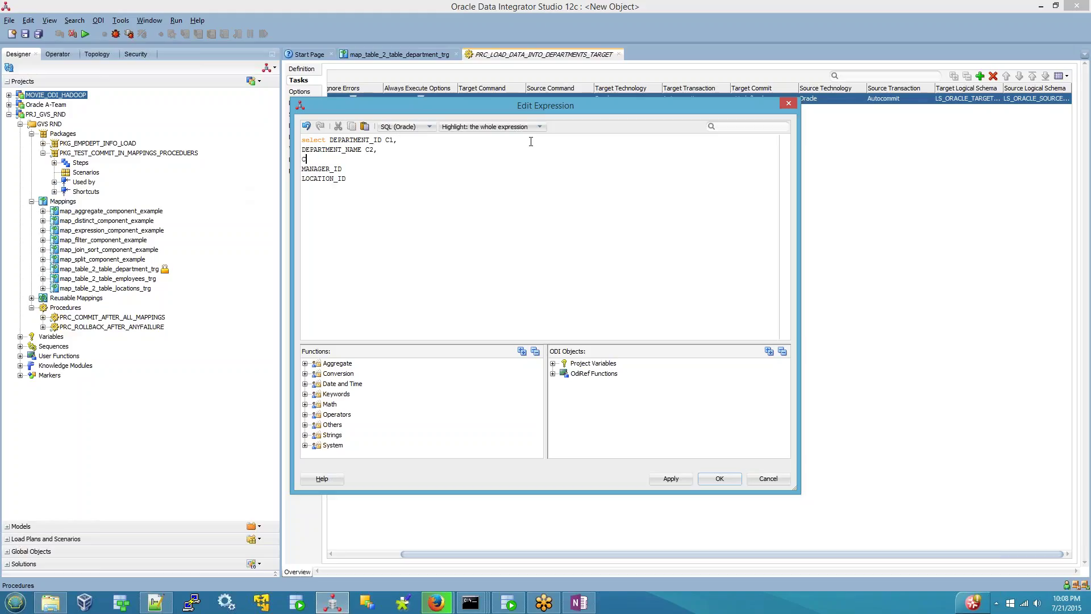
key(Delete)
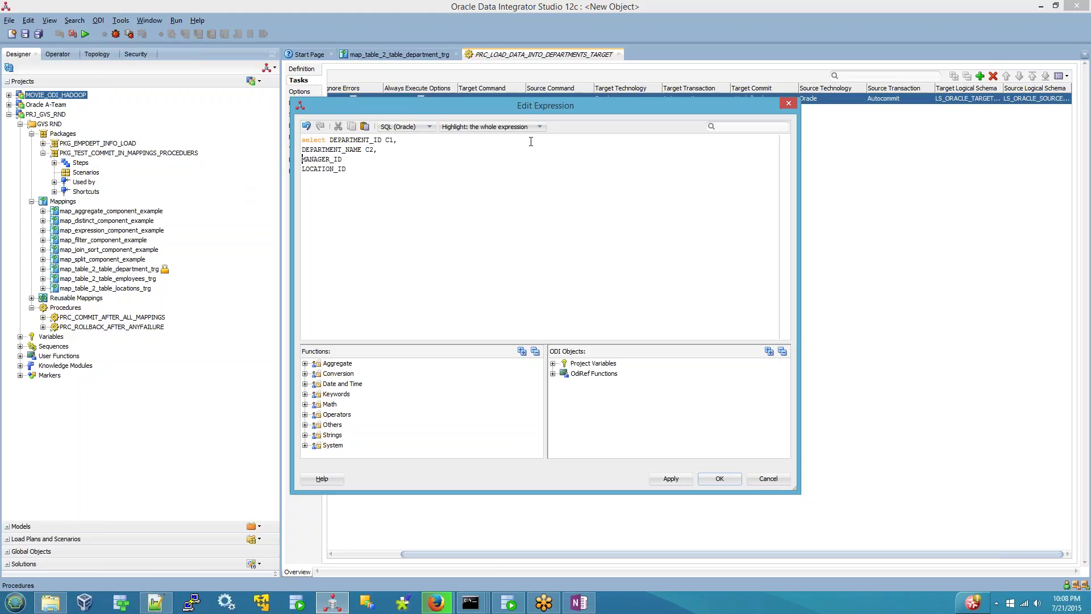
text(C3, LOCATION_ID C4 f)
text(rom )
text(depa)
text(rtments)
click(680, 477)
click(706, 477)
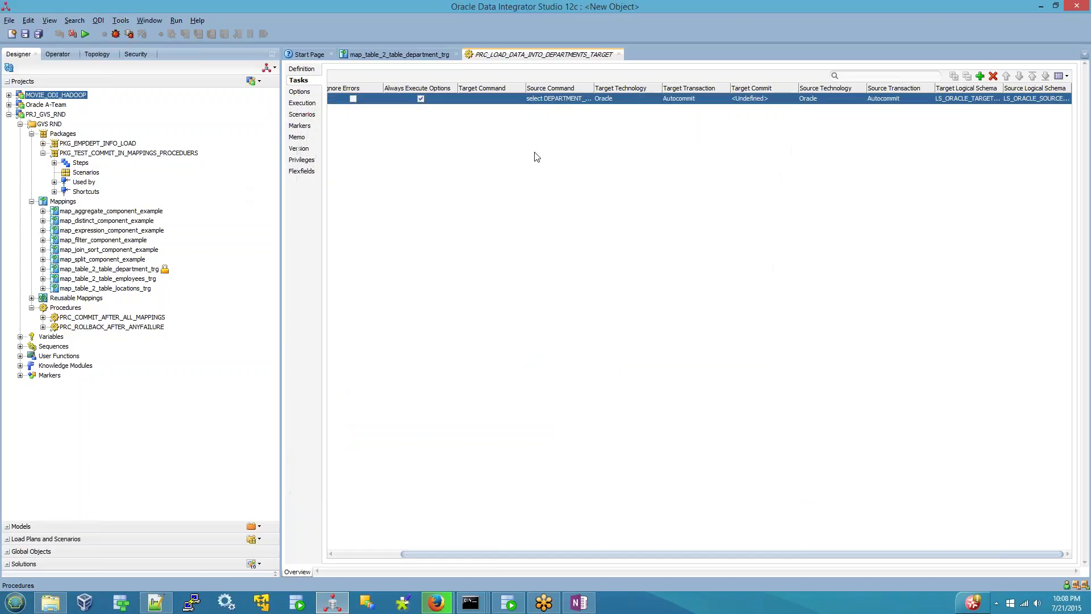
- Reopen the source query to review the DEPARTMENT_ID and DEPARTMENT_NAME columns, then close it
click(583, 99)
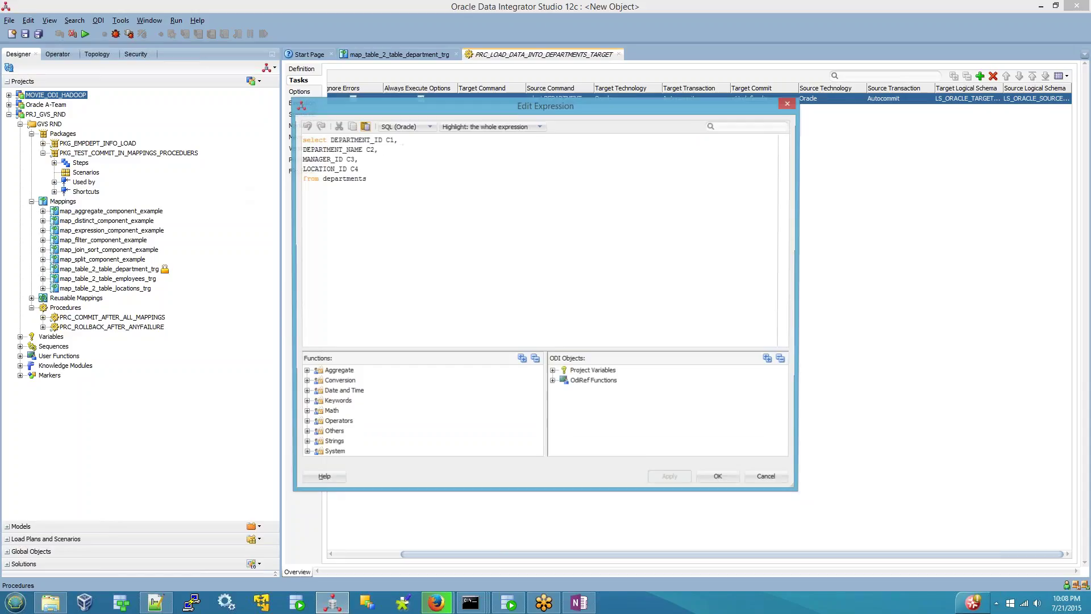
double_click(365, 139)
double_click(334, 150)
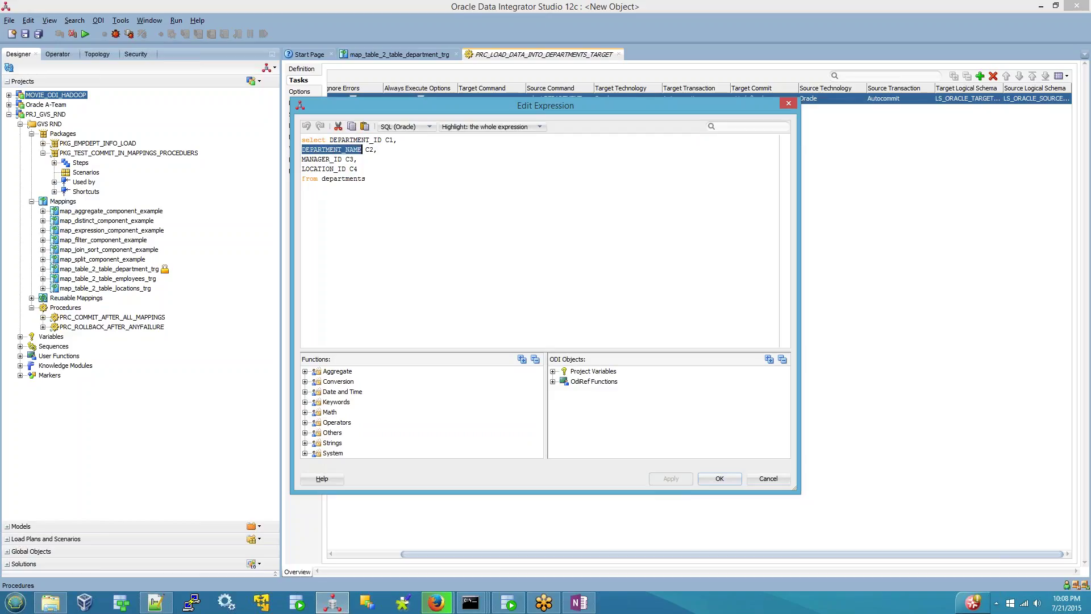
click(719, 479)
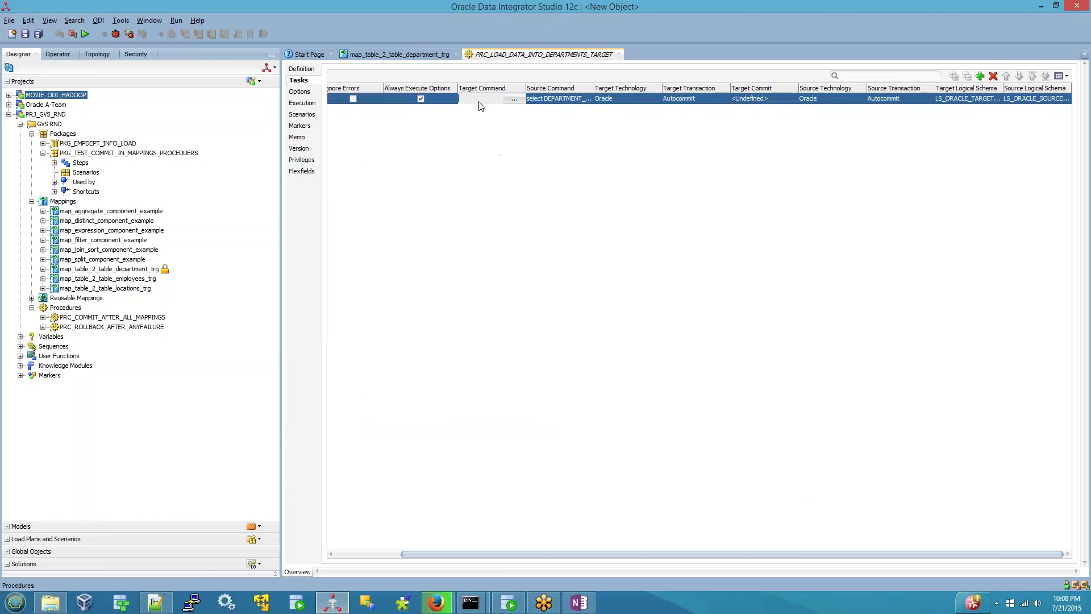
- Write the target command as insert into departments_target values with :C1 through :C4
click(514, 100)
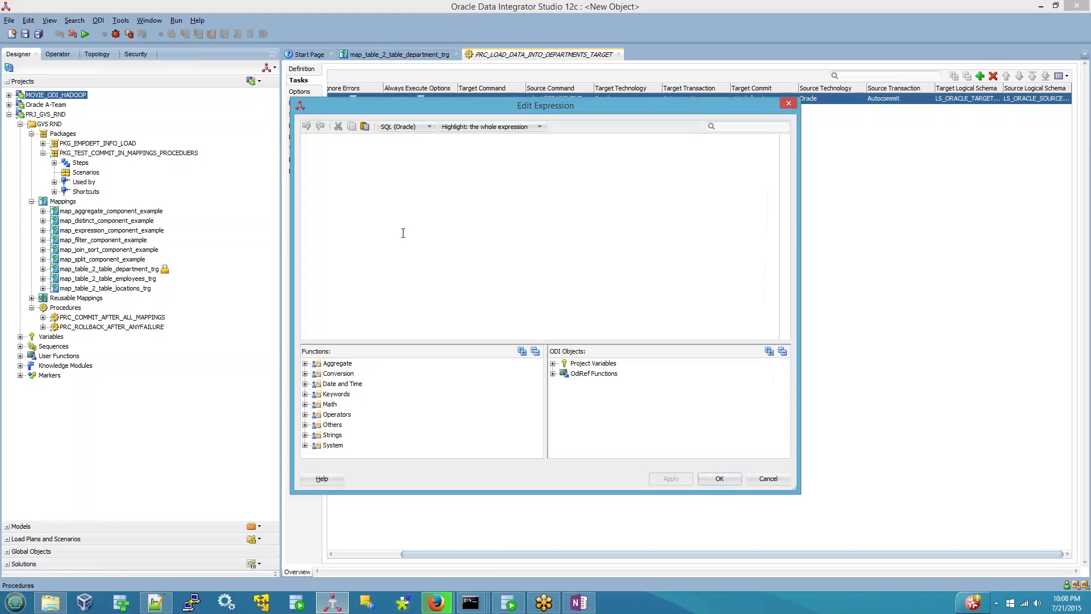
text(insert into departments)
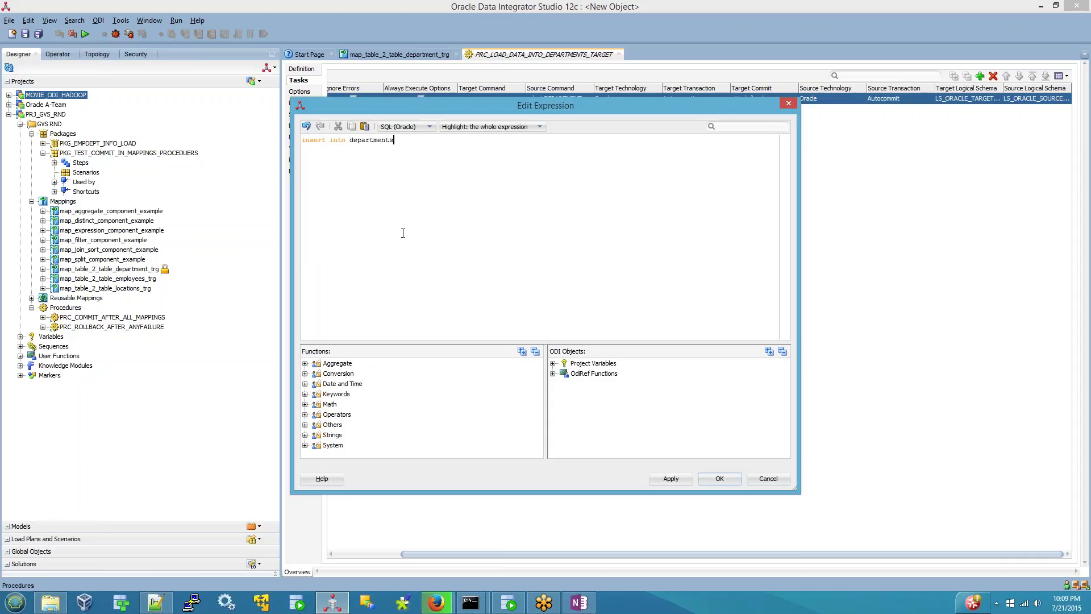
text(_target values ()
drag(496, 116, 520, 205)
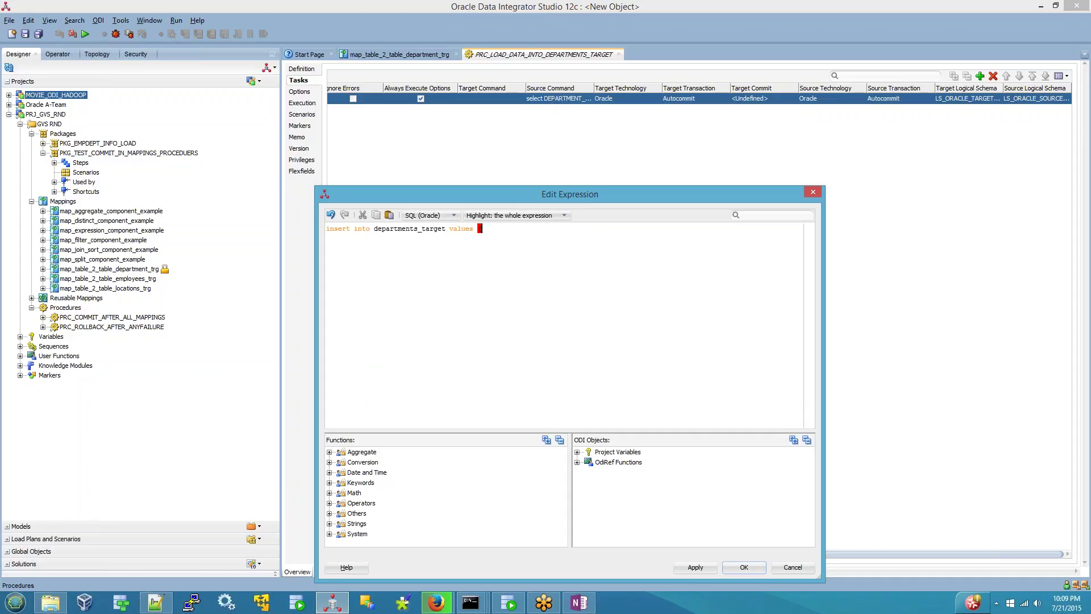
text(:C1)
text(,:C2)
text(,:)
text(C3.)
text(:C)
text(4)
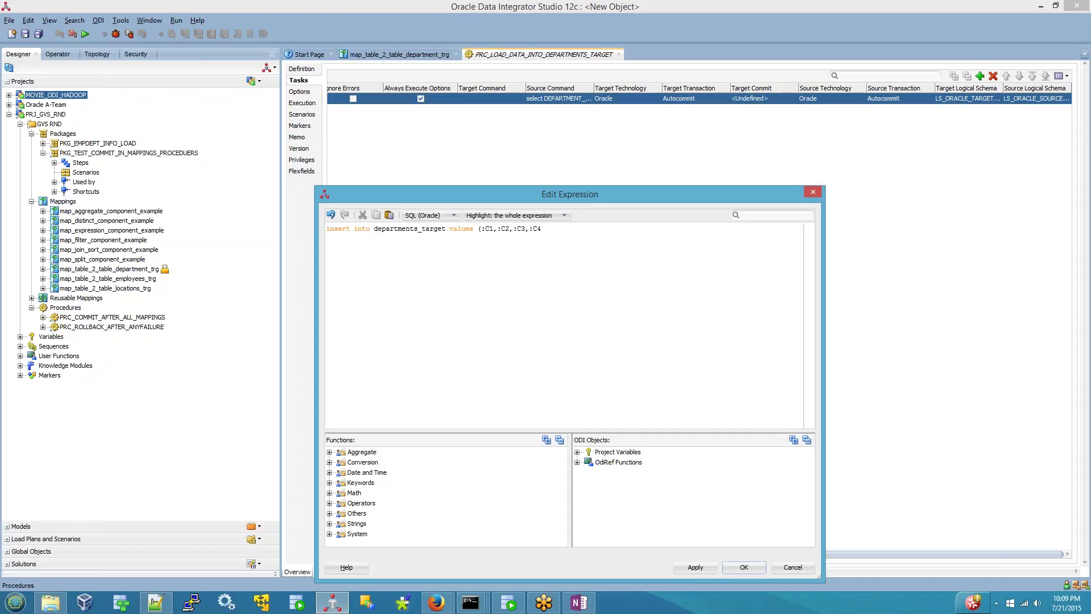
text())
- Confirm the insert target command, save the procedure, and review the source query
click(744, 567)
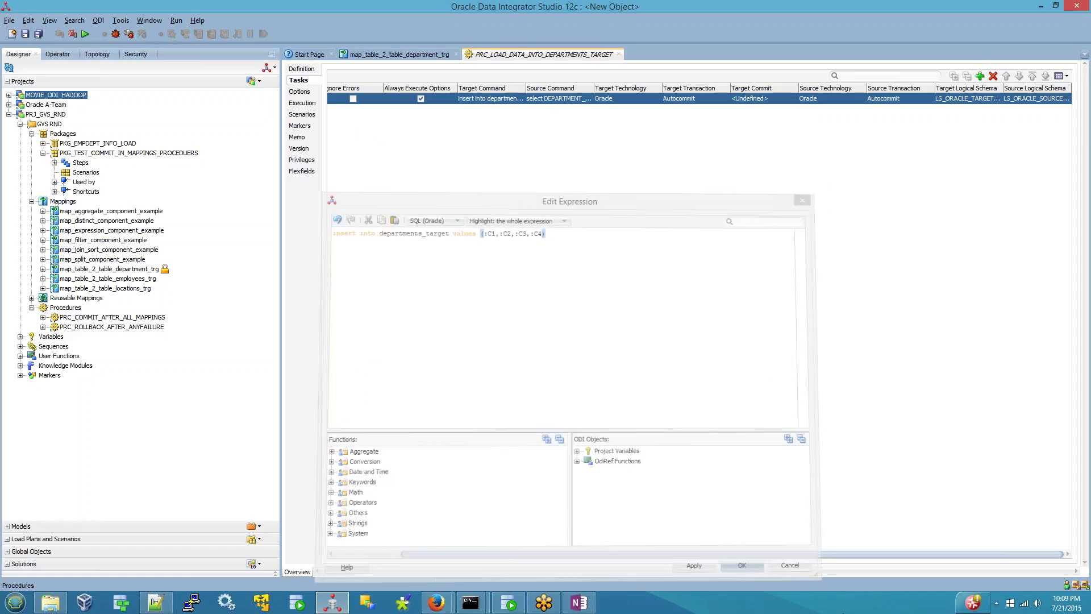
click(25, 34)
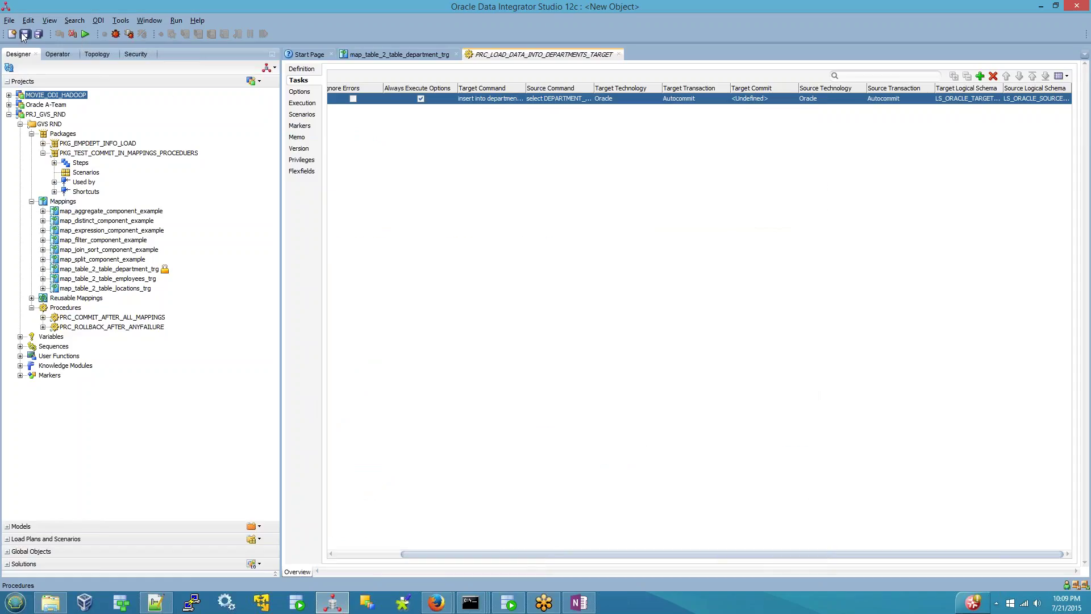
click(562, 100)
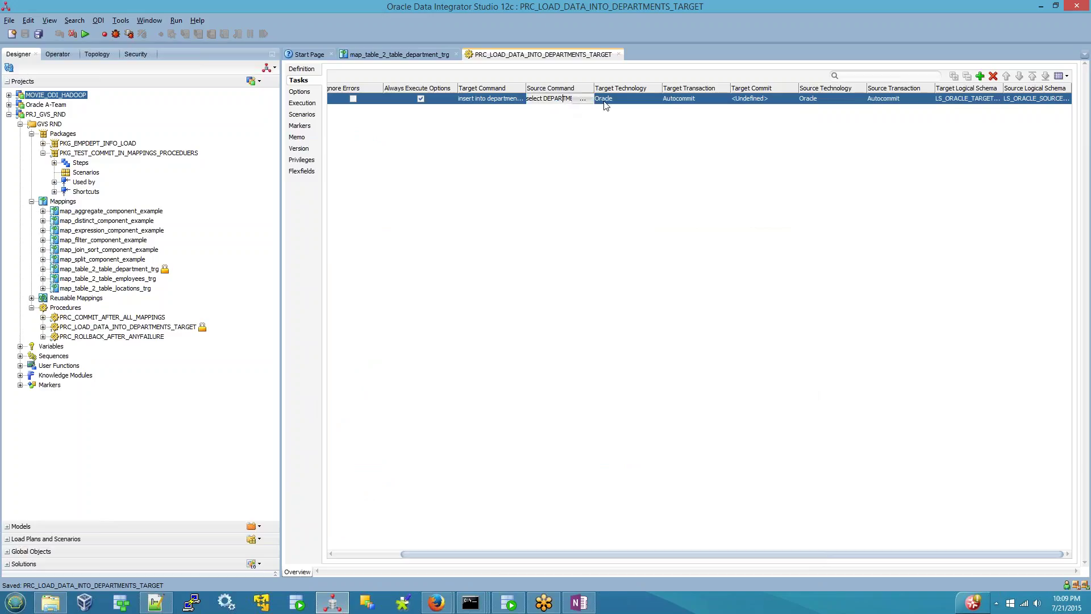
click(588, 99)
drag(432, 220, 301, 139)
click(719, 479)
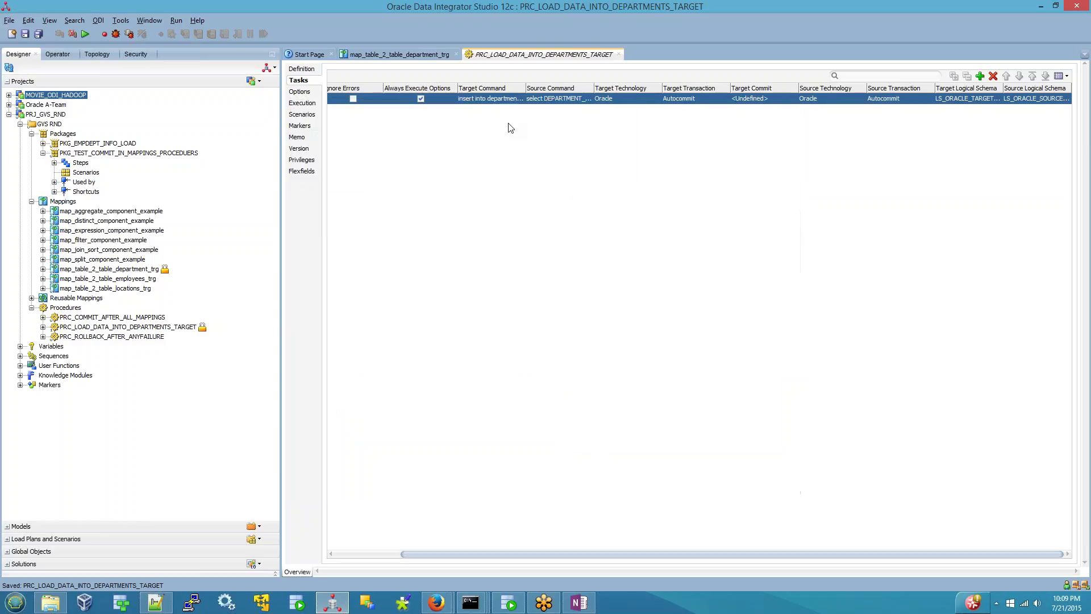
- Start a run, accept saving the changes, cancel the run, and switch to SQL Developer
click(487, 98)
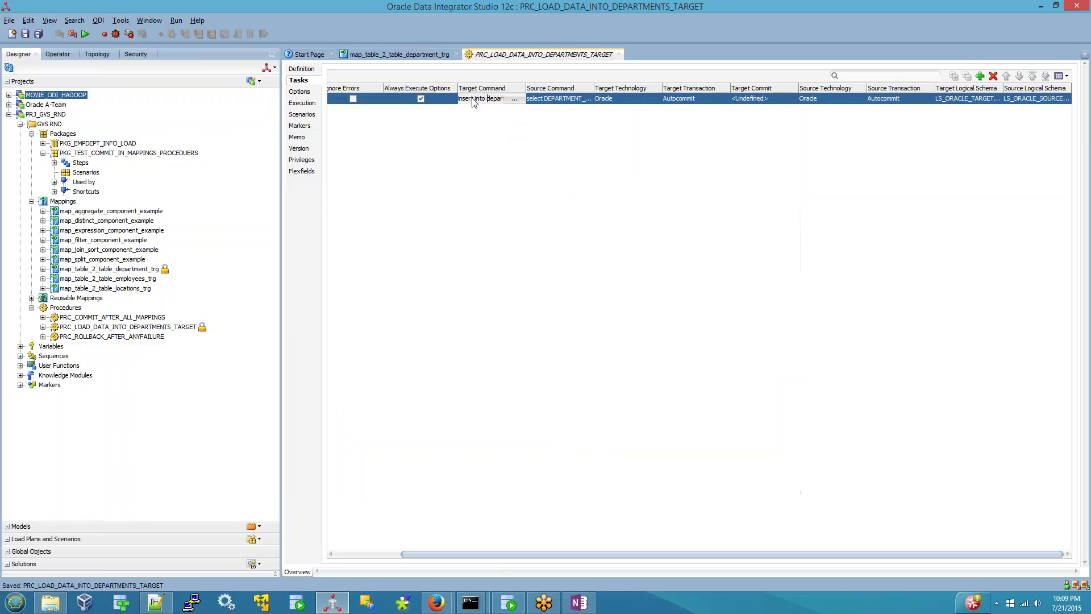
click(85, 35)
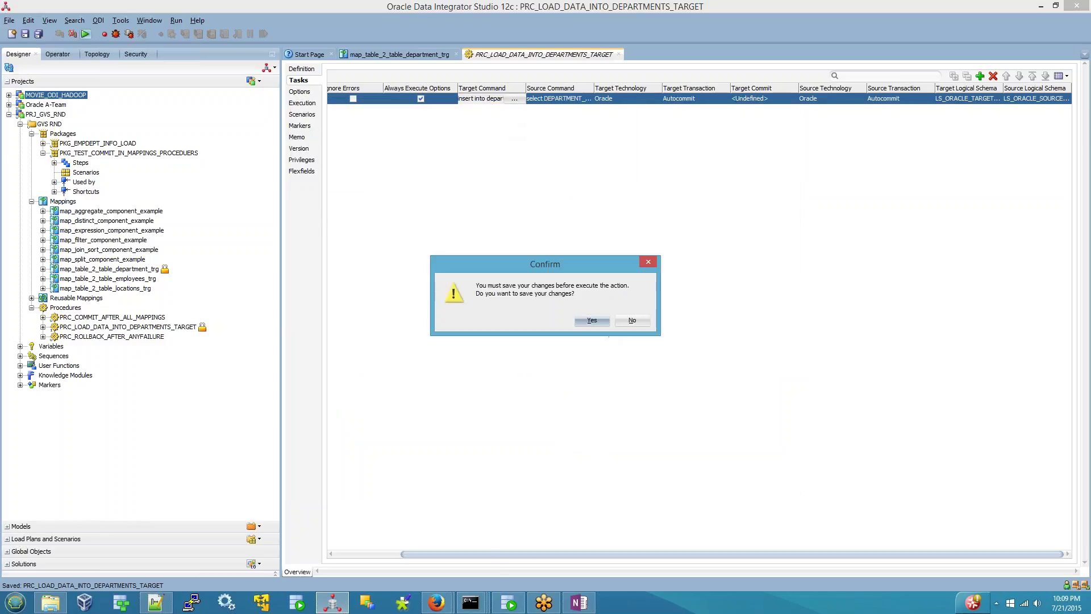
click(598, 319)
click(586, 340)
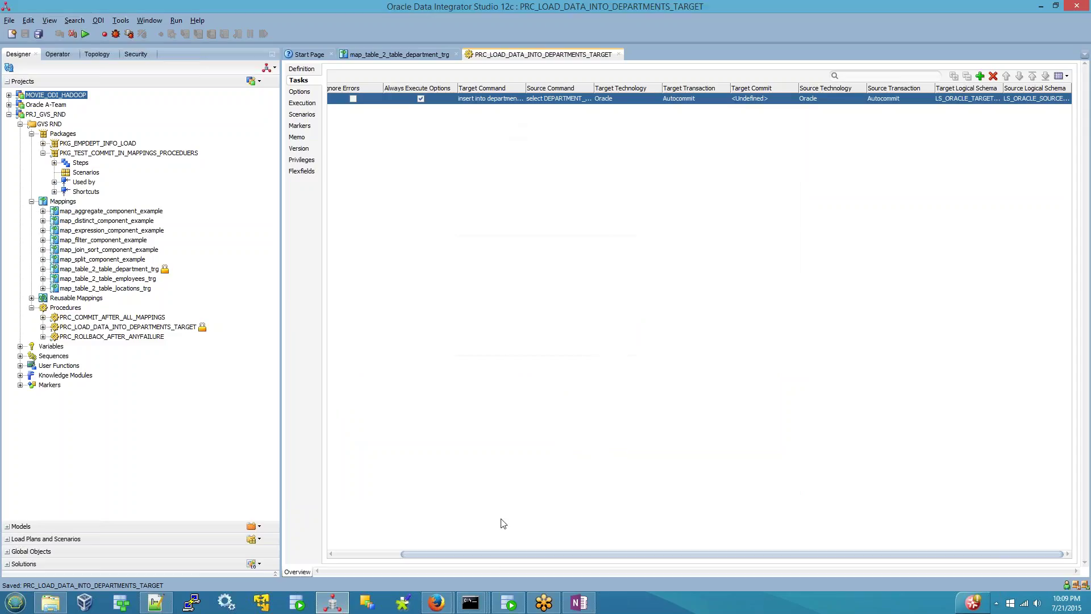
click(507, 602)
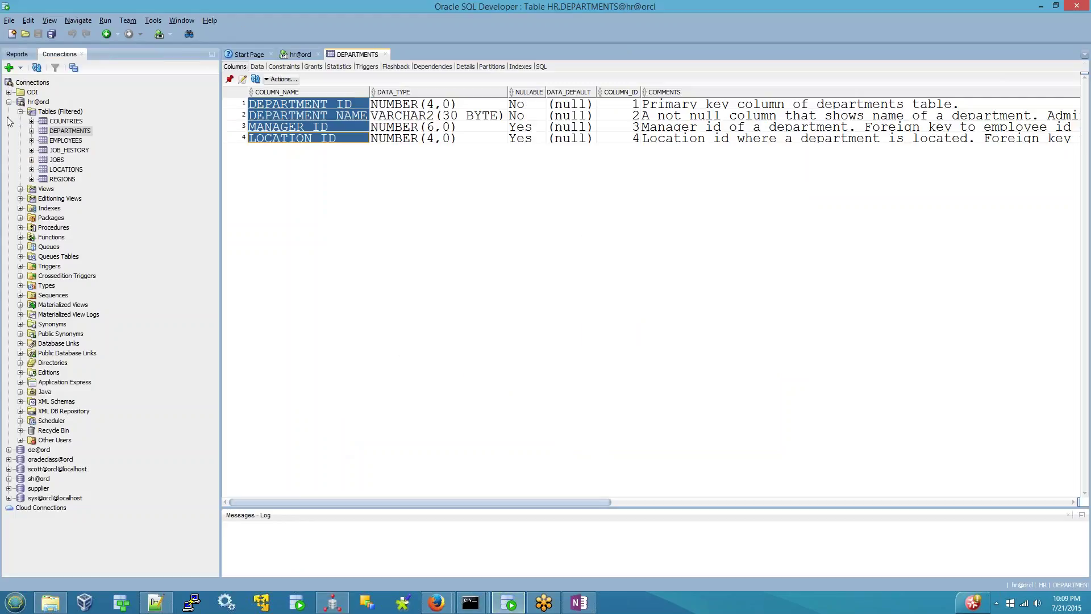
- Truncate the DEPARTMENTS_TRG table in the odi12target connection
click(9, 92)
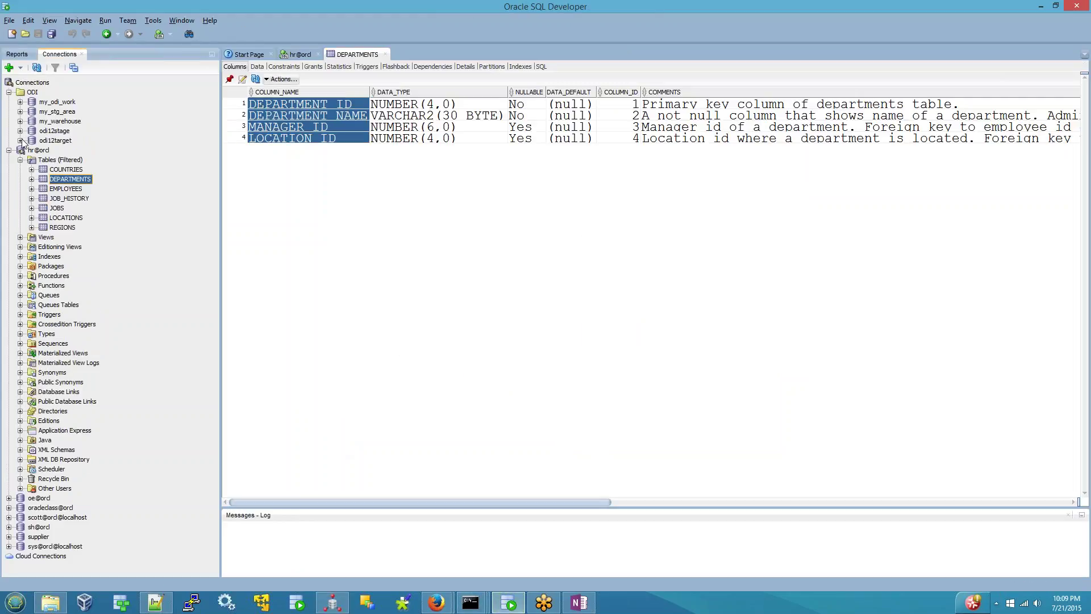
click(20, 141)
click(31, 150)
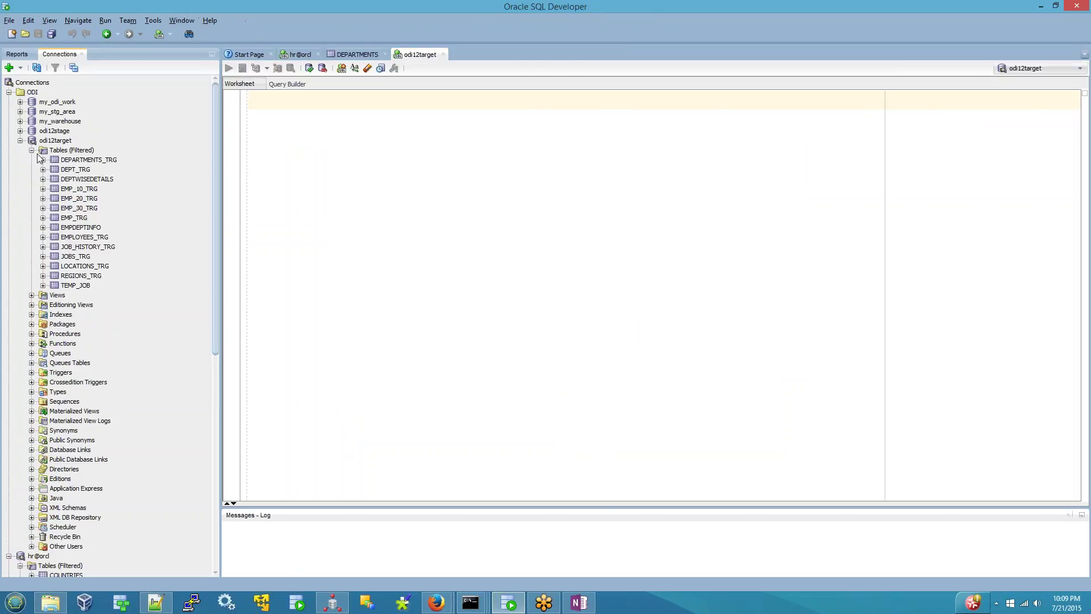
right_click(95, 163)
mouse_move(136, 222)
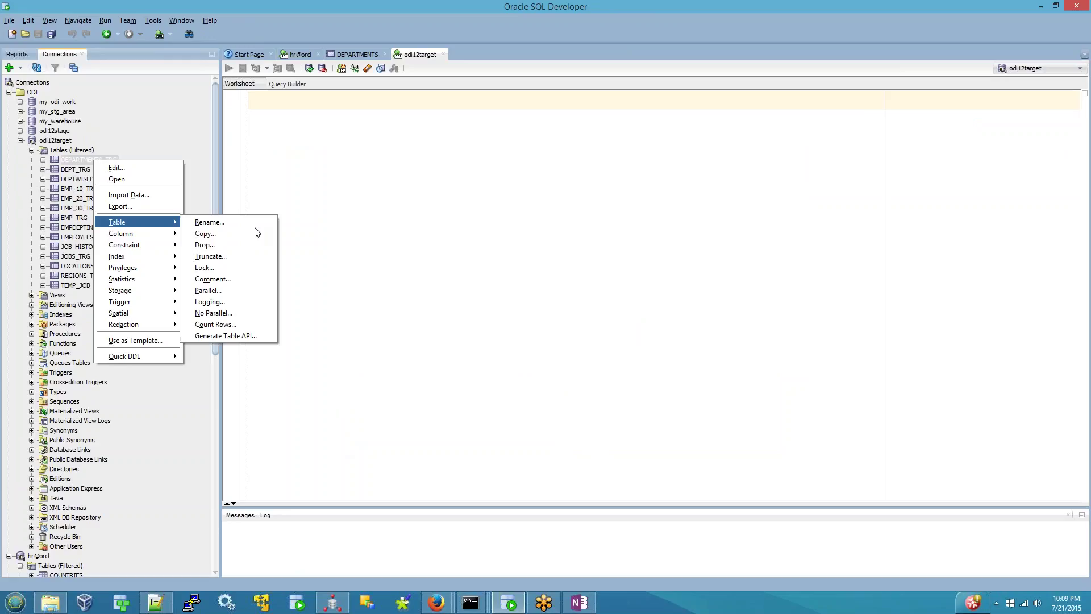
click(238, 254)
click(555, 368)
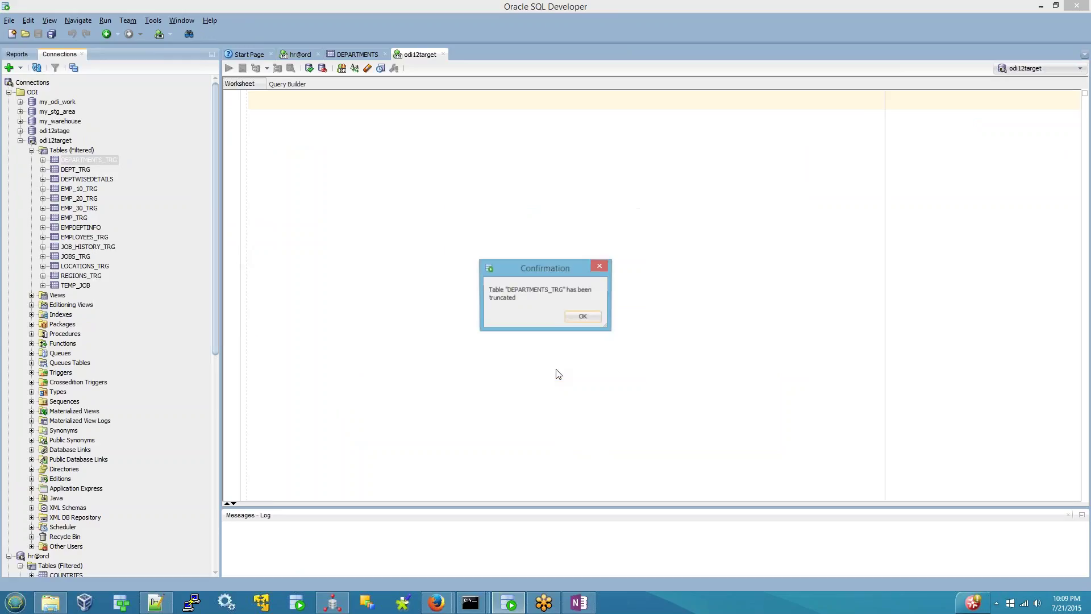
click(580, 317)
- Confirm DEPARTMENTS_TRG's Data tab shows no rows, then return to ODI Studio
click(88, 160)
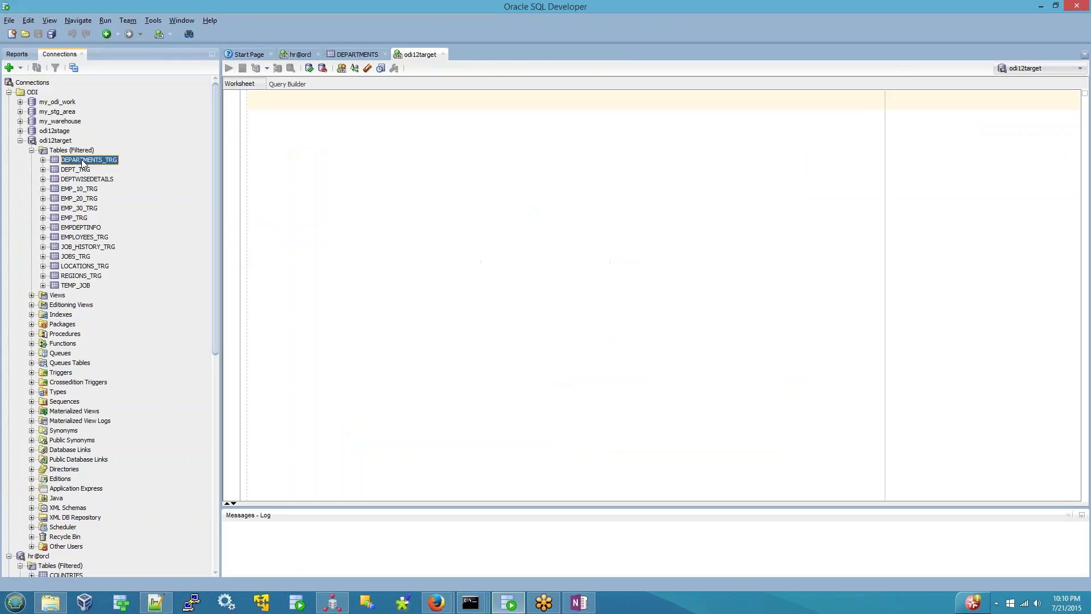
click(257, 67)
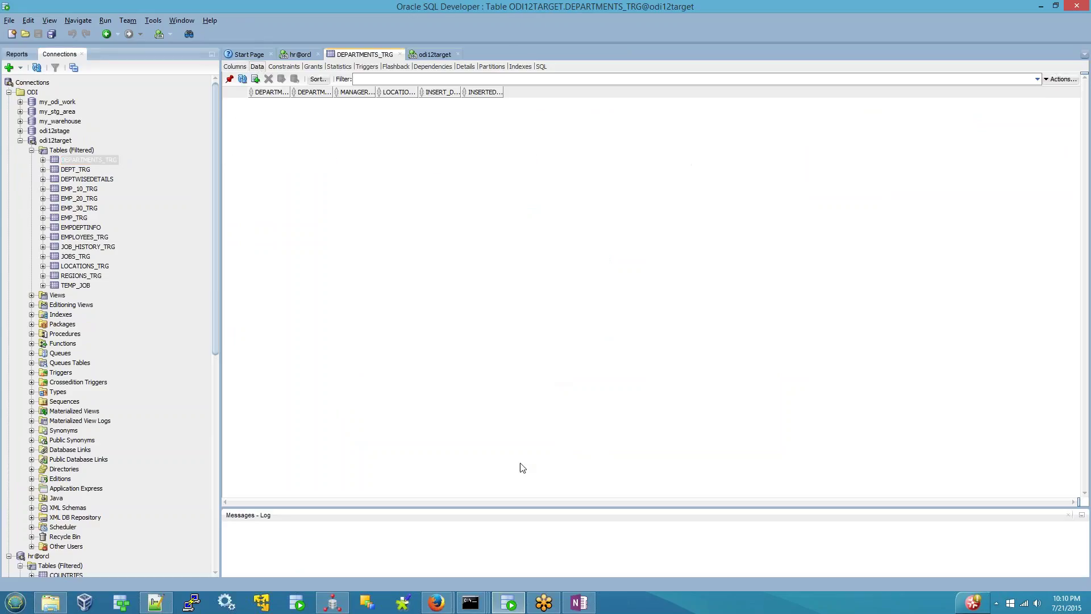
click(332, 602)
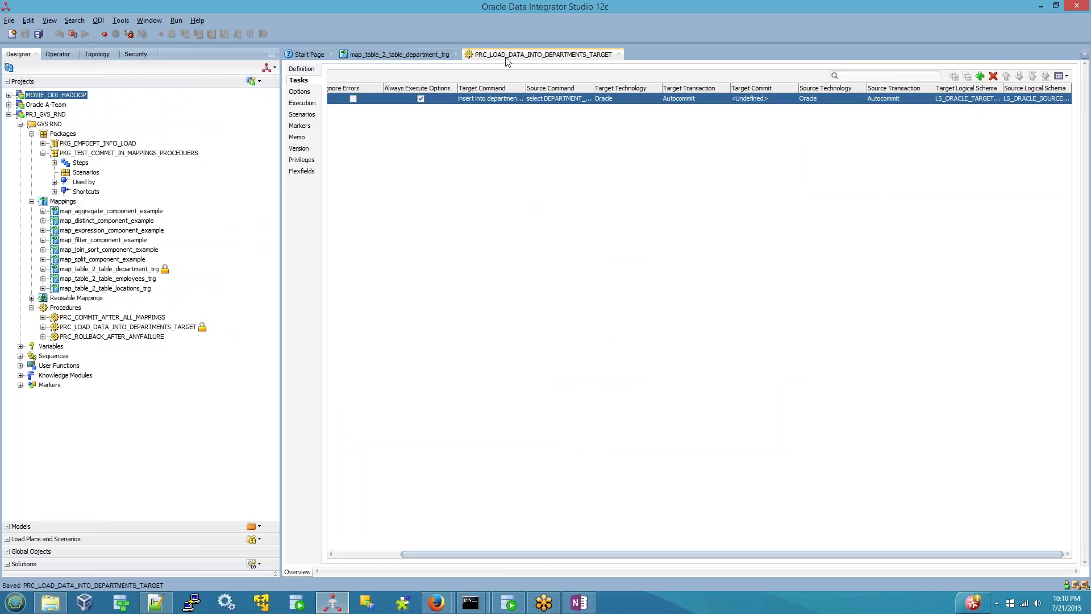
- Close the procedure and mapping editors, then run PRC_LOAD_DATA_INTO_DEPARTMENTS_TARGET in the Global context
click(618, 54)
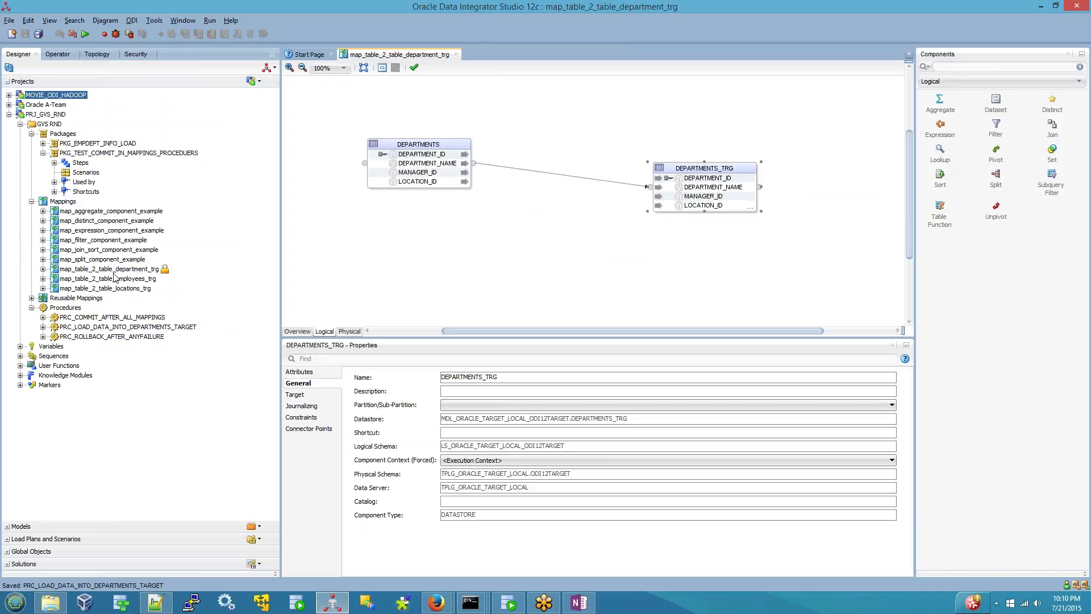
click(456, 55)
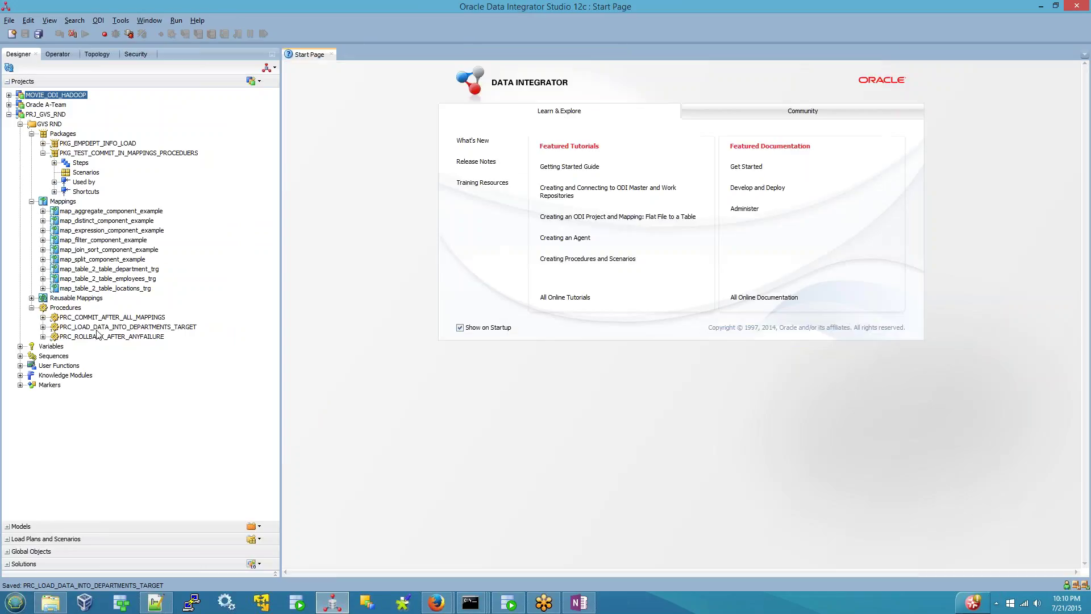
click(98, 330)
right_click(98, 334)
click(76, 333)
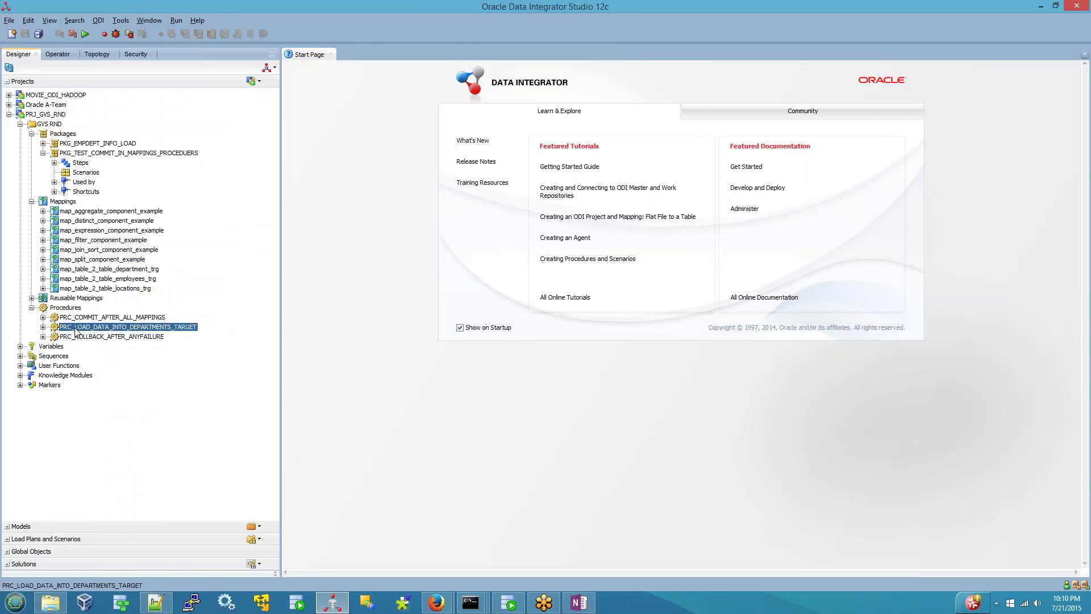
right_click(95, 334)
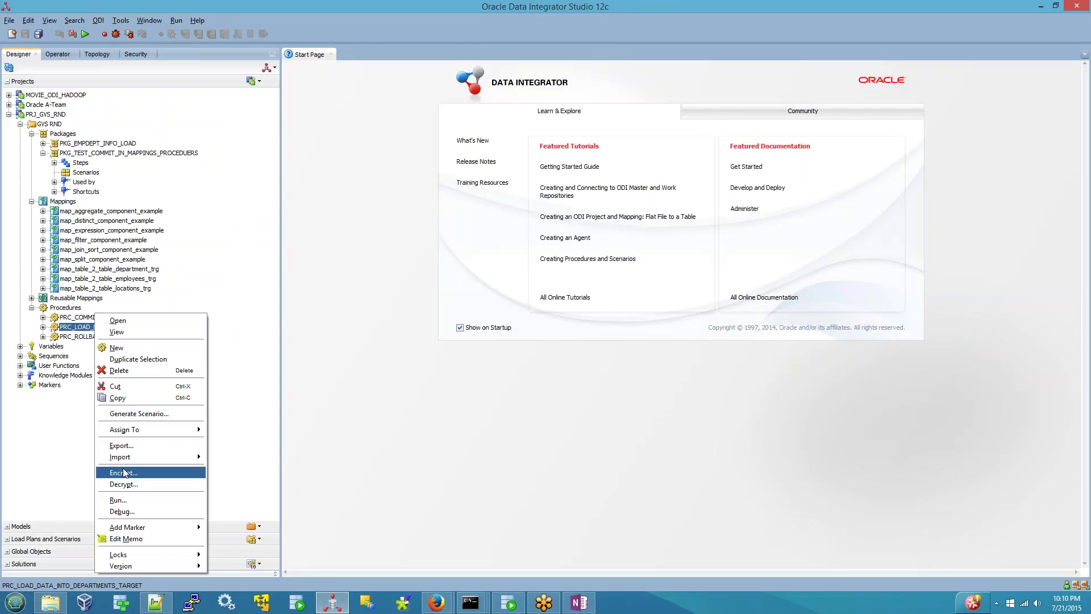
click(120, 500)
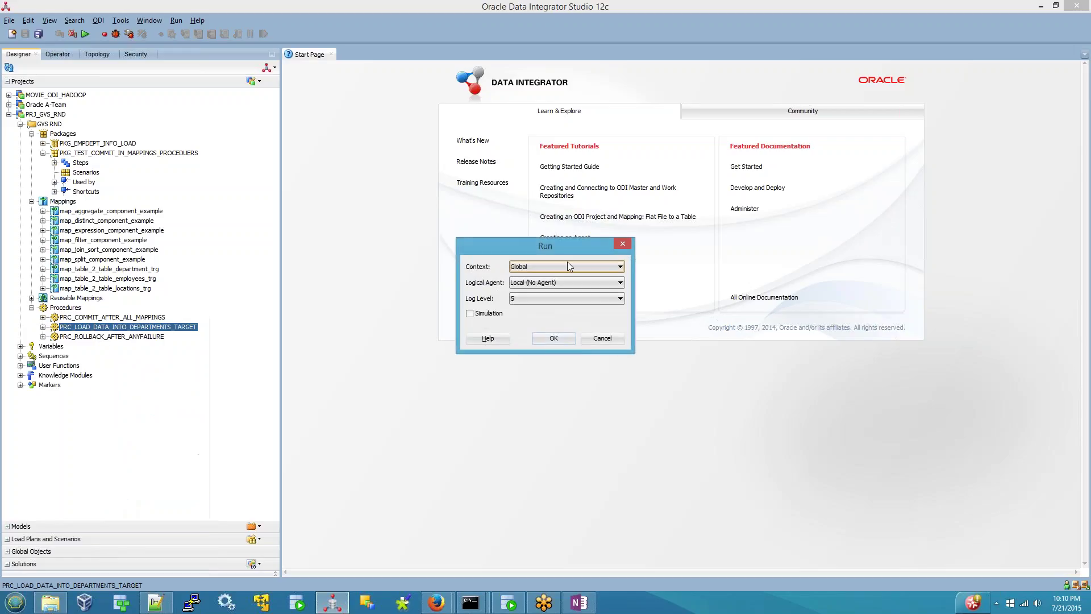
click(547, 342)
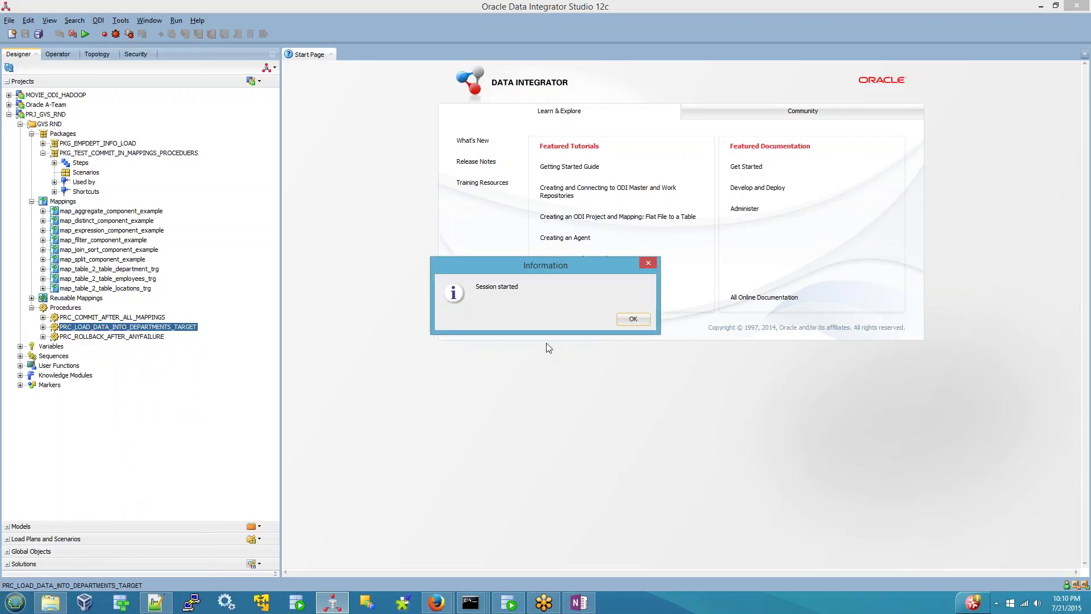
click(632, 320)
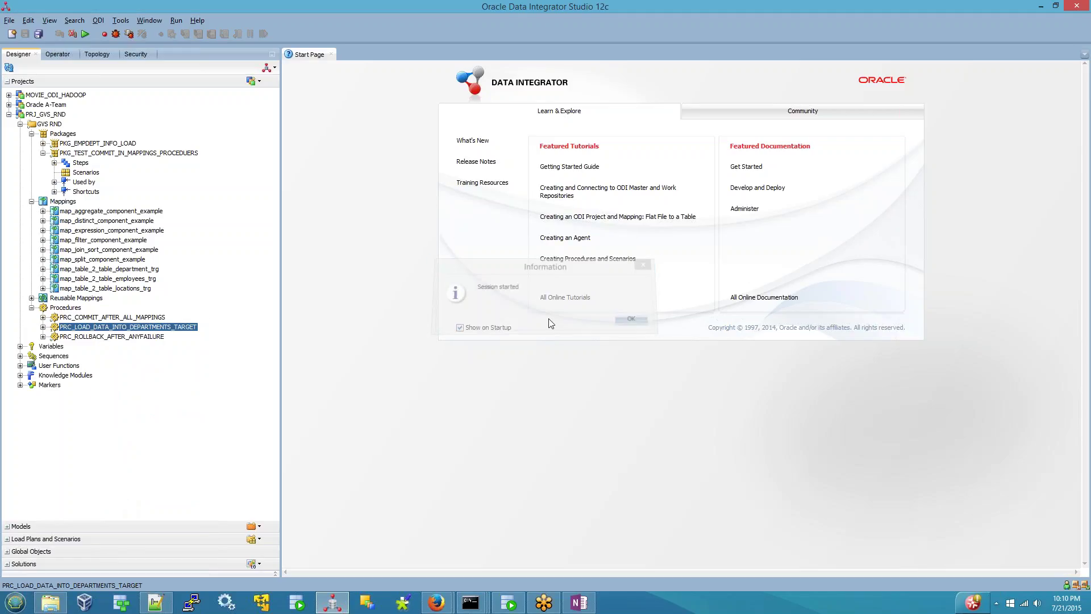
- In Operator, open the failed Procedure task of SUPERVISOR's session 100
click(63, 53)
click(8, 143)
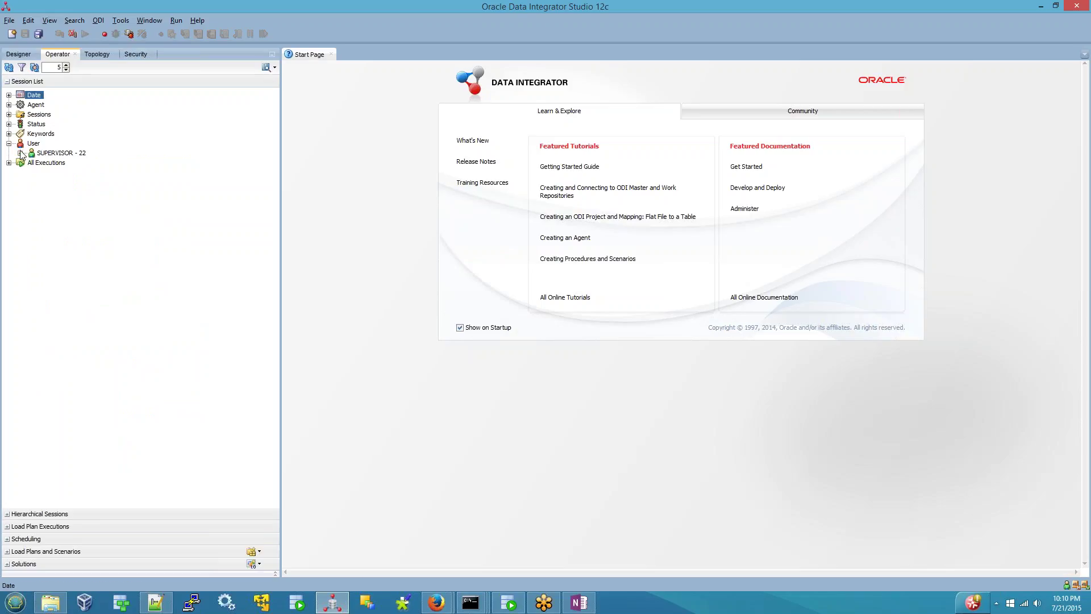
click(20, 153)
click(31, 162)
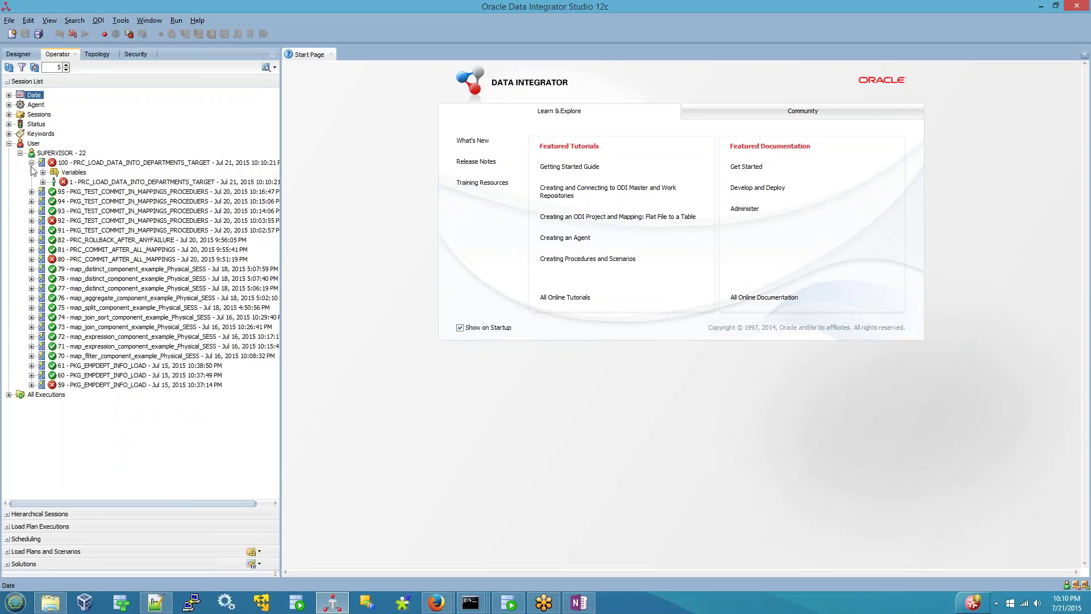
click(43, 182)
double_click(162, 192)
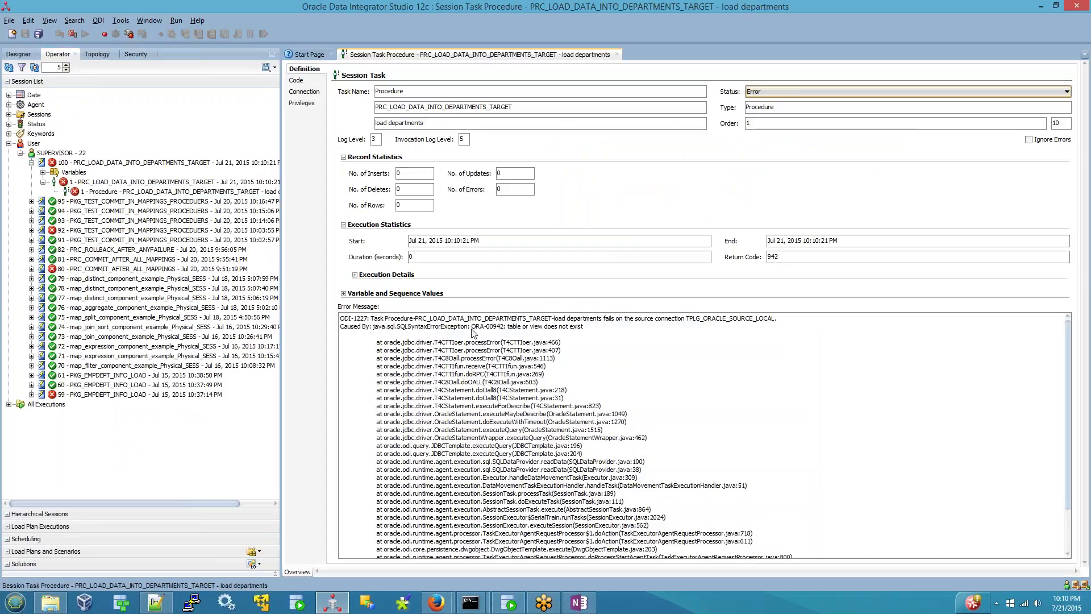
- Review the 'table or view does not exist' error and the departments_target insert code, then open SQL Developer's odi12target worksheet
drag(472, 329, 647, 335)
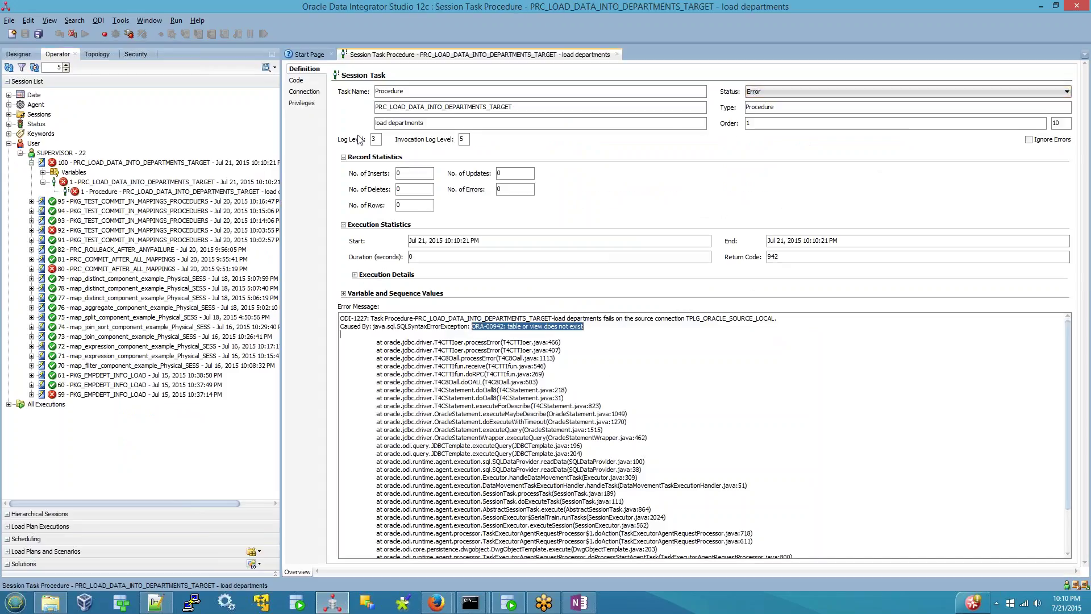
click(297, 80)
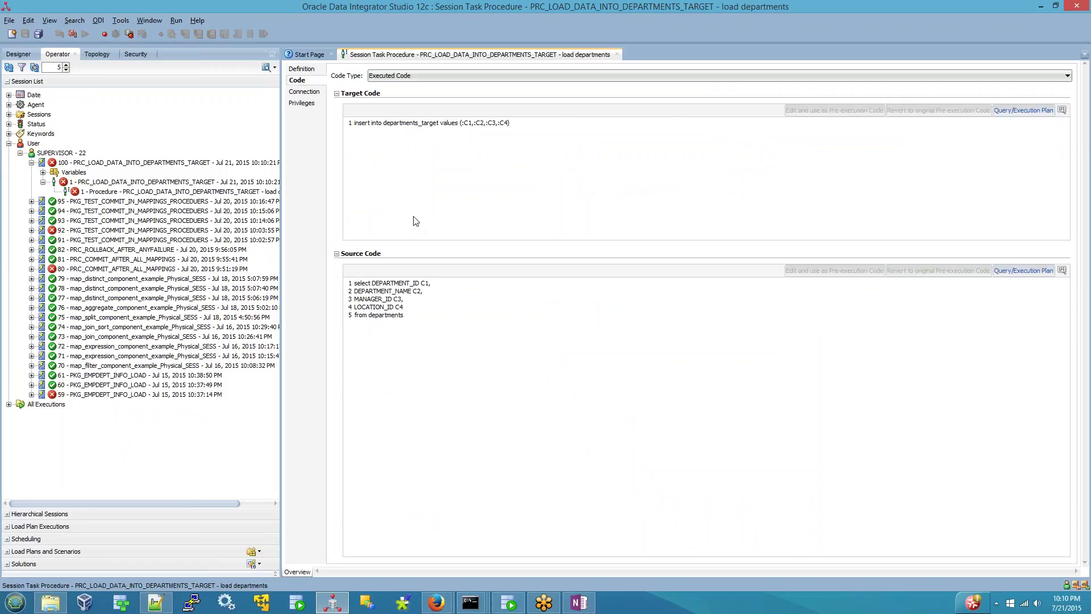
double_click(413, 124)
double_click(389, 316)
double_click(414, 125)
key(ctrl+c)
click(507, 601)
click(436, 53)
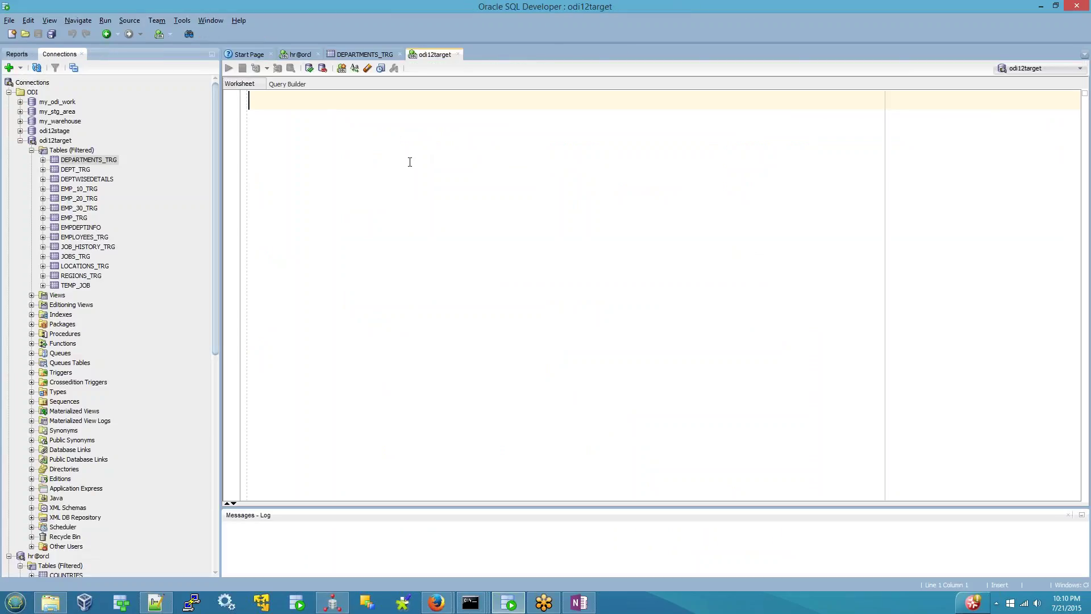
- Paste departments_target into the worksheet, compare with the DEPARTMENTS_TRG table, then close ODI's session task tab
key(ctrl+v)
key(ctrl+a)
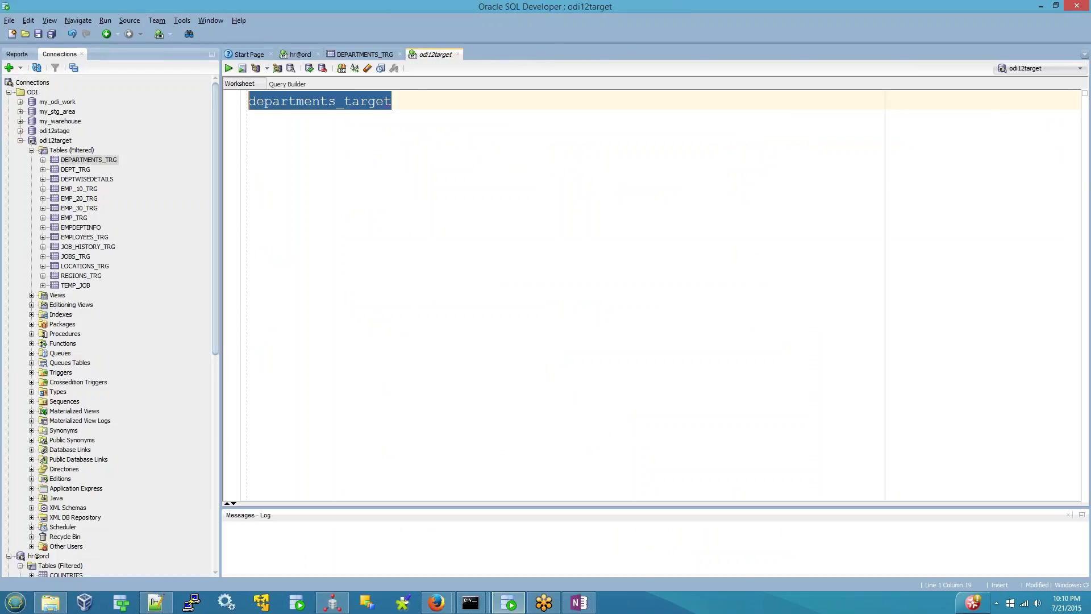
click(115, 163)
click(333, 603)
click(617, 54)
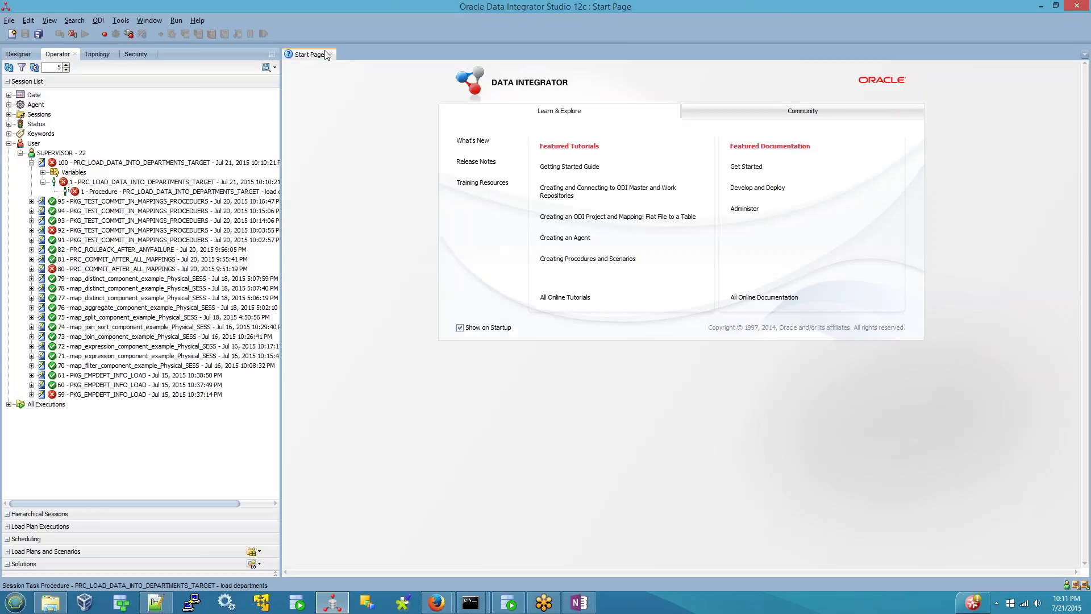
- Change the load task's target command table from departments_target to departments_trg
click(18, 54)
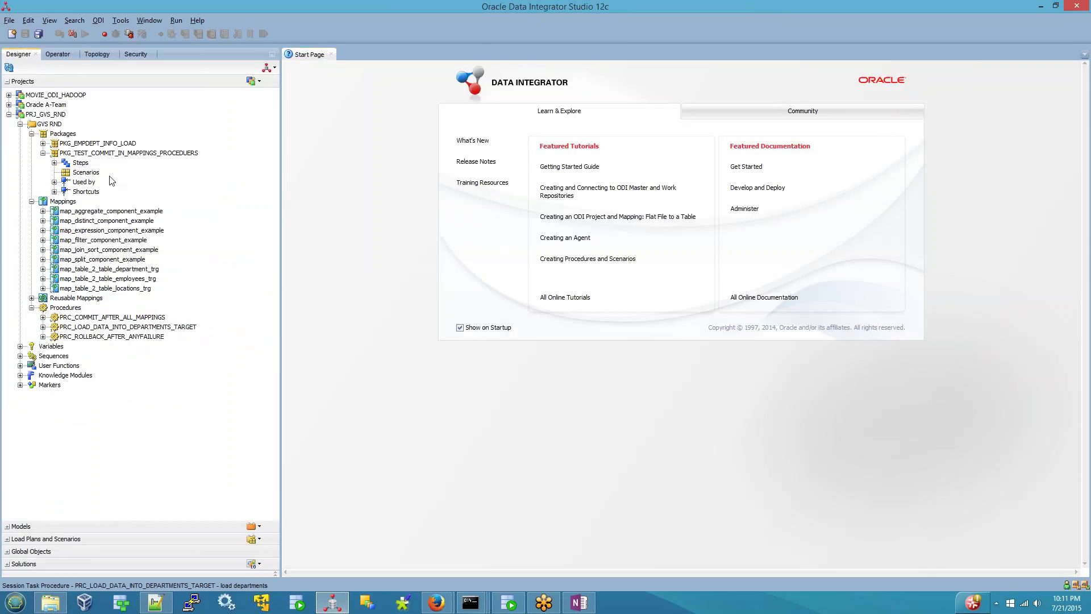
double_click(140, 328)
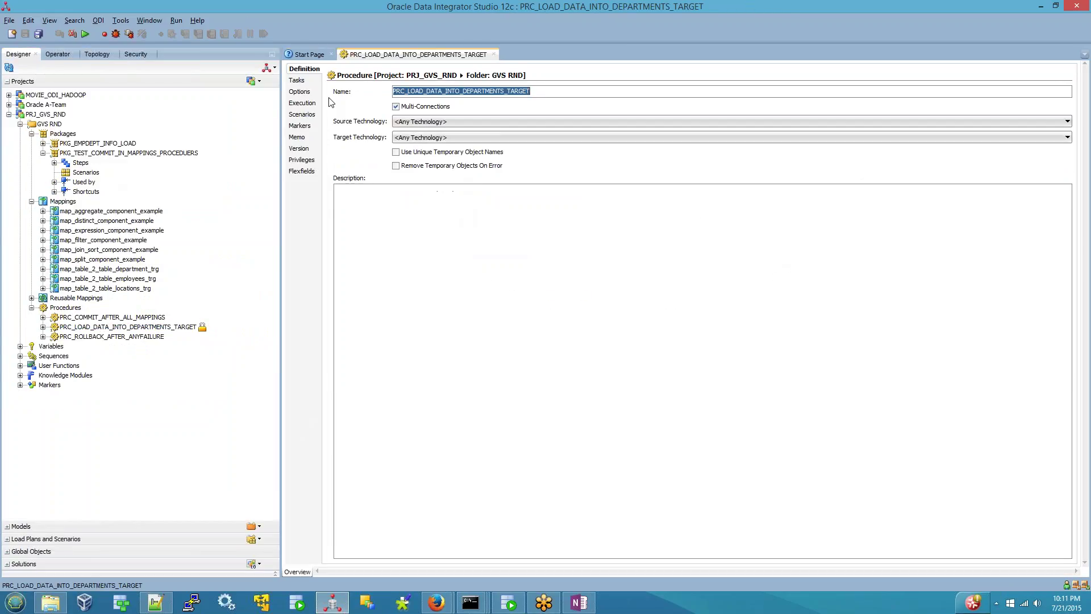
click(296, 80)
click(570, 98)
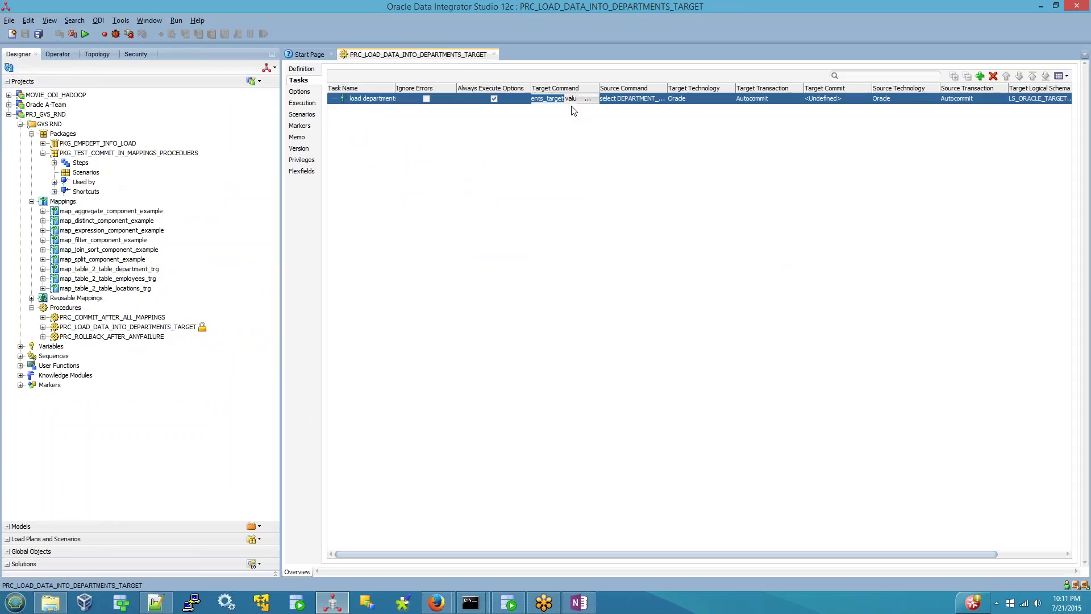
click(590, 100)
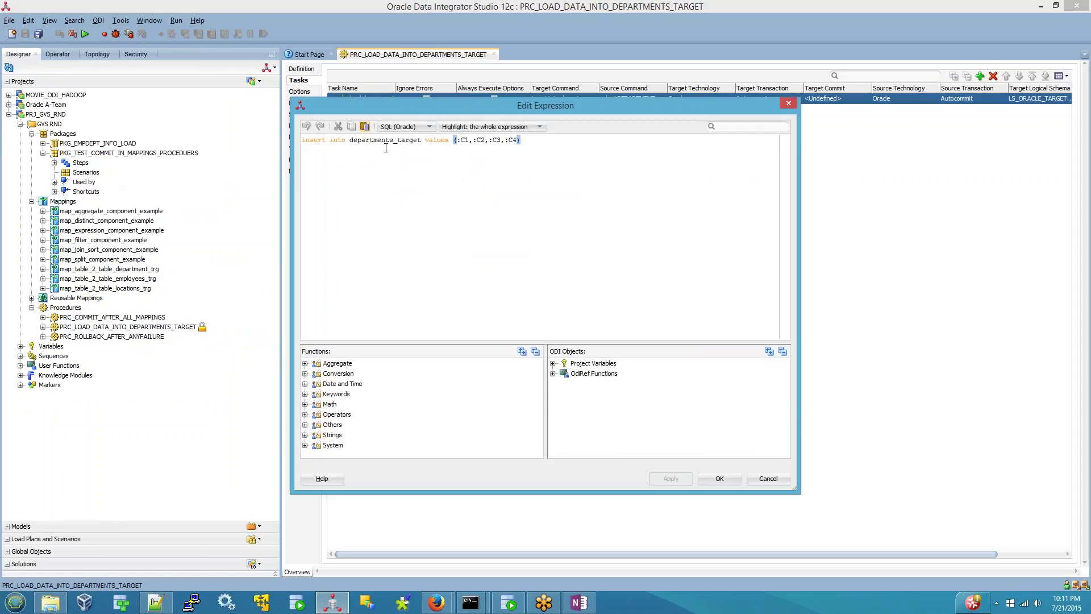
click(405, 140)
key(Delete)
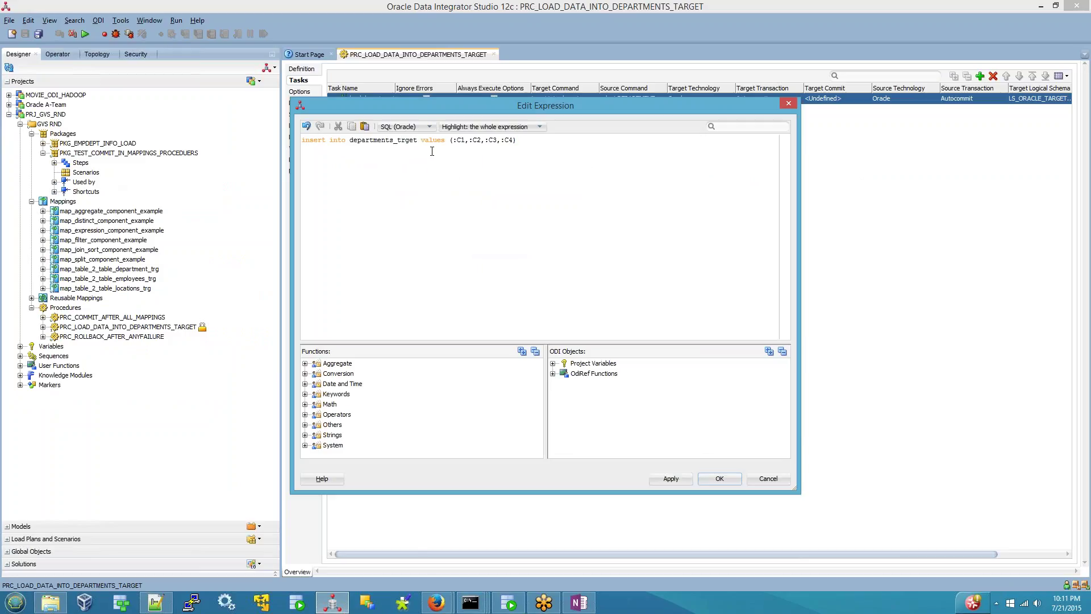
key(Right)
key(Right)
key(Delete)
key(Delete)
click(720, 478)
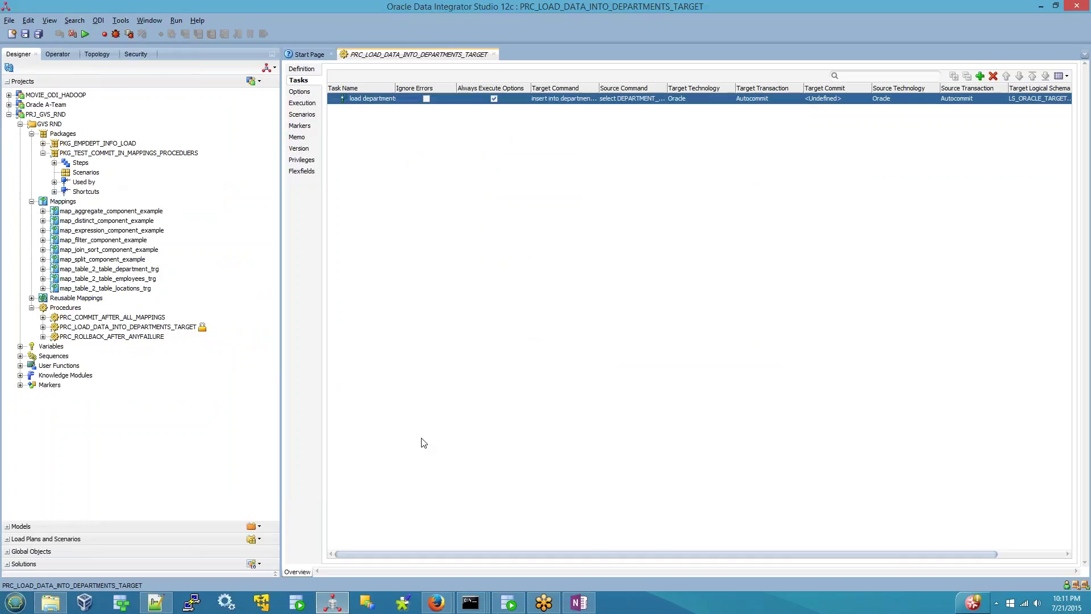
- Save the procedure, rerun it in the Global context, and return to the Operator session list
click(25, 35)
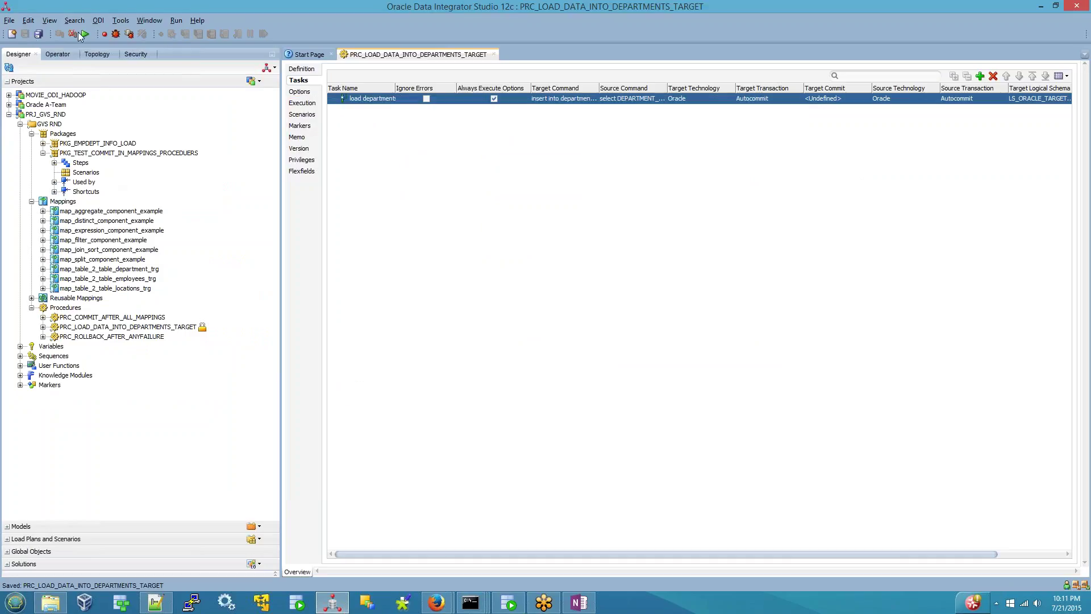
click(94, 35)
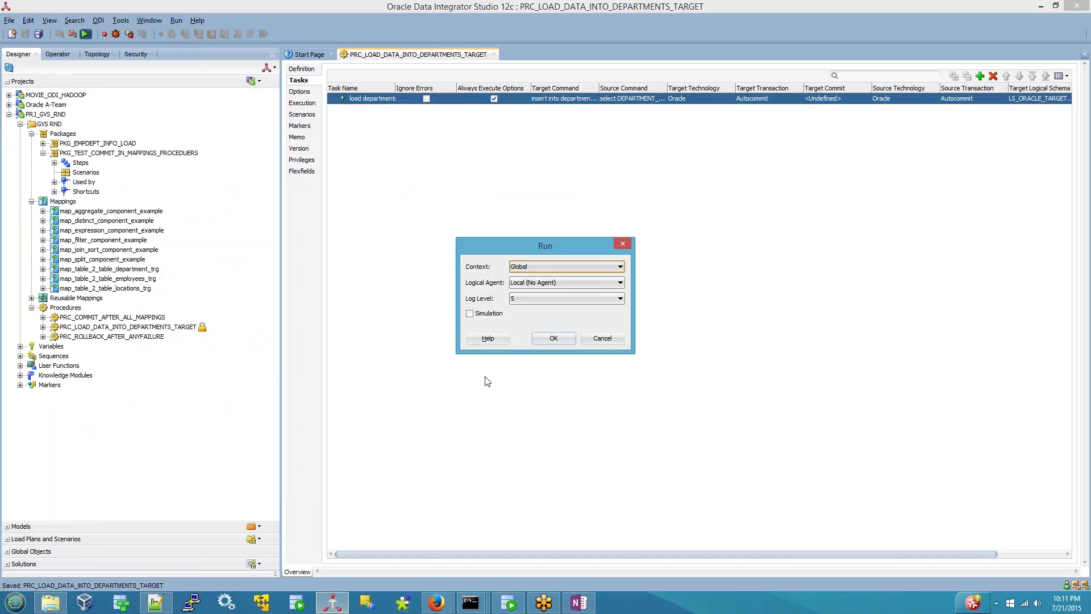
click(547, 341)
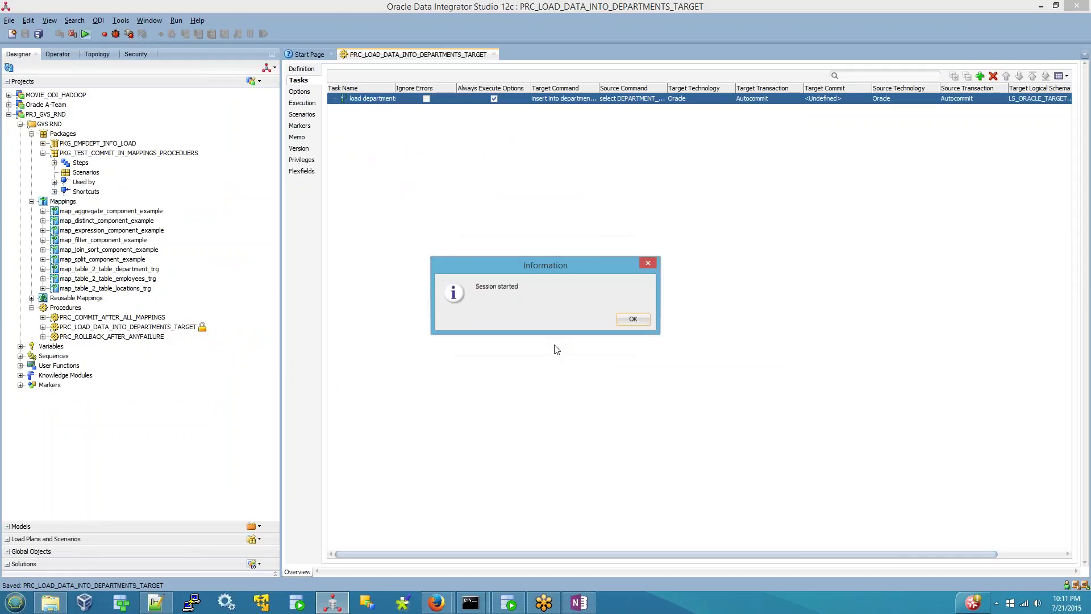
click(639, 316)
click(59, 55)
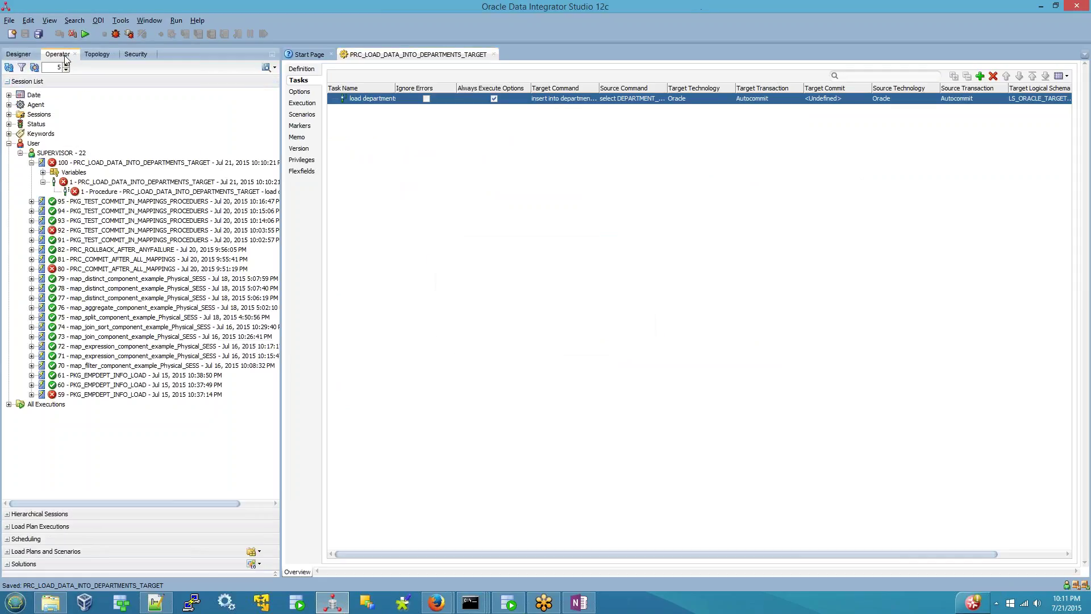
- Refresh the session list and open the failed Procedure task of session 101
click(9, 67)
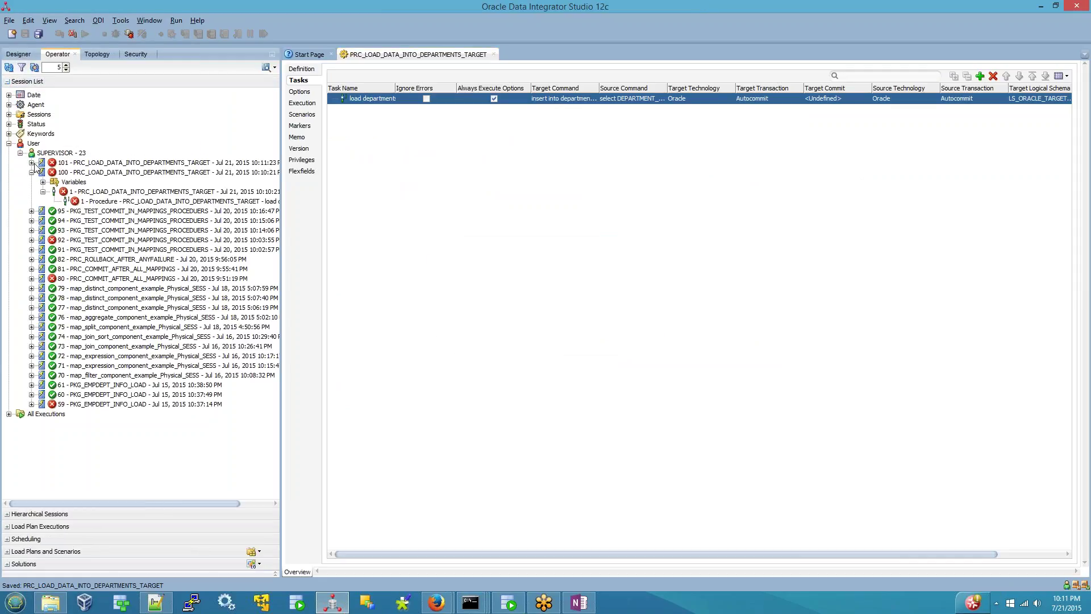
click(36, 163)
click(32, 163)
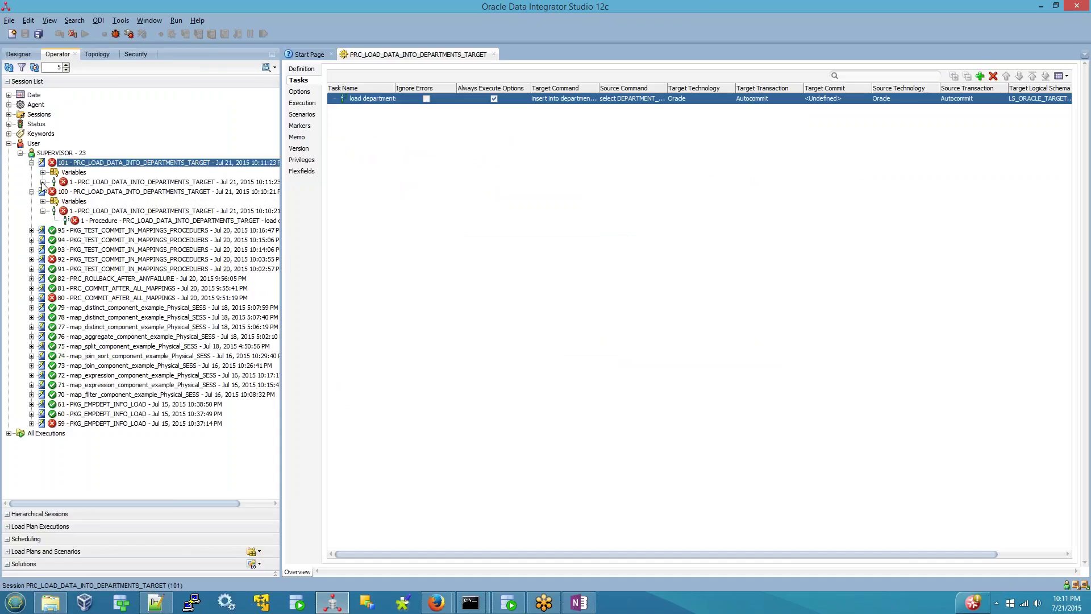
click(47, 183)
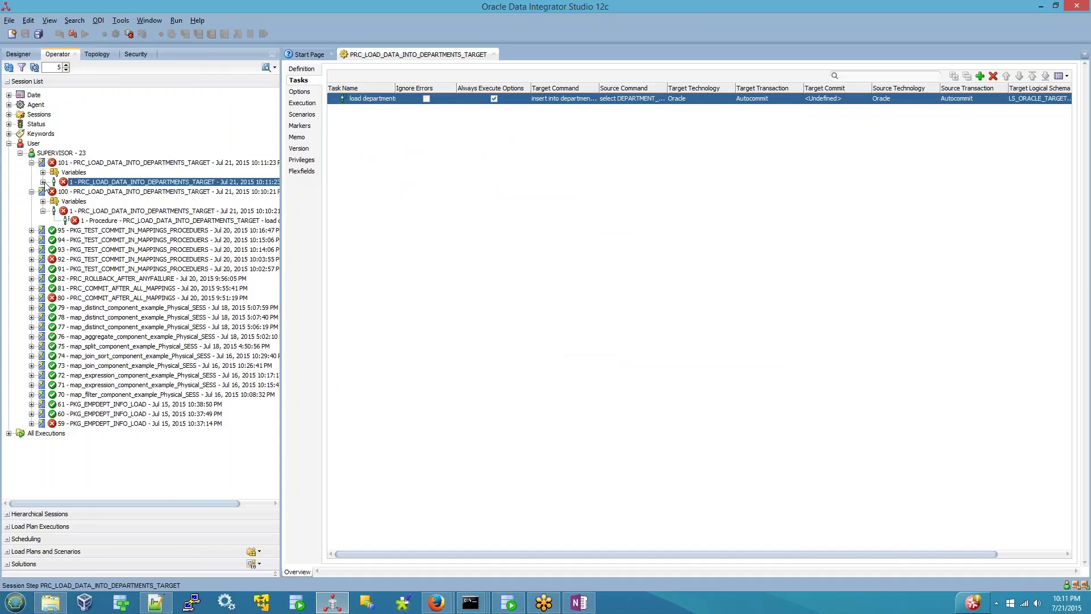
click(43, 181)
double_click(98, 192)
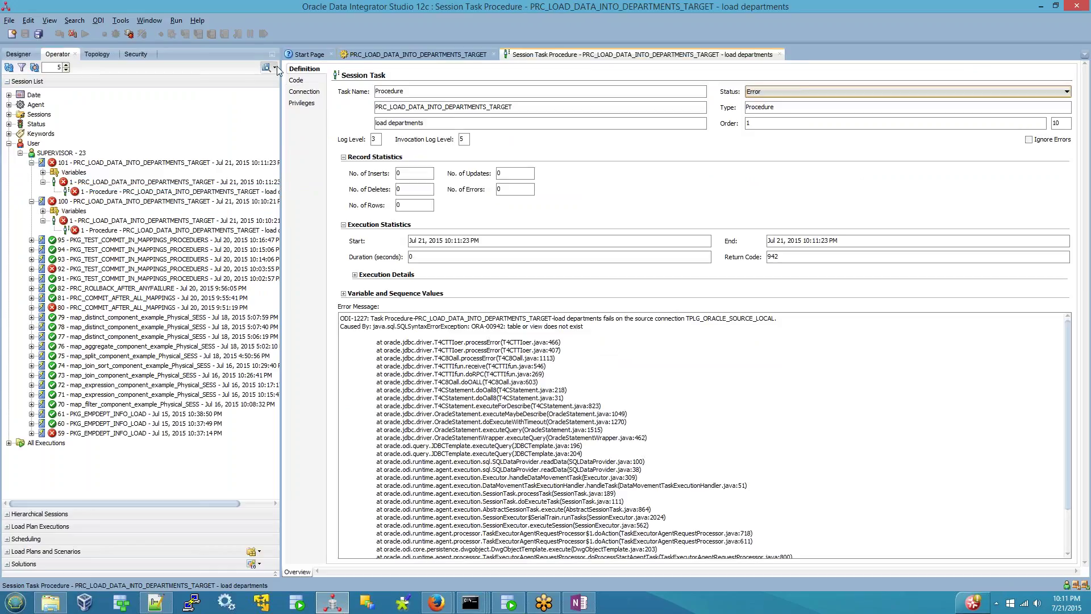
- Copy departments_trg from the task's executed code into SQL Developer's odi12target worksheet
click(294, 80)
double_click(408, 124)
key(ctrl+c)
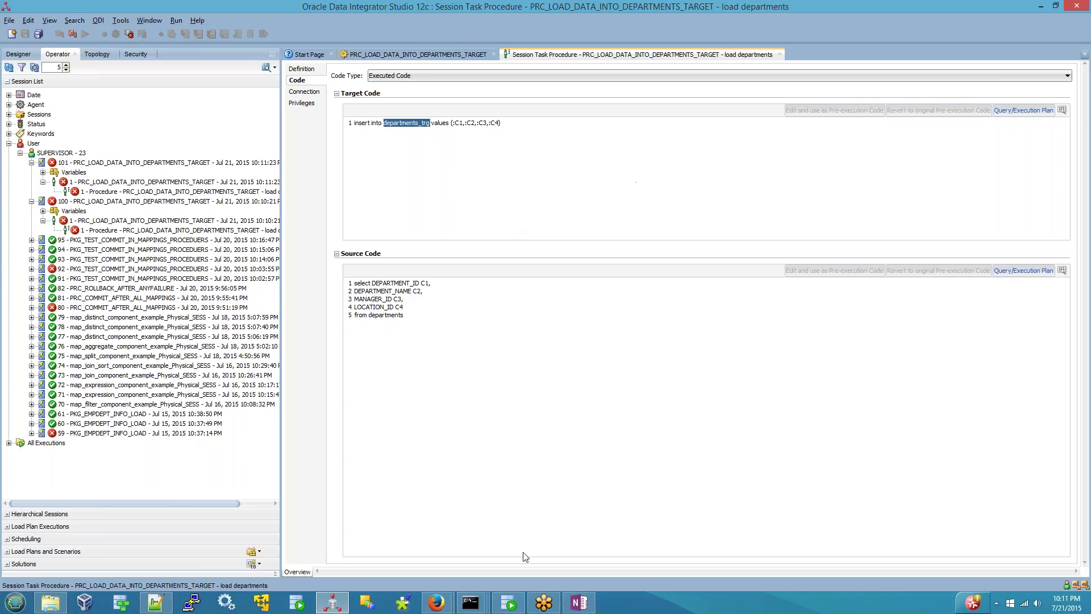
click(508, 603)
key(ctrl+v)
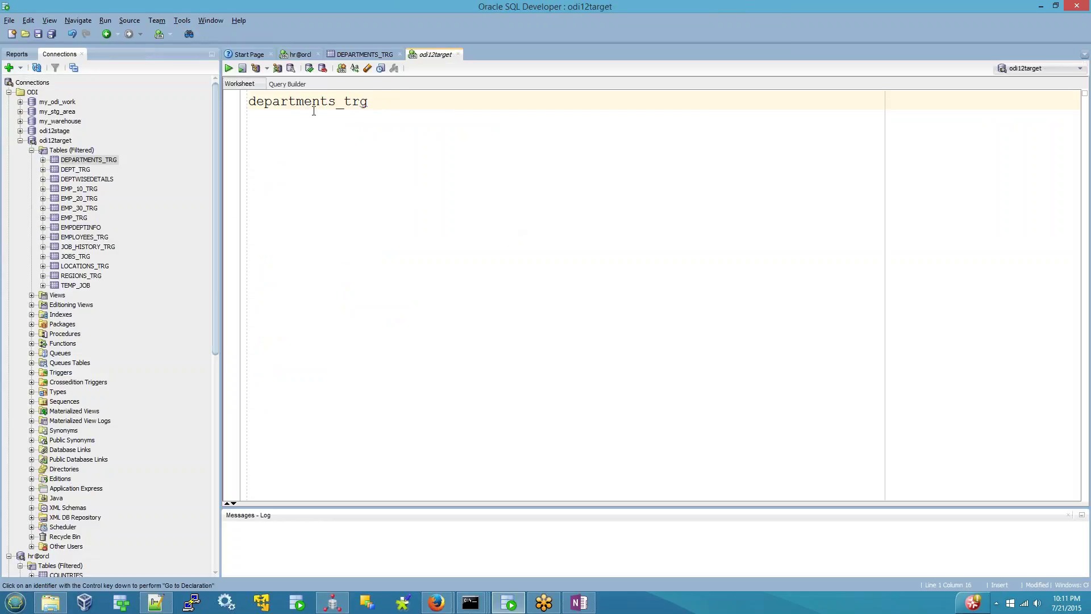
- Describe the DEPARTMENTS_TRG table's columns via Popup Describe, then return to ODI Studio
double_click(314, 104)
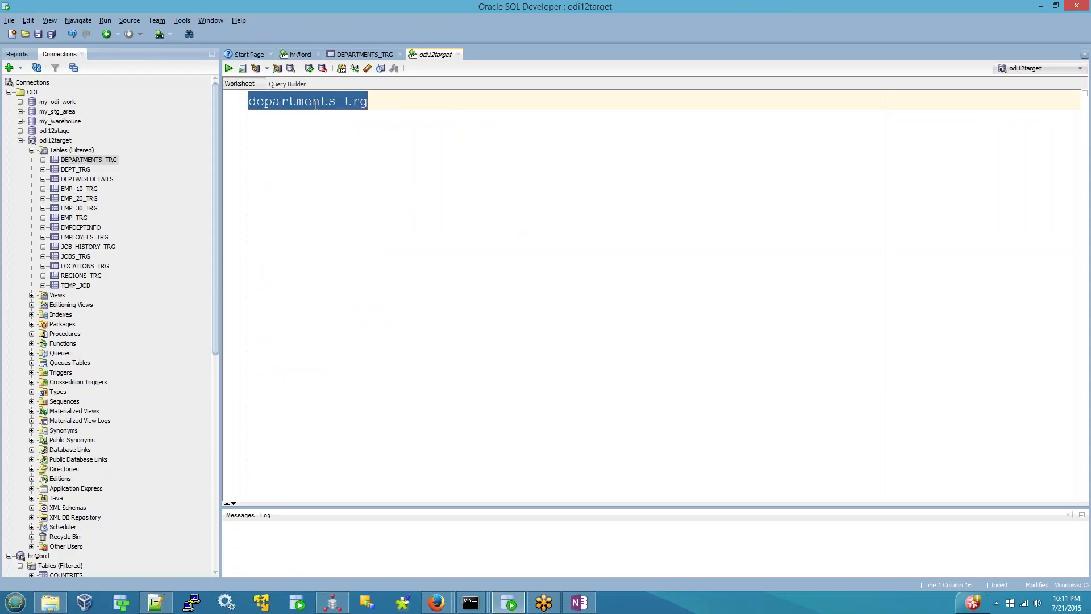
right_click(316, 104)
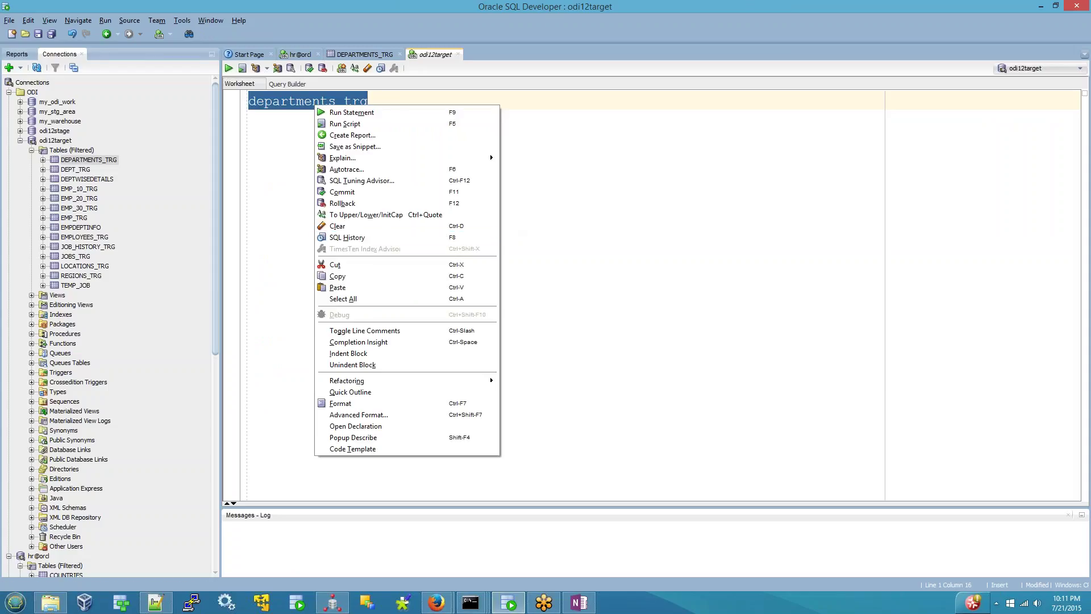
click(357, 438)
click(720, 392)
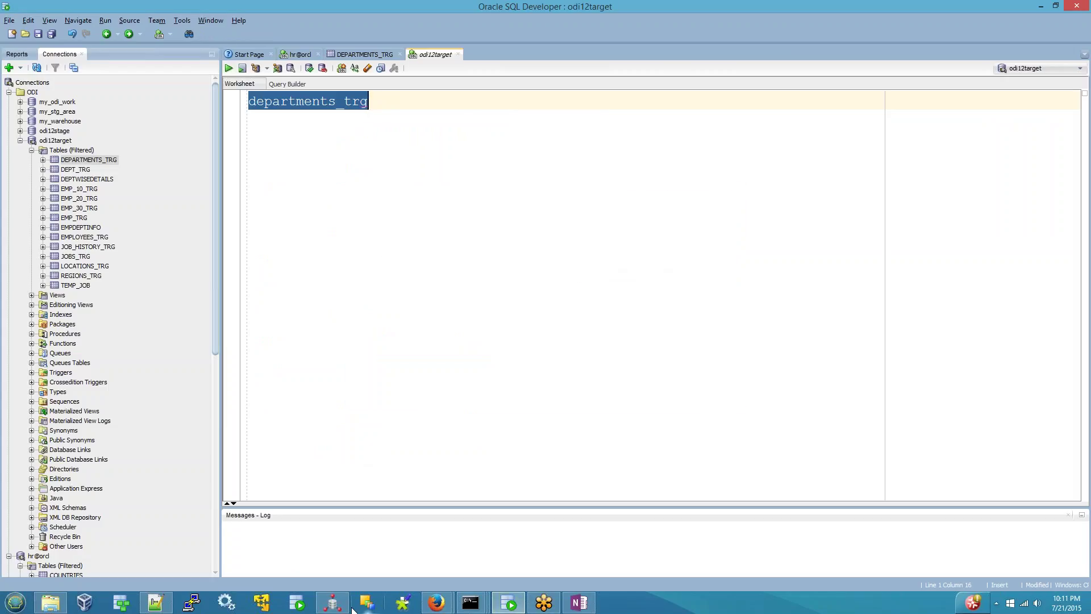
click(334, 603)
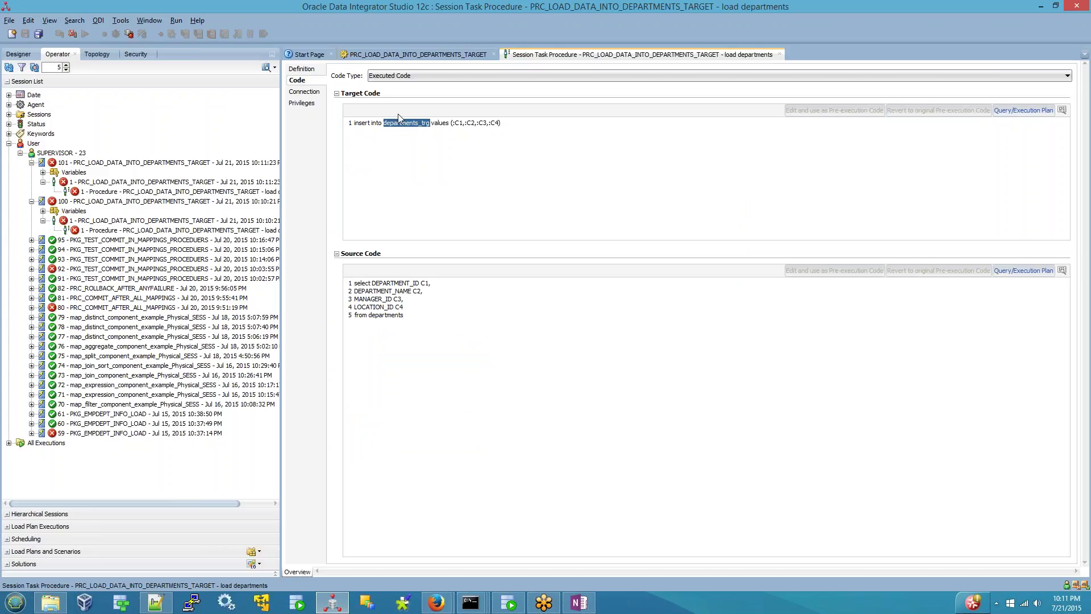
- Close the session task code and open the load task's source query to select 'departments'
click(780, 55)
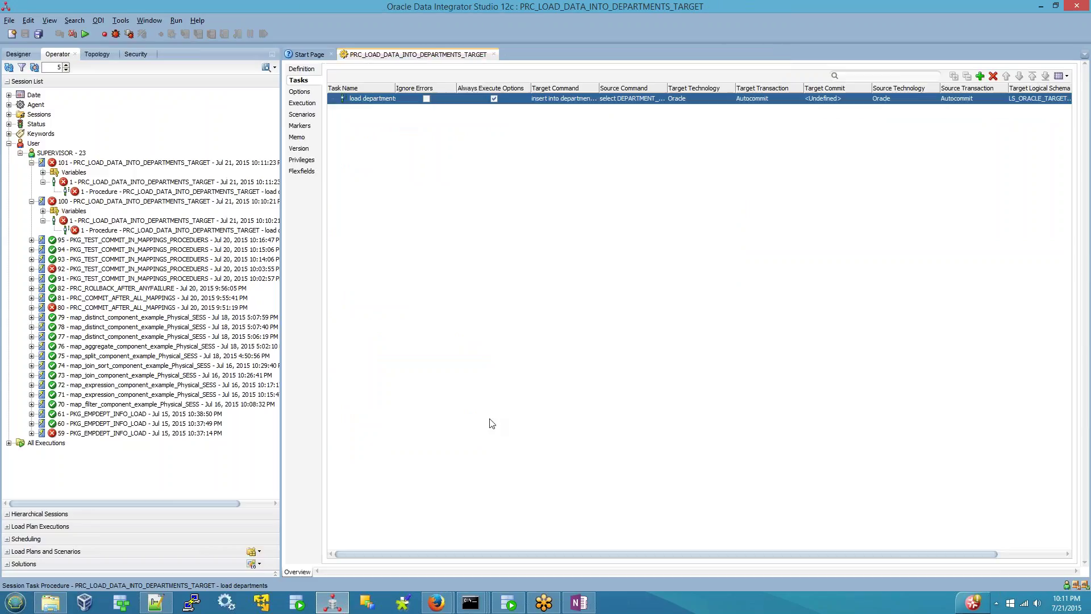
double_click(650, 100)
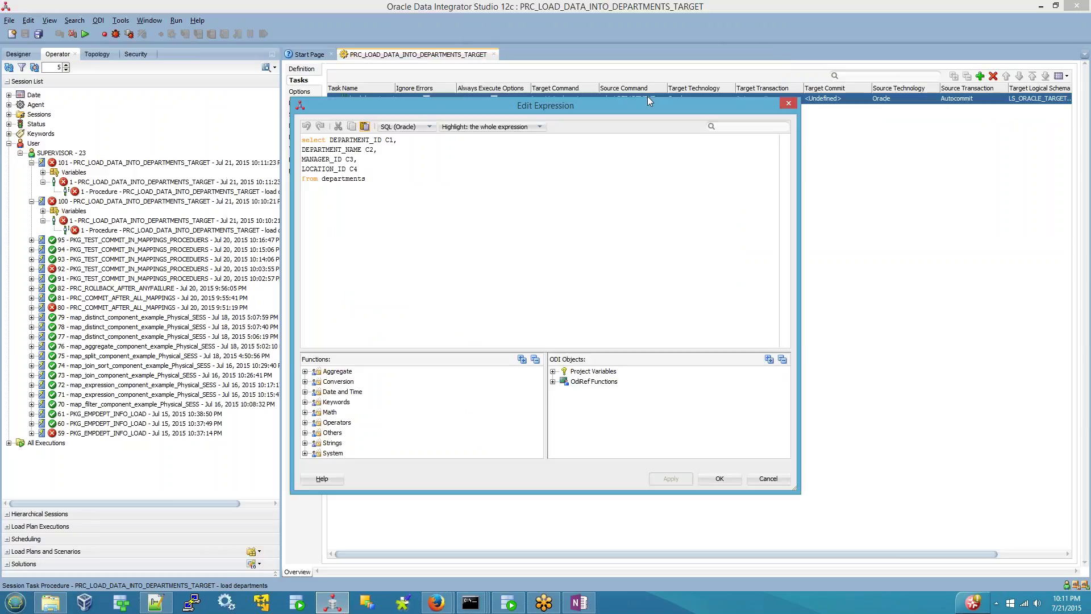
double_click(365, 179)
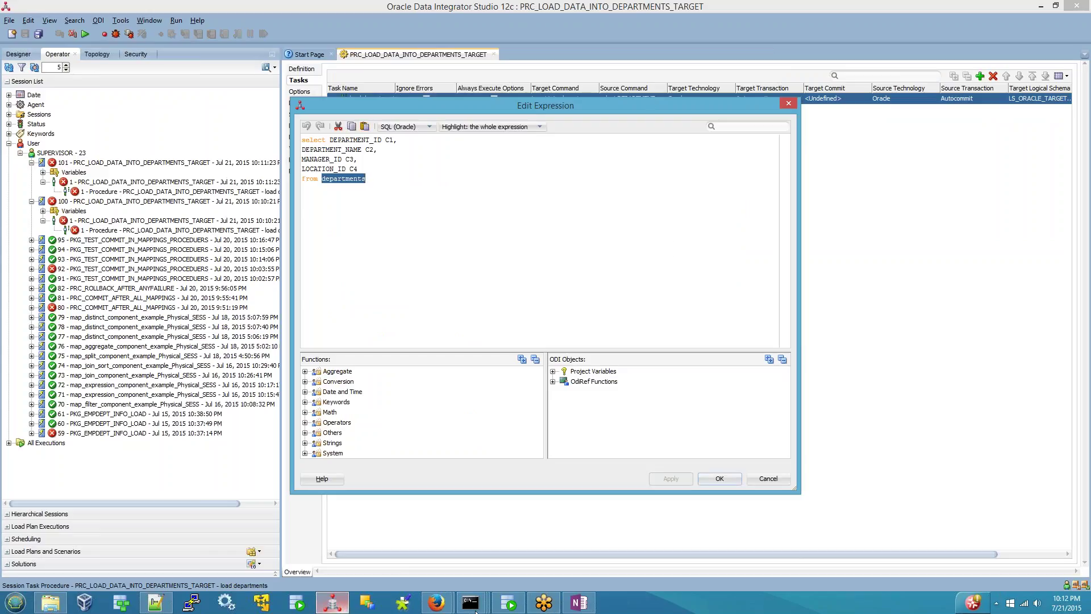
click(508, 602)
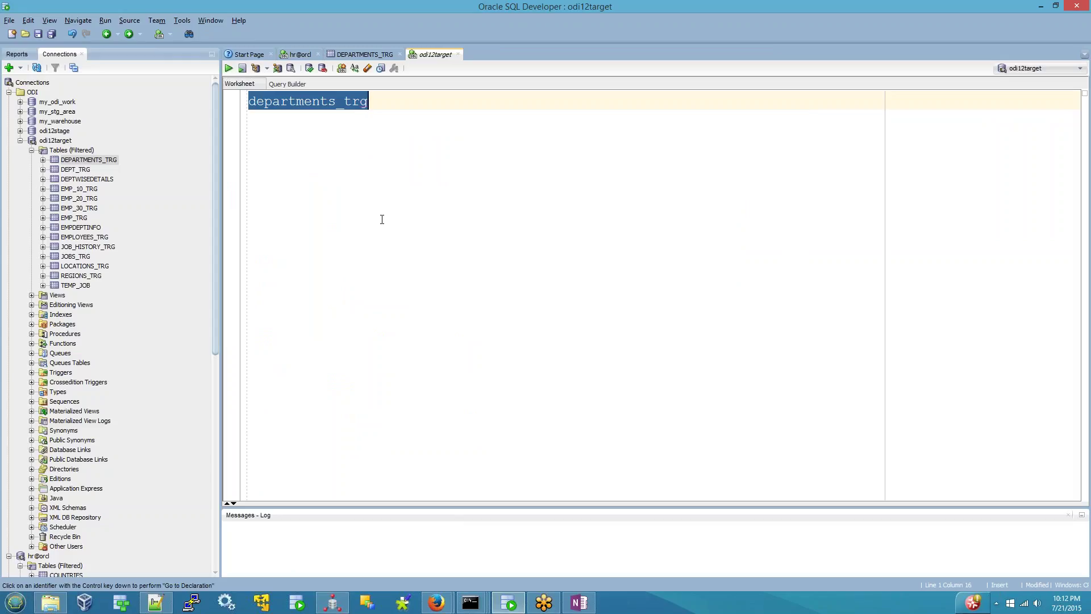
- In the hr@orcl worksheet, type departments and describe its four columns, then return to ODI
click(297, 55)
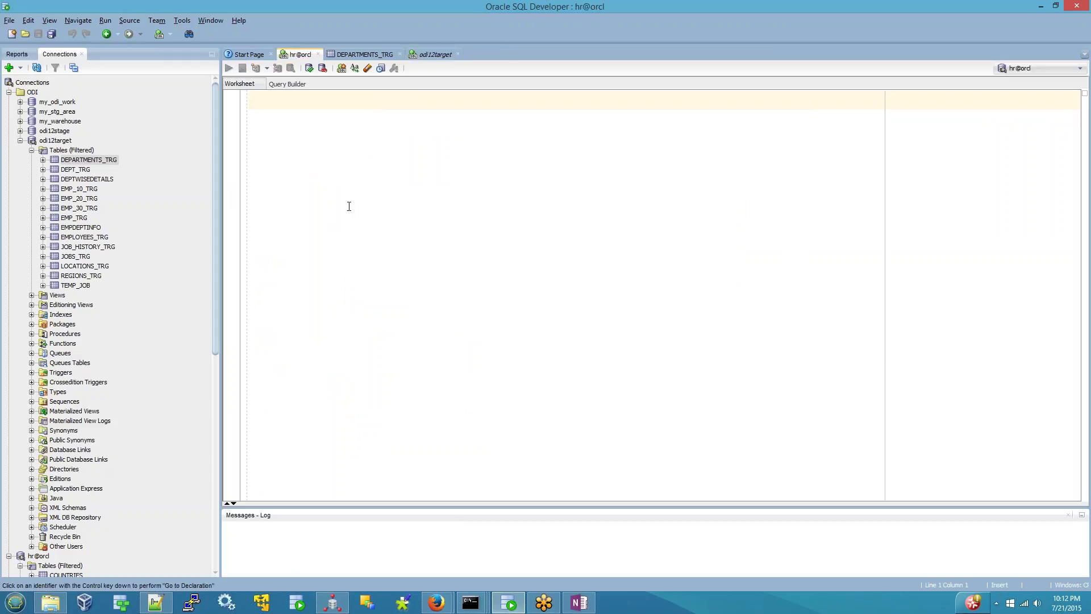
text(departments)
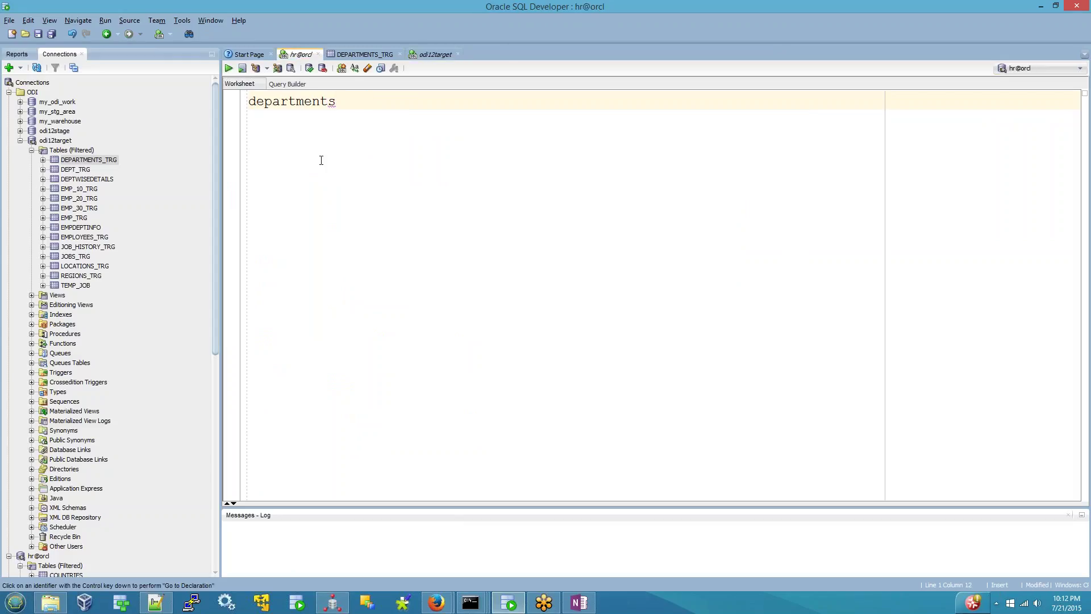
double_click(314, 106)
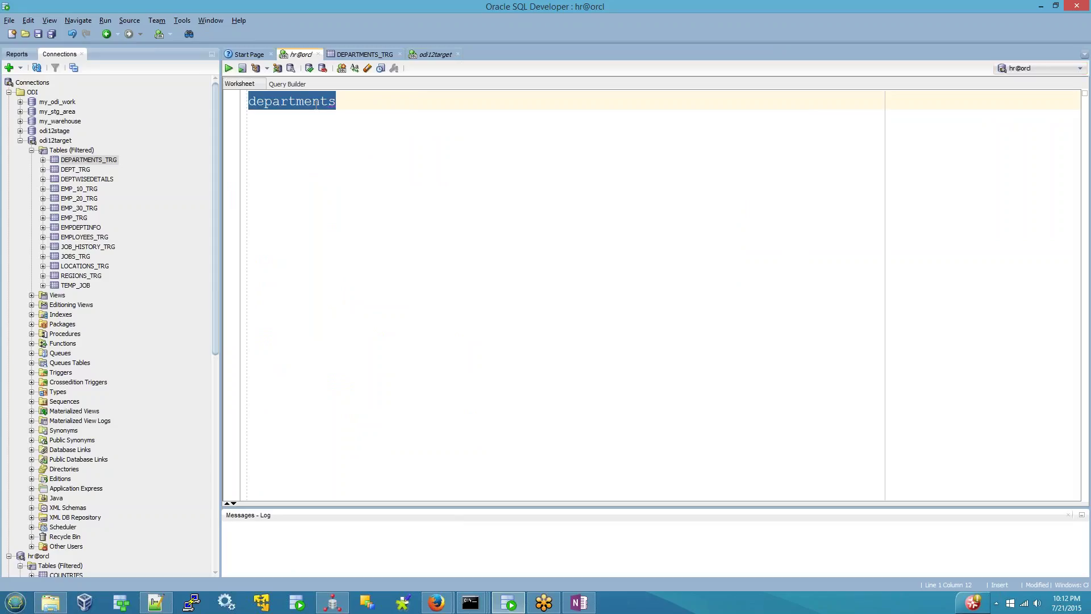
right_click(315, 106)
click(365, 438)
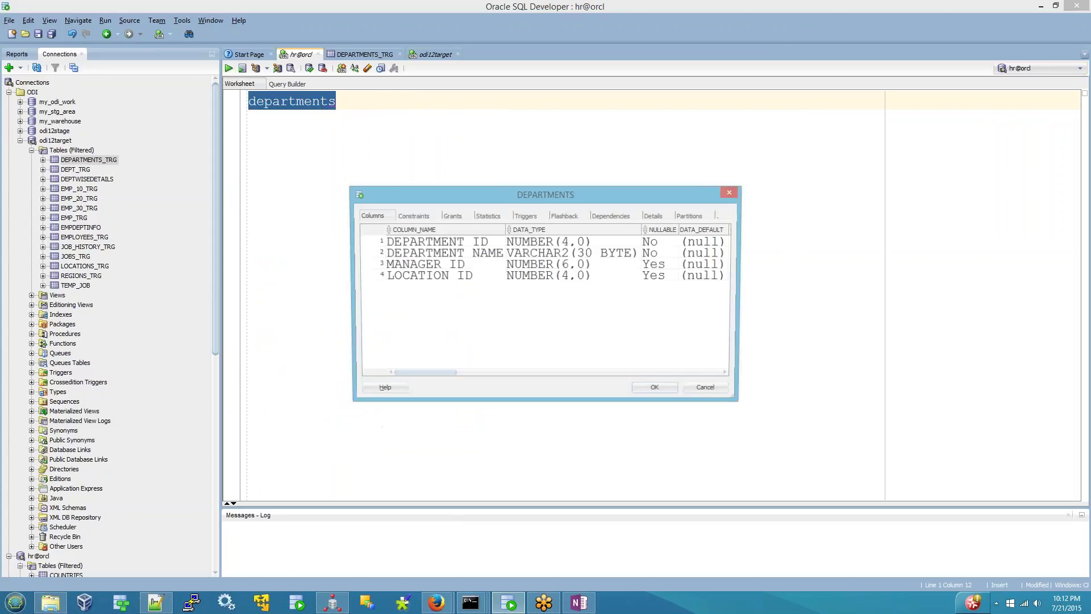
click(710, 390)
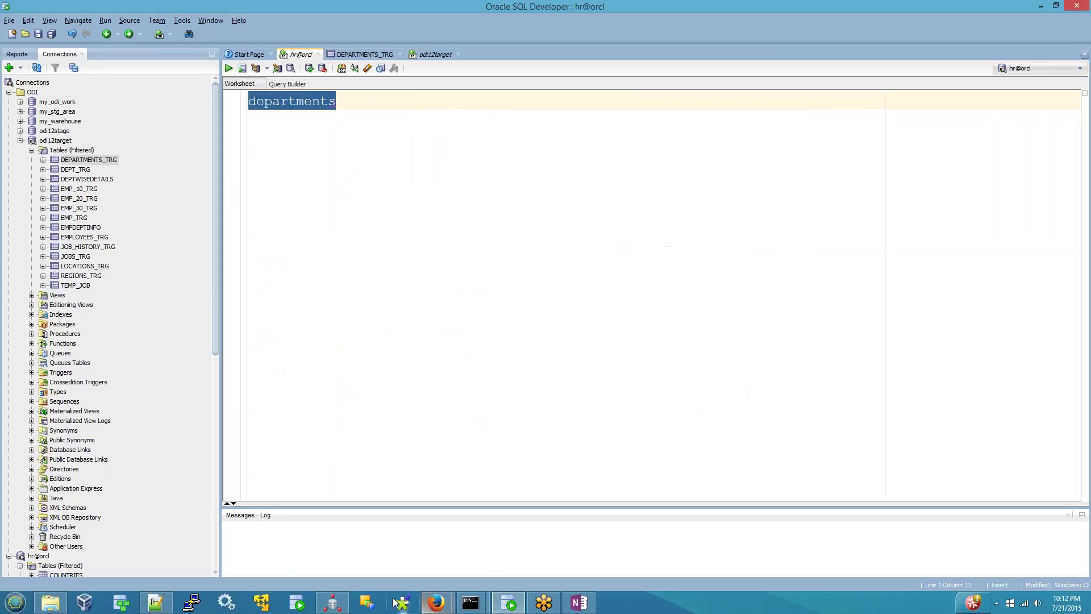
click(332, 602)
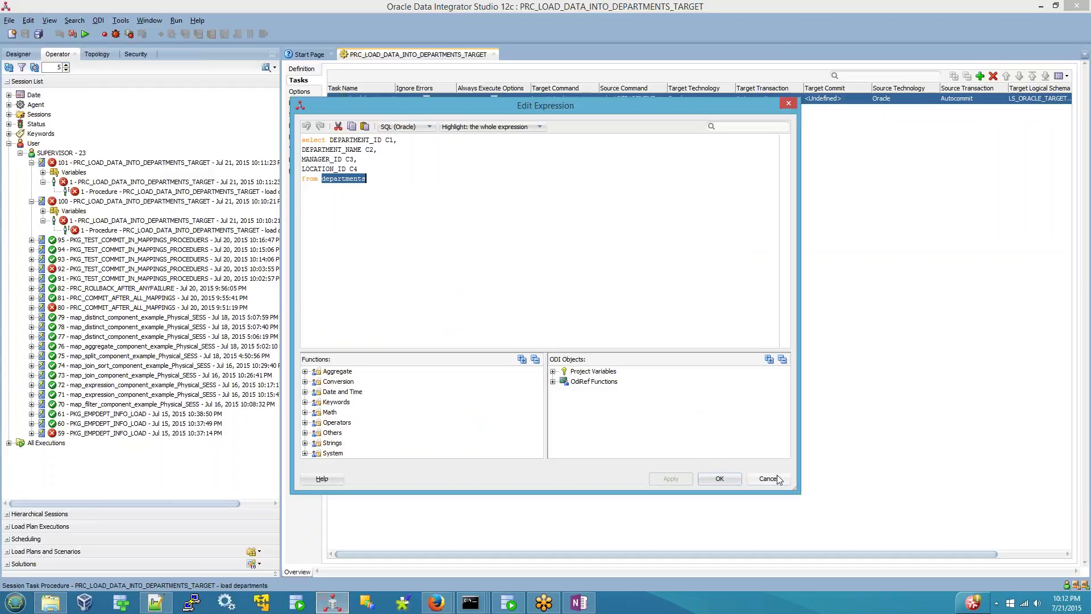
- Cancel the source query and review the target insert into departments_trg values (:C1,:C2,:C3,:C4) unchanged
click(772, 478)
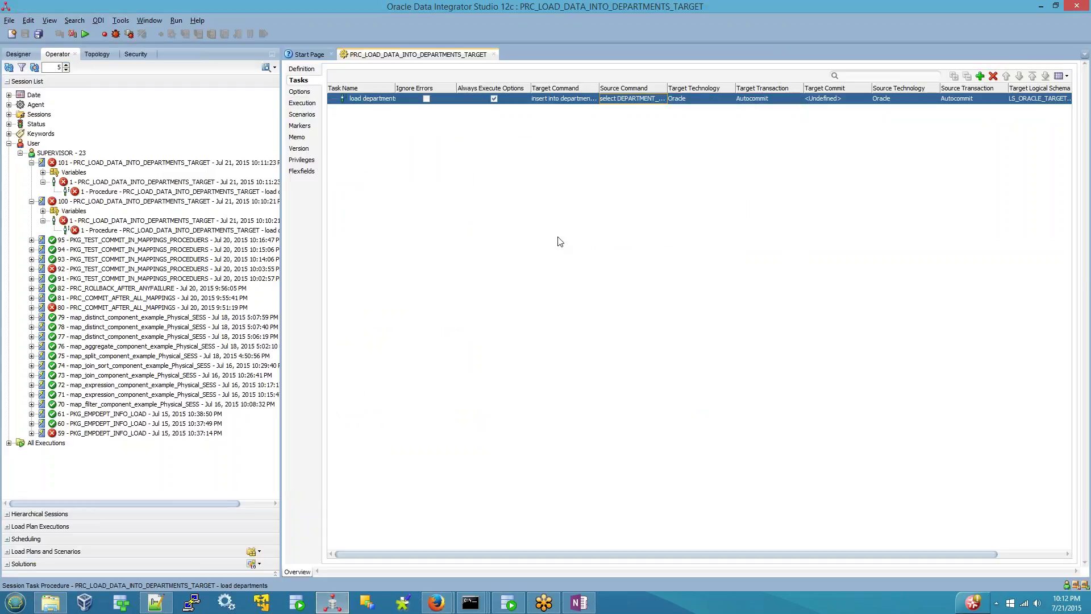
click(564, 99)
click(593, 98)
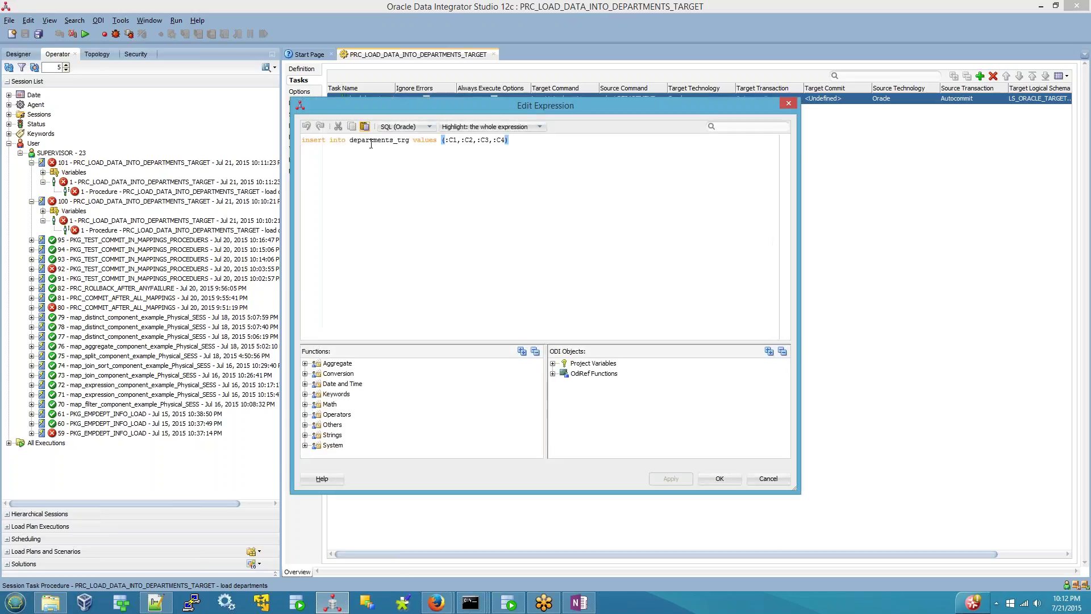
double_click(390, 140)
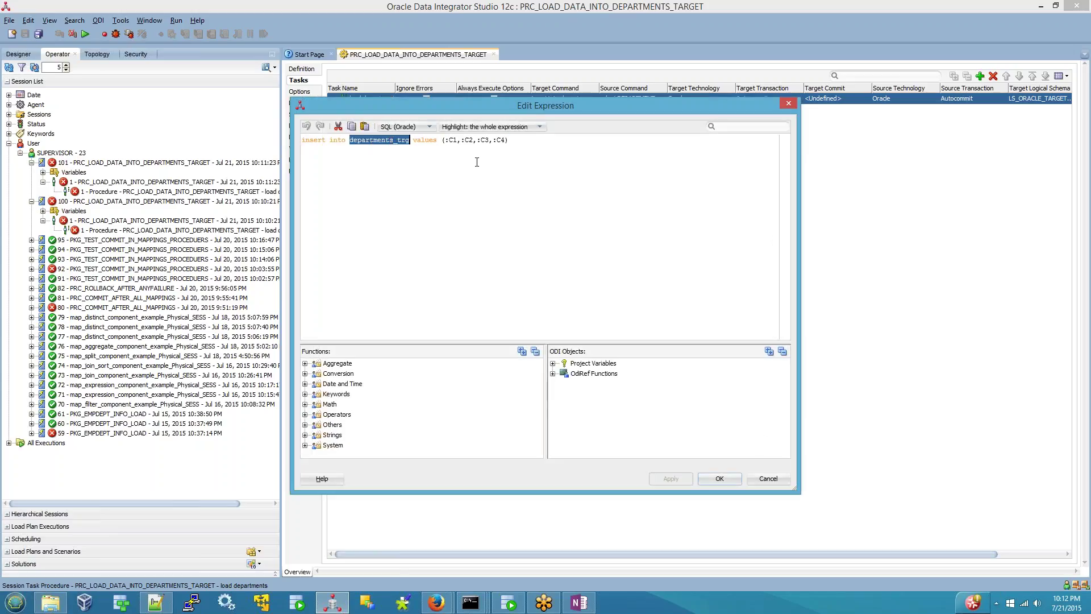
click(769, 478)
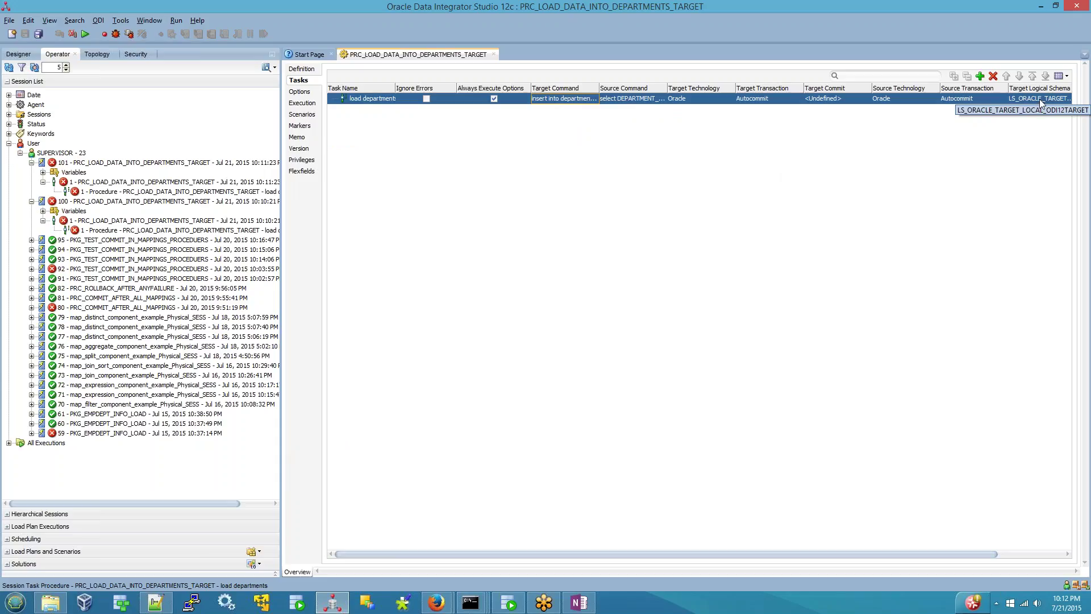
- In Topology, open the TPLG_ORACLE_TARGET_LOCAL data server and check its connection user
click(91, 54)
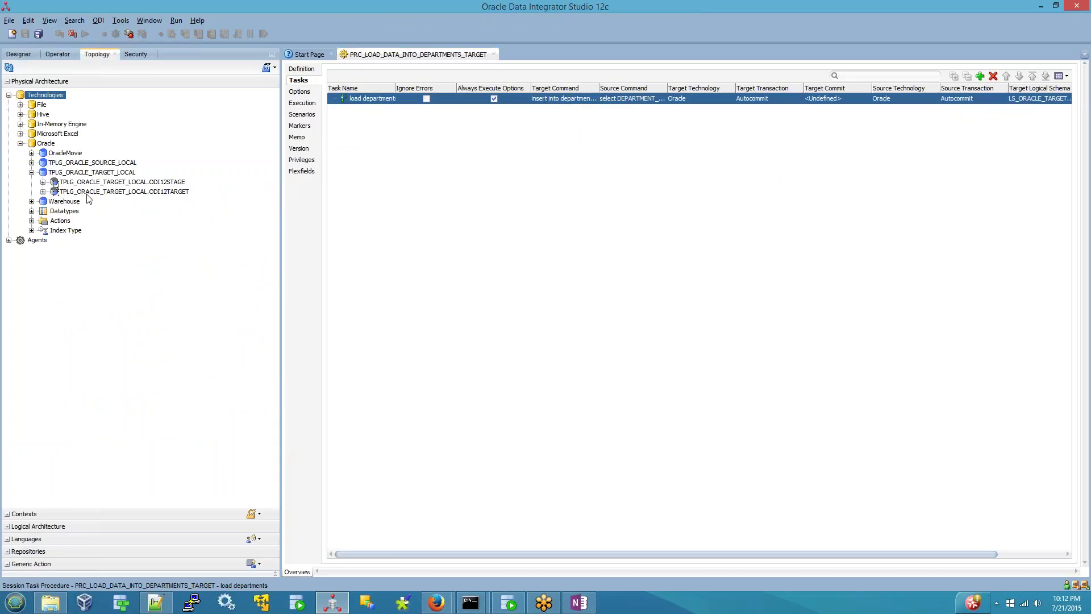
click(152, 194)
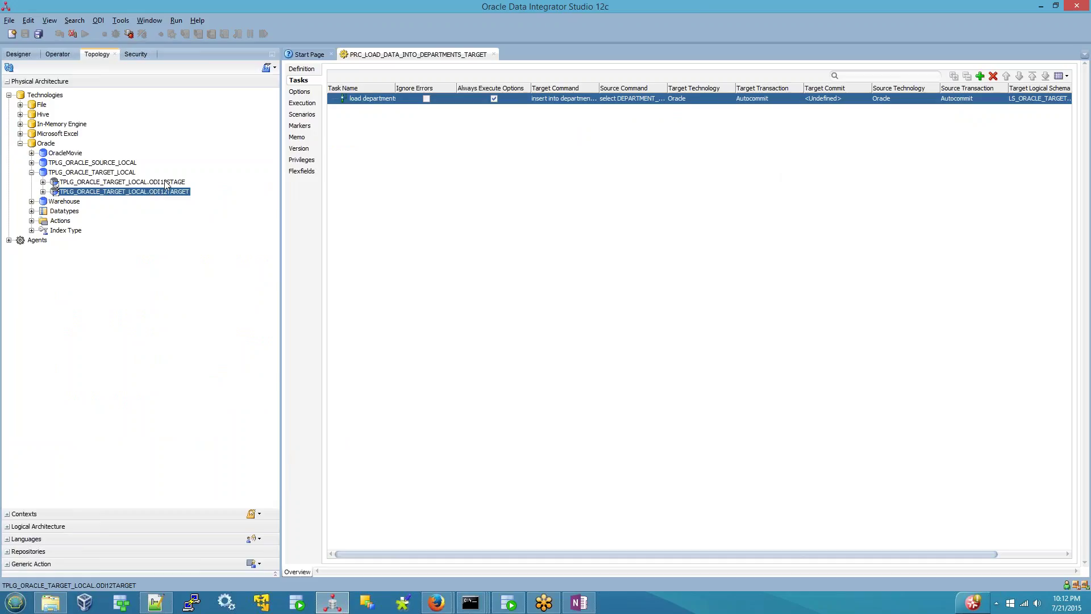
click(100, 174)
double_click(100, 173)
double_click(439, 154)
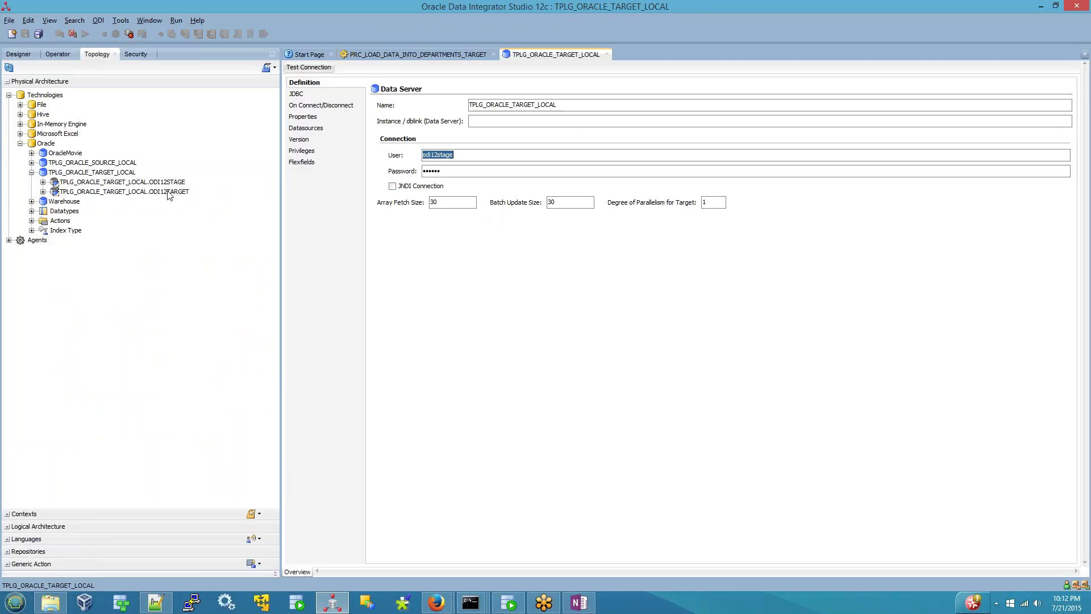
- Return to the procedure and open its target command in the expression editor
click(374, 55)
click(565, 99)
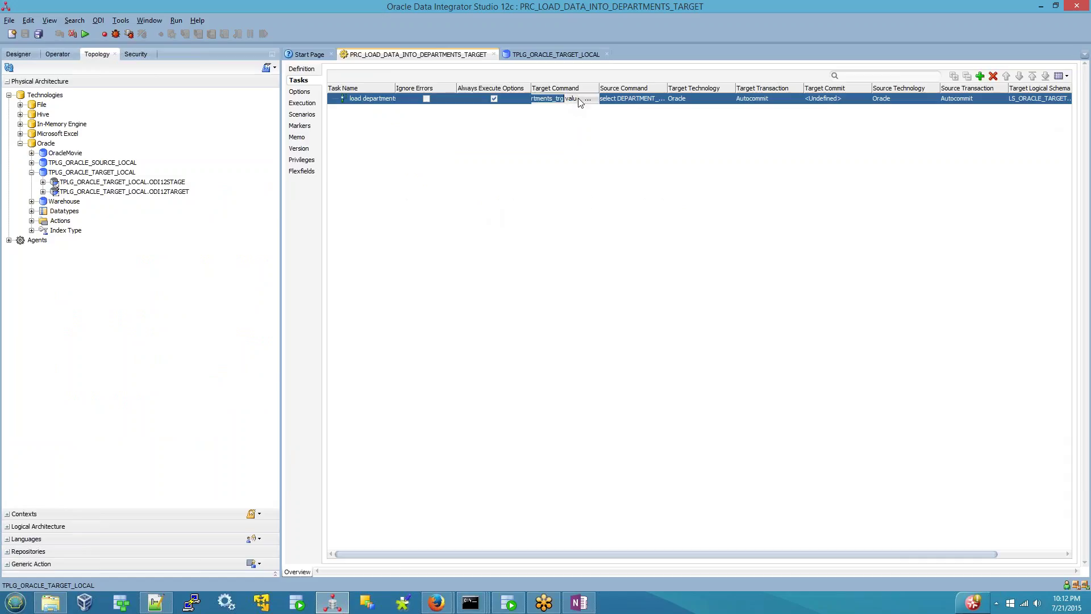
click(593, 98)
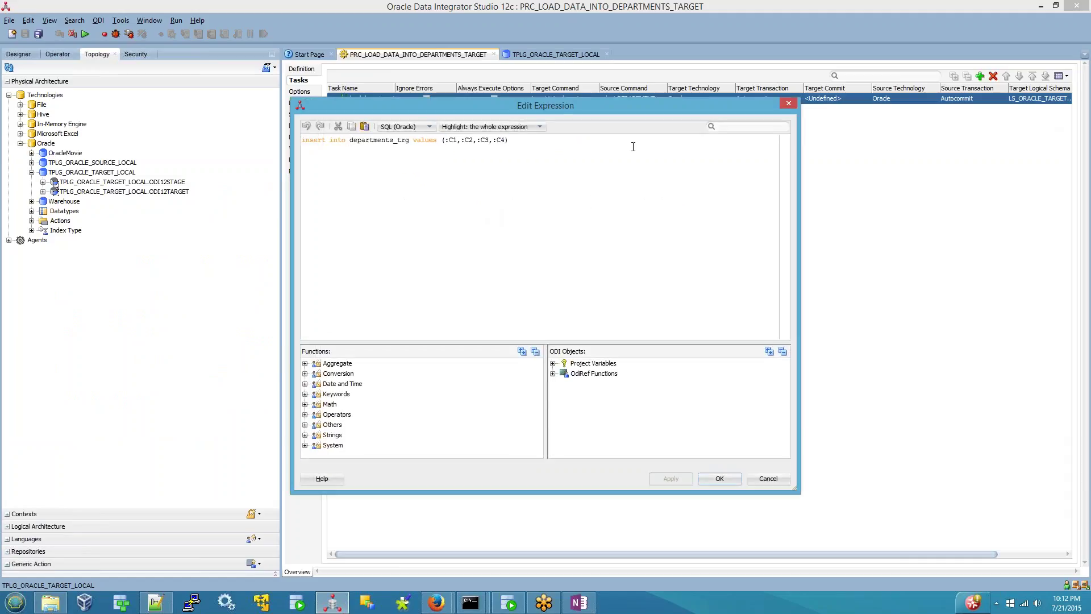
- Qualify the insert target as ODI12TARGET.departments_trg and the source query table as HR.departments
text(ODI12TAR)
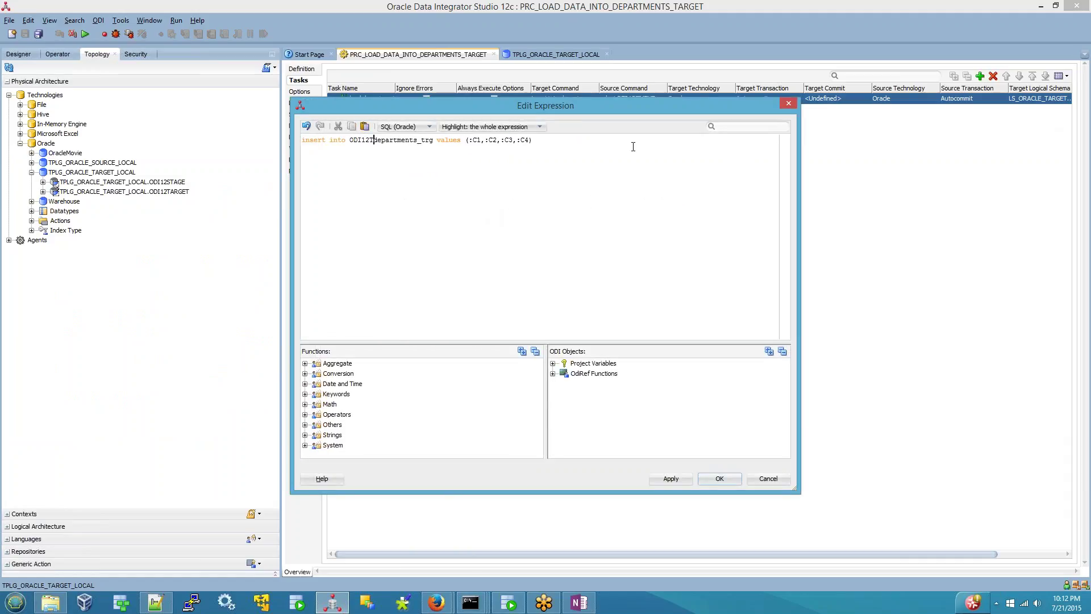
text(GET.)
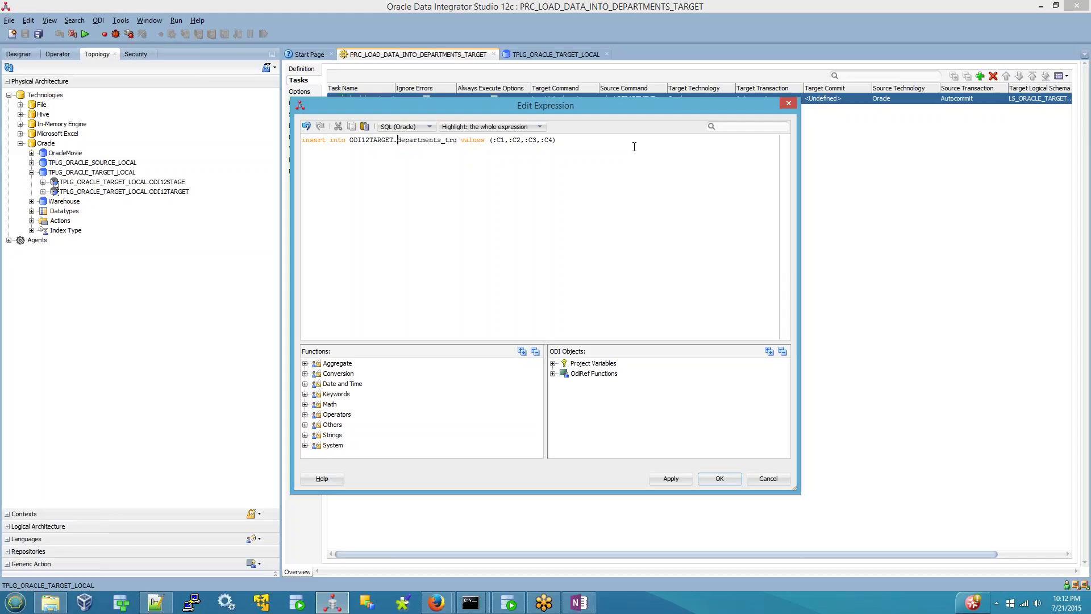
click(710, 479)
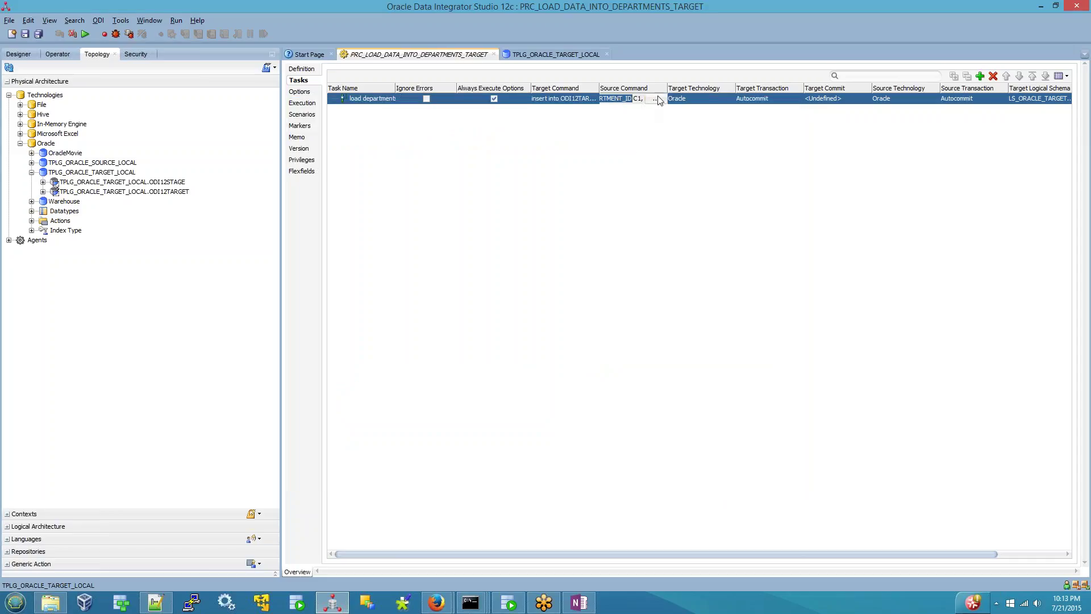
click(656, 99)
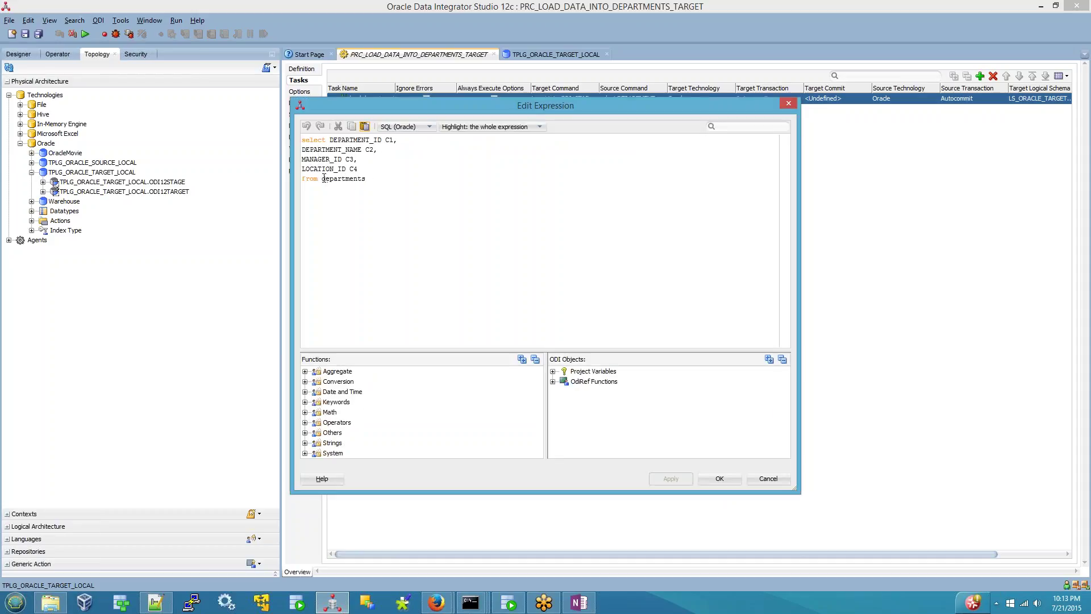
click(324, 178)
text(HR.)
click(705, 479)
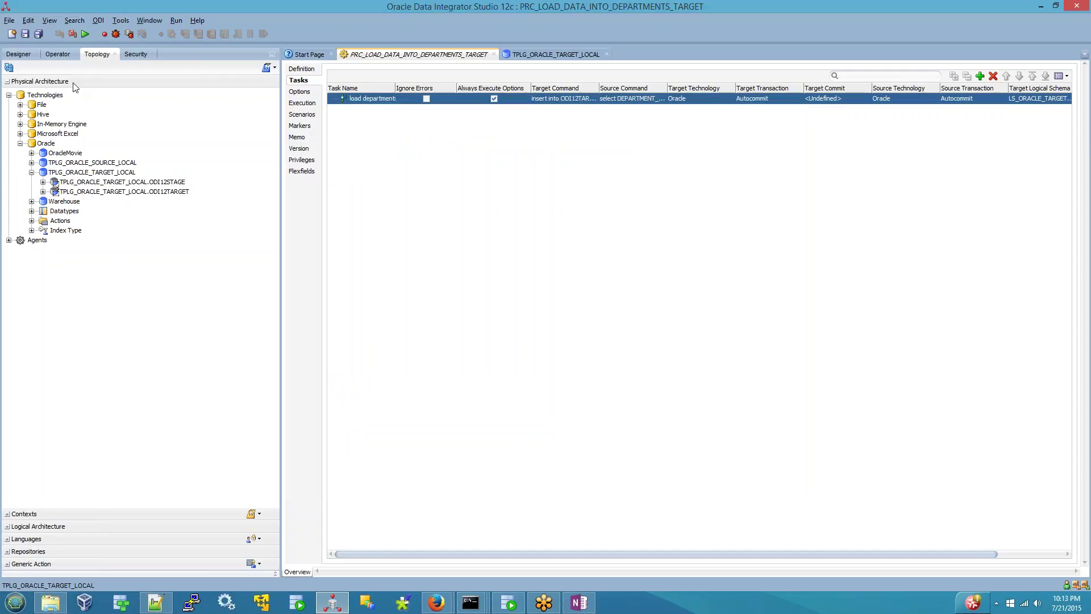
- Check the TPLG_ORACLE_SOURCE_LOCAL data server's connection user, then run the procedure
double_click(109, 163)
double_click(430, 155)
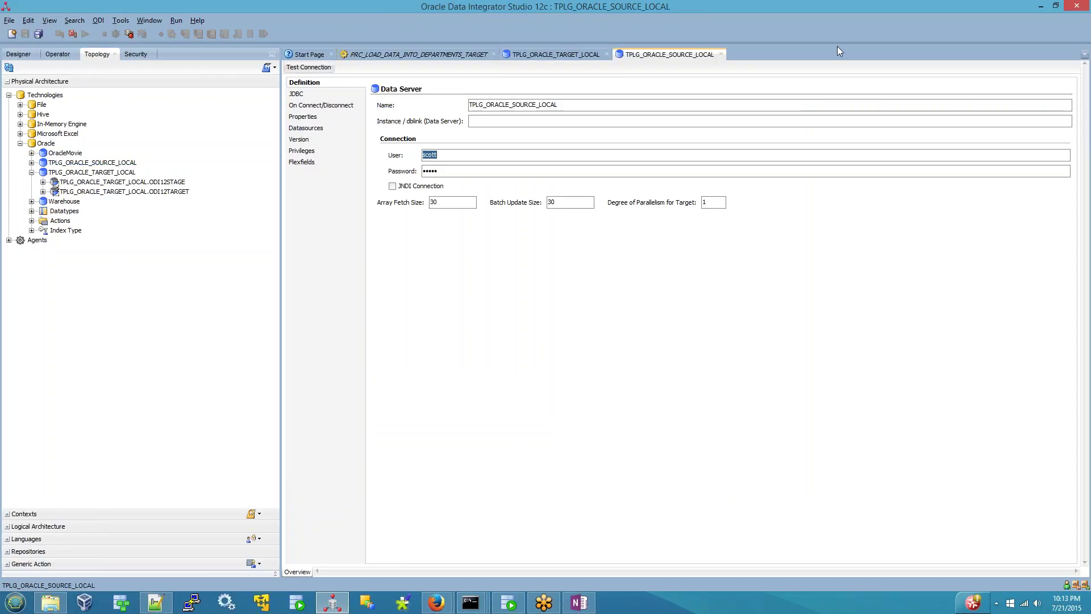
click(721, 55)
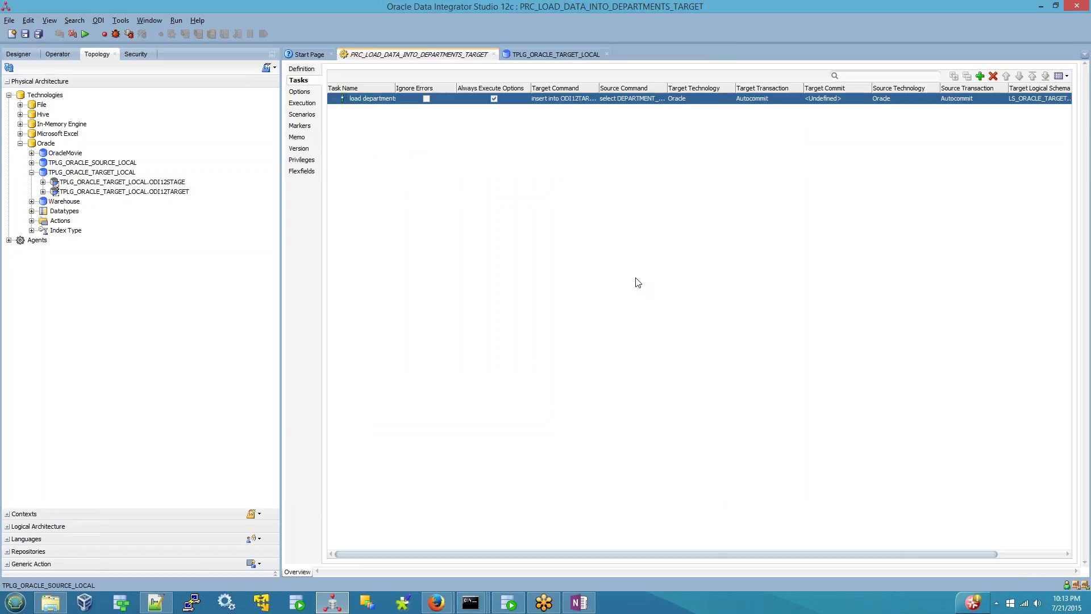
click(85, 34)
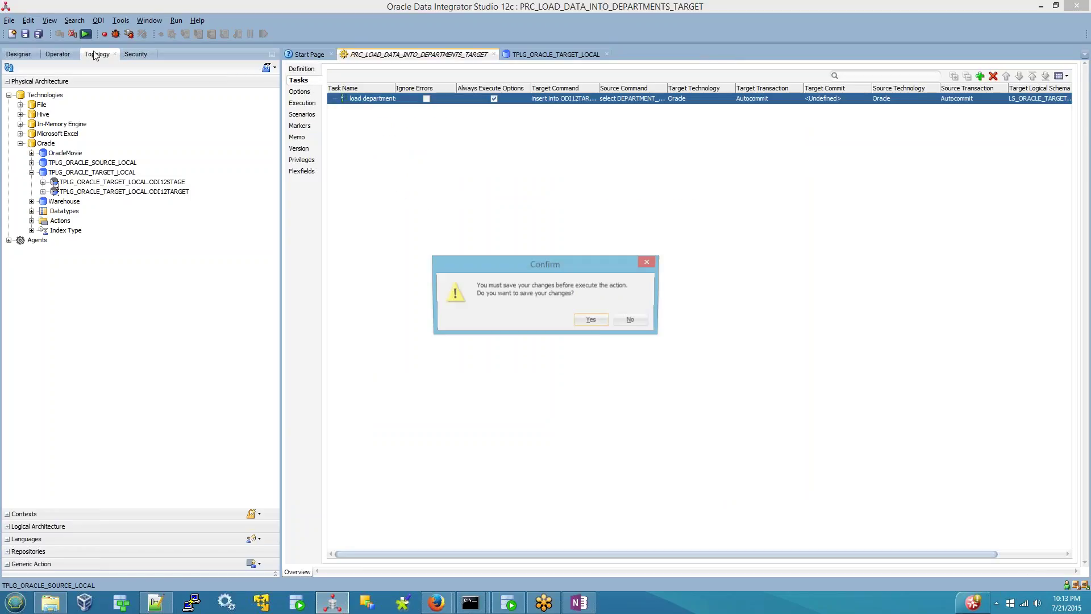
- Save the procedure, start the run, and refresh the Session List to show session 102
click(598, 322)
click(553, 337)
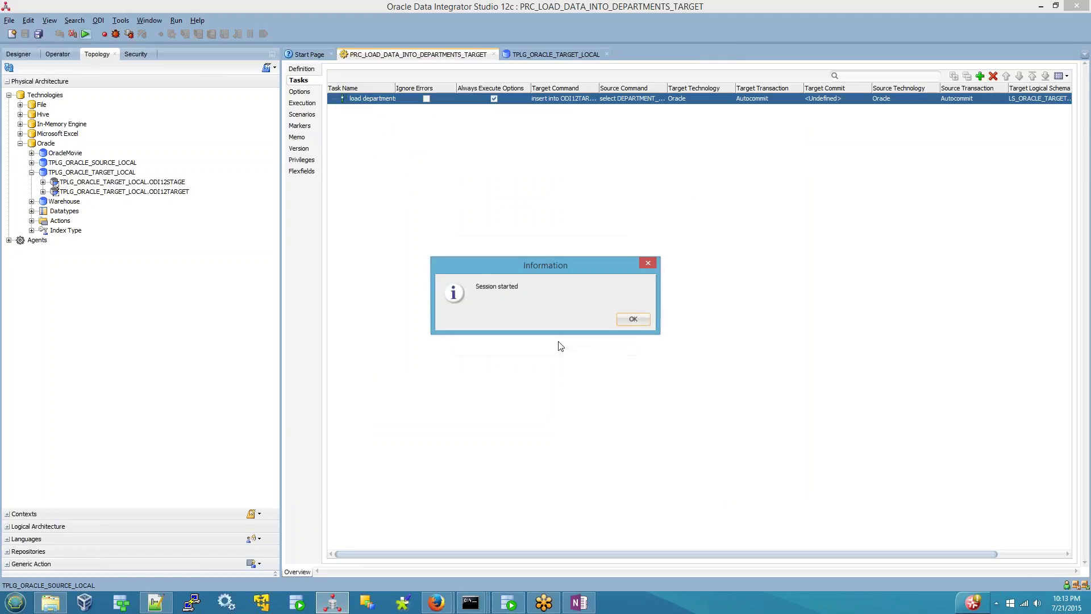
click(632, 319)
click(57, 54)
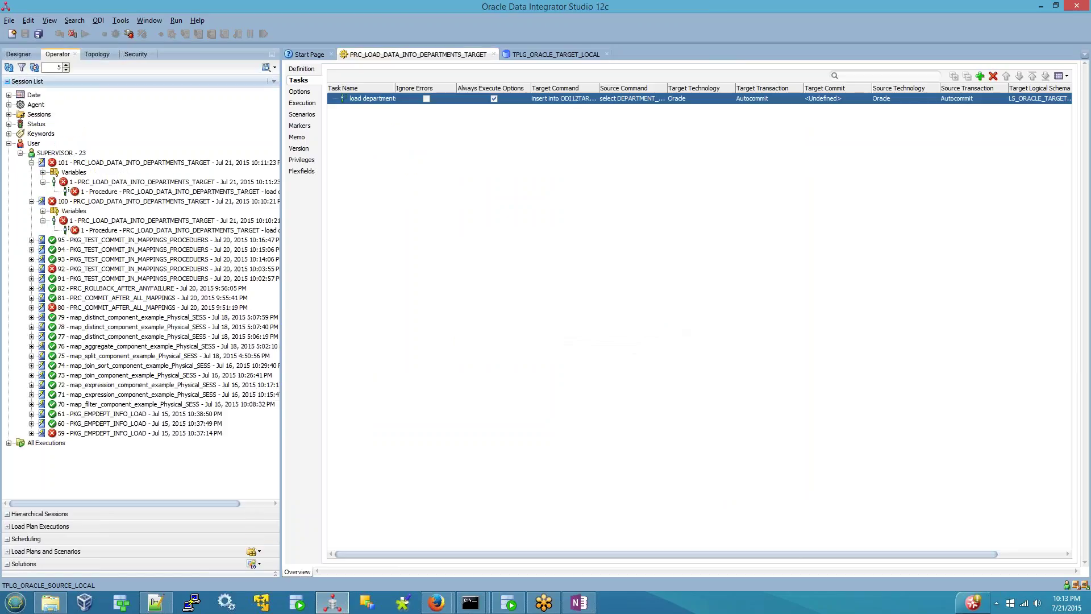
click(55, 153)
click(9, 67)
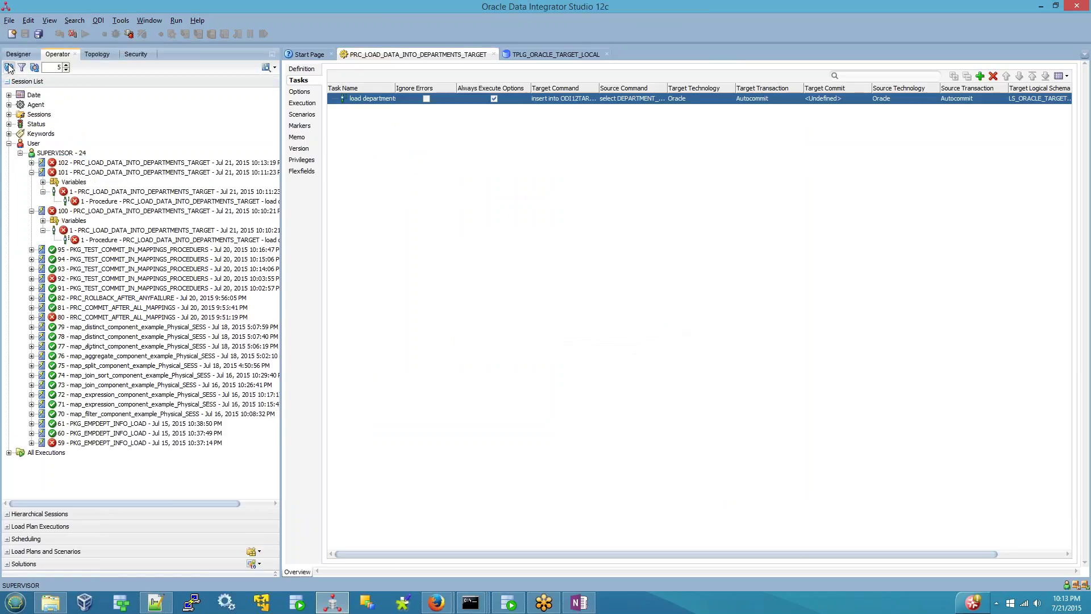
- Expand session 102 and view the failed task's ORA-00947 not enough values error
click(32, 163)
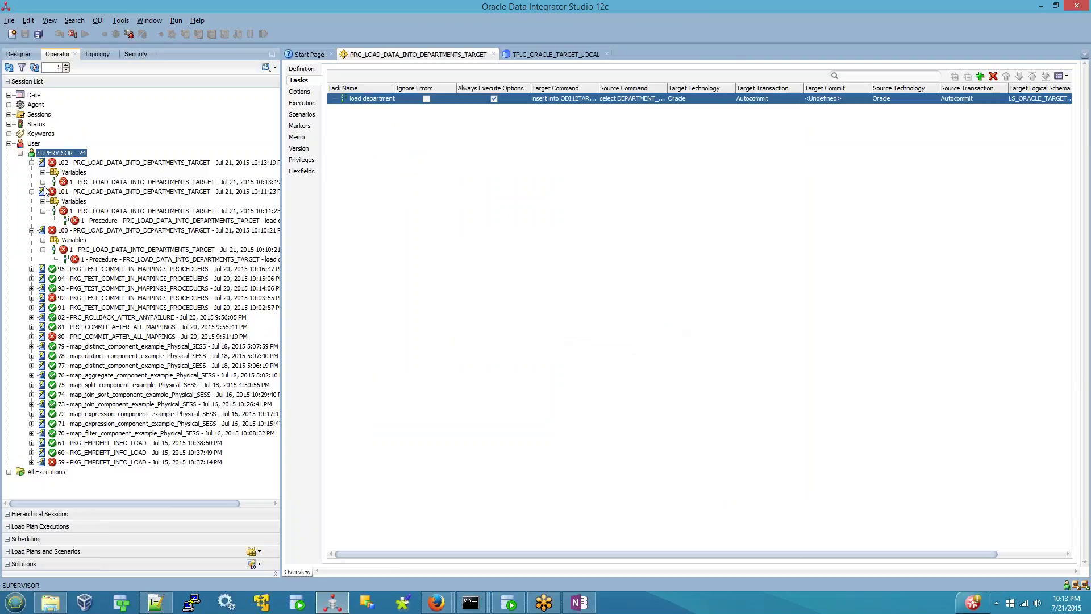
click(43, 182)
double_click(256, 192)
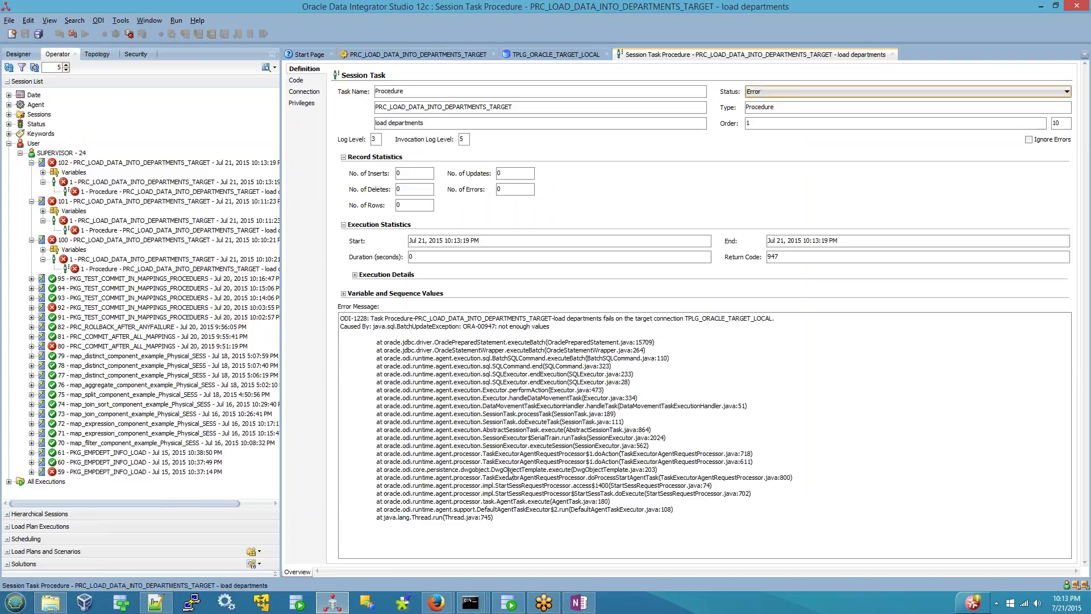
click(892, 54)
- Open the Target Command insert statement for editing and select the departments_trg table name
click(573, 99)
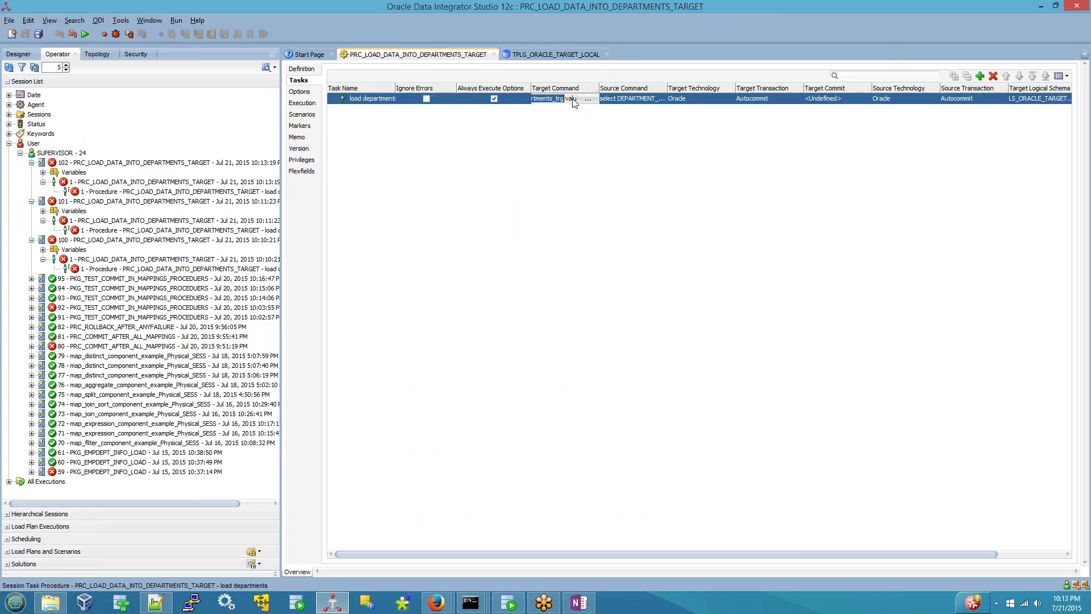
click(587, 99)
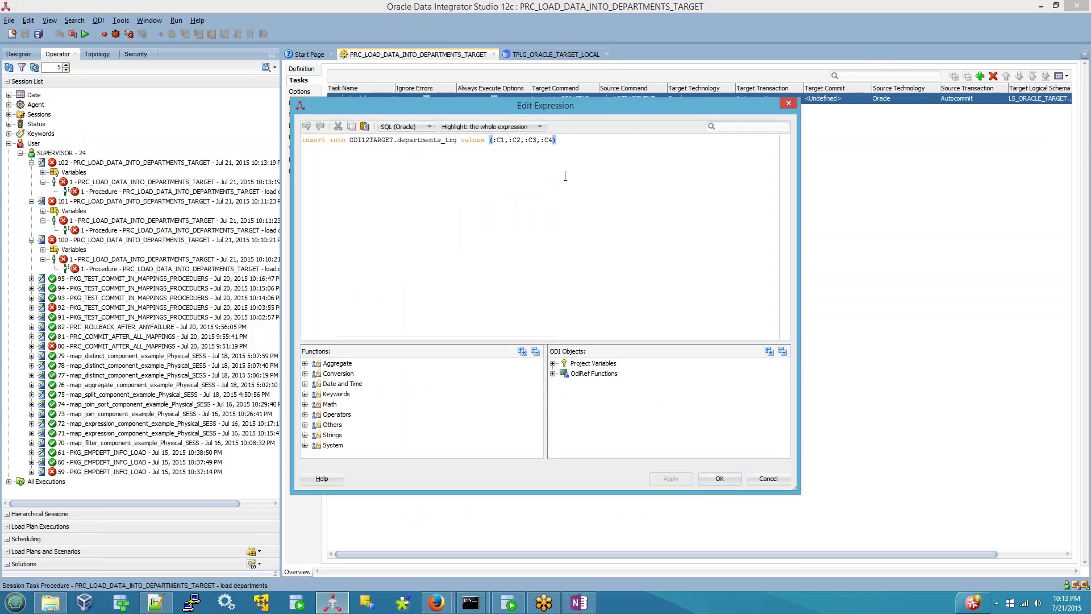
double_click(434, 139)
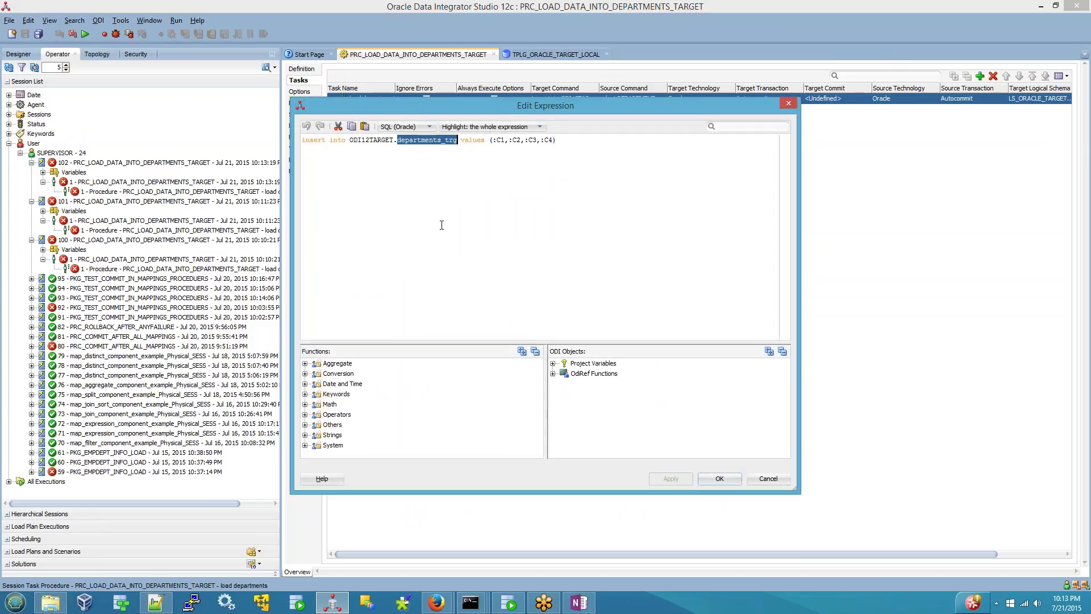
click(507, 605)
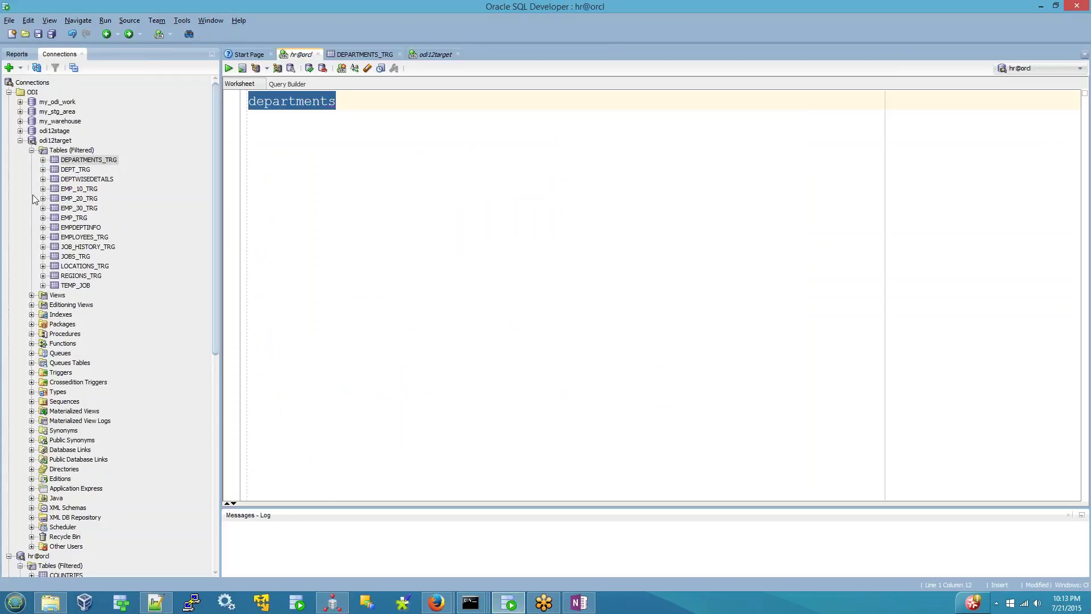
- Expand DEPARTMENTS_TRG in SQL Developer and inspect its INSERT_DATE and INSERTED_BY columns
click(43, 160)
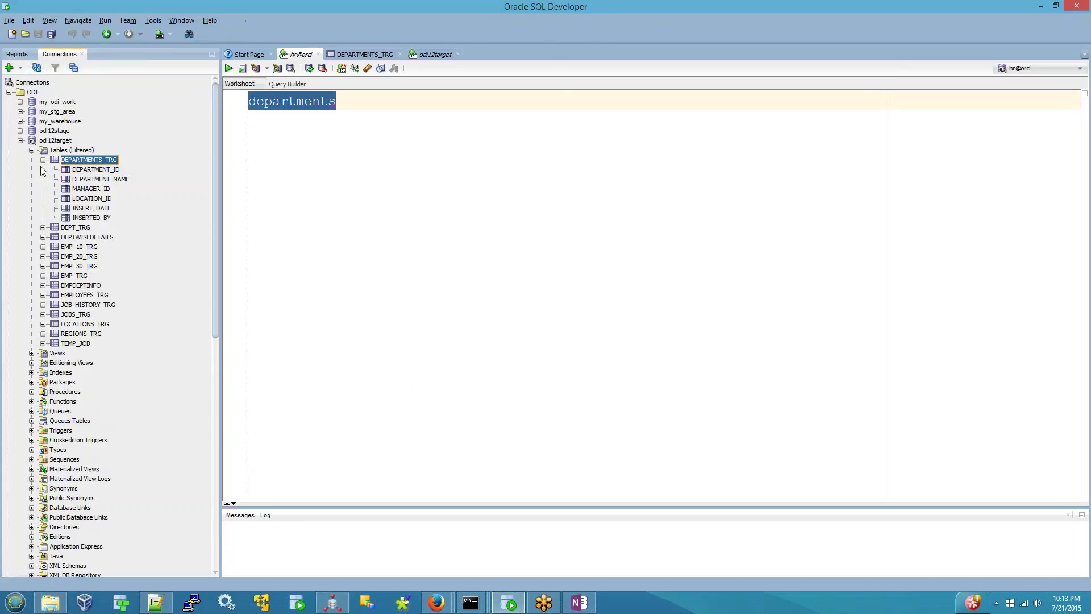
click(88, 209)
click(97, 219)
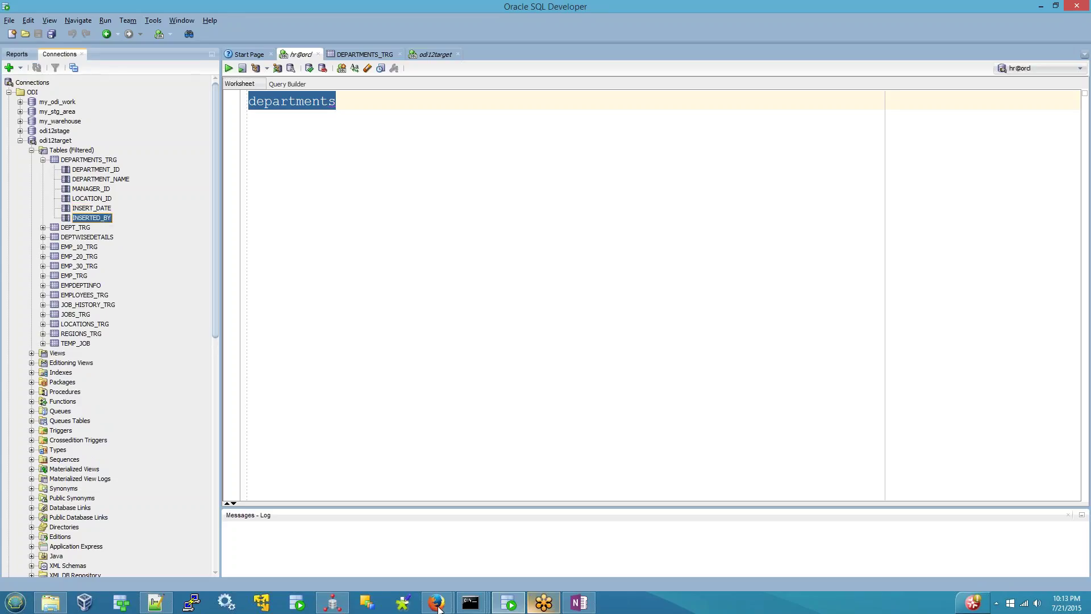
click(333, 602)
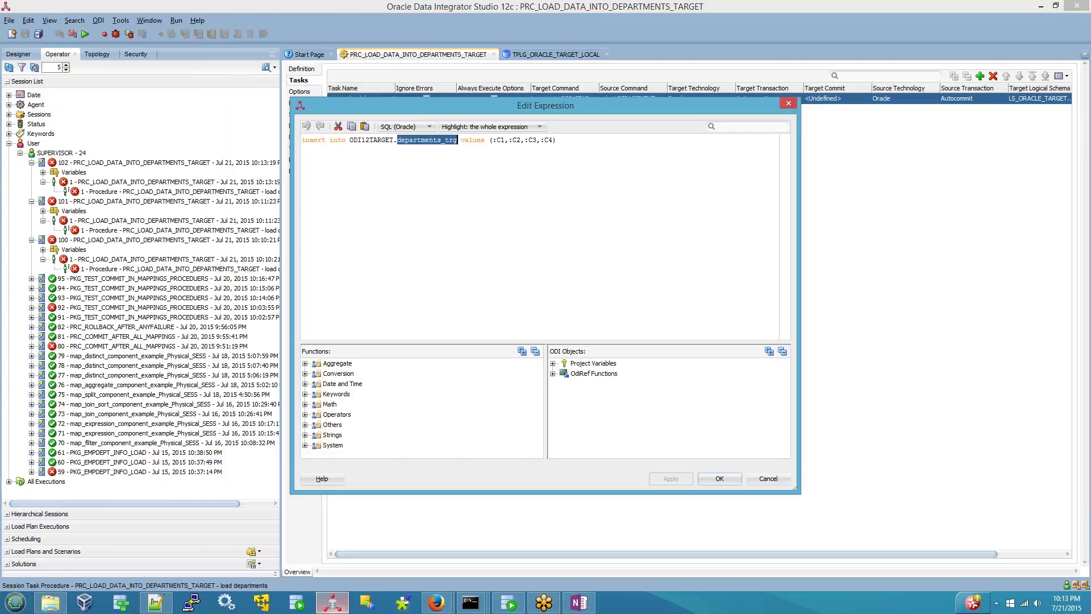
- Append ,SYSDATE,'ODI PROC' to the insert values, apply it, and close TPLG_ORACLE_TARGET_LOCAL
click(550, 140)
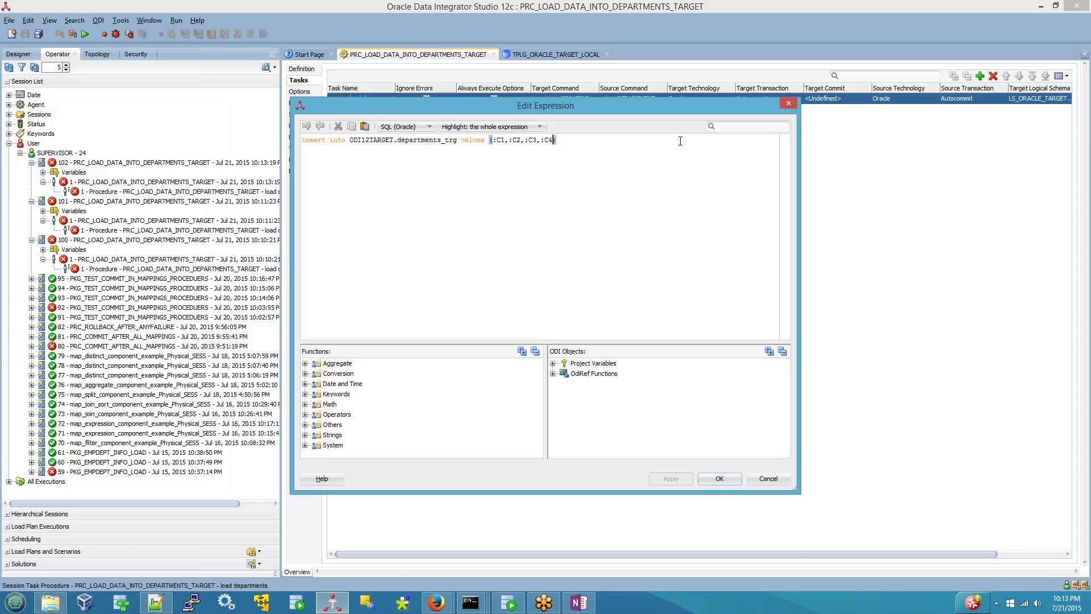
text(,)
text(SYDAT)
key(BackSpace)
key(BackSpace)
key(BackSpace)
text(SDATE,')
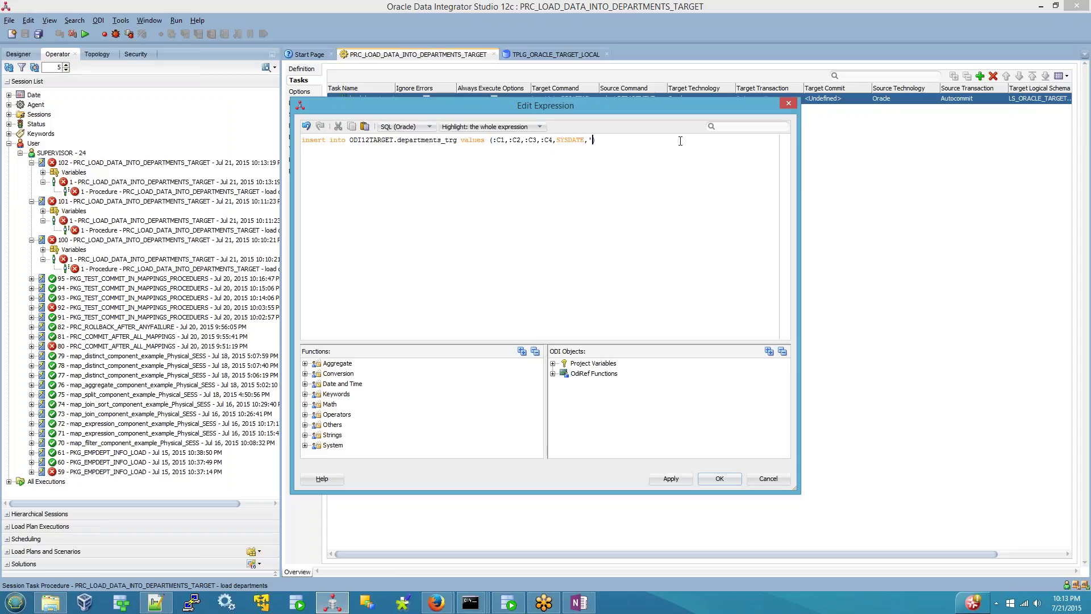
text(odi)
key(BackSpace)
key(BackSpace)
key(BackSpace)
text(ODI PROC')
click(677, 480)
click(718, 480)
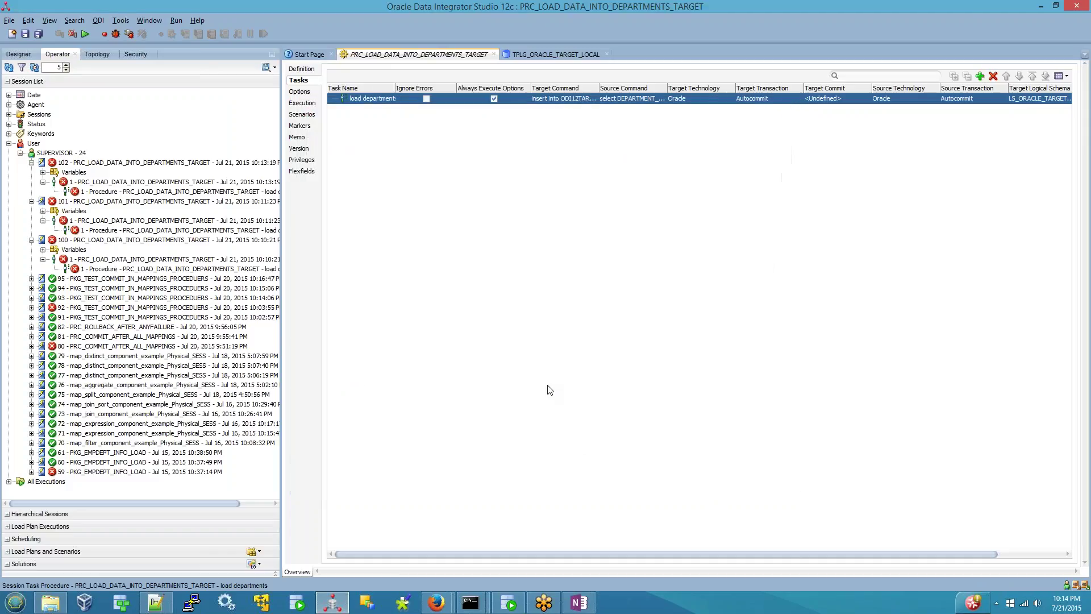
click(608, 55)
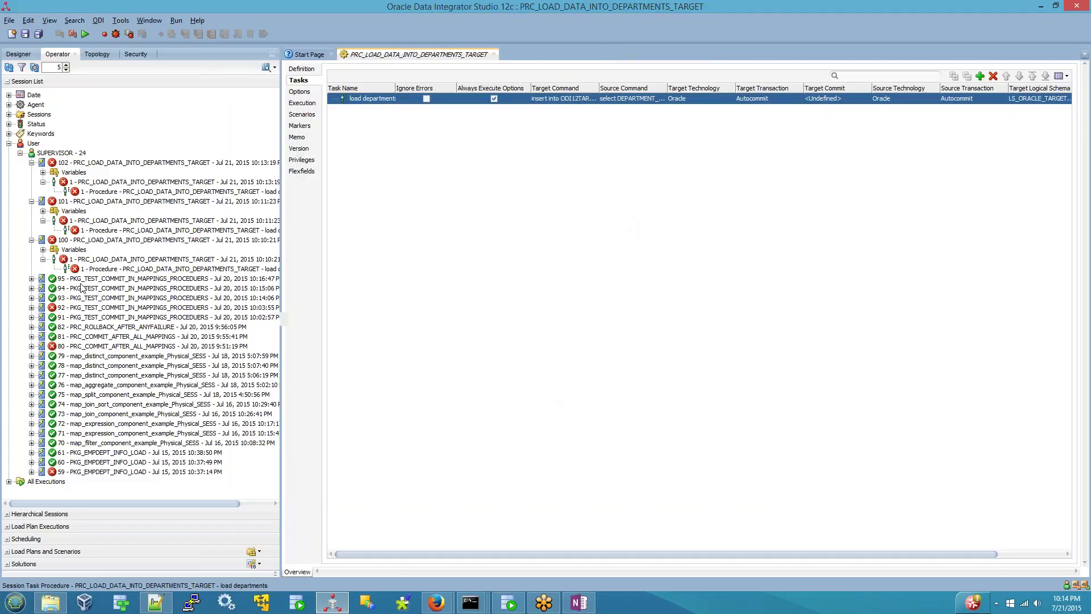
double_click(120, 192)
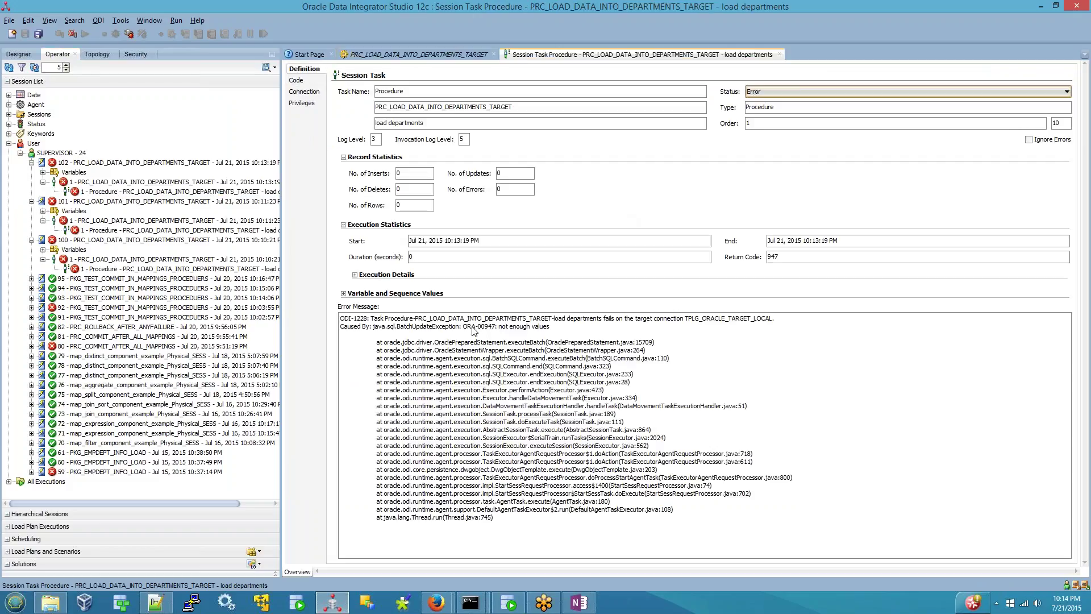
- Highlight the ORA-00947 error and the departments_trg target in the executed four-value insert
drag(463, 327, 553, 328)
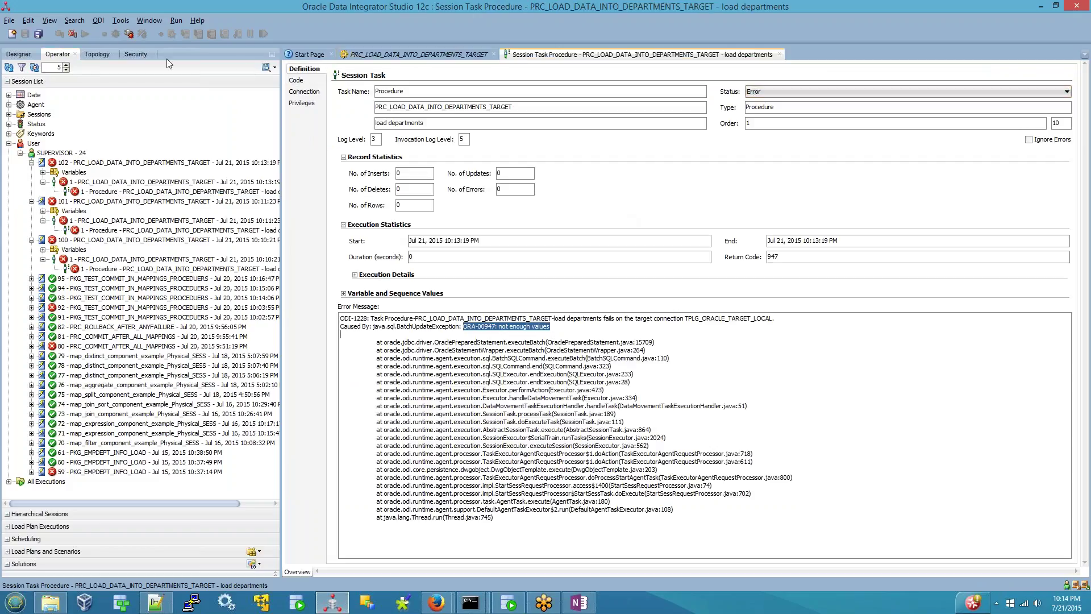
click(298, 81)
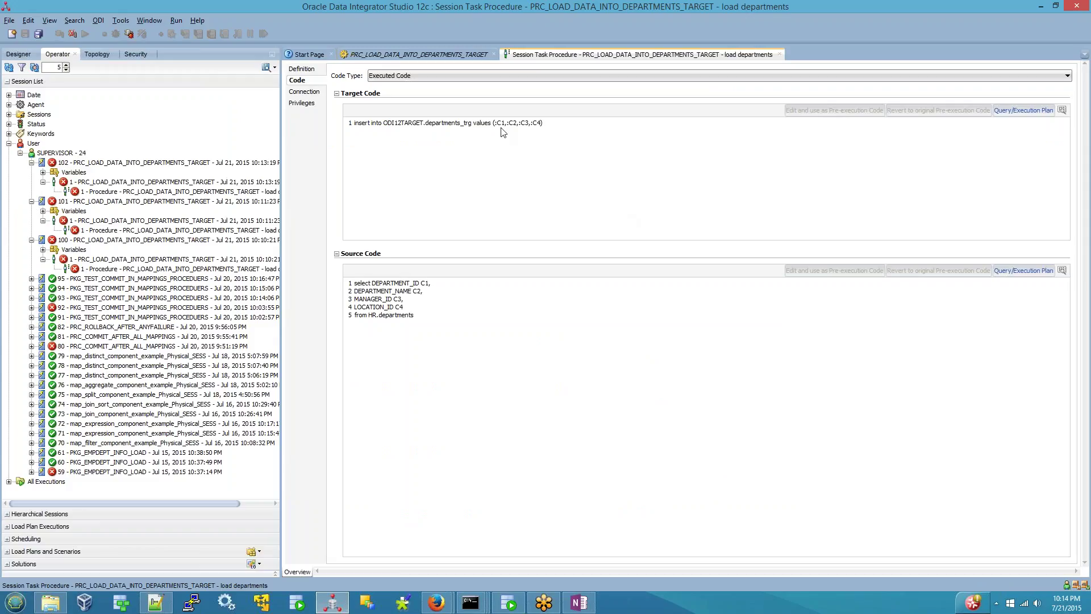
double_click(435, 123)
- Review DEPARTMENTS_TRG's six column definitions in SQL Developer, including INSERTED_BY as VARCHAR2(25 BYTE)
click(509, 603)
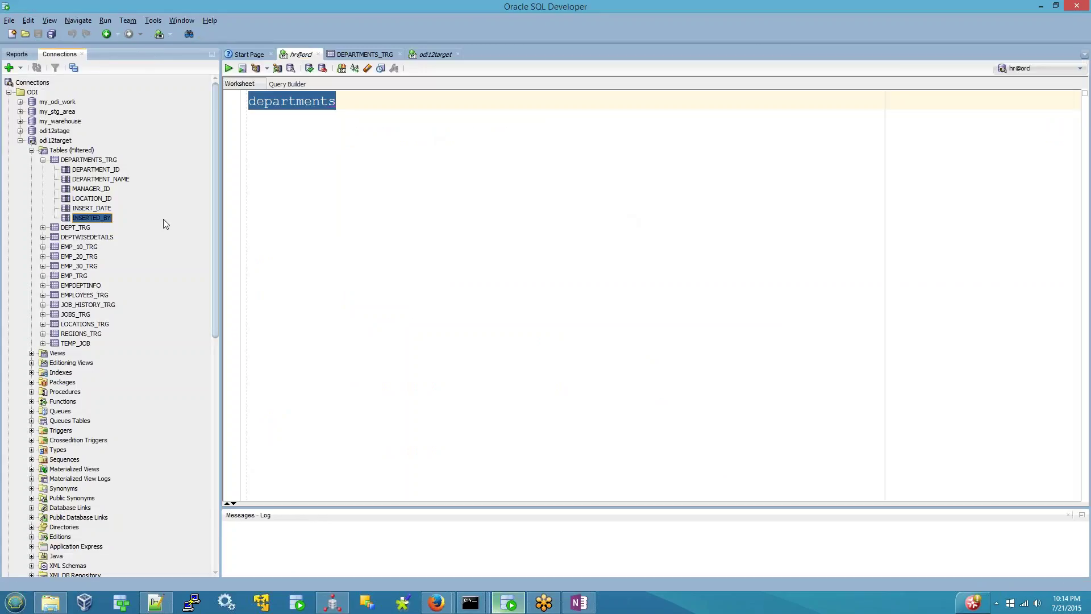
click(357, 54)
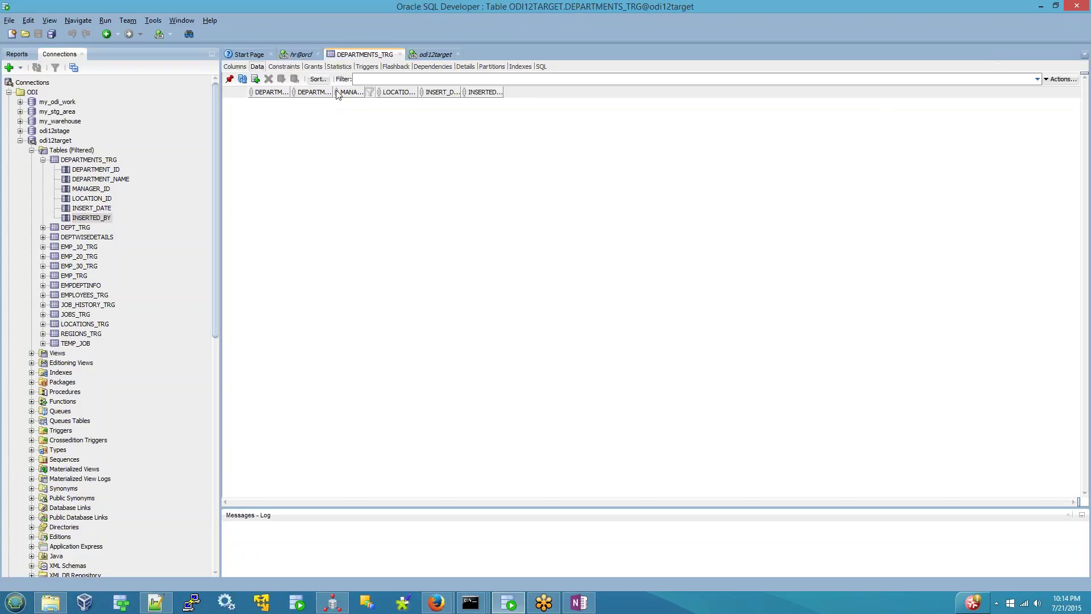
click(234, 67)
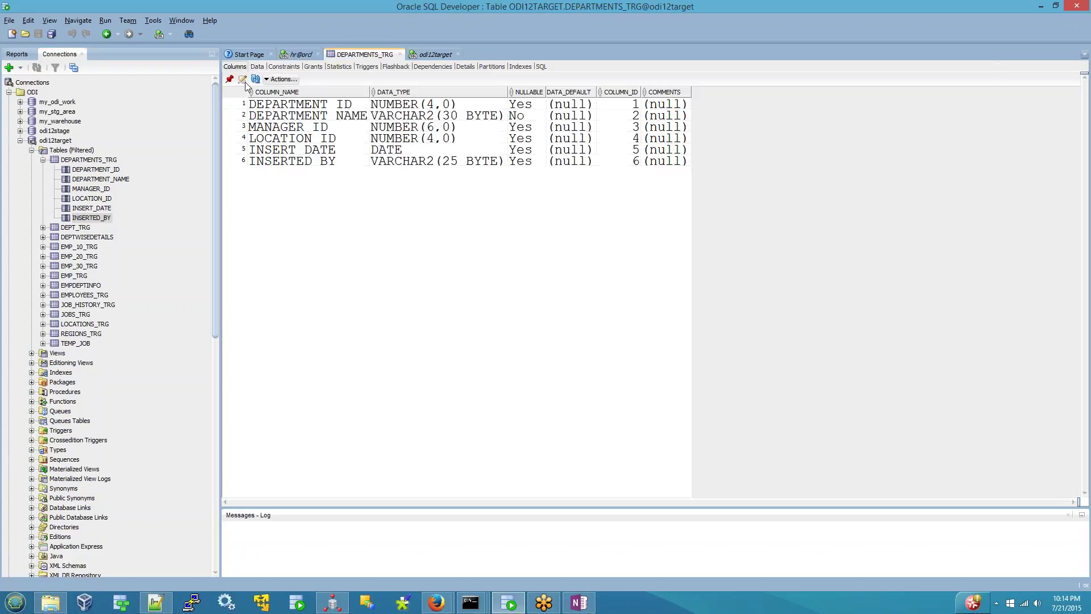
click(276, 161)
click(333, 603)
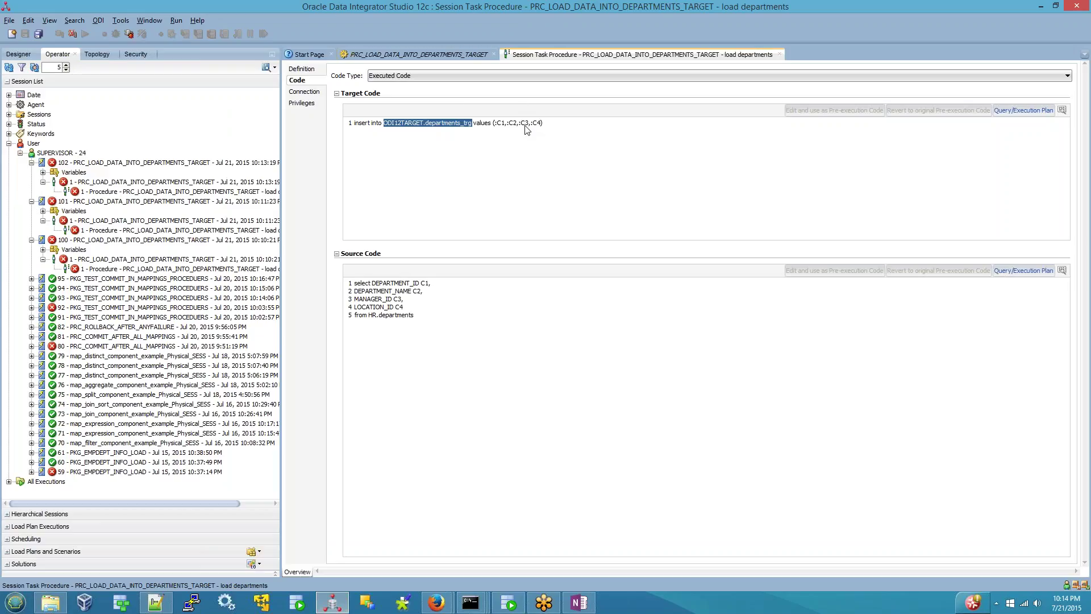
- Close the task details, save and rerun the procedure, and select successful session 103
click(779, 54)
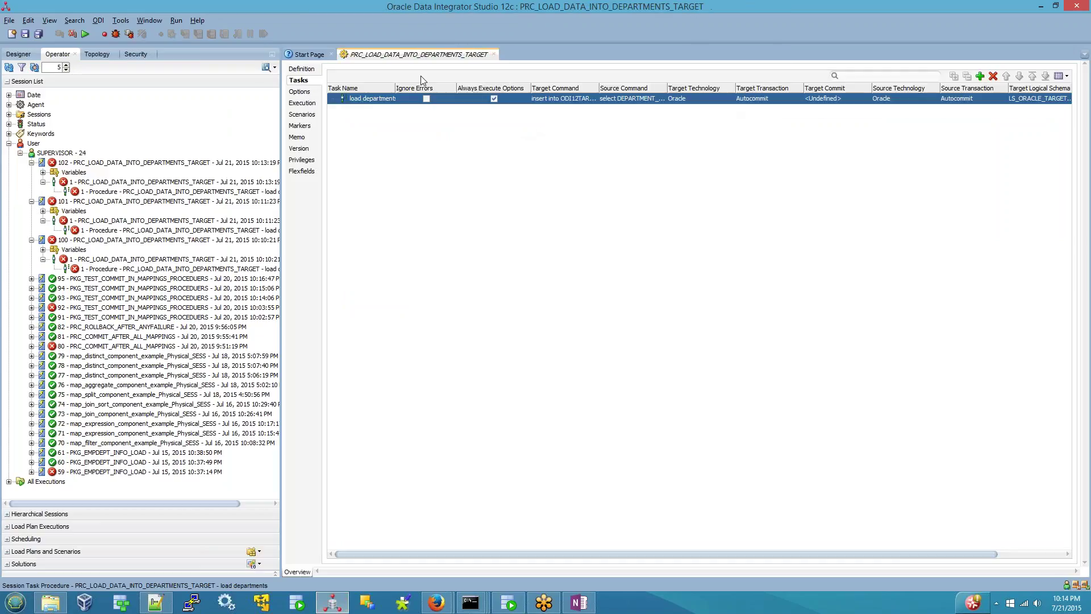
click(85, 34)
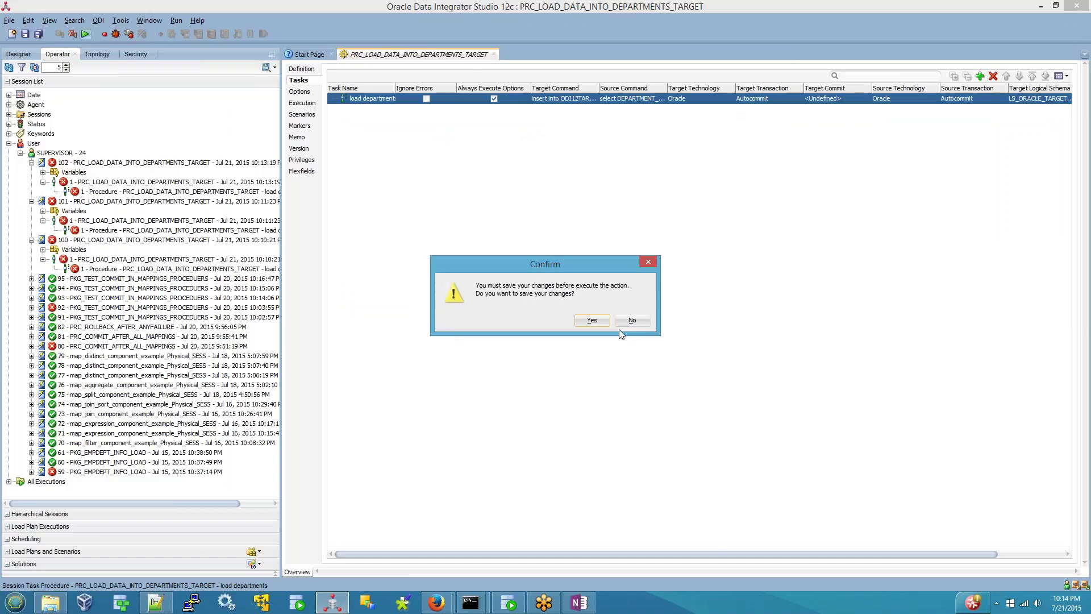
click(590, 319)
click(553, 343)
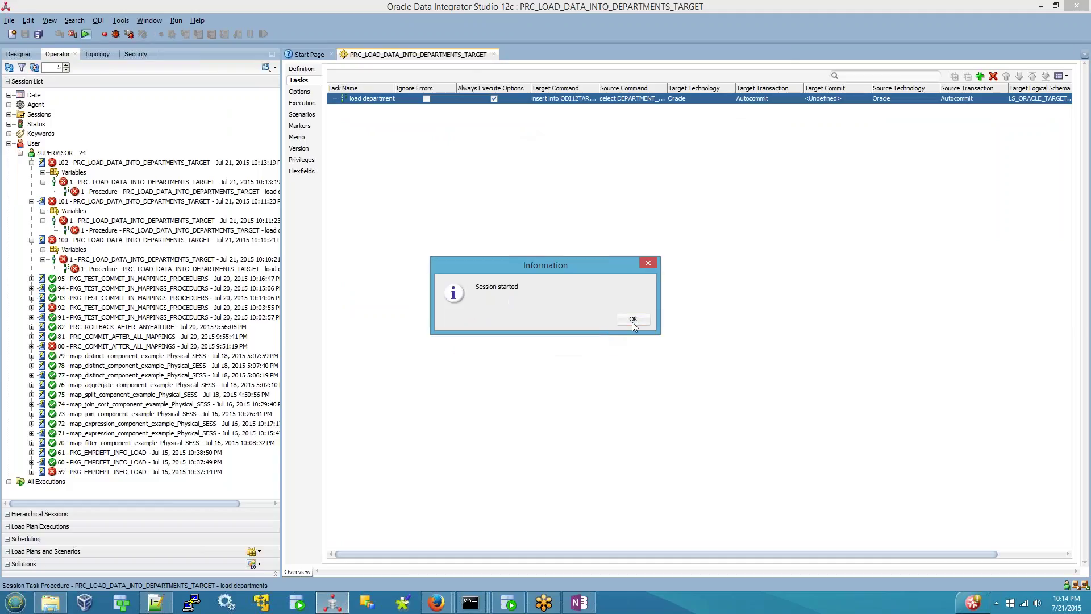
click(632, 322)
click(54, 154)
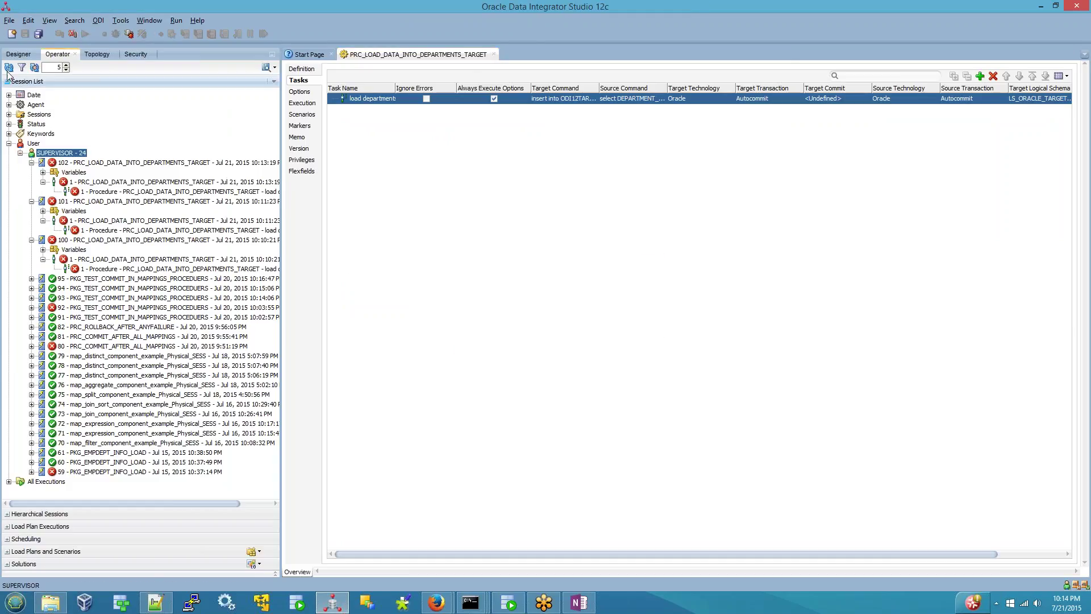
click(79, 173)
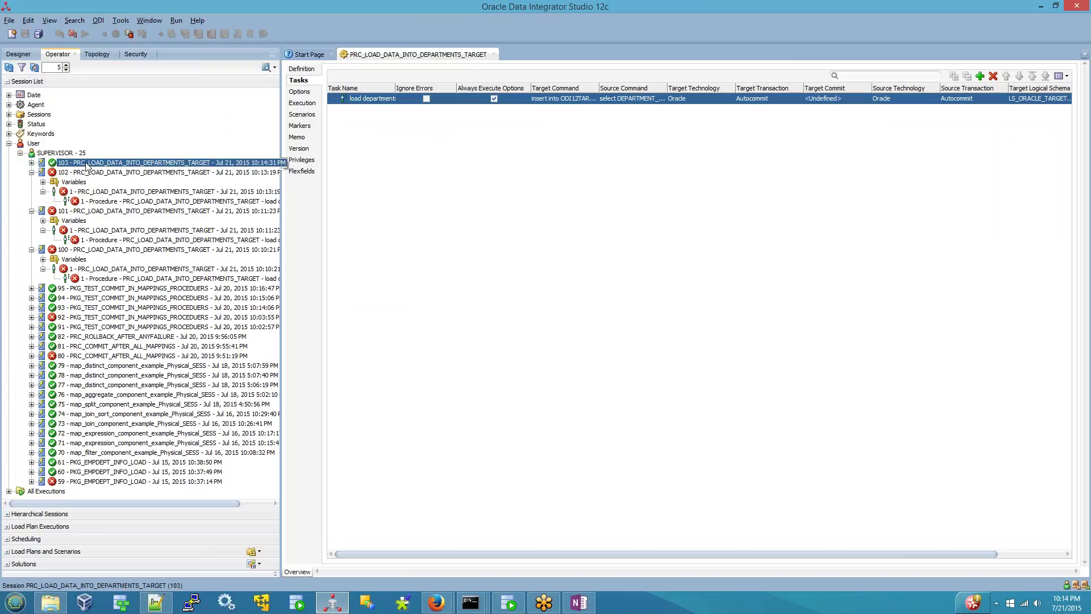
- Refresh DEPARTMENTS_TRG's data in SQL Developer to see the 27 rows stamped 21-JUL-15 and ODI PROC
click(503, 603)
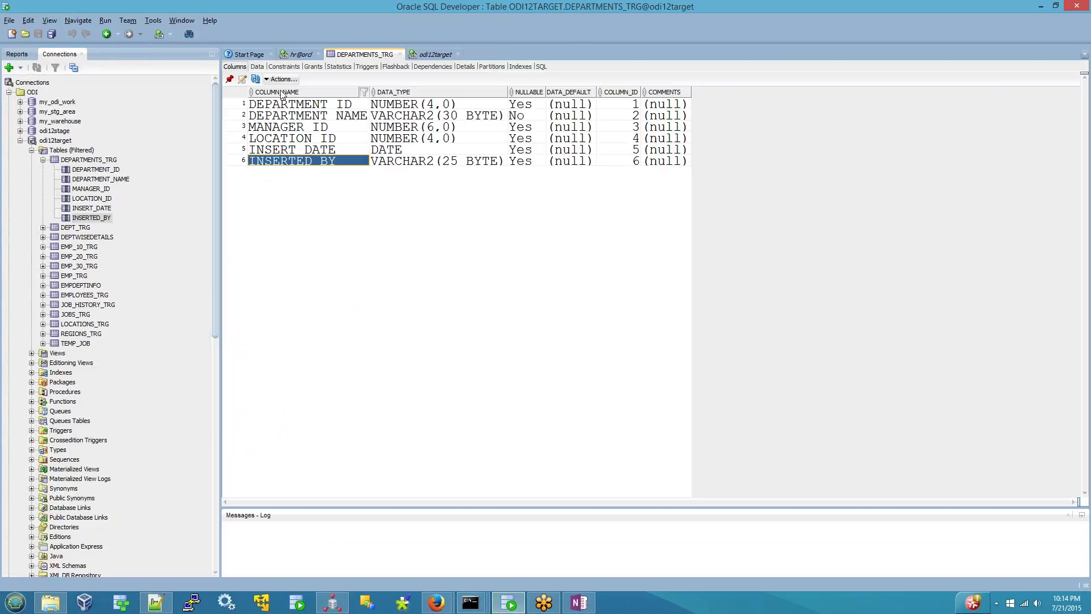
click(257, 67)
click(242, 79)
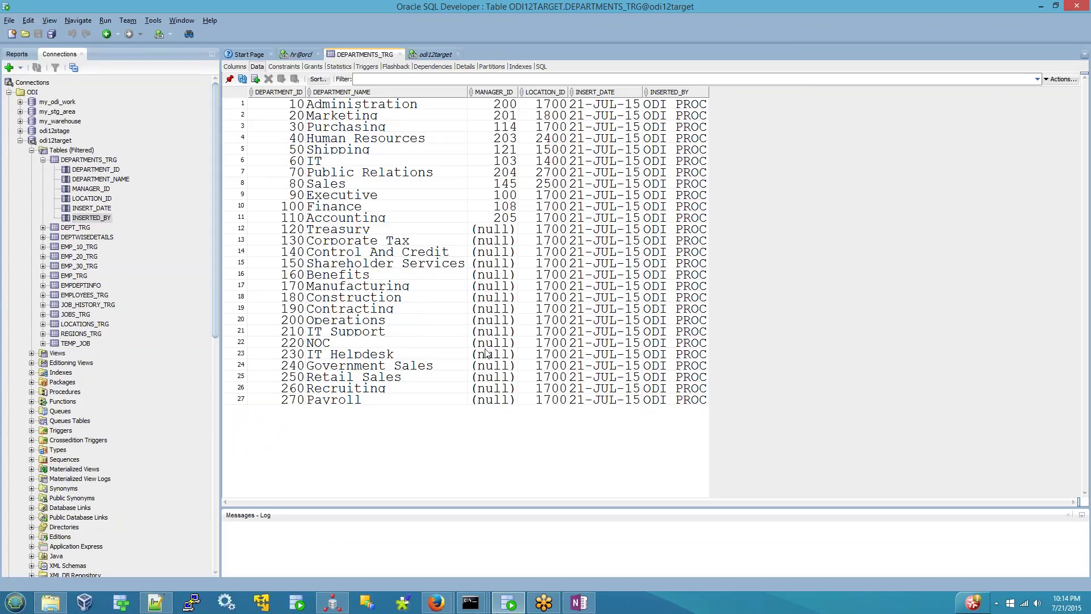
click(326, 606)
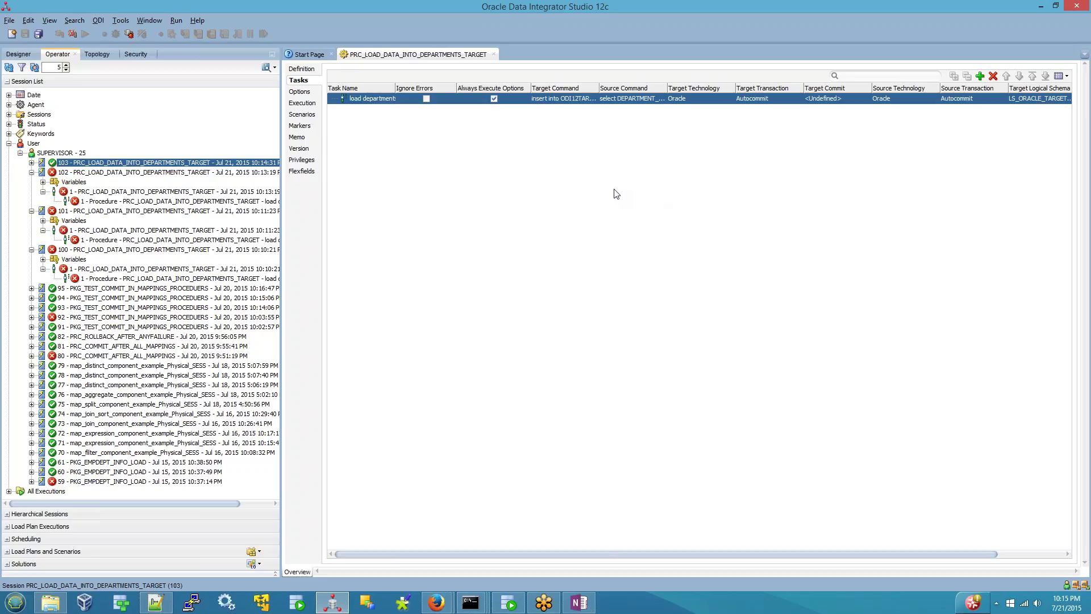
- Review the load task's source query and its C1, C2 and C4 column aliases in Edit Expression
click(32, 55)
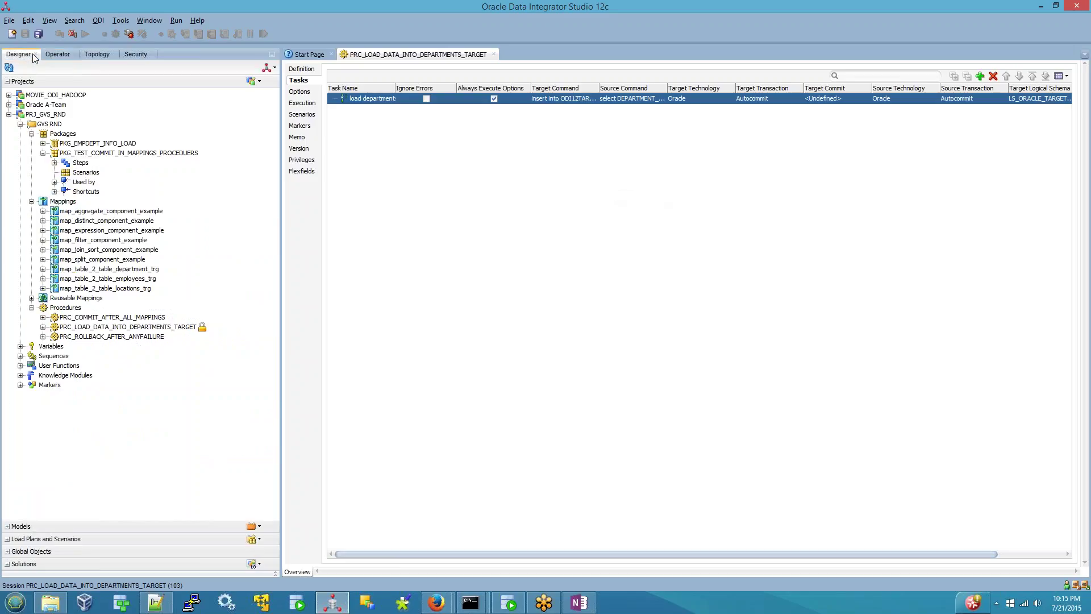
click(639, 98)
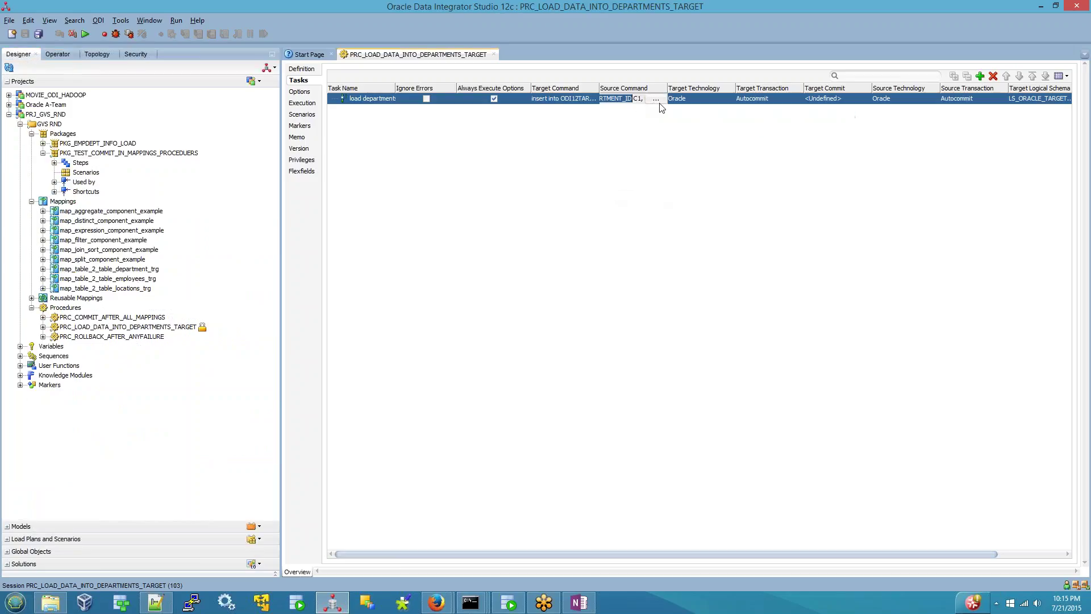
click(661, 98)
key(ctrl+a)
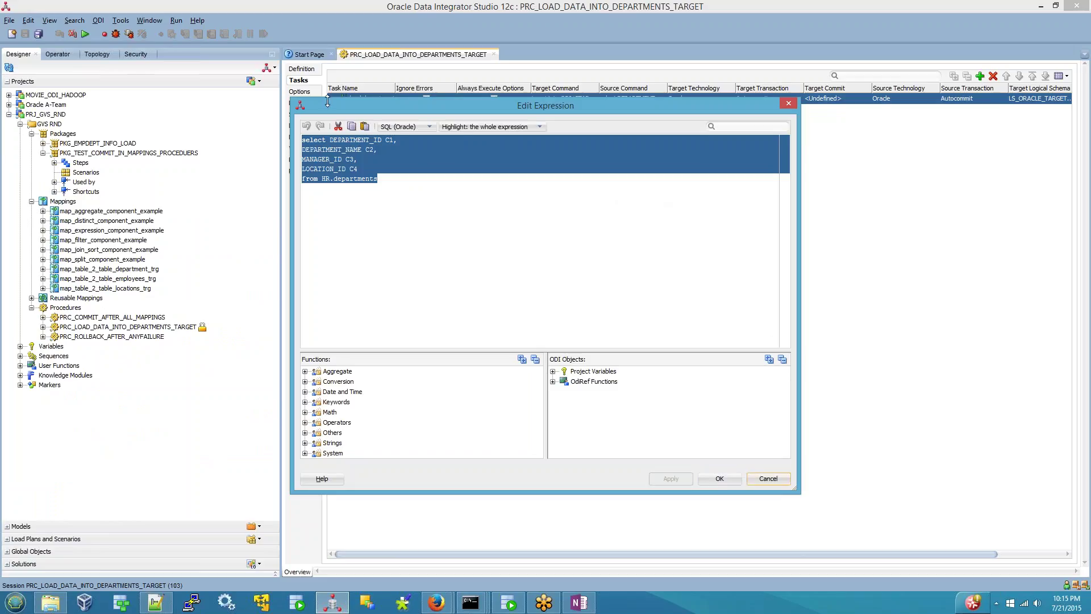
double_click(355, 140)
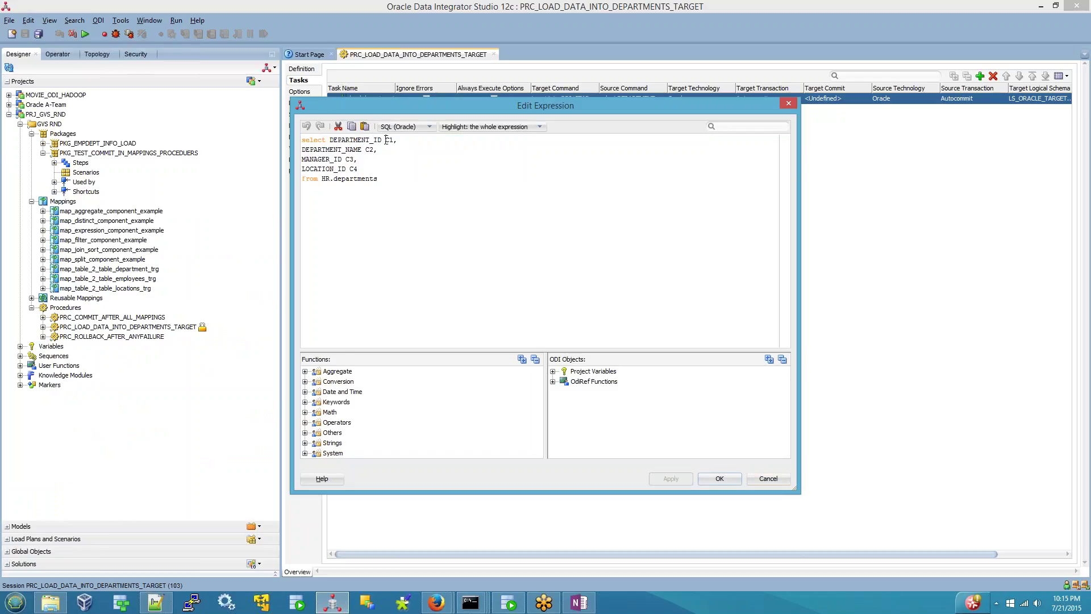
double_click(390, 140)
double_click(370, 149)
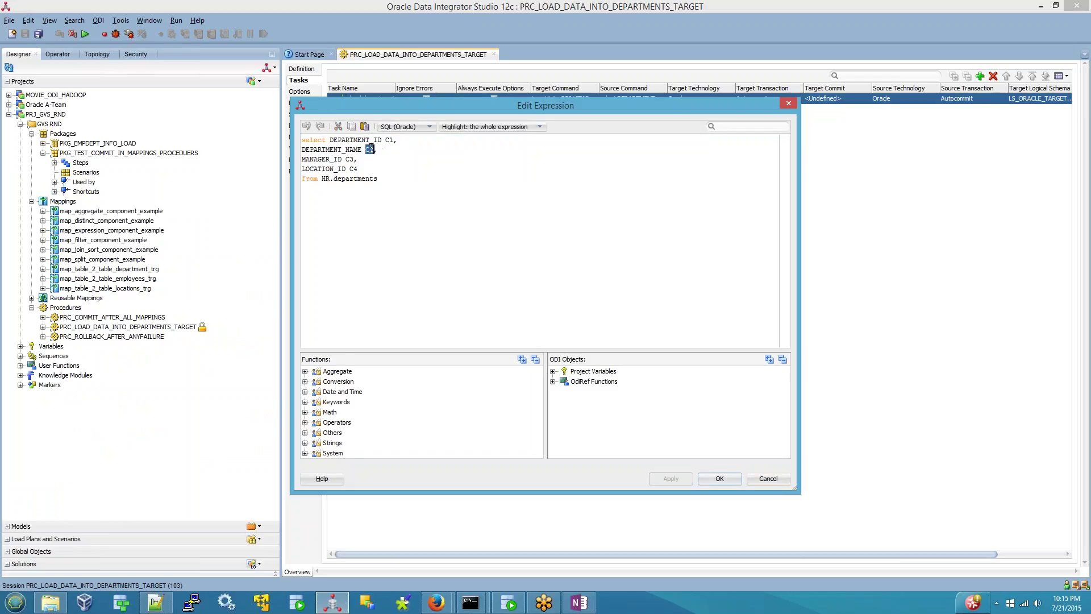
double_click(353, 169)
click(390, 179)
key(ctrl+a)
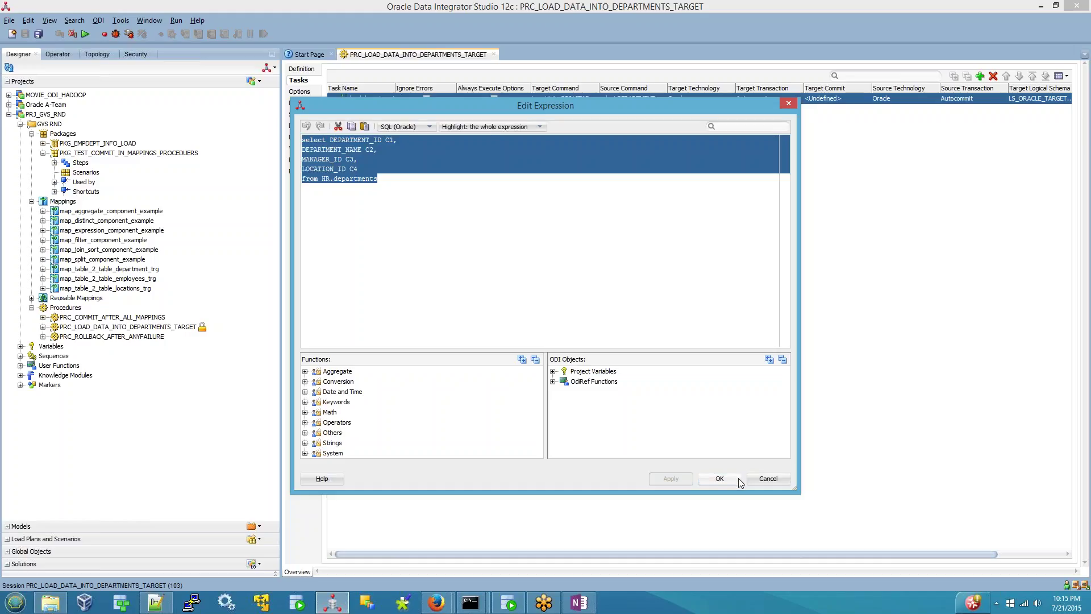
click(738, 478)
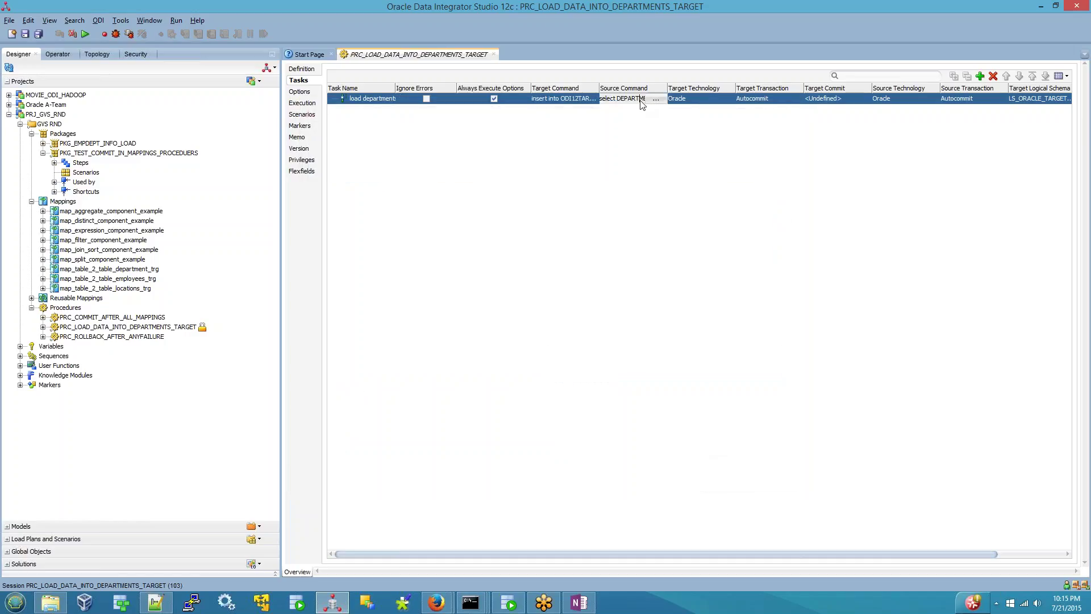
- Set the task's source technology to Oracle and source logical schema to LS_ORACLE_SOURCE
click(910, 100)
click(909, 106)
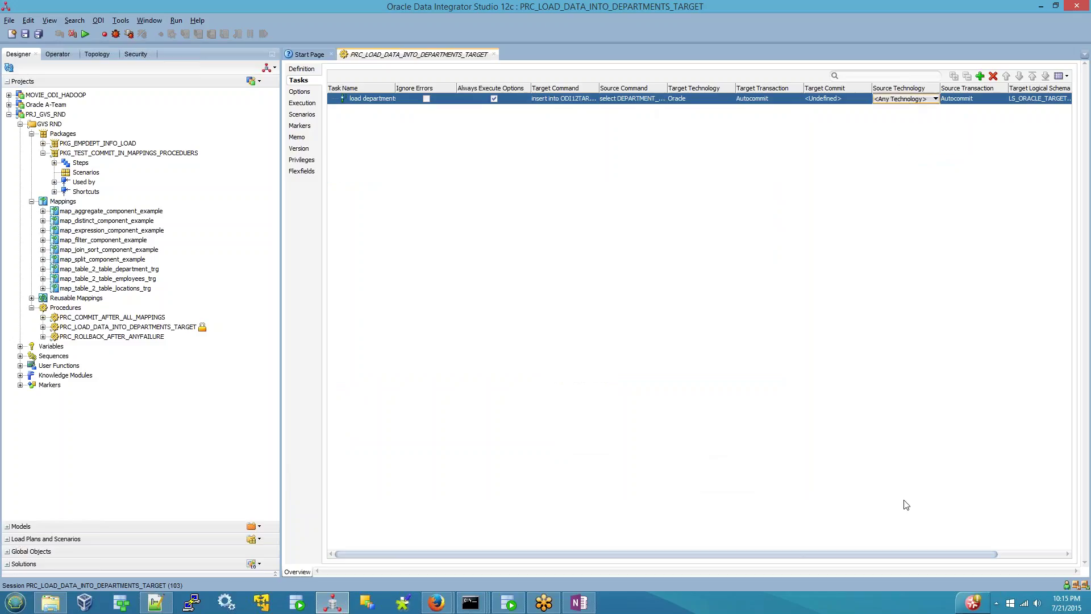
drag(915, 553, 981, 553)
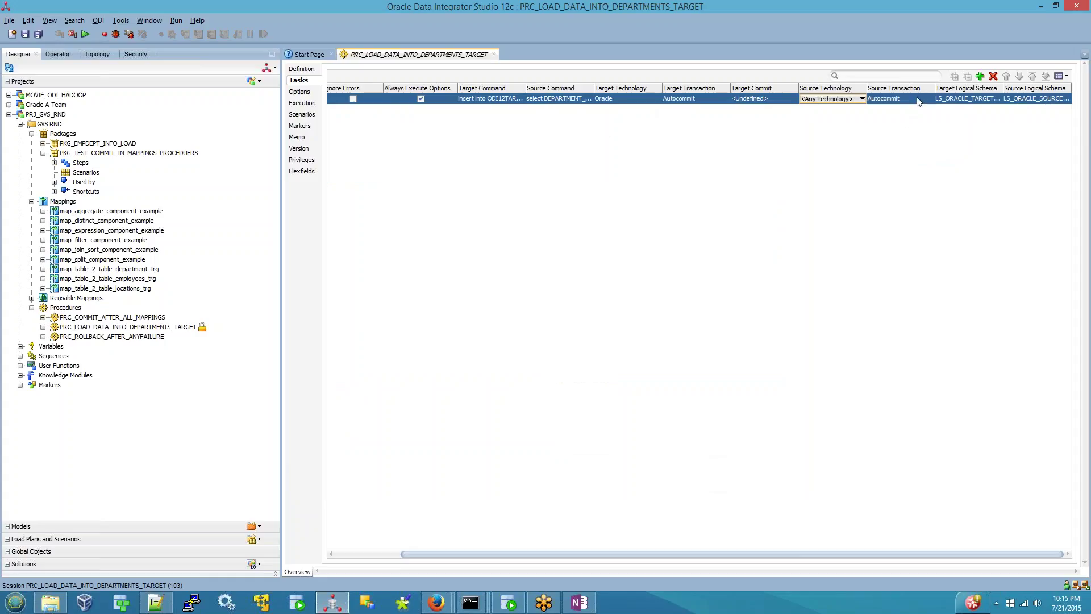
click(833, 99)
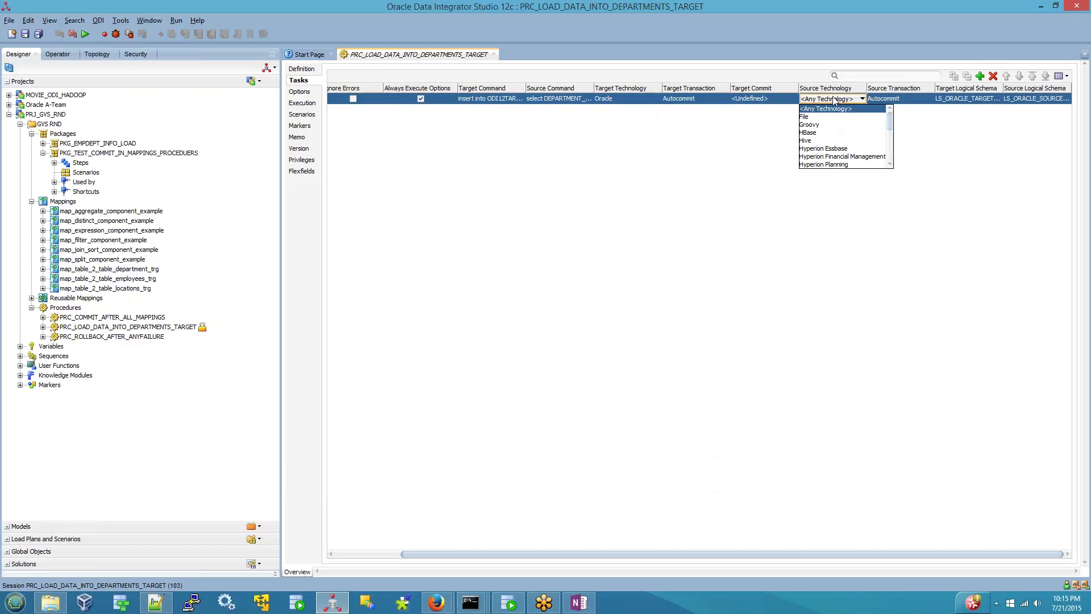
scroll(833, 150, down, 5)
scroll(833, 152, down, 2)
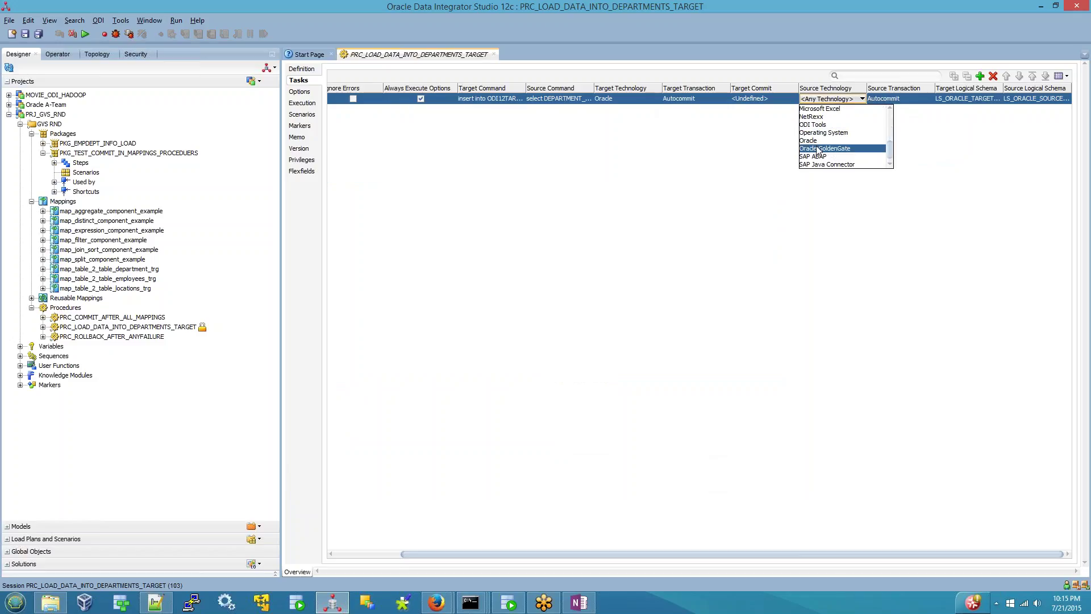
click(819, 149)
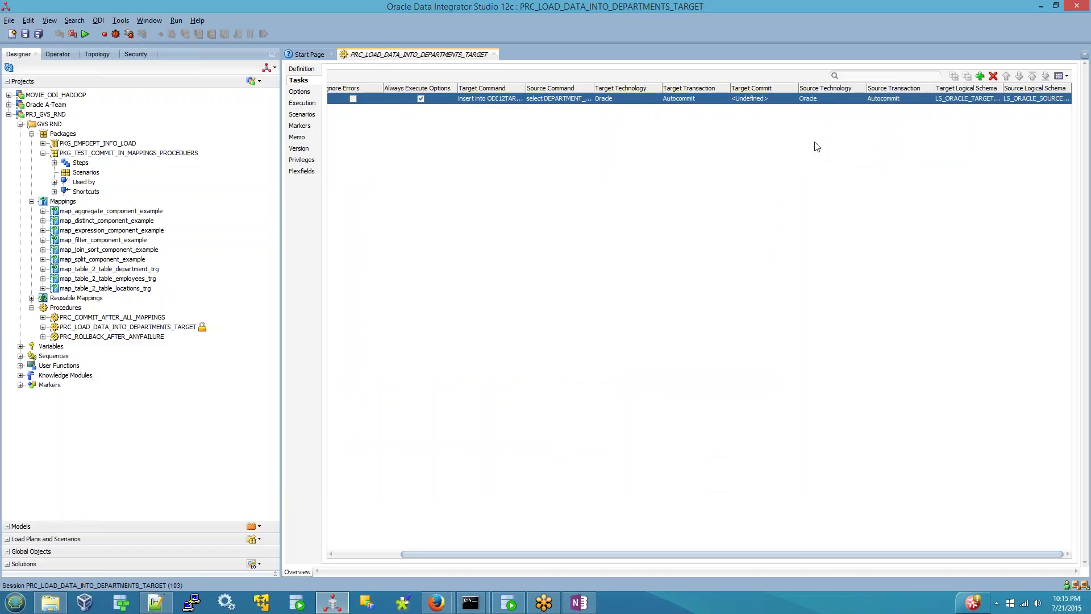
click(1048, 100)
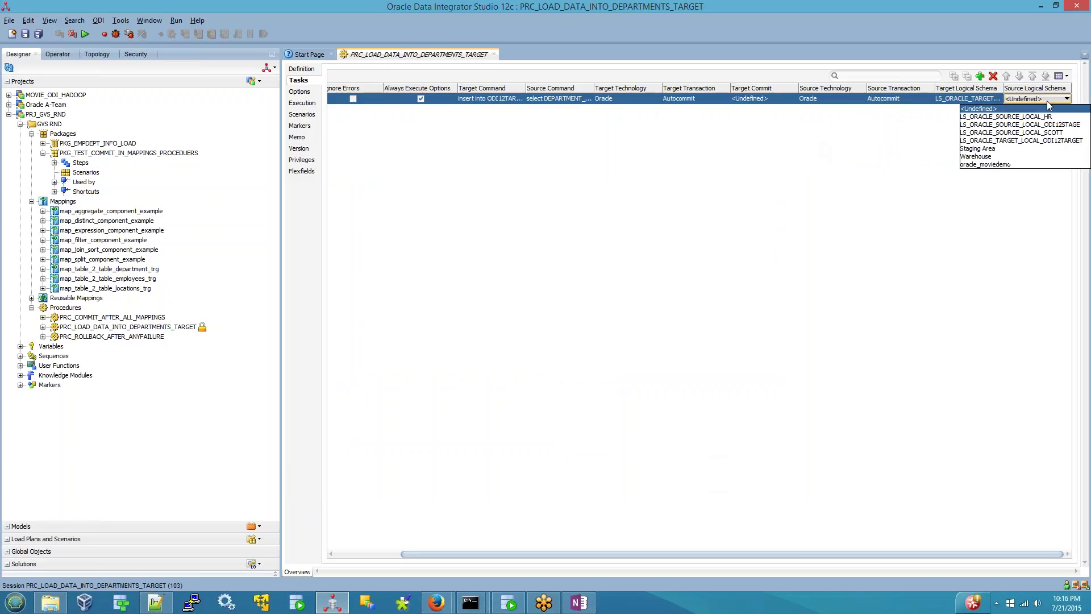
click(1023, 119)
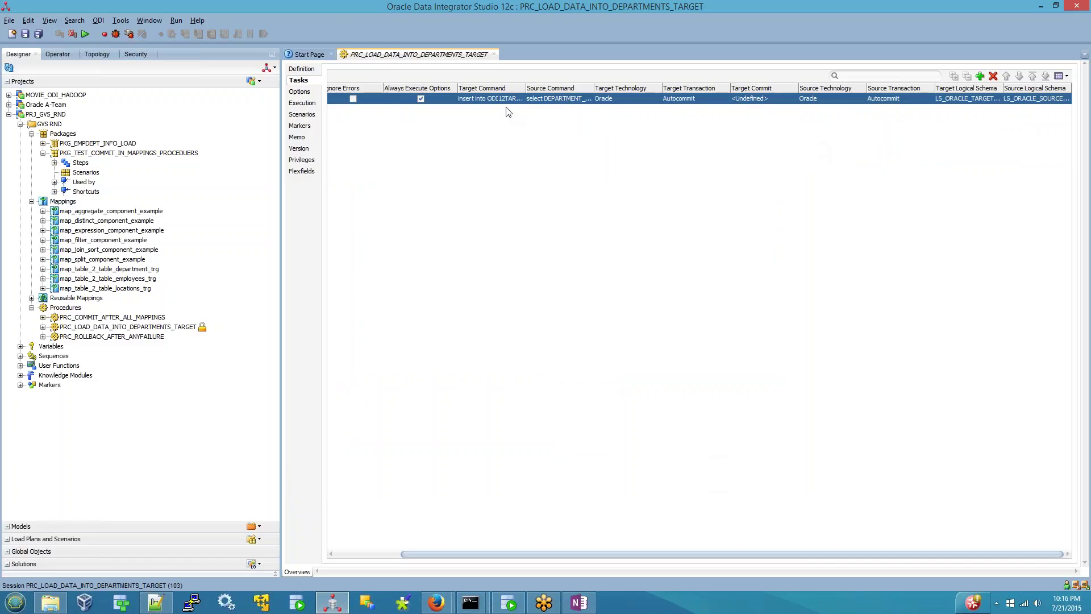
double_click(540, 99)
click(582, 99)
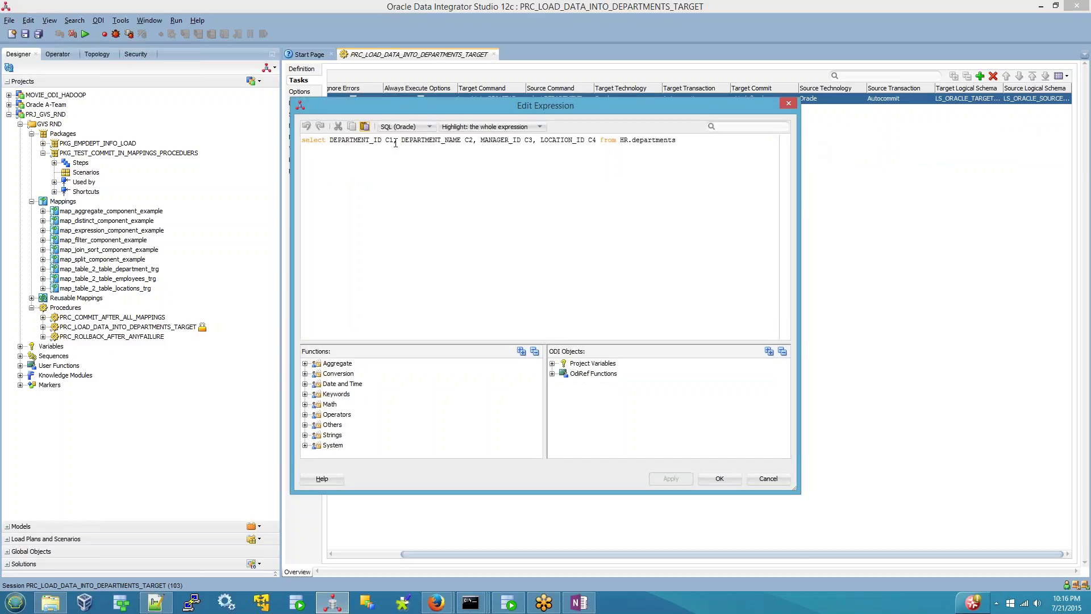
double_click(467, 140)
double_click(529, 140)
double_click(593, 139)
key(ctrl+a)
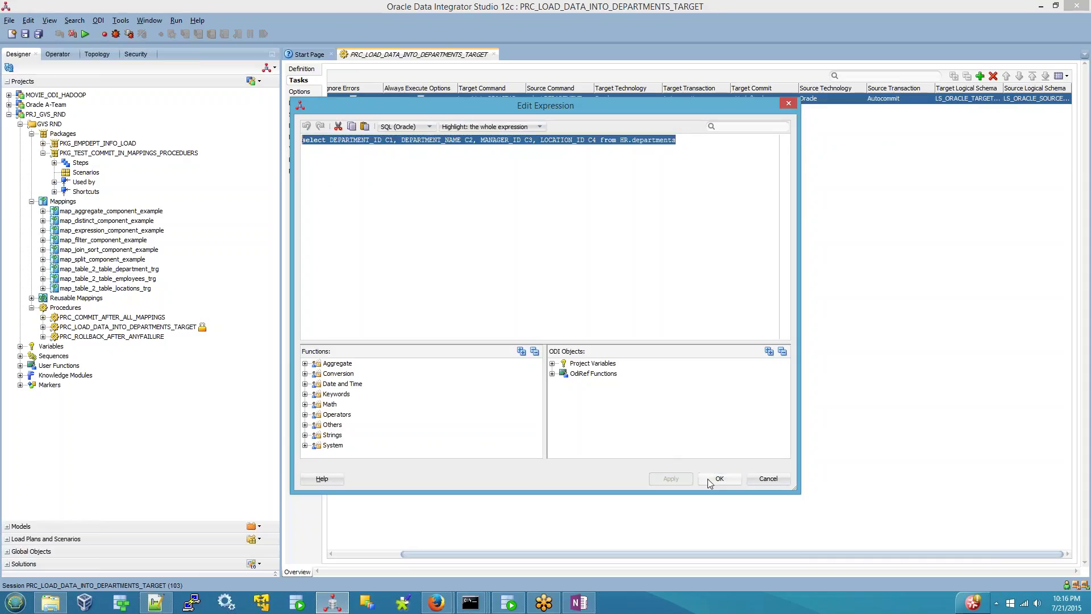
click(720, 479)
click(484, 99)
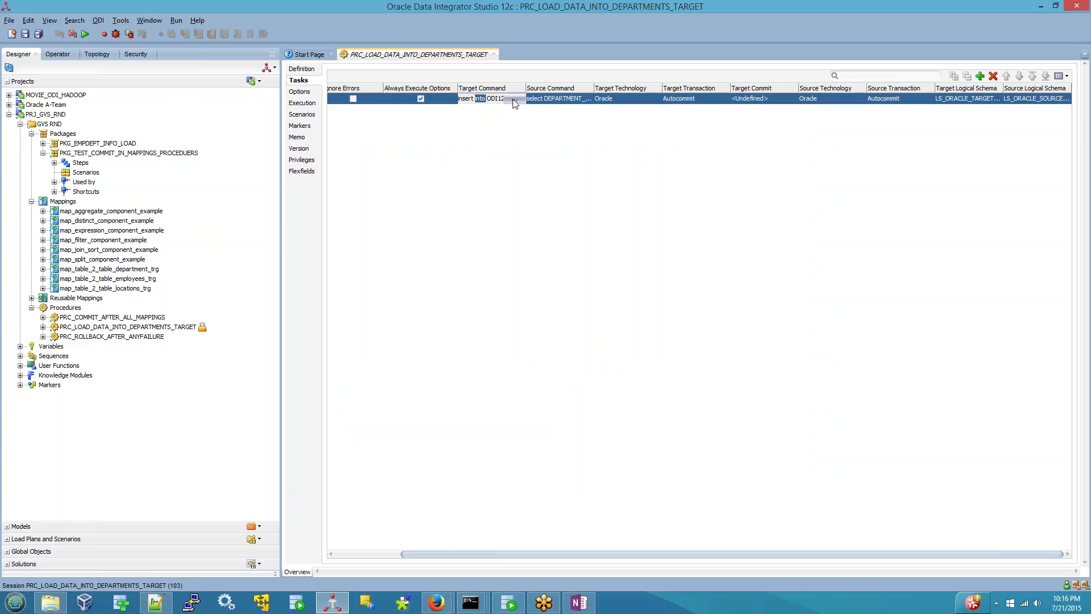
click(520, 99)
drag(492, 140, 554, 140)
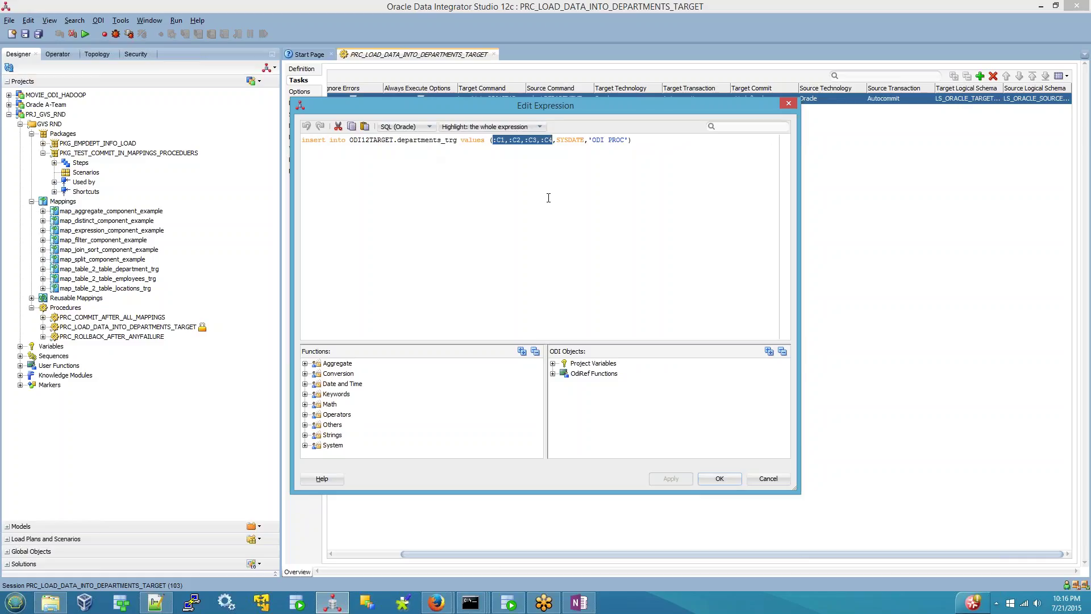
double_click(565, 140)
double_click(601, 141)
drag(654, 144, 554, 141)
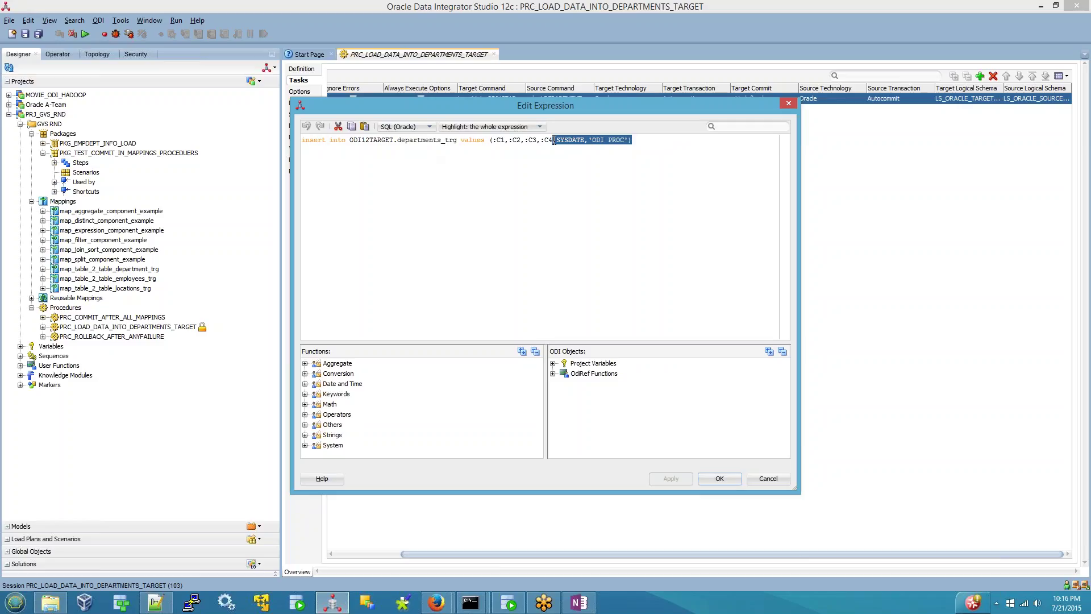
drag(554, 141, 547, 139)
click(720, 478)
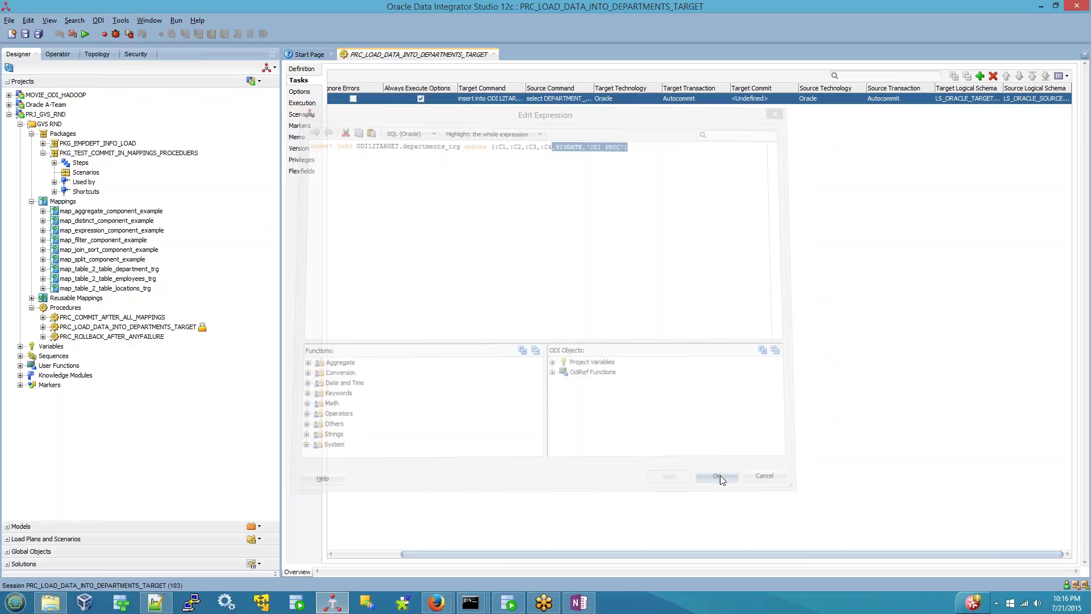
click(309, 70)
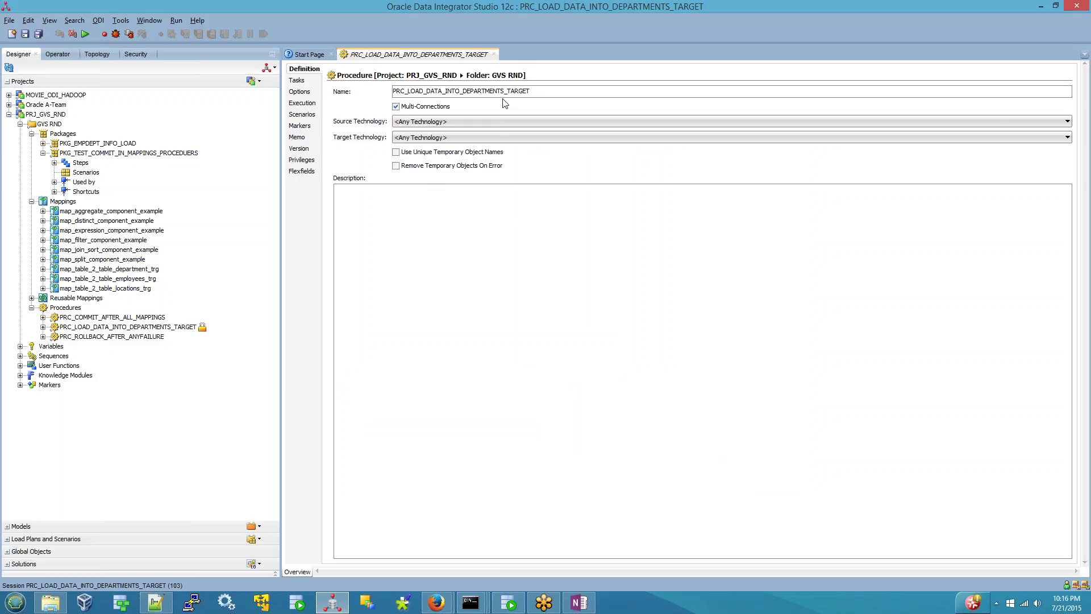
click(295, 82)
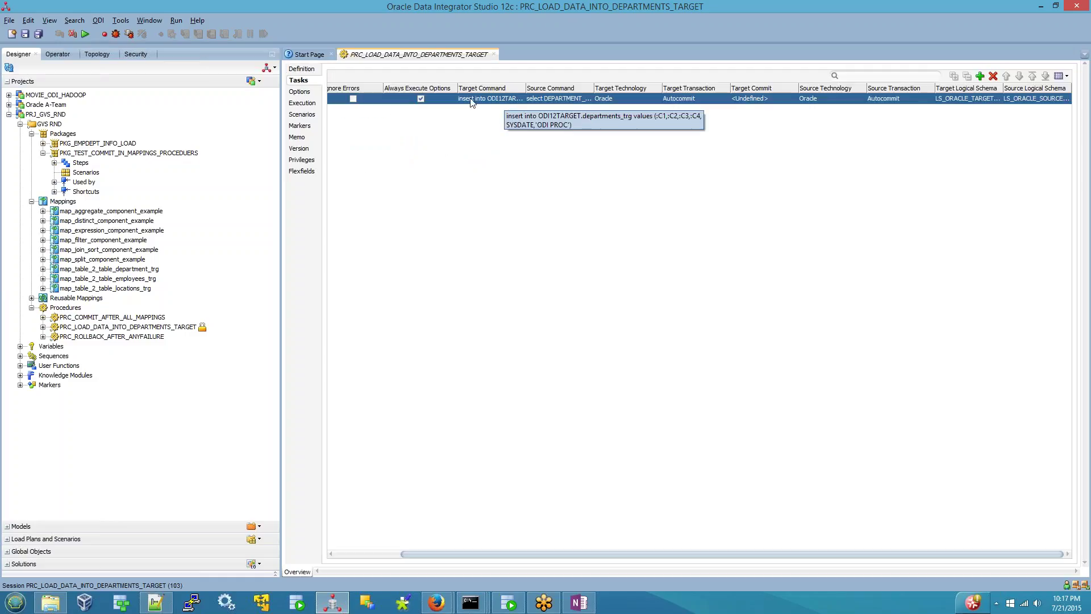
click(295, 70)
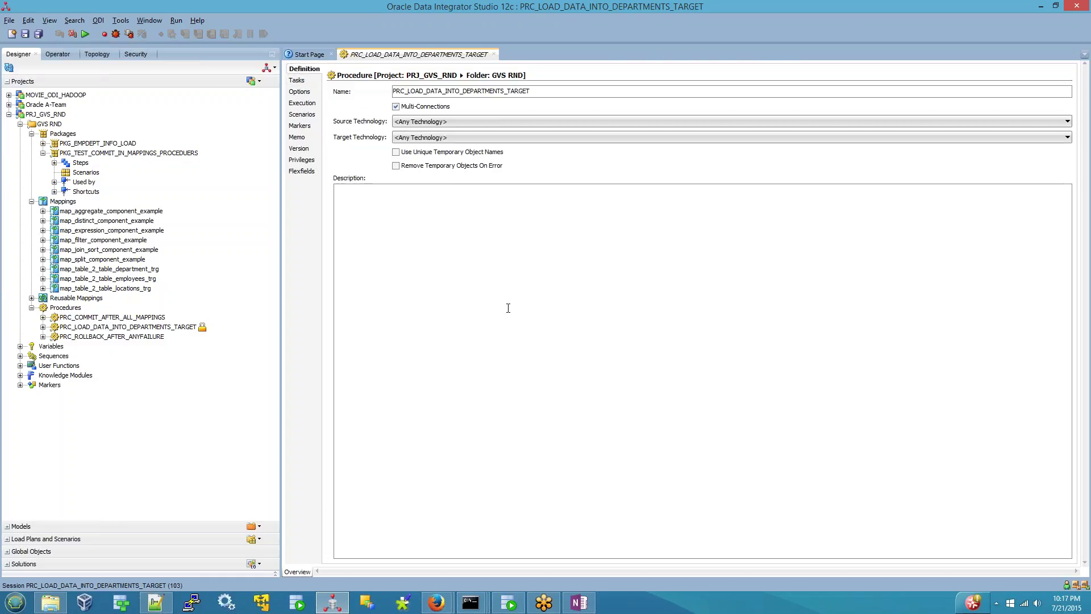
click(394, 105)
click(298, 80)
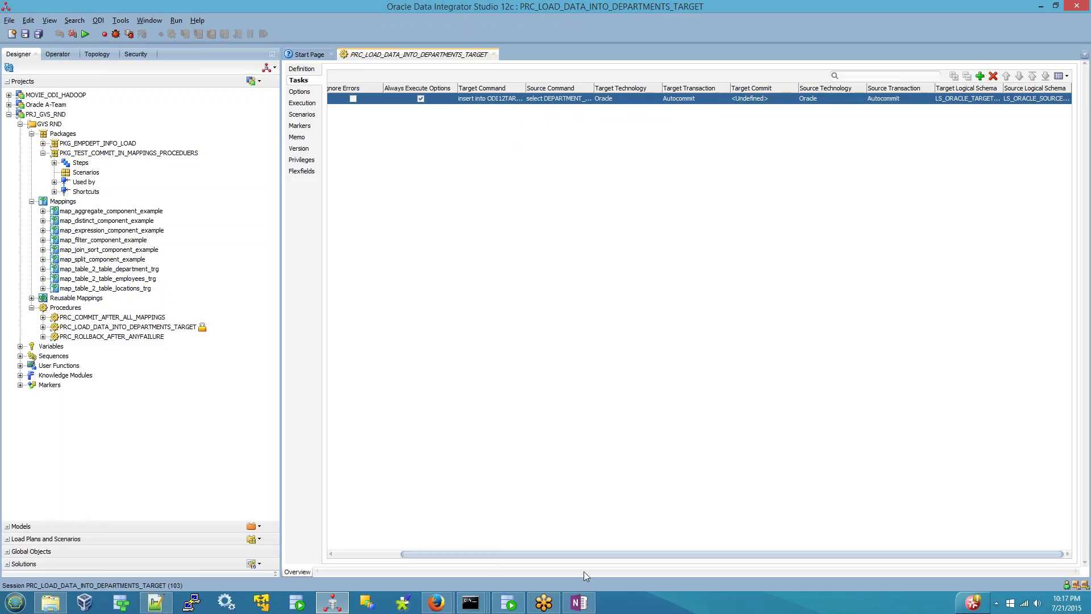
- Save and close the PRC_LOAD_DATA_INTO_DEPARTMENTS_TARGET procedure, then switch to SQL Developer
click(493, 54)
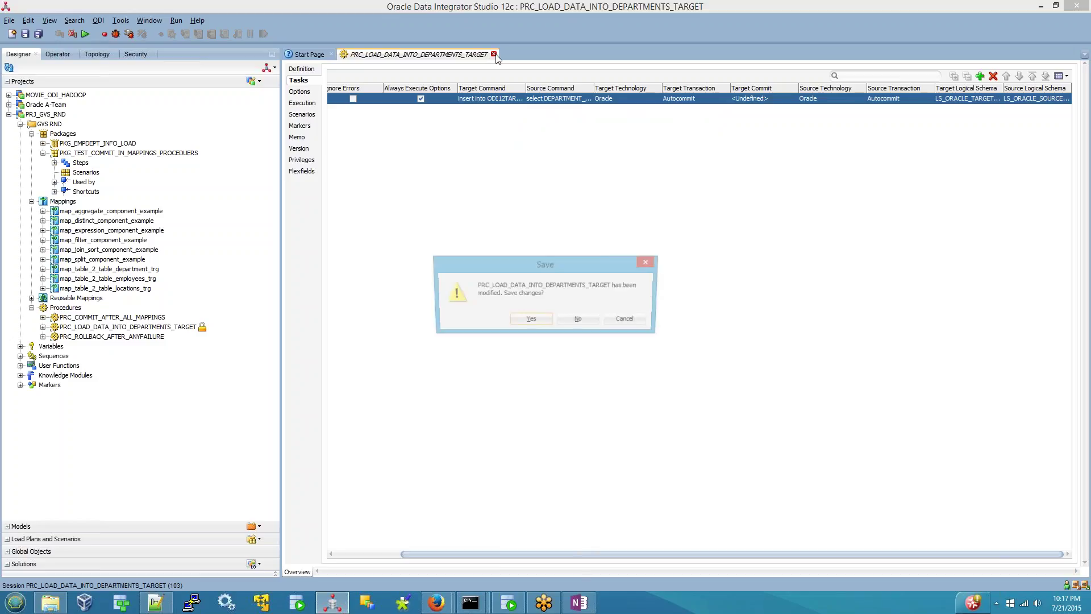
click(538, 318)
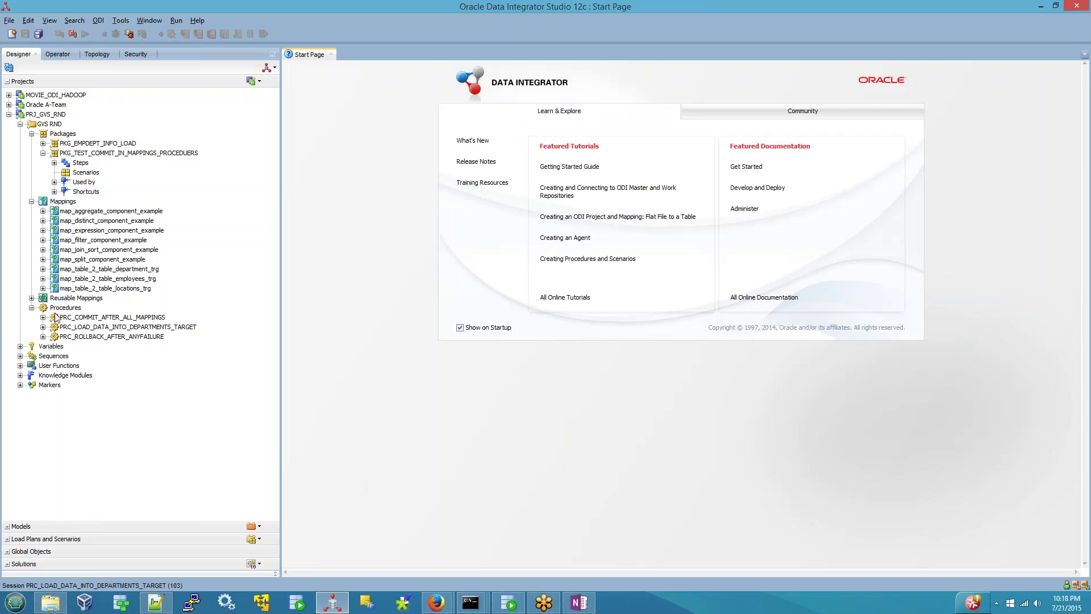
right_click(80, 309)
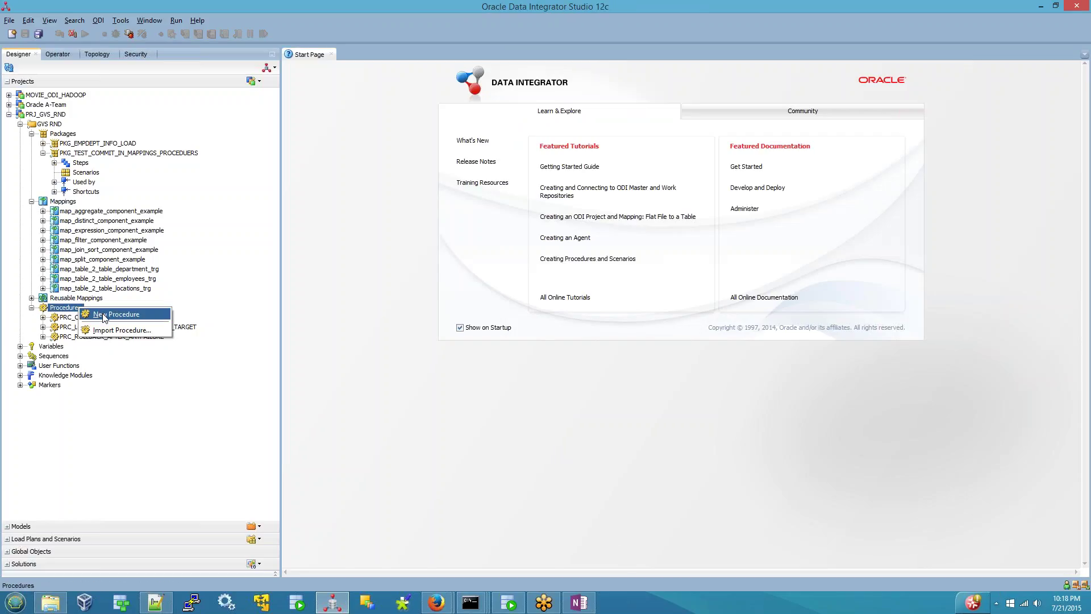
click(332, 602)
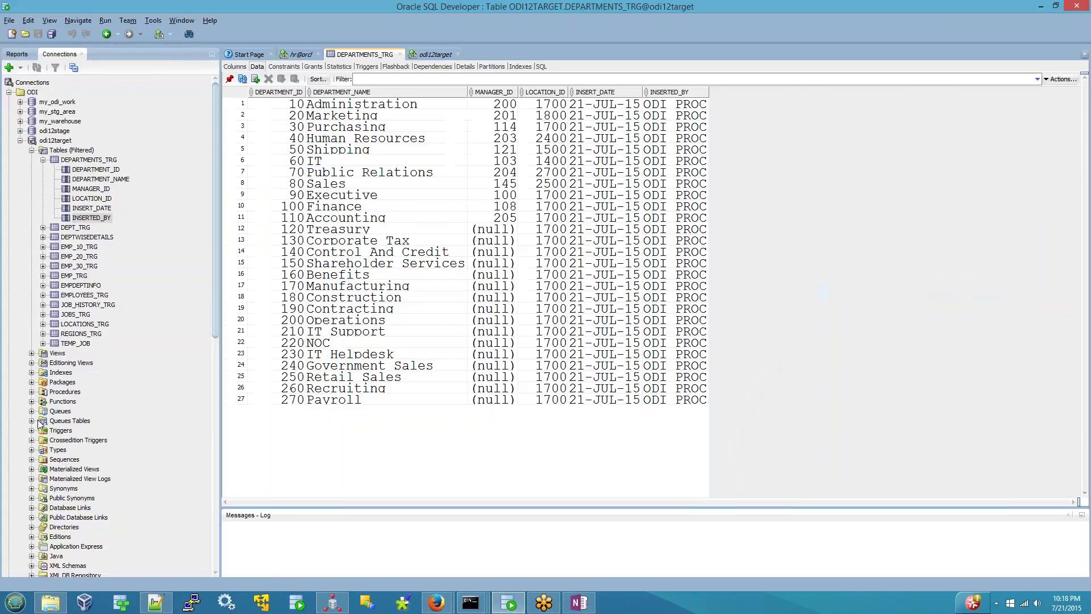
- Open and refresh the EMP_10_TRG table's data in SQL Developer
click(43, 161)
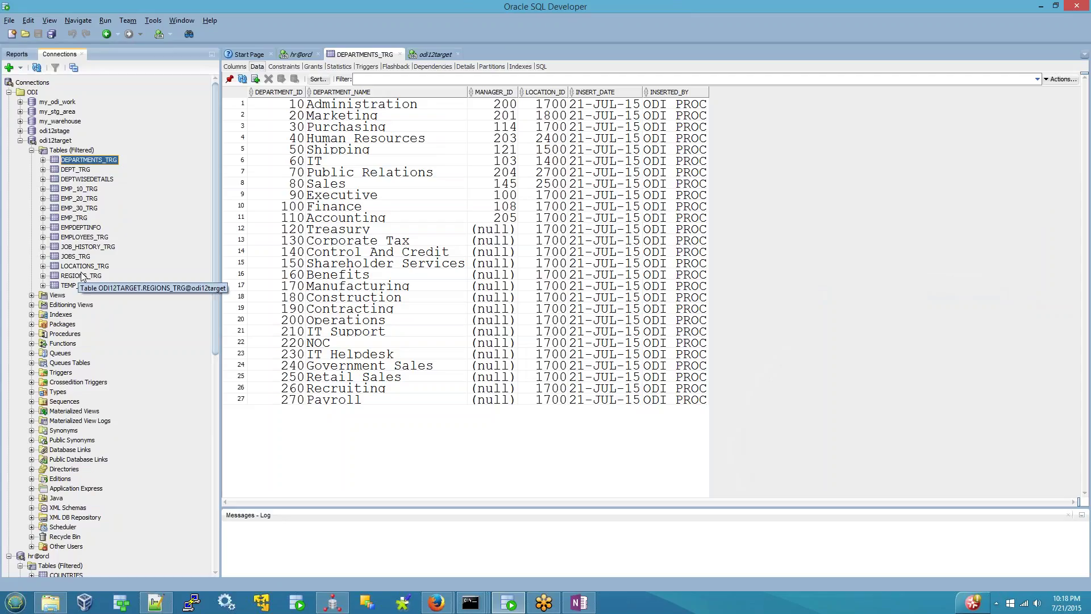
click(86, 190)
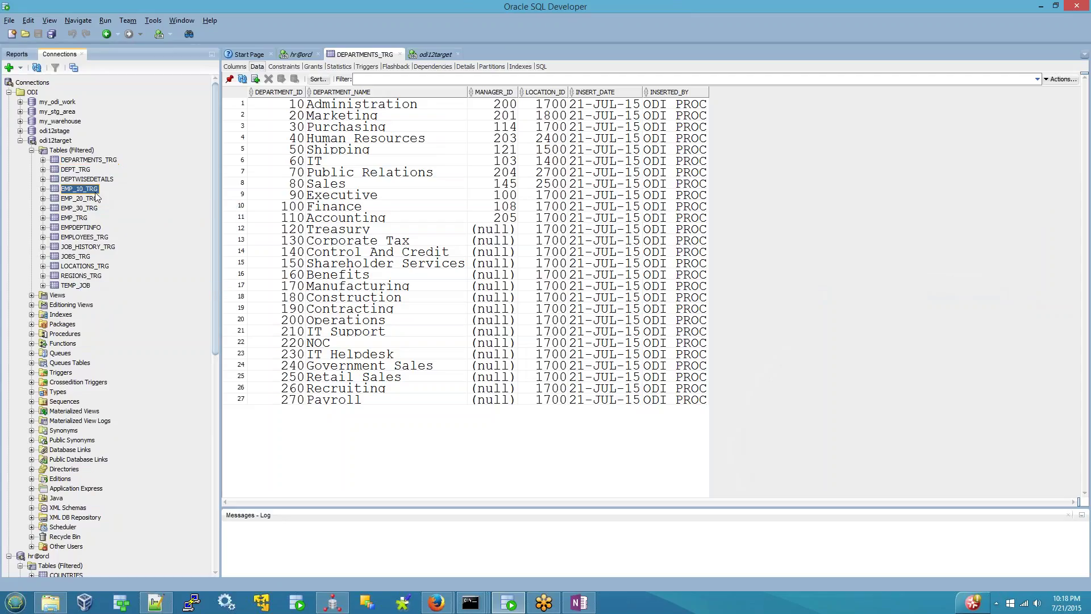
click(243, 80)
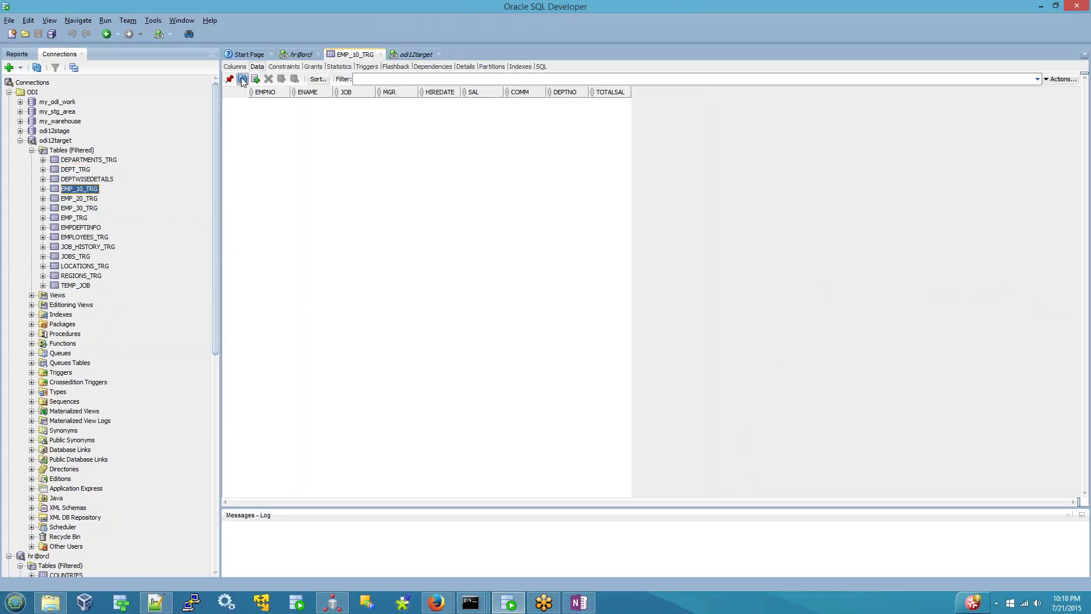
- Open the scott schema's EMP table data and compare its DEPTNO values 30, 20 and 10
click(19, 140)
click(8, 150)
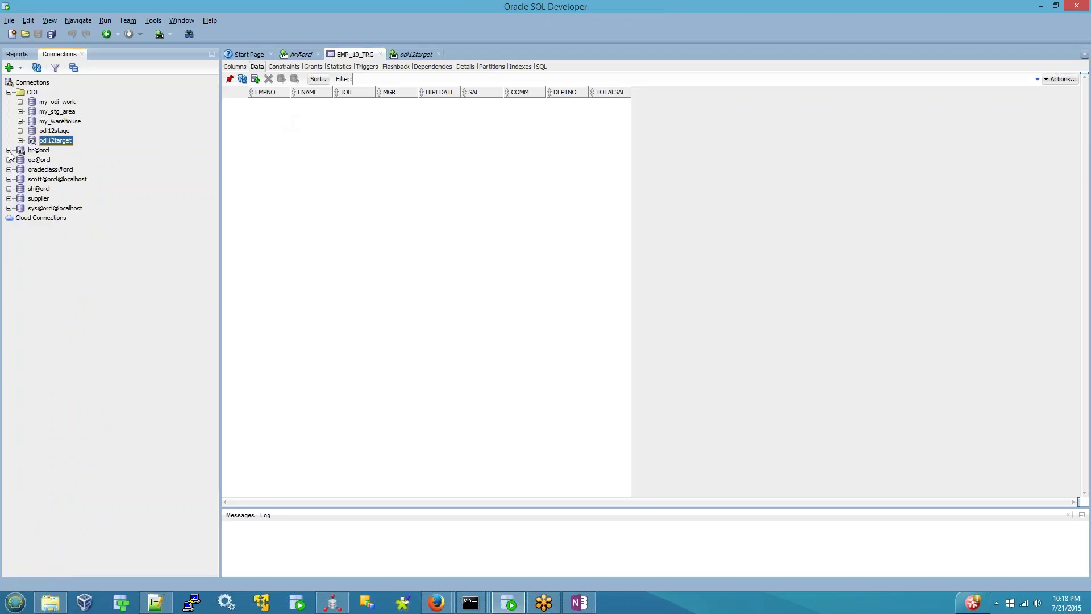
click(8, 179)
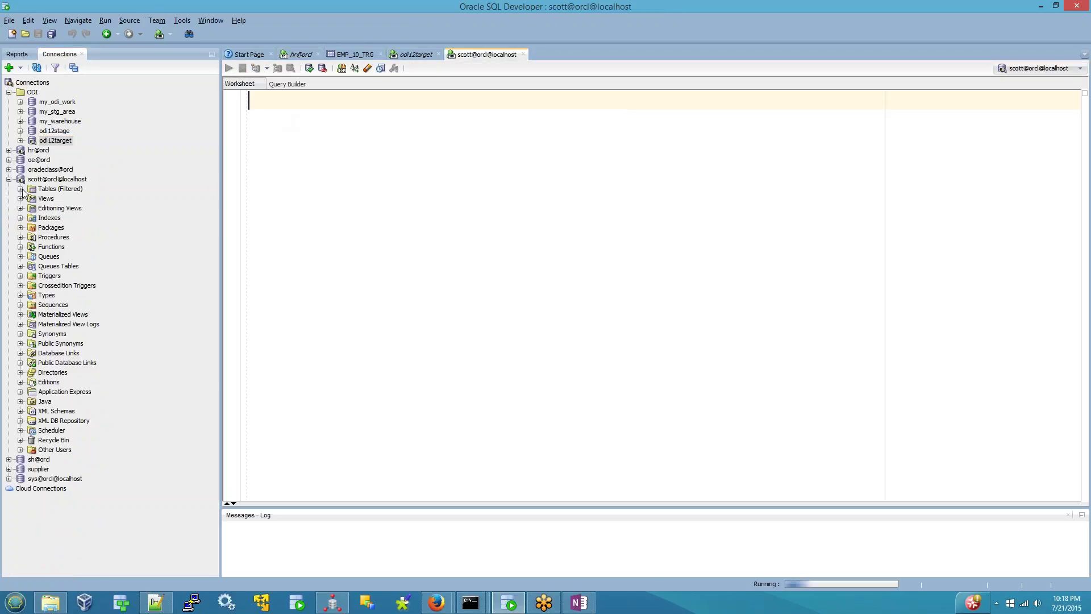
click(20, 188)
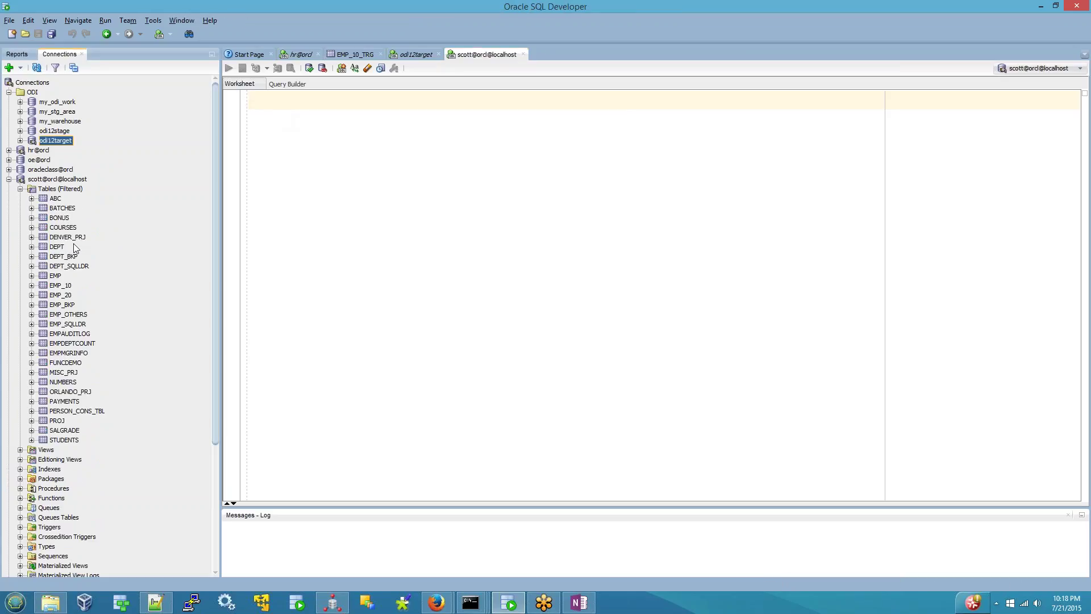
double_click(55, 276)
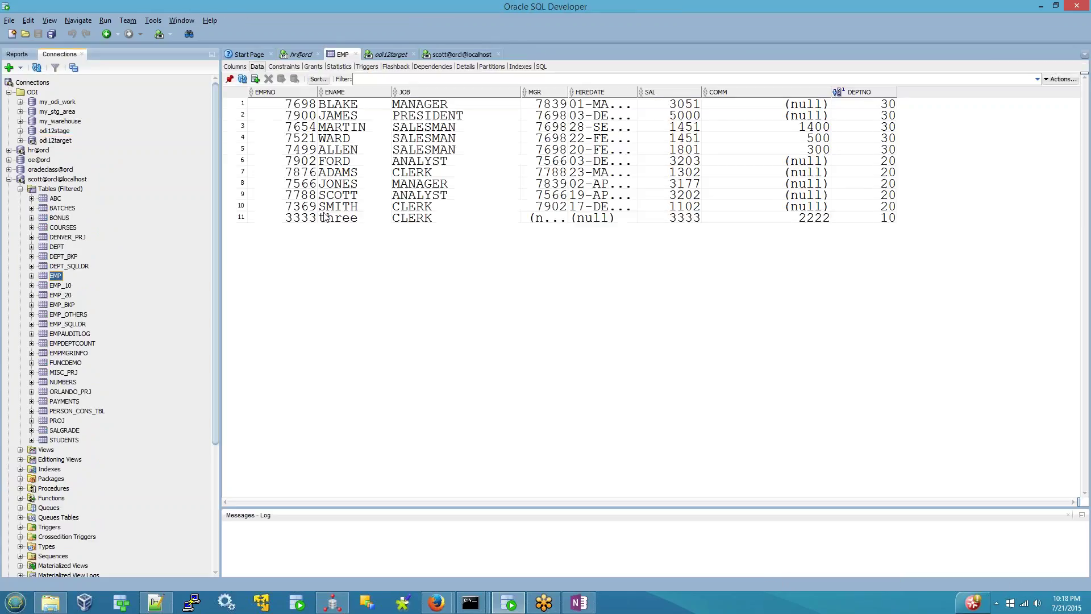
click(882, 108)
click(881, 150)
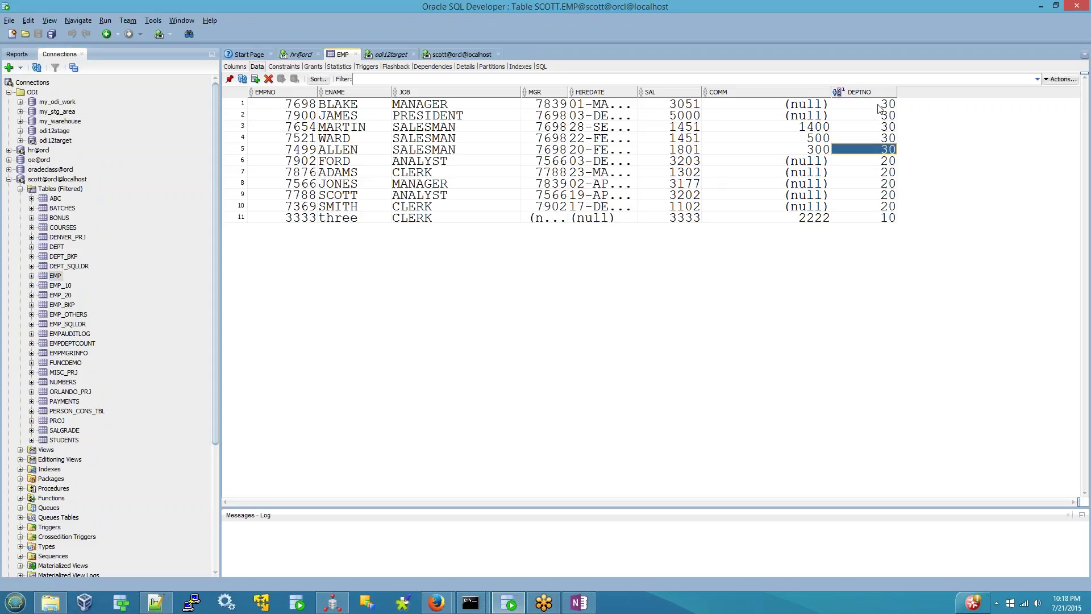
click(881, 108)
click(871, 152)
click(871, 112)
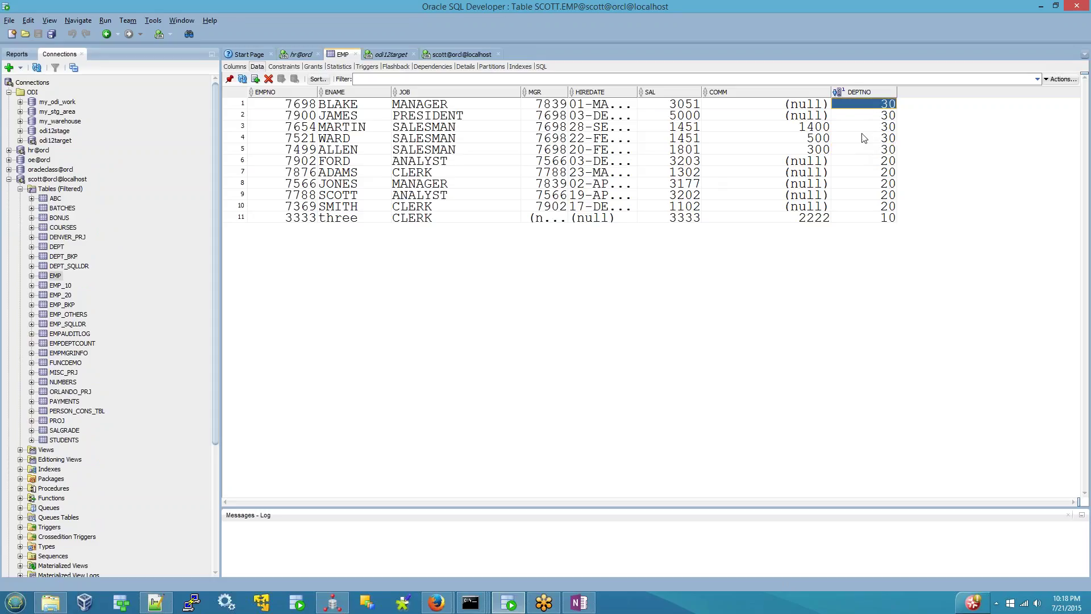
click(863, 149)
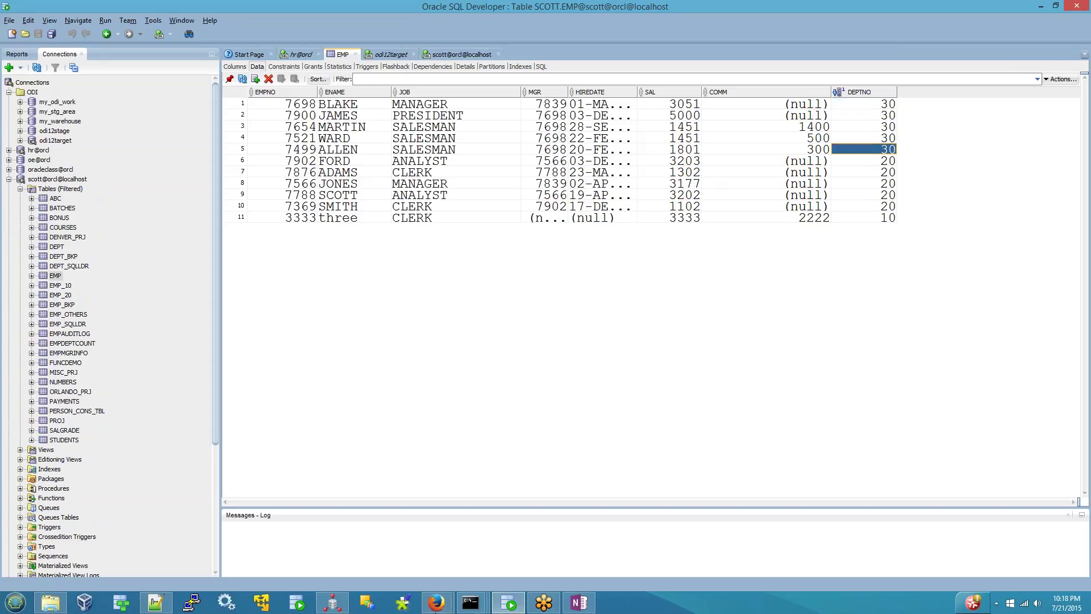
click(330, 605)
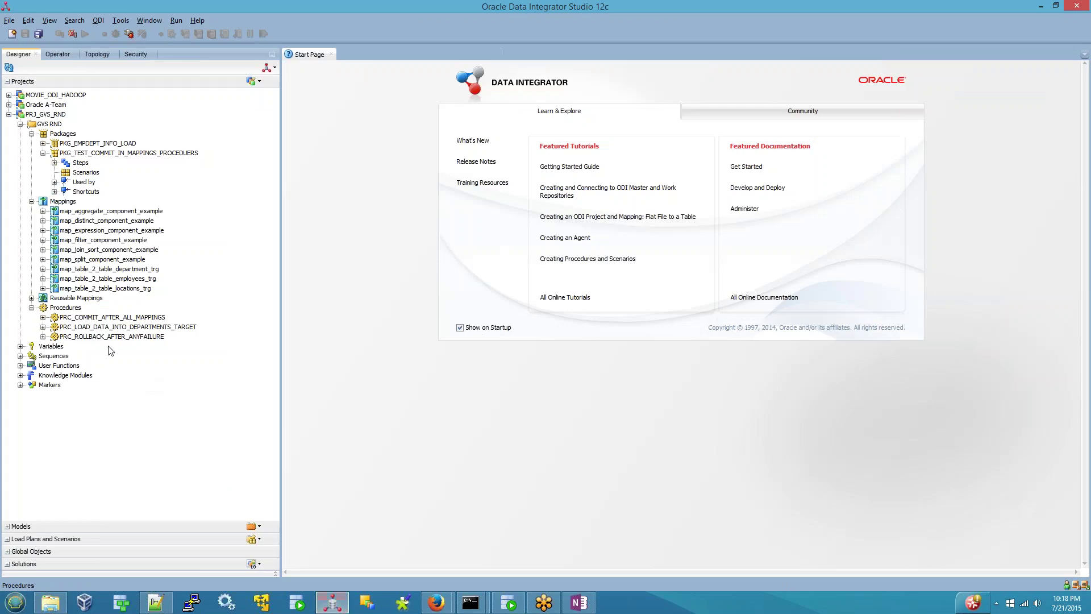
- Create a new procedure under Procedures named PRC_LOAD_DATA_BETWEEN_SRC_TRG_OPTIONS
right_click(77, 311)
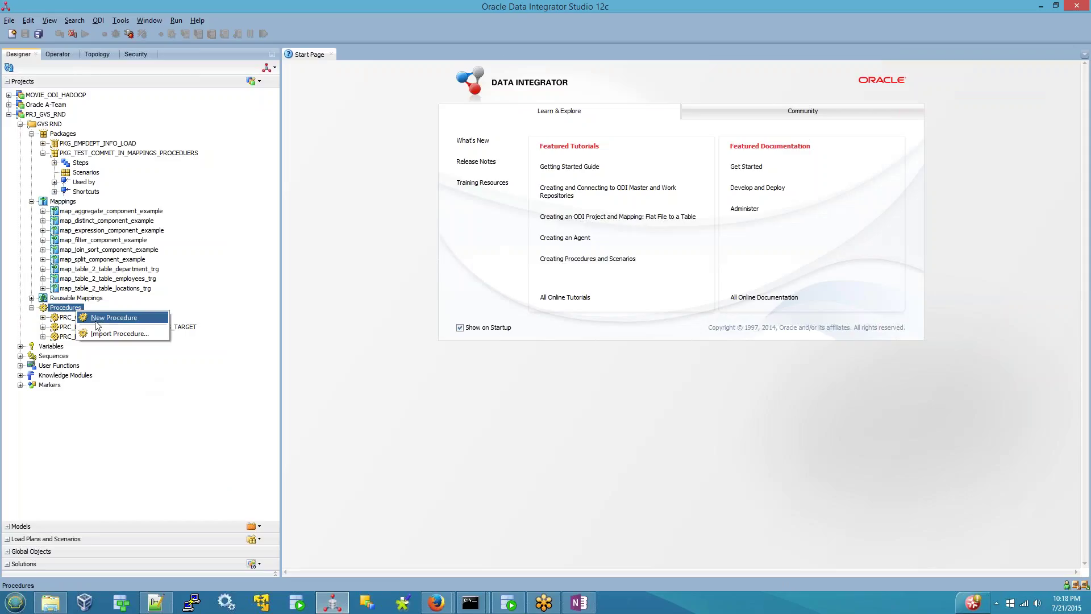
click(105, 318)
text(prc_)
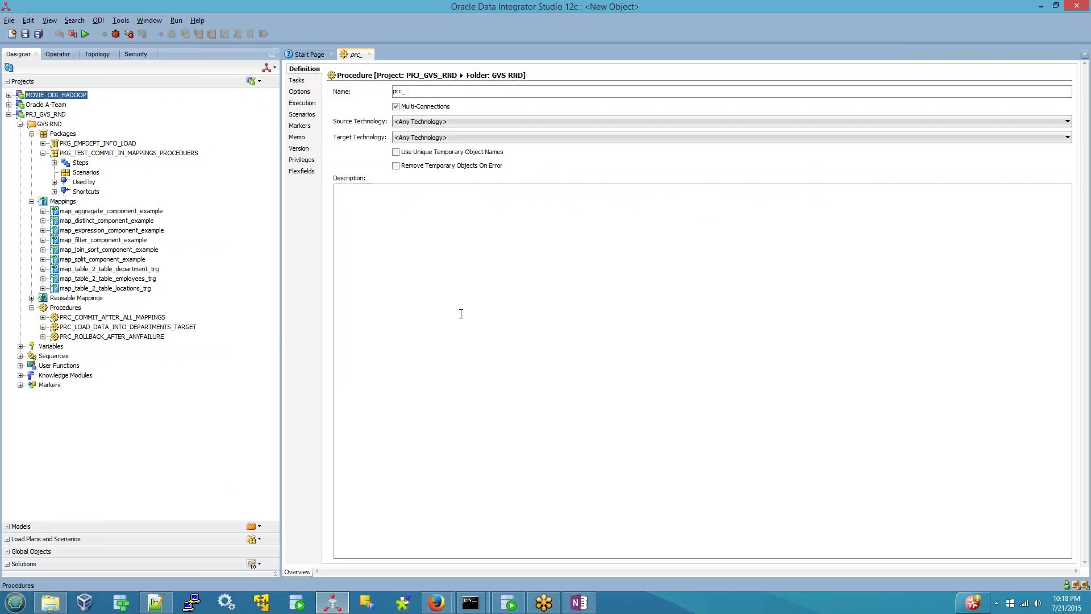
key(BackSpace)
key(BackSpace)
key(BackSpace)
key(BackSpace)
text(PRC_LOAD_DA)
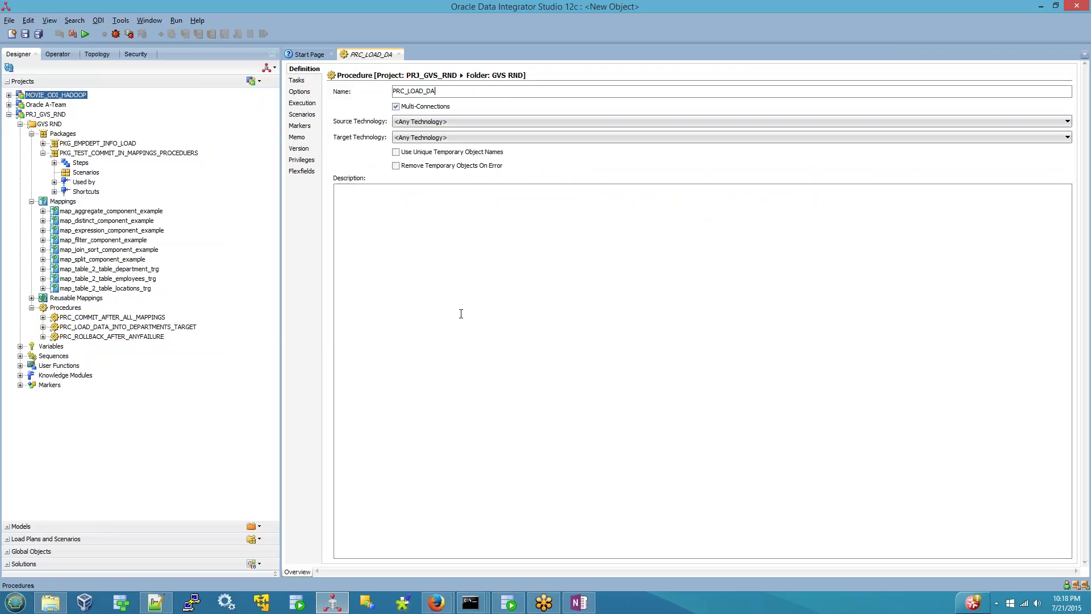
text(TA_BETWEEN_SR)
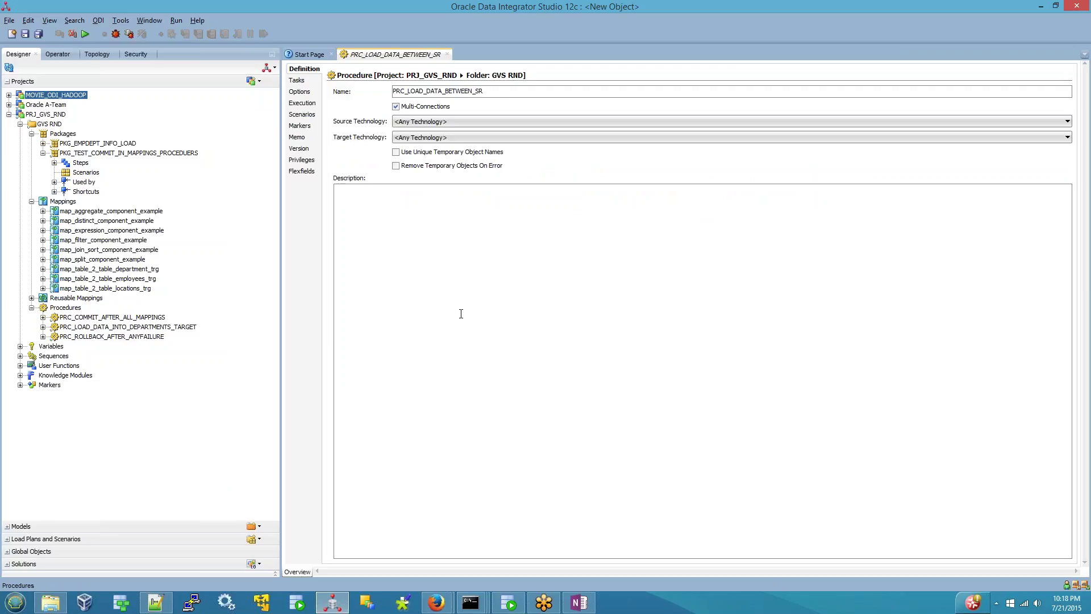
text(C_TRG_OPTIONS)
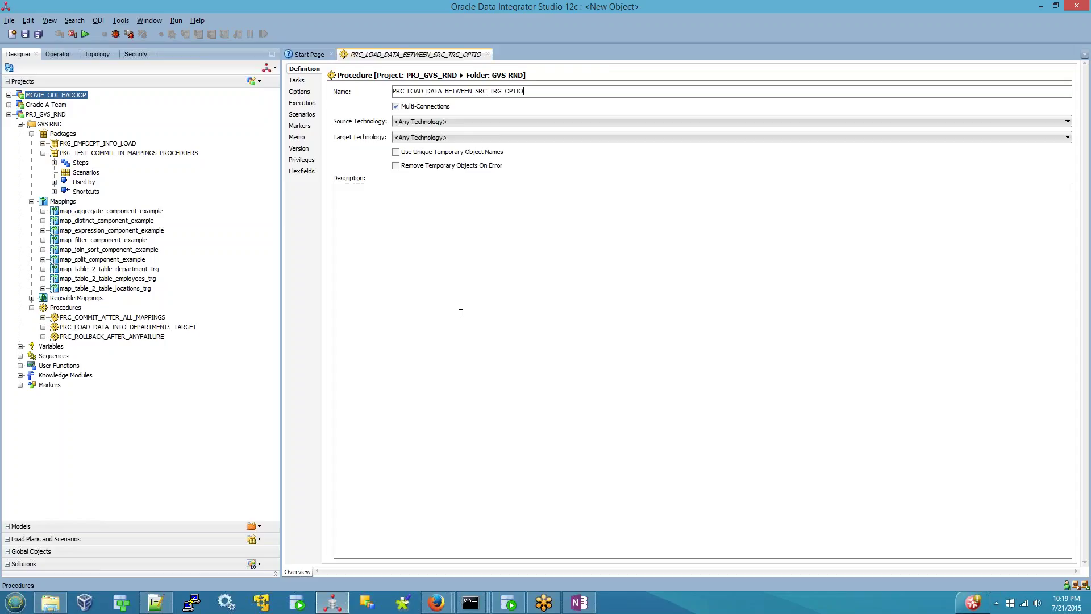
- Add a new procedure option named PDEPTNO
click(301, 93)
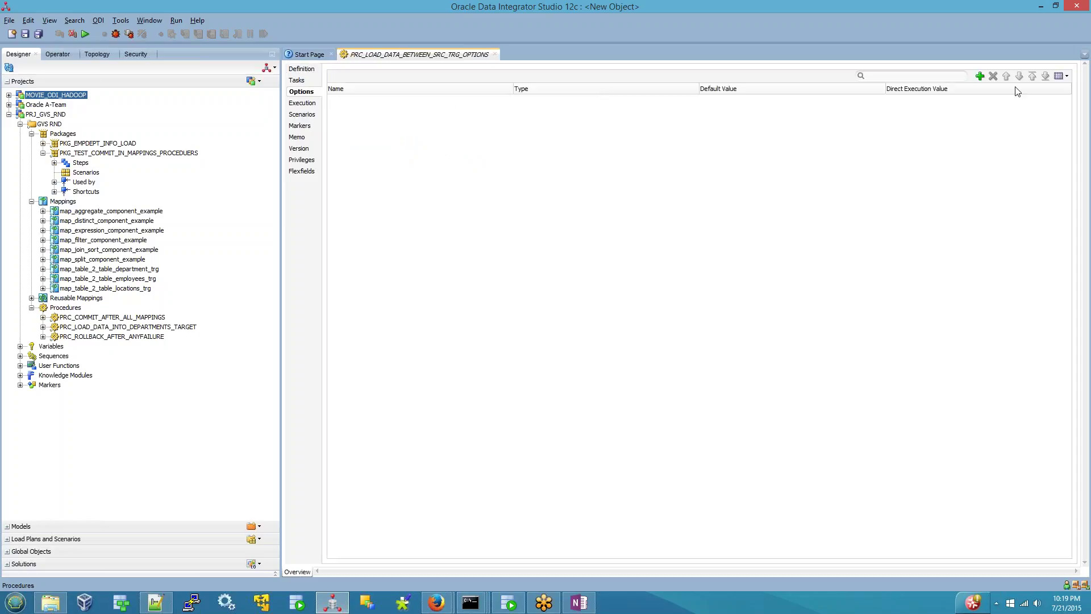
click(980, 76)
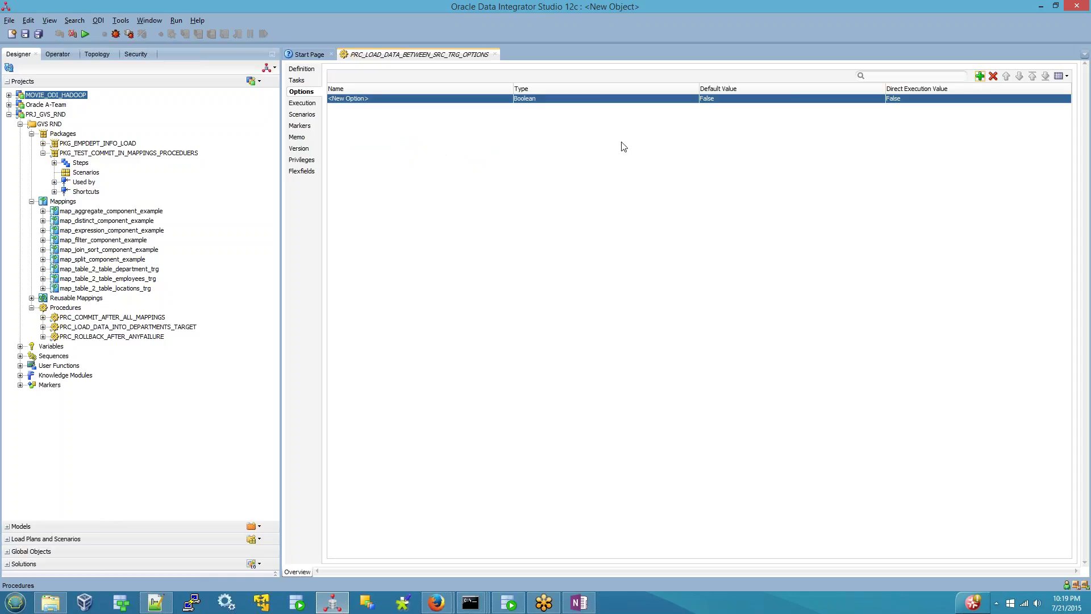
double_click(396, 100)
key(ctrl+a)
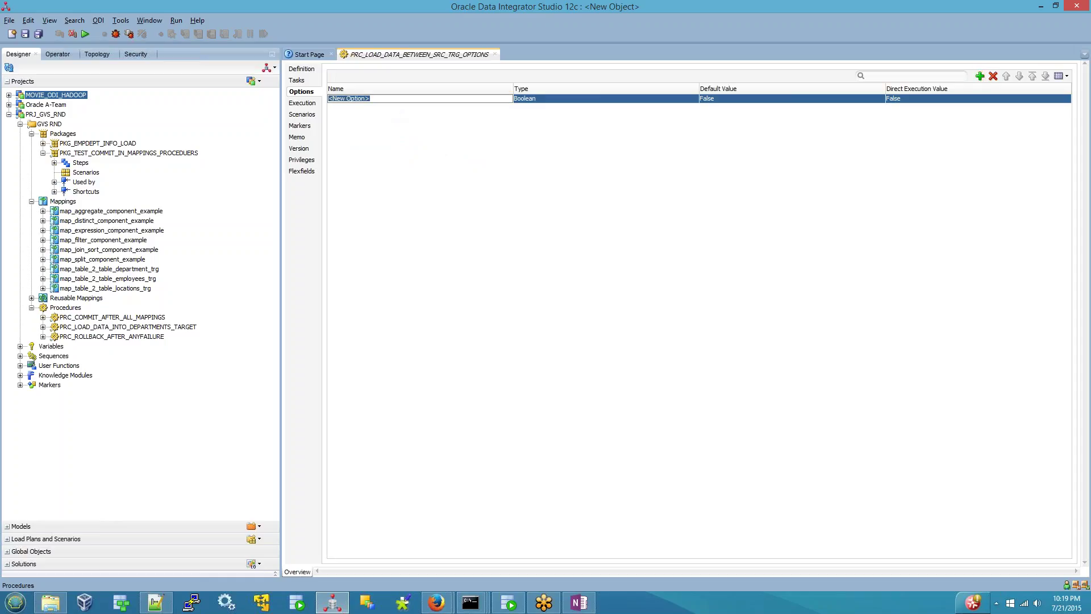
text(PDEPTNO)
- Set the PDEPTNO option's type to Value with a default value of 30
click(571, 101)
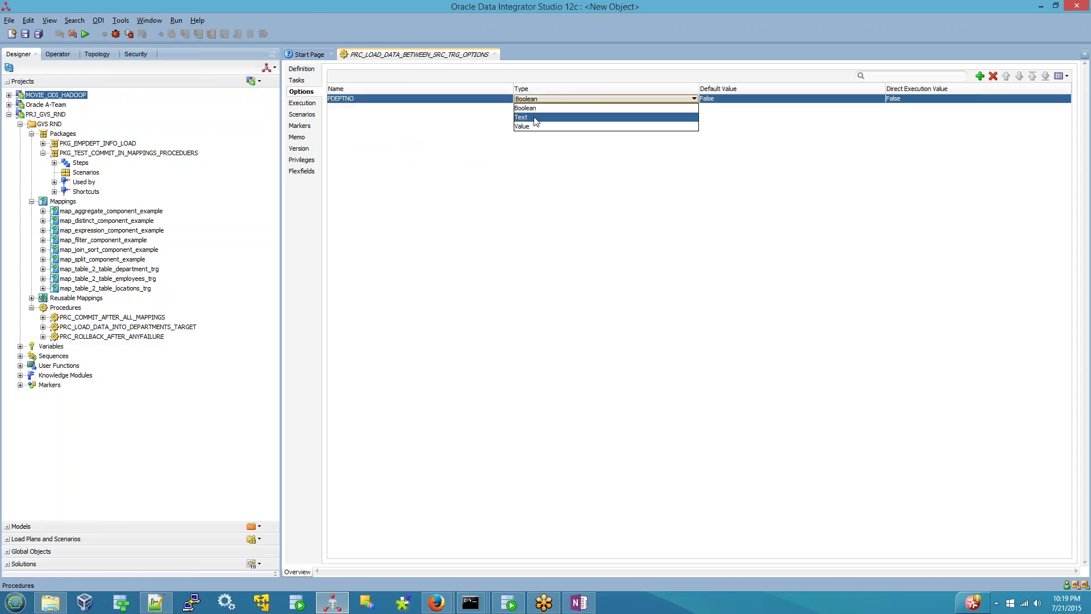
click(535, 126)
click(710, 101)
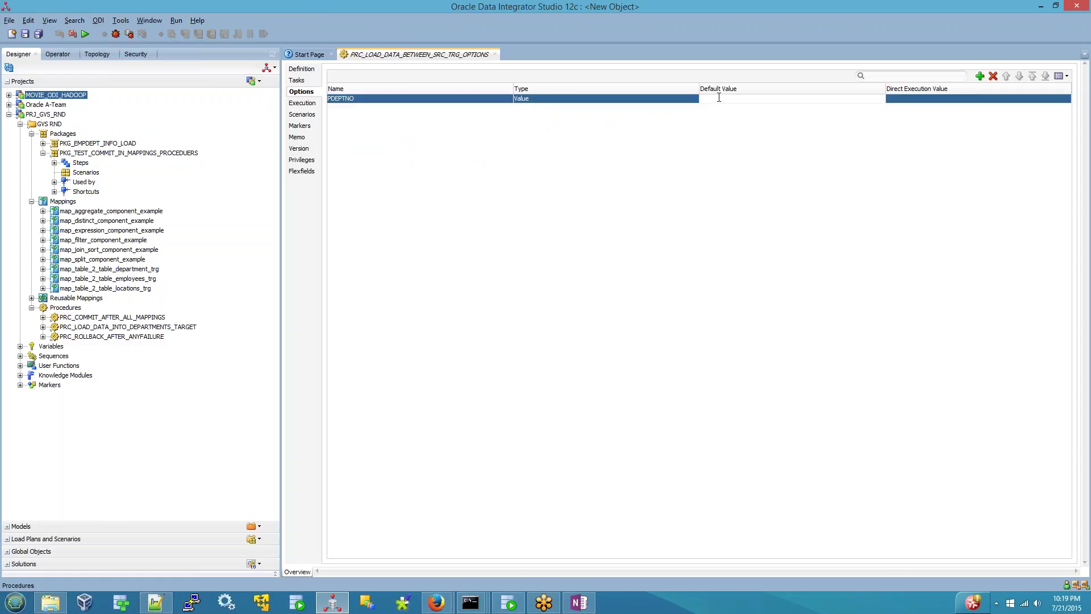
text(10)
key(BackSpace)
key(BackSpace)
text(3)
click(348, 99)
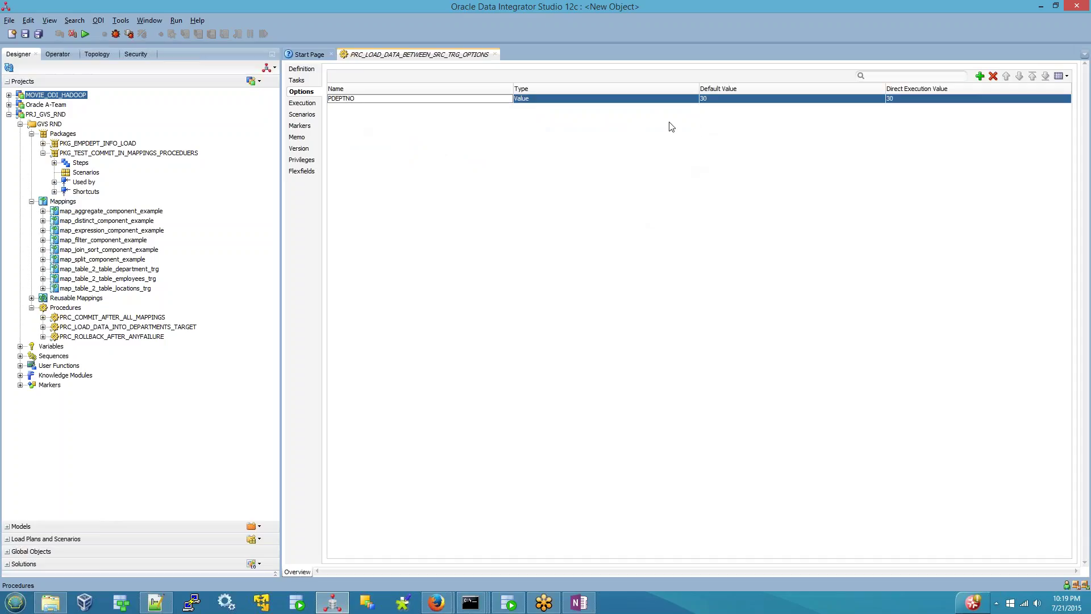
click(971, 101)
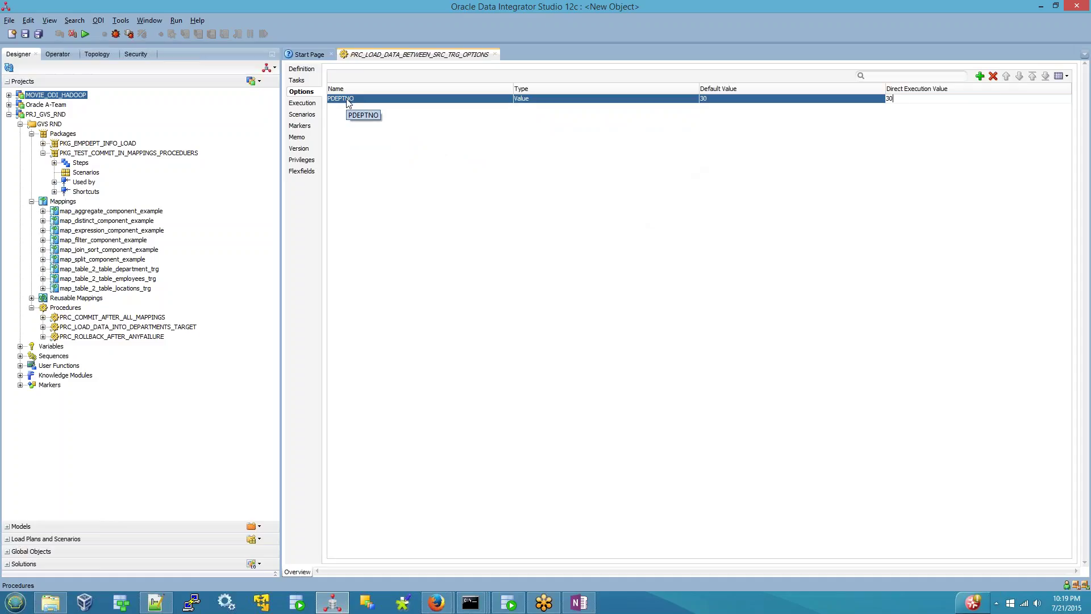
click(297, 80)
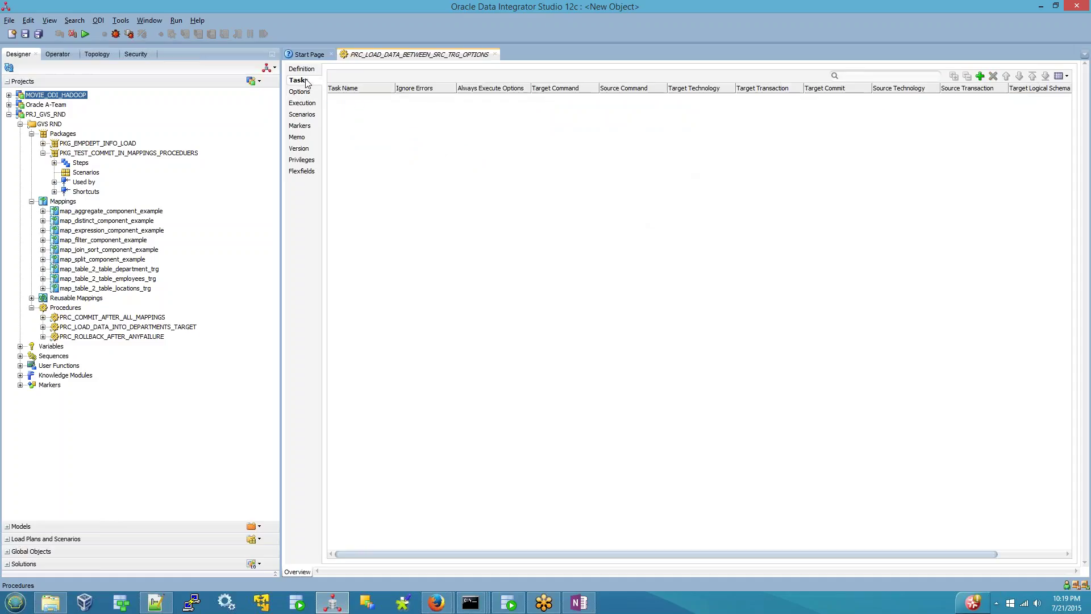
- Add a new task named LOAD EMP_10 to the procedure
click(980, 76)
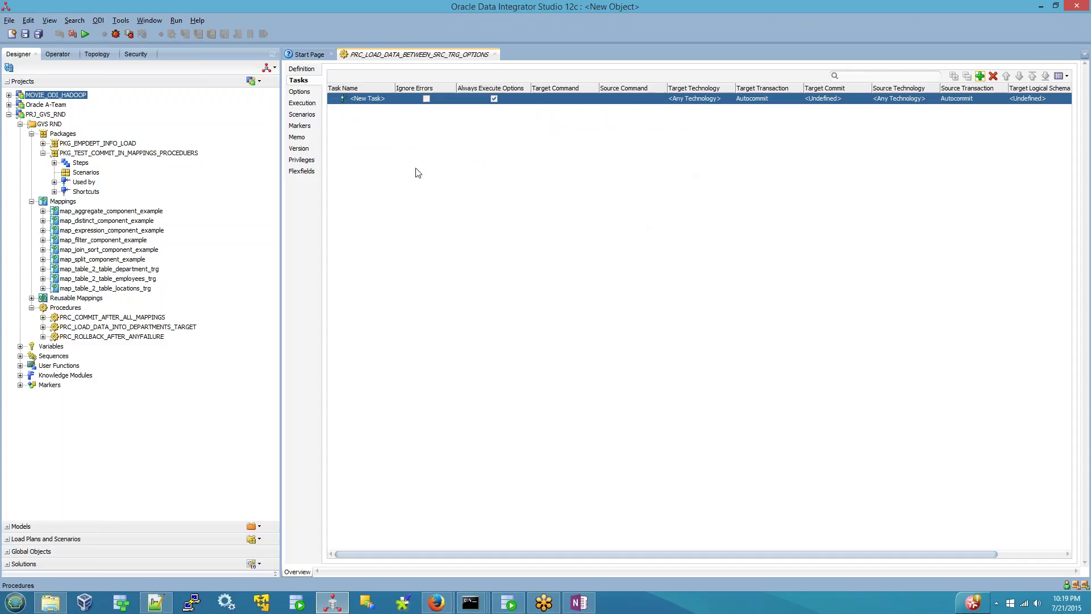
click(387, 99)
key(BackSpace)
key(BackSpace)
key(BackSpace)
key(BackSpace)
key(BackSpace)
key(BackSpace)
key(BackSpace)
key(BackSpace)
key(BackSpace)
text(LOAD EMP_10)
- Set the task's source and target technologies to Oracle
click(883, 100)
scroll(908, 147, down, 1)
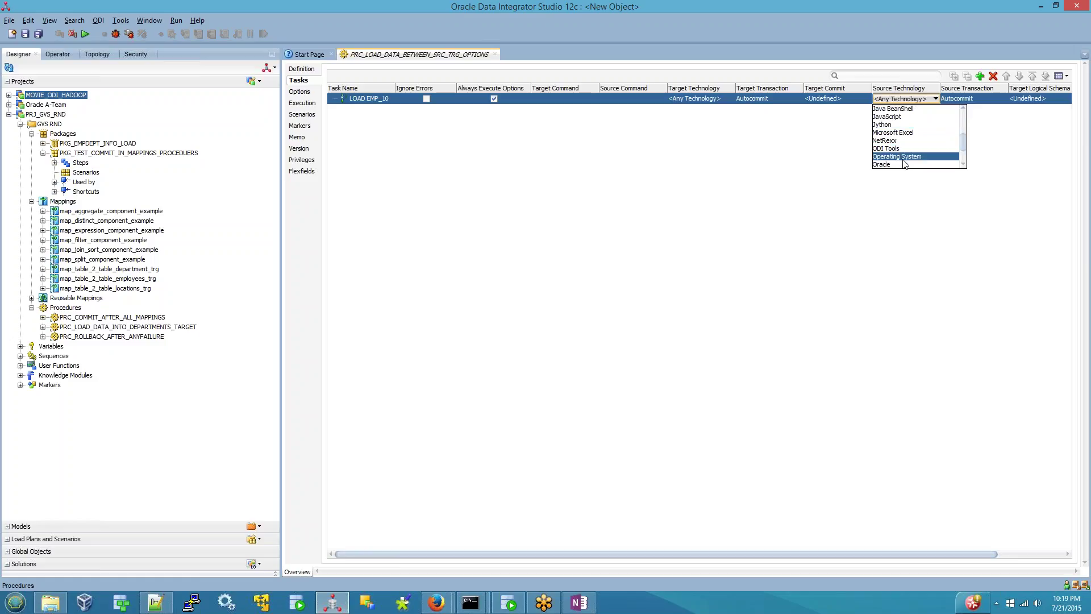
click(905, 165)
click(1028, 99)
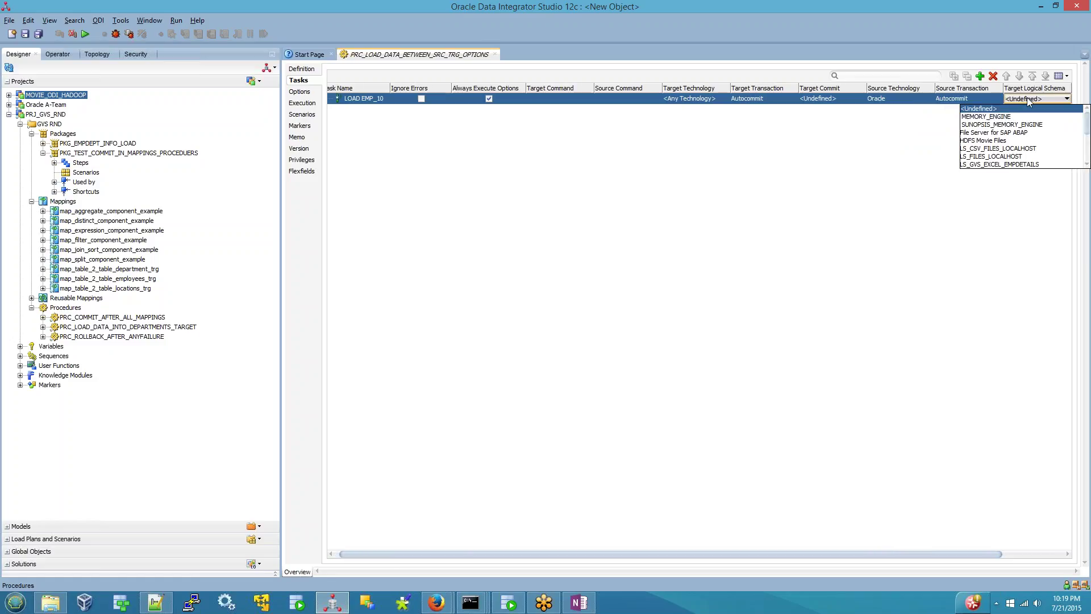
click(822, 104)
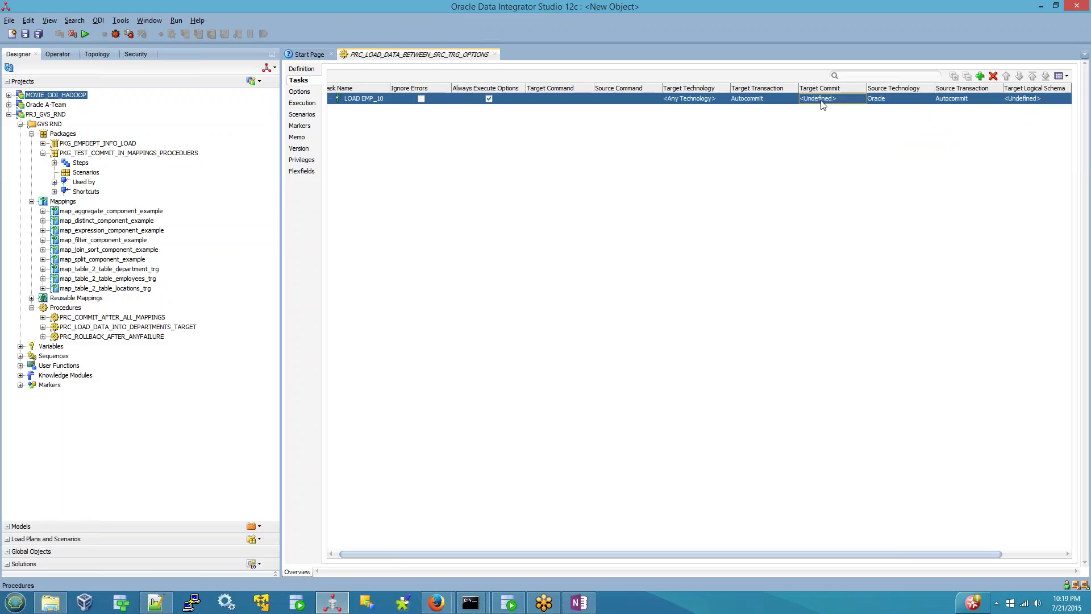
click(772, 98)
click(774, 100)
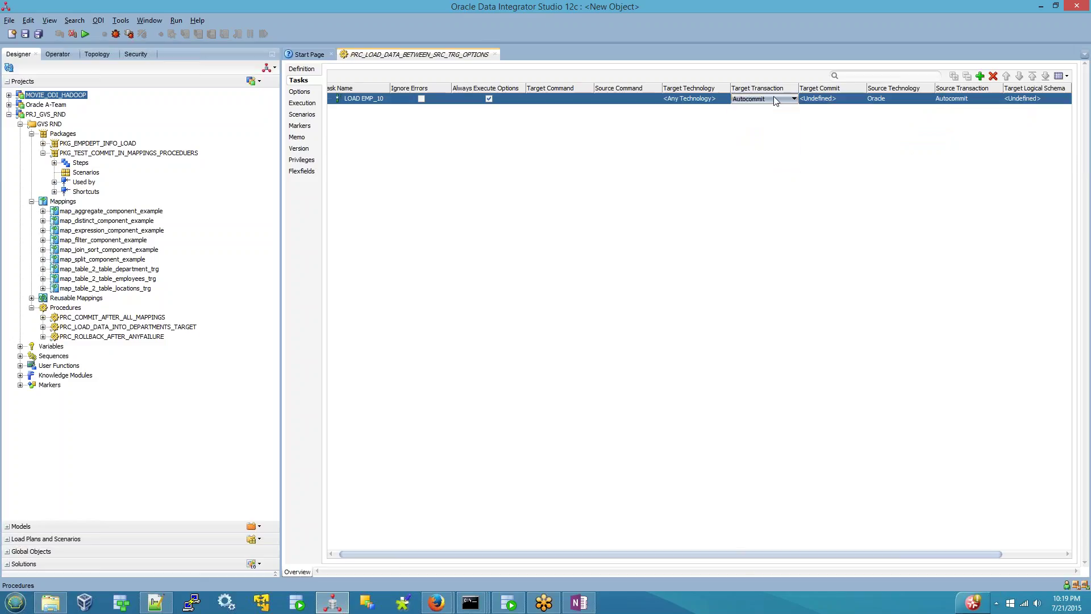
click(714, 100)
scroll(697, 157, down, 3)
scroll(697, 158, down, 2)
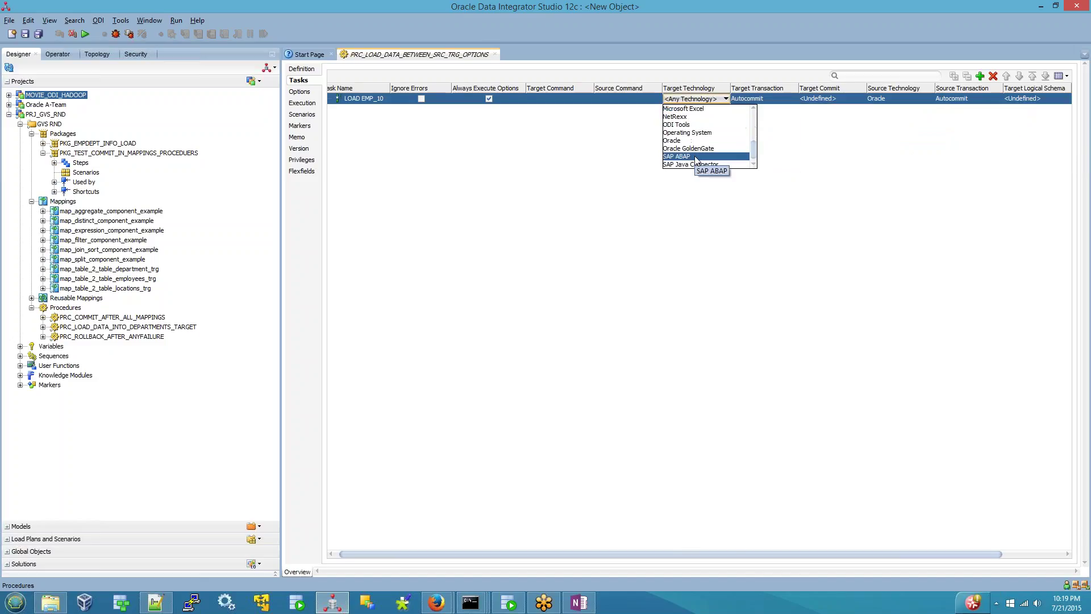
click(690, 144)
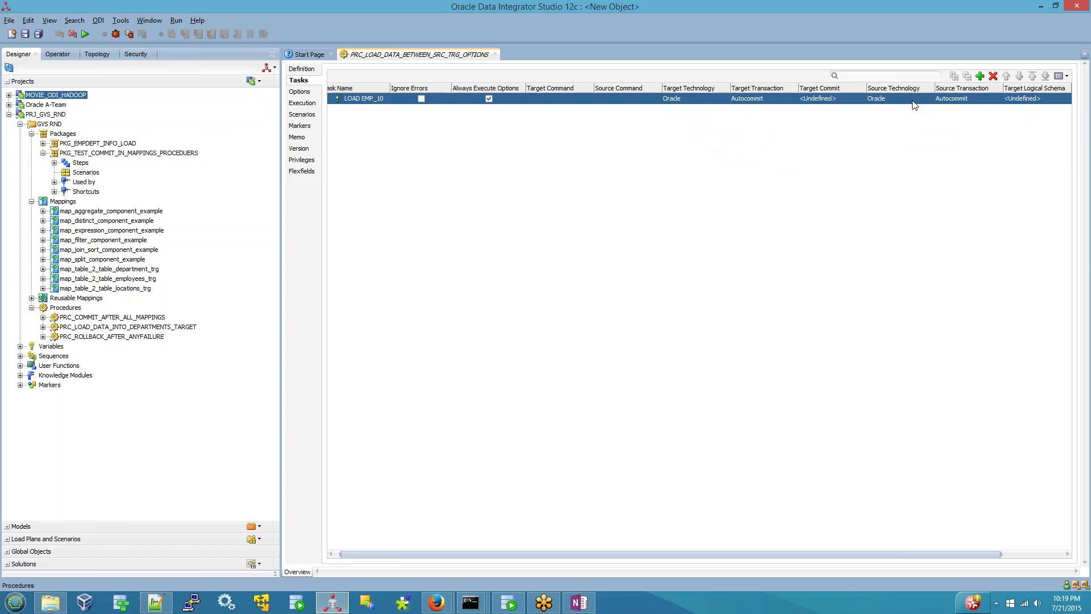
- Set the target logical schema to LS_ORACLE_TARGET_LOCAL_ODI12TARGET and choose the source logical schema
click(1030, 101)
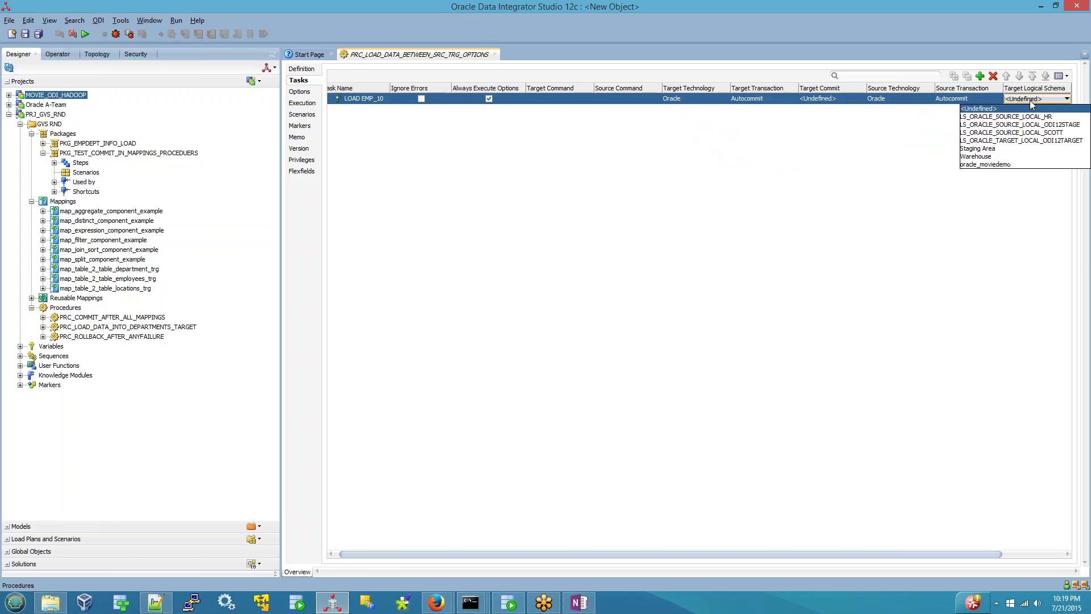
click(1047, 144)
drag(969, 554, 1031, 554)
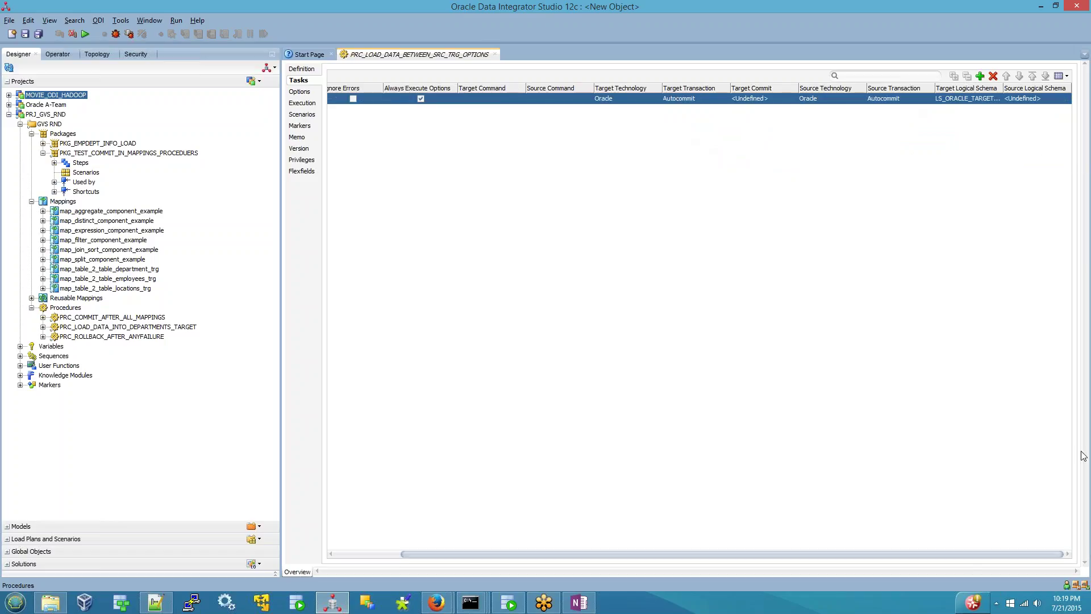
click(1037, 101)
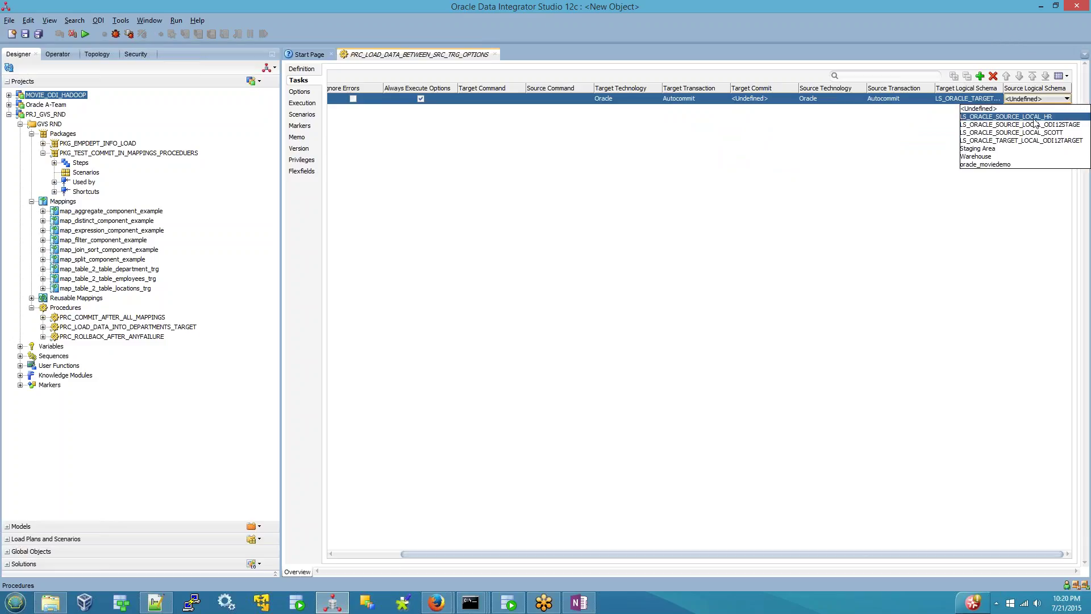
key(Escape)
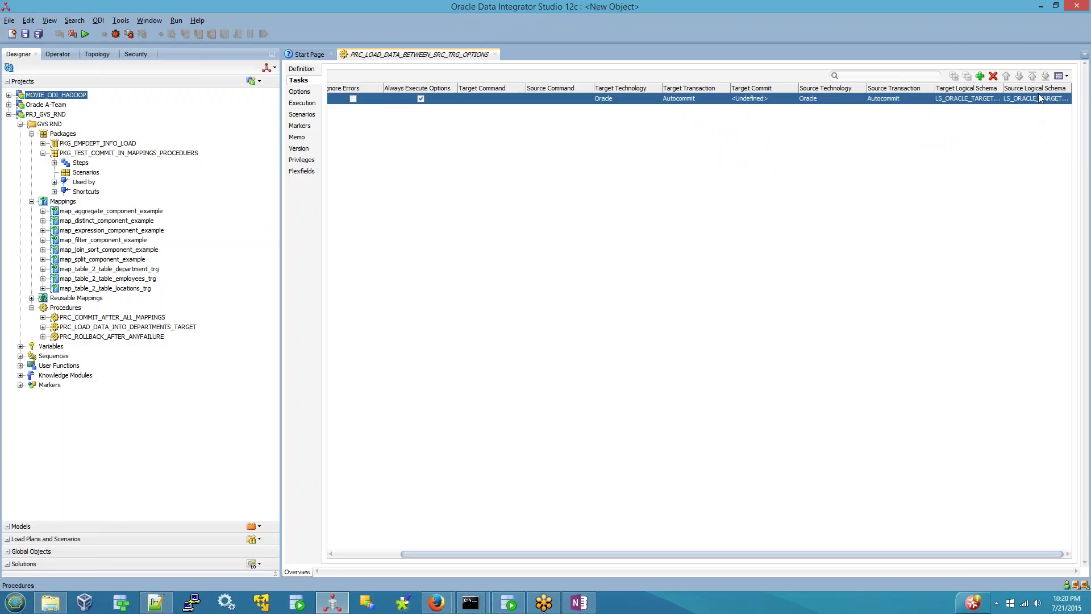
click(1039, 100)
click(1037, 132)
- Start the source command with SELECT and copy the EMP column names from SQL Developer
click(560, 99)
click(588, 98)
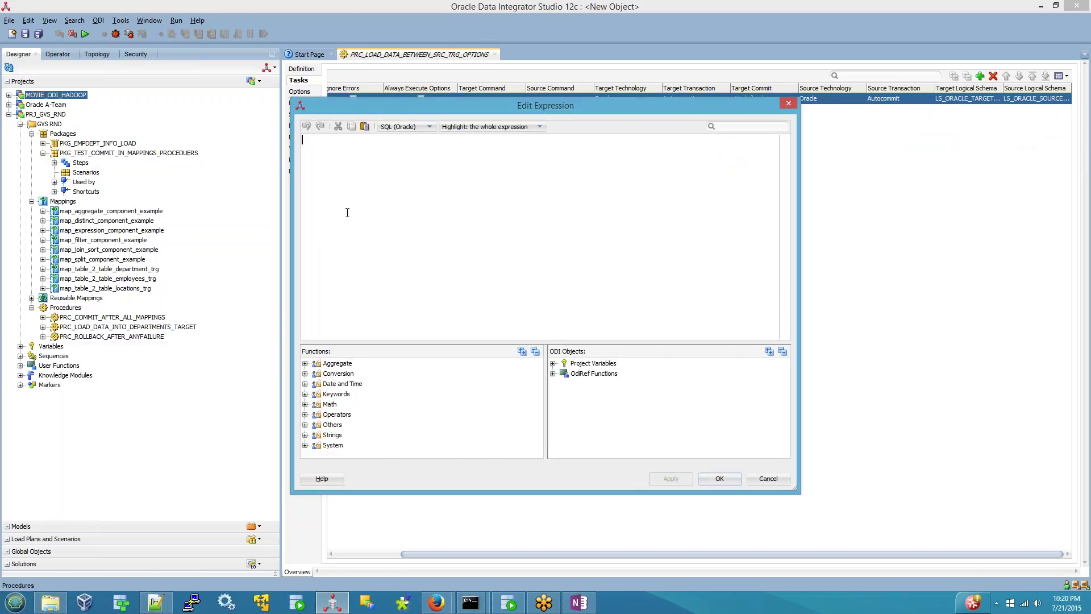
text(SELECT)
click(509, 602)
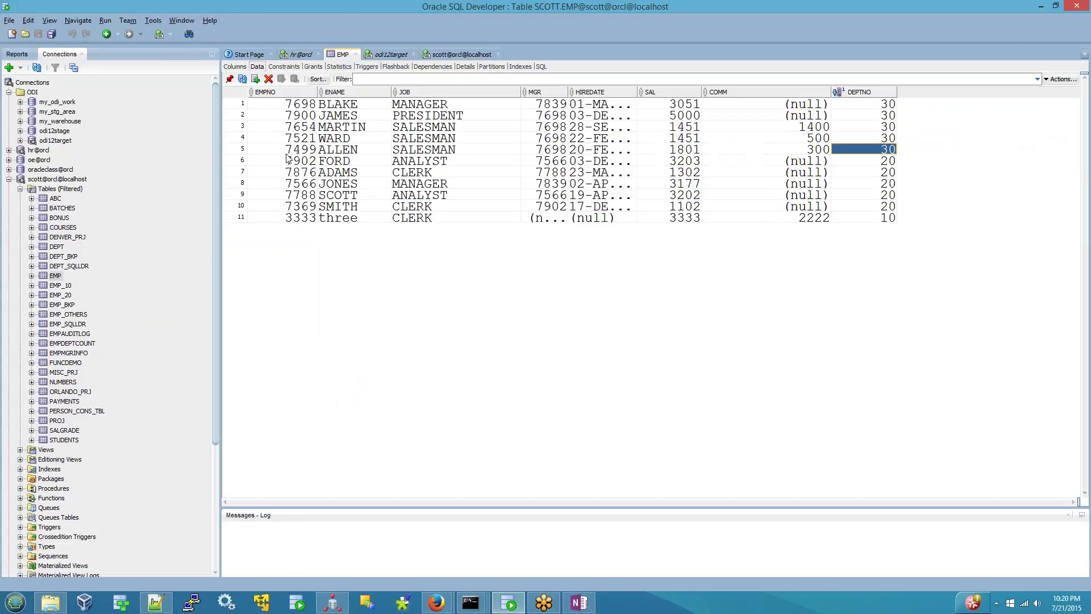
click(242, 67)
click(278, 106)
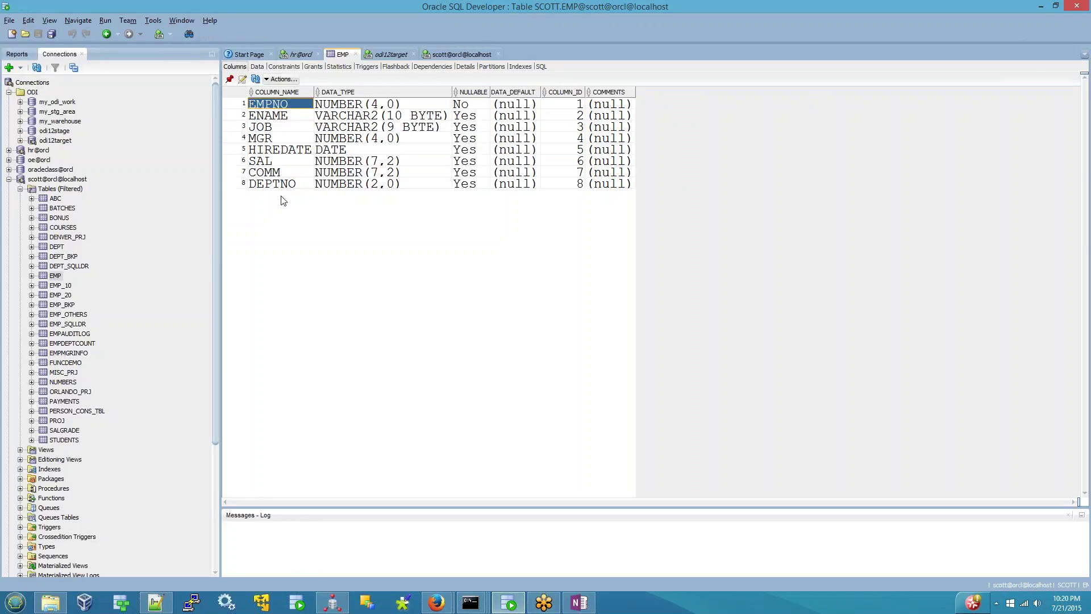
shift+click(286, 184)
key(ctrl+c)
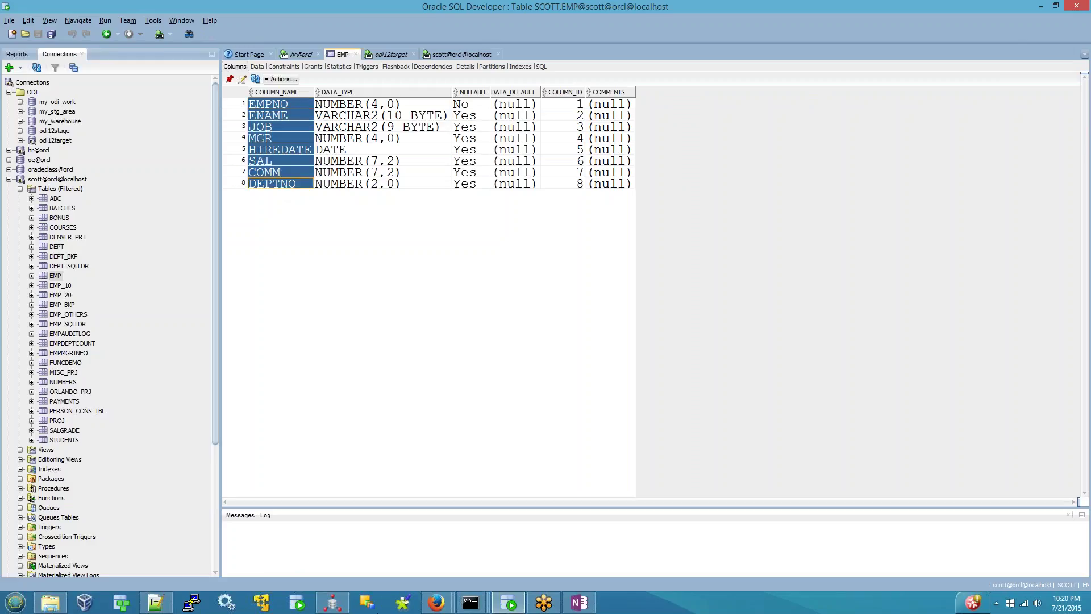
click(332, 603)
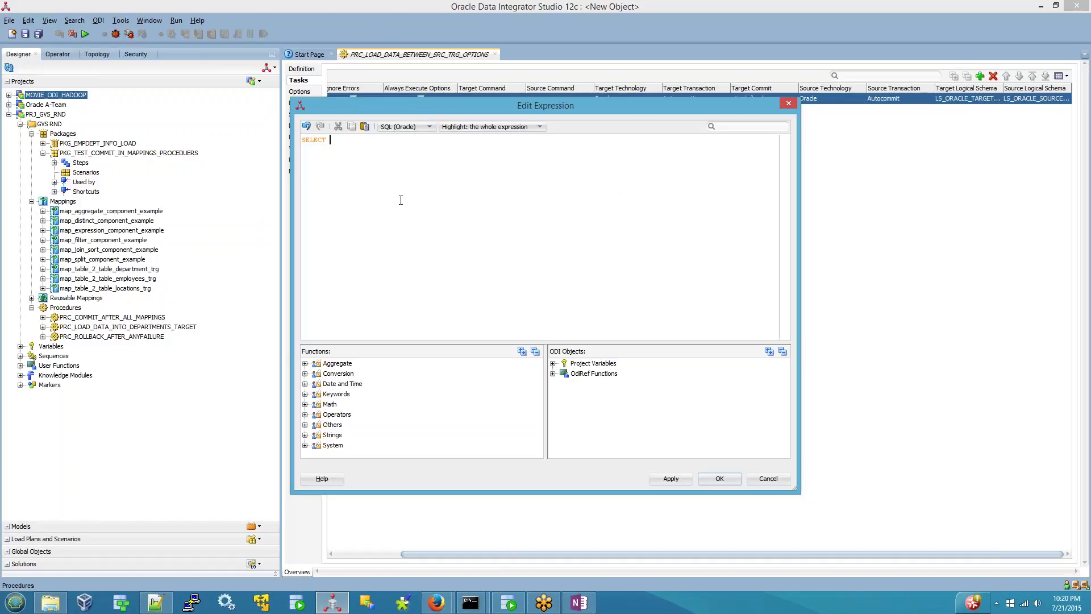
- Paste the EMP columns after SELECT, alias them C1–C8, and add FROM SCOTT.EMP WHERE DEPTNO=
key(ctrl+v)
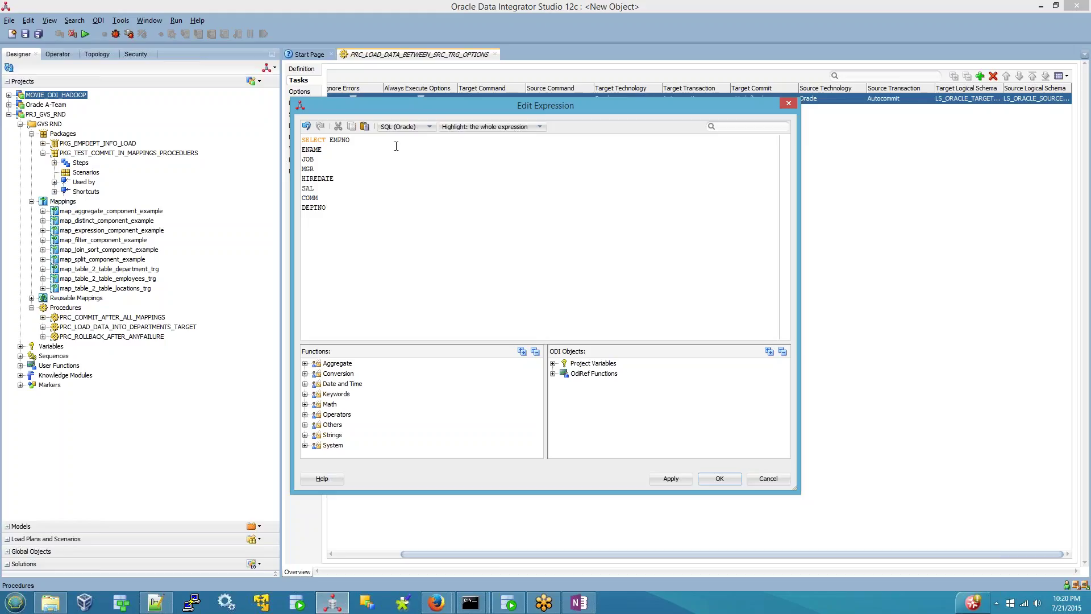
click(401, 146)
text(C1,)
text( C2)
text(C3)
text(C4)
text( C)
text(4)
key(BackSpace)
text(5C6CCFROM SCOTT.WHERE DPT)
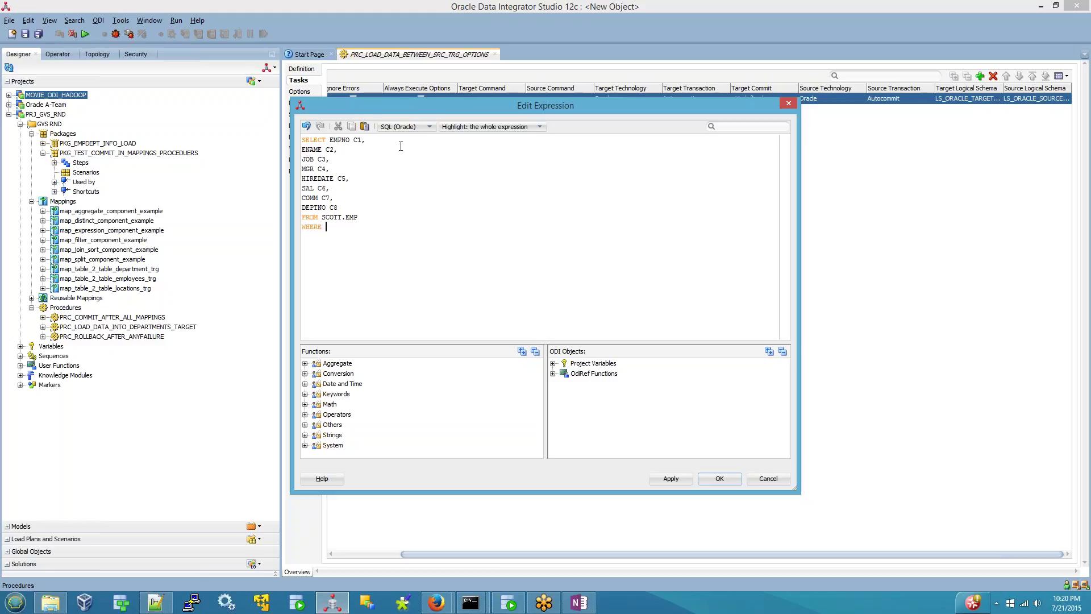
key(BackSpace)
key(BackSpace)
text(EPTNO=<>)
key(BackSpace)
key(BackSpace)
click(553, 373)
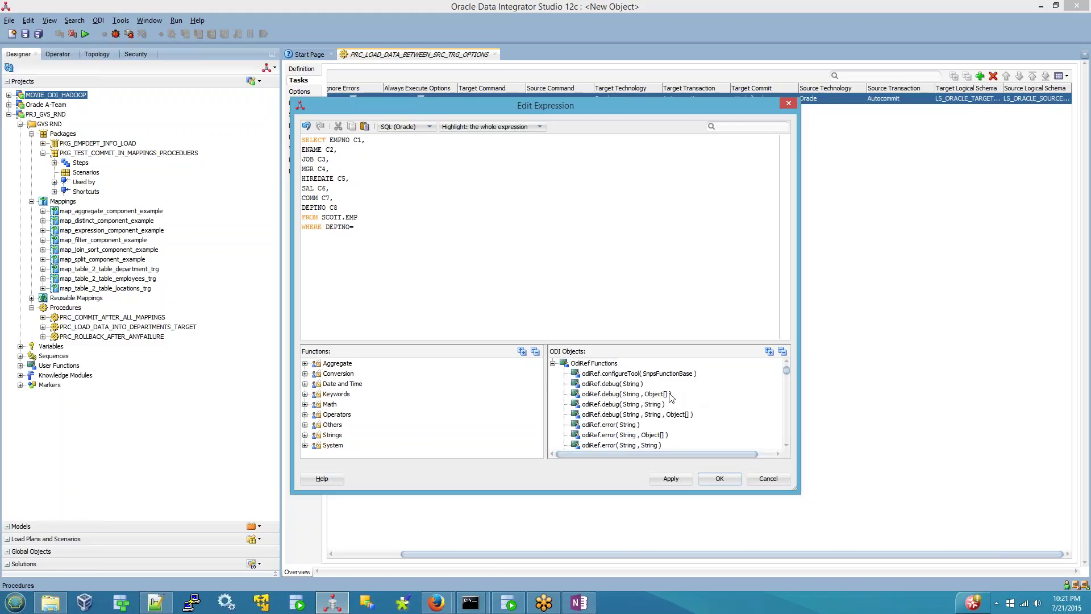
scroll(672, 397, down, 1)
- Complete the filter as DEPTNO=<%=odiRef.getOption("PDEPTNO")%> and apply the source query
scroll(646, 435, down, 8)
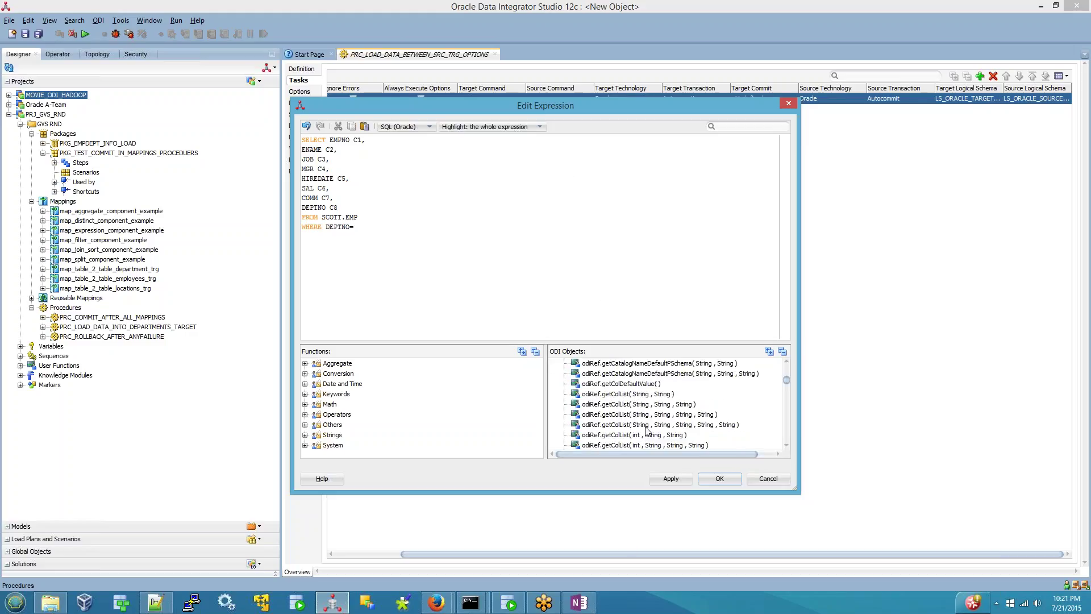
scroll(646, 431, down, 5)
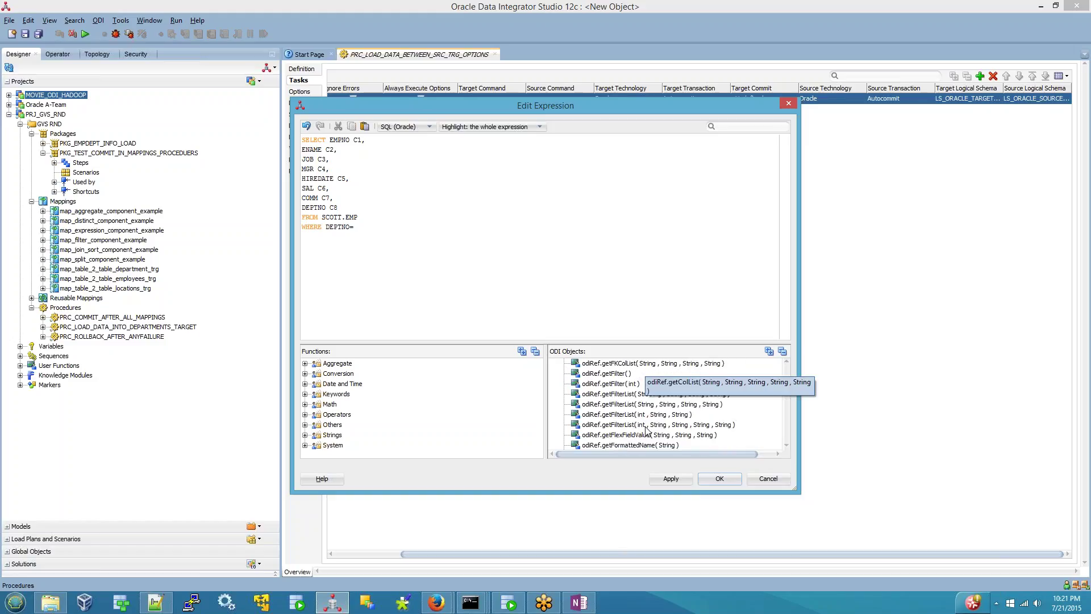
scroll(646, 432, down, 4)
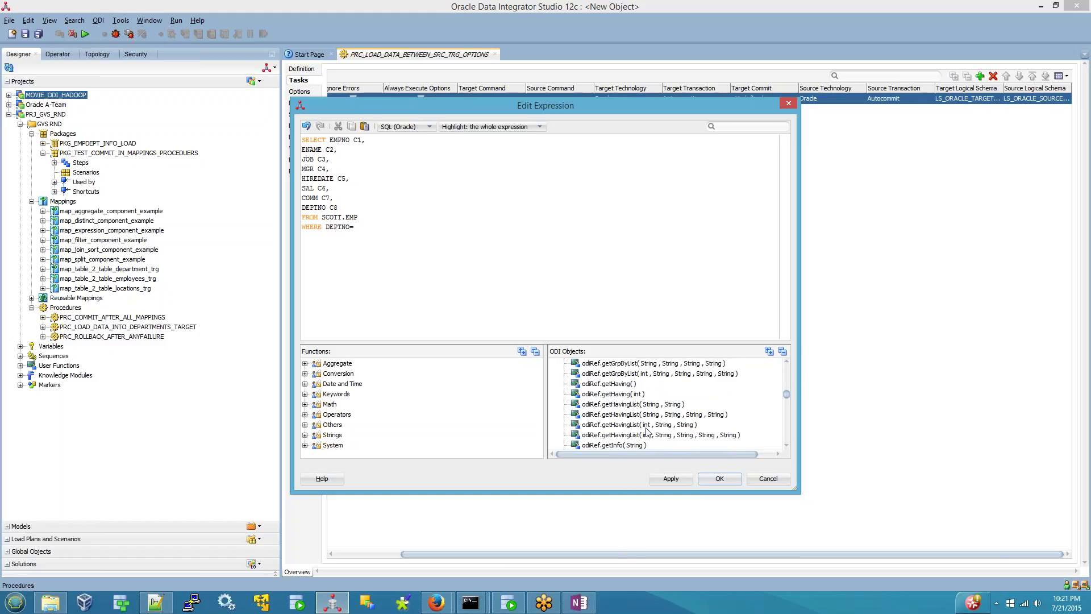
scroll(646, 431, down, 4)
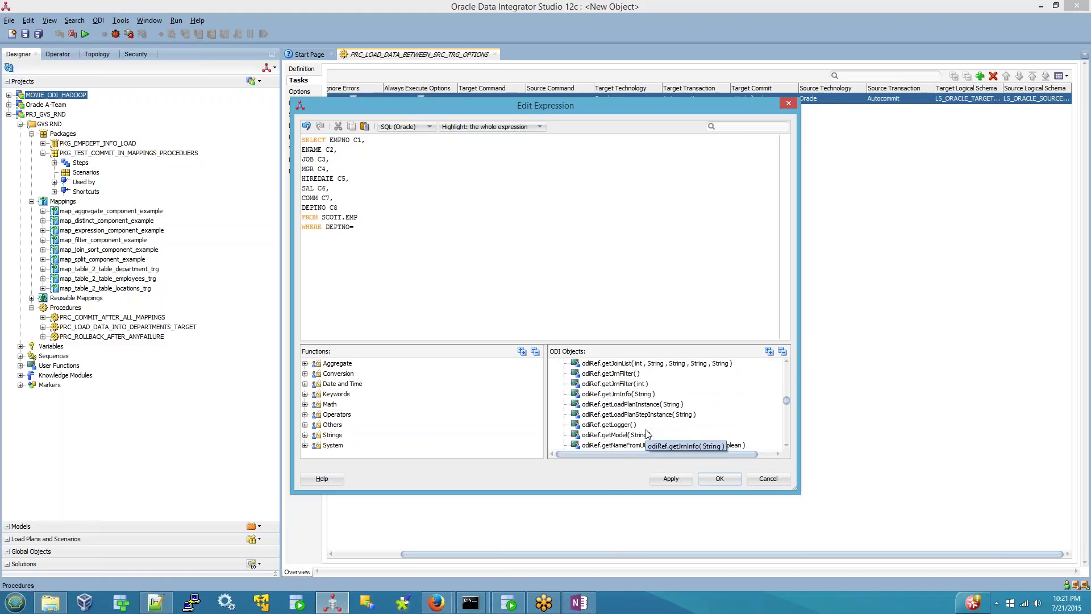
scroll(624, 438, down, 6)
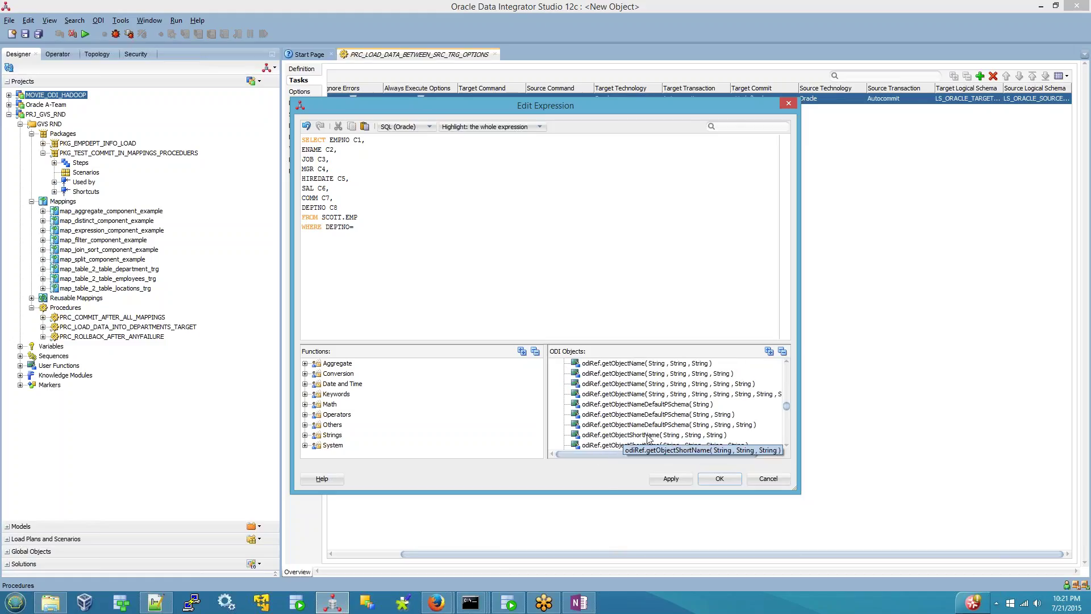
double_click(641, 415)
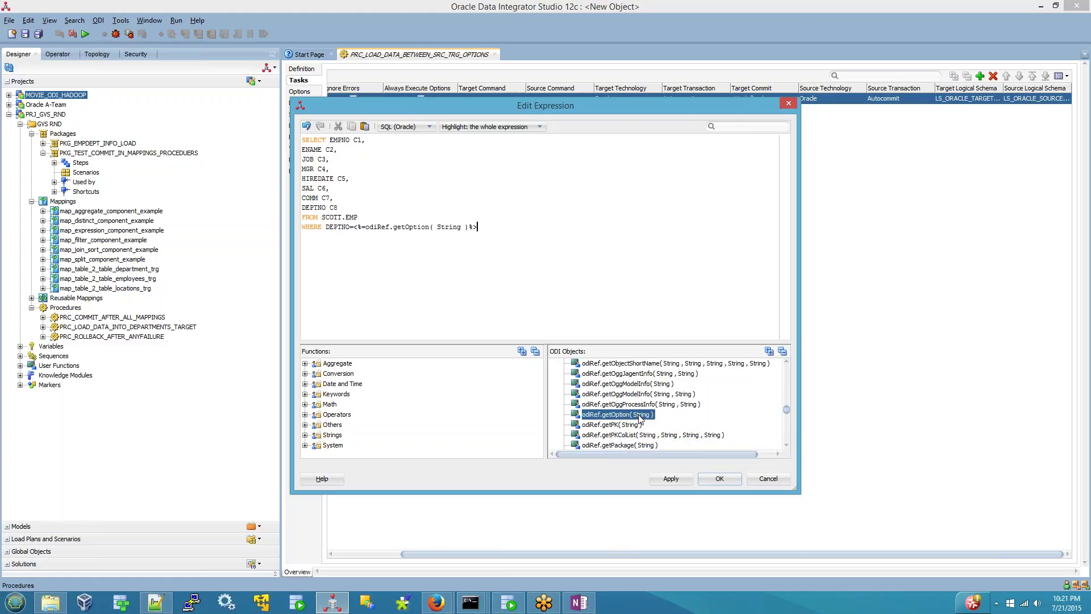
double_click(448, 228)
text("PDEPTNO")
double_click(451, 227)
drag(352, 227, 519, 229)
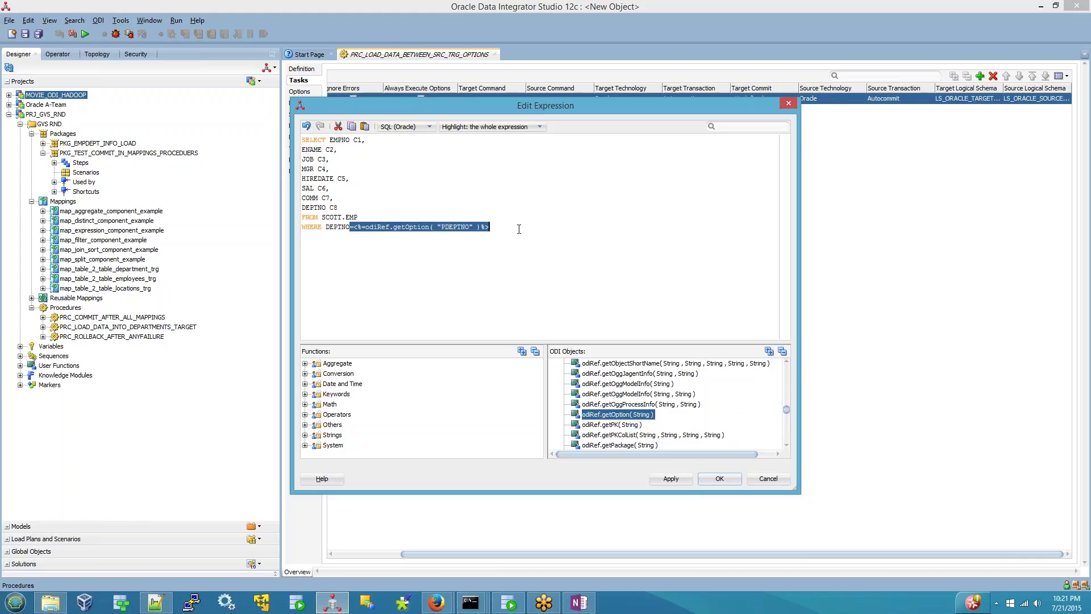
click(683, 478)
- Begin the target command INSERT INTO ODI12TARGET.EMP_10_TRG VALUES (:C1,…,:C8
click(721, 479)
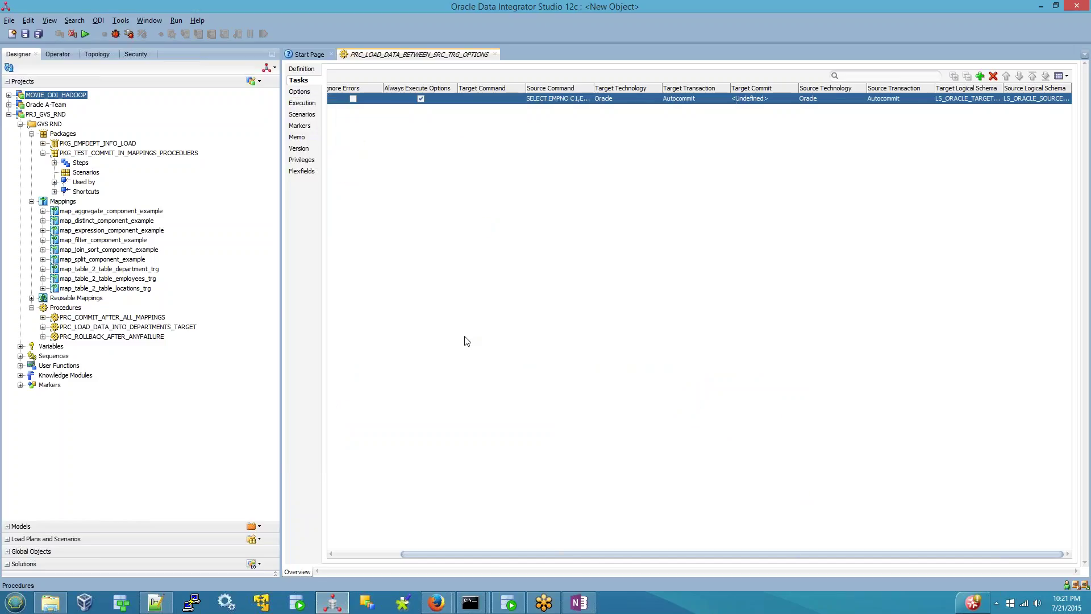
click(513, 100)
click(514, 100)
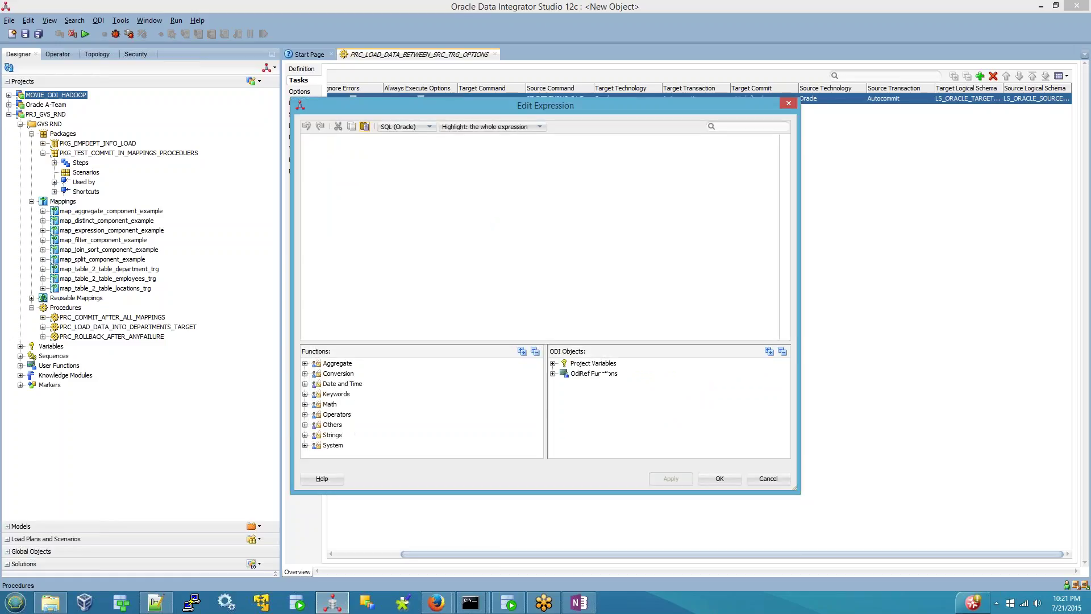
text(INSERT INTO EMP)
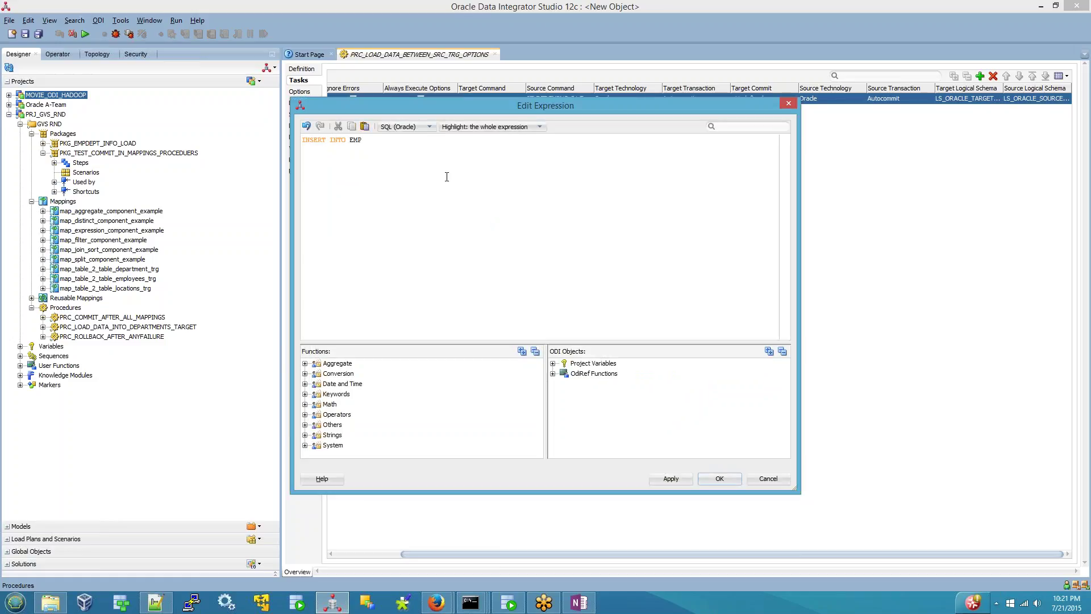
text(_10)
text(_TRG)
text(ODI12TARG)
text(ET.)
text(VALUES)
text(:)
text(C1)
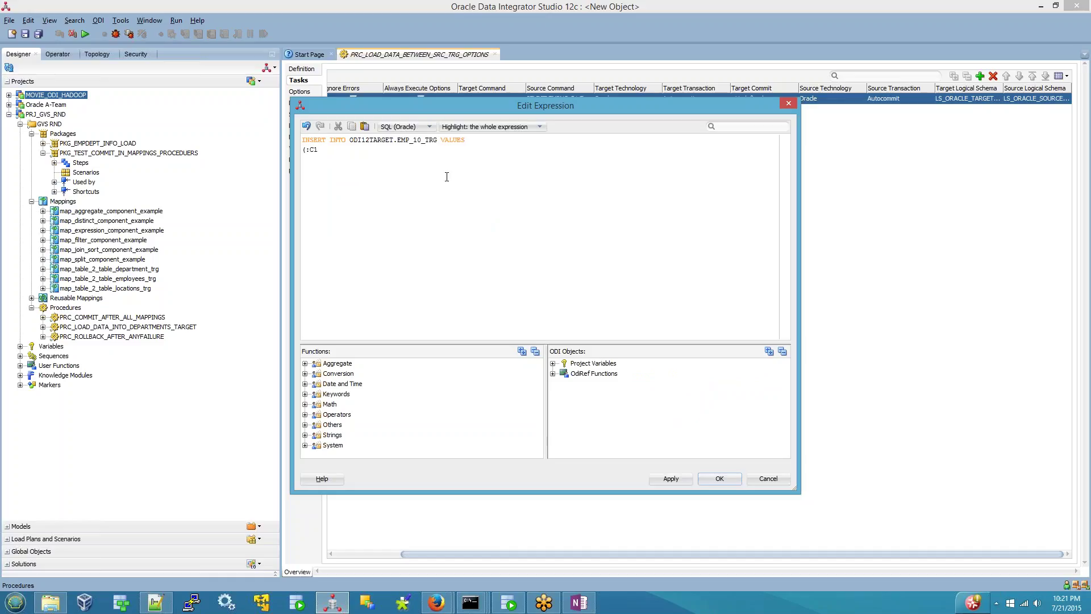
text(,:C2,:C3,:C4,:C5,:C6,:C7,:C8,)
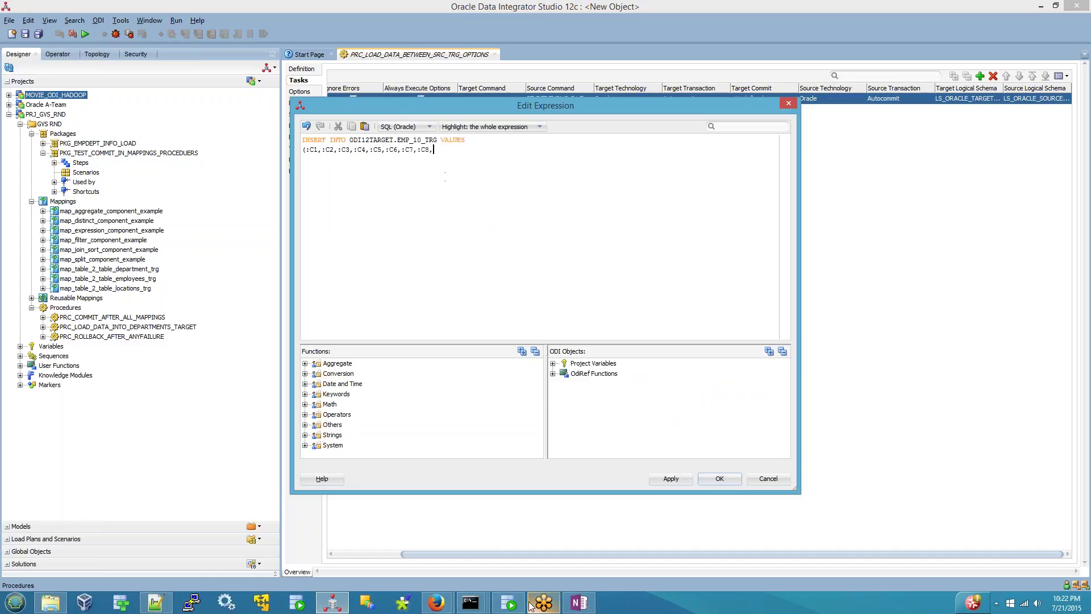
click(508, 603)
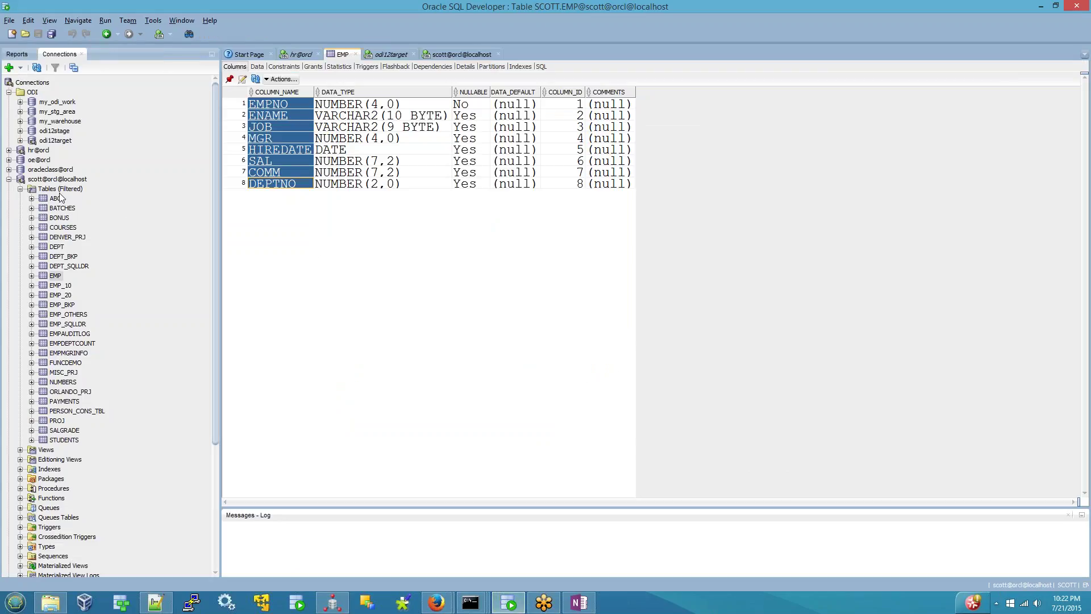
- Check that EMP_10_TRG has nine columns, the last being TOTALSAL
click(20, 140)
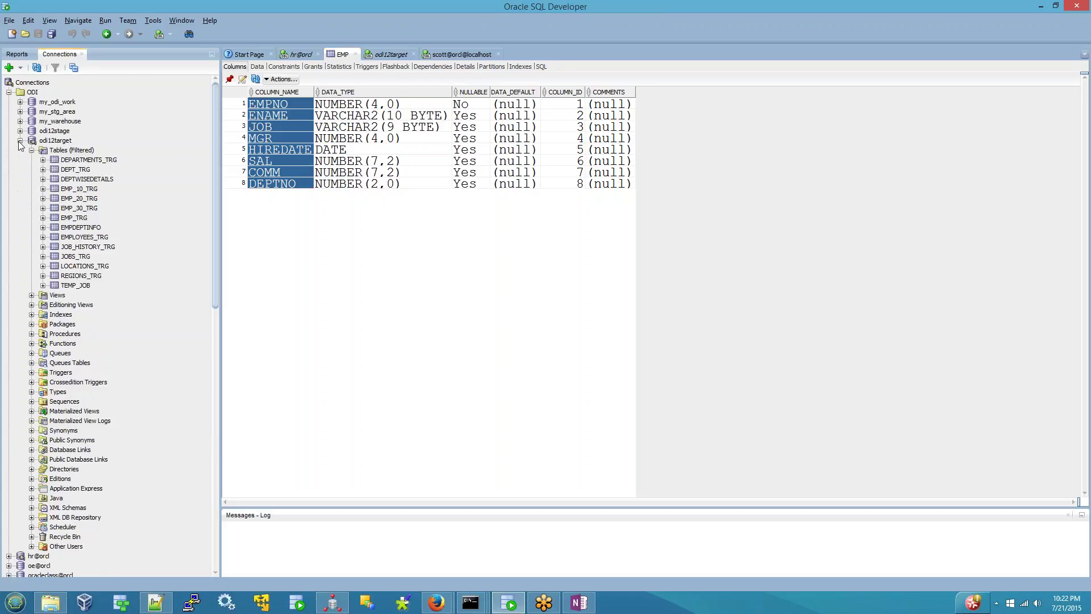
click(82, 189)
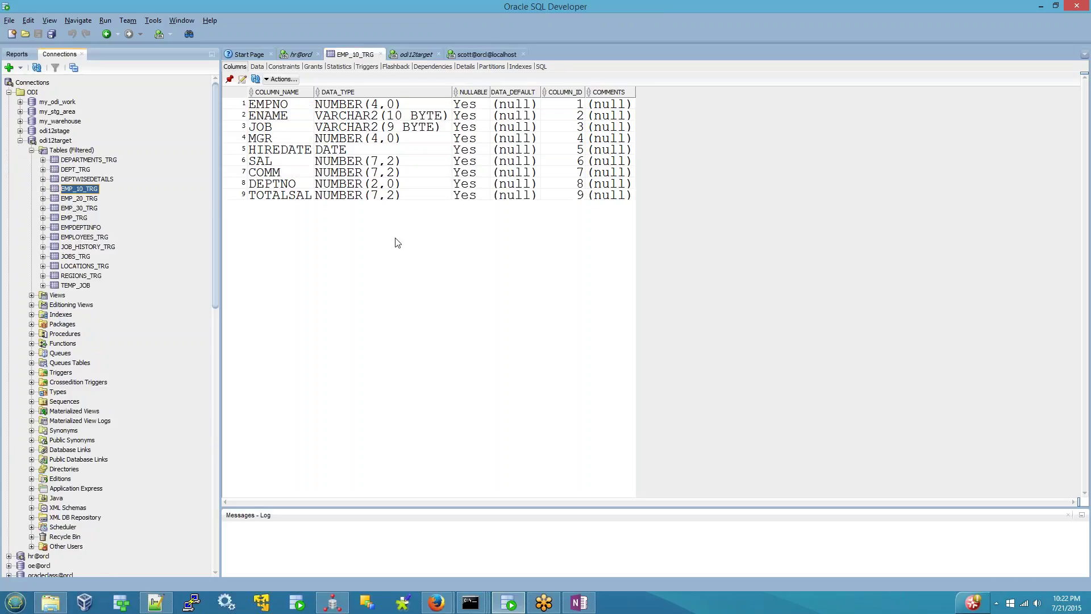
click(343, 605)
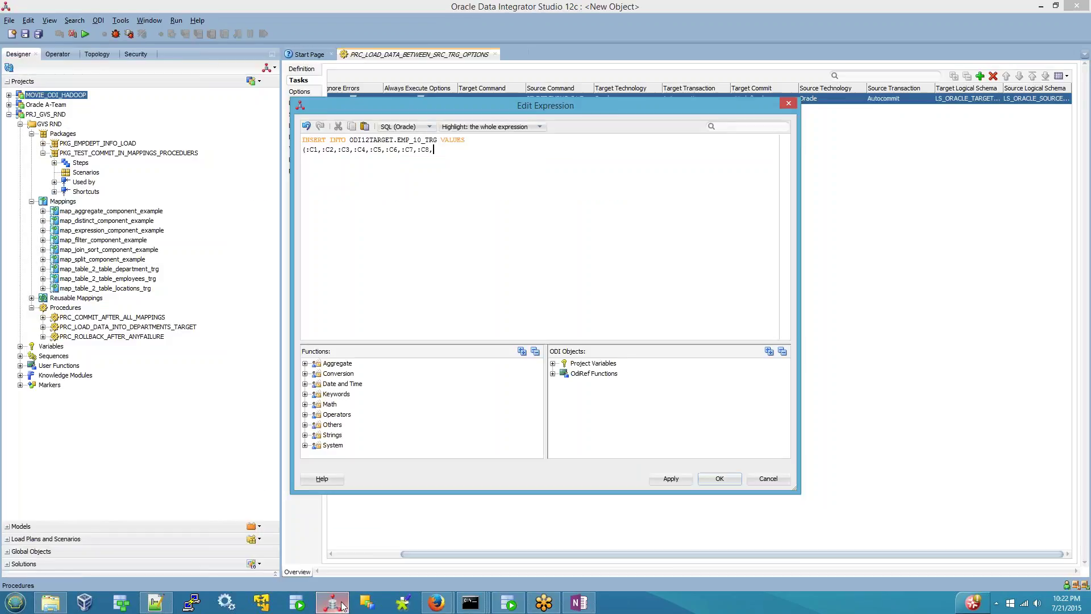
- End the target INSERT with NULL), recheck the PDEPTNO getOption filter, and show the Options page
text(NULL))
click(705, 479)
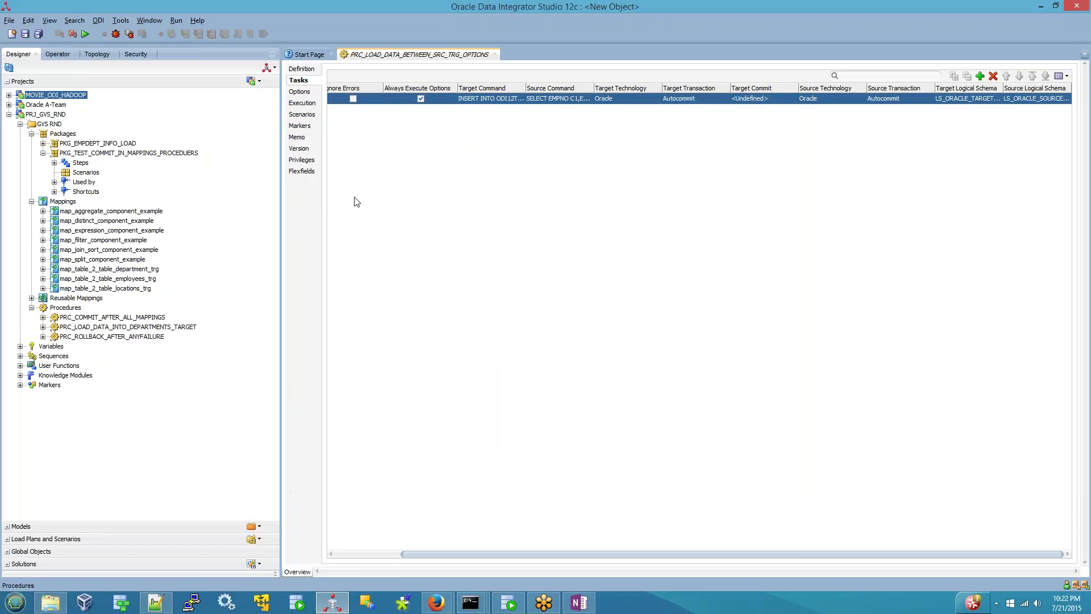
click(570, 100)
click(590, 99)
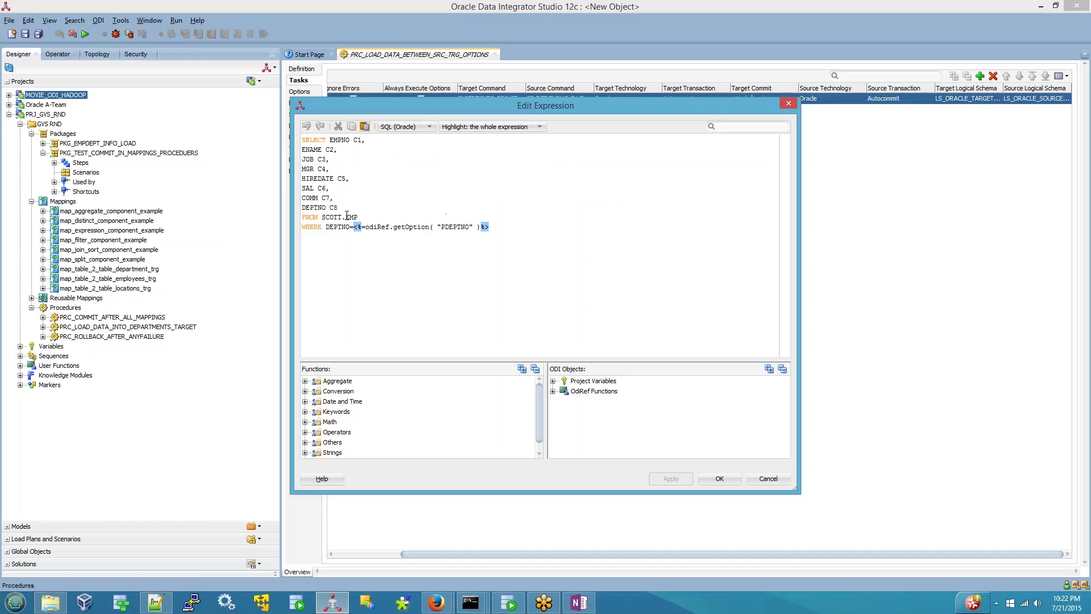
double_click(460, 227)
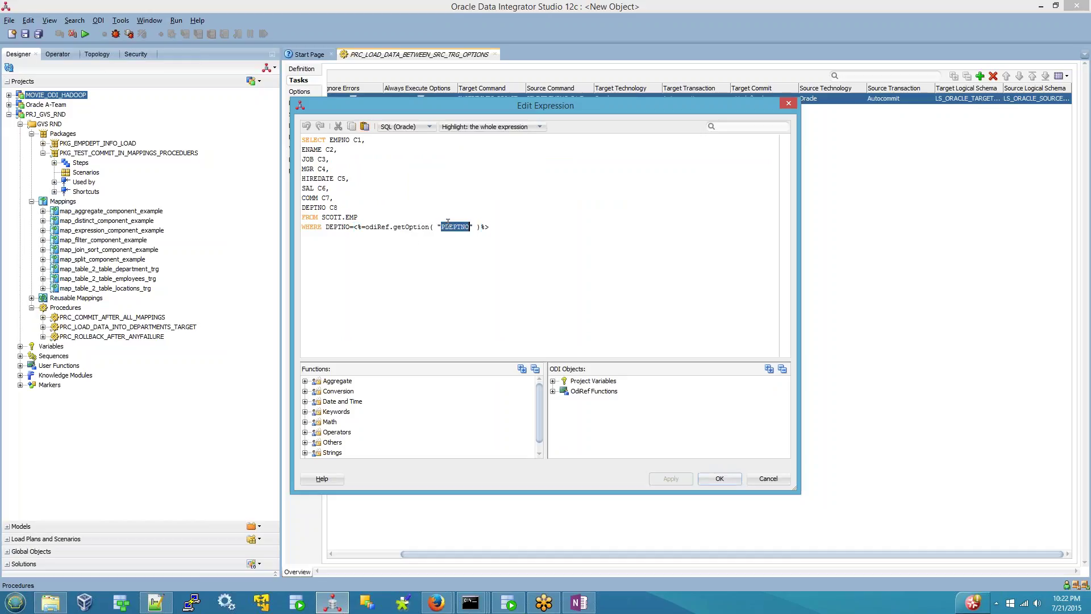
click(718, 479)
click(299, 93)
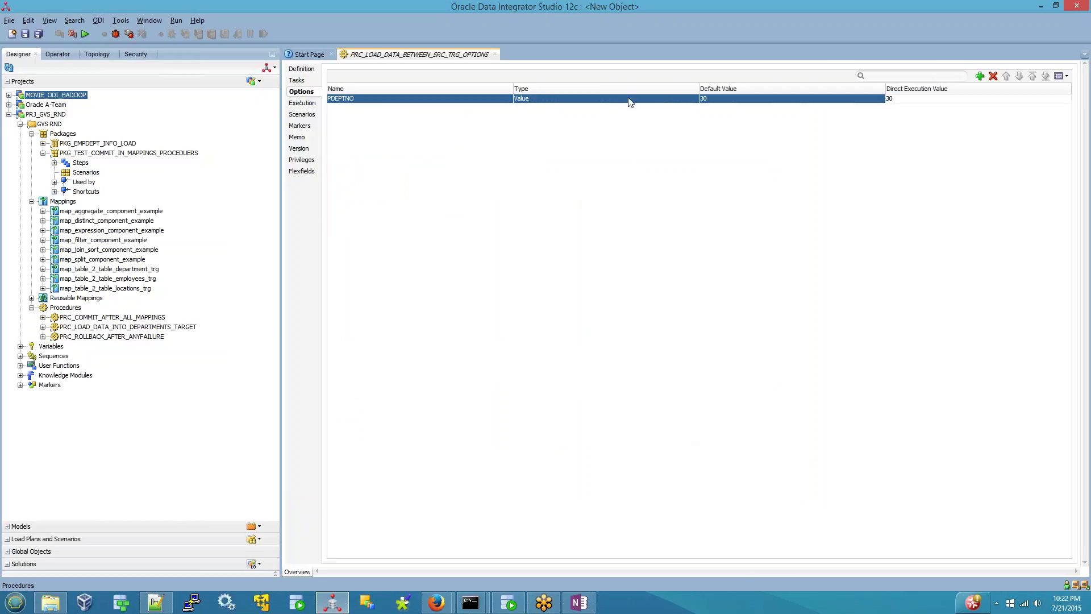
- Set the PDEPTNO option's default value to 10 and save the procedure
double_click(715, 101)
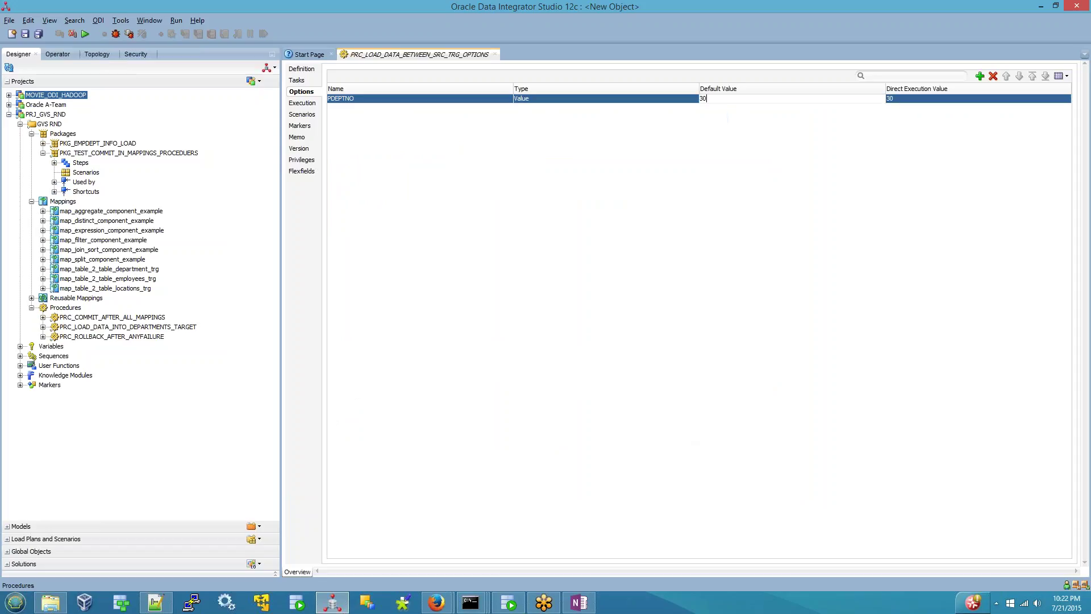
text(1)
click(37, 34)
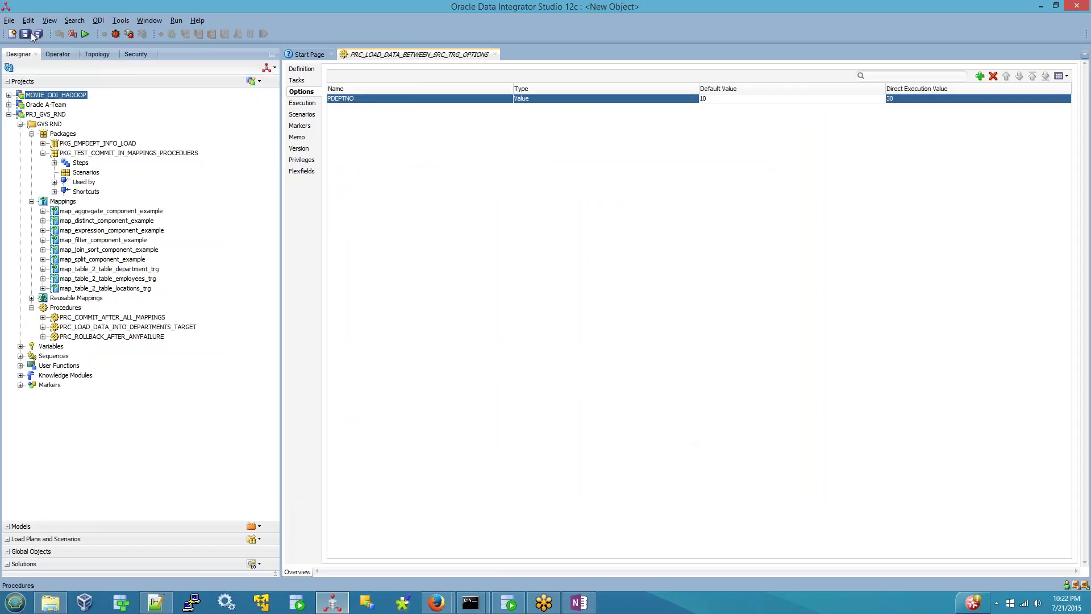
- Run the procedure with default settings and switch to the Operator session list
click(87, 35)
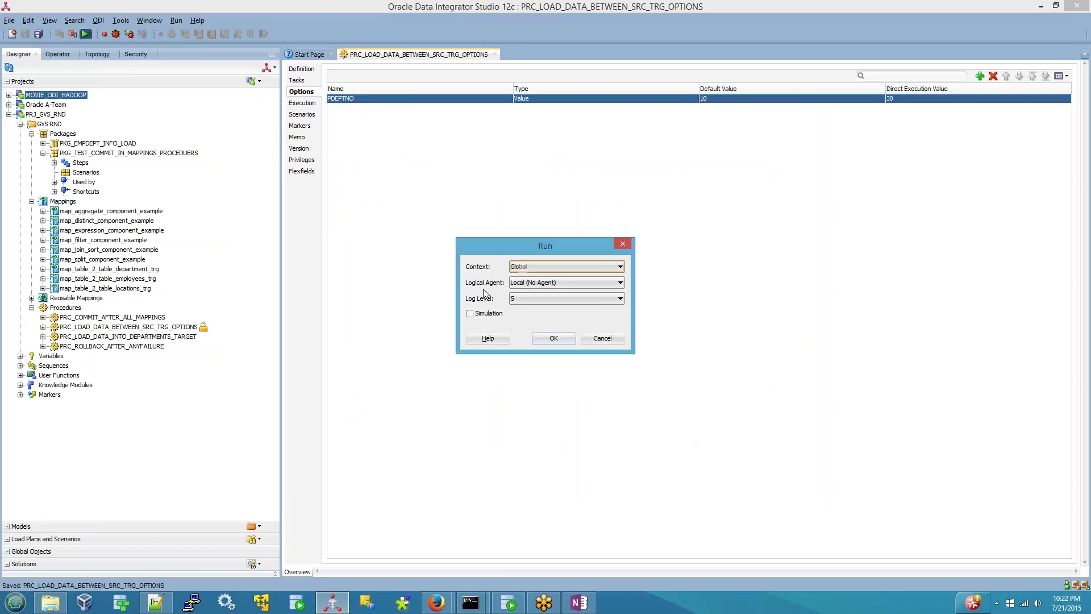
click(566, 344)
click(625, 324)
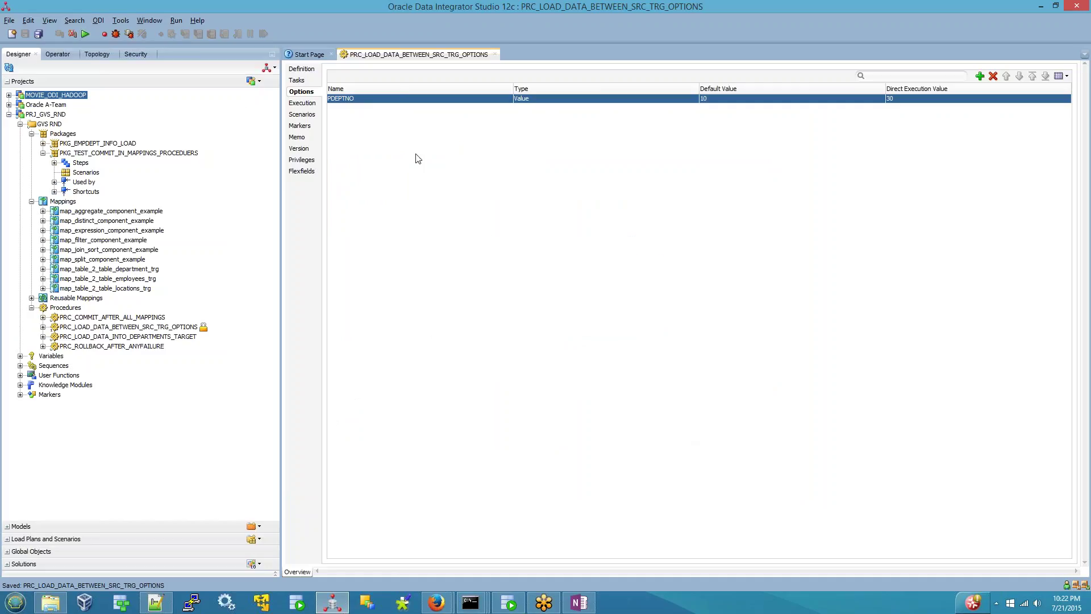
click(58, 54)
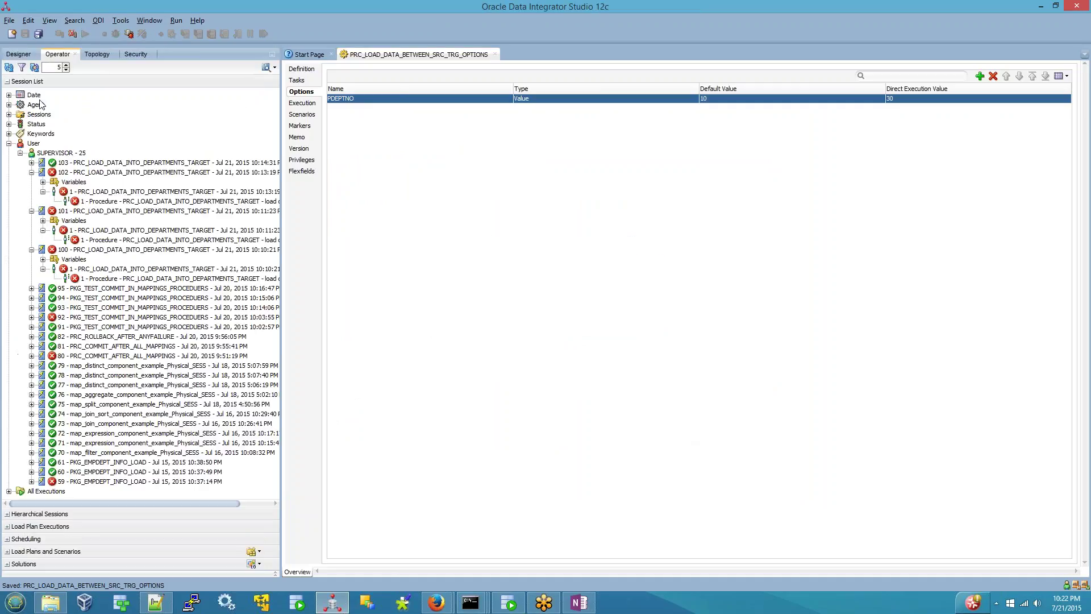
- Refresh Operator and inspect session 104's executed INSERT and source query filtered on DEPTNO 30
click(8, 68)
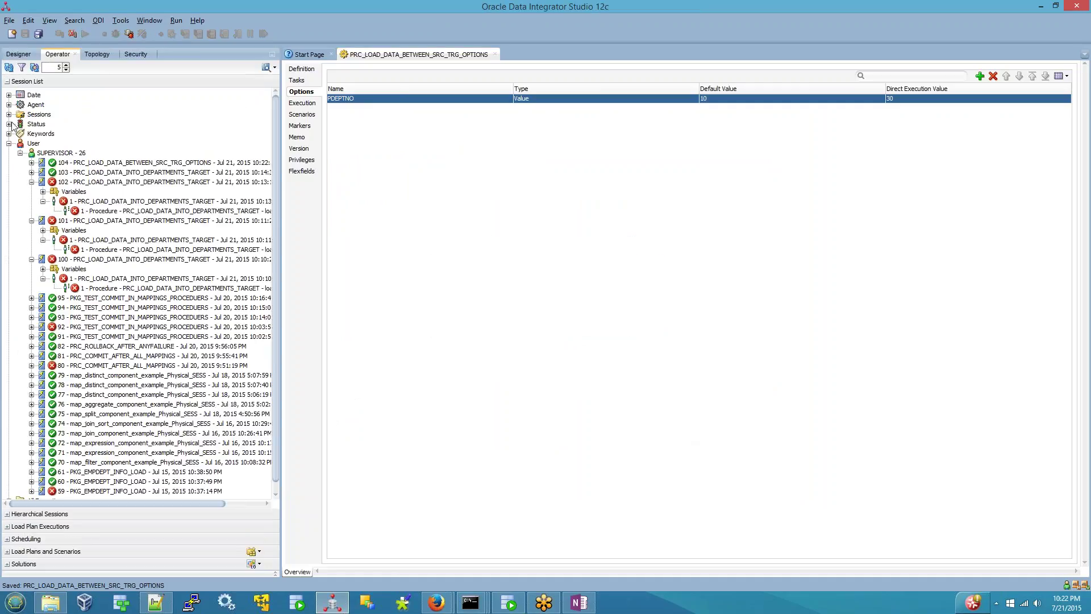
click(32, 163)
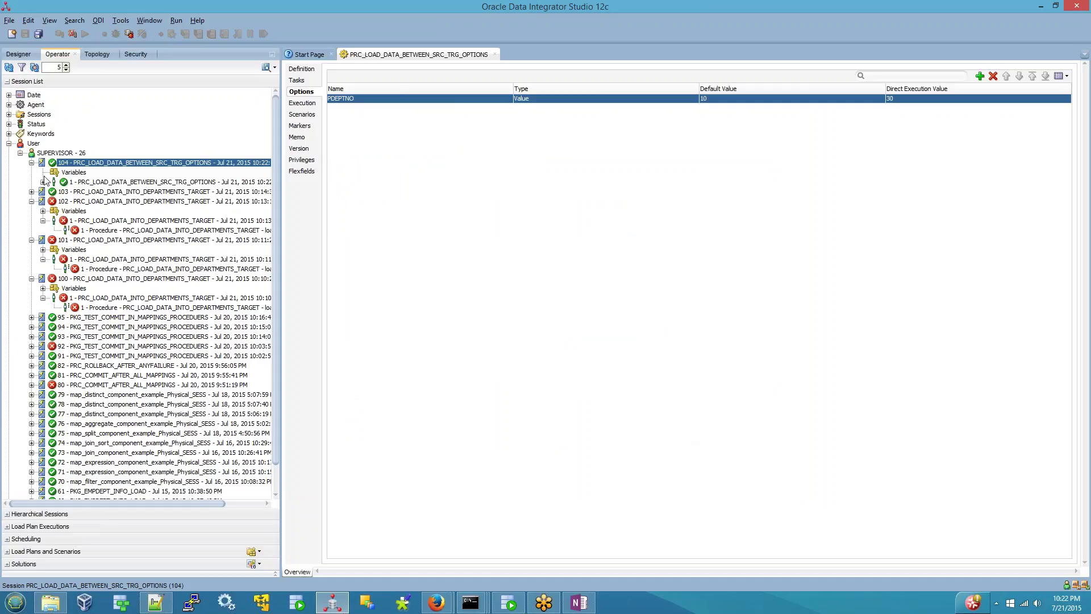
click(42, 182)
double_click(136, 192)
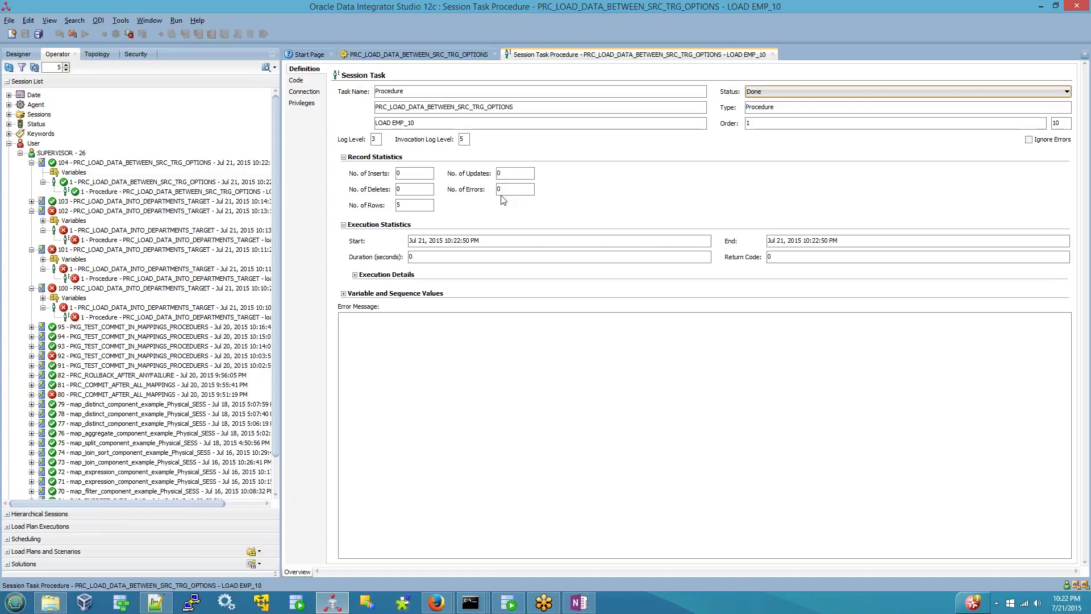
click(298, 83)
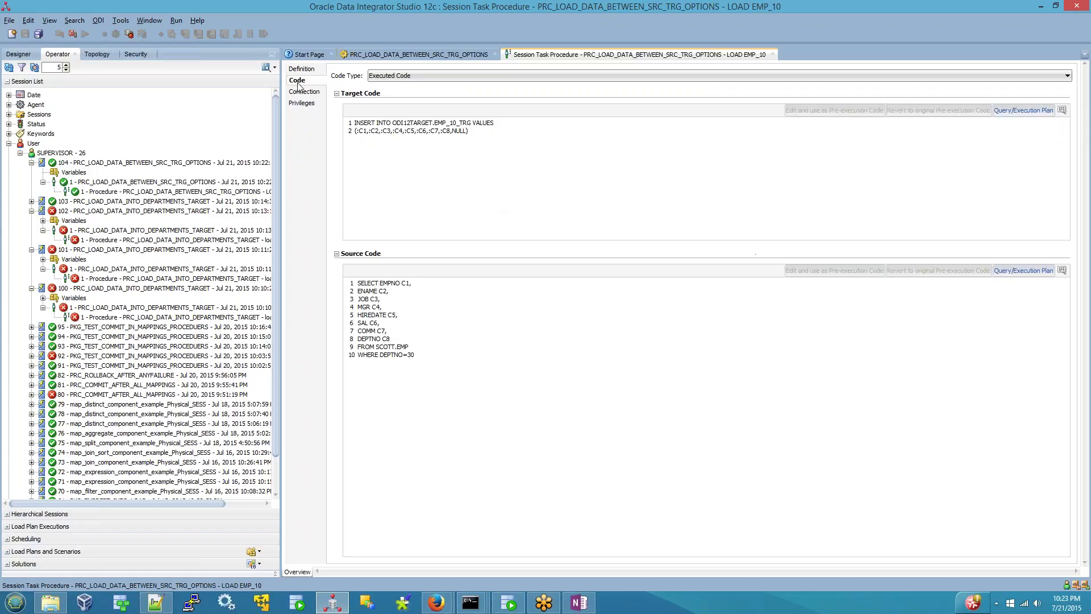
drag(346, 122, 472, 135)
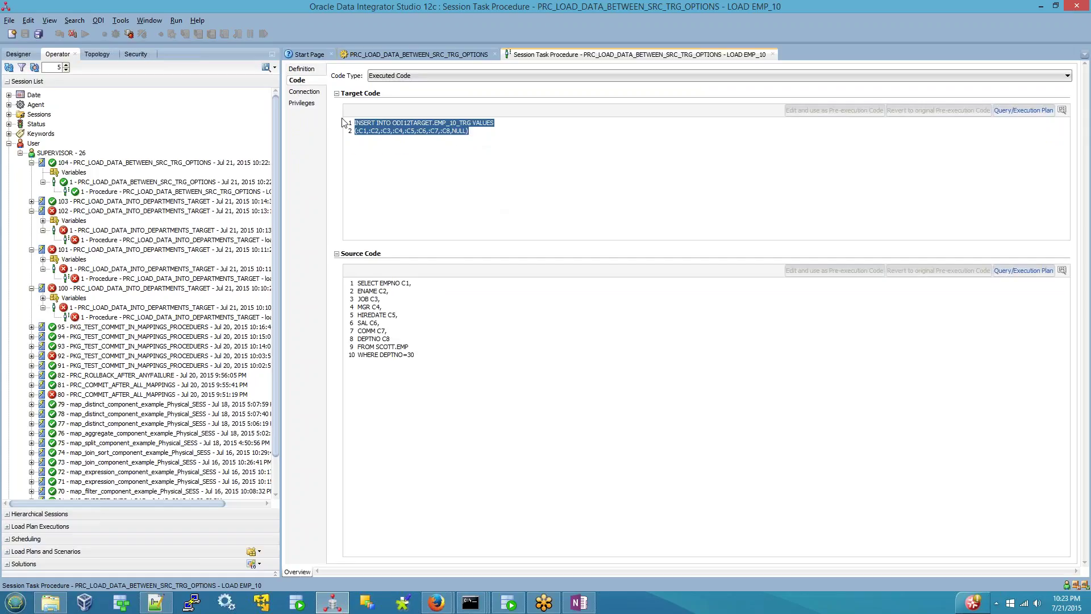
double_click(411, 355)
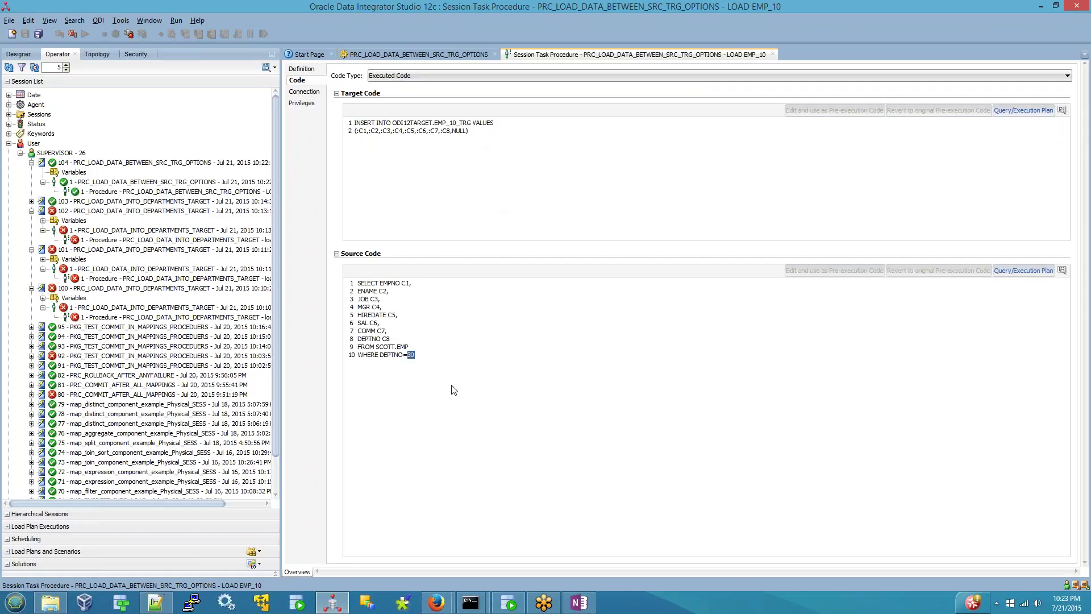
click(429, 364)
drag(408, 355, 357, 283)
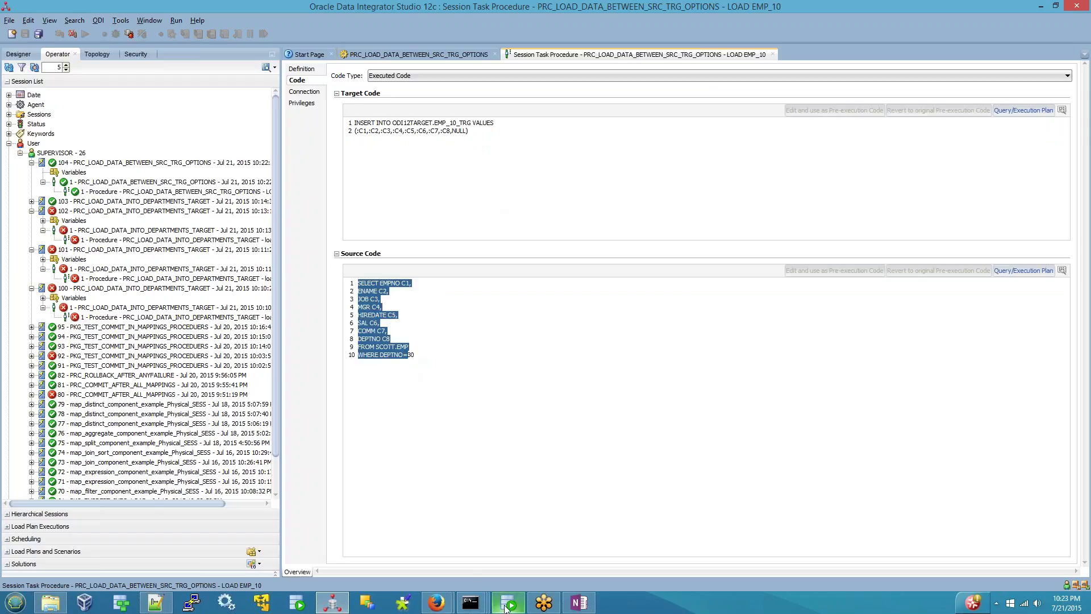
- In SQL Developer, check the department-30 rows loaded into EMP_10_TRG, including JAMES
click(508, 602)
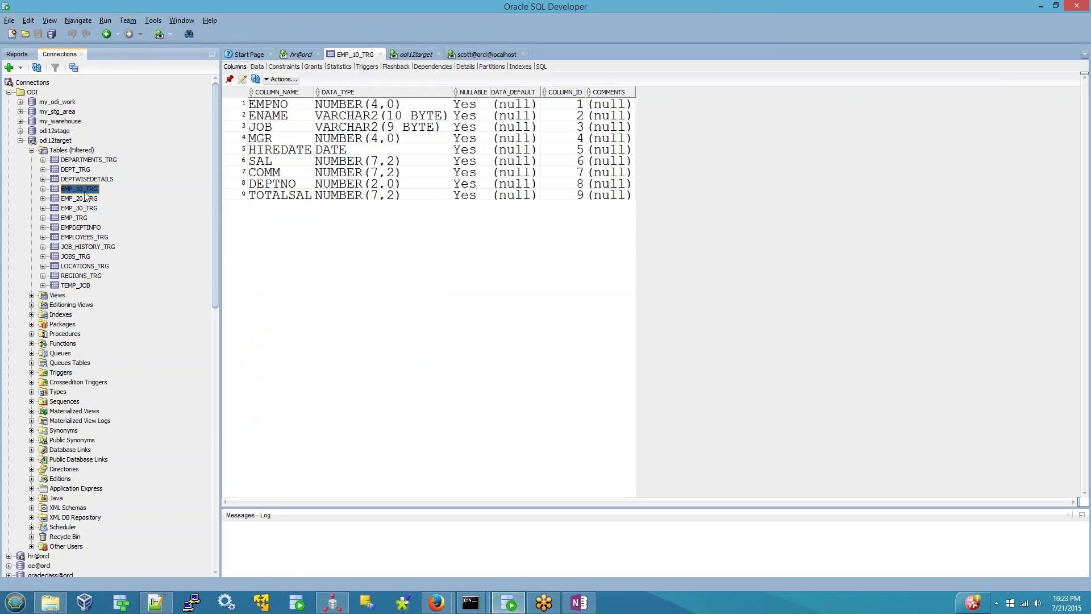
click(256, 67)
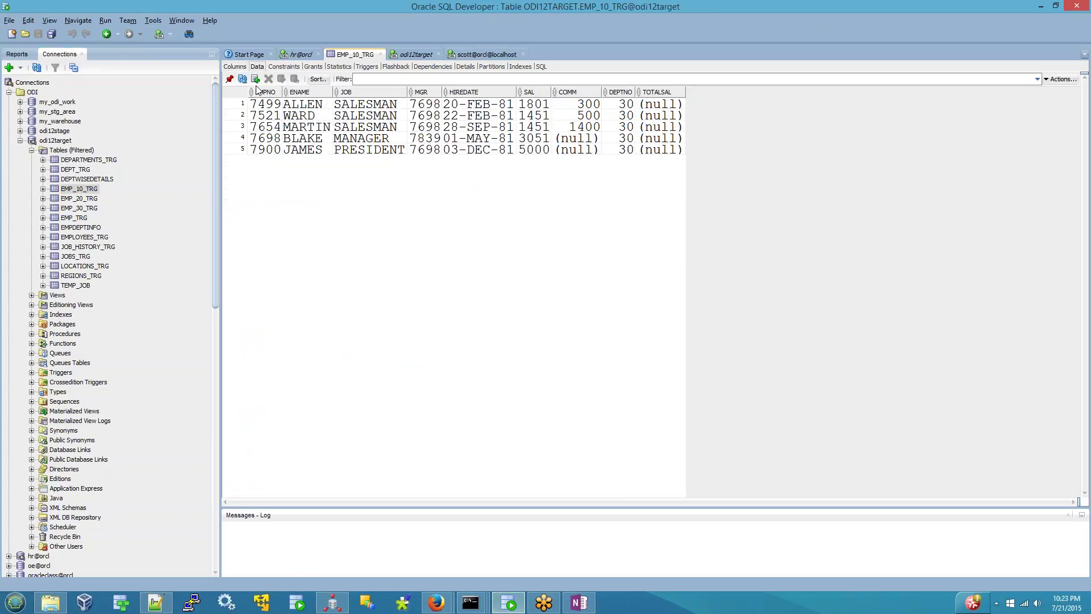
click(230, 107)
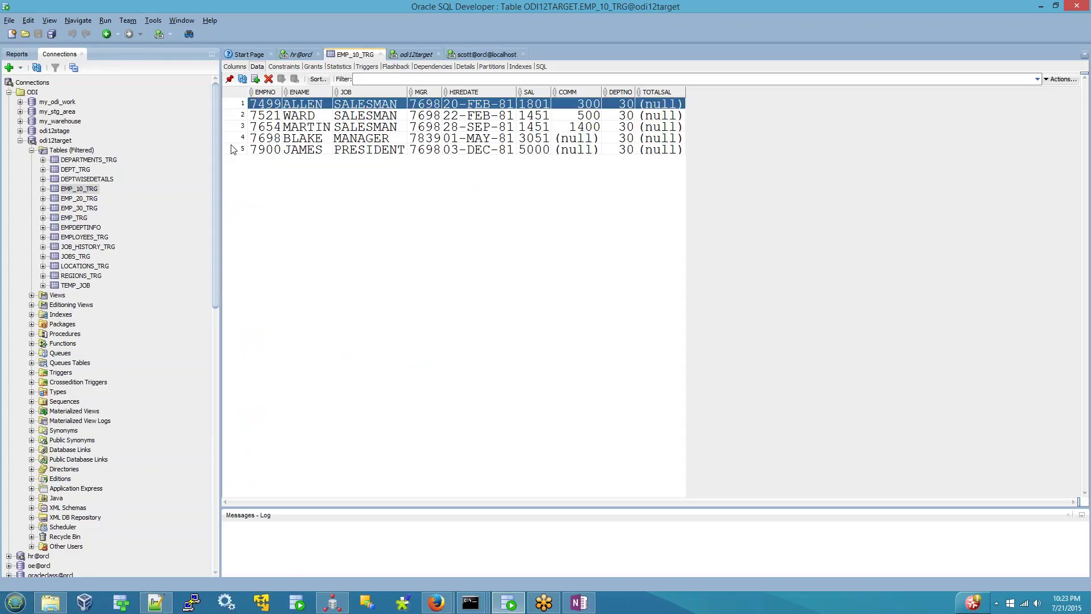
click(235, 149)
click(336, 607)
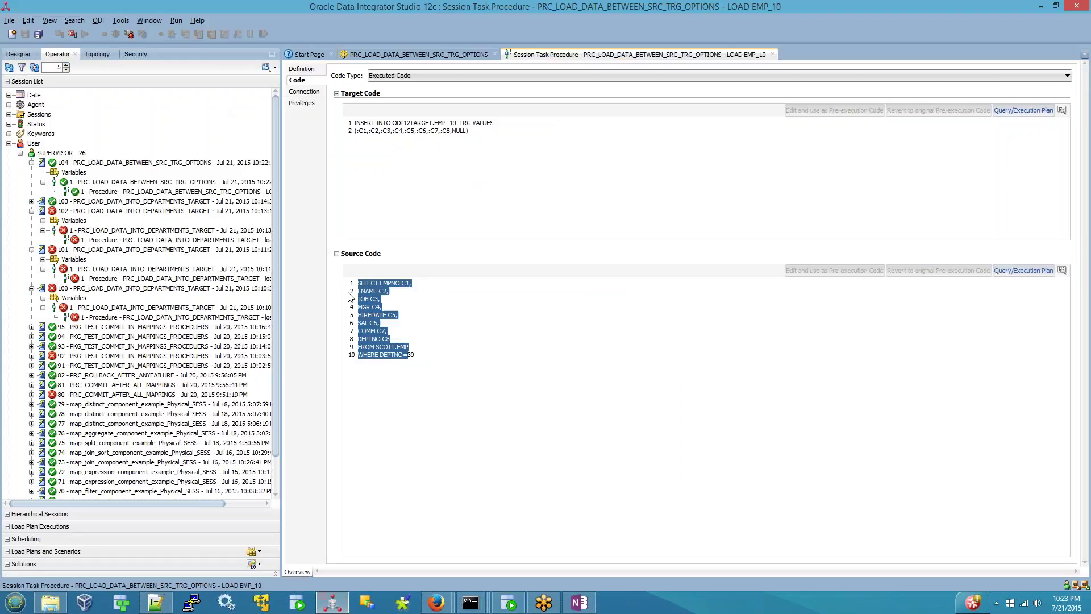
- Back in the procedure editor, open the task's source command in the Edit Expression dialog
click(445, 60)
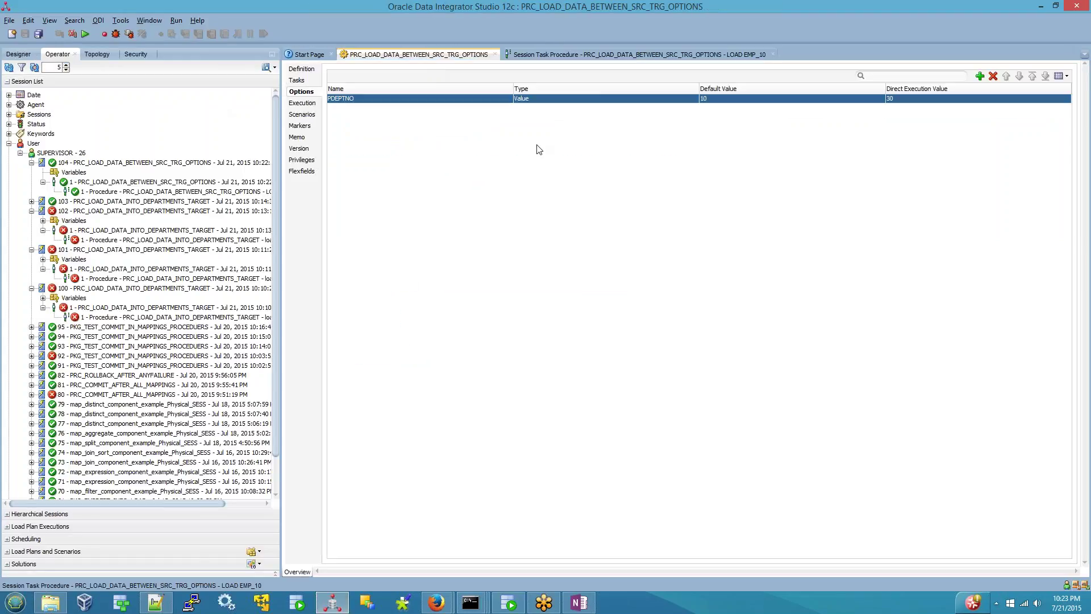
click(707, 99)
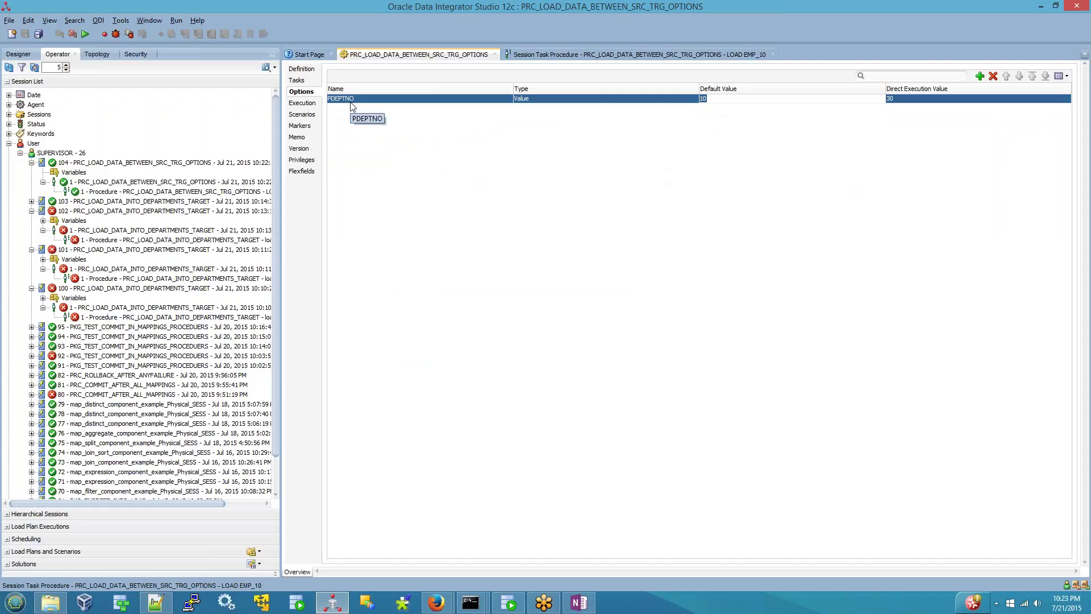
click(298, 80)
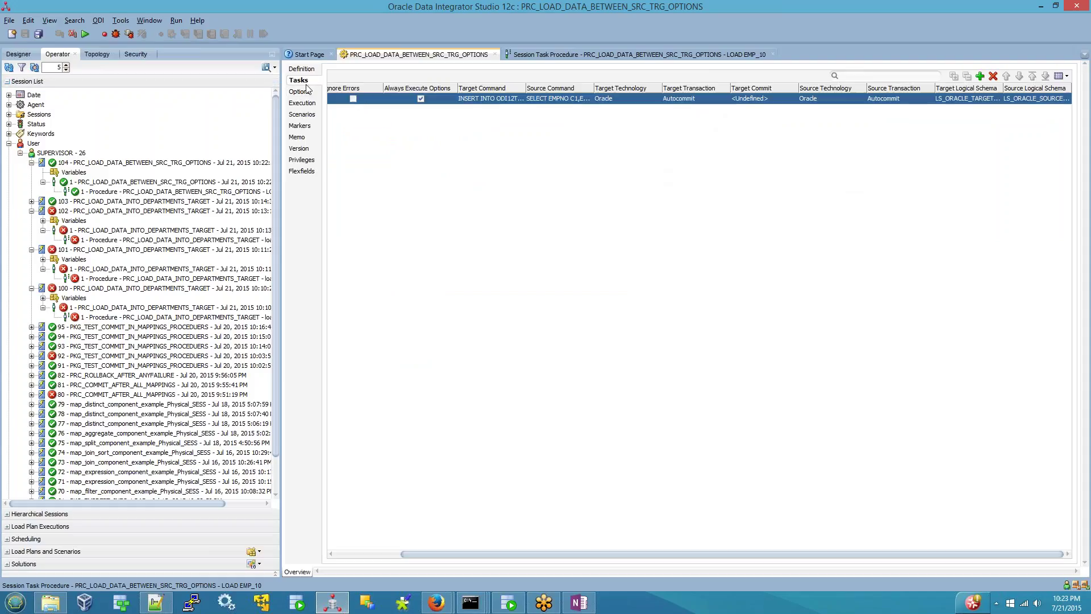
click(503, 101)
click(552, 103)
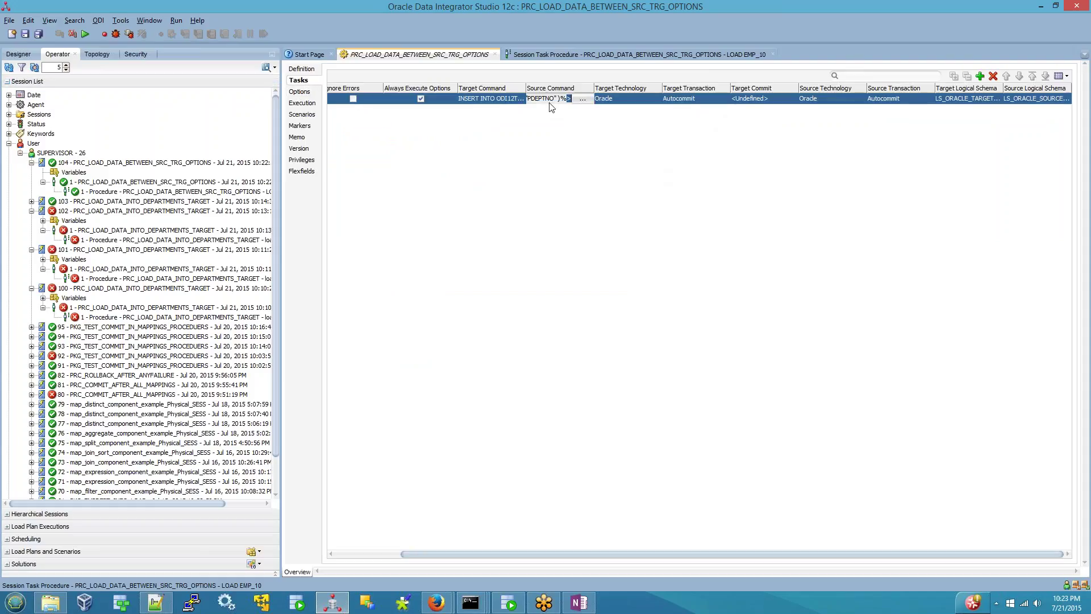
click(585, 100)
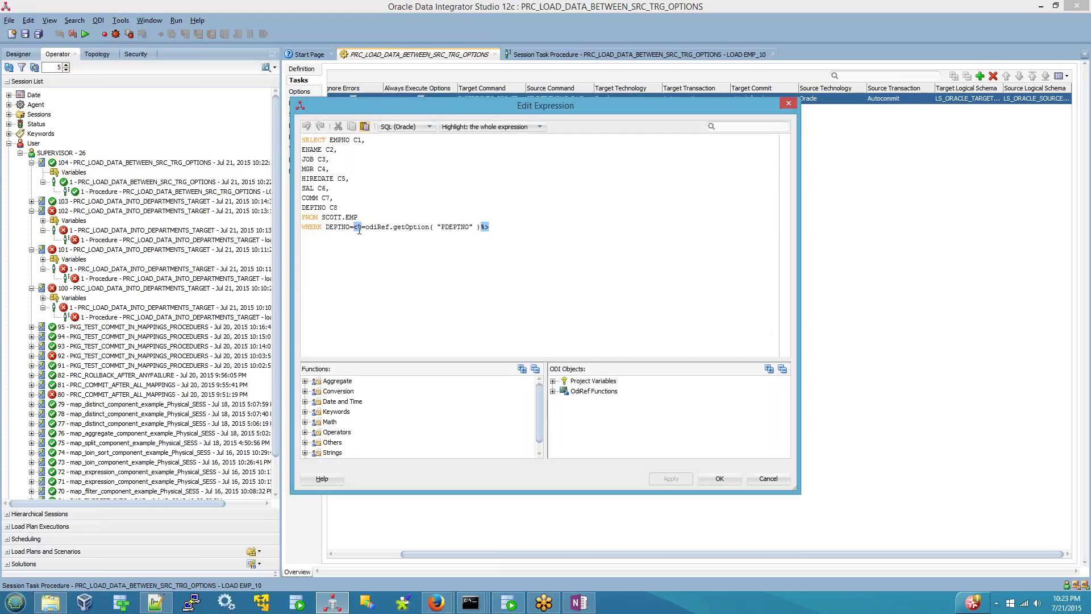
- Select the odiRef.getOption("PDEPTNO") expression in the WHERE clause
drag(354, 228, 490, 227)
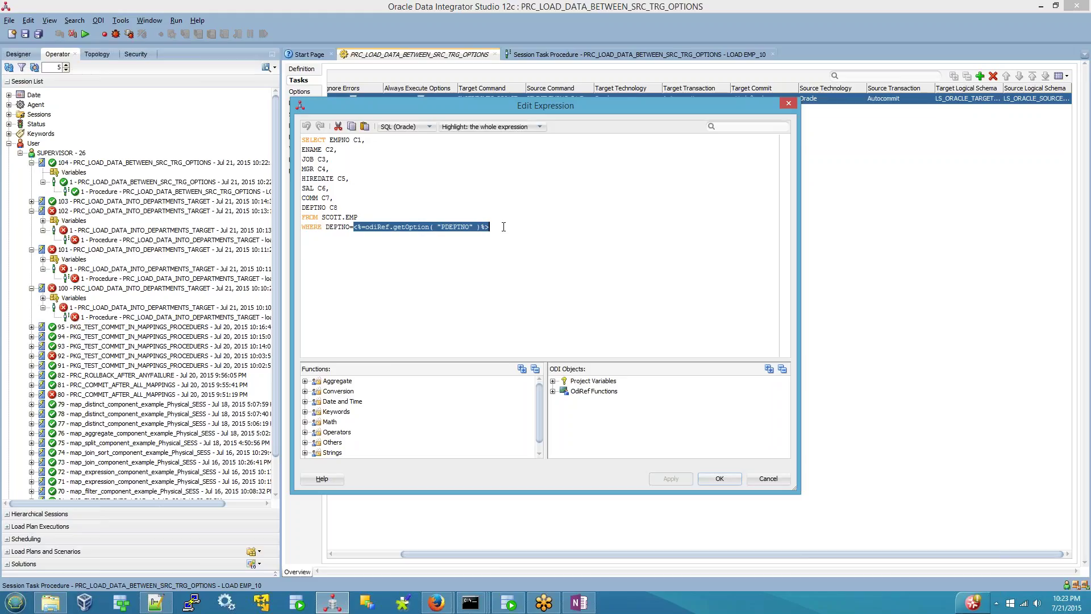
key(Home)
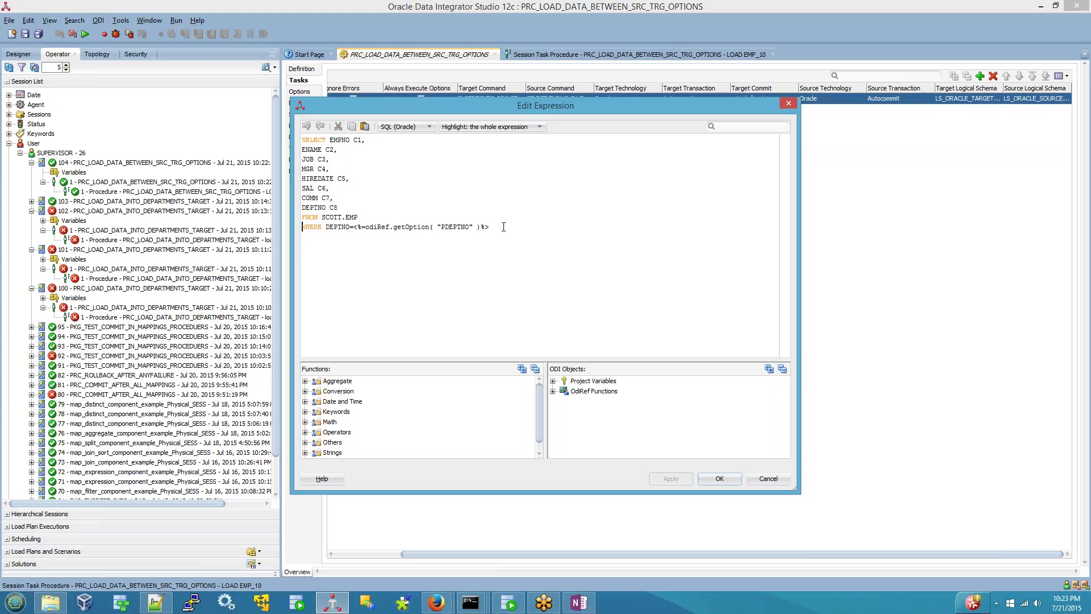
key(Right)
key(Right)
key(Right)
key(Right)
key(Right)
key(Right)
key(Right)
key(Right)
key(Right)
key(Left)
key(Right)
key(shift+End)
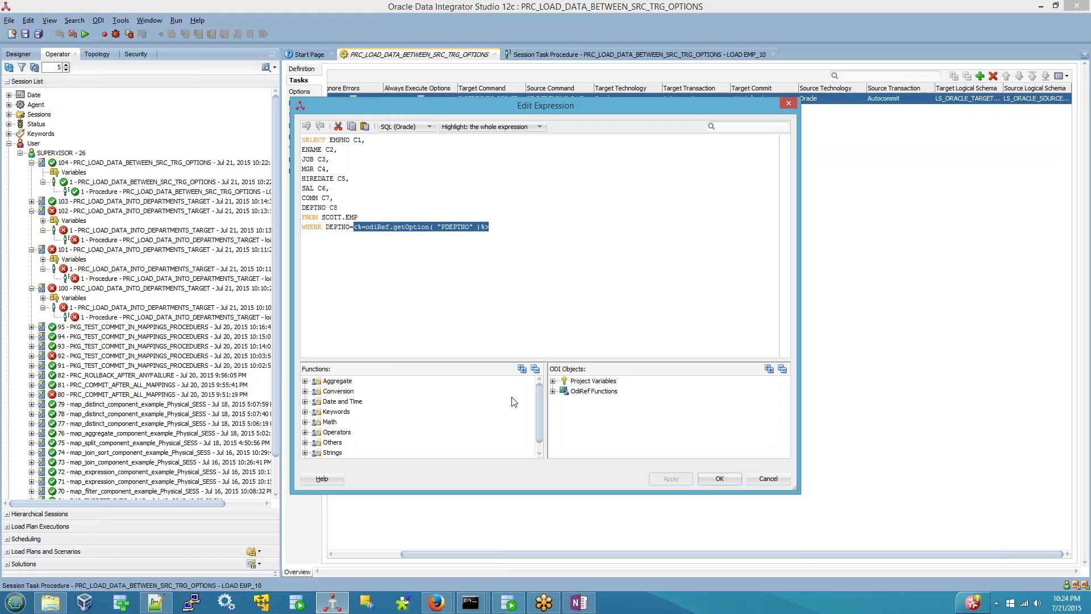
- Browse the OdiRef Functions list, then cancel the editor without changes
click(552, 391)
scroll(604, 428, down, 5)
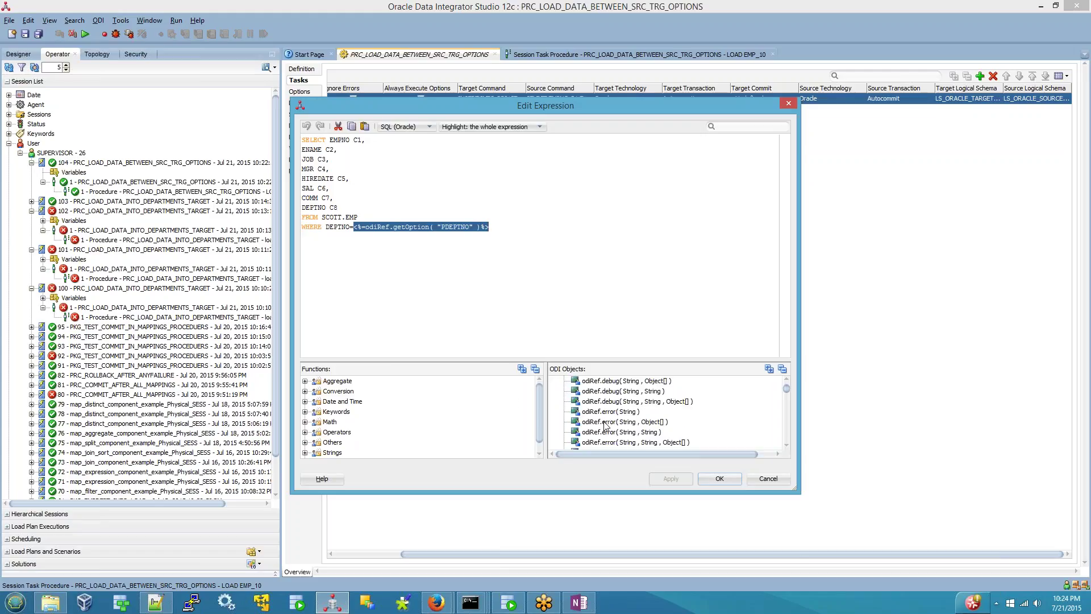
scroll(605, 429, down, 8)
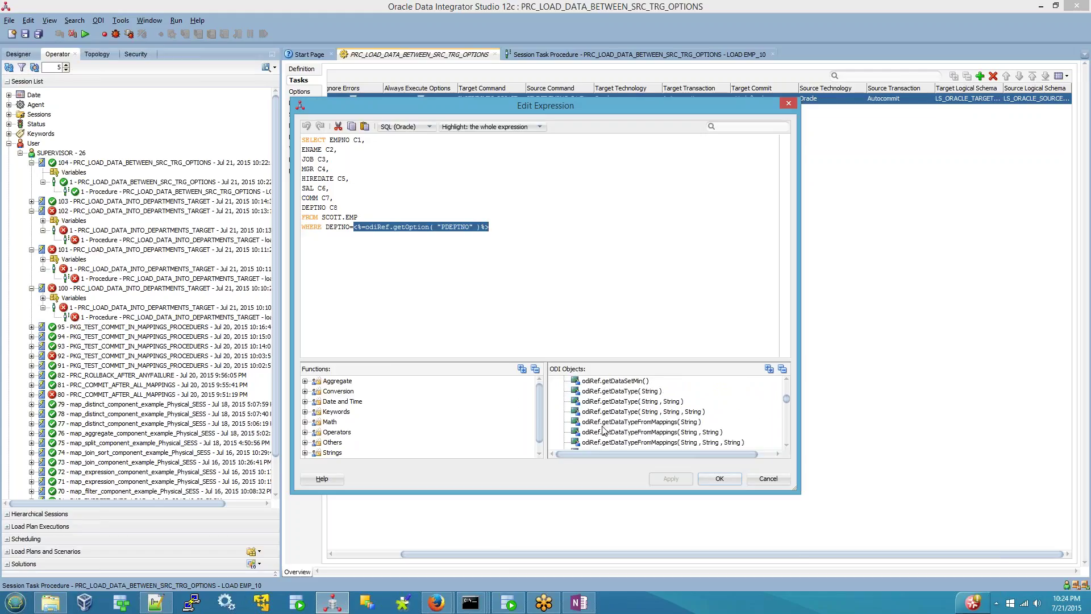
scroll(597, 430, down, 10)
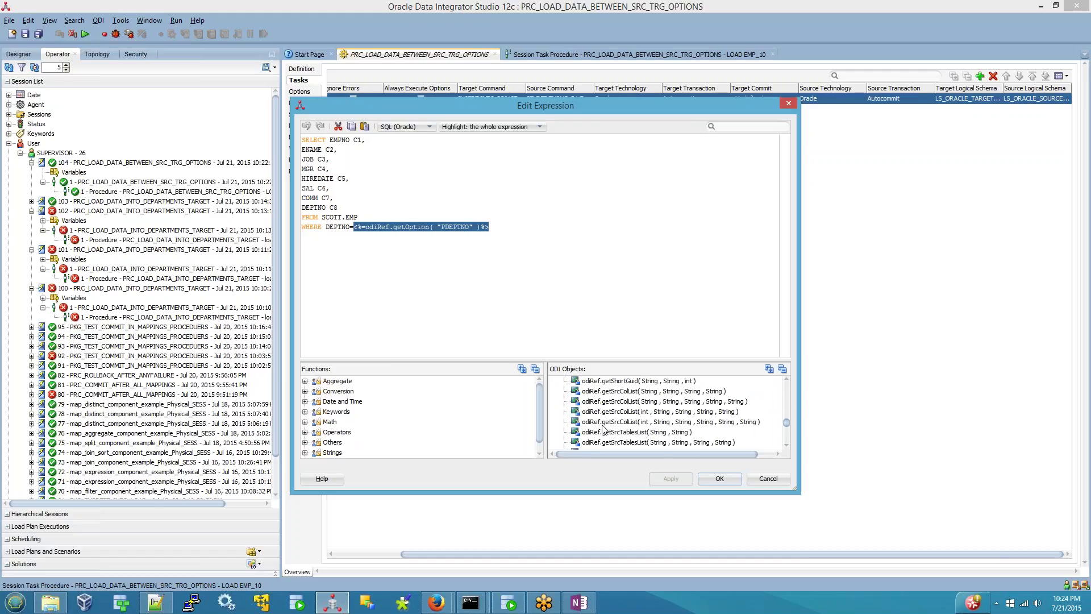
scroll(607, 426, down, 6)
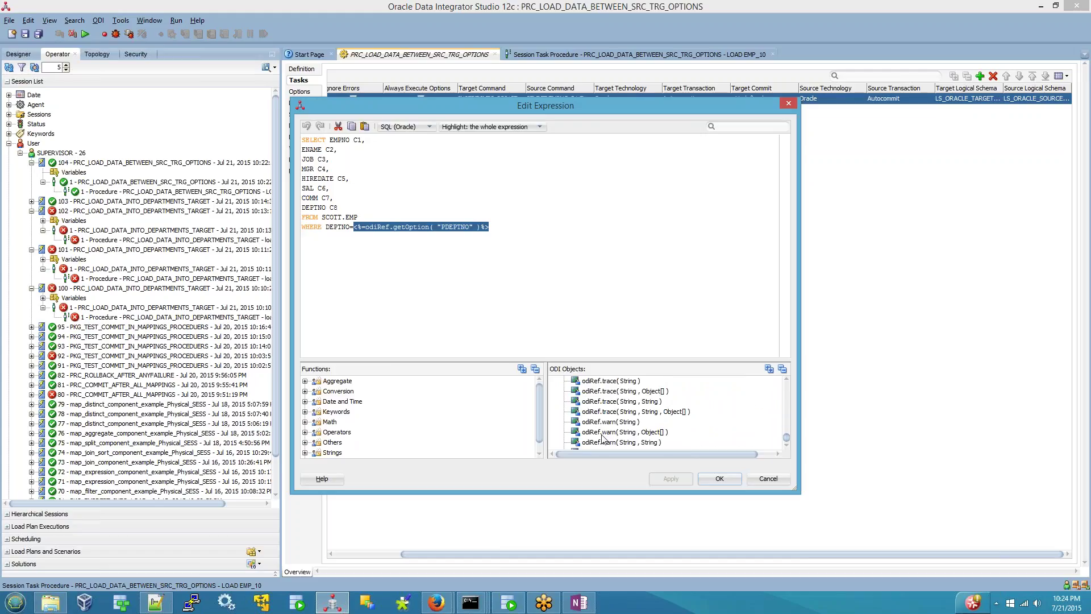
click(774, 480)
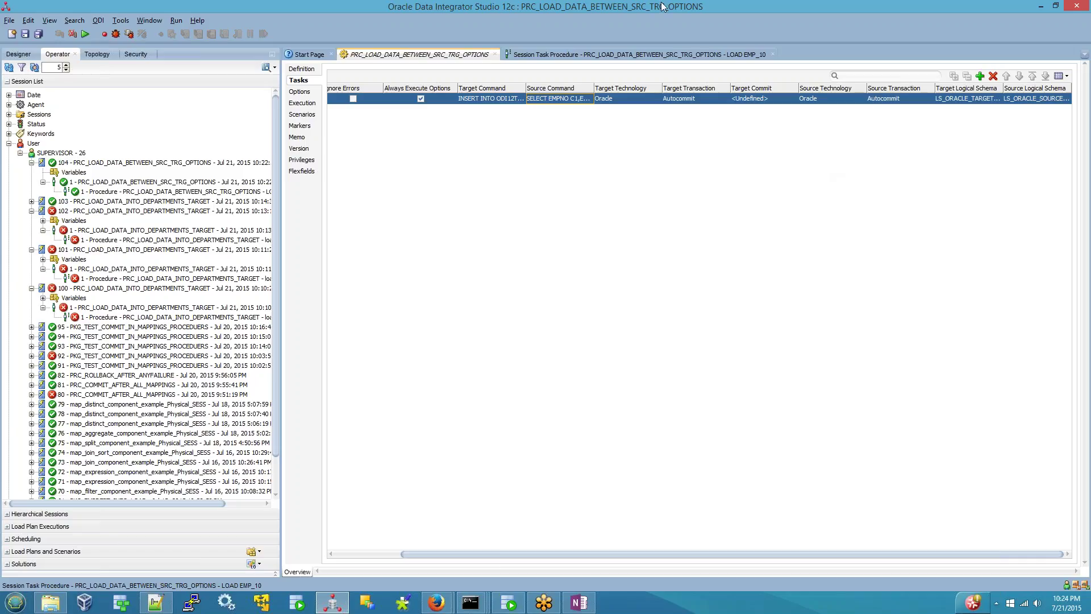
- Close the session view, then save and close the procedure
click(771, 53)
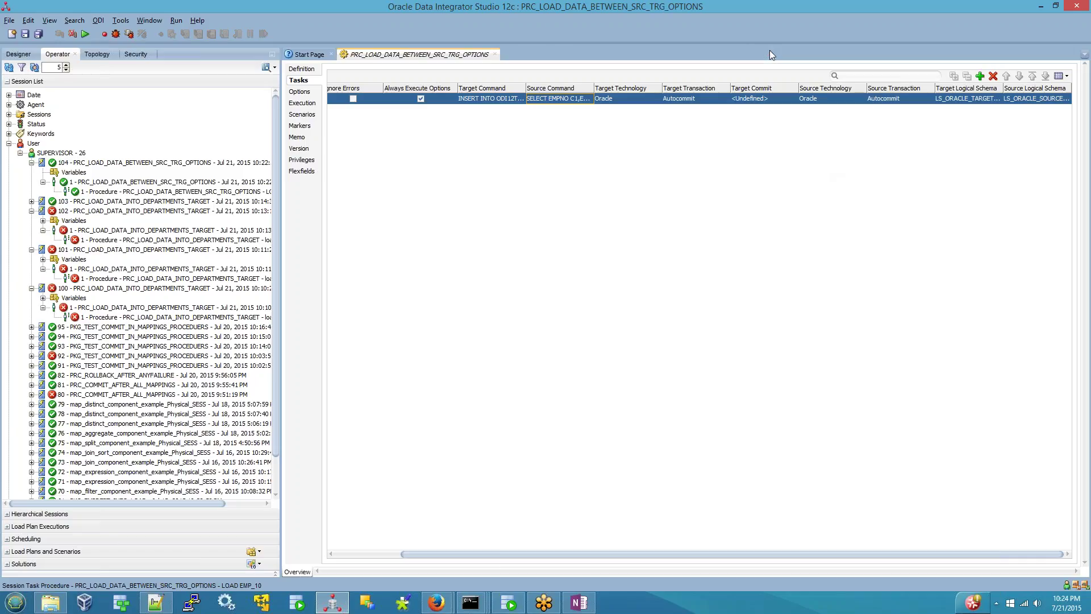
click(25, 34)
click(495, 54)
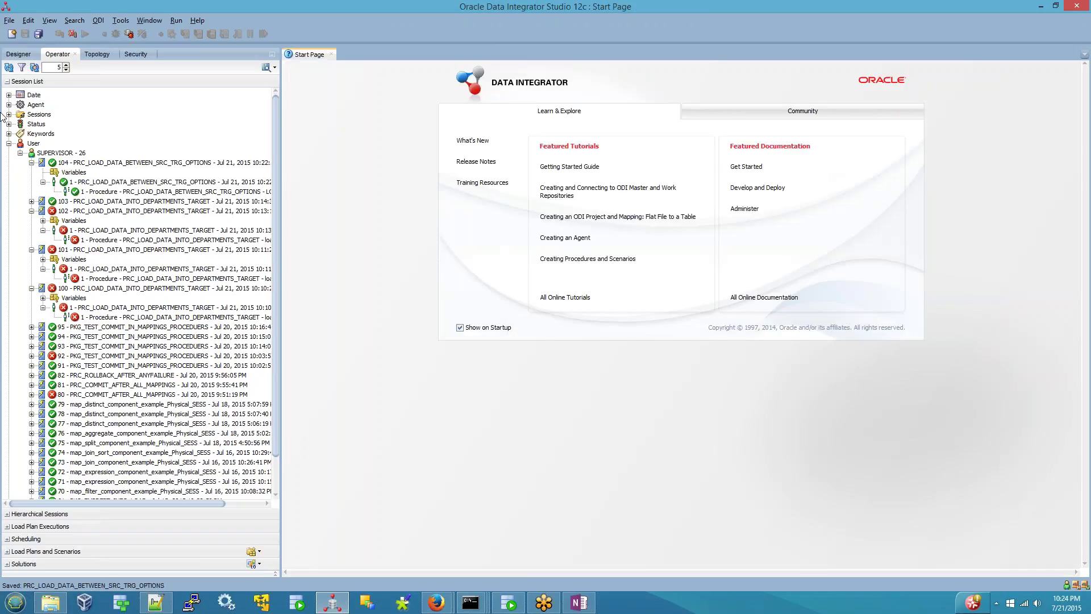
click(19, 54)
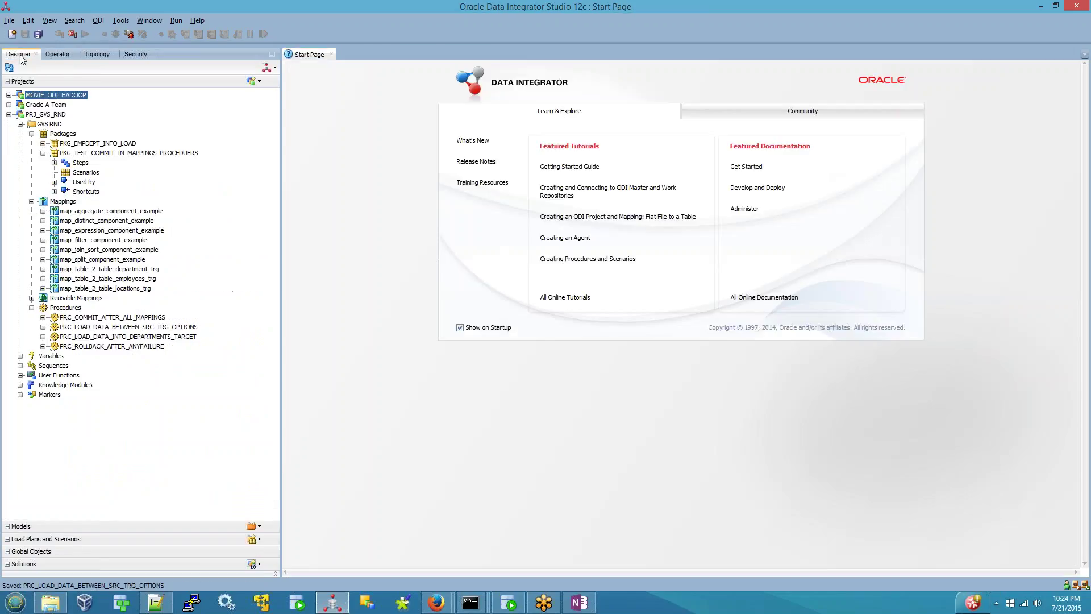
- Generate scenario SCN_LOAD_DATA_BETWEEN_SRC_TRG_OPTIONS version 1 from the procedure and show it in the tree
right_click(95, 327)
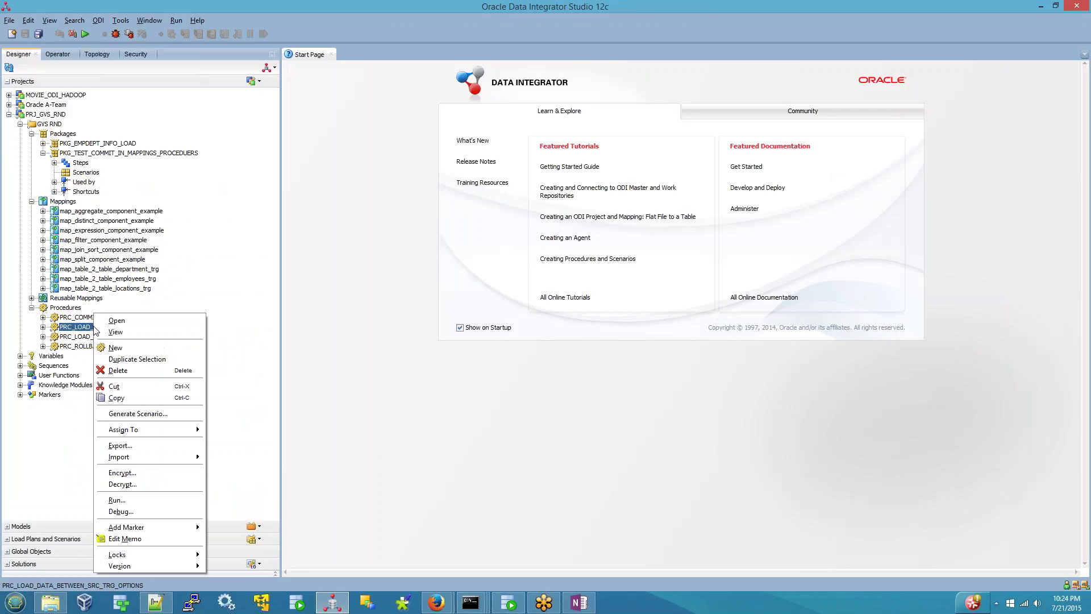
click(150, 413)
click(501, 281)
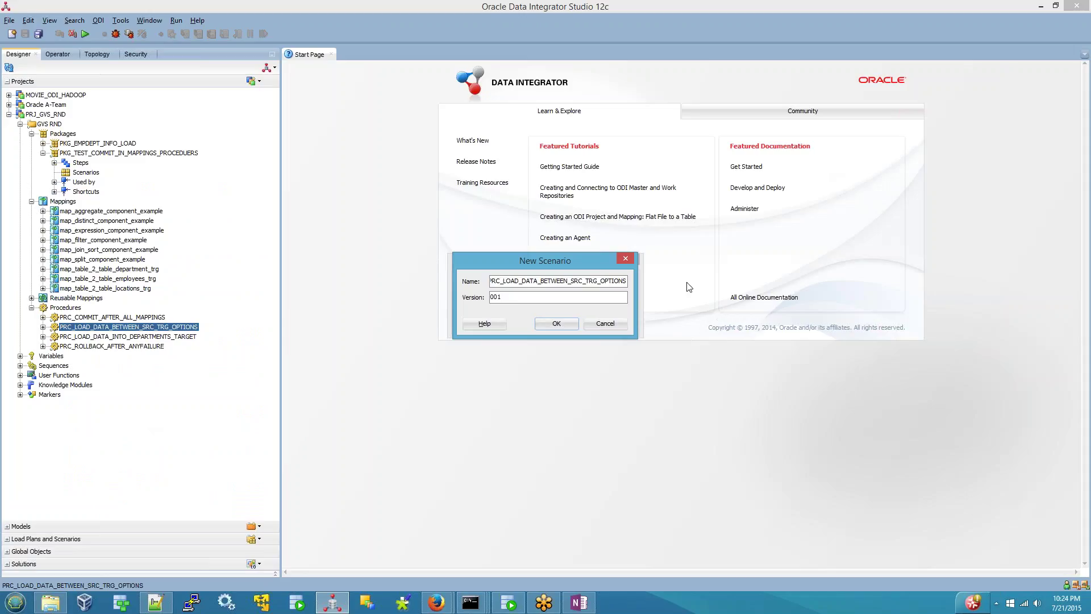
key(Home)
key(shift+Right)
key(shift+Right)
text(SCN)
key(Tab)
text(1)
click(543, 324)
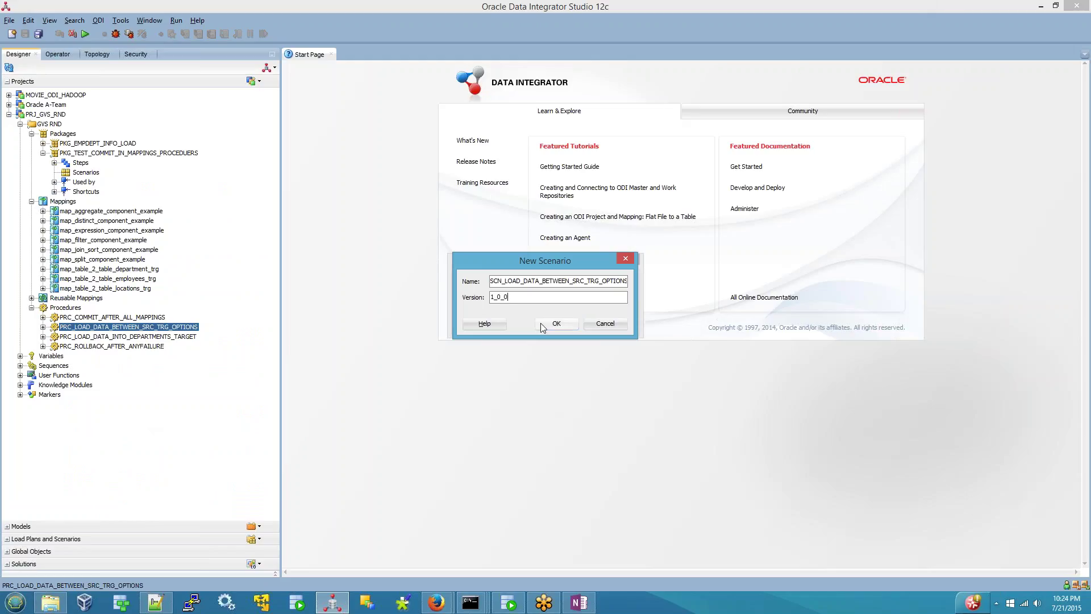
click(43, 328)
click(55, 336)
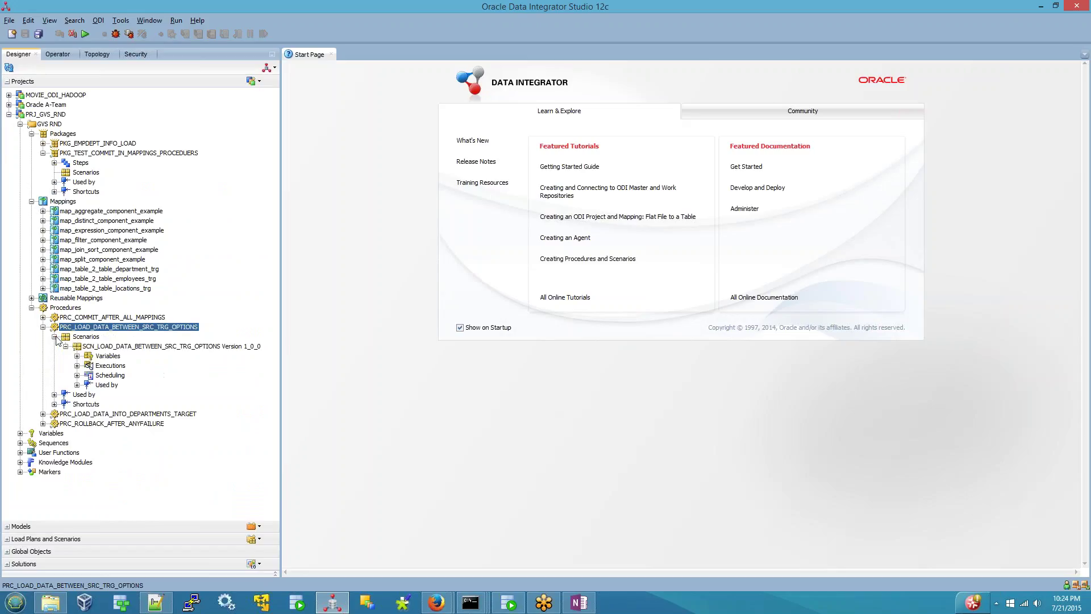
- Run the SCN_LOAD_DATA_BETWEEN_SRC_TRG_OPTIONS scenario with default settings
right_click(163, 350)
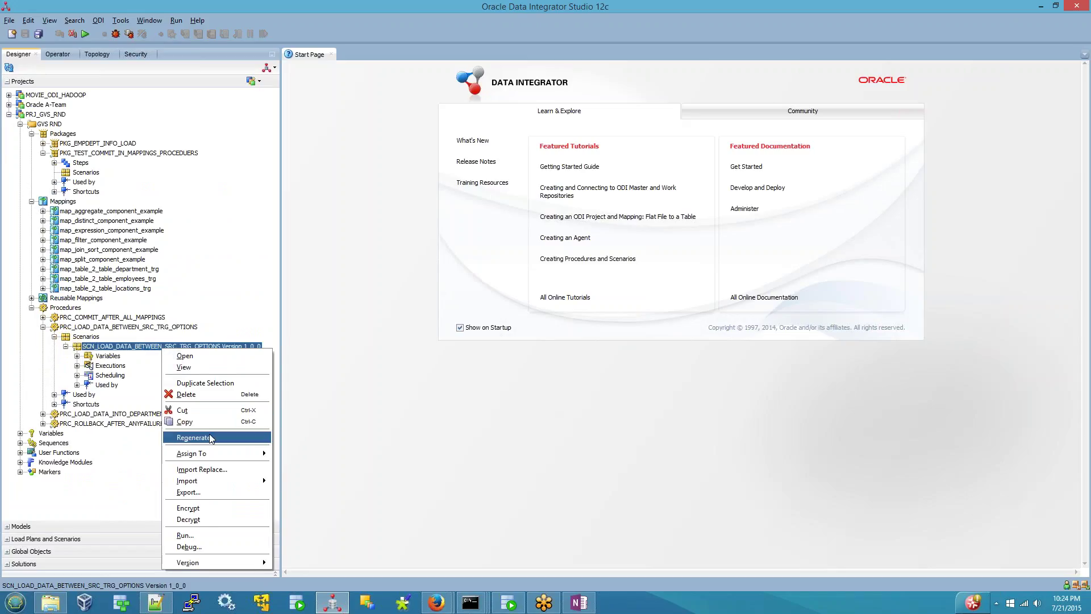
click(187, 536)
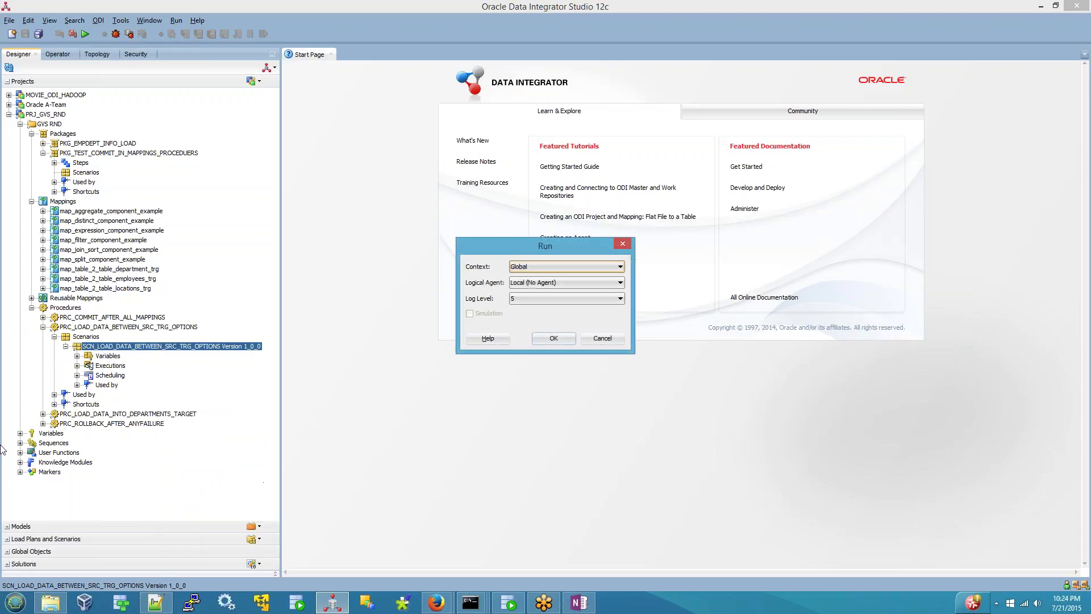
click(554, 337)
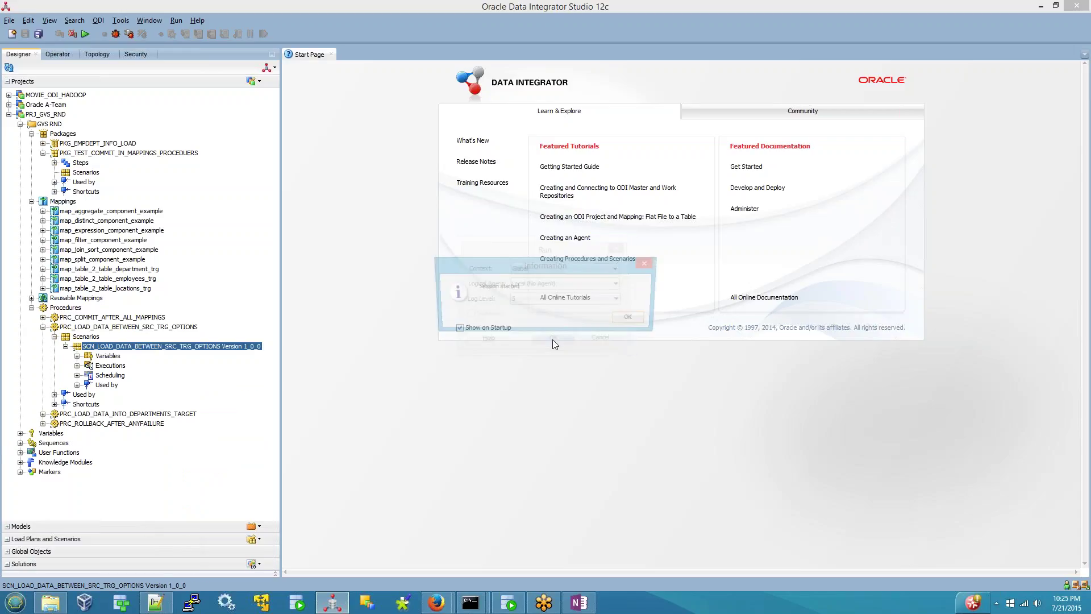
click(637, 321)
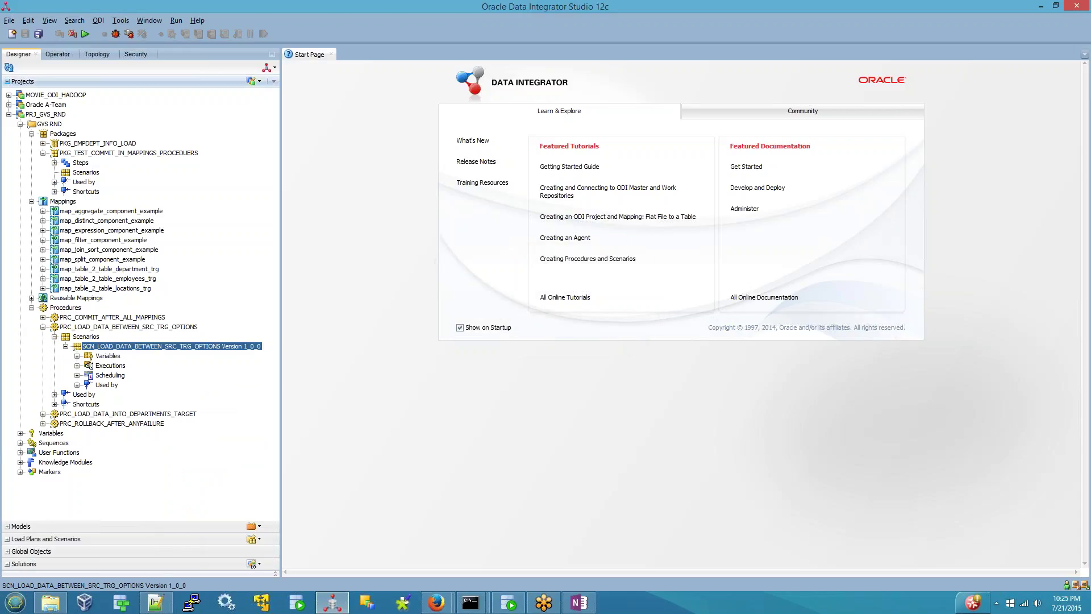
- Check session 105 in the Operator list, then go to SQL Developer
click(57, 53)
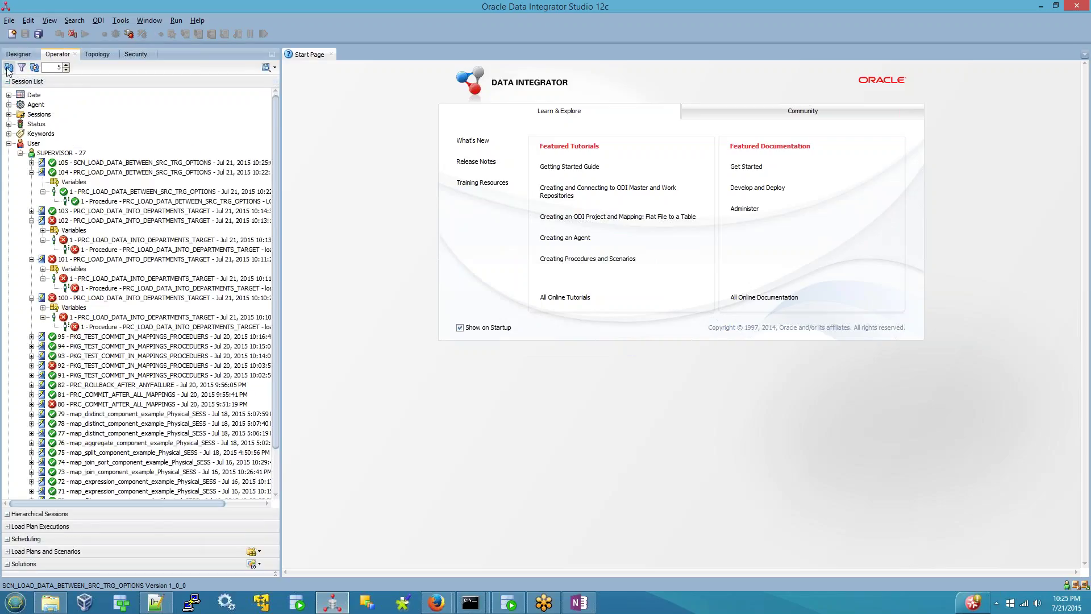
click(268, 163)
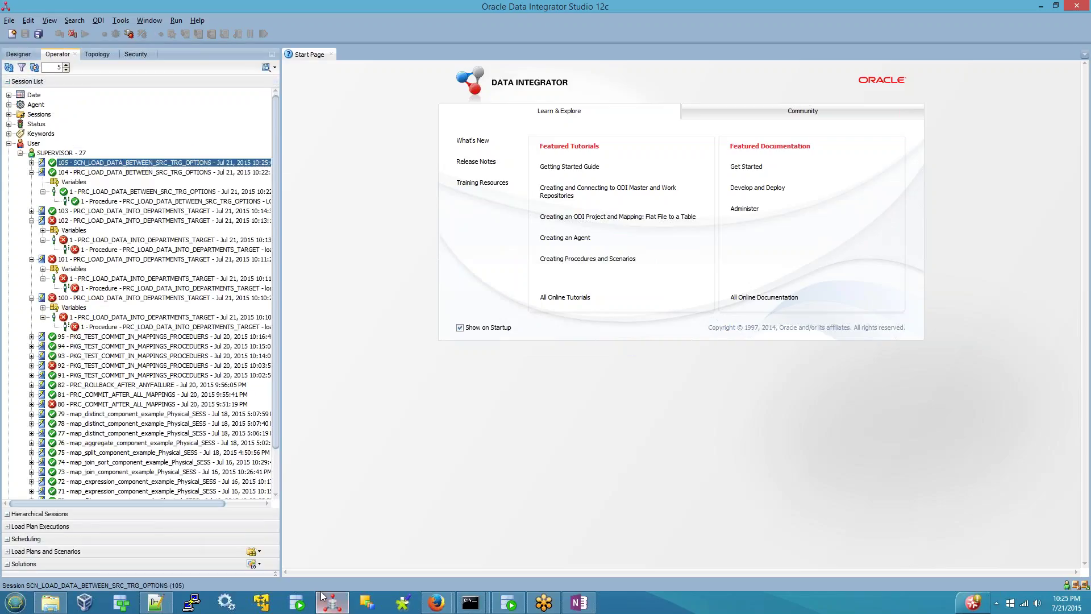
click(509, 602)
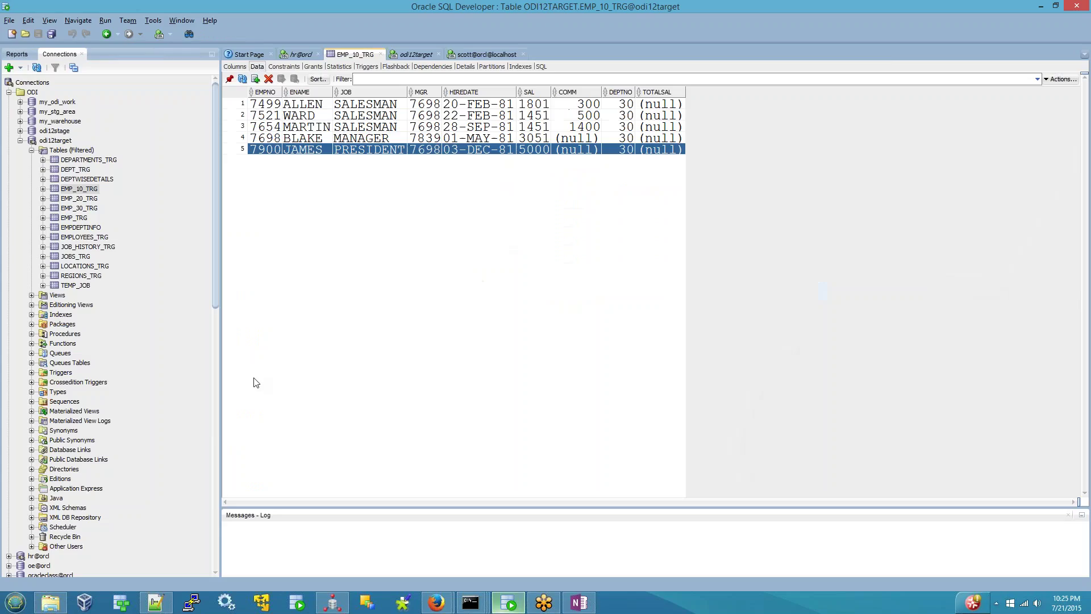
- Refresh the EMP_10_TRG data and select the newly loaded row 3333
click(243, 79)
click(239, 165)
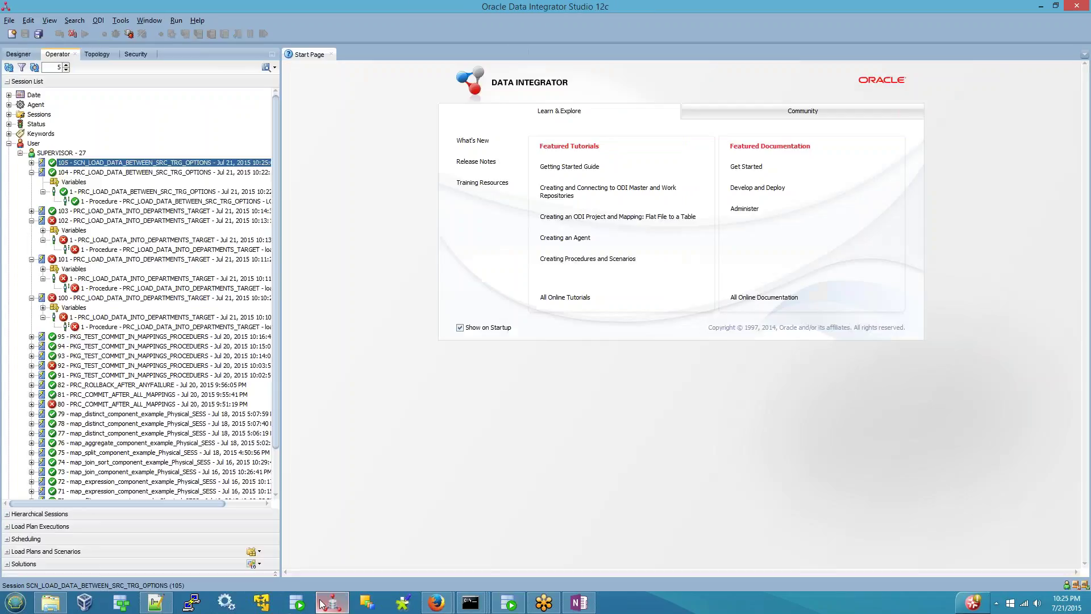
- Add the procedure to the PKG_EMPDEPT_INFO_LOAD package, linked after the last mapping step
click(332, 602)
click(19, 54)
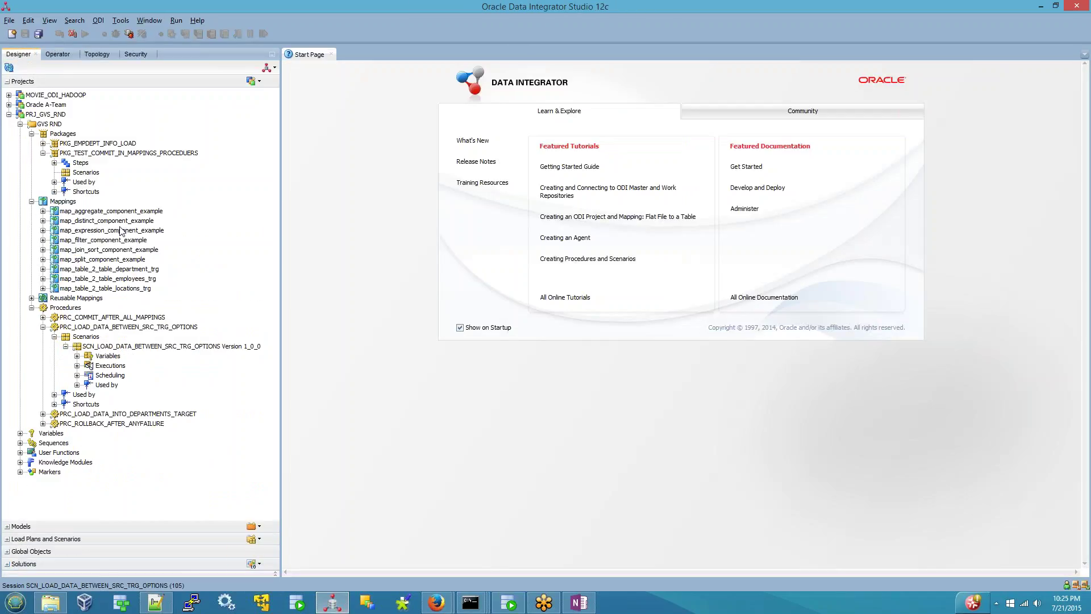
click(112, 145)
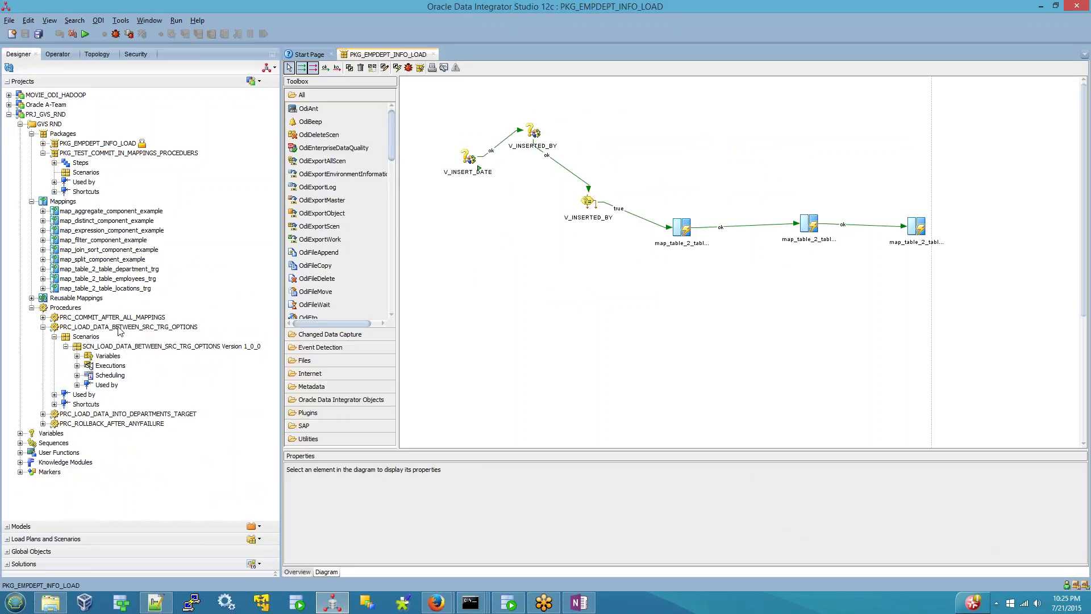
drag(120, 330, 838, 345)
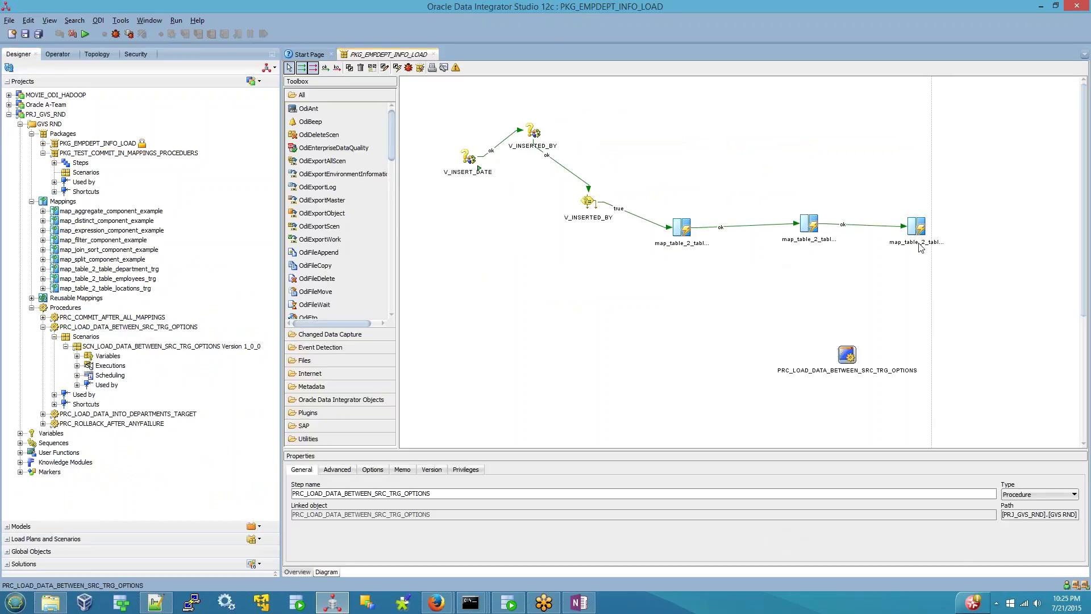
click(325, 67)
drag(916, 227, 847, 355)
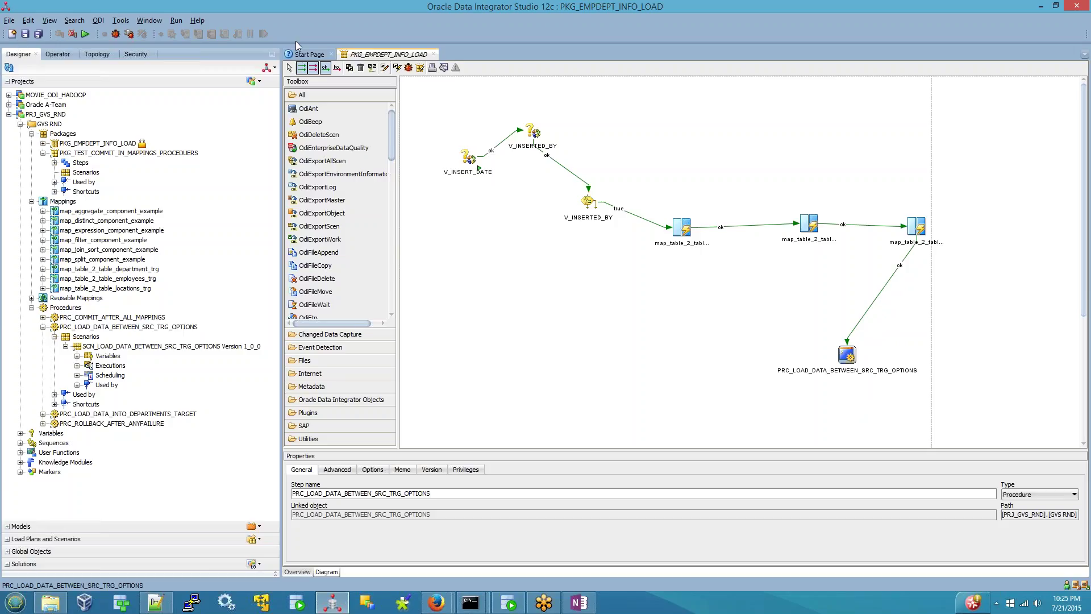
- Delete the procedure step from the package, then bring up the scenario's actions
click(289, 68)
drag(778, 284, 885, 436)
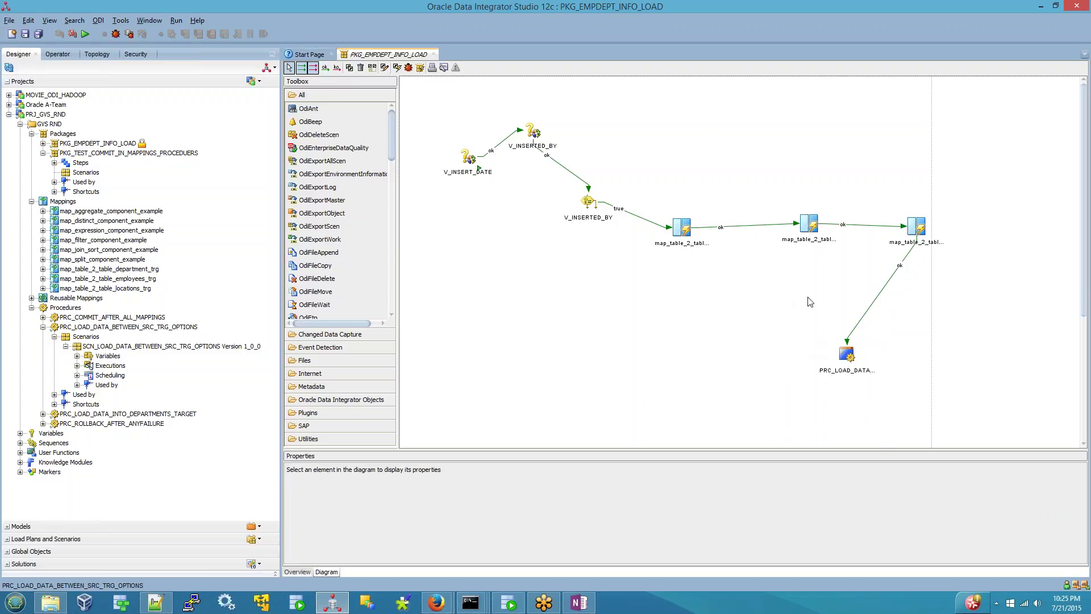
drag(806, 296, 868, 405)
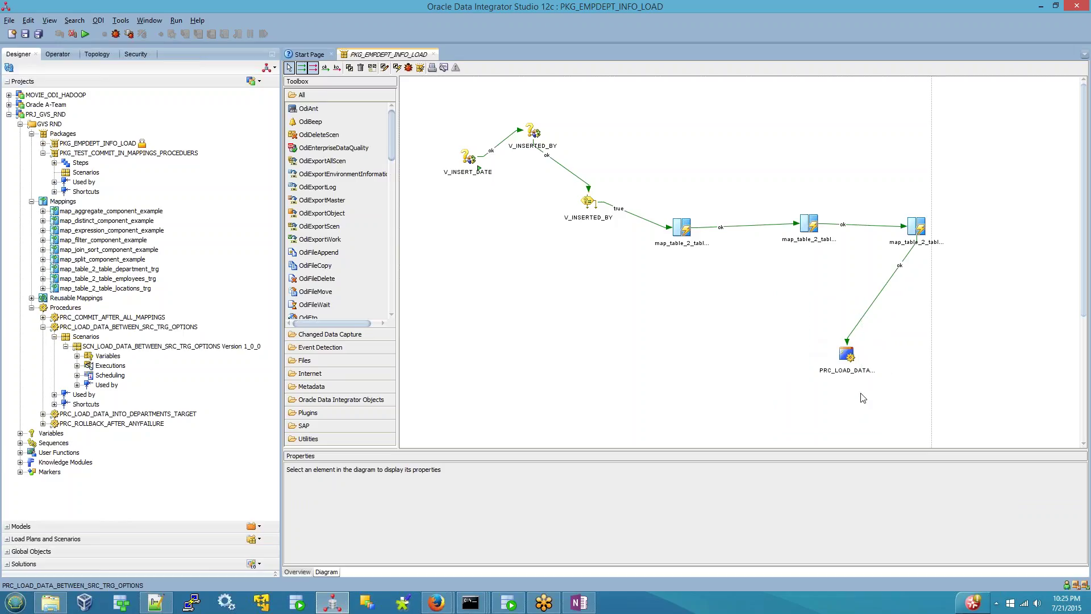
right_click(849, 356)
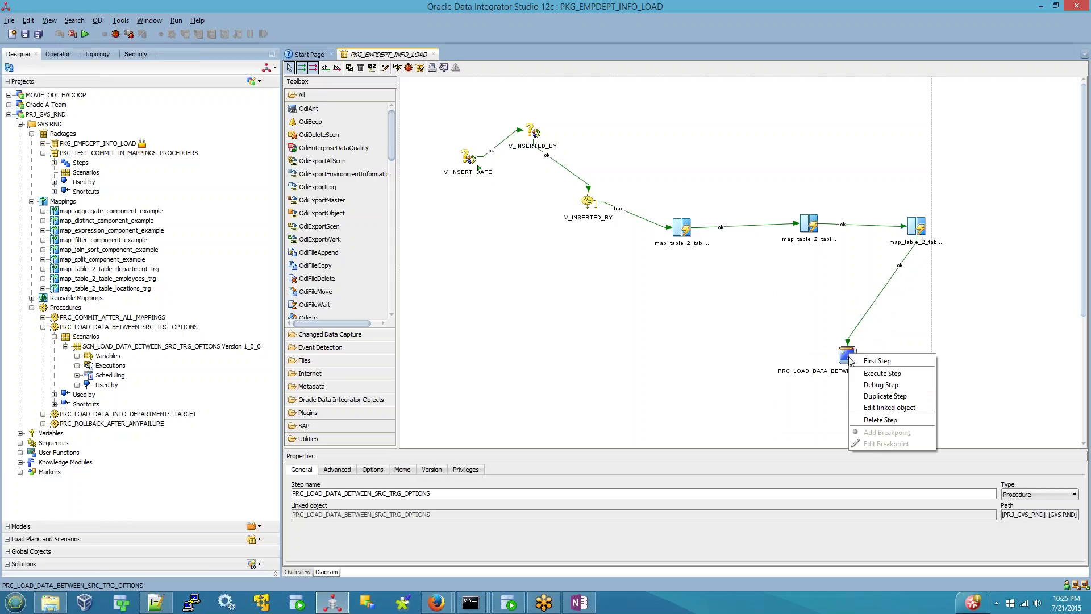
click(870, 420)
click(549, 327)
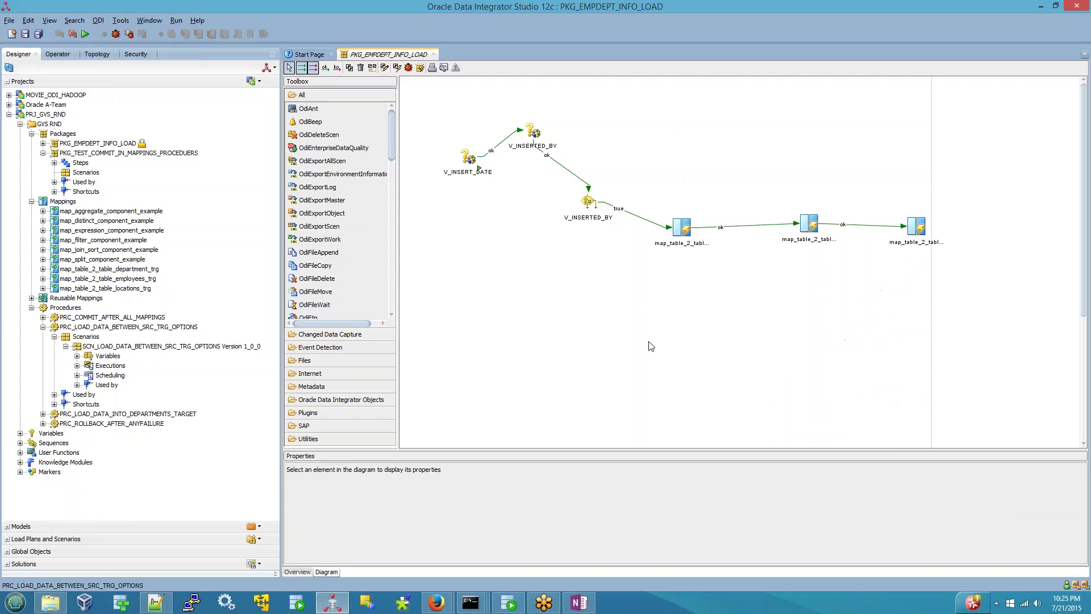
click(121, 348)
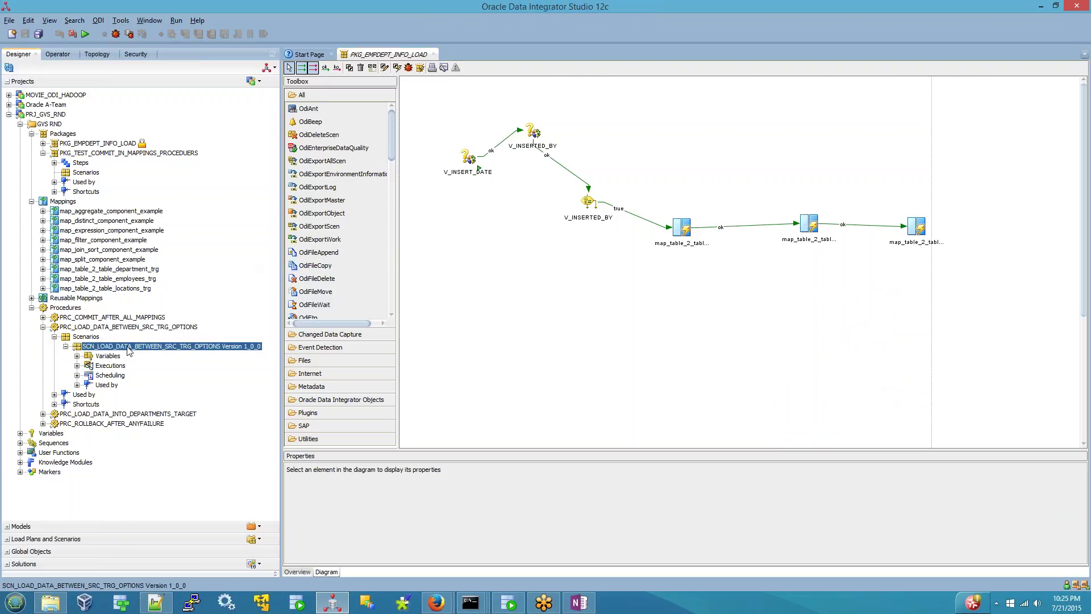
right_click(127, 347)
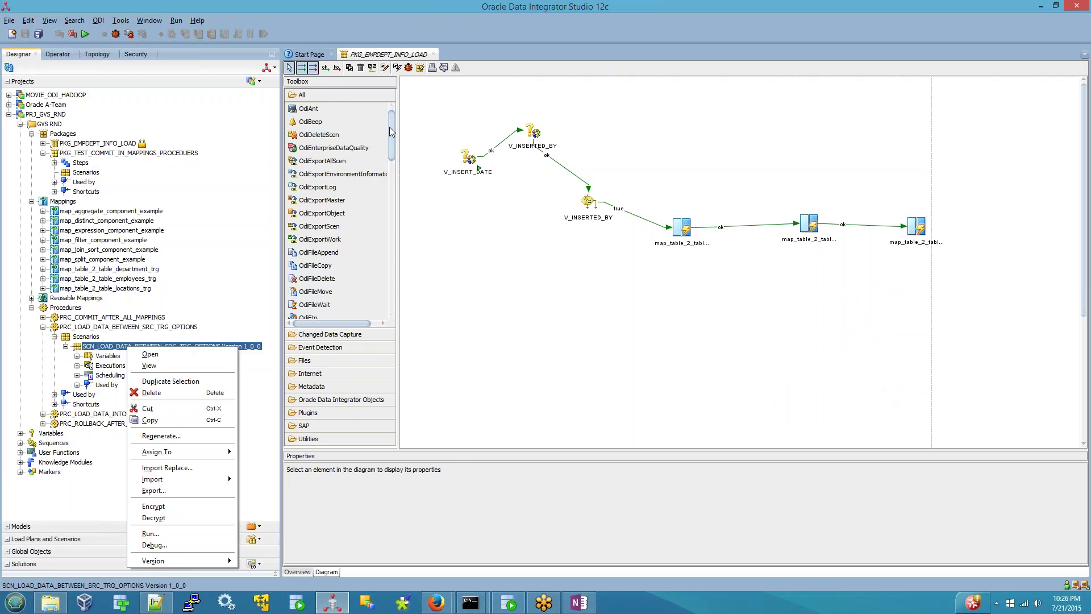
- Dismiss the scenario menu and select the scenario and PRC_LOAD_DATA_BETWEEN_SRC_TRG_OPTIONS procedure in the tree
scroll(386, 136, down, 4)
scroll(341, 199, up, 4)
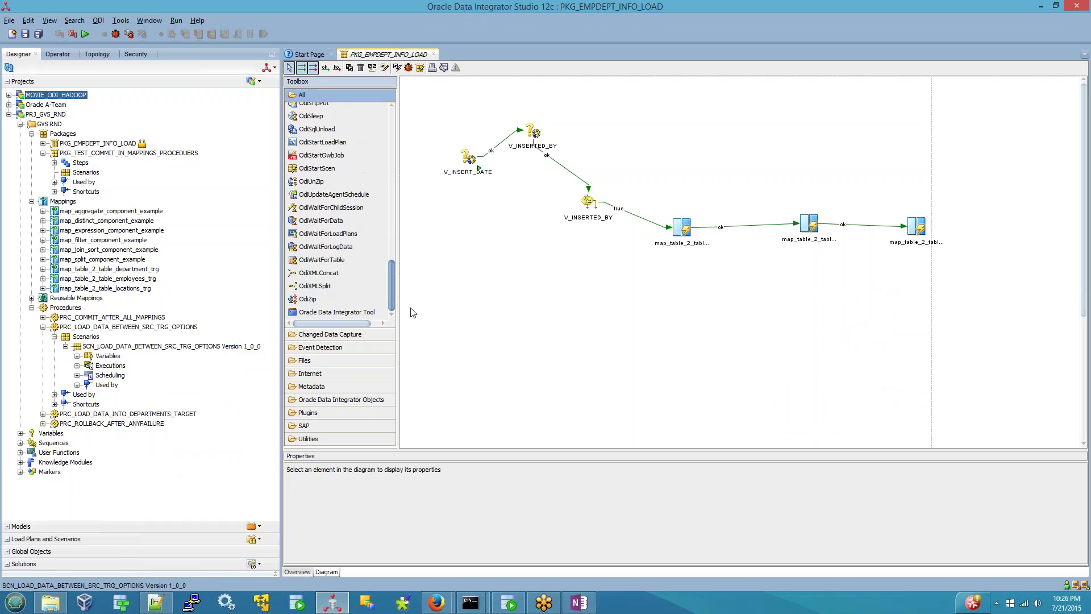
click(388, 108)
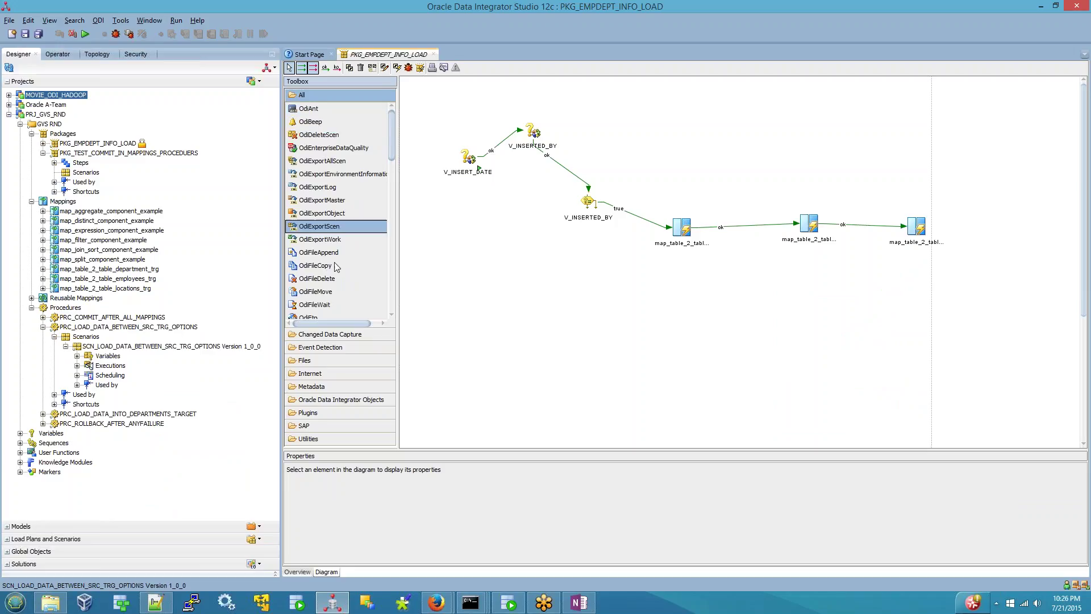
click(151, 348)
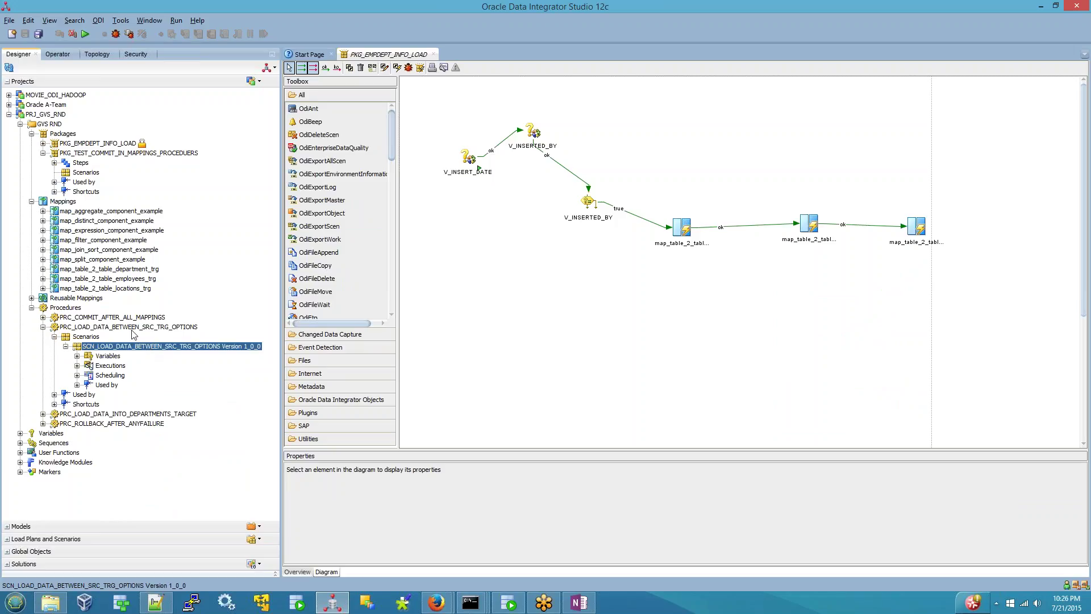
click(131, 328)
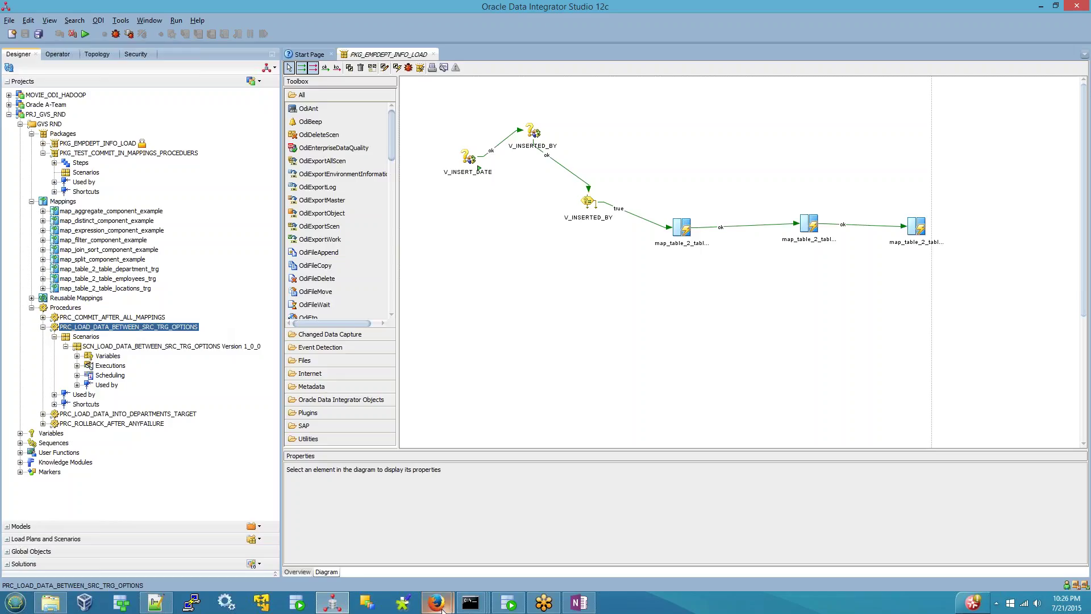
mouse_move(441, 609)
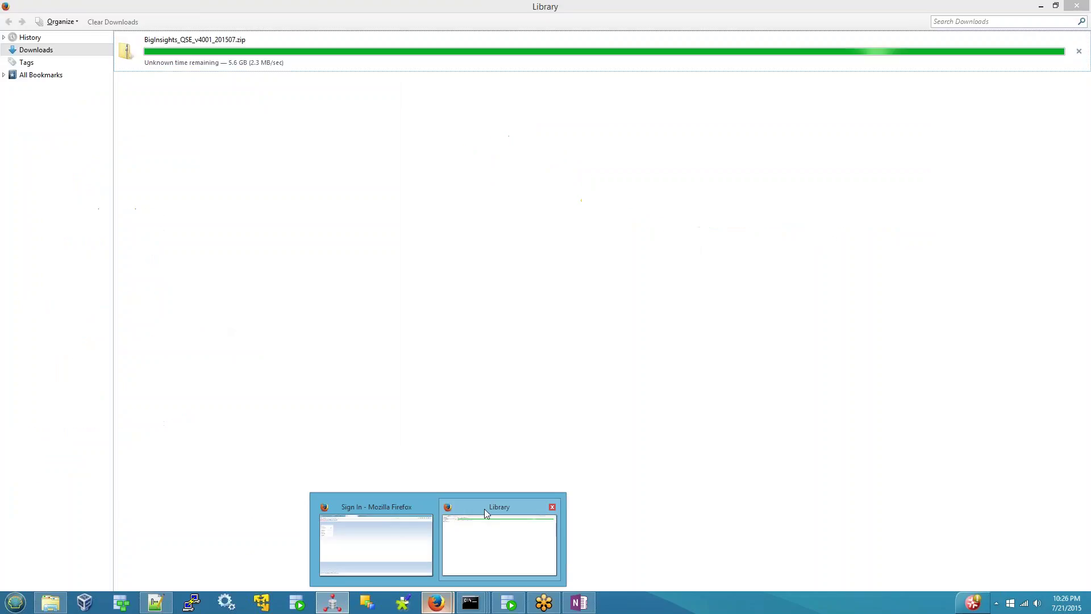
click(484, 509)
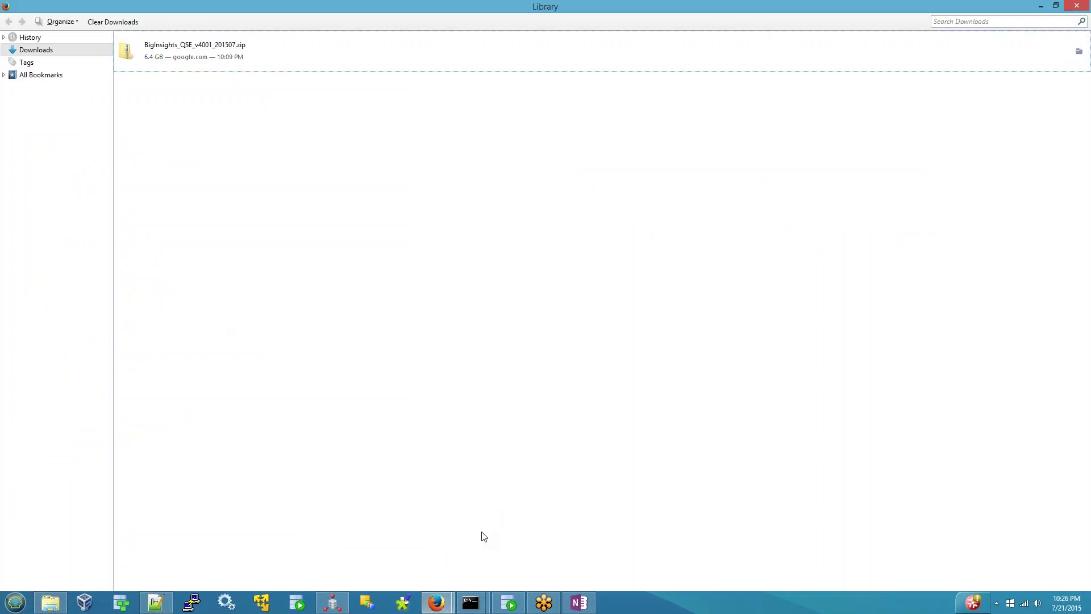
click(444, 603)
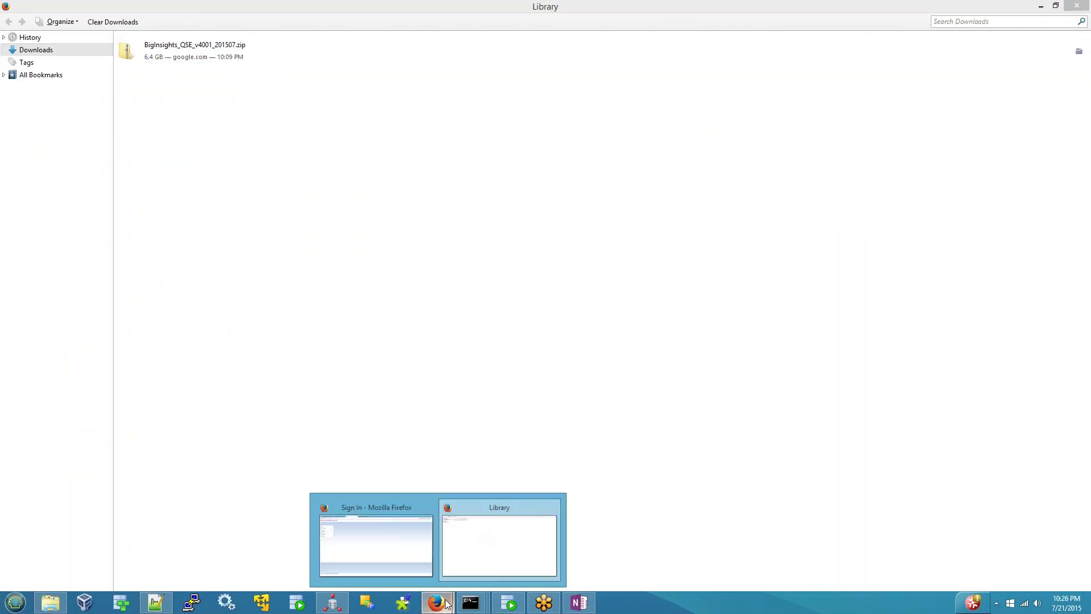
click(383, 506)
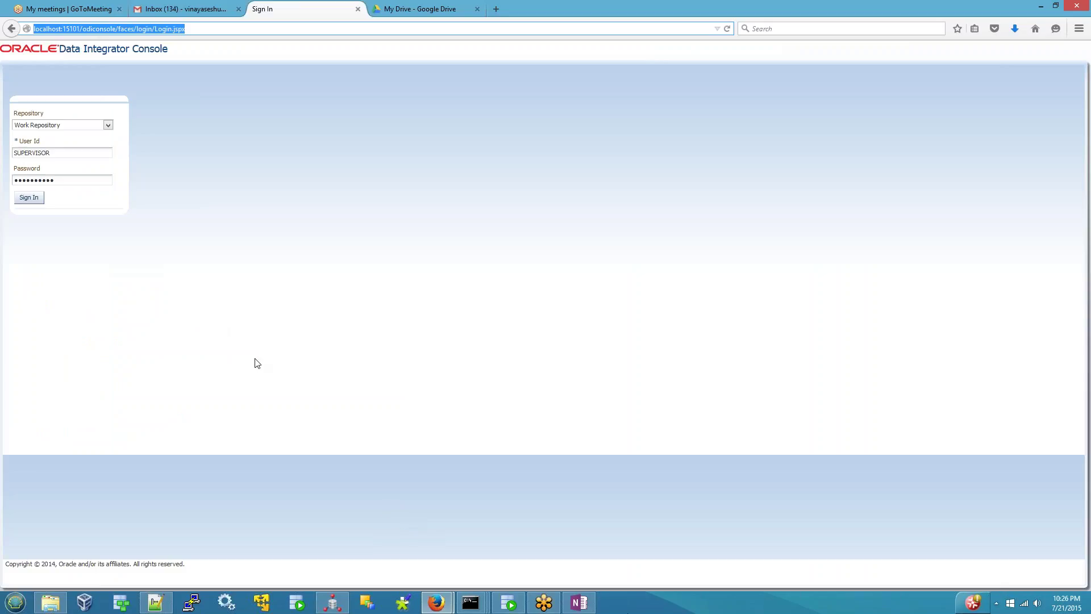
click(575, 597)
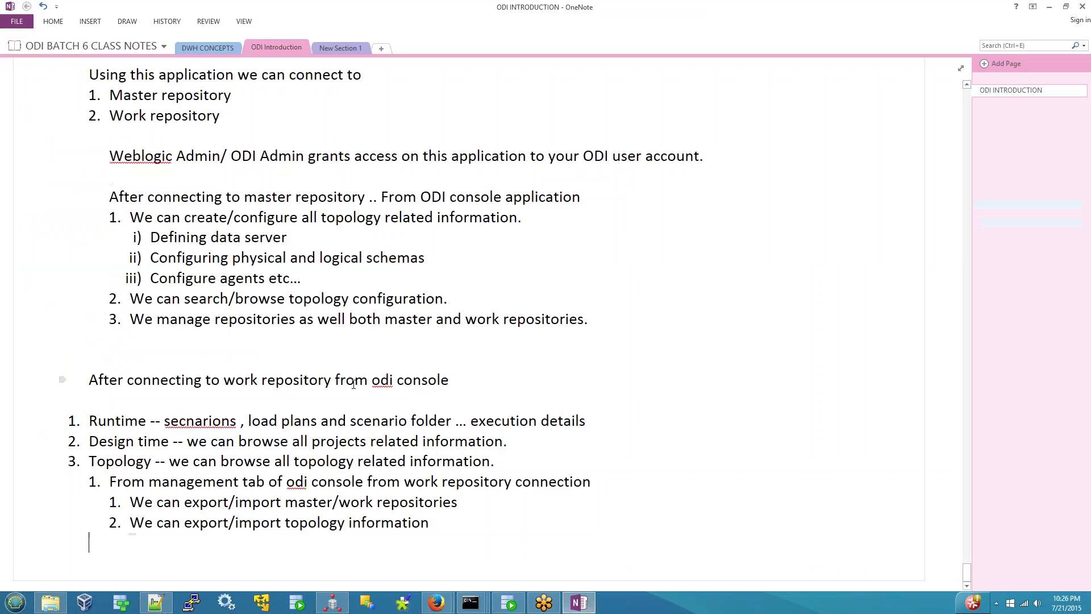
click(346, 597)
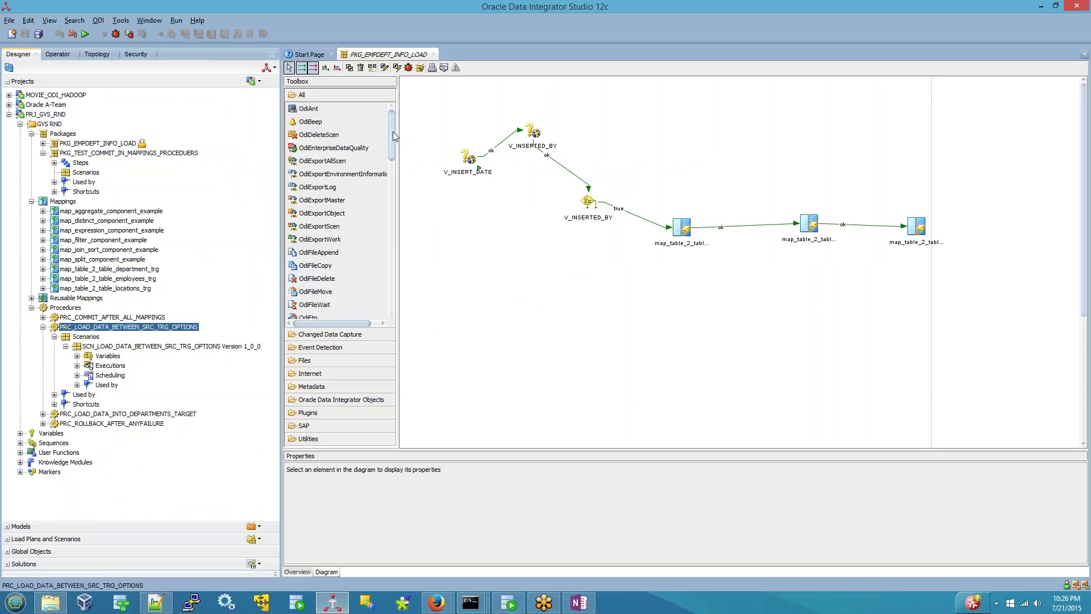
- Browse the Toolbox and package diagram, then switch to the ODI INTRODUCTION notes in OneNote
drag(393, 134, 388, 275)
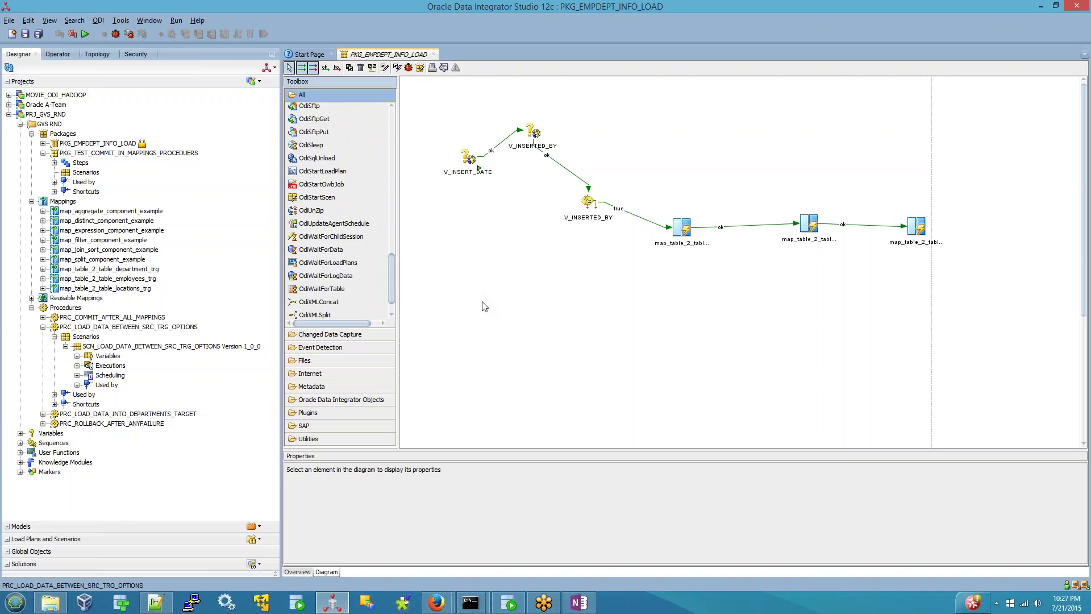
drag(391, 294, 328, 309)
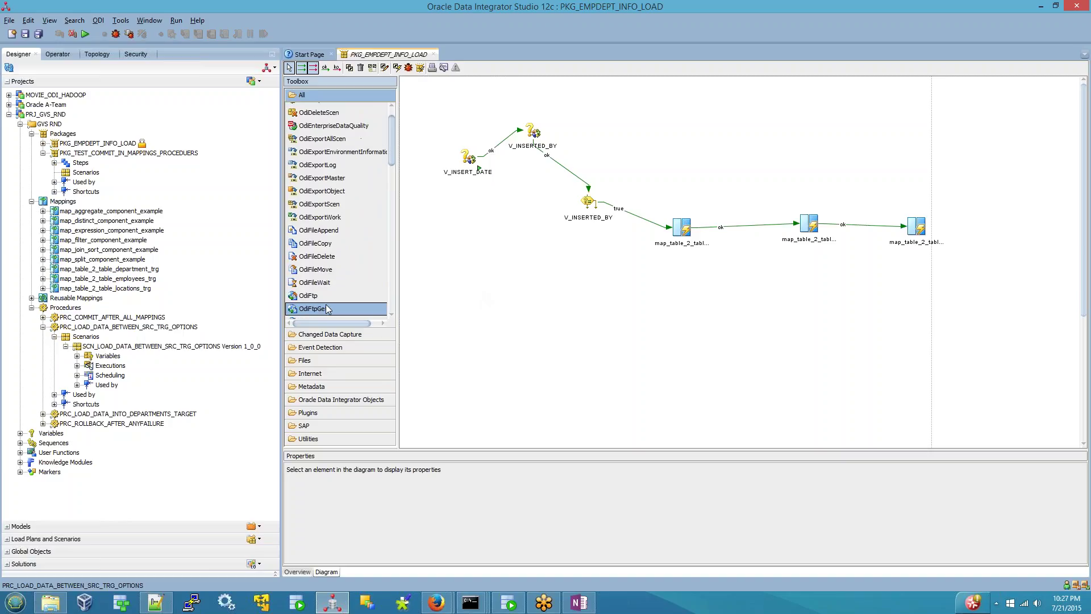
click(562, 279)
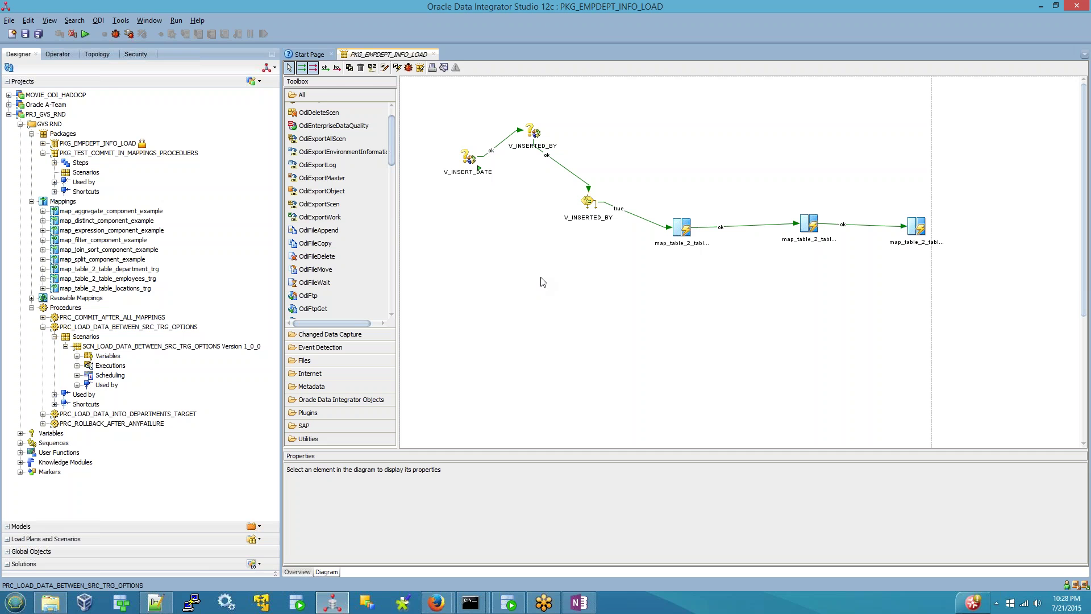
click(578, 603)
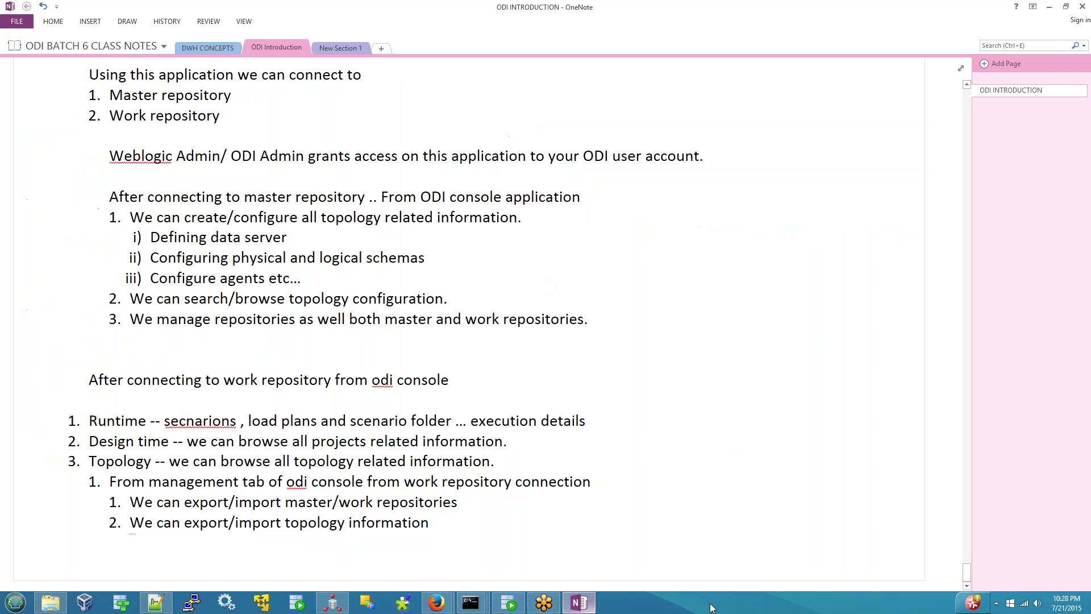
scroll(297, 400, up, 3)
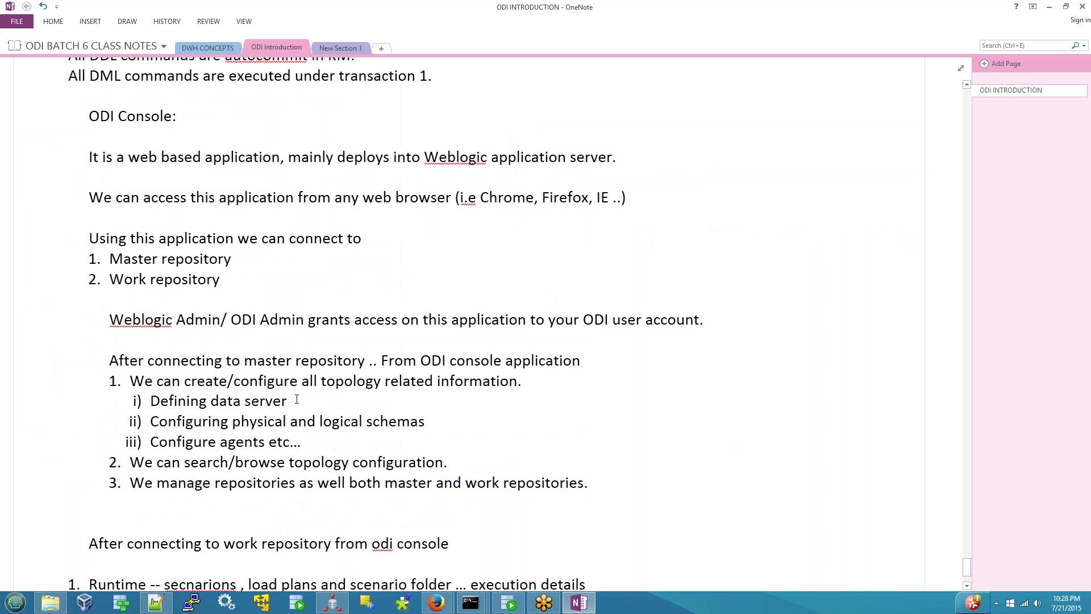
scroll(296, 400, down, 3)
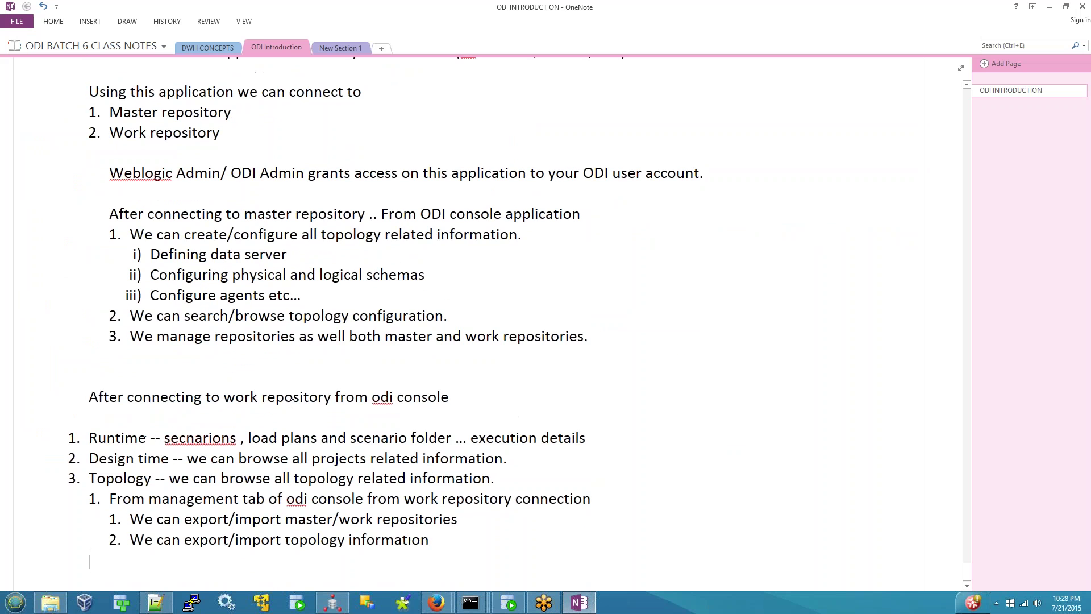
scroll(291, 403, up, 12)
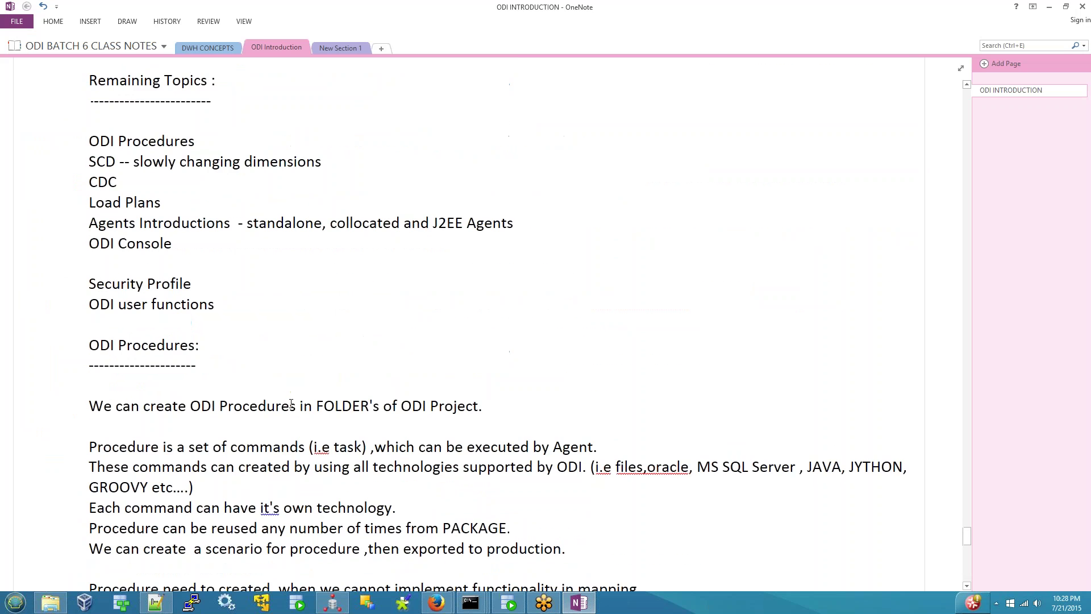
scroll(292, 403, up, 2)
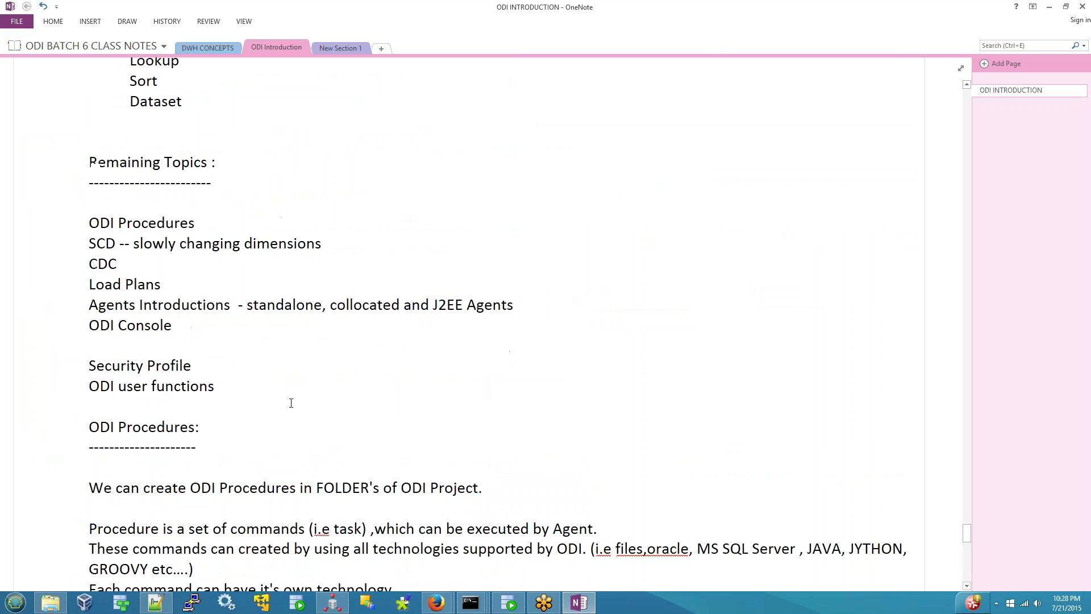
triple_click(133, 221)
triple_click(126, 325)
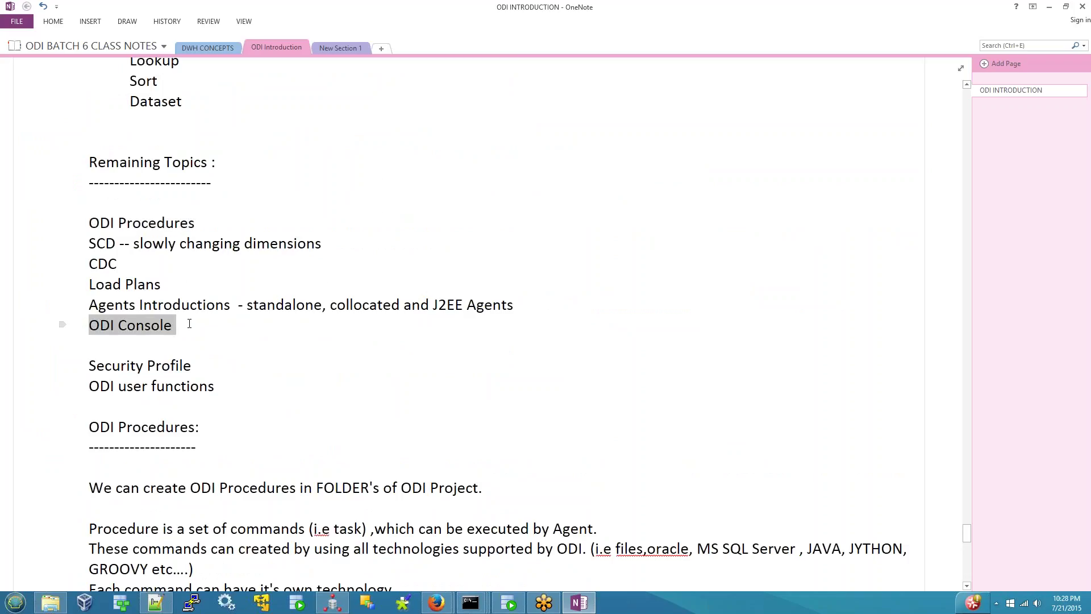
drag(91, 243, 523, 296)
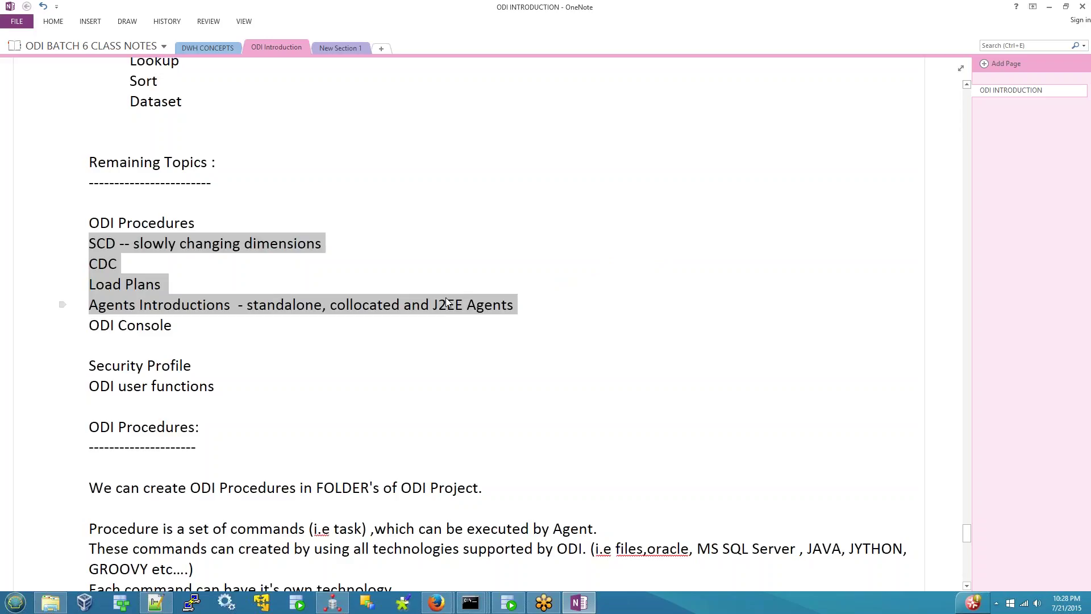
click(182, 285)
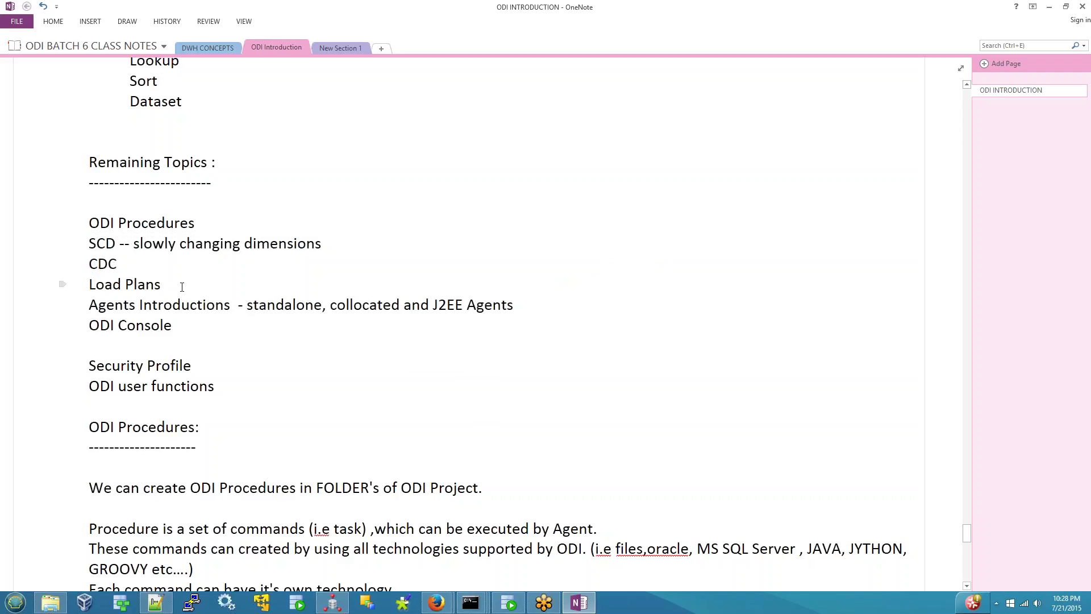
drag(180, 287, 90, 285)
key(Left)
triple_click(108, 282)
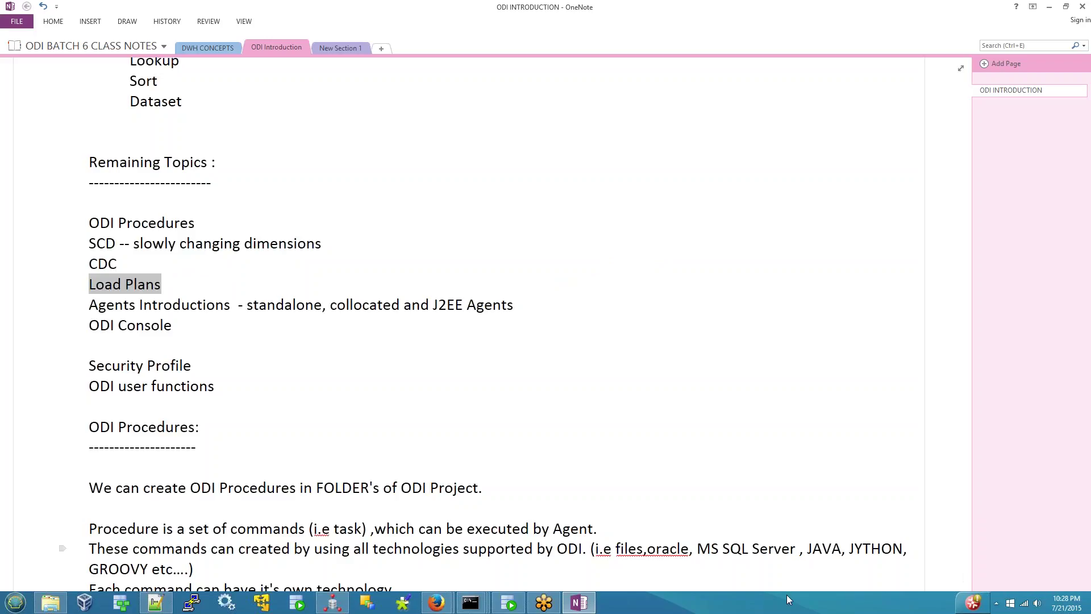
click(178, 289)
drag(177, 288, 78, 284)
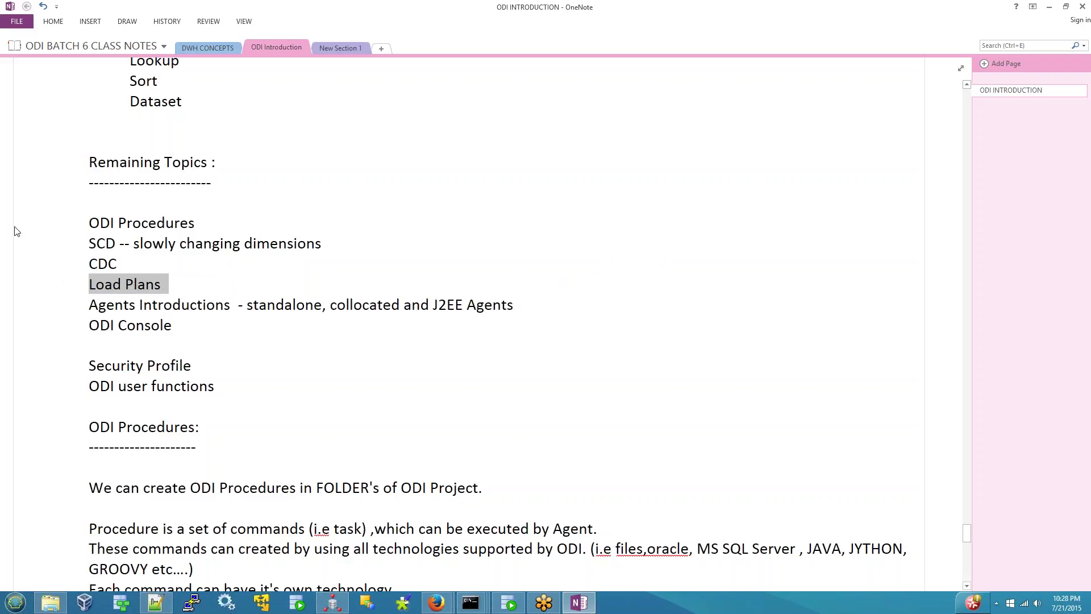
click(628, 14)
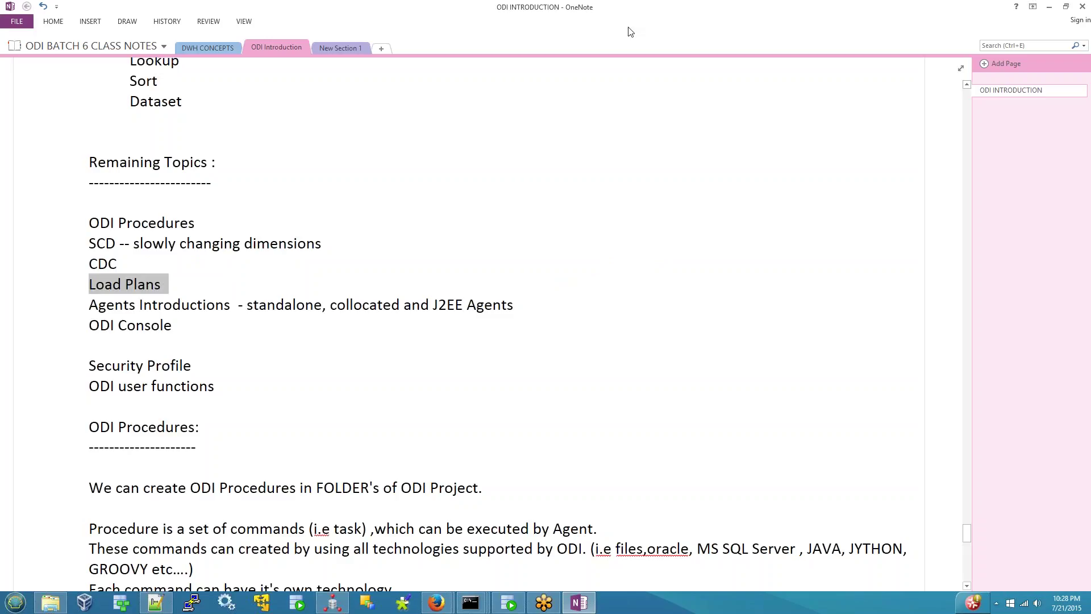